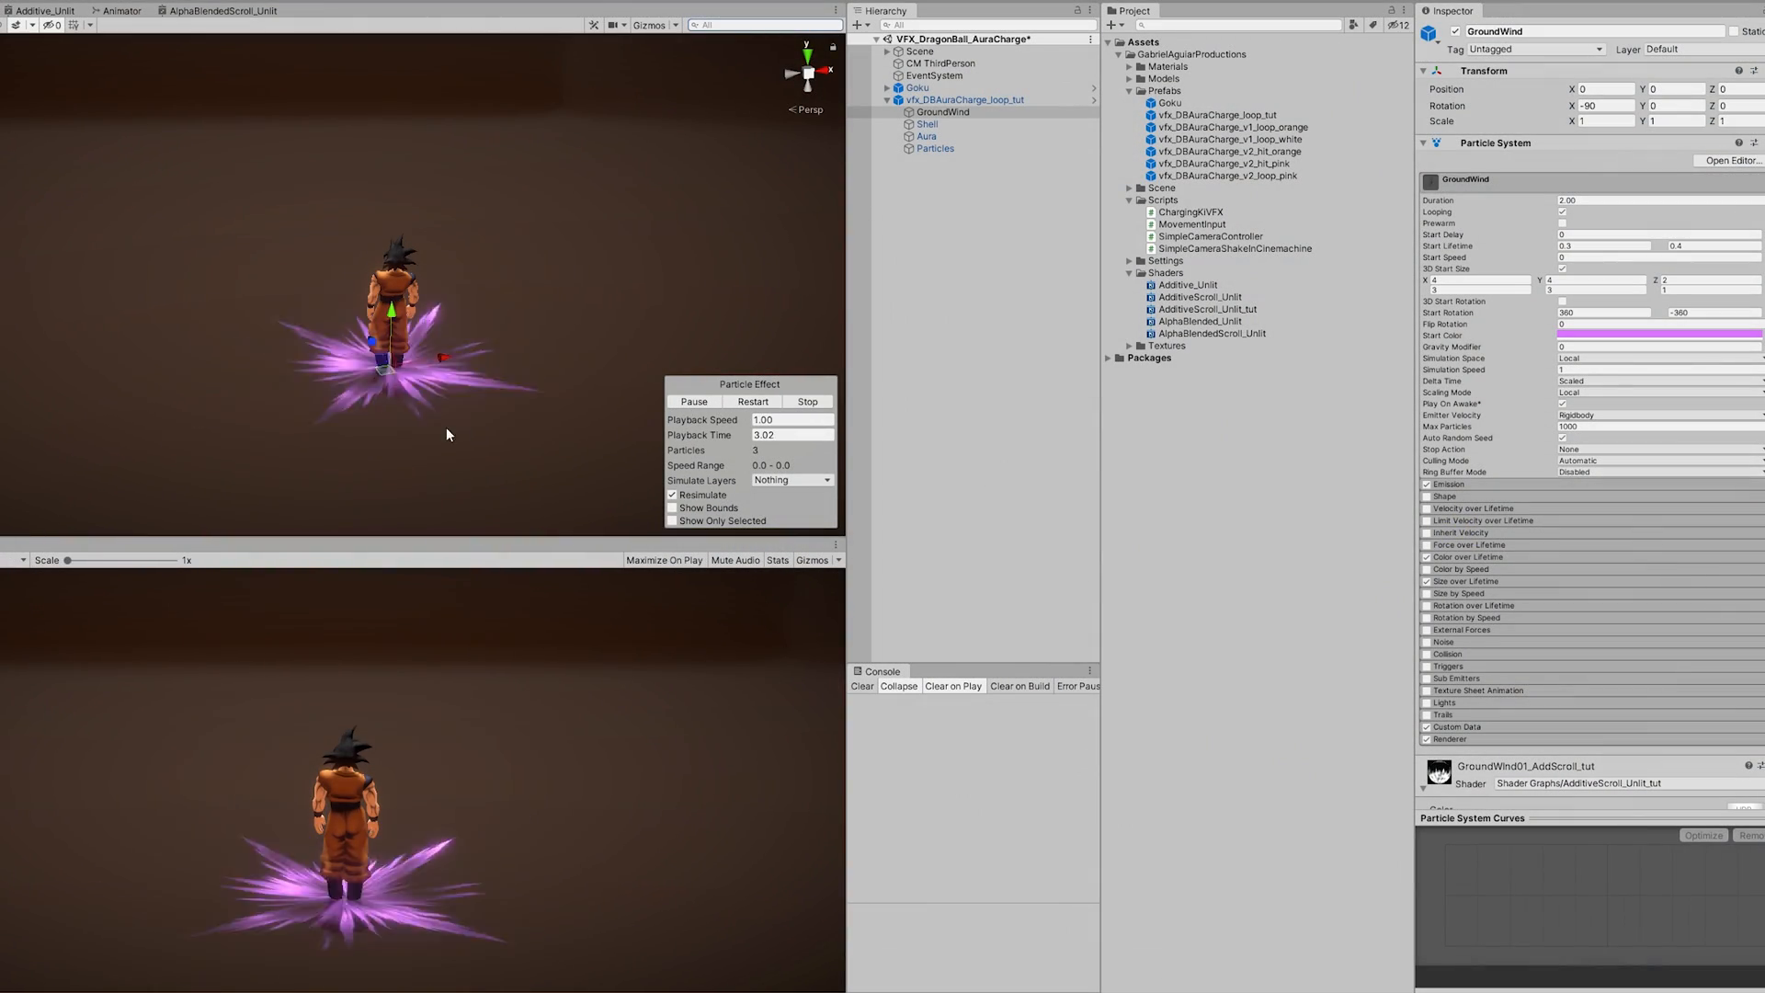
Step: Preview the Shell, Aura and Particles layers of the vfx_DBAuraCharge_loop_tut effect one after another
left_click(928, 125)
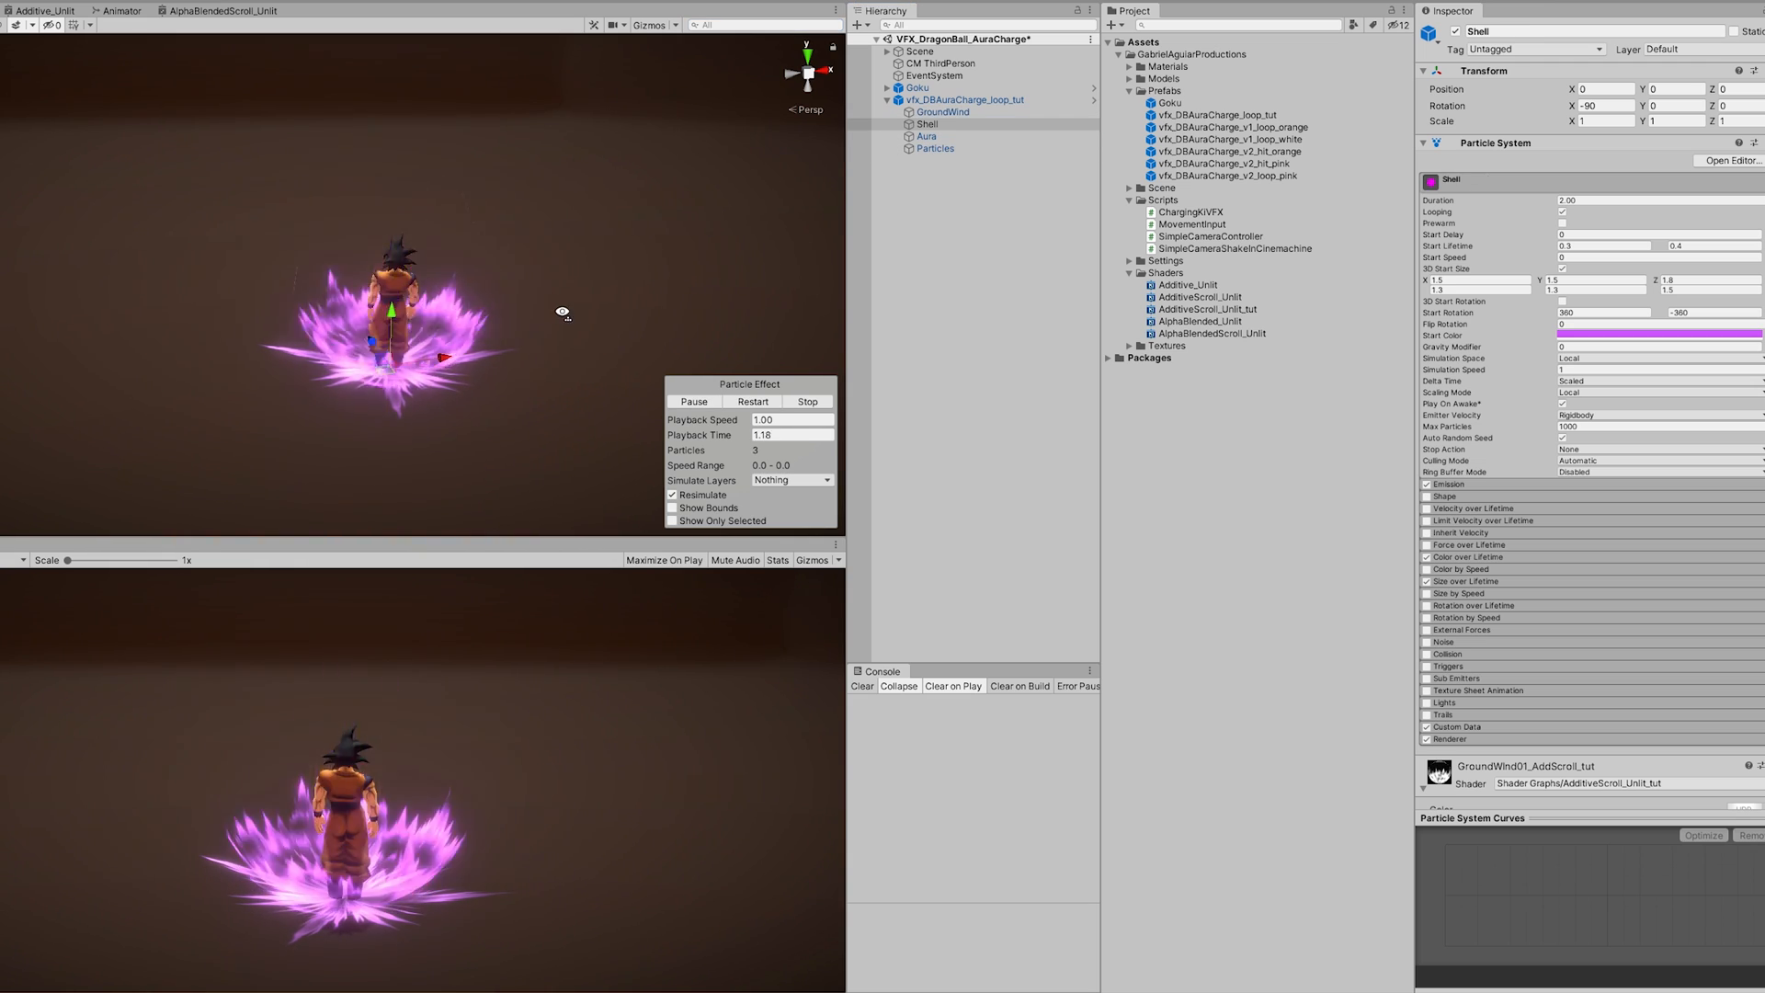
left_click_drag(562, 312, 569, 269, "alt")
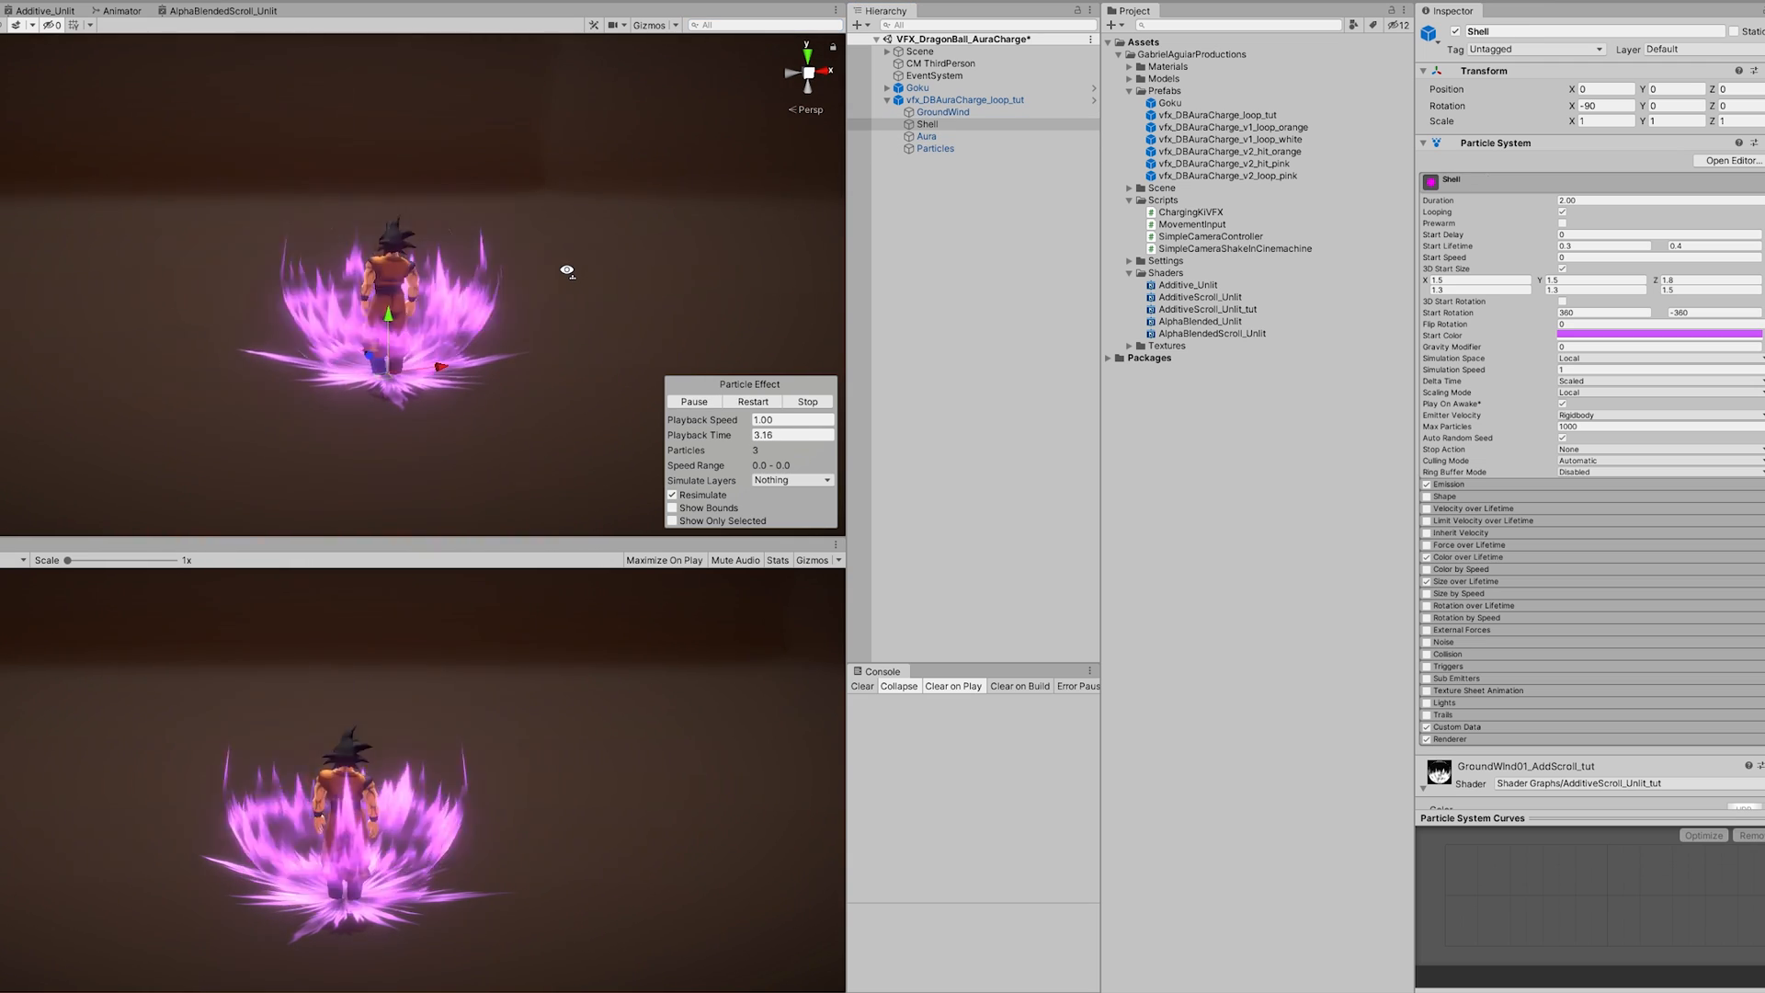
key("e")
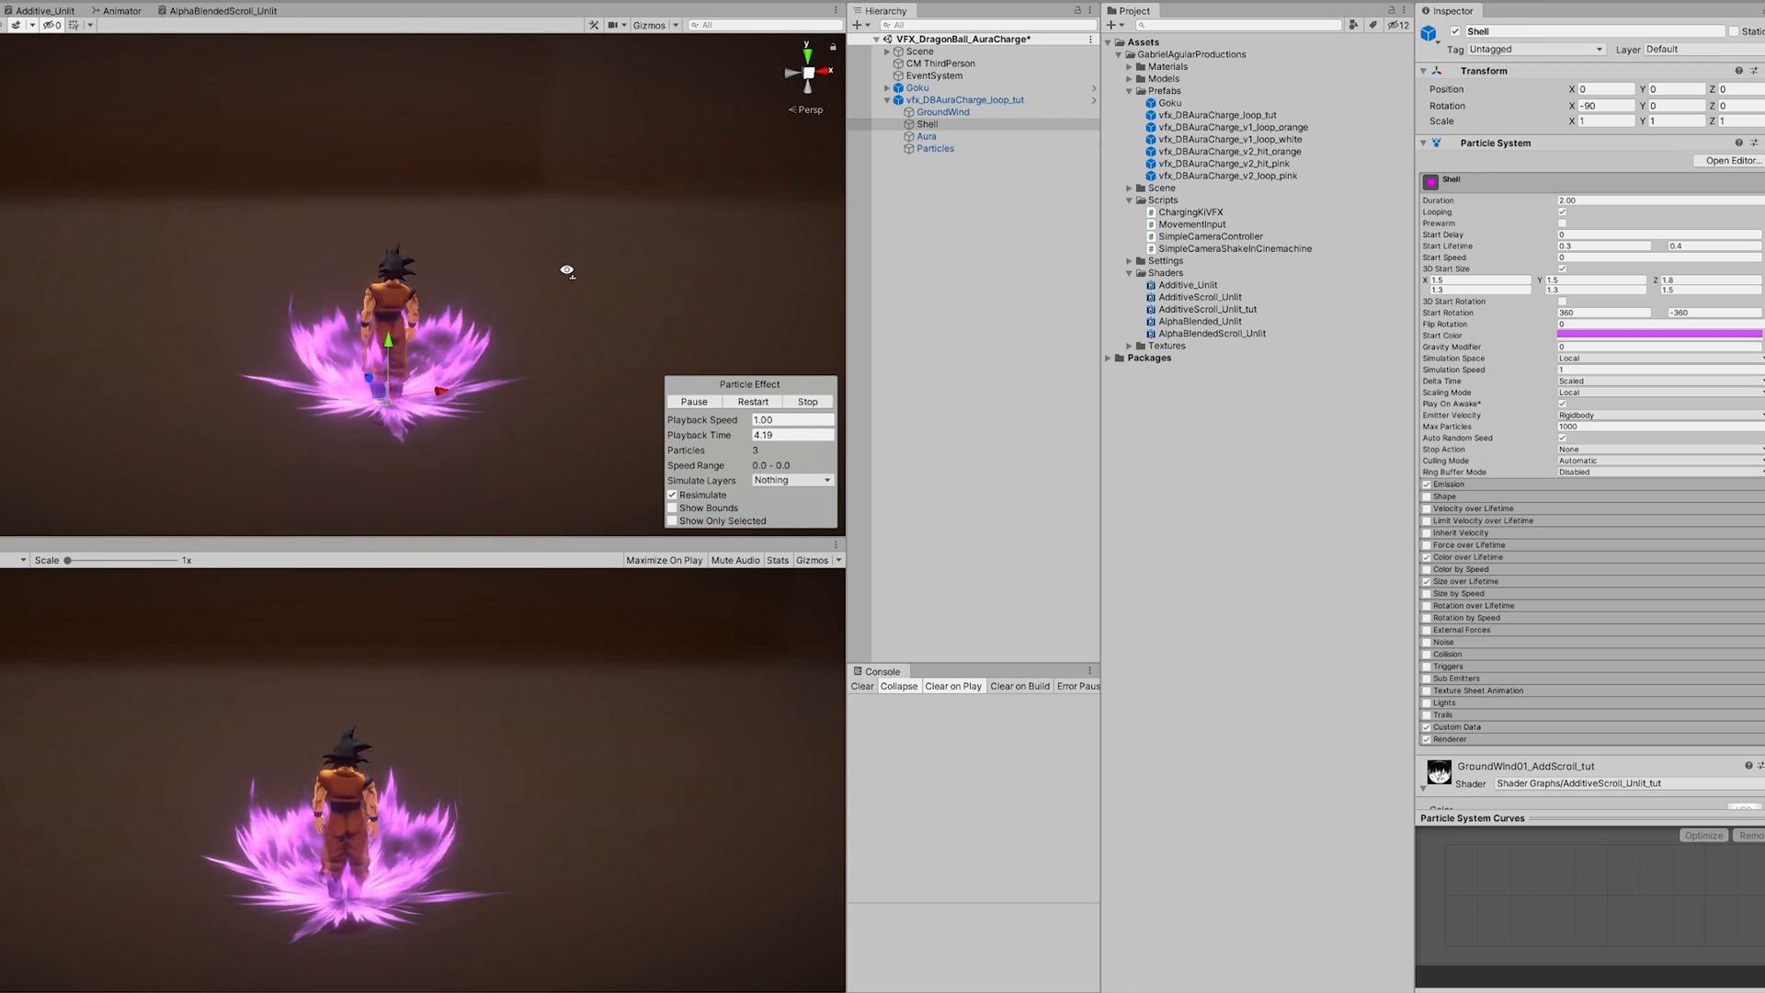
left_click(887, 137)
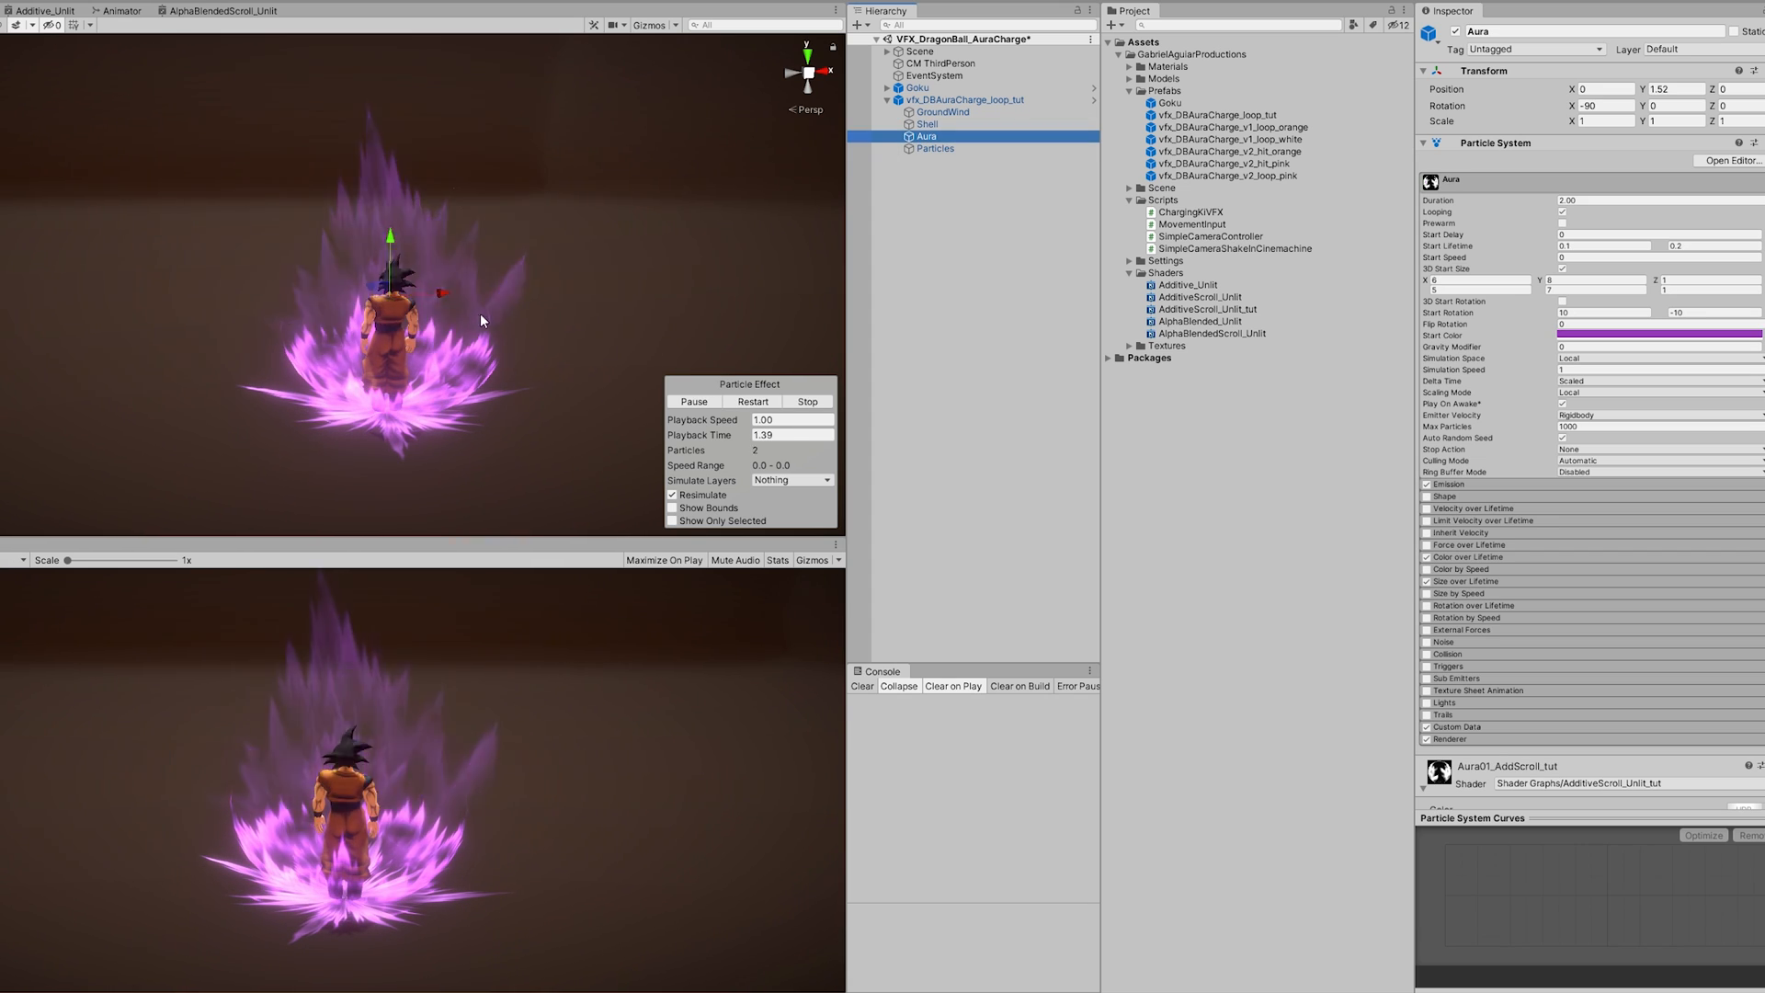
left_click(908, 147)
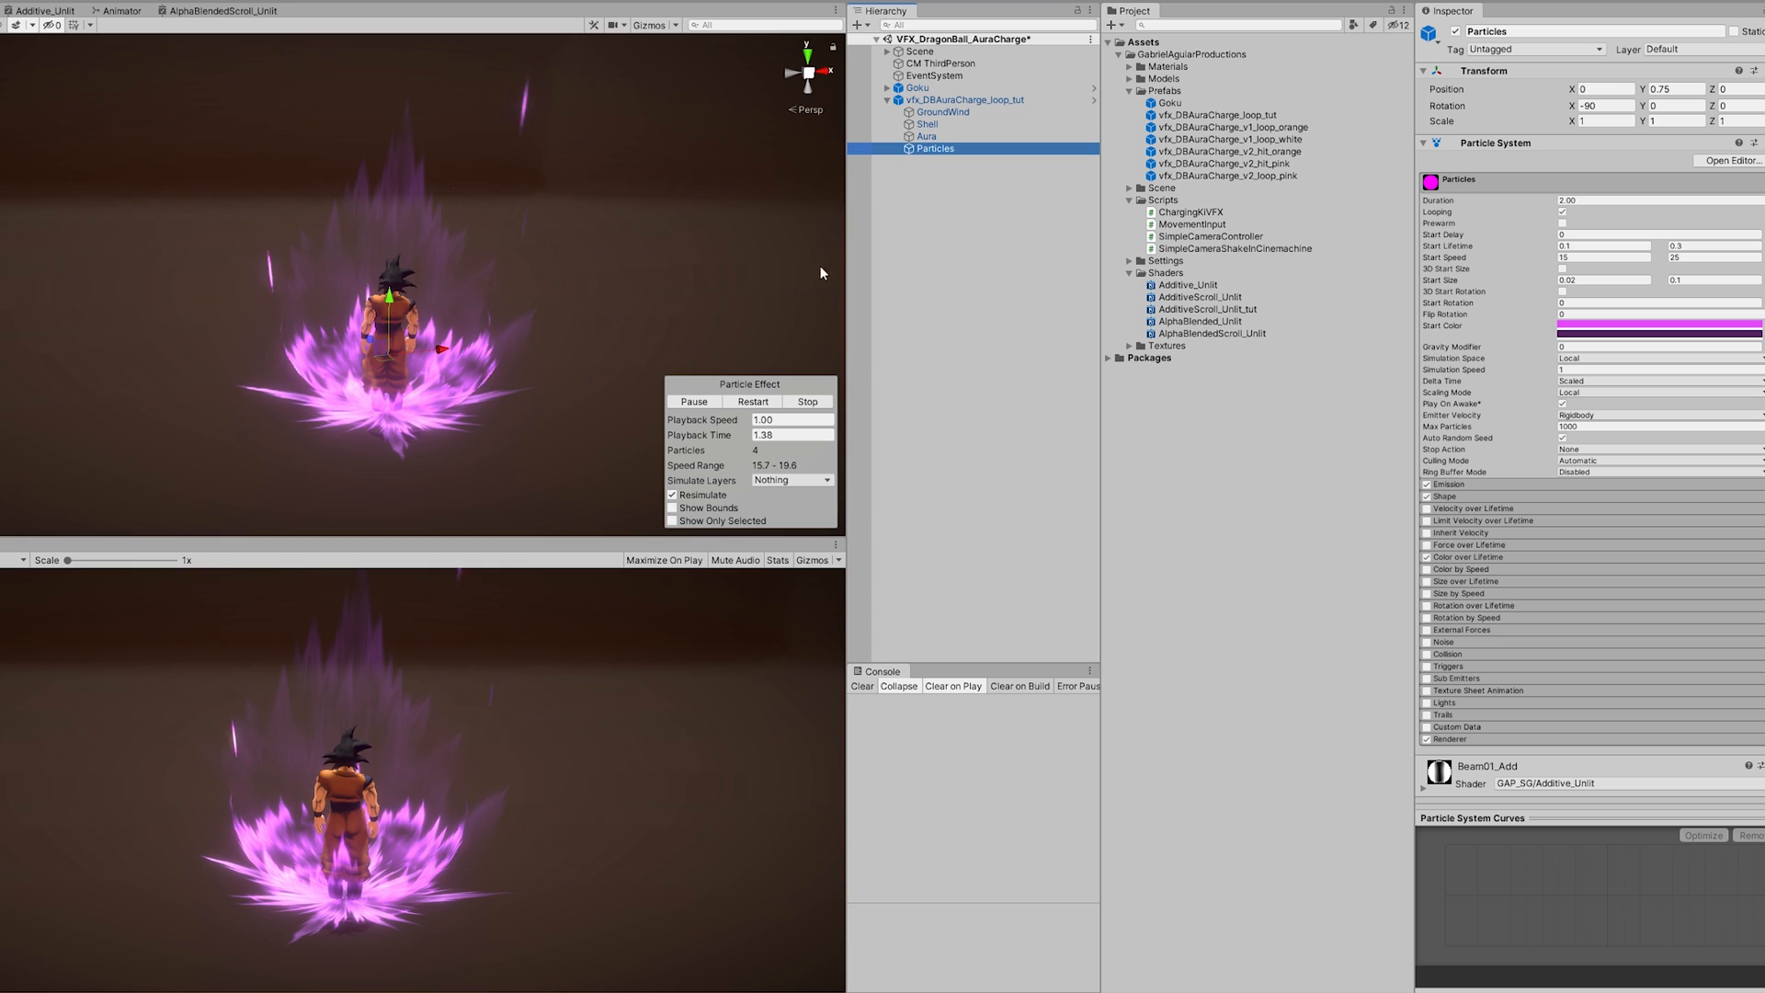
Step: Preview all four layers of the aura effect together, stop the playback and restart it from the GroundWind layer
left_click(938, 111, "shift")
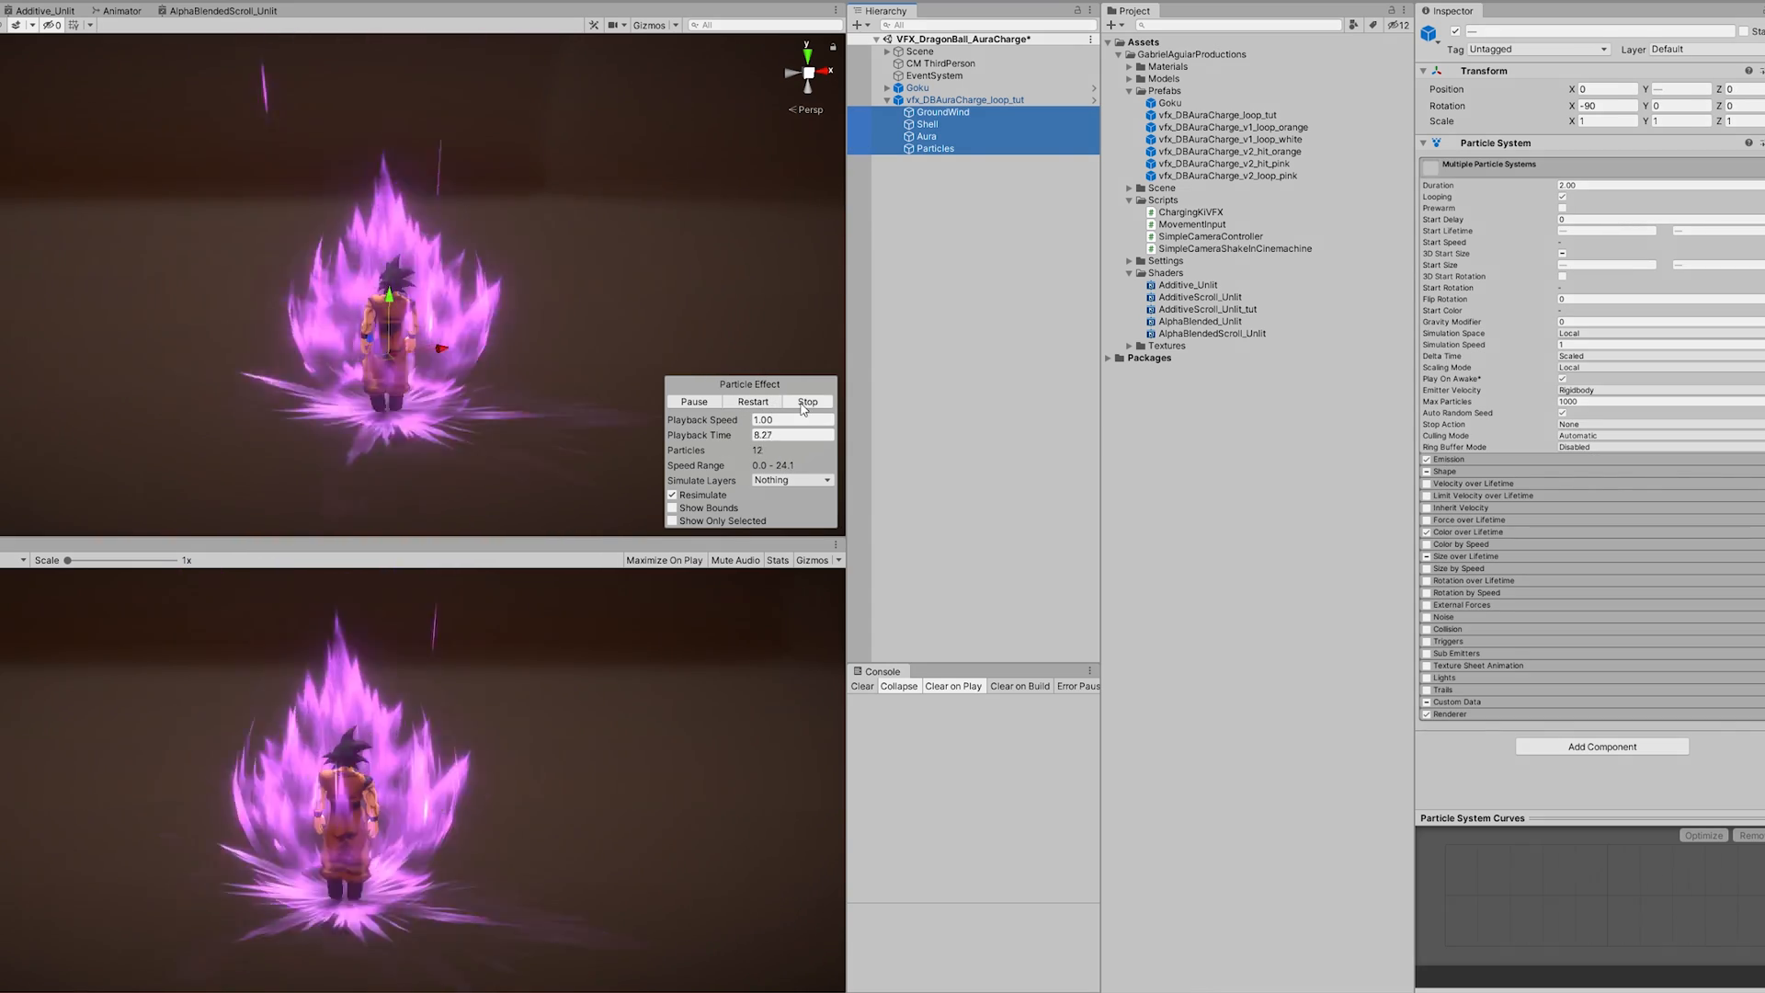
left_click(794, 405)
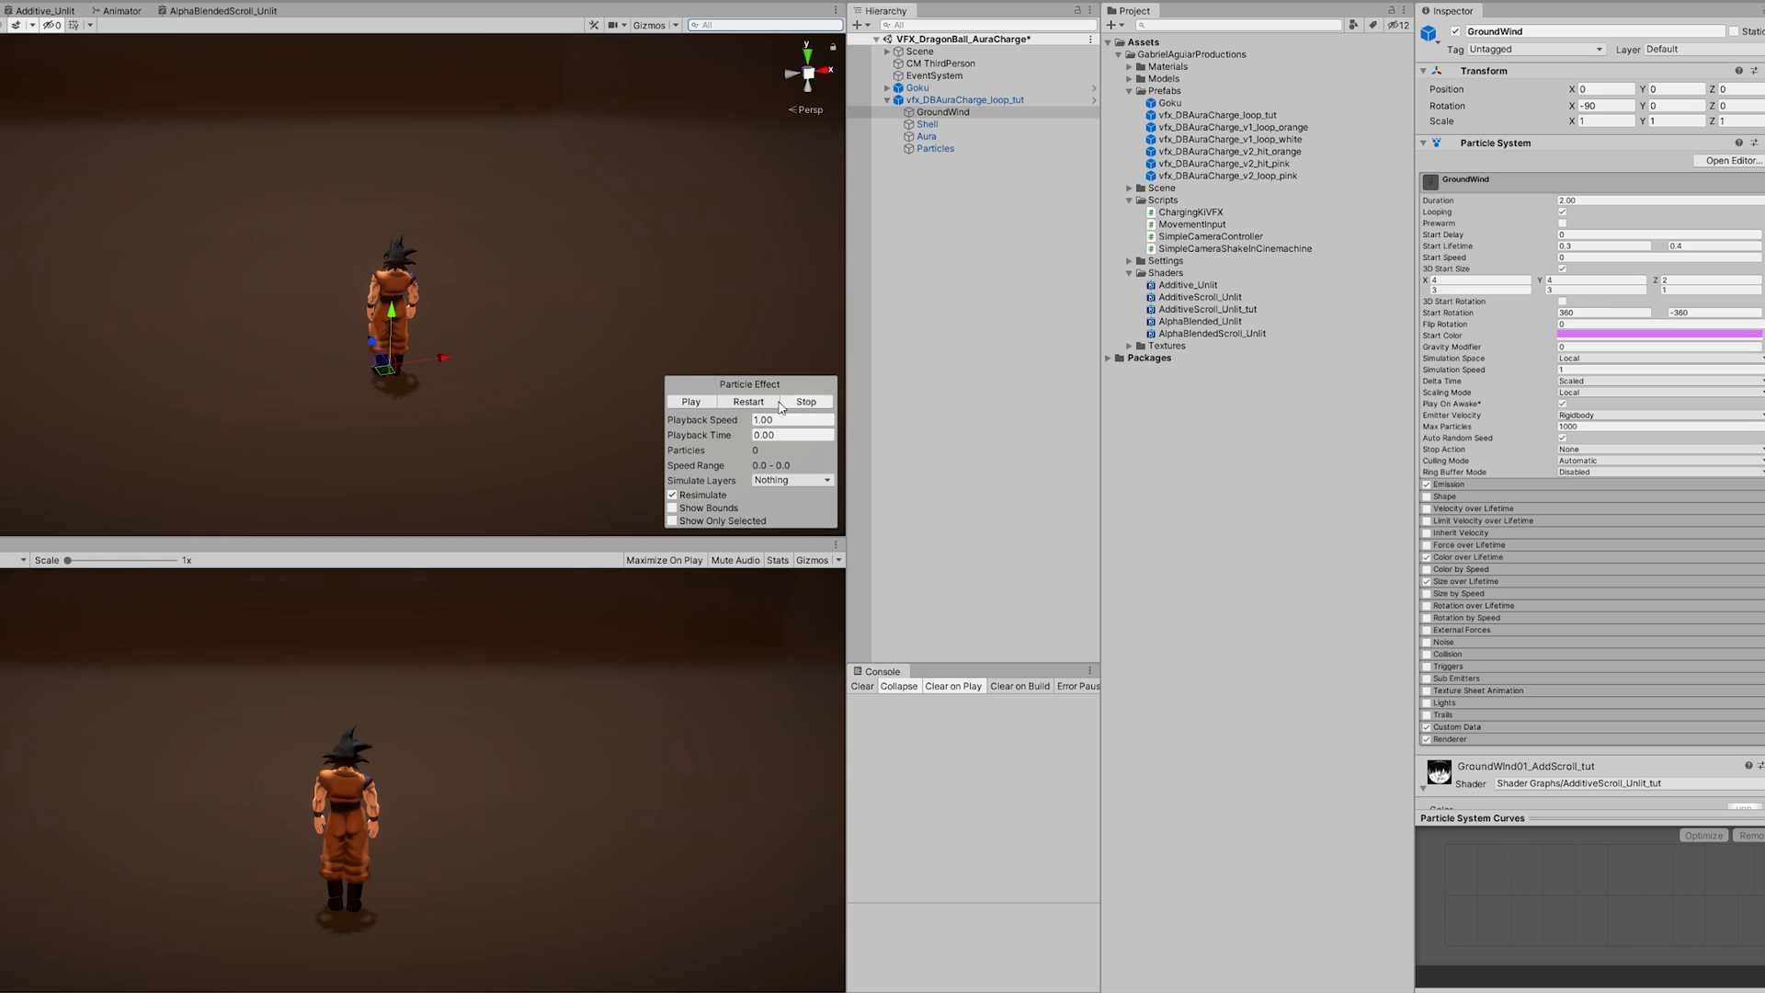
left_click(756, 407)
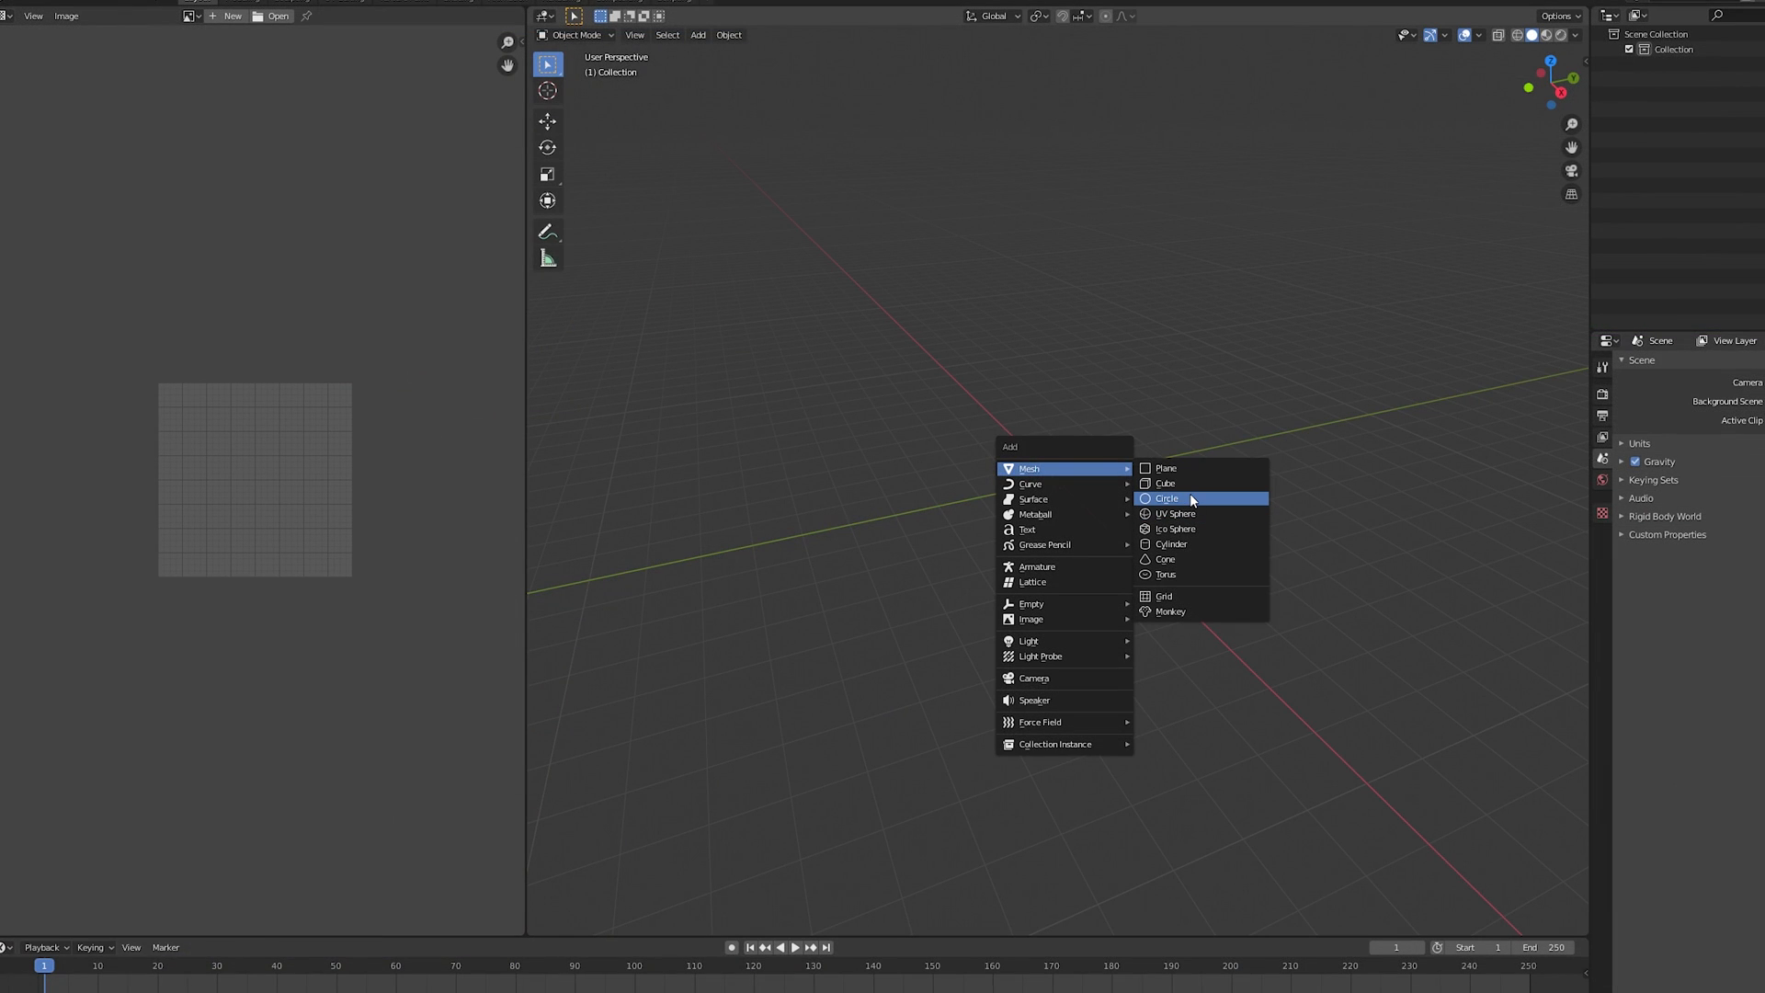
Step: In Blender, add a mesh circle at the origin and extrude its edge inward into a flat ring with a small central hole
left_click(1191, 497)
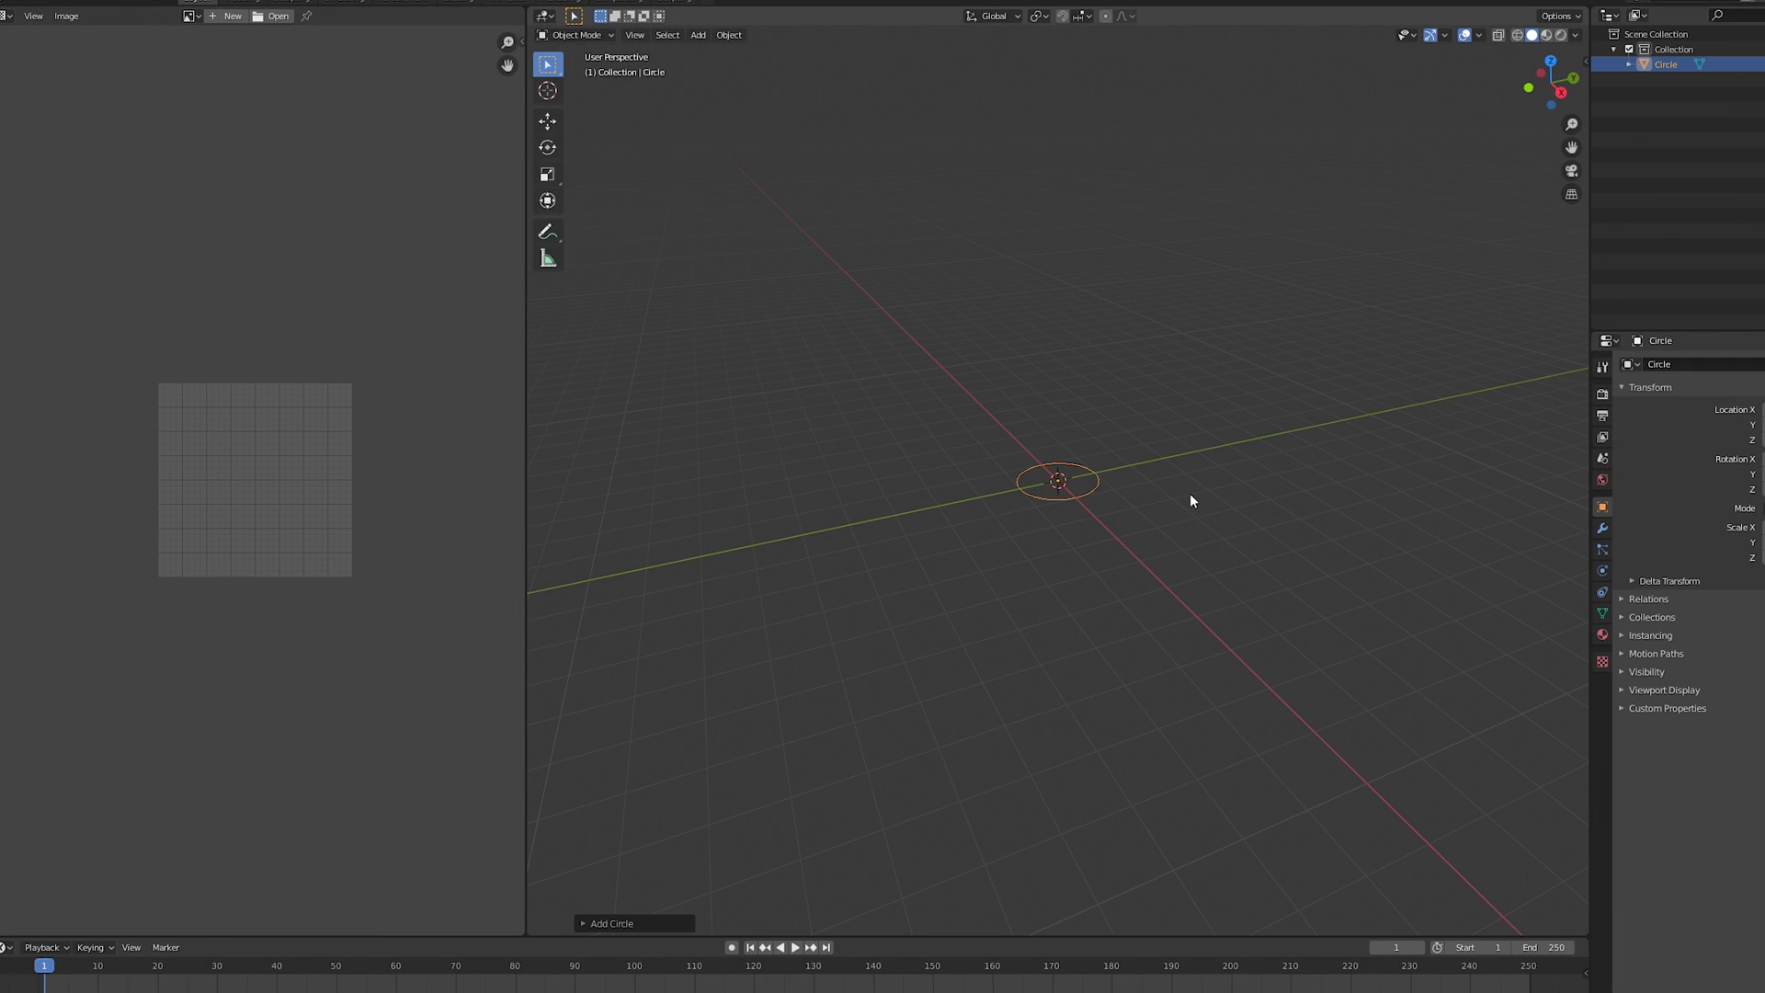
scroll(1134, 461, "up", 3)
key("Tab")
scroll(1195, 456, "up", 1)
key("e")
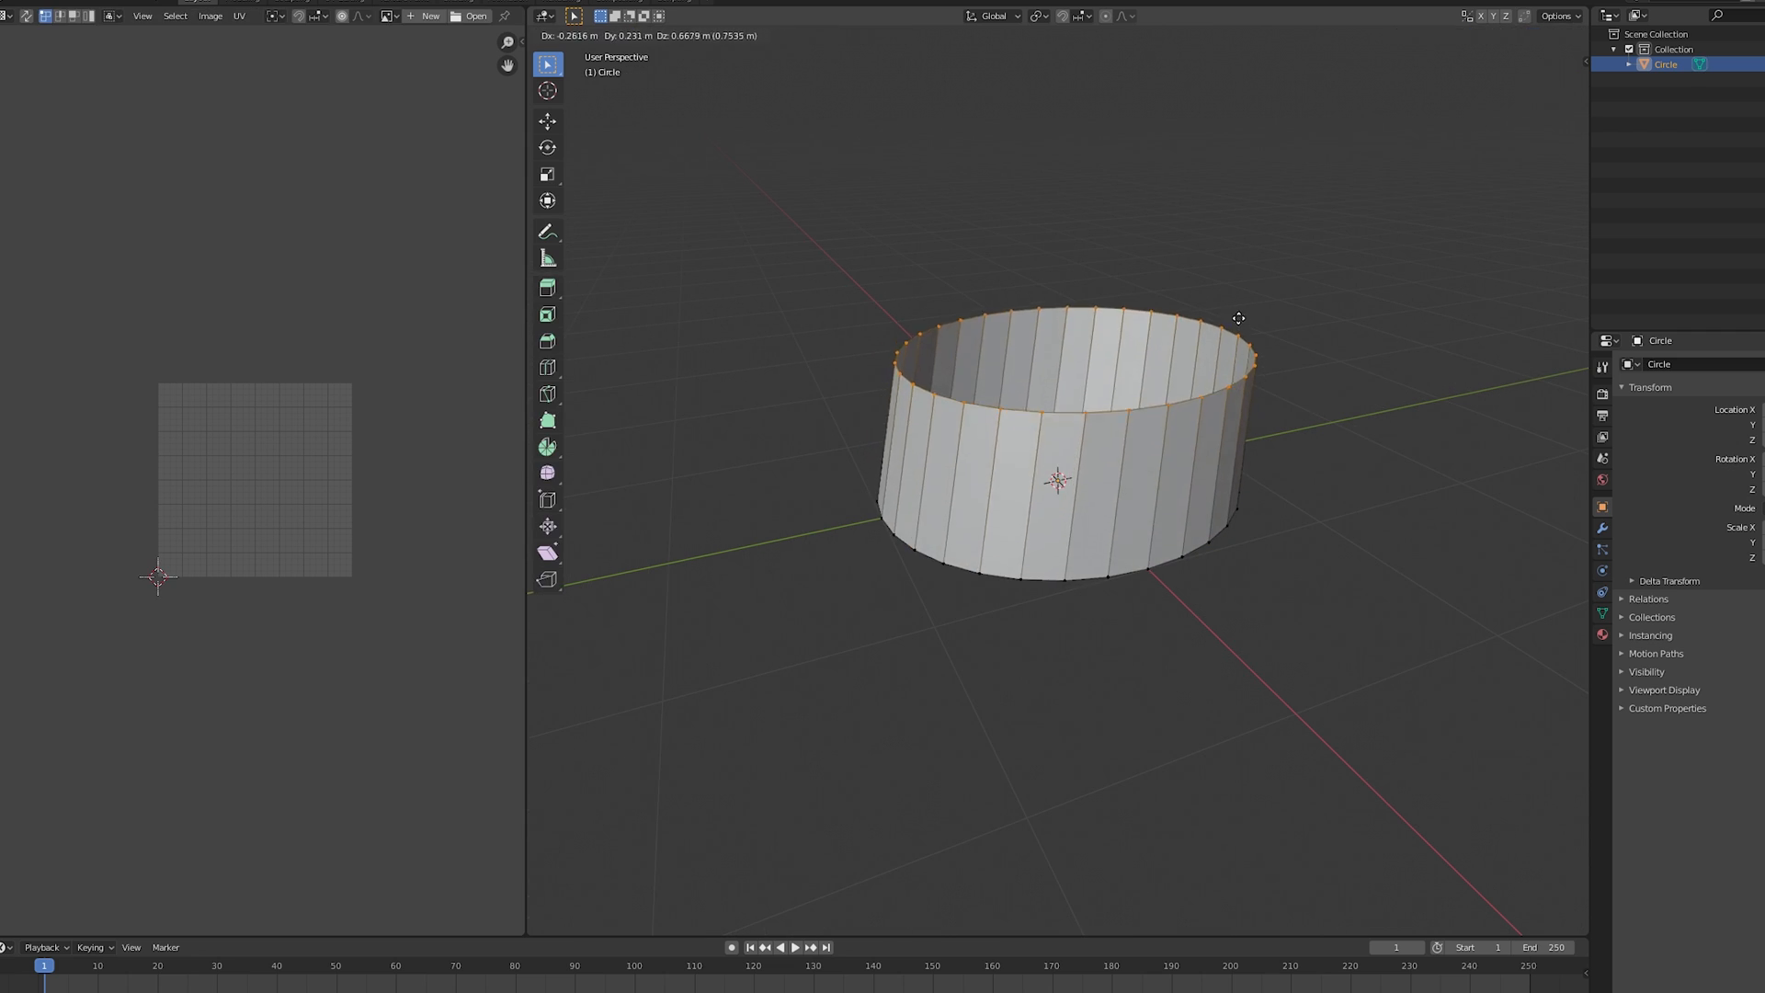
right_click(1219, 294)
key("s")
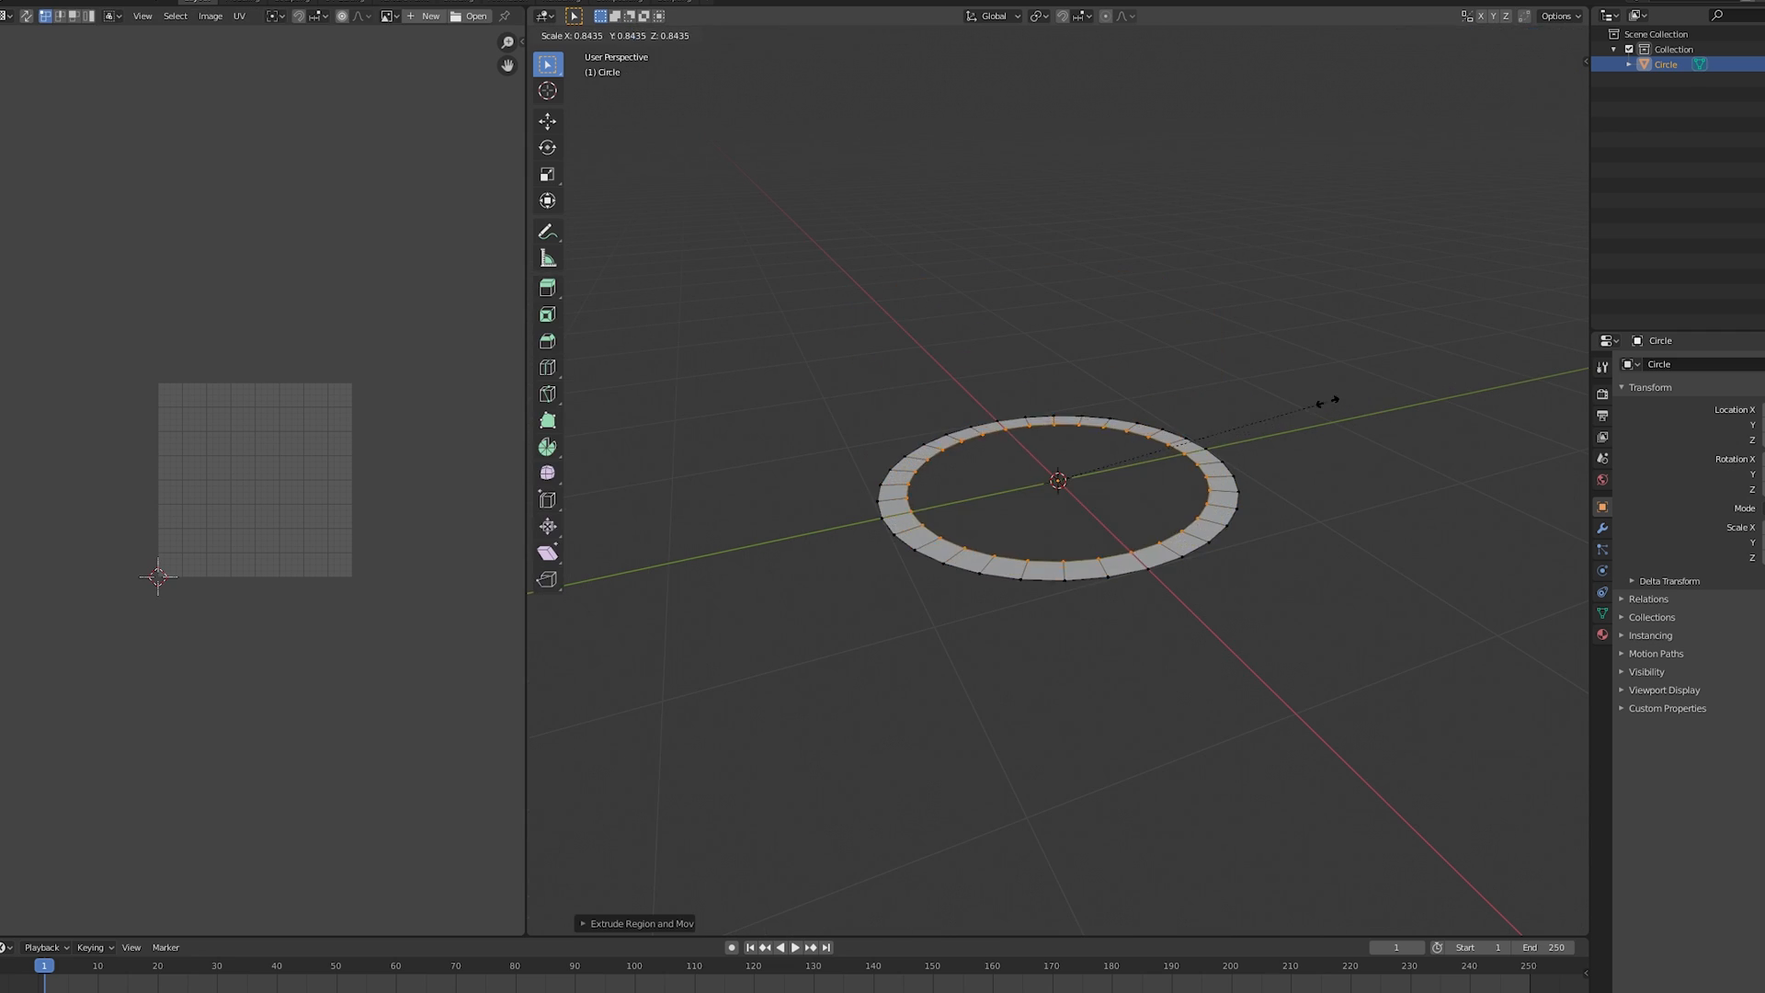
left_click(1110, 414)
scroll(1234, 496, "up", 3)
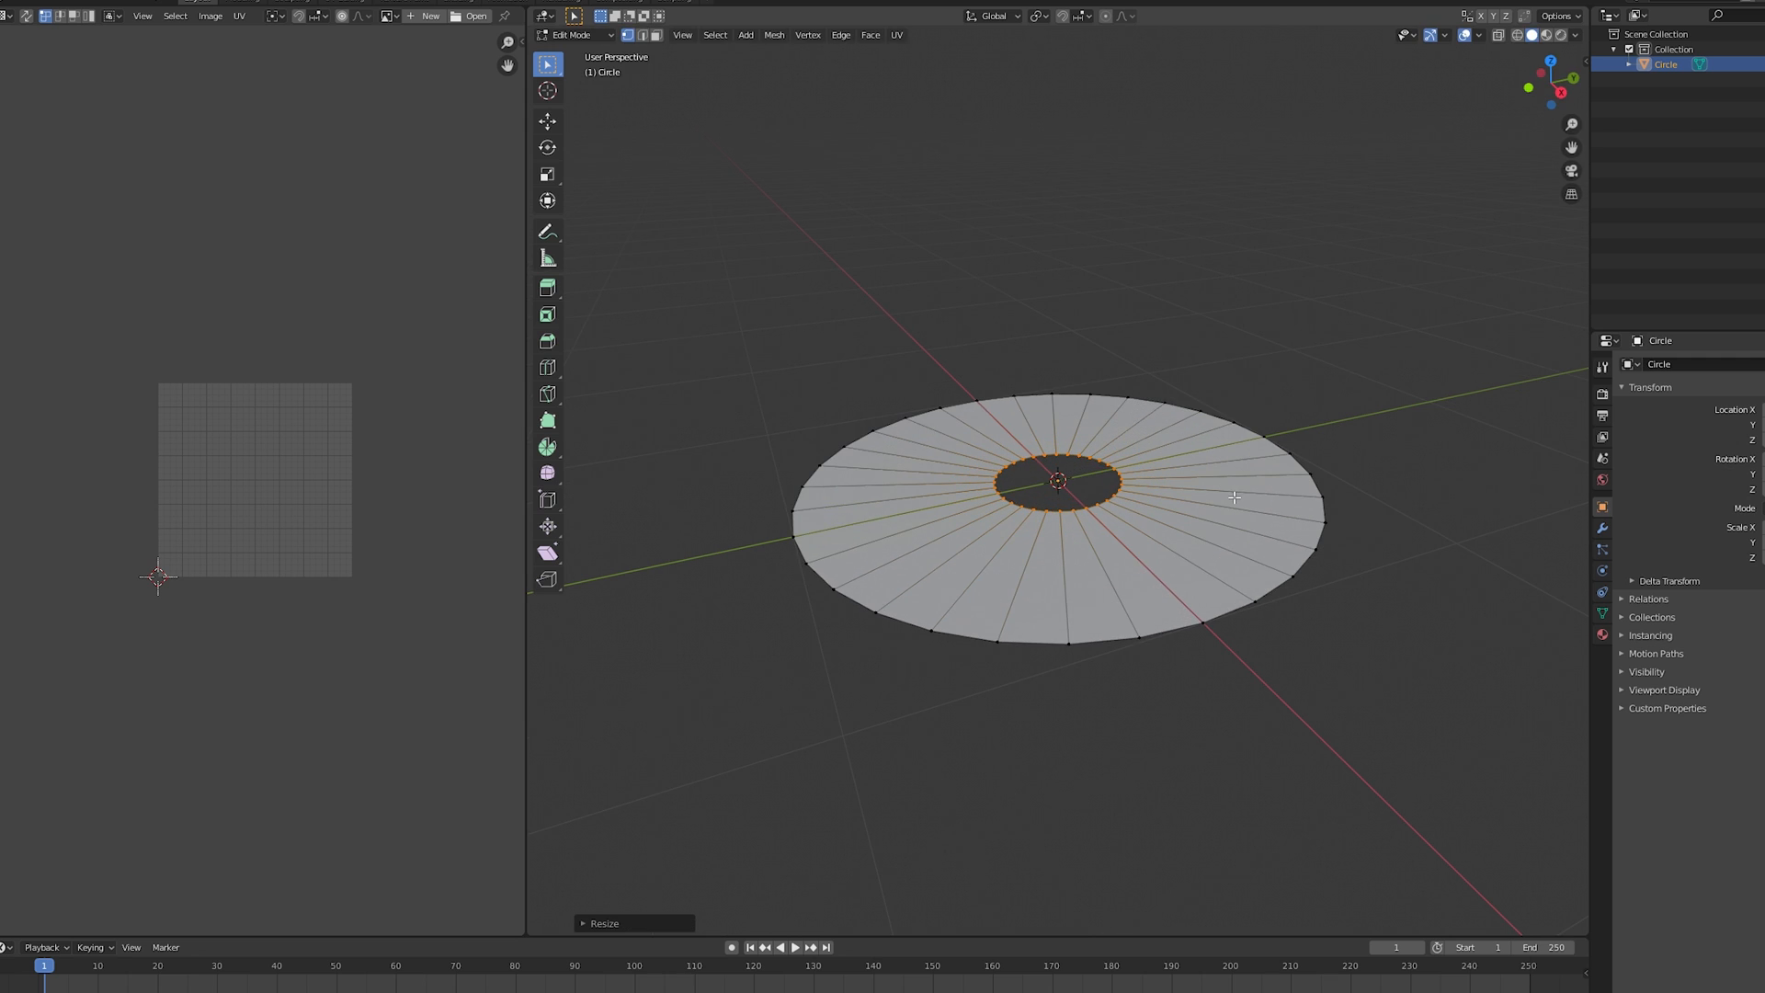
Step: Unwrap all faces of the ring with Lightmap Pack
middle_click_drag(1234, 496, 1242, 538)
key("a")
key("u")
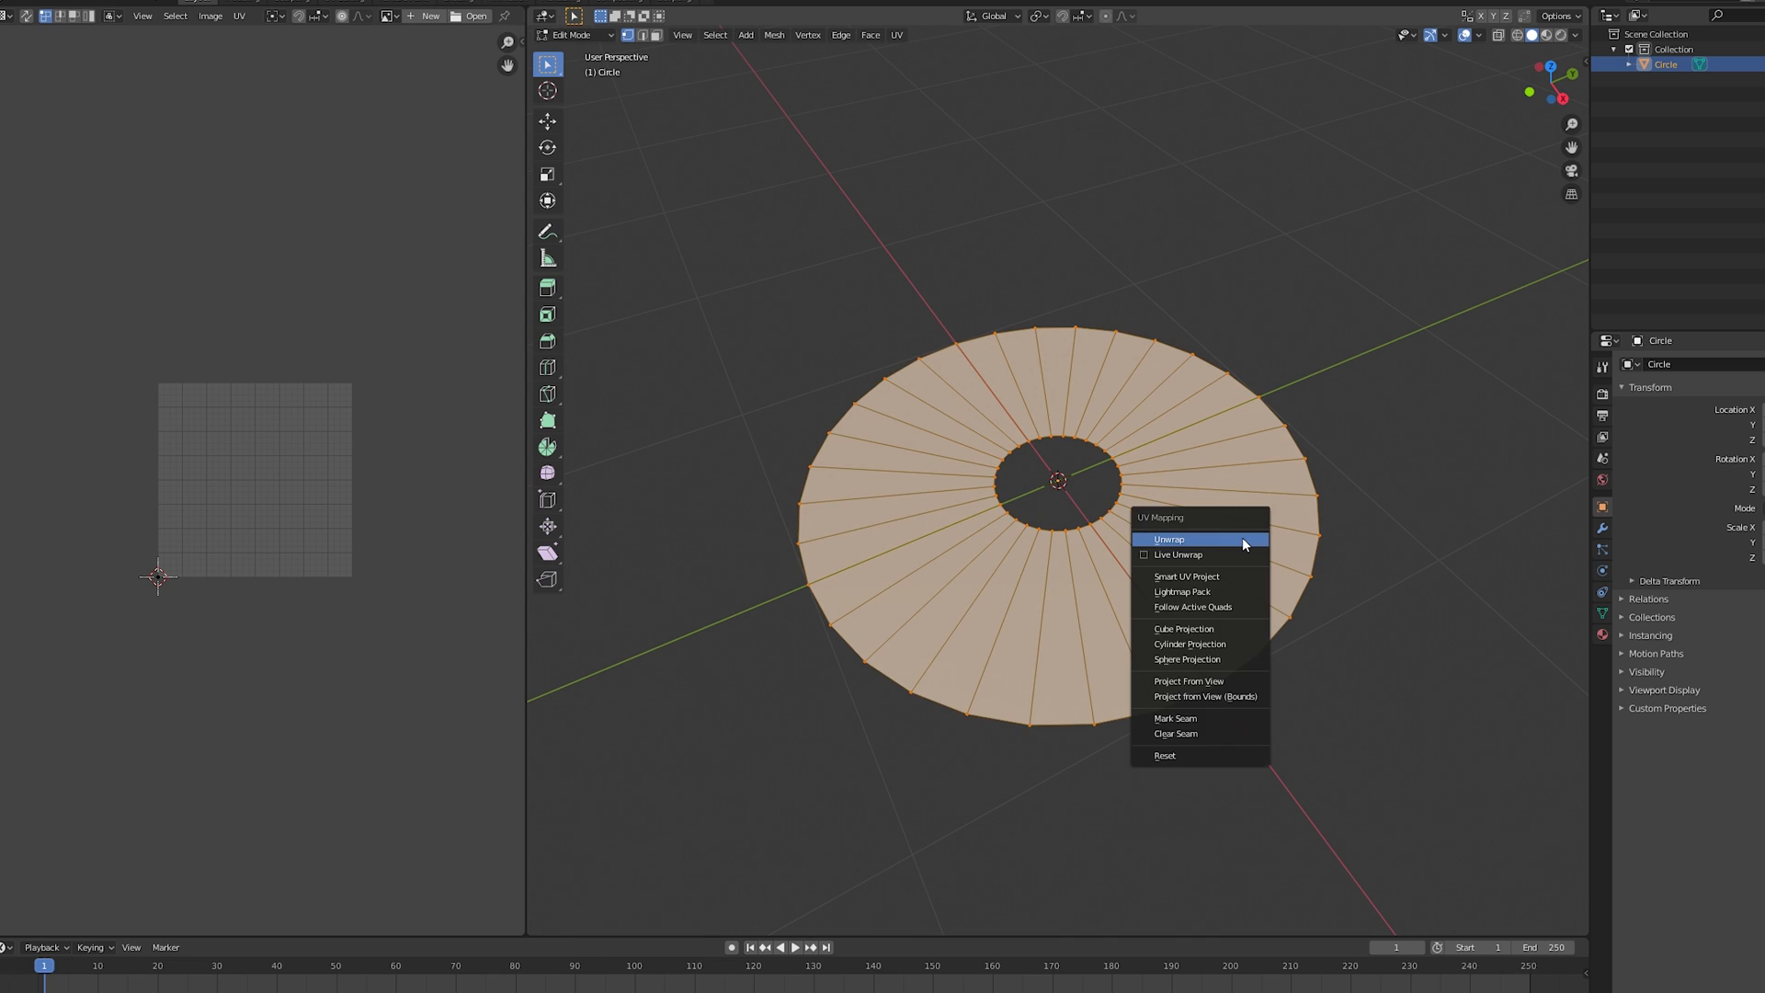
left_click(1212, 594)
left_click(1208, 745)
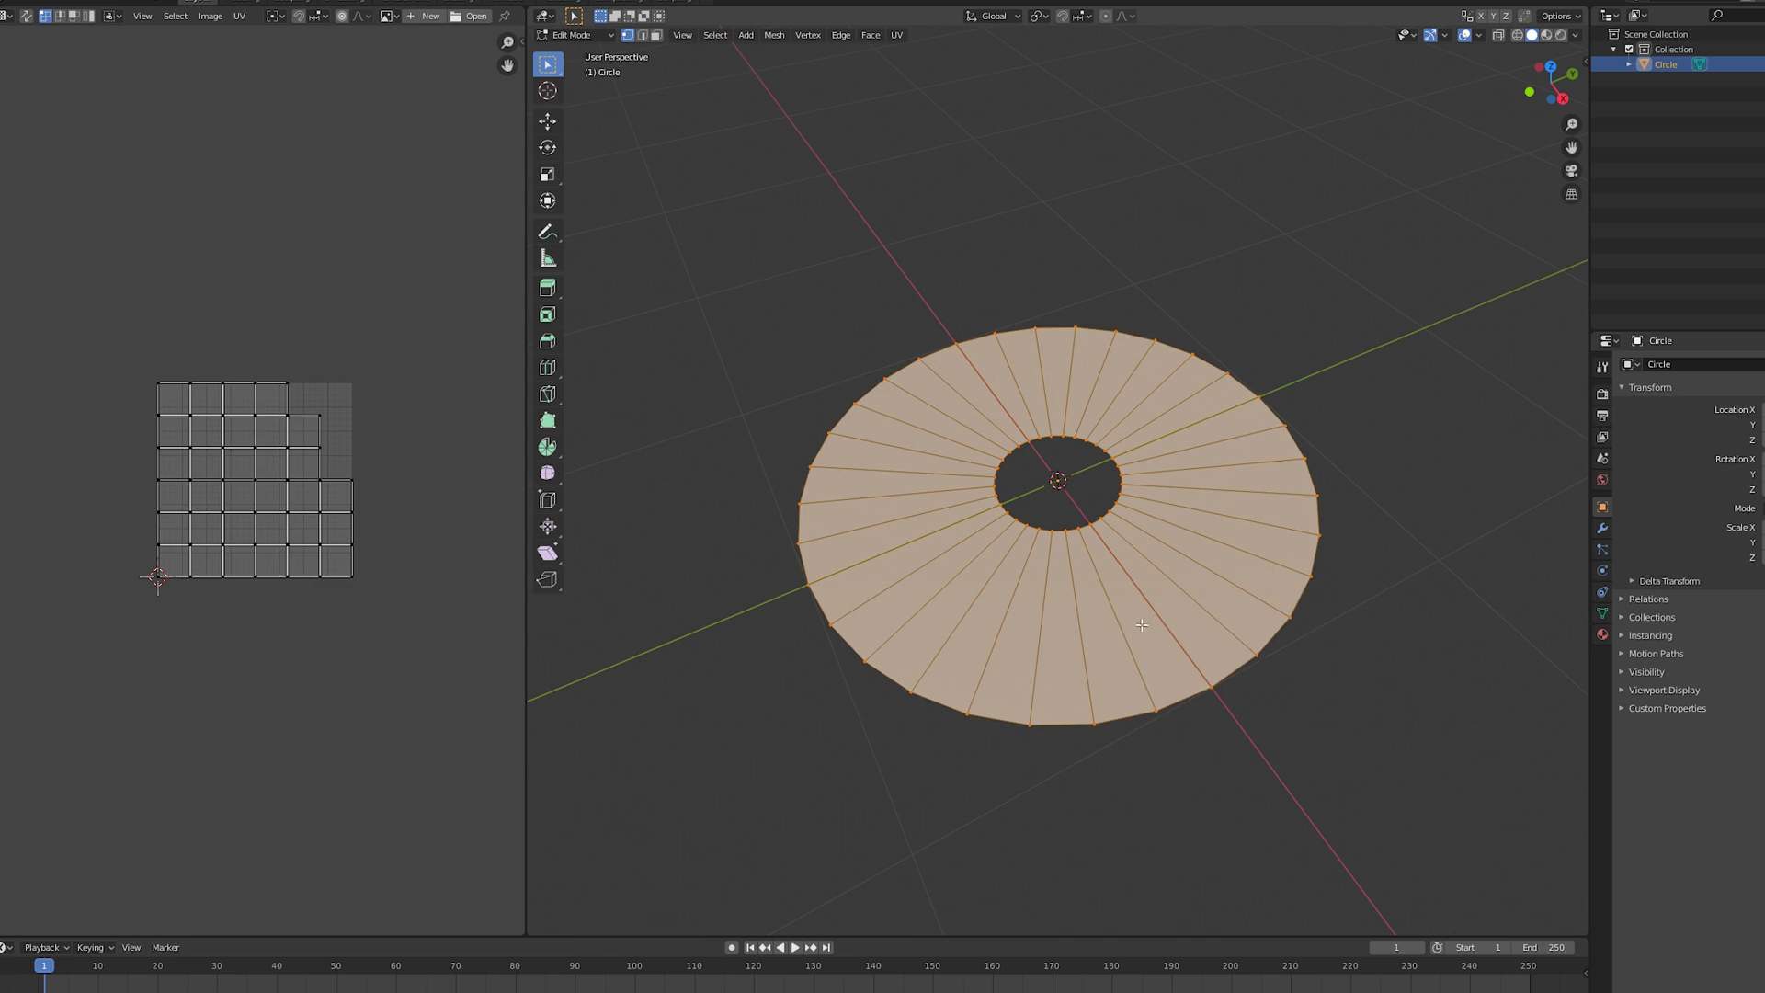
Step: In face mode, make one front face the active quad with all faces selected and unwrap with Follow Active Quads
key("ctrl+Tab")
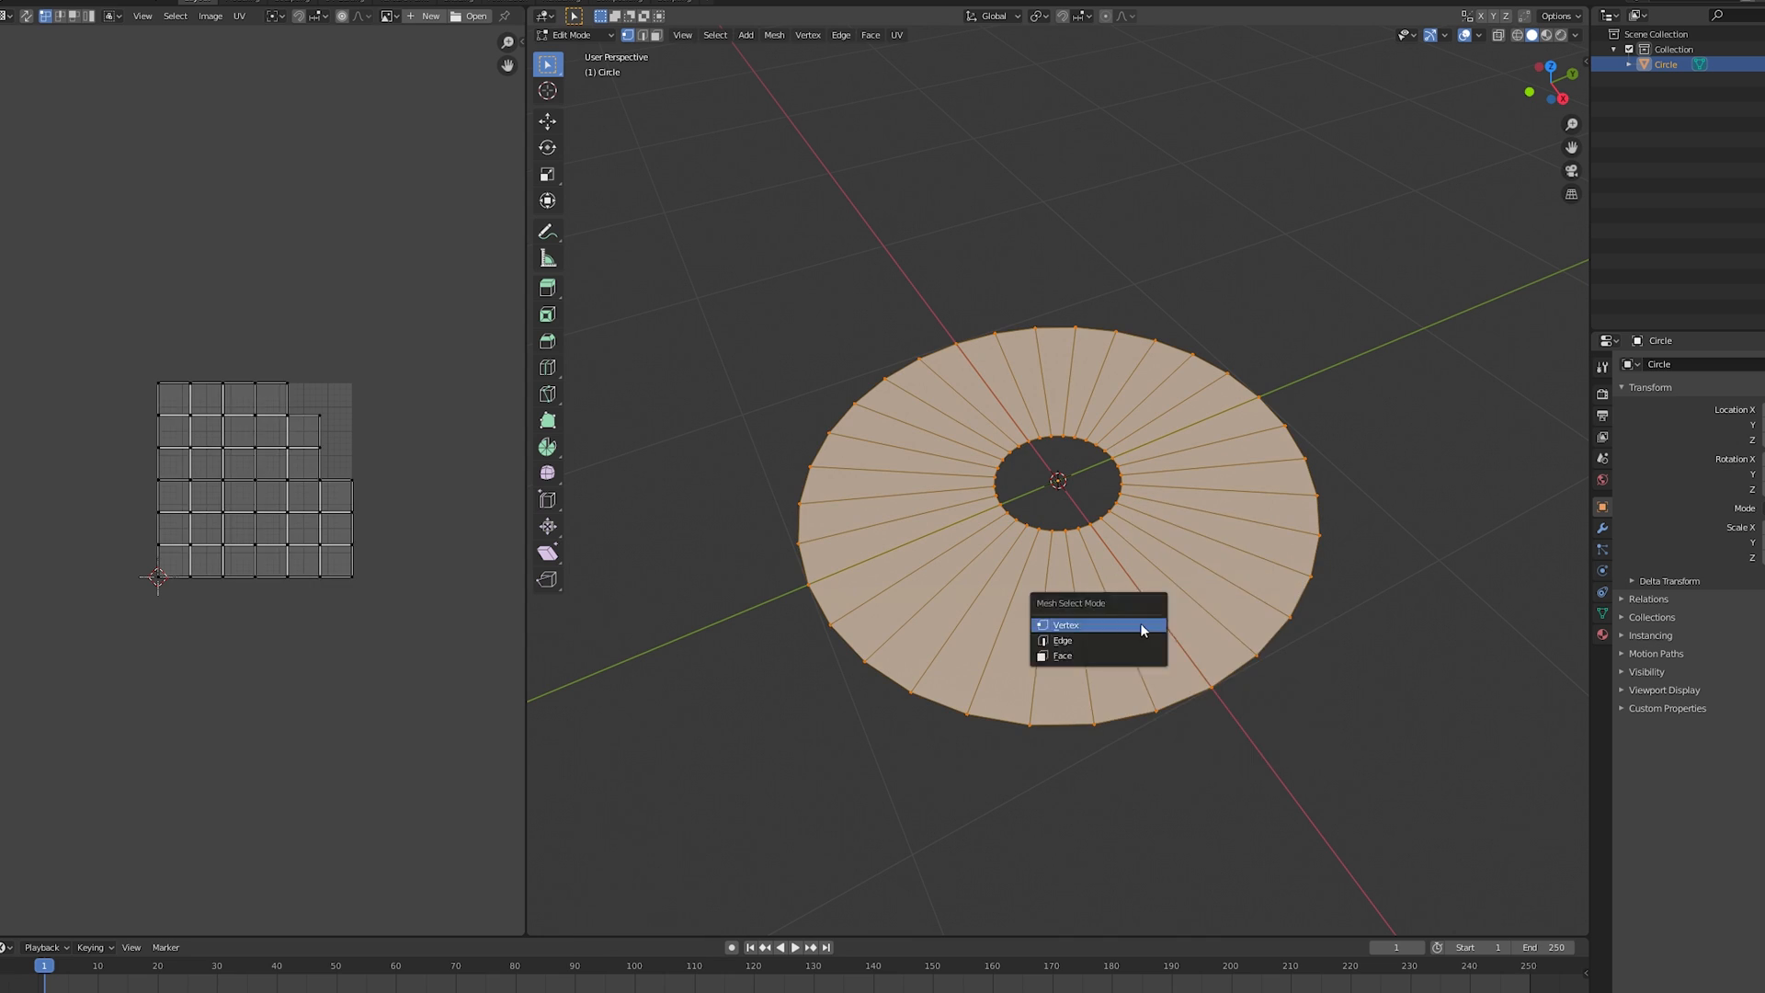
left_click(1044, 656)
left_click(1036, 635)
key("ctrl+i")
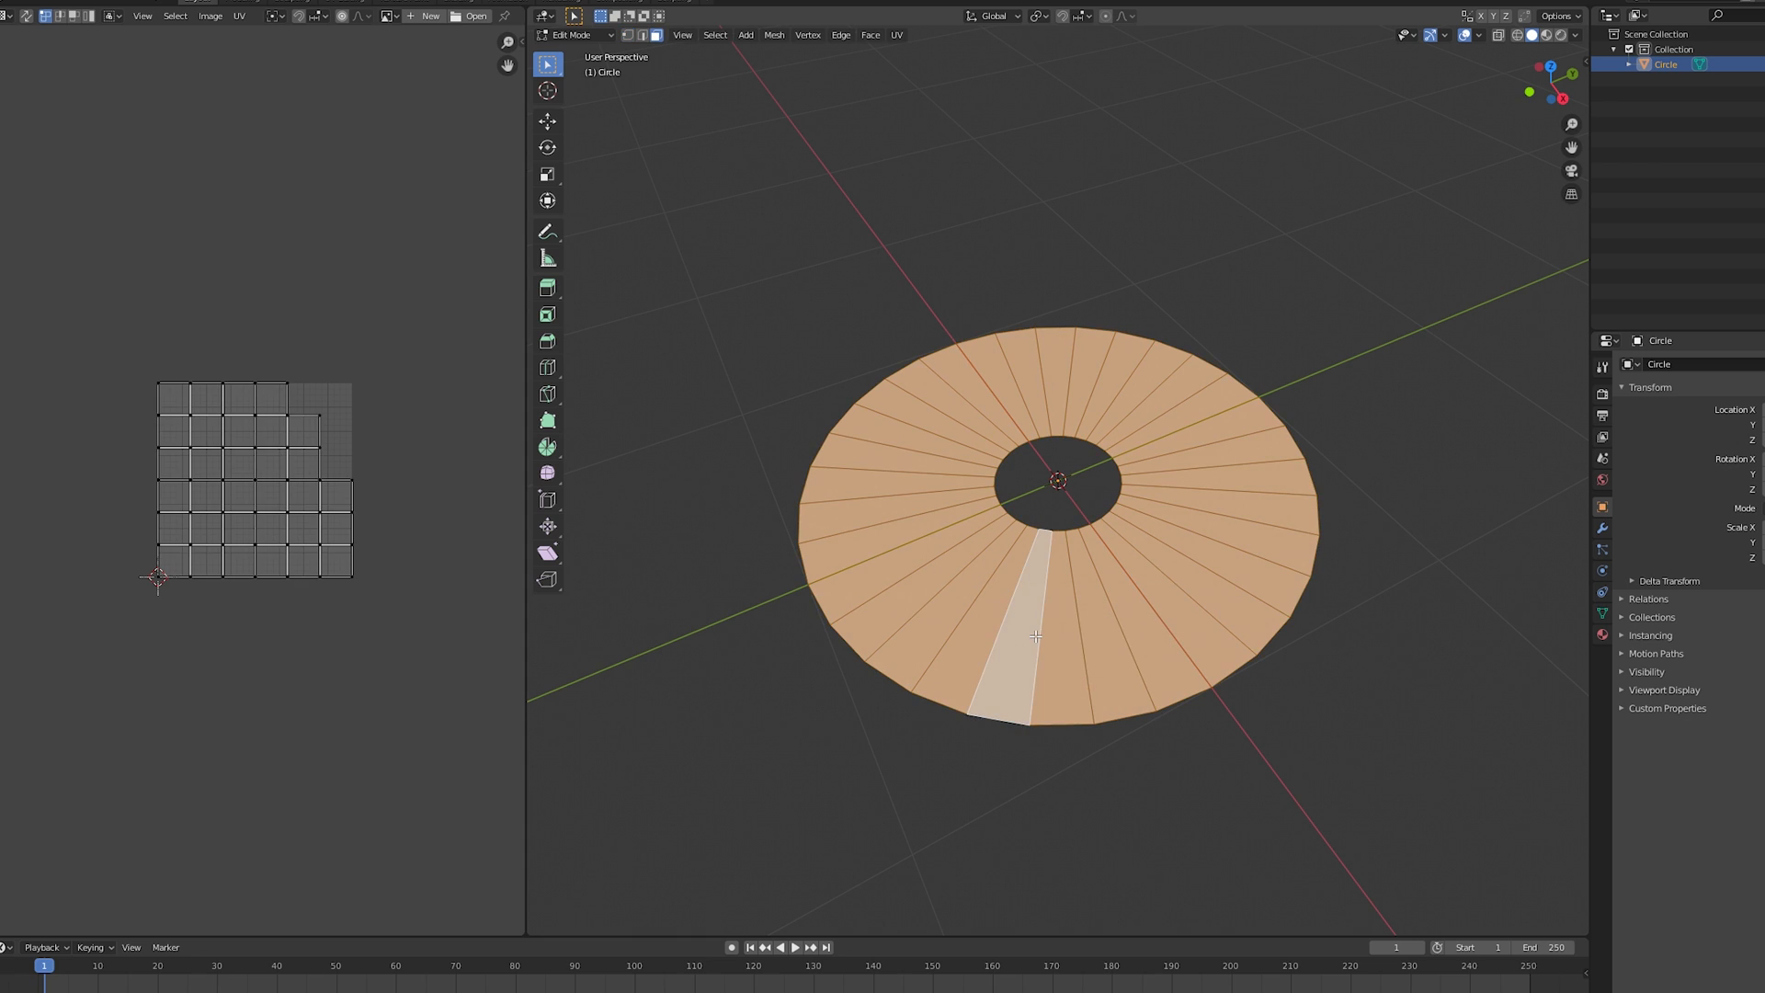
key("u")
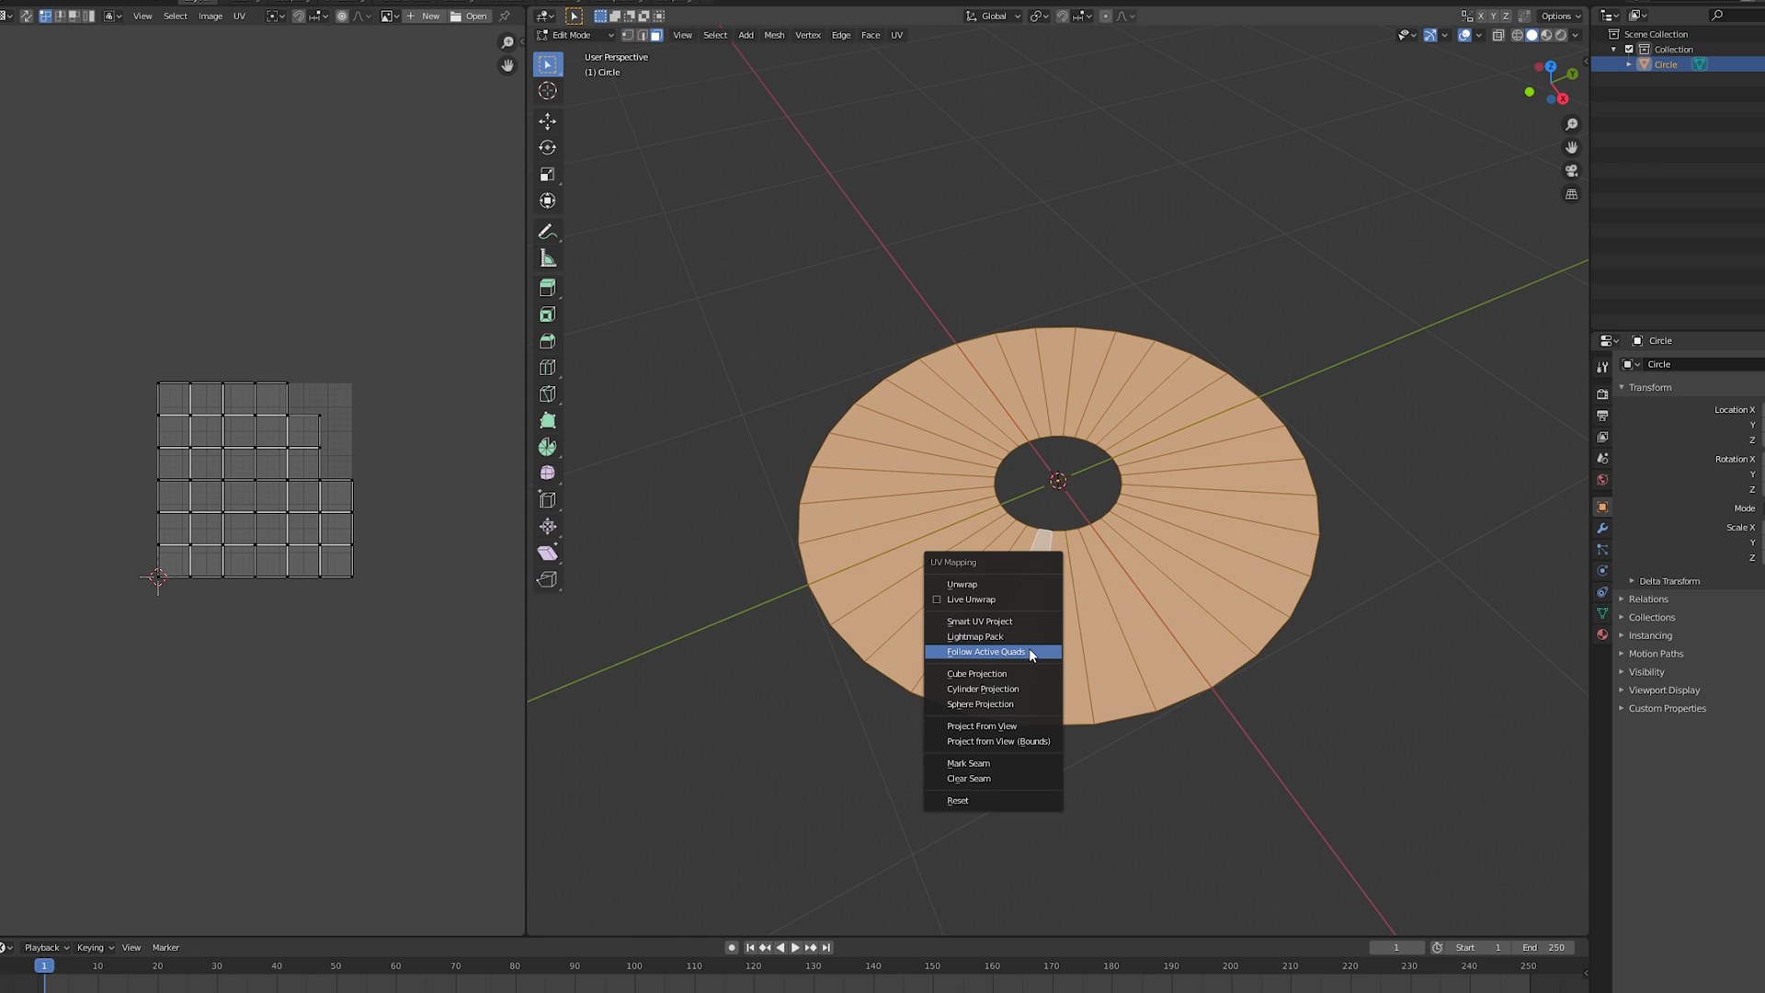
left_click(1029, 652)
left_click(1030, 686)
Step: Raise the whole UV strip to the middle of the UV square and narrow it along X to about 1.5 times the square's width
scroll(259, 536, "down", 6)
scroll(302, 519, "up", 3)
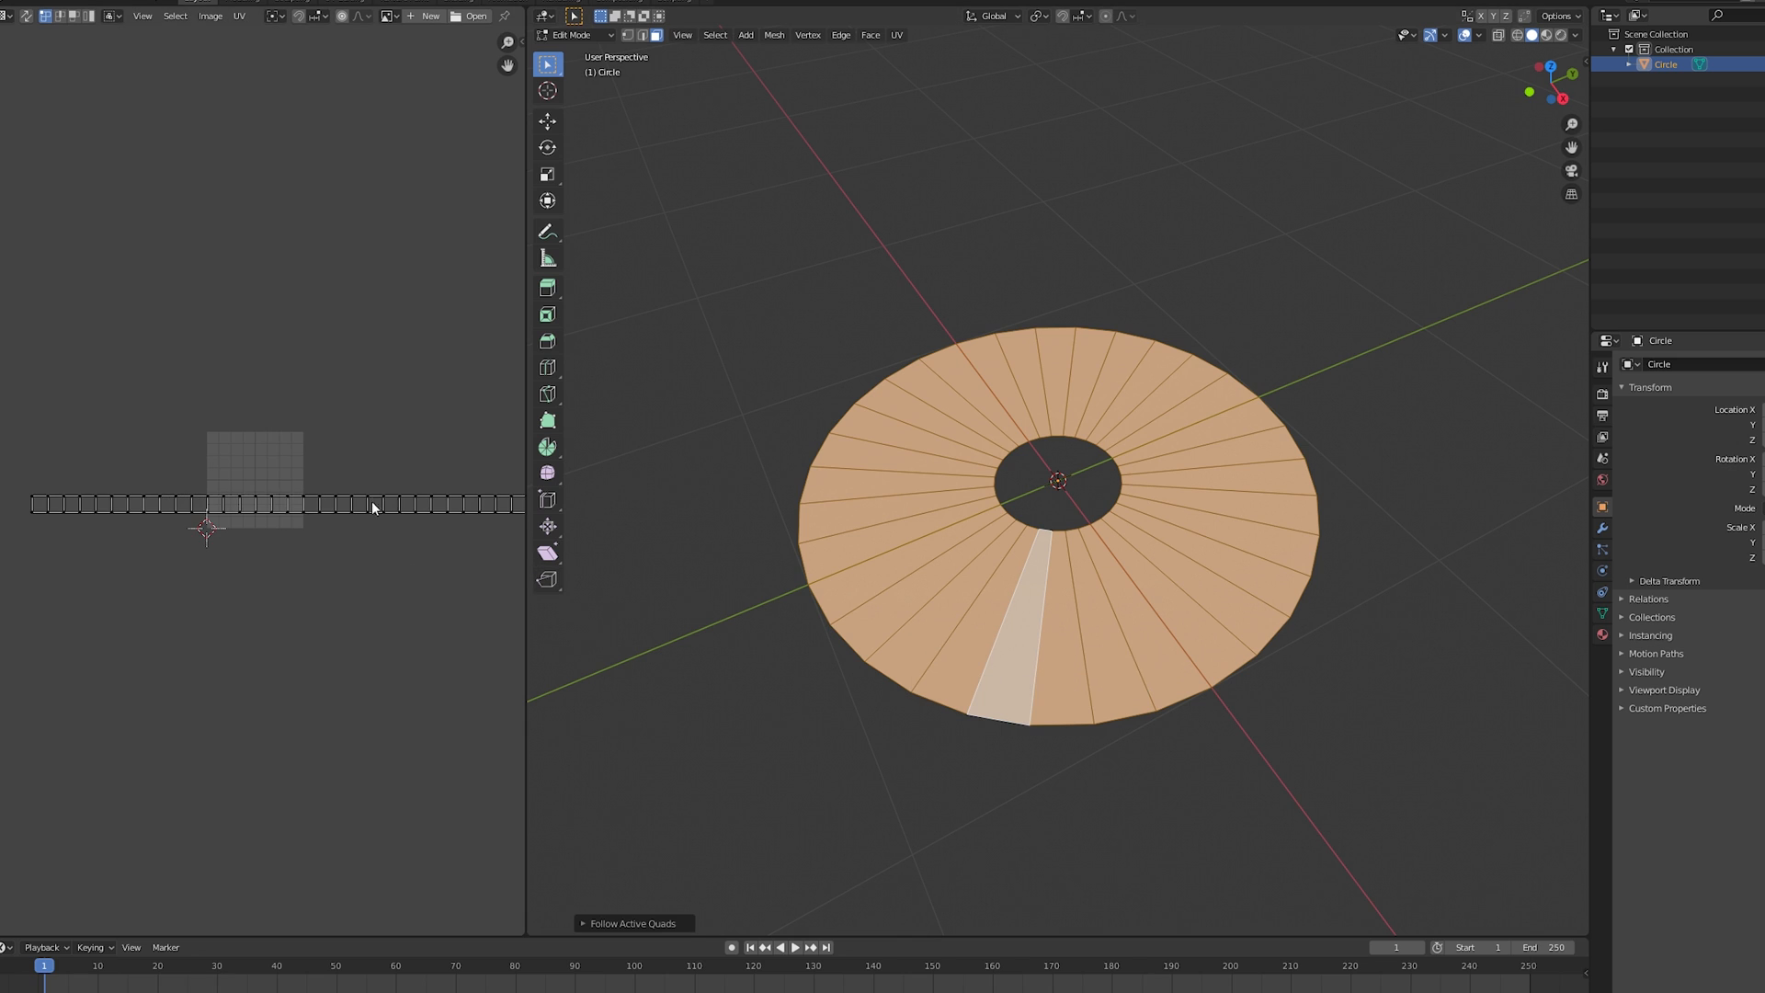
left_click_drag(525, 504, 576, 502)
key("a")
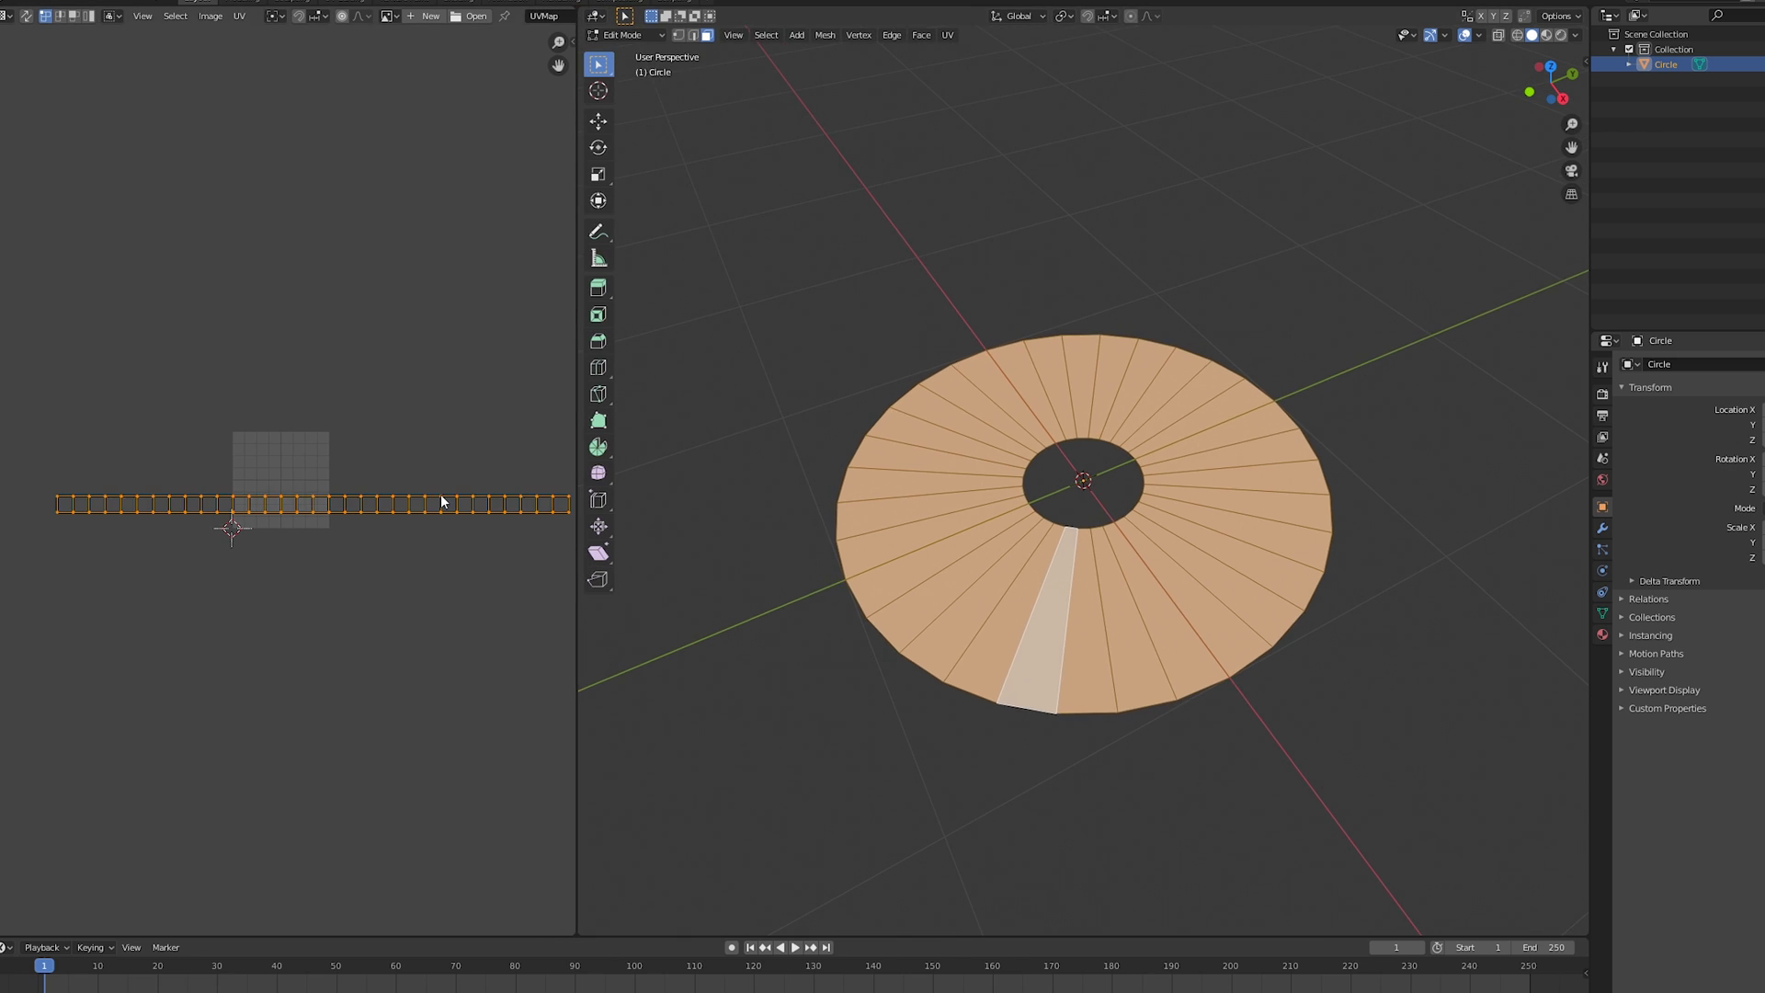
key("g")
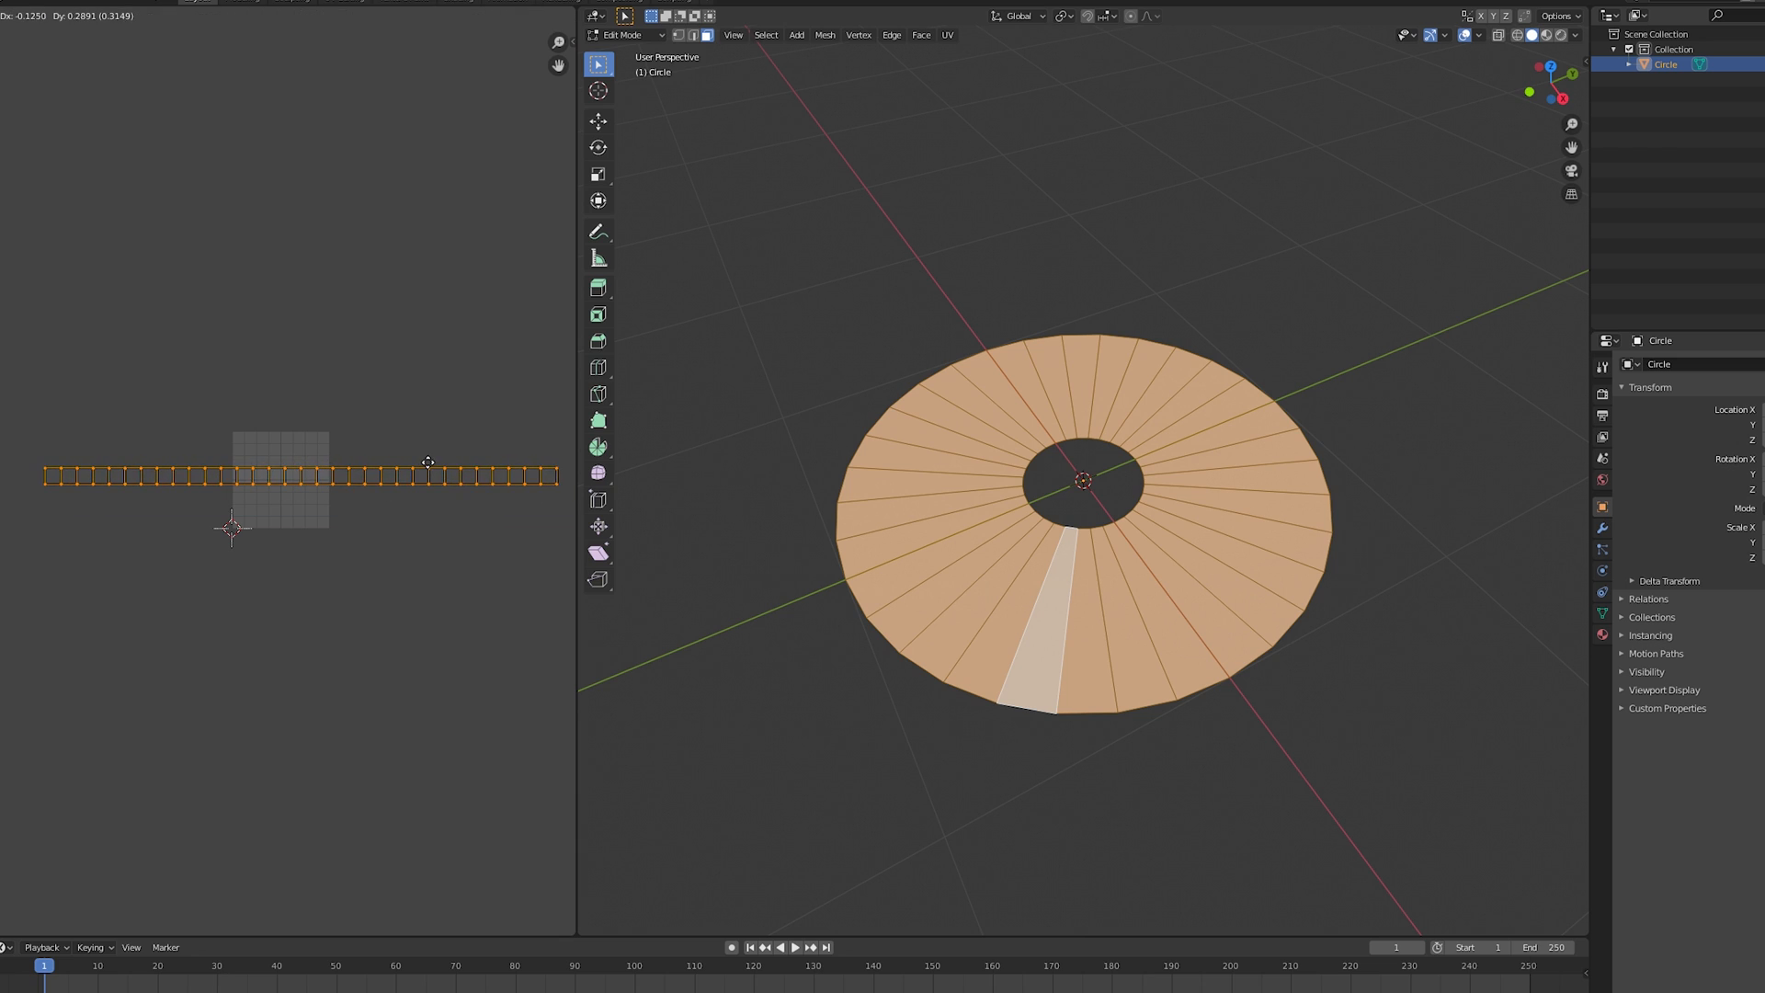
left_click(425, 468)
key("s")
key("x")
left_click(328, 474)
Step: Move the UV strip along X until it is centred horizontally on the UV square
key("g")
key("x")
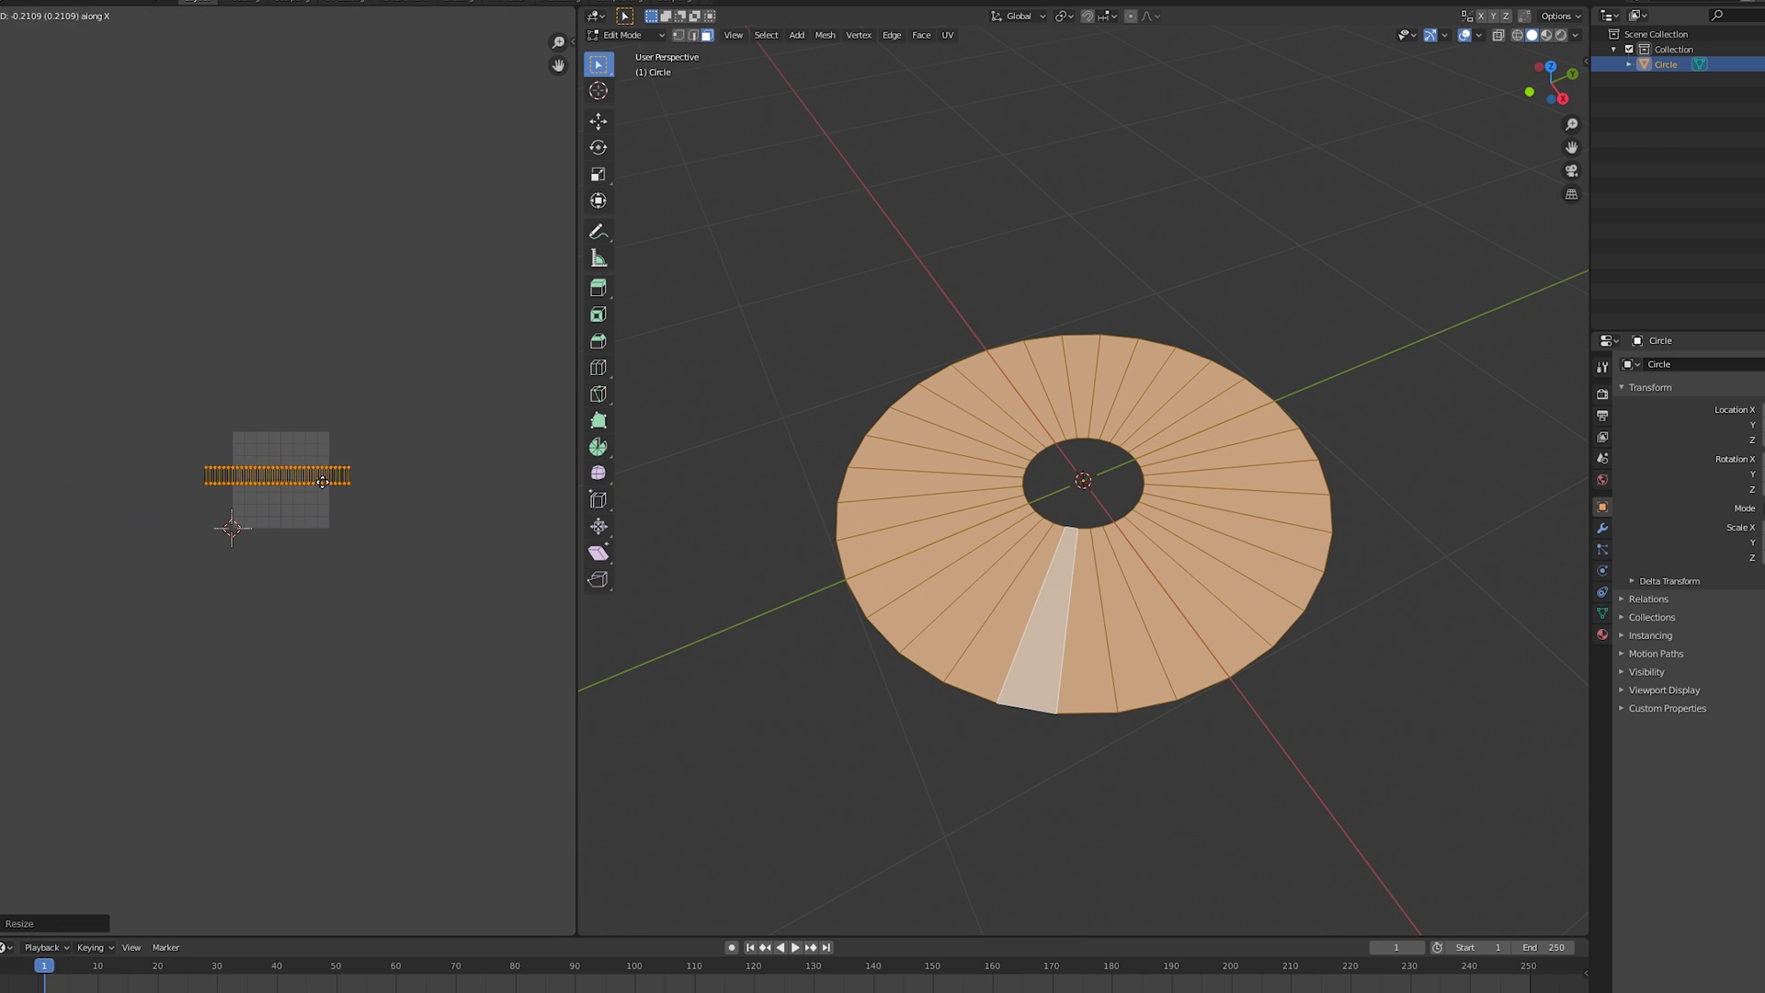
left_click(286, 485)
scroll(284, 483, "up", 2)
scroll(284, 482, "up", 2)
key("g")
key("x")
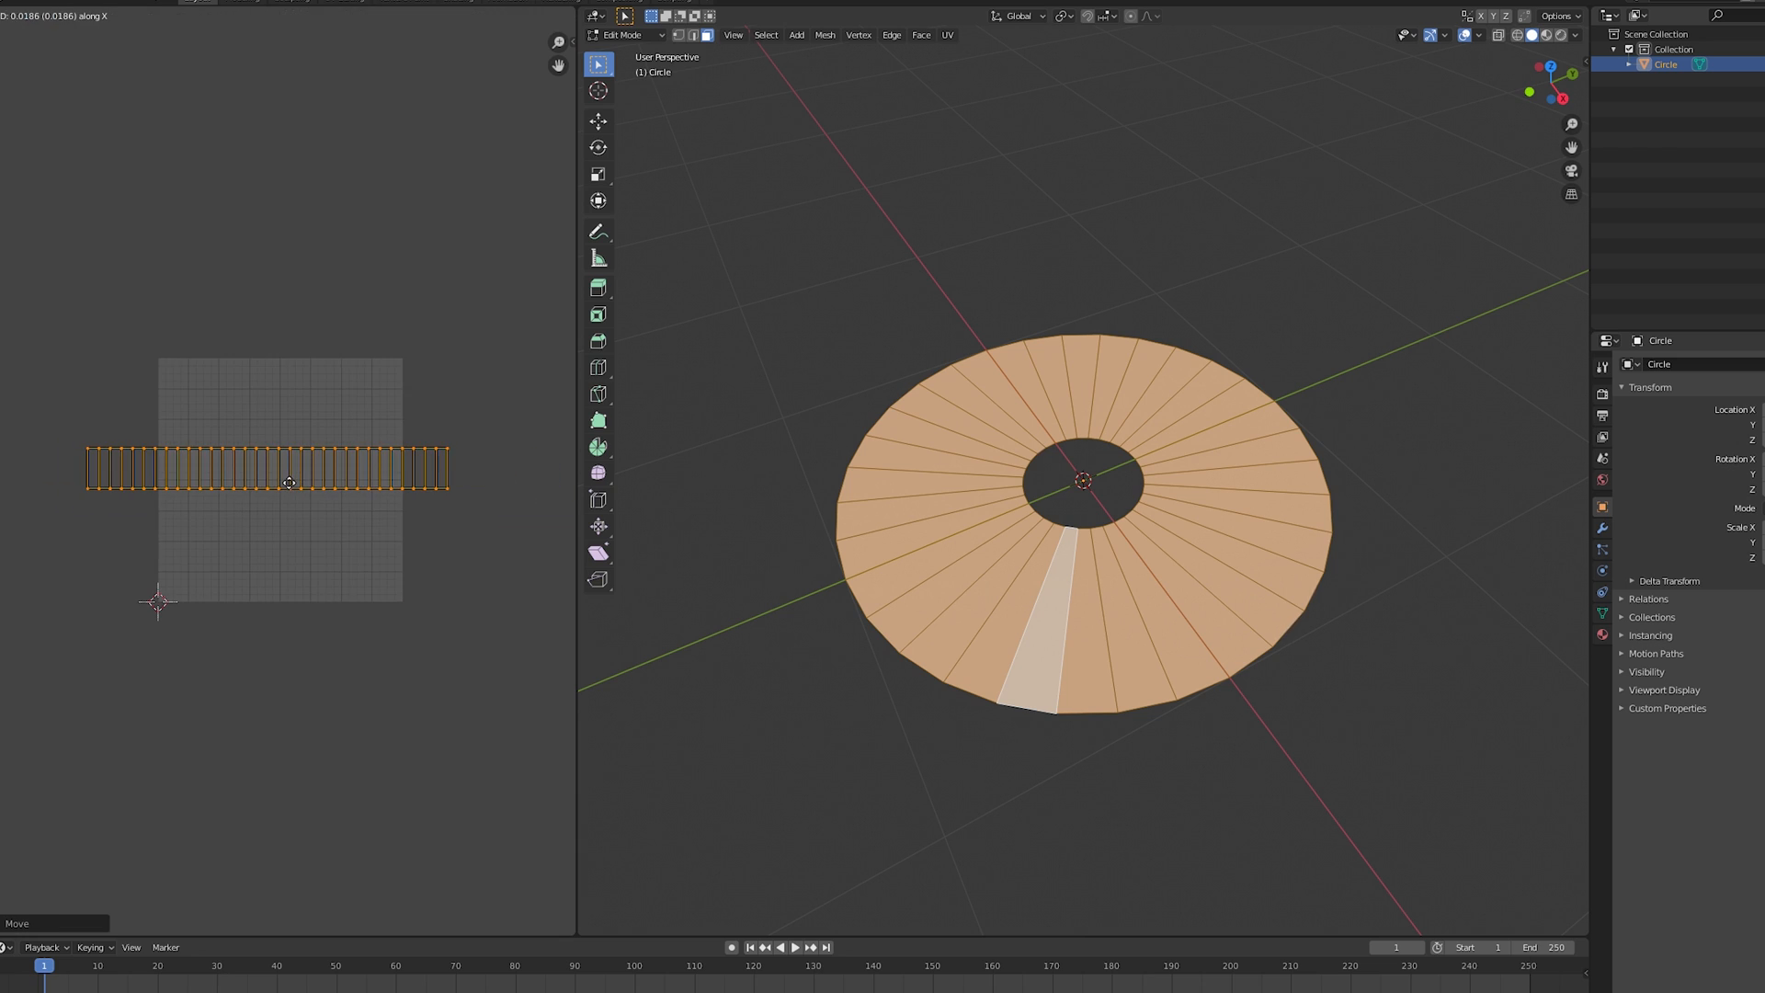
left_click(302, 484)
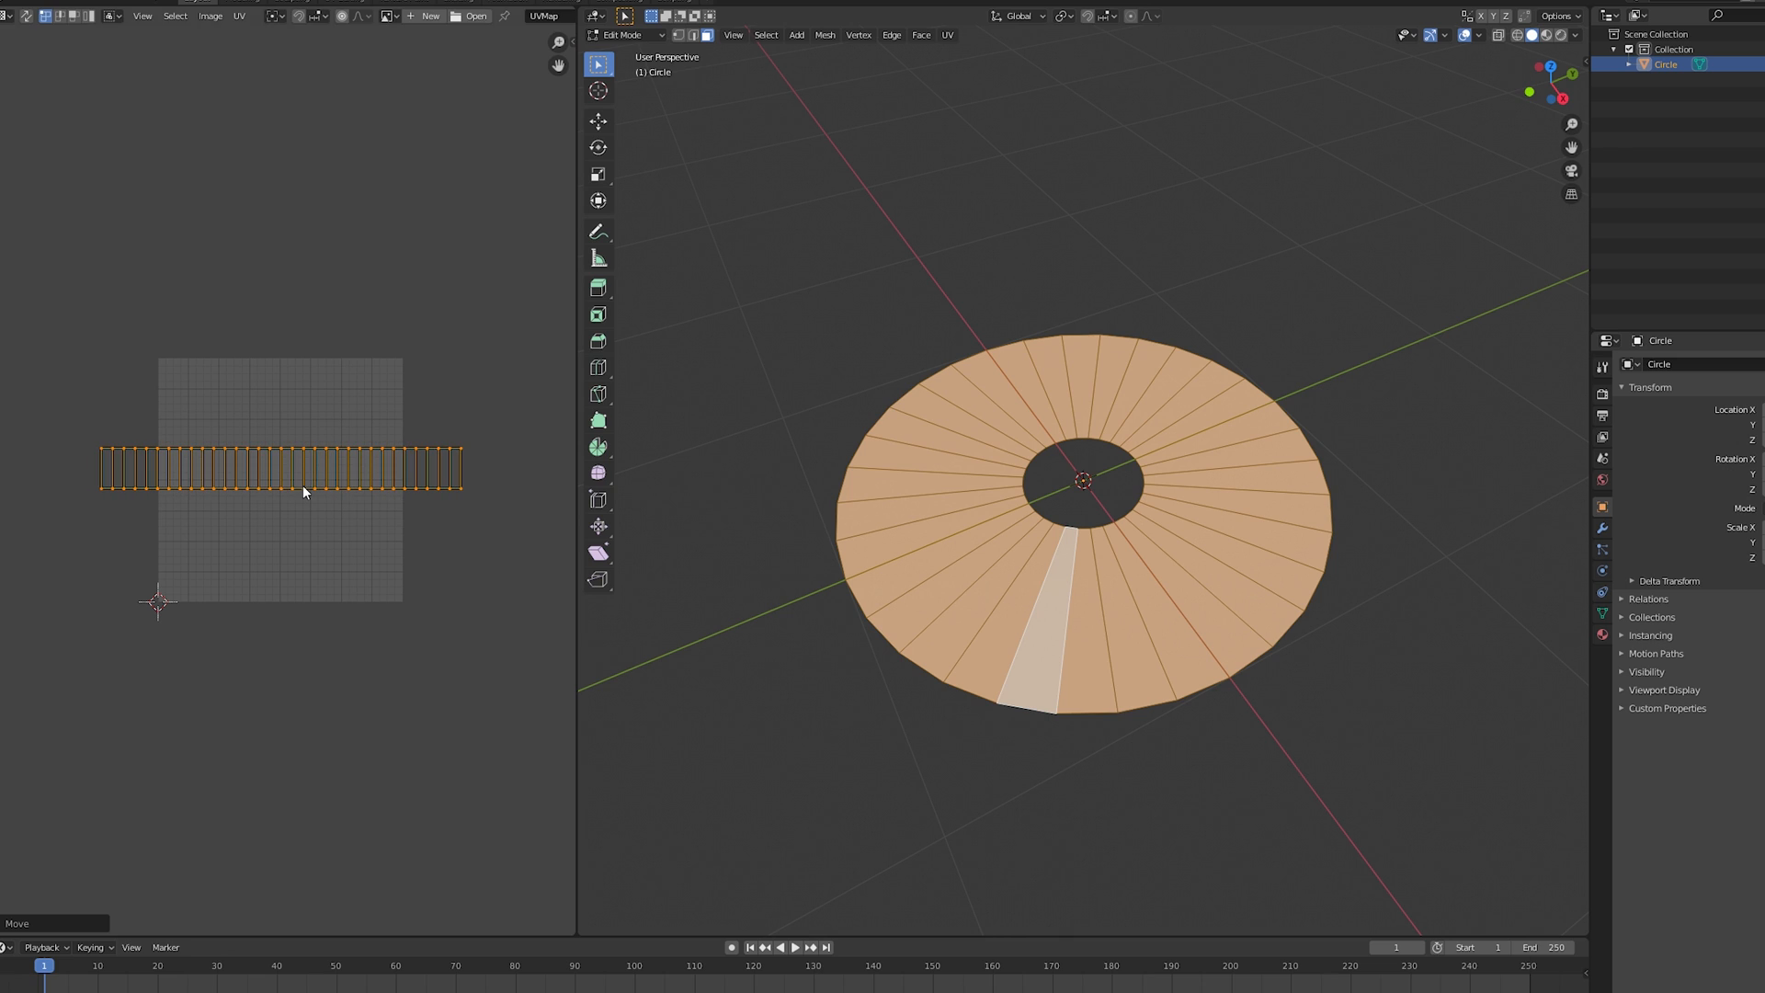
Step: Stretch the UV strip along Y to about 40% of the UV square's height
scroll(419, 432, "down", 3)
scroll(419, 432, "up", 2)
key("s")
key("y")
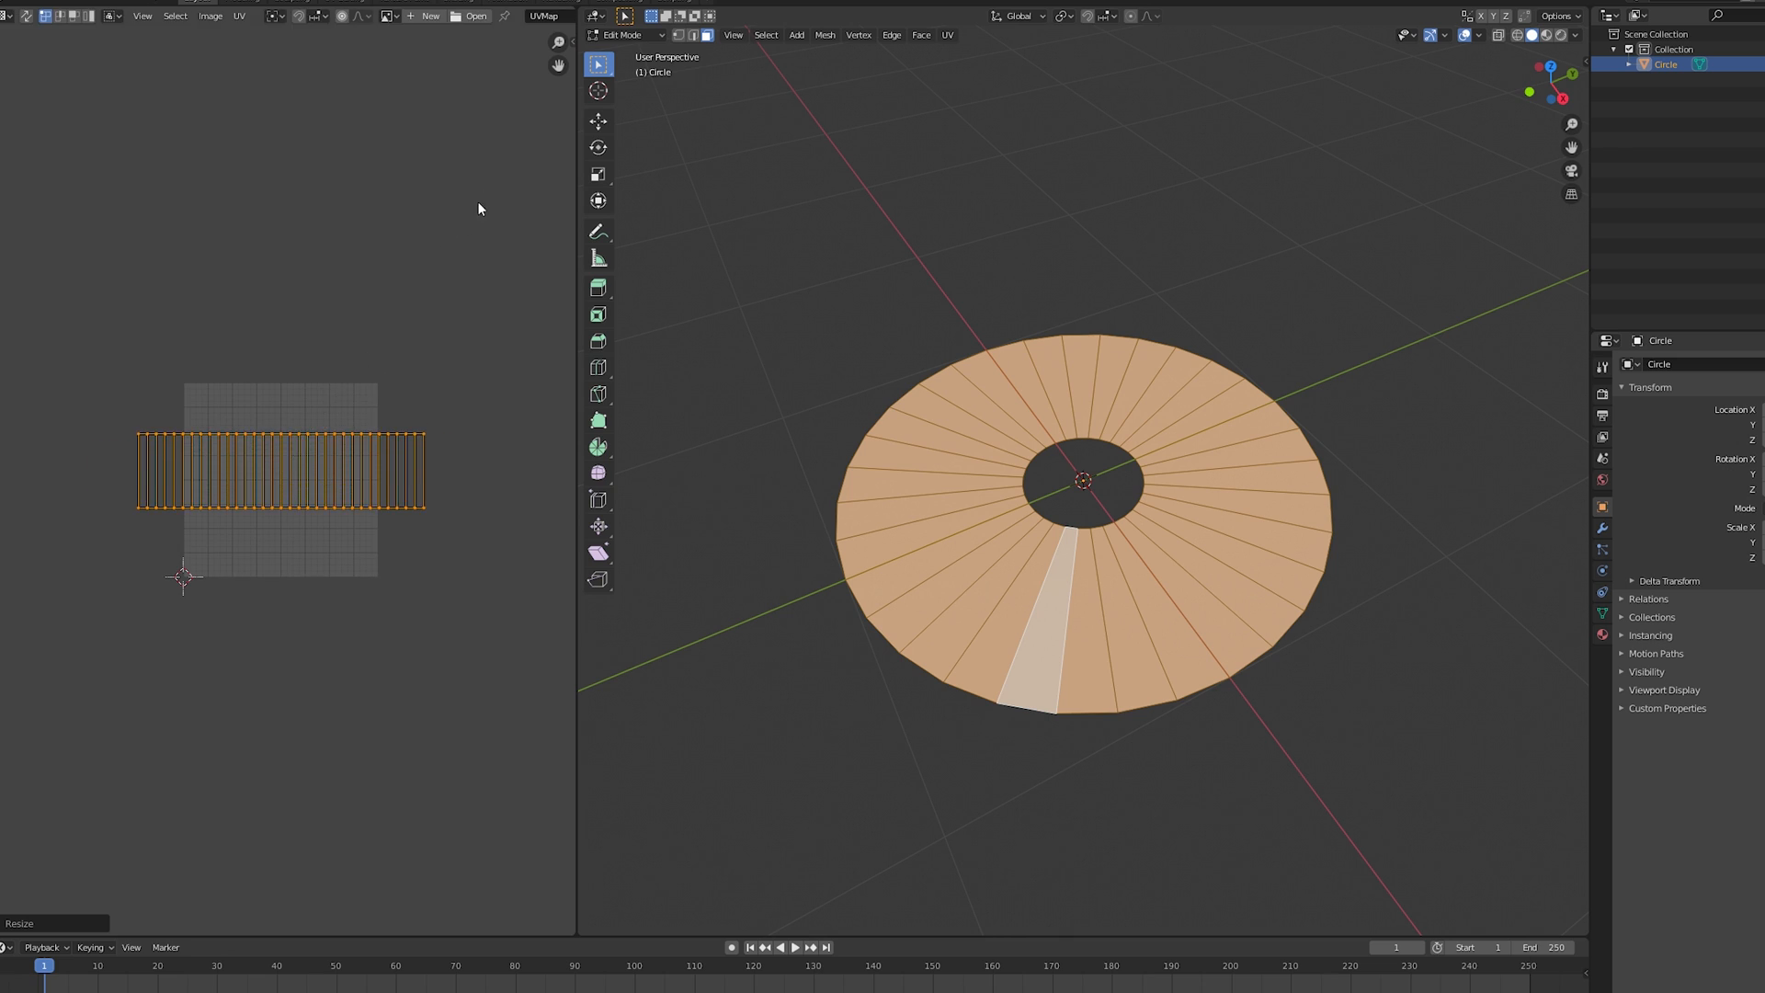
left_click(477, 201)
scroll(389, 405, "up", 2)
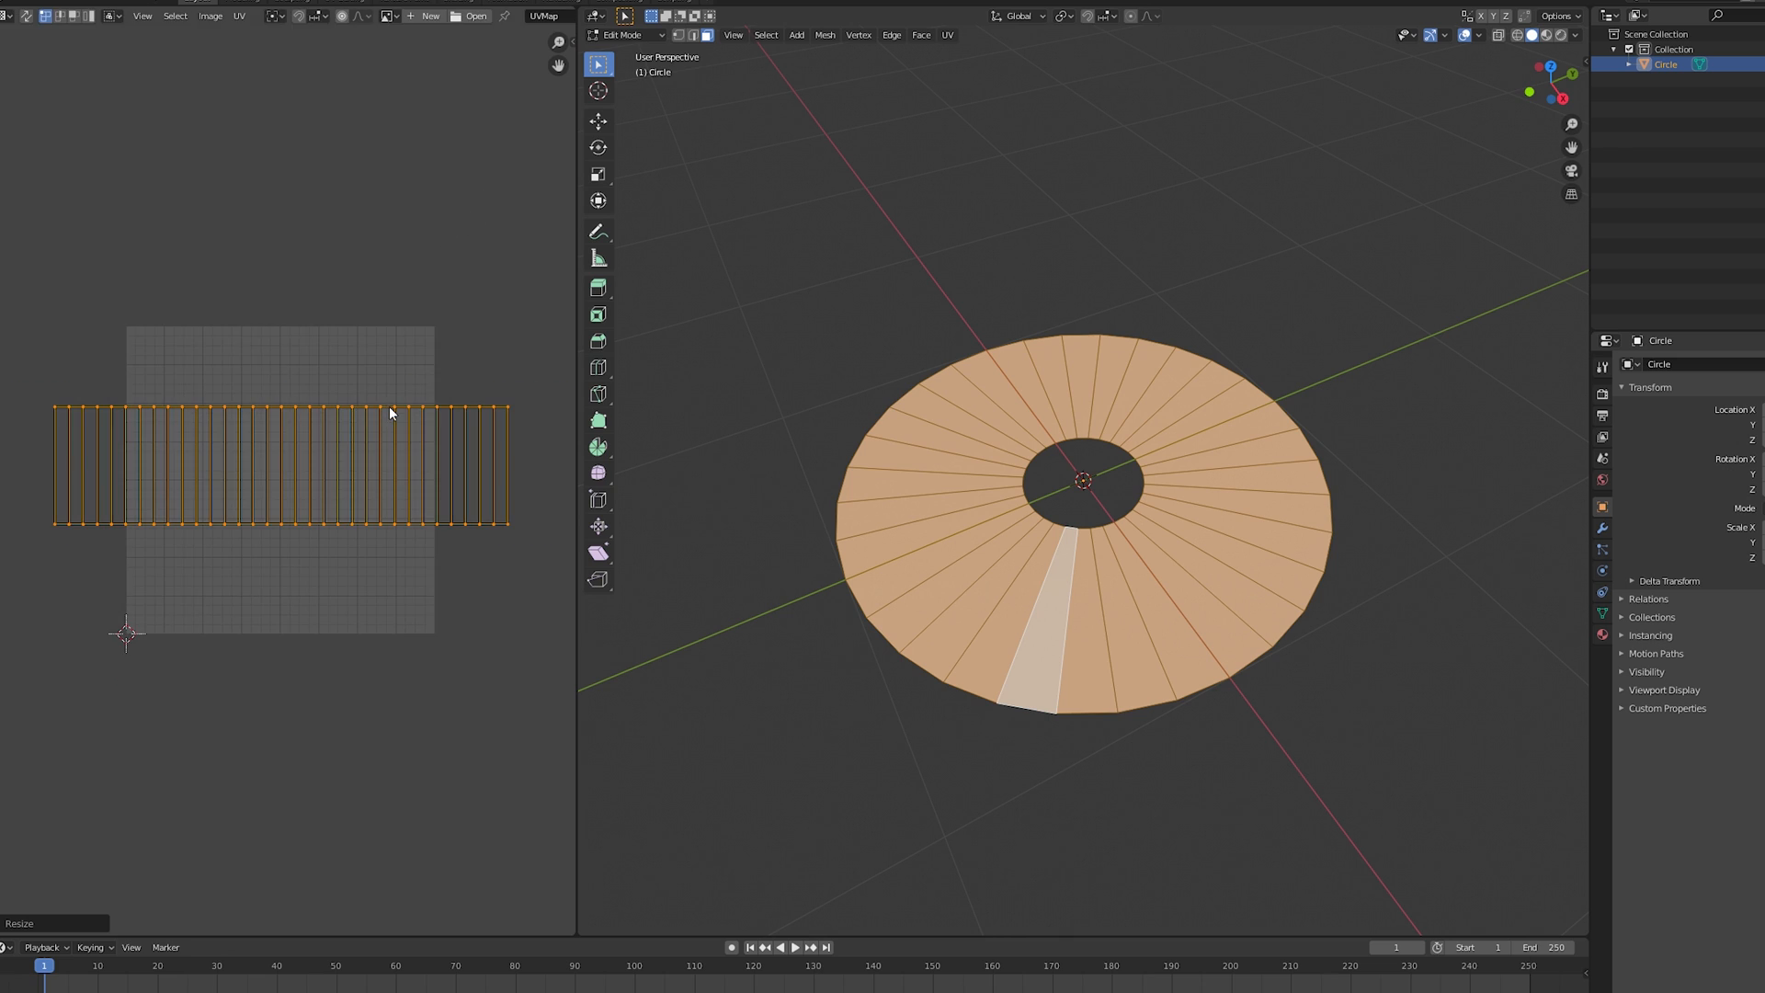
scroll(388, 405, "down", 2)
scroll(1005, 452, "up", 1)
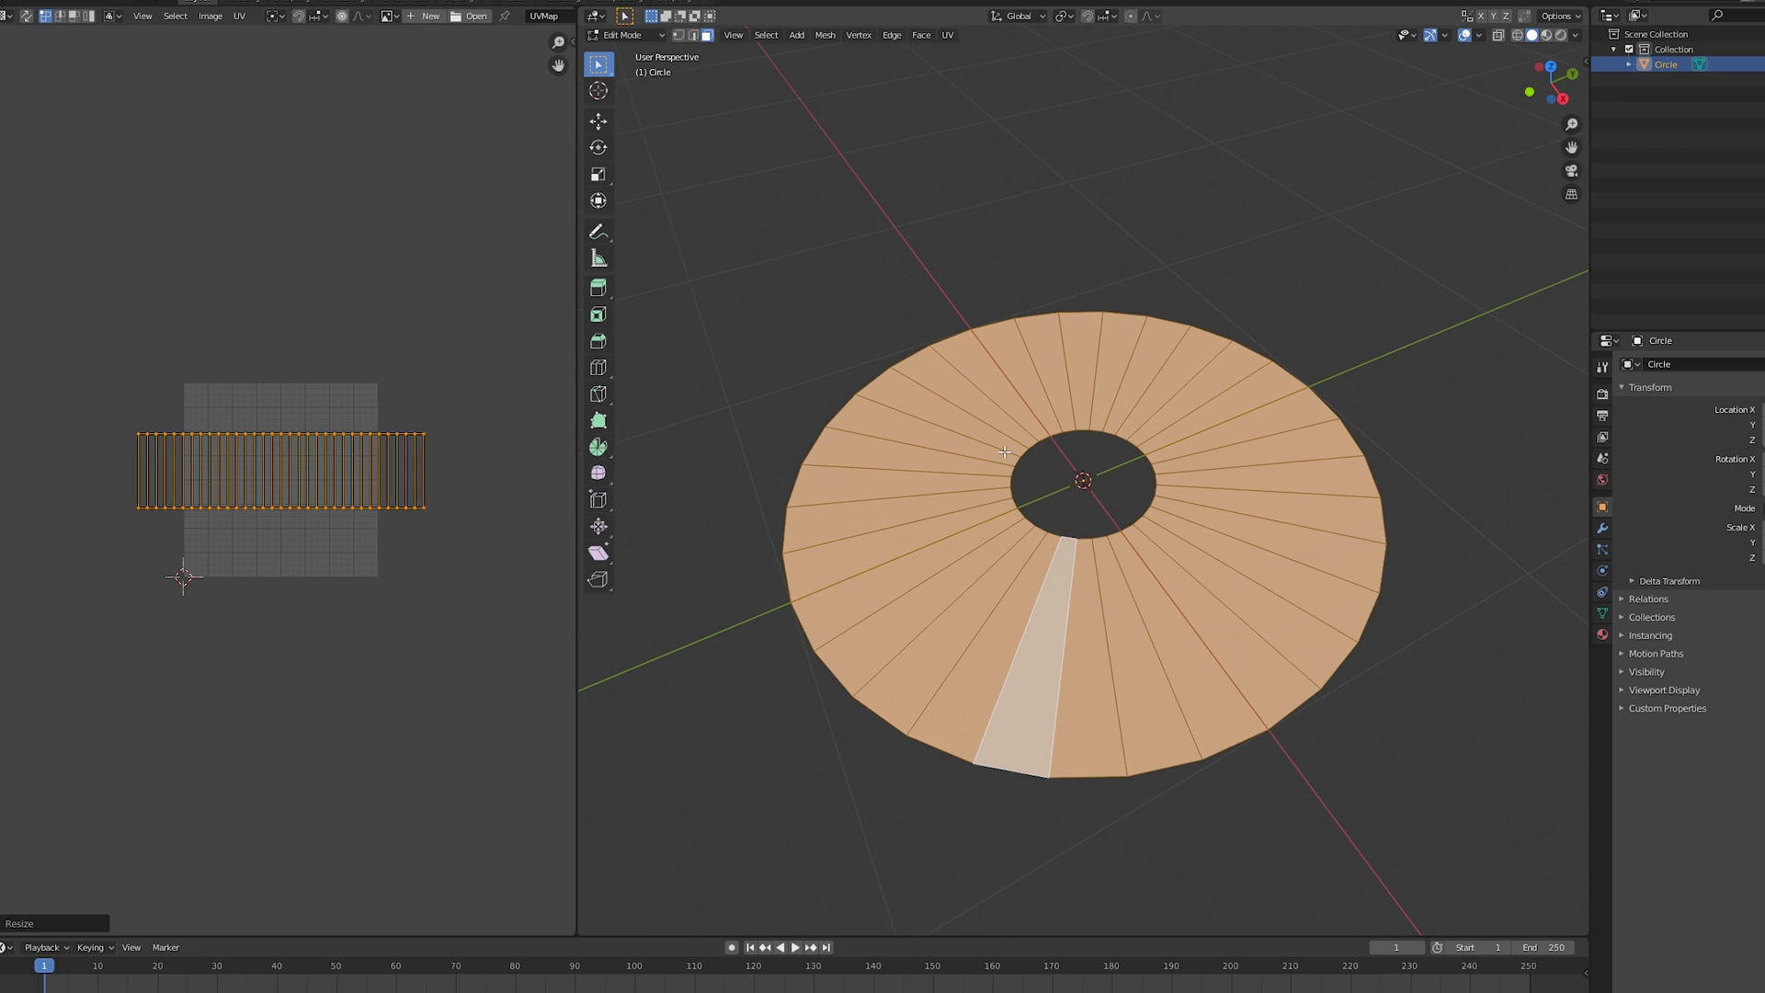
Step: Collapse the ring's inner vertex loop to the centre by scaling it to 0
key("1")
scroll(1101, 443, "up", 1)
left_click(1105, 424, "alt")
key("s")
key("0")
key("Return")
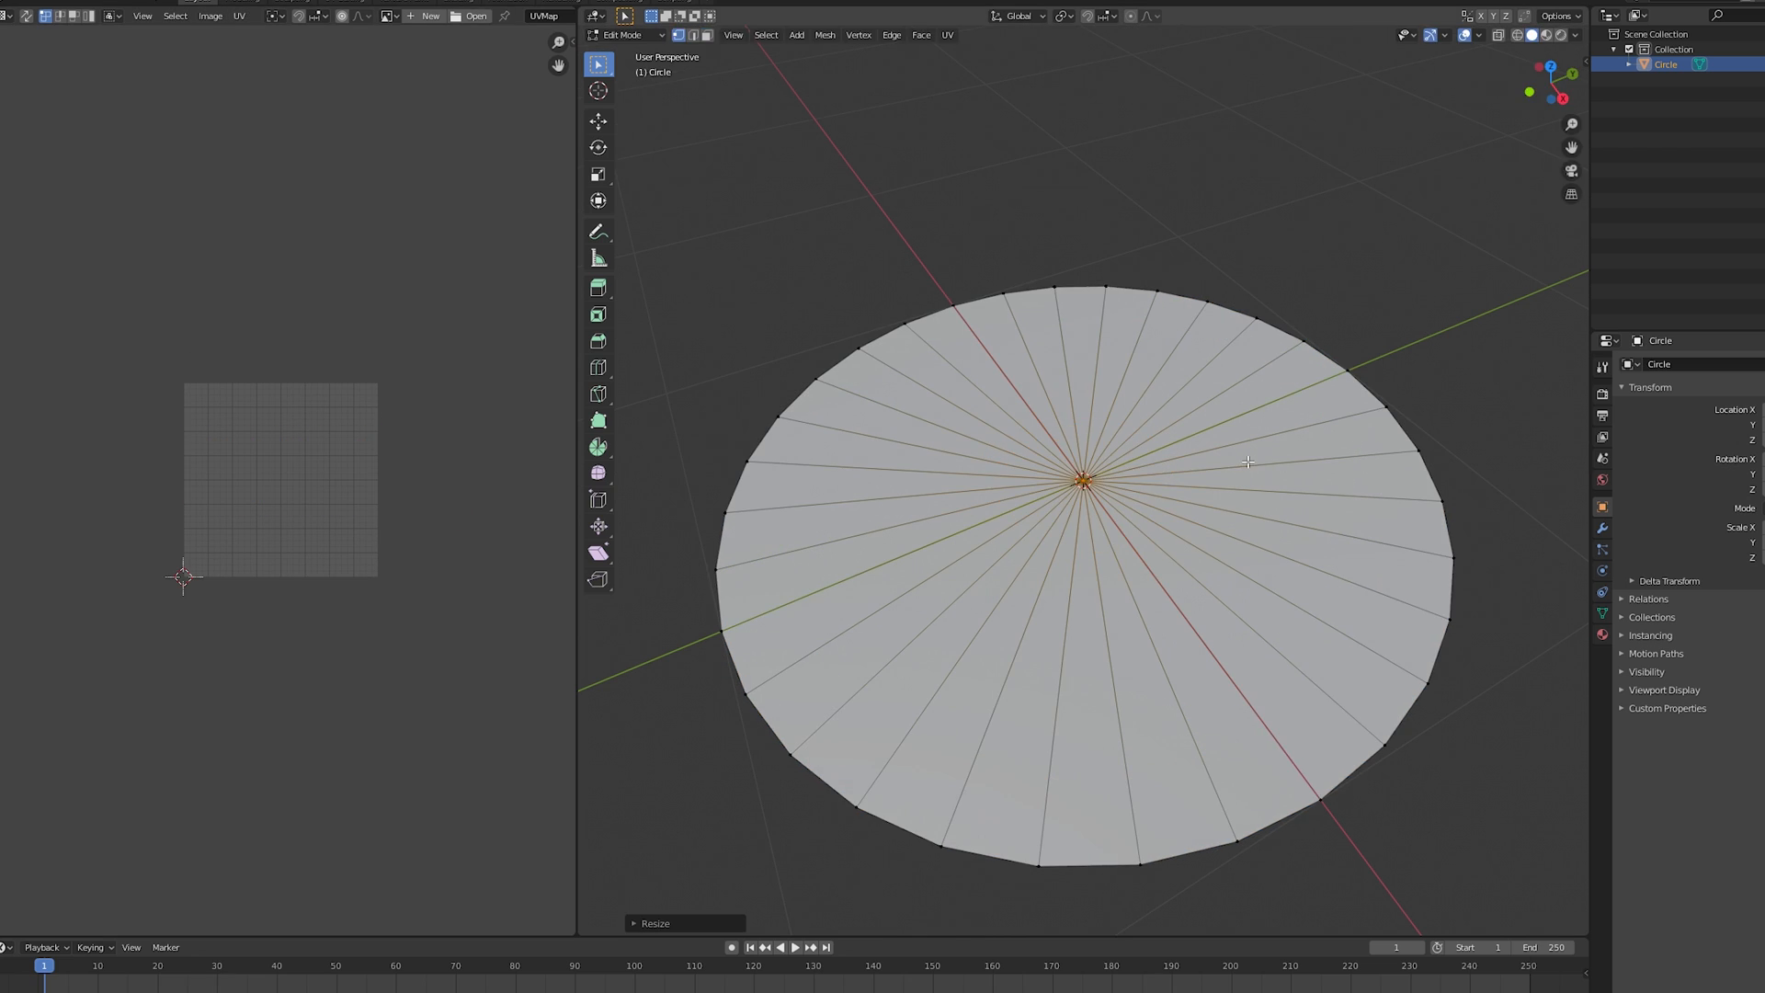
Step: Add an edge loop around the disc and slide it close to the centre
key("ctrl+r")
left_click(1116, 417)
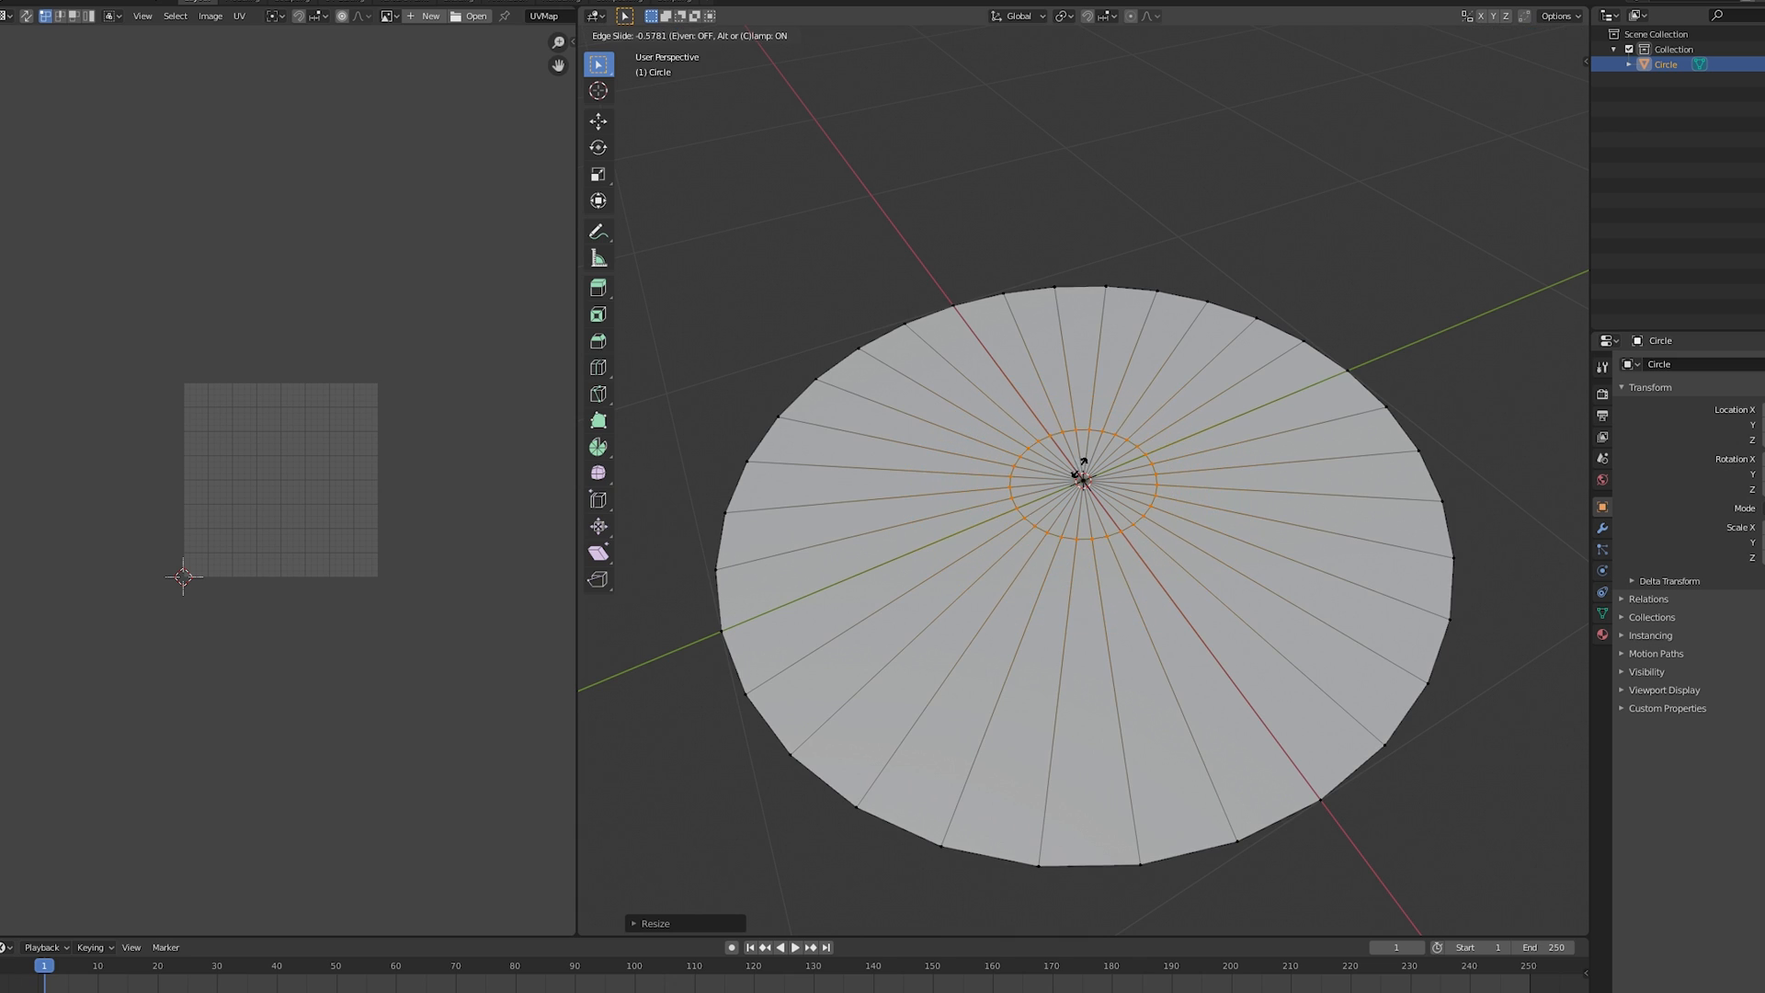
left_click(1161, 429)
Step: Merge all the disc's vertices by distance and rotate its UV layout by 180°
key("a")
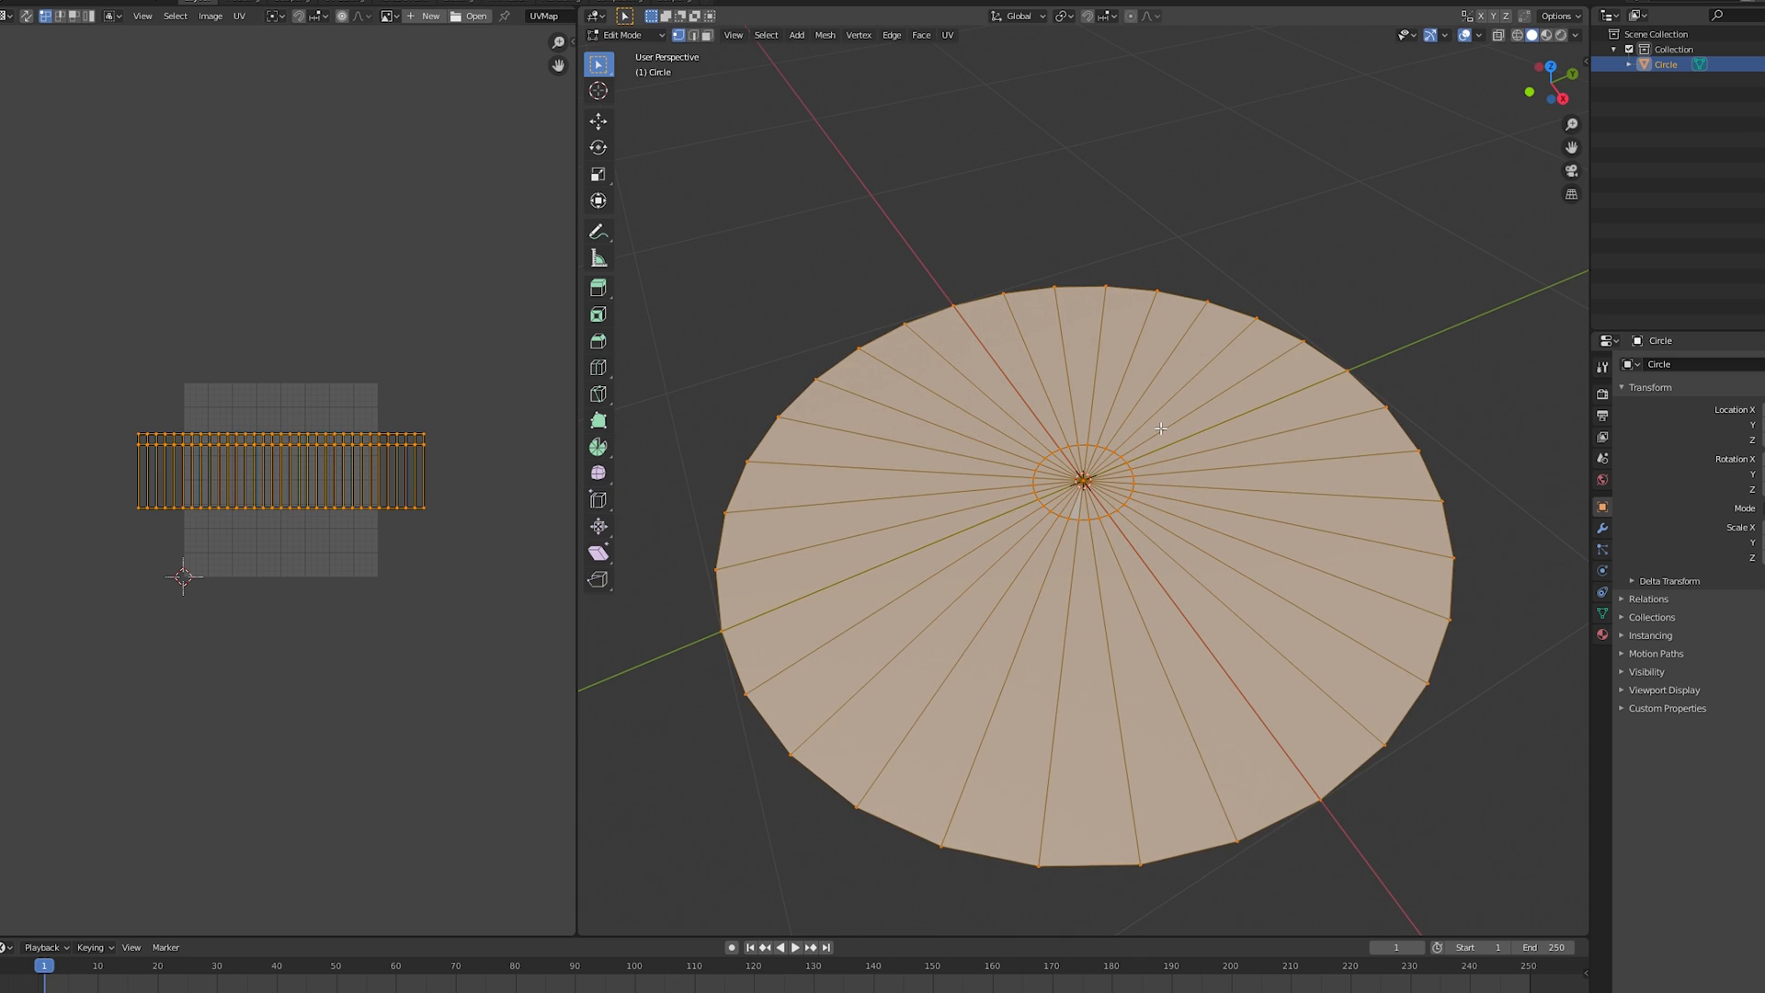
key("m")
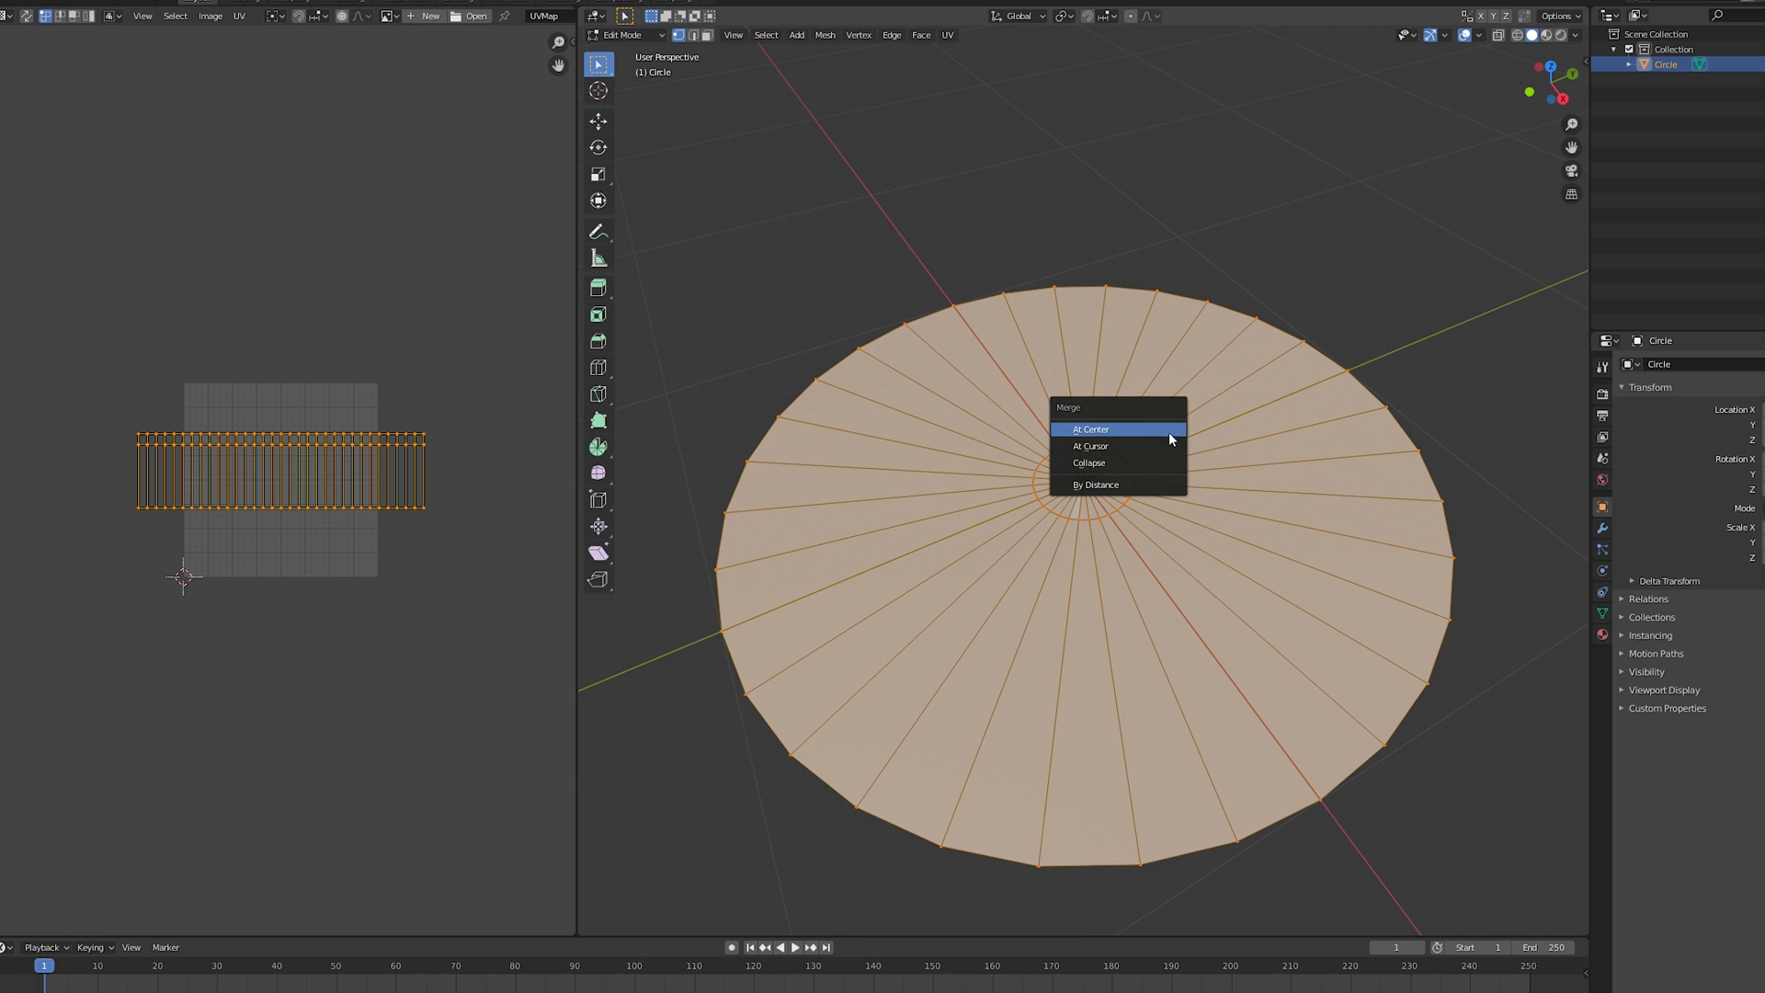
left_click(1135, 486)
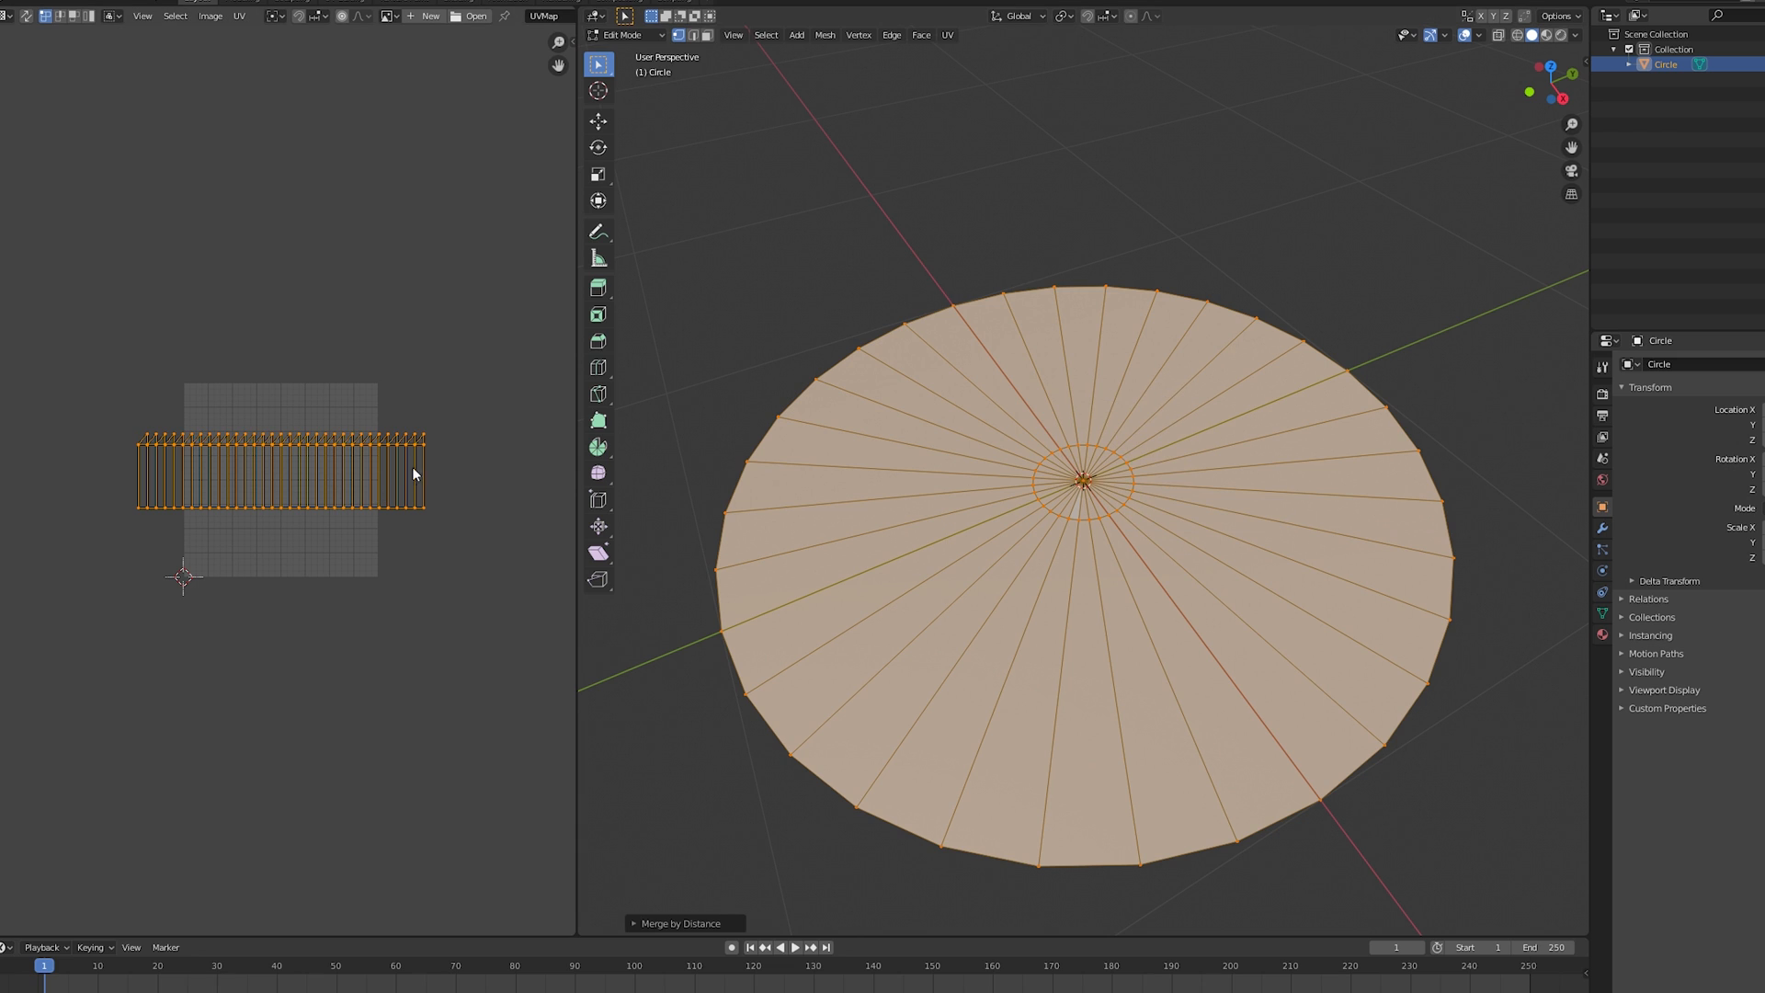
key("r")
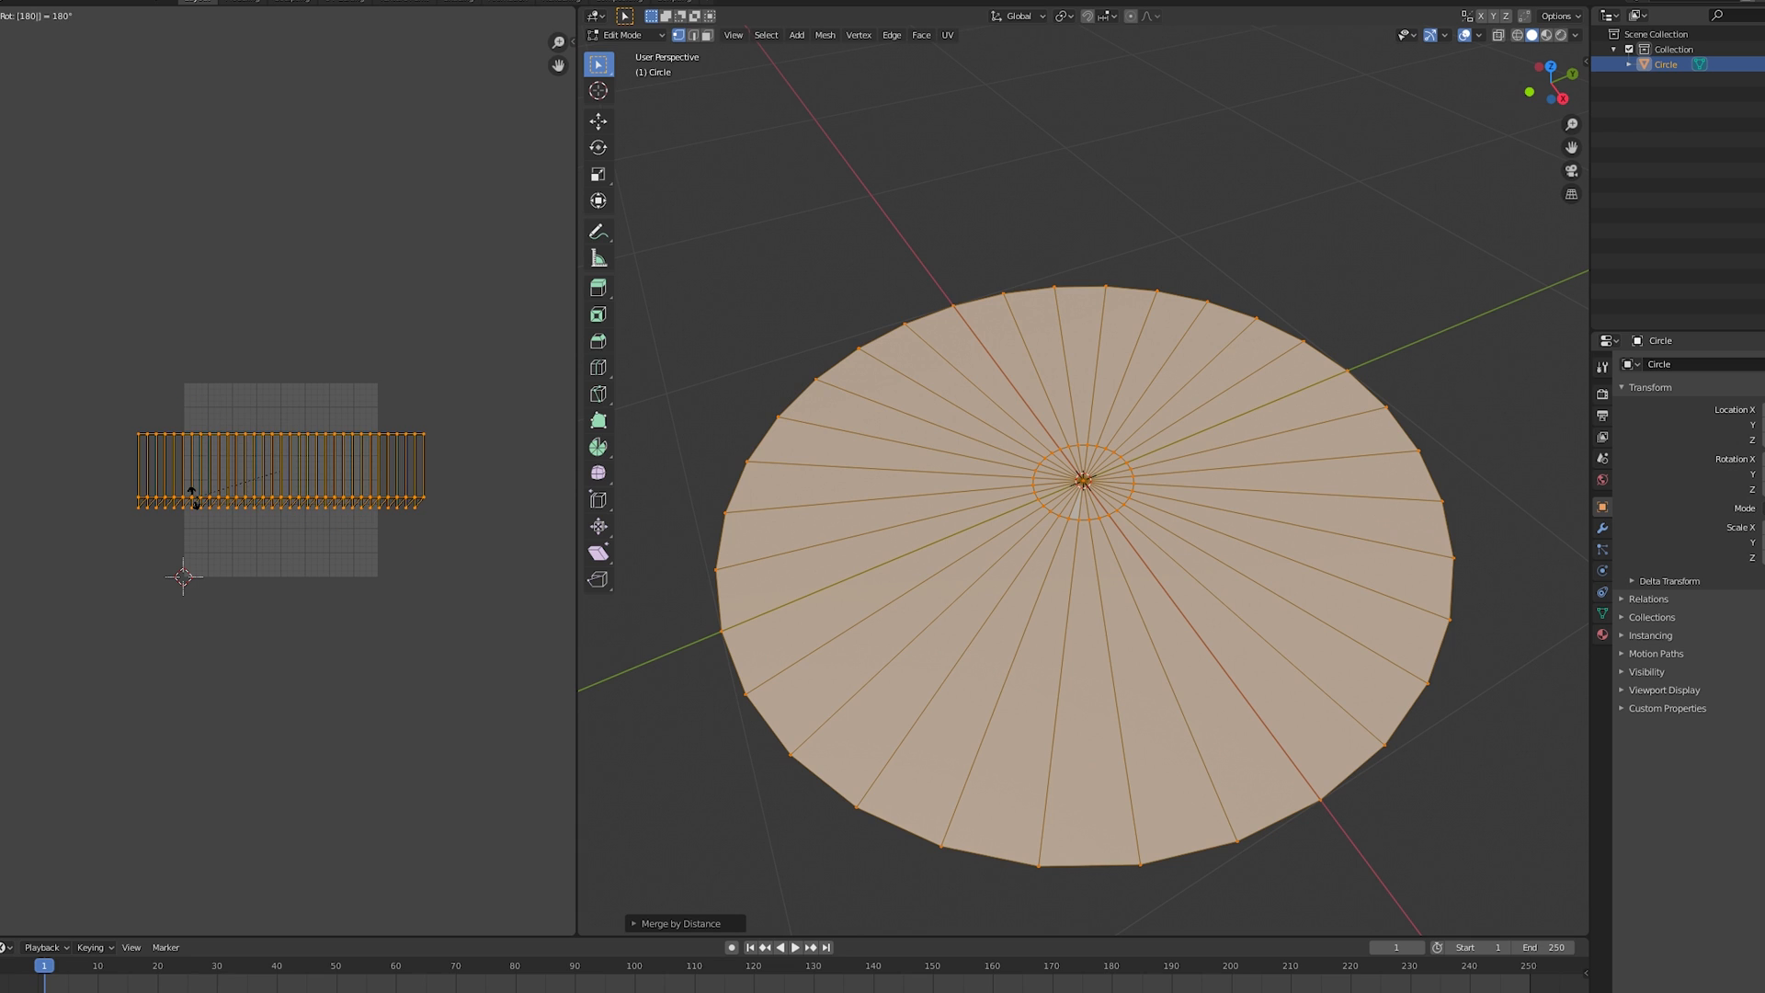
left_click(195, 503)
Step: Add several more concentric edge loops between the small inner loop and the disc's rim
key("ctrl+r")
left_click(1190, 451)
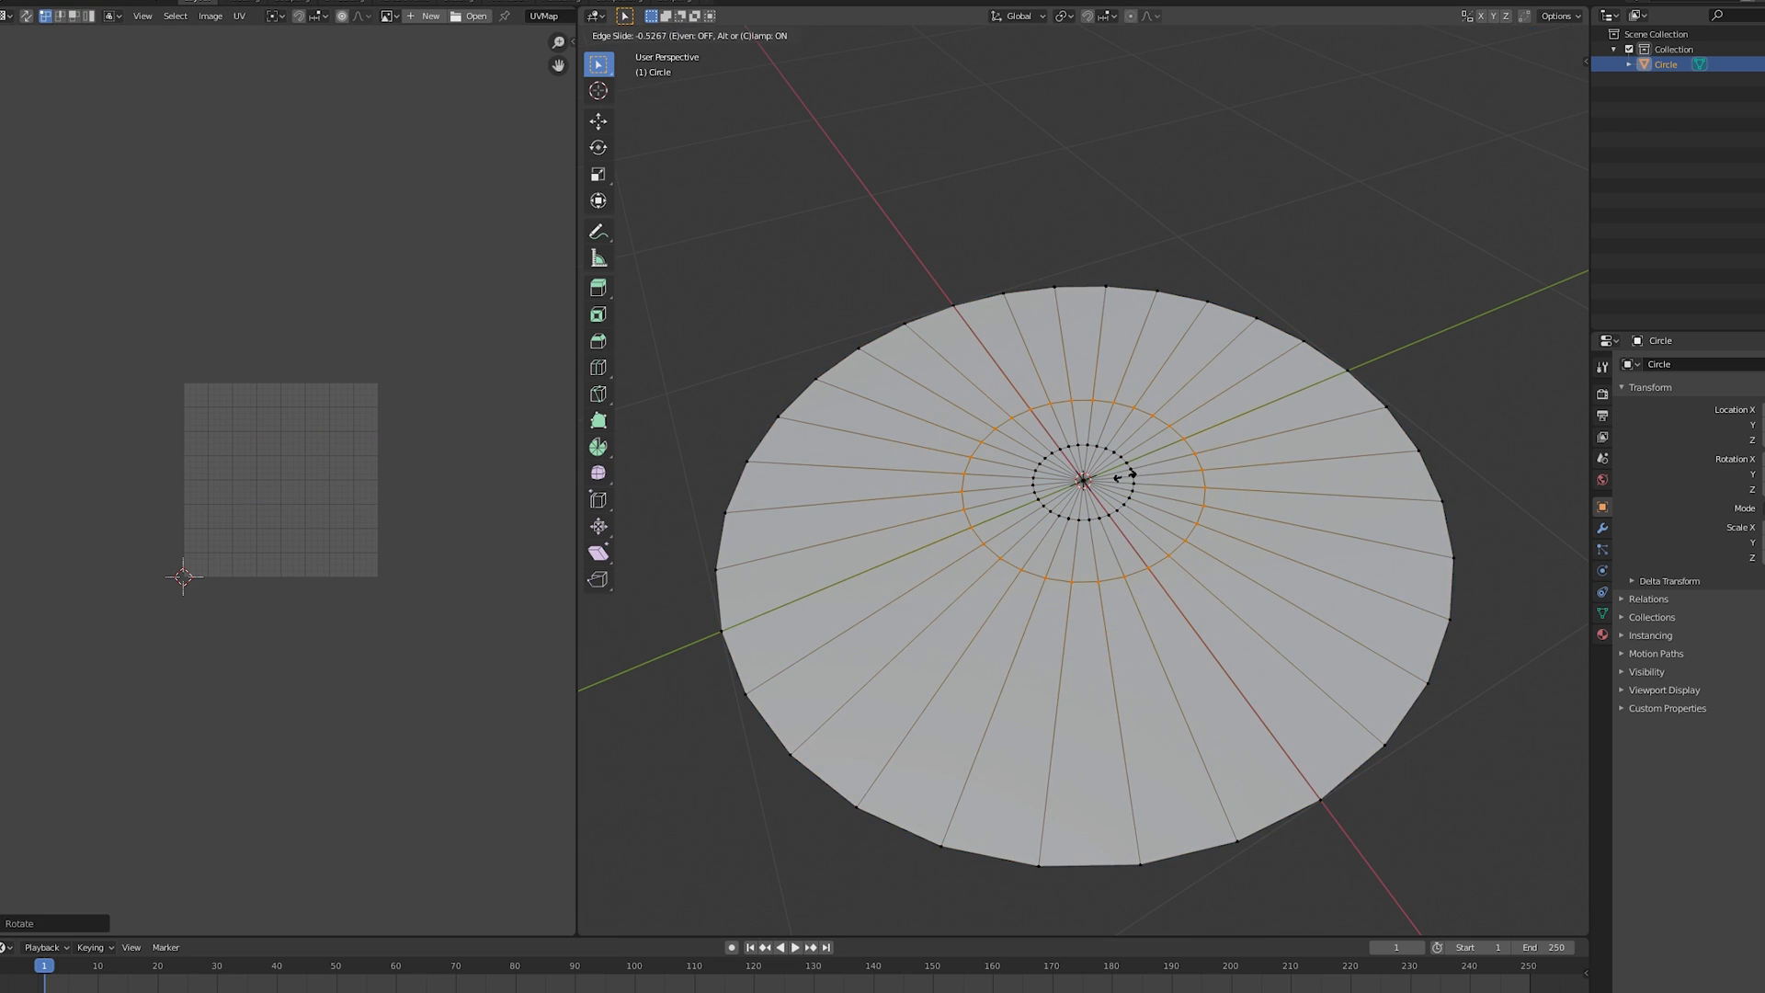
left_click(1227, 427)
left_click(1250, 414)
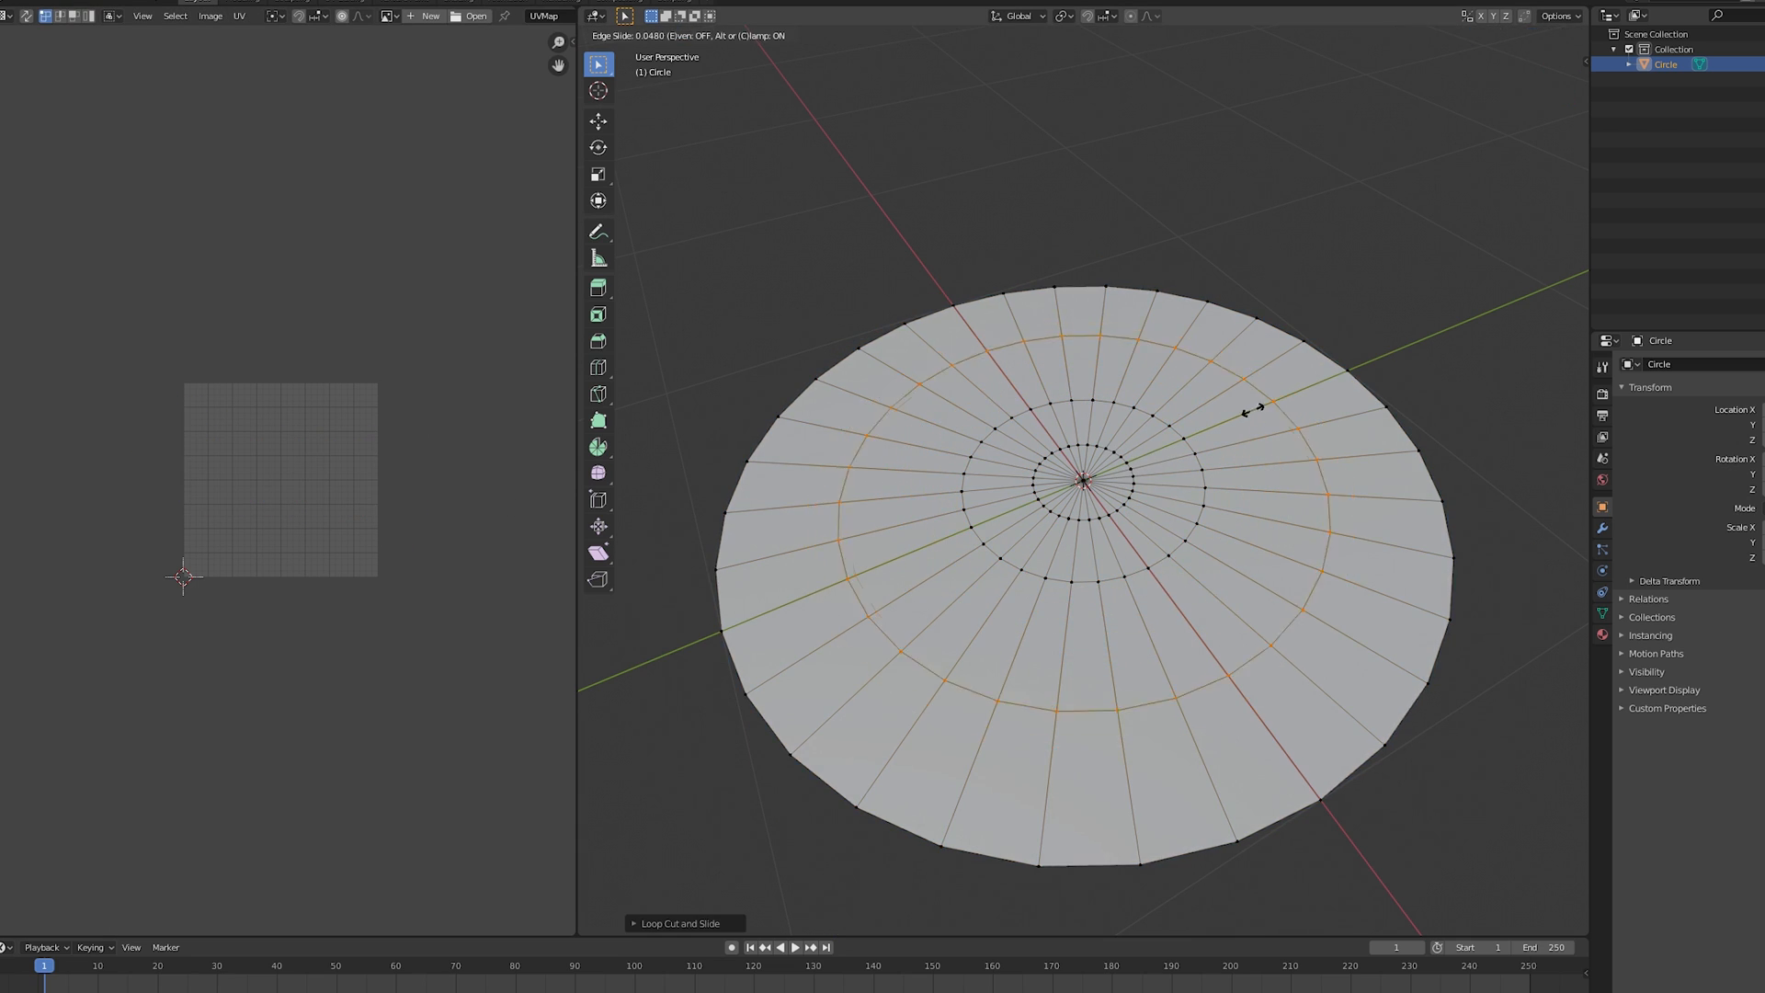
left_click(1284, 360)
key("ctrl+r")
left_click(1292, 355)
left_click(1294, 353)
Step: Pull the disc's centre vertex down along Z with smooth proportional editing at size 1.00 to form a shallow bowl
mouse_move(1294, 353)
middle_mouse_down()
mouse_move(1294, 395)
mouse_move(1301, 328)
mouse_move(1303, 344)
middle_mouse_up()
scroll(1103, 496, "up", 1)
left_click(1089, 485)
key("o")
scroll(1104, 507, "down", 1)
key("g")
key("z")
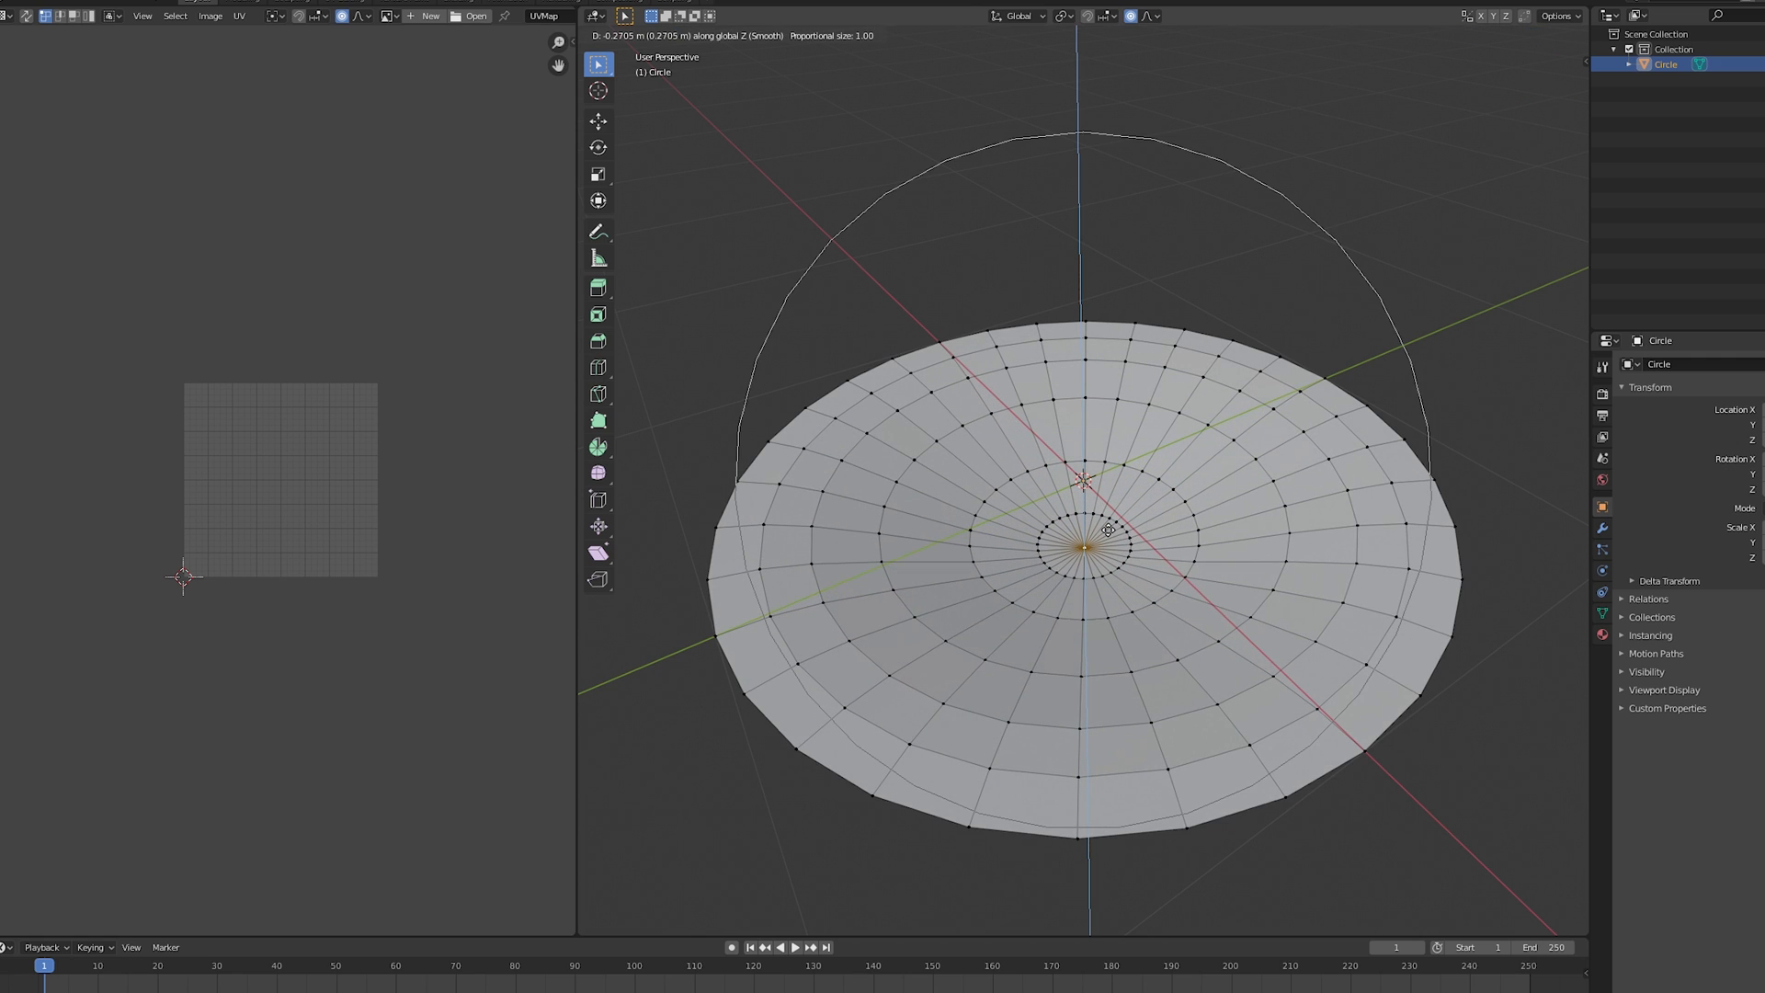
left_click(1112, 628)
Step: Raise the bowl's outer rim loop about 0.06 m along Z with smooth proportional editing at size 0.20
middle_click_drag(1112, 628, 1106, 583)
left_click(700, 470)
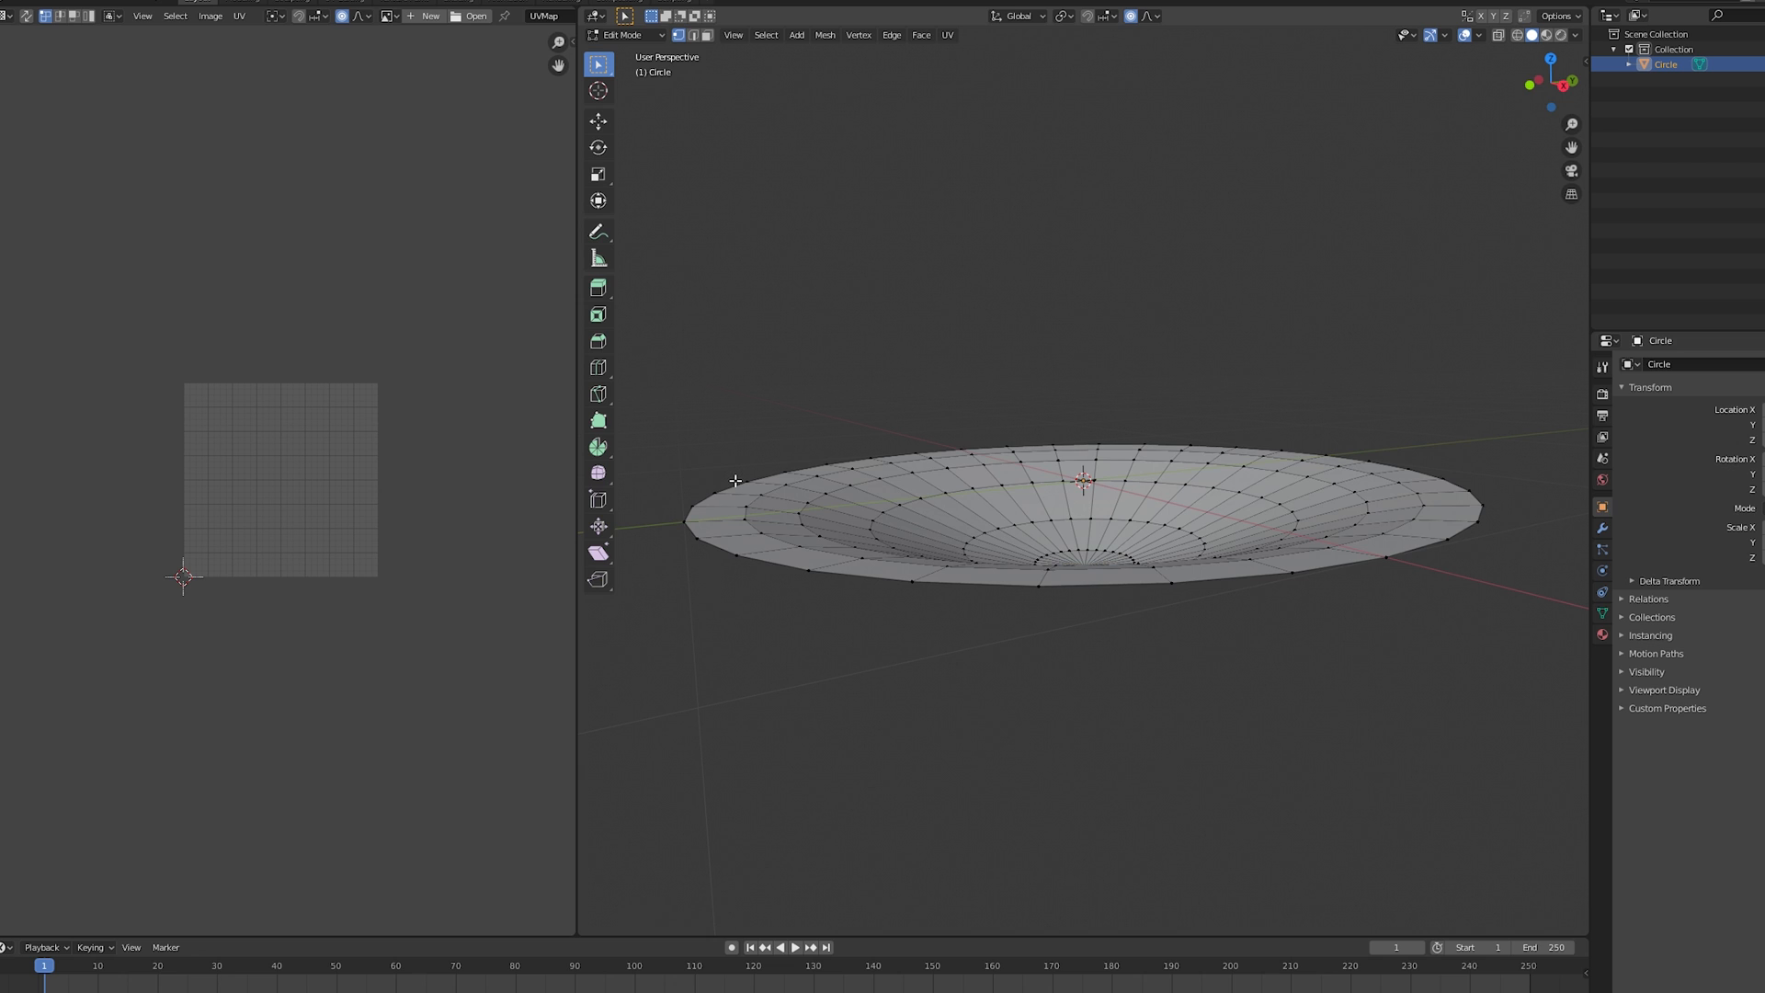
key("g")
key("z")
scroll(1285, 469, "up", 5)
scroll(1285, 459, "up", 2)
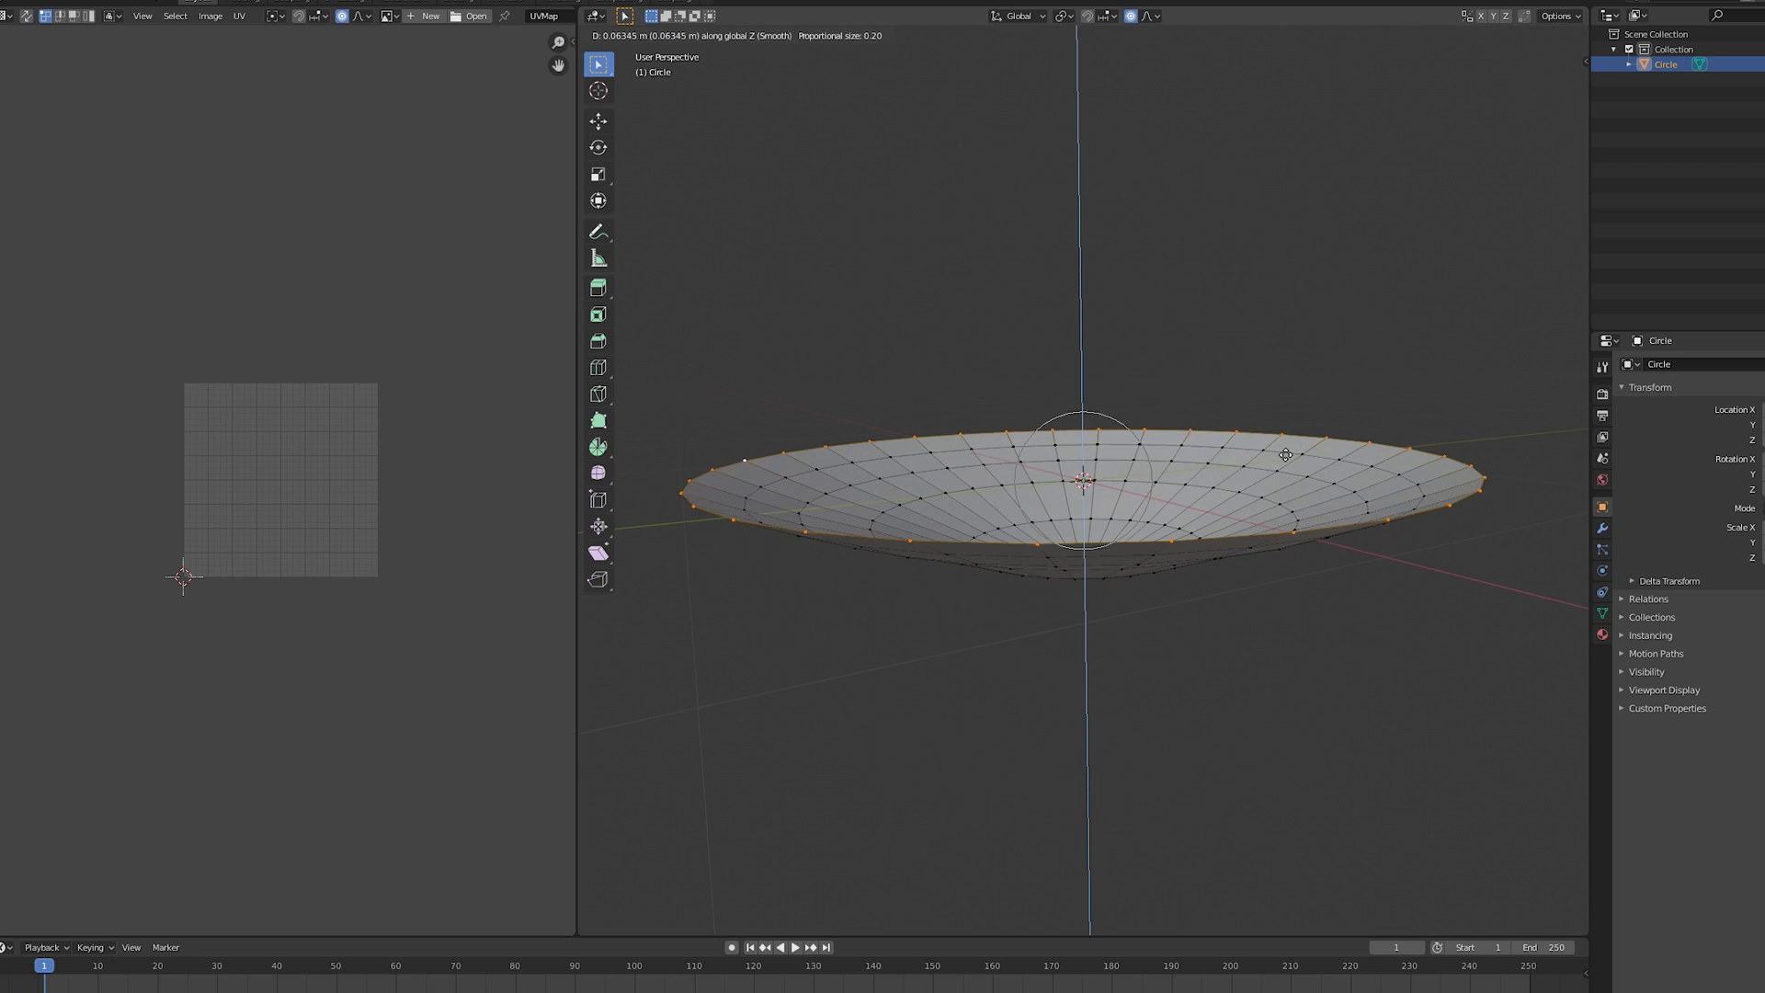
left_click(1285, 455)
key("KP_1")
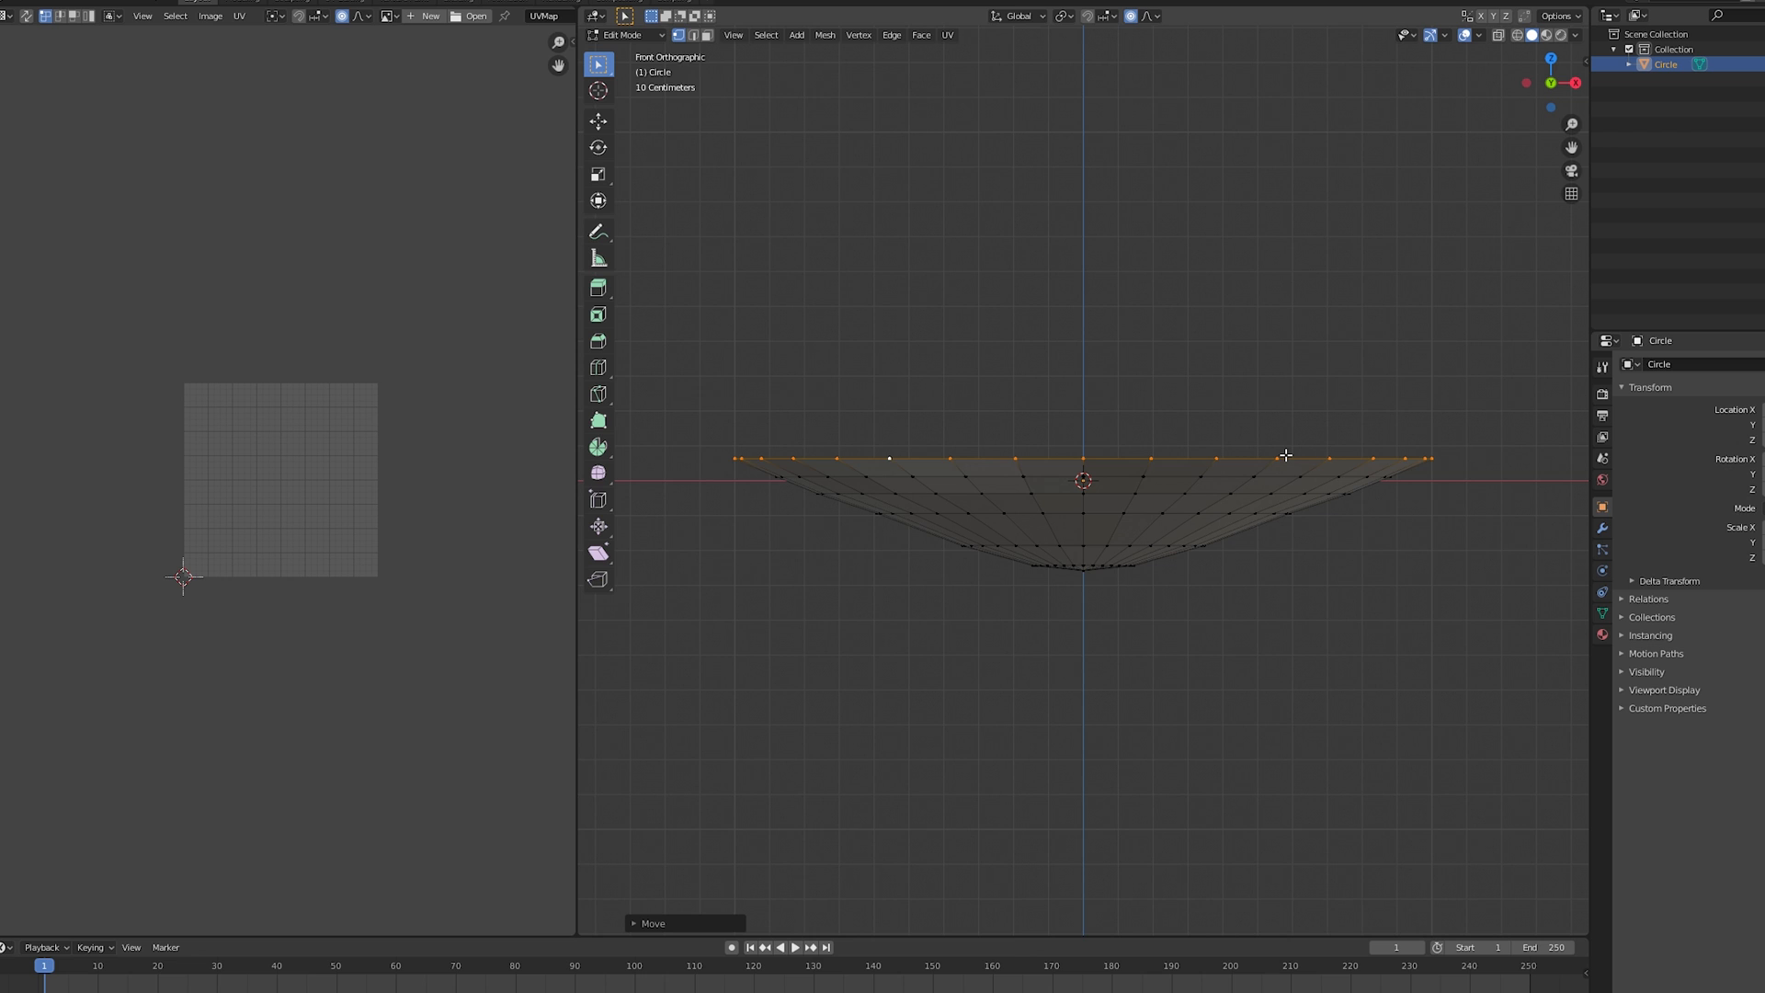
Step: Apply smooth shading to the bowl-shaped disc
key("space")
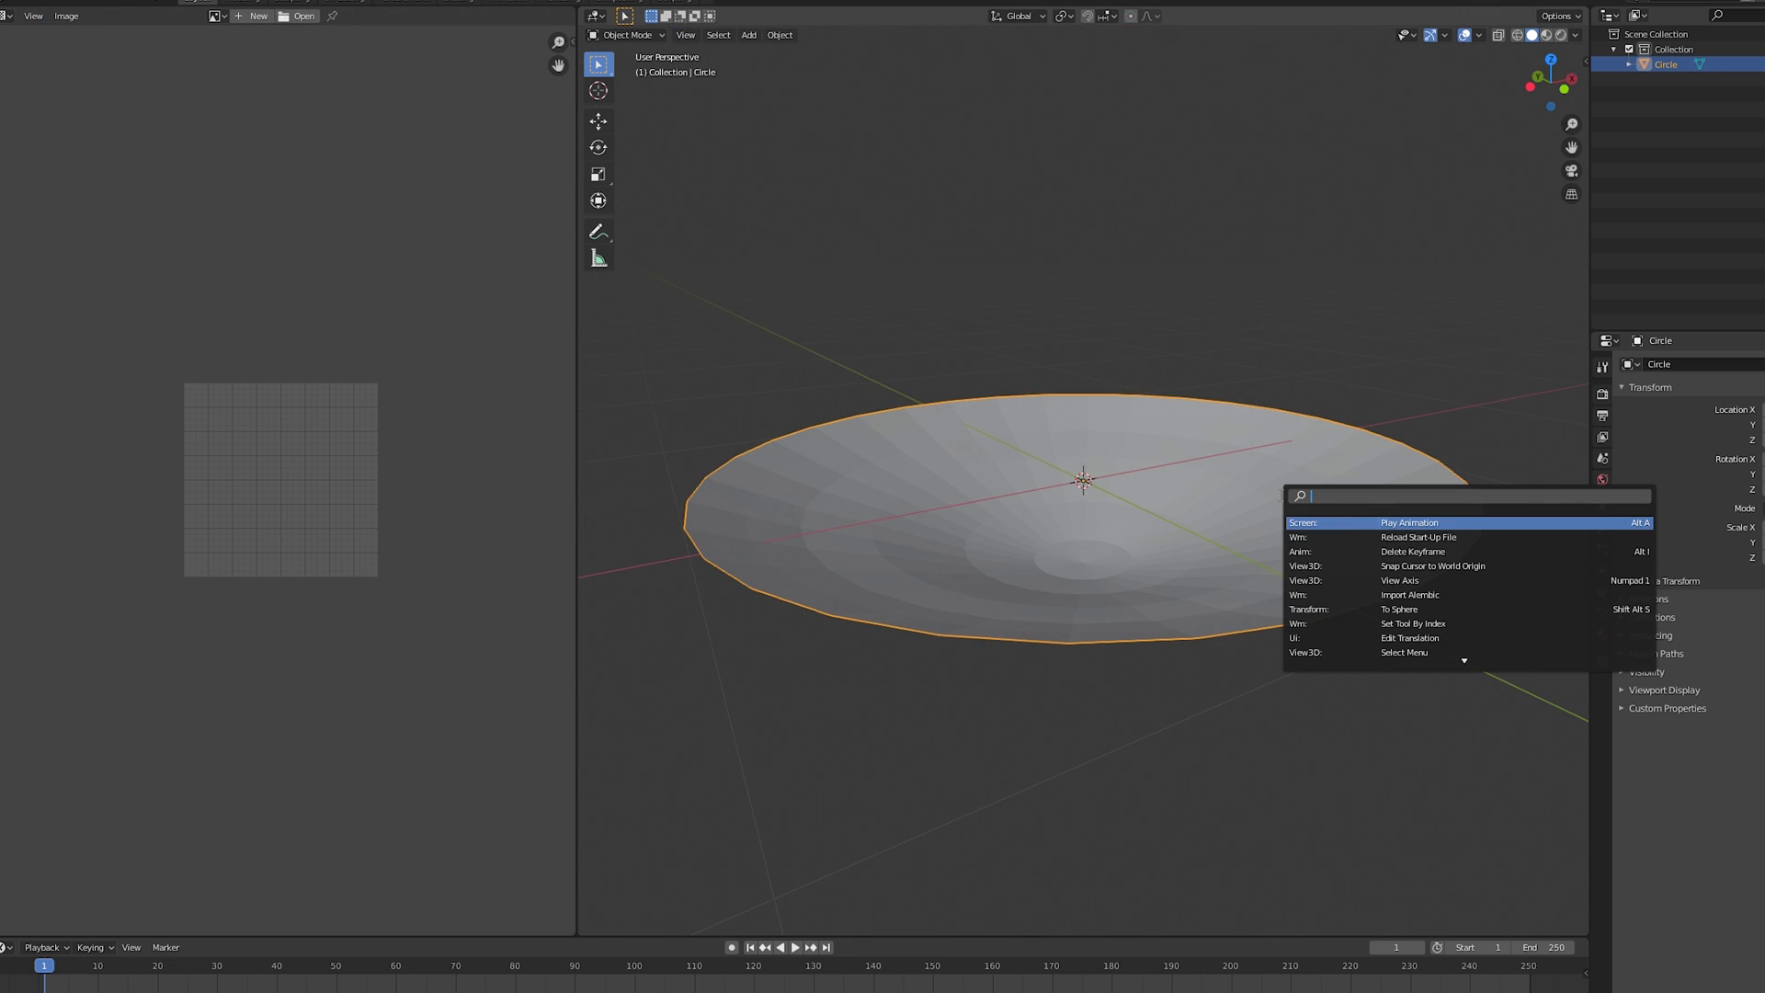
type("smo")
key("Down")
key("Return")
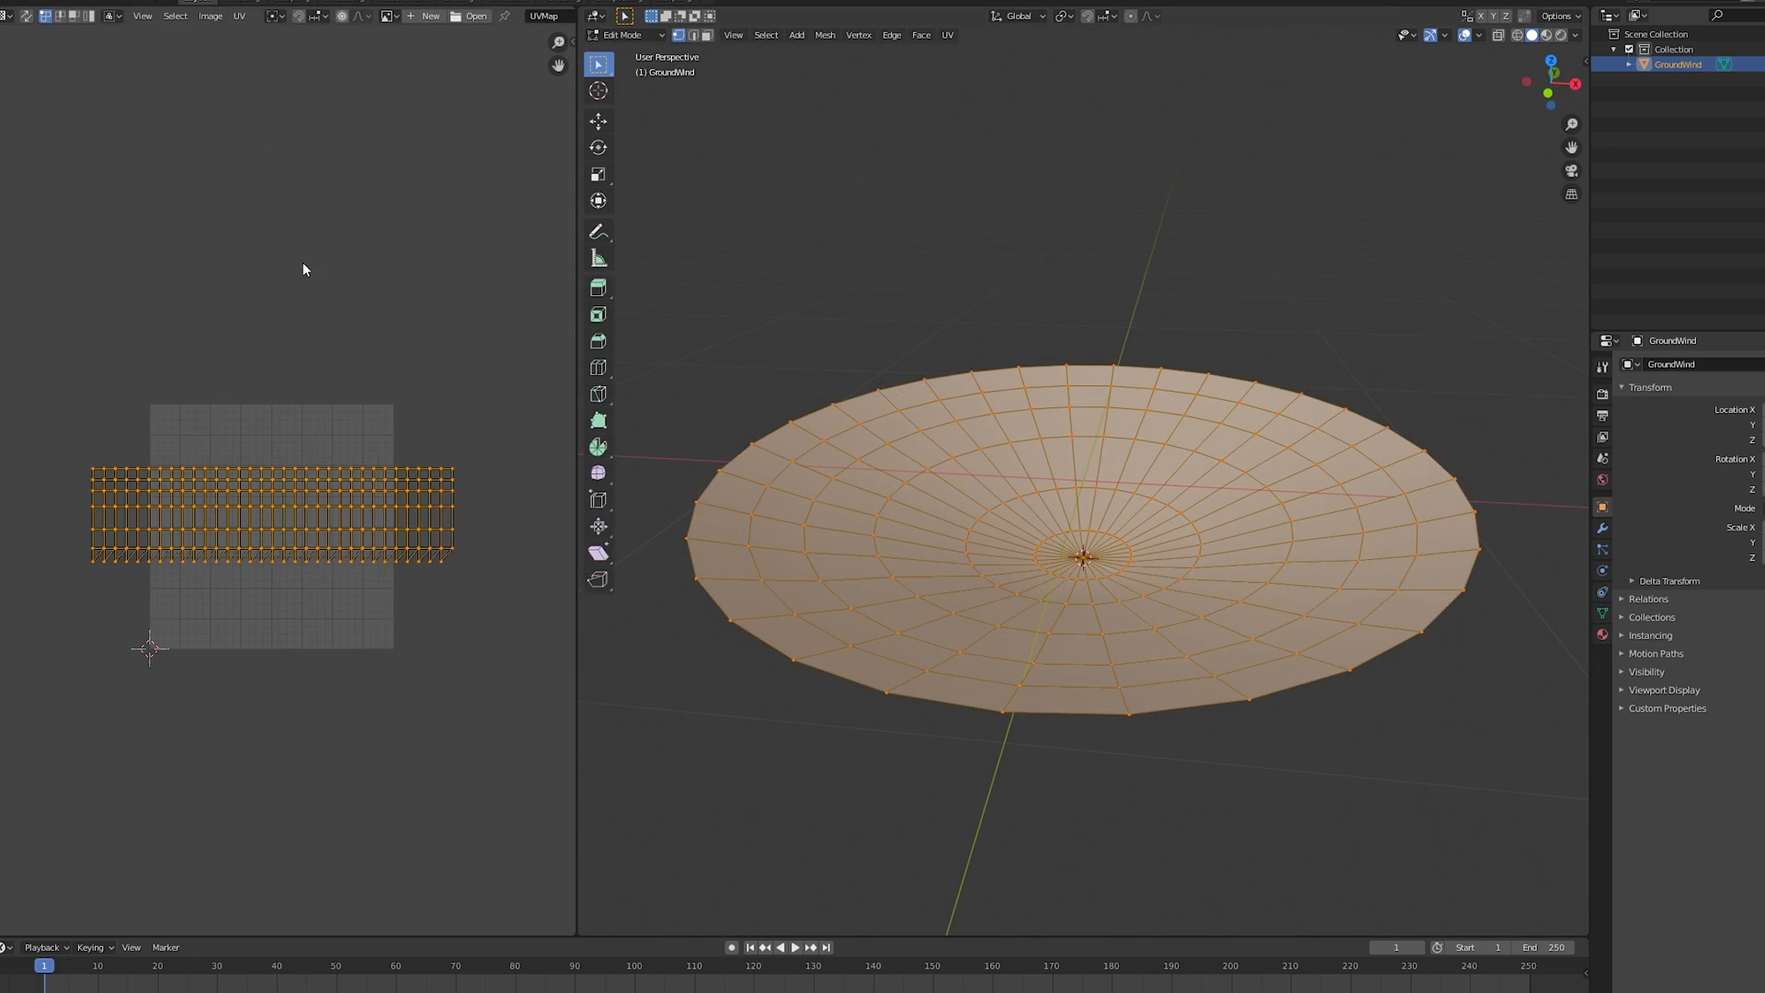
Step: Move GroundWind's UV layout up along Y to the top edge of the UV square and widen it along X
key("g")
key("y")
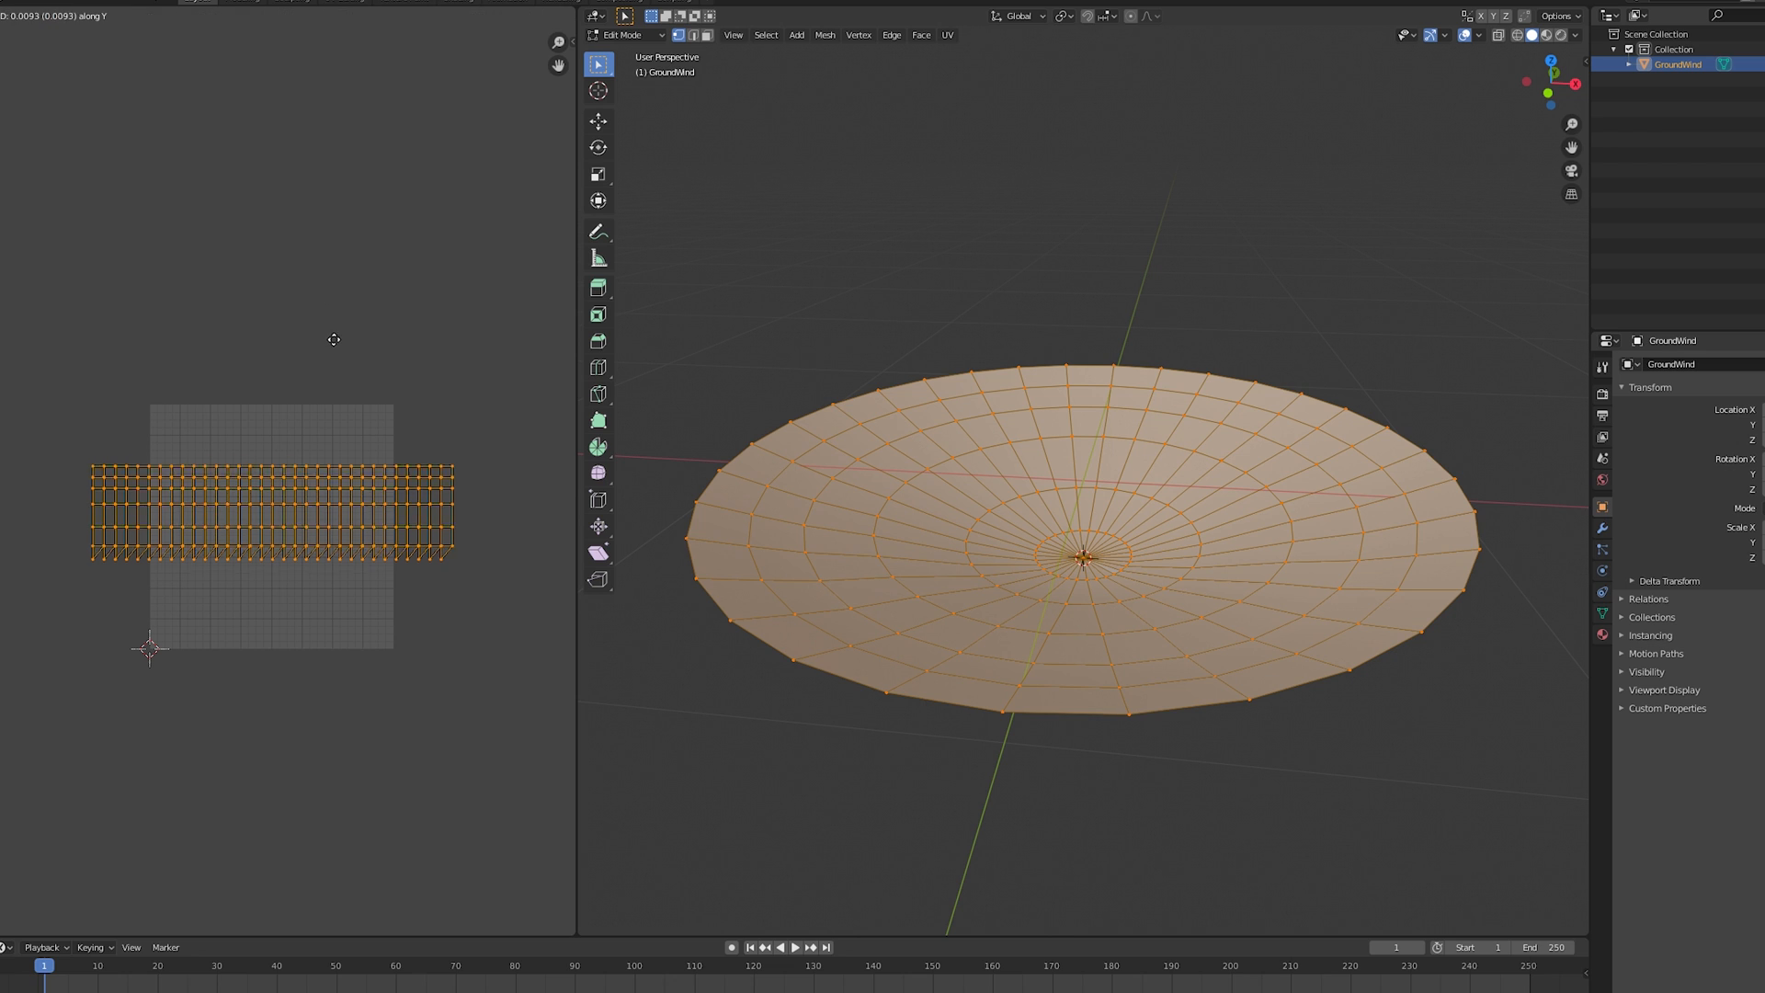
left_click(323, 282)
scroll(311, 325, "up", 8)
middle_click_drag(318, 279, 314, 471)
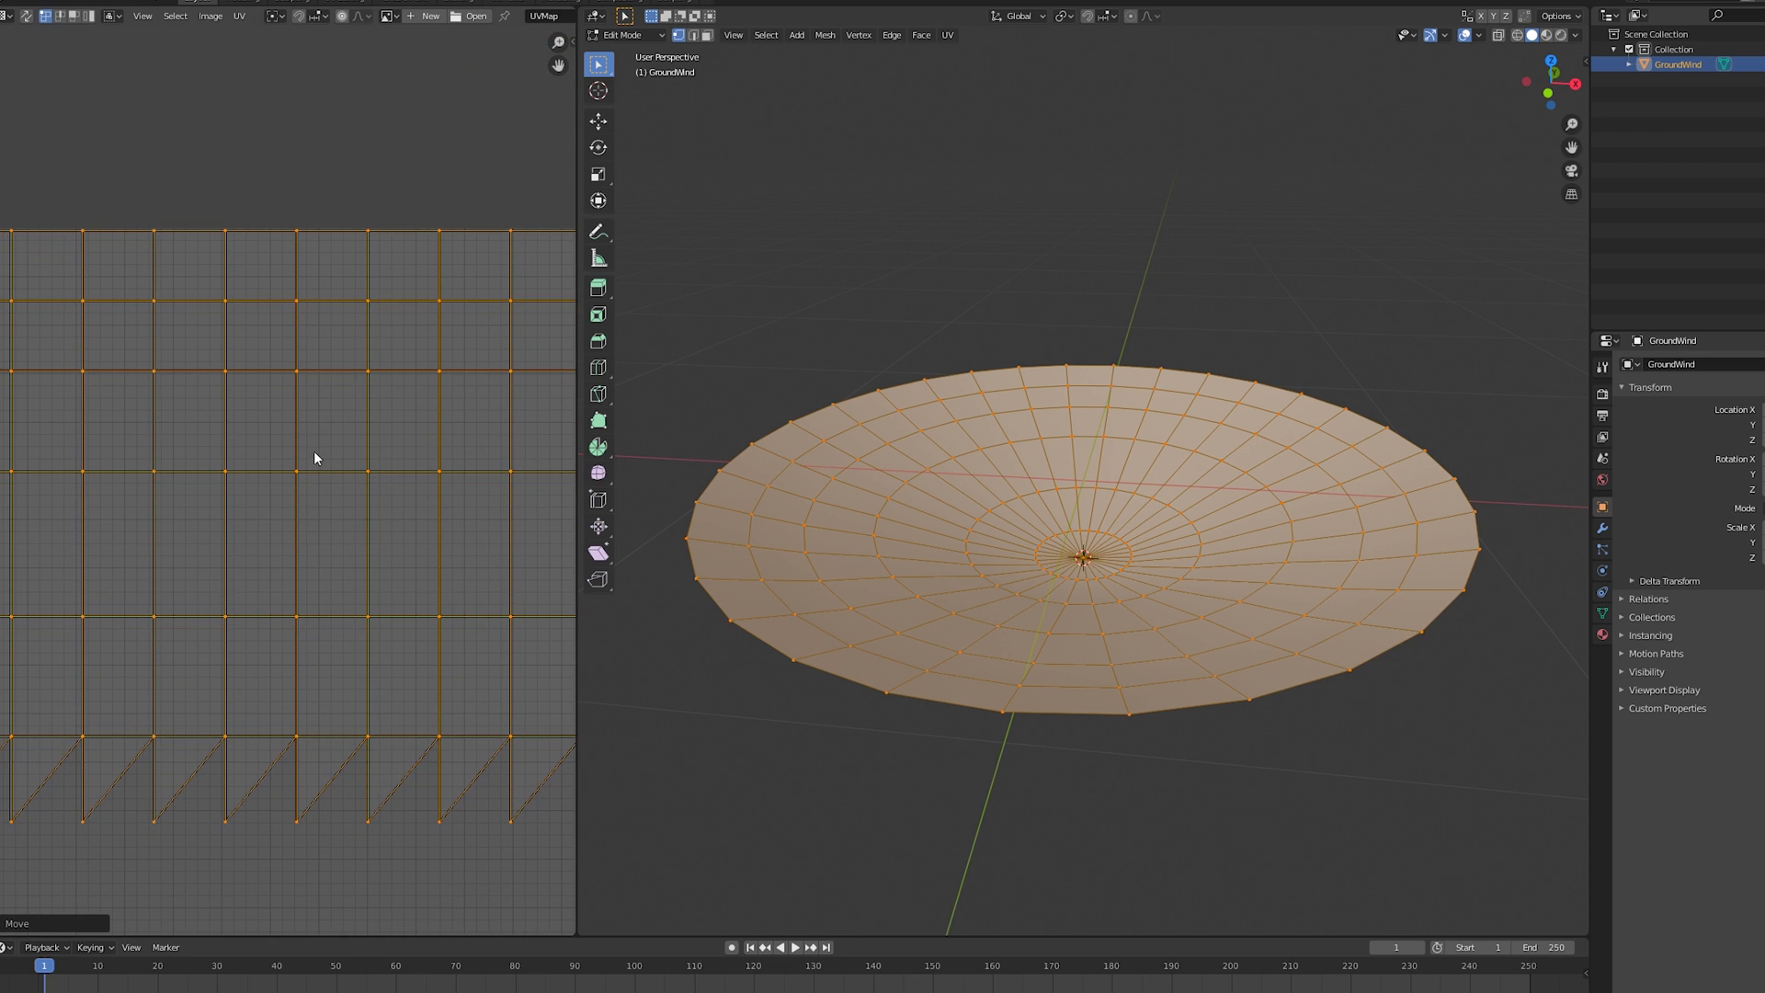
scroll(315, 471, "down", 7)
scroll(407, 481, "down", 1)
key("s")
key("x")
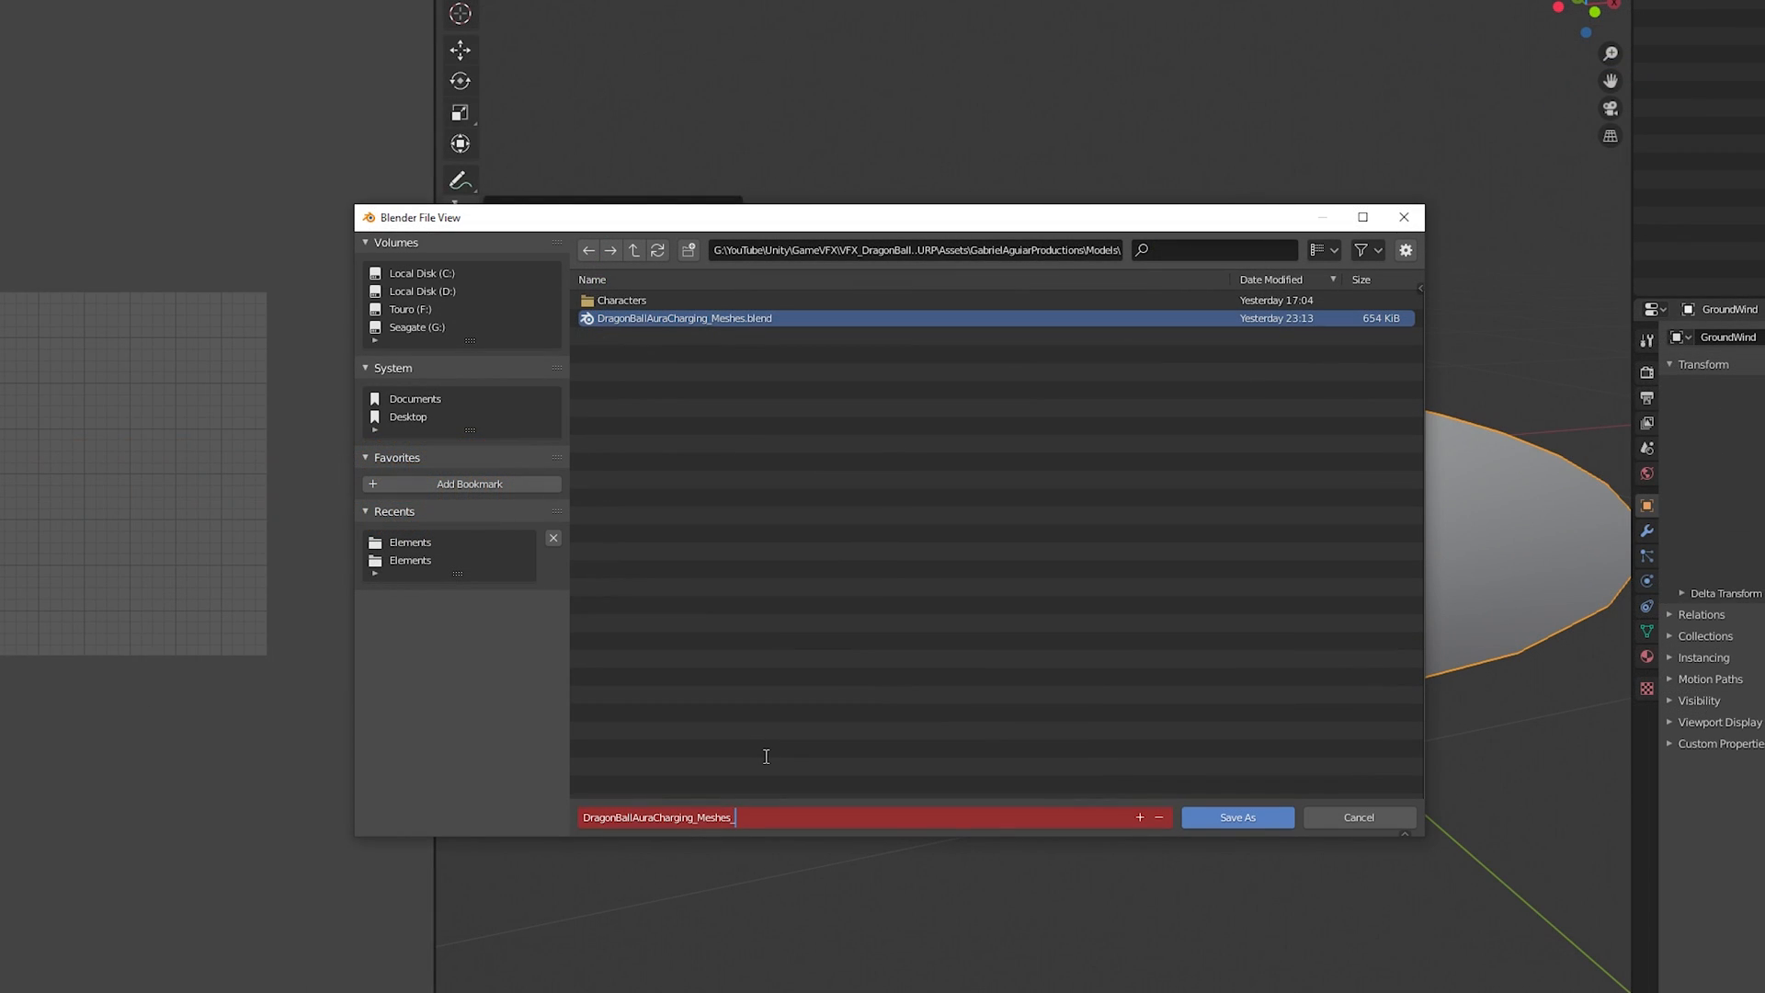
Step: Save the Blender file as DragonBallAuraCharging_Meshes_tut.blend in the project's Models folder
left_click(1278, 817)
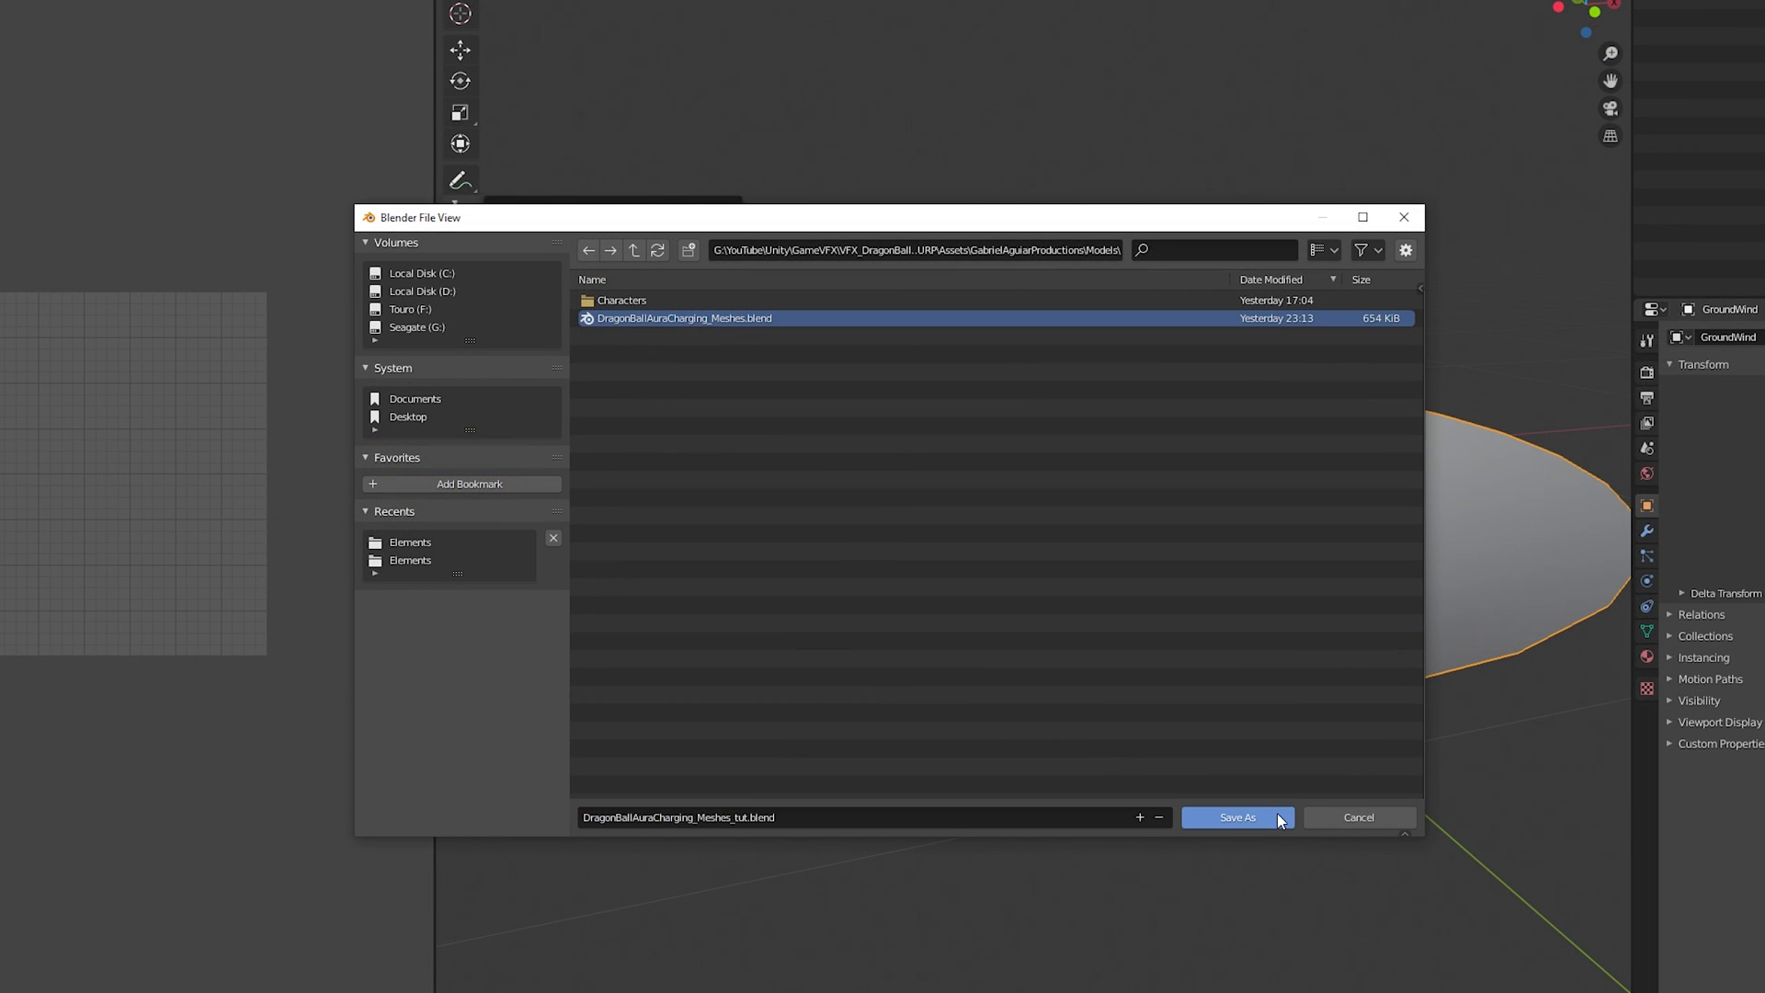
left_click(1277, 815)
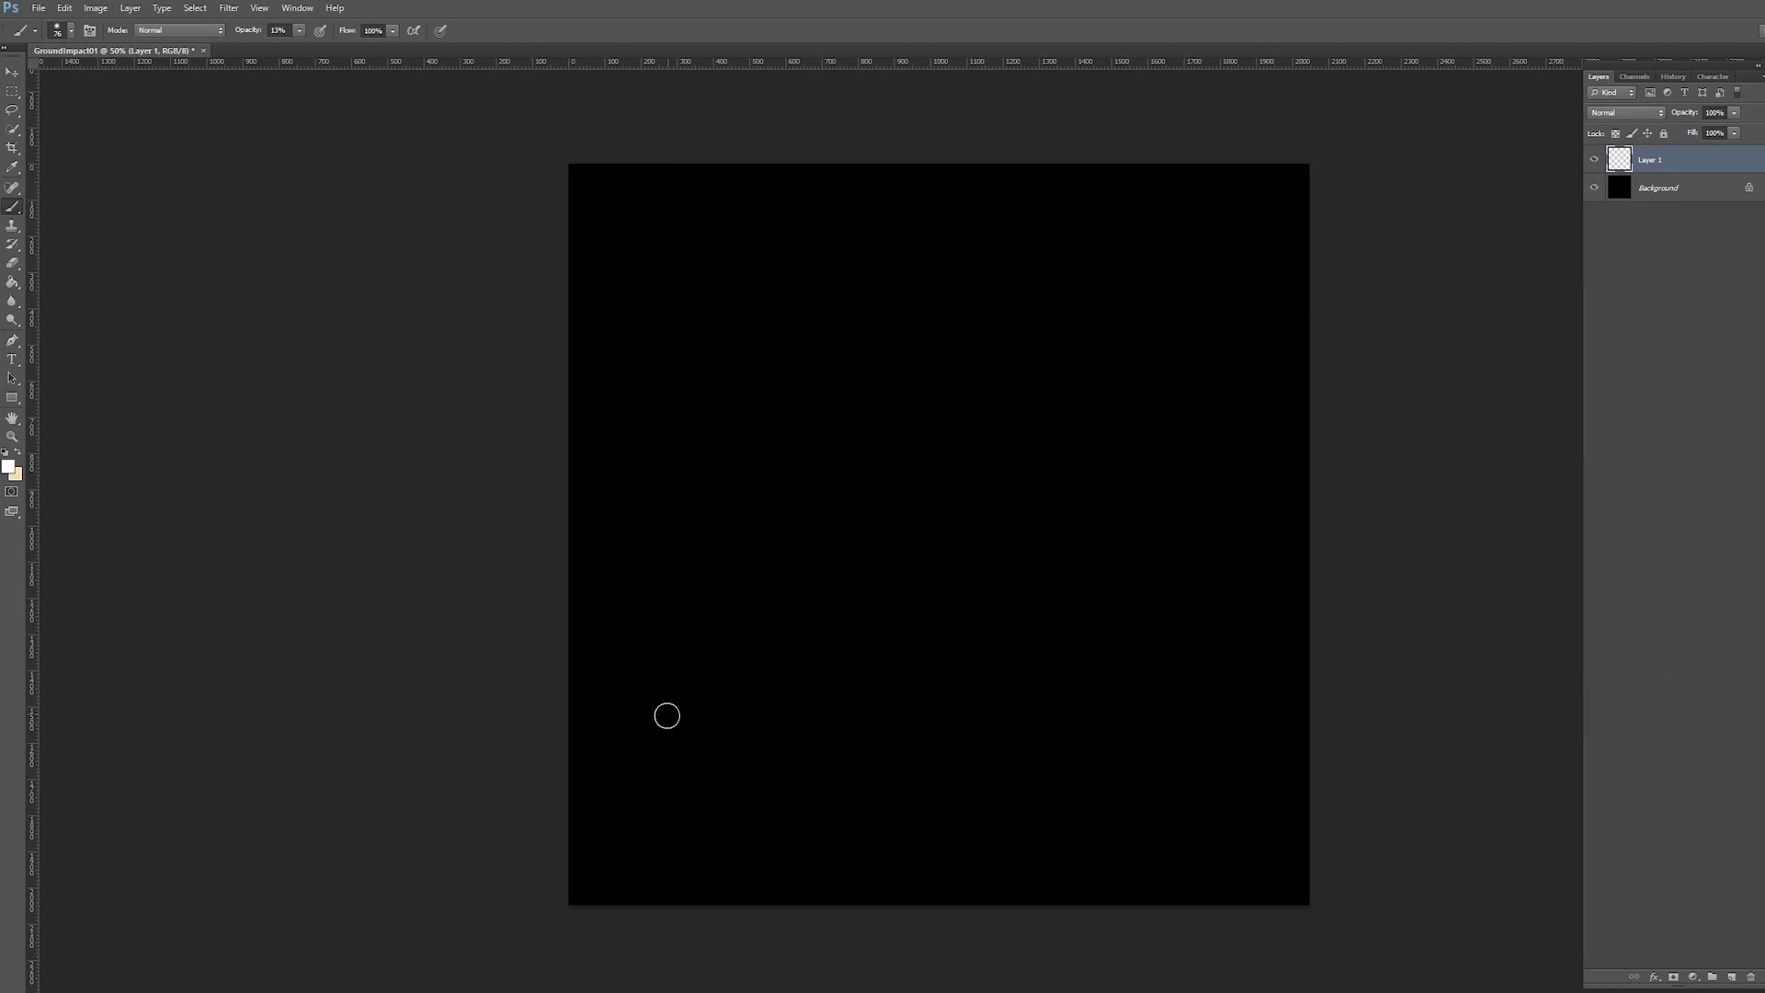
Step: Switch to Photoshop and paint soft zigzag peaks across the lower canvas on Layer 1 with a white brush at 13% opacity
left_click(649, 690, "ctrl")
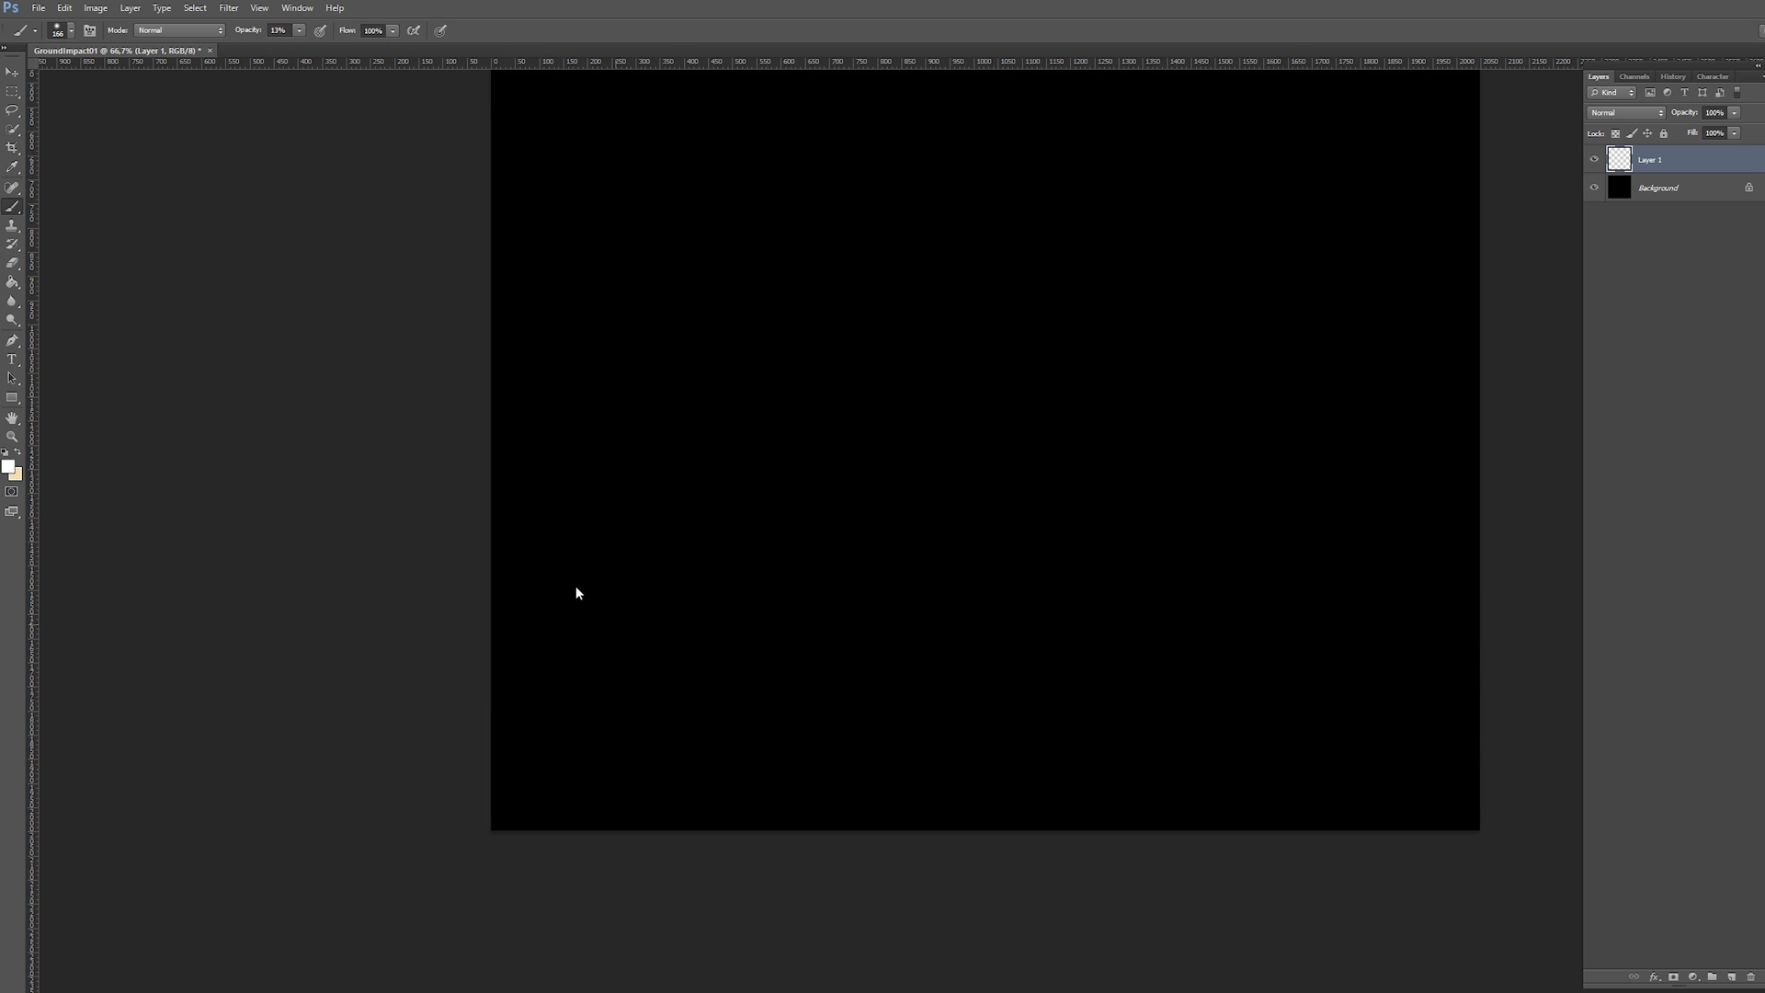
mouse_move(573, 644)
left_mouse_down()
mouse_move(657, 461)
mouse_move(690, 630)
mouse_move(783, 465)
mouse_move(949, 579)
mouse_move(934, 571)
mouse_move(1080, 607)
mouse_move(1194, 527)
mouse_move(1282, 528)
mouse_move(1386, 655)
left_mouse_up()
left_click_drag(588, 607, 520, 574)
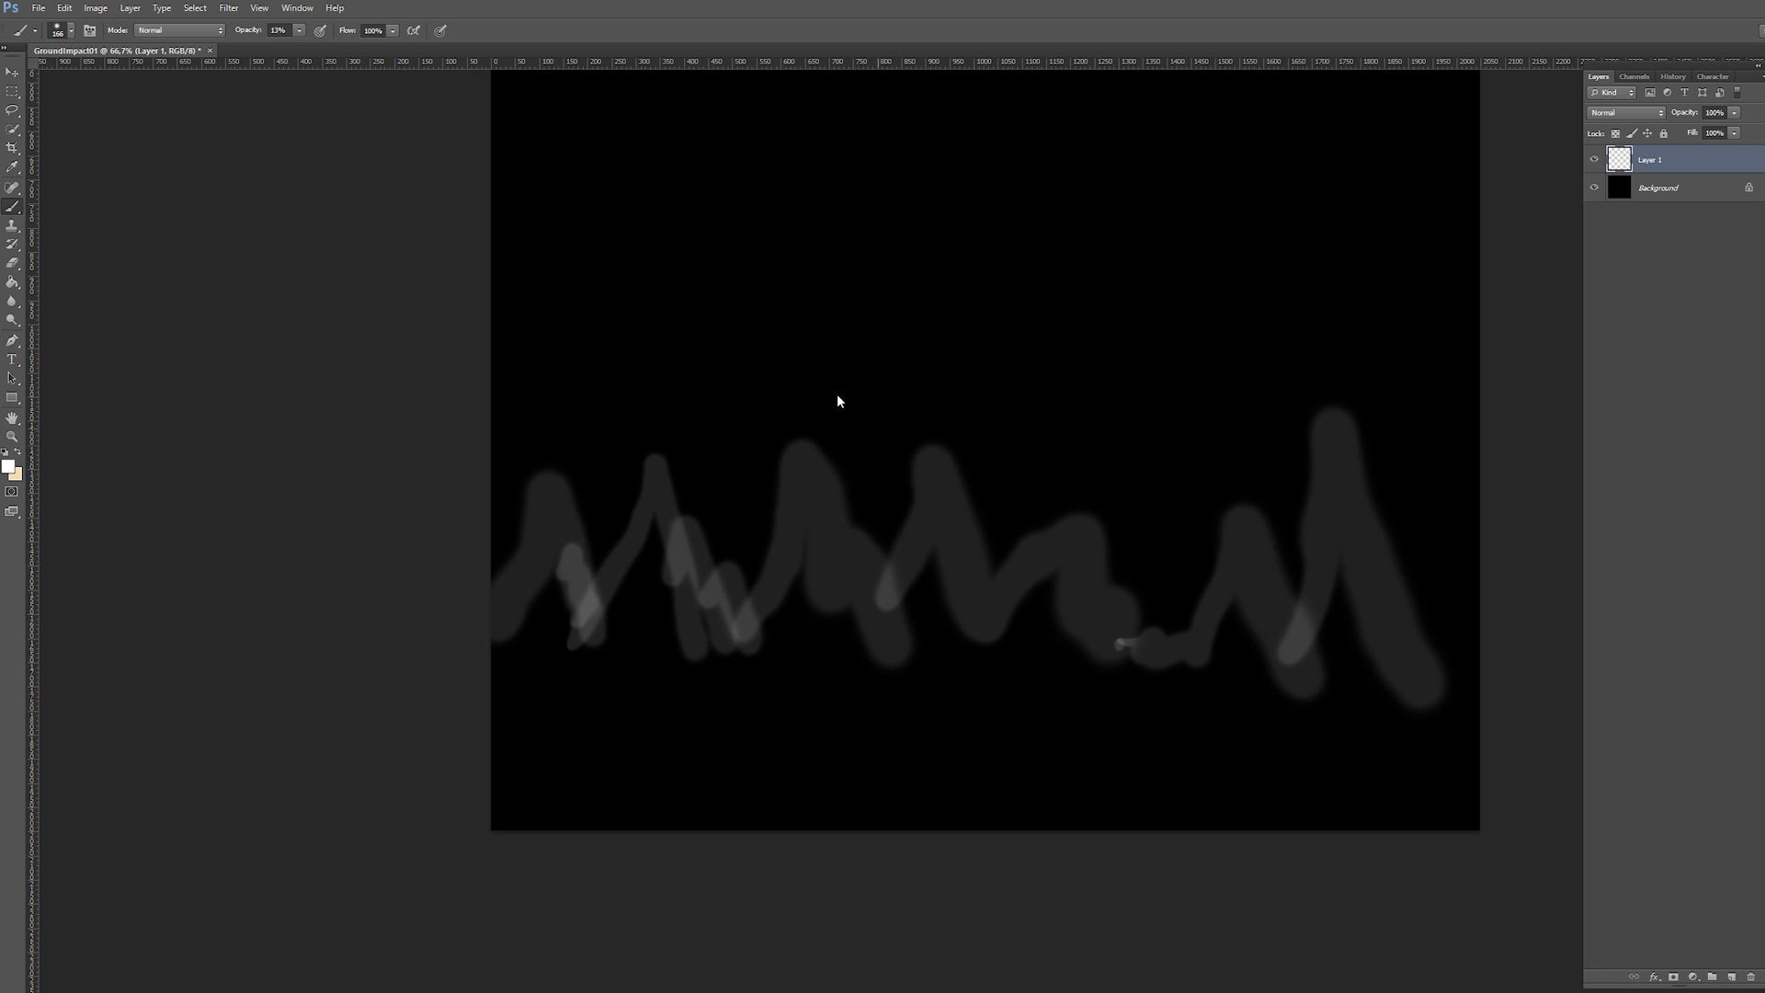
mouse_move(730, 607)
left_mouse_down()
mouse_move(763, 488)
mouse_move(934, 508)
mouse_move(1157, 600)
mouse_move(1410, 505)
mouse_move(1456, 685)
left_mouse_up()
Step: Build up the faint peaks across the canvas with overlapping strokes from a smaller soft brush
key("bracketleft")
key("bracketleft")
key("bracketleft")
mouse_move(501, 606)
left_mouse_down()
mouse_move(575, 567)
mouse_move(711, 597)
mouse_move(790, 497)
left_mouse_up()
mouse_move(944, 536)
left_mouse_down()
mouse_move(1063, 524)
mouse_move(1259, 543)
mouse_move(1406, 615)
mouse_move(1470, 560)
left_mouse_up()
Step: Outline the first two peaks and the valley beside them with bright jagged strokes, using a small brush at 60% opacity
mouse_move(496, 599)
right_mouse_down("alt")
mouse_move(551, 624)
mouse_move(484, 552)
right_mouse_up("alt")
scroll(487, 574, "up", 1, "alt")
key("6")
right_click_drag(531, 470, 553, 466, "alt")
scroll(501, 552, "up", 1, "alt")
mouse_move(478, 588)
left_mouse_down()
mouse_move(524, 532)
mouse_move(658, 241)
mouse_move(775, 559)
left_mouse_up()
key("ctrl+z")
key("bracketleft")
key("bracketleft")
key("bracketleft")
key("bracketleft")
mouse_move(478, 588)
left_mouse_down()
mouse_move(597, 373)
mouse_move(761, 480)
left_mouse_up()
mouse_move(648, 234)
left_mouse_down()
mouse_move(663, 343)
mouse_move(576, 425)
mouse_move(501, 552)
left_mouse_up()
mouse_move(735, 409)
left_mouse_down()
mouse_move(786, 514)
mouse_move(854, 524)
left_mouse_up()
mouse_move(844, 459)
left_mouse_down()
mouse_move(919, 284)
mouse_move(1017, 315)
mouse_move(1142, 538)
mouse_move(1233, 540)
mouse_move(1276, 563)
left_mouse_up()
Step: Outline both slopes of the third peak with short, bright, jagged strokes at 60% opacity
mouse_move(1287, 542)
left_mouse_down()
mouse_move(1026, 499)
mouse_move(1086, 218)
left_mouse_up()
left_click_drag(1089, 216, 1065, 366)
mouse_move(1064, 365)
left_mouse_down()
mouse_move(1112, 263)
mouse_move(1241, 372)
left_mouse_up()
left_click_drag(1181, 288, 1227, 314)
left_click_drag(1120, 246, 1042, 421)
left_click_drag(1033, 443, 979, 590)
left_click_drag(1233, 350, 1299, 475)
left_click_drag(1289, 459, 1368, 525)
left_click_drag(1252, 323, 1290, 462)
left_click_drag(1252, 324, 1224, 402)
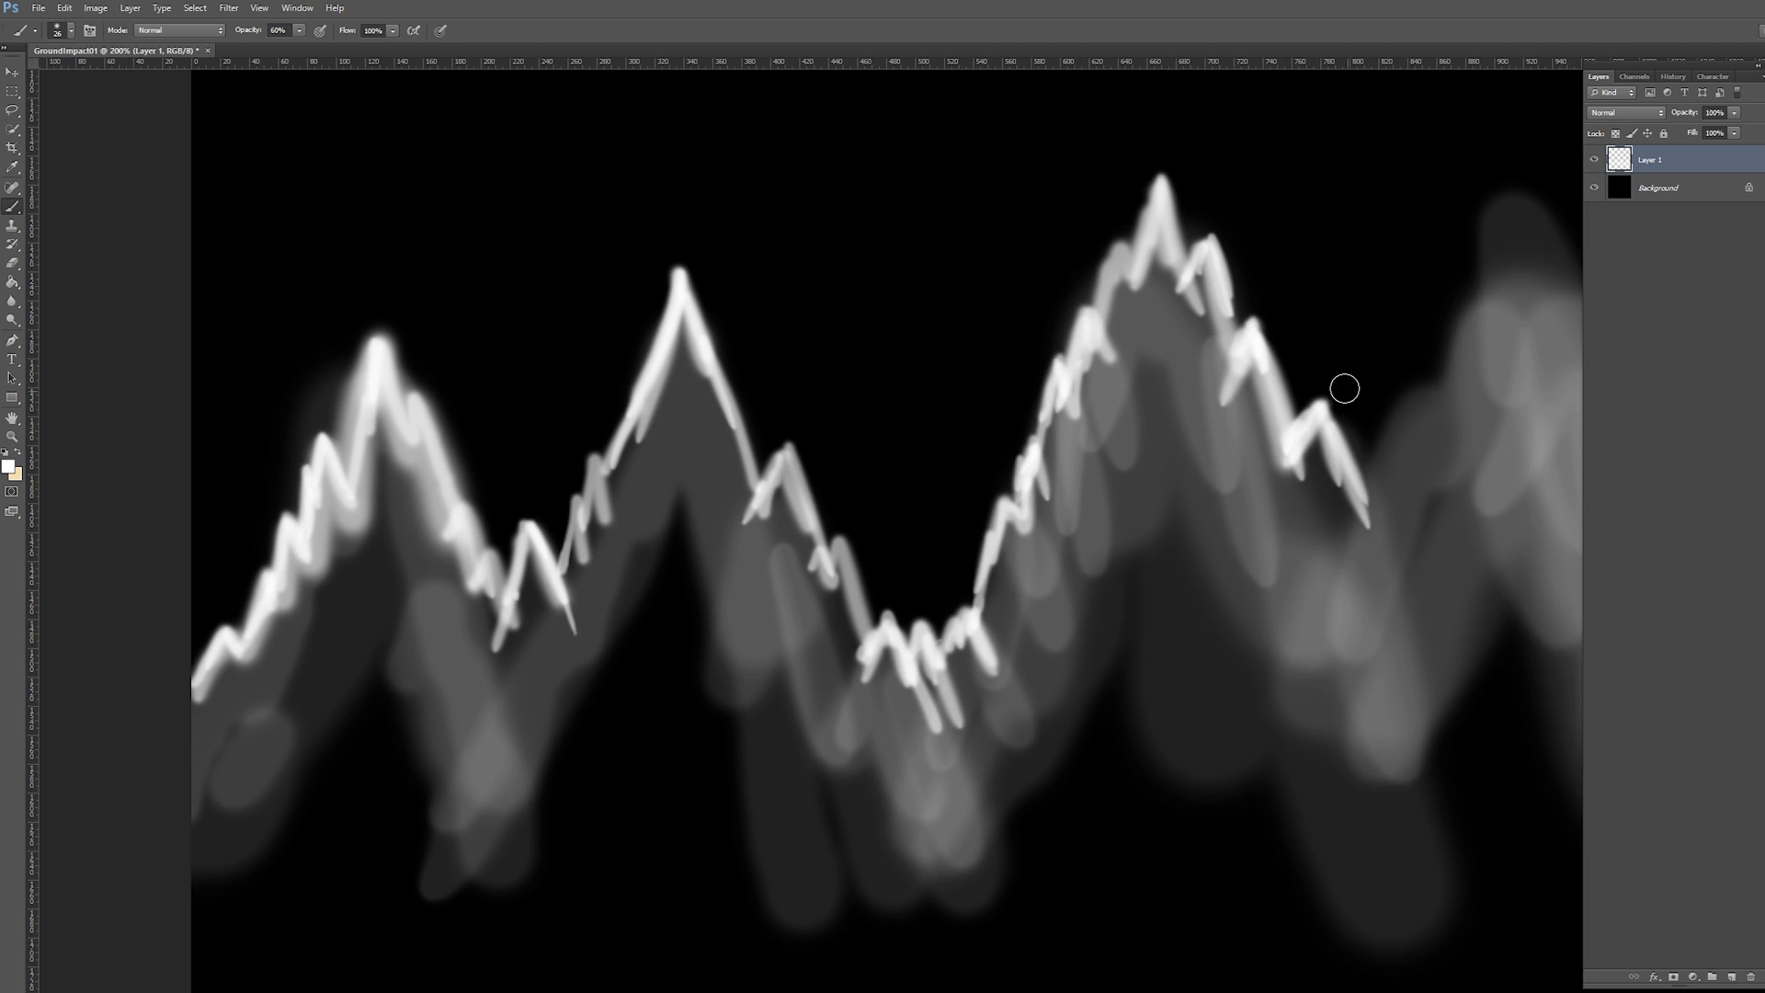
Step: Continue the bright jagged outline over the remaining peaks up to the canvas's right edge
left_click_drag(1369, 473, 1445, 395)
right_click_drag(1446, 405, 1479, 404, "alt")
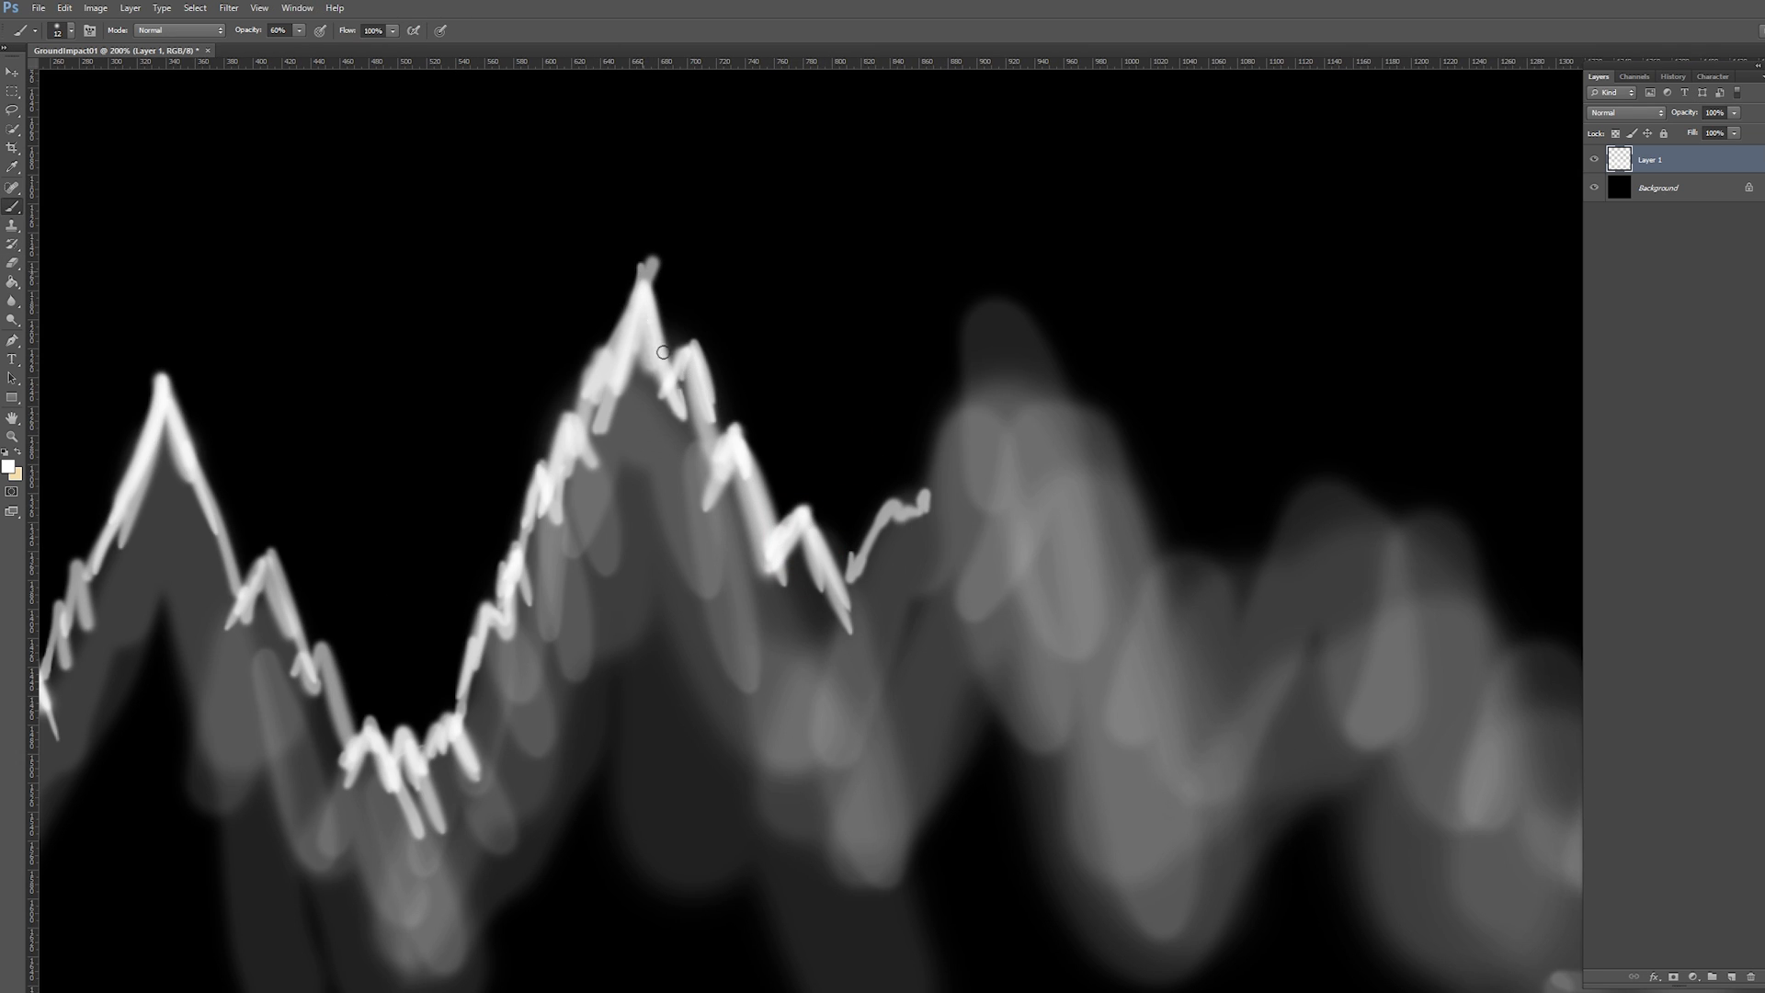
mouse_move(919, 515)
left_mouse_down()
mouse_move(980, 288)
mouse_move(1343, 513)
mouse_move(1478, 674)
left_mouse_up()
left_click_drag(1071, 496, 1221, 532)
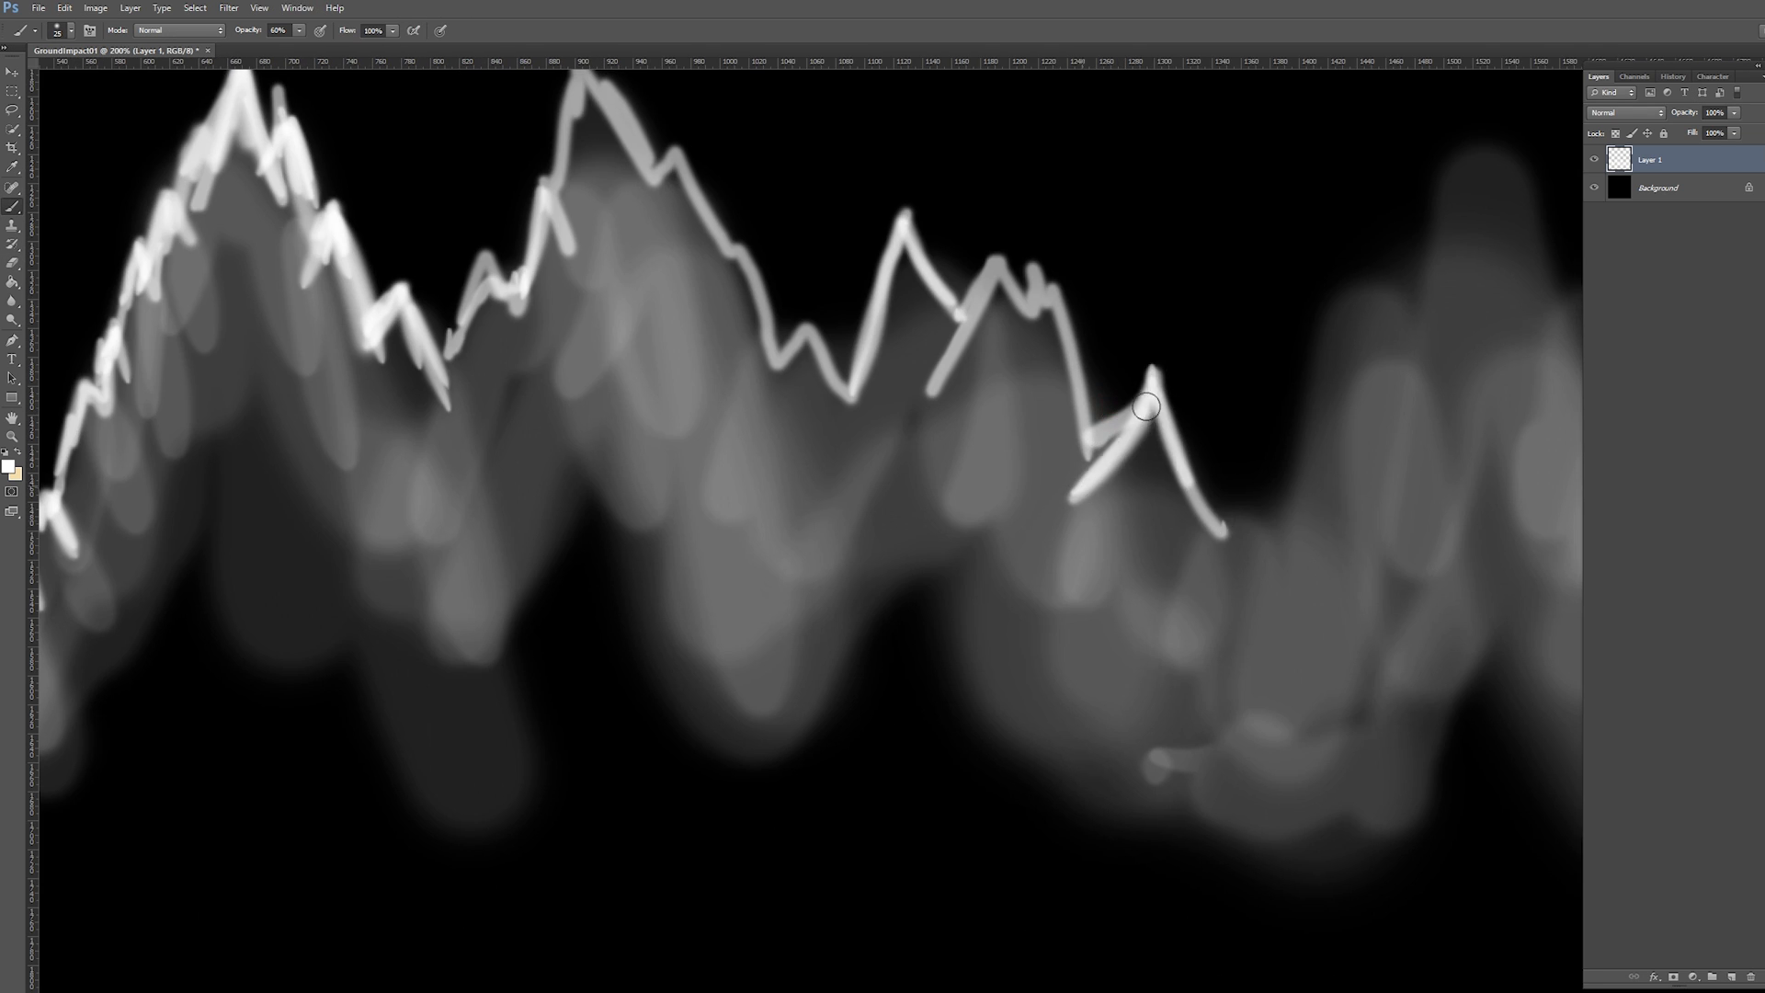
left_click_drag(974, 460, 1103, 312)
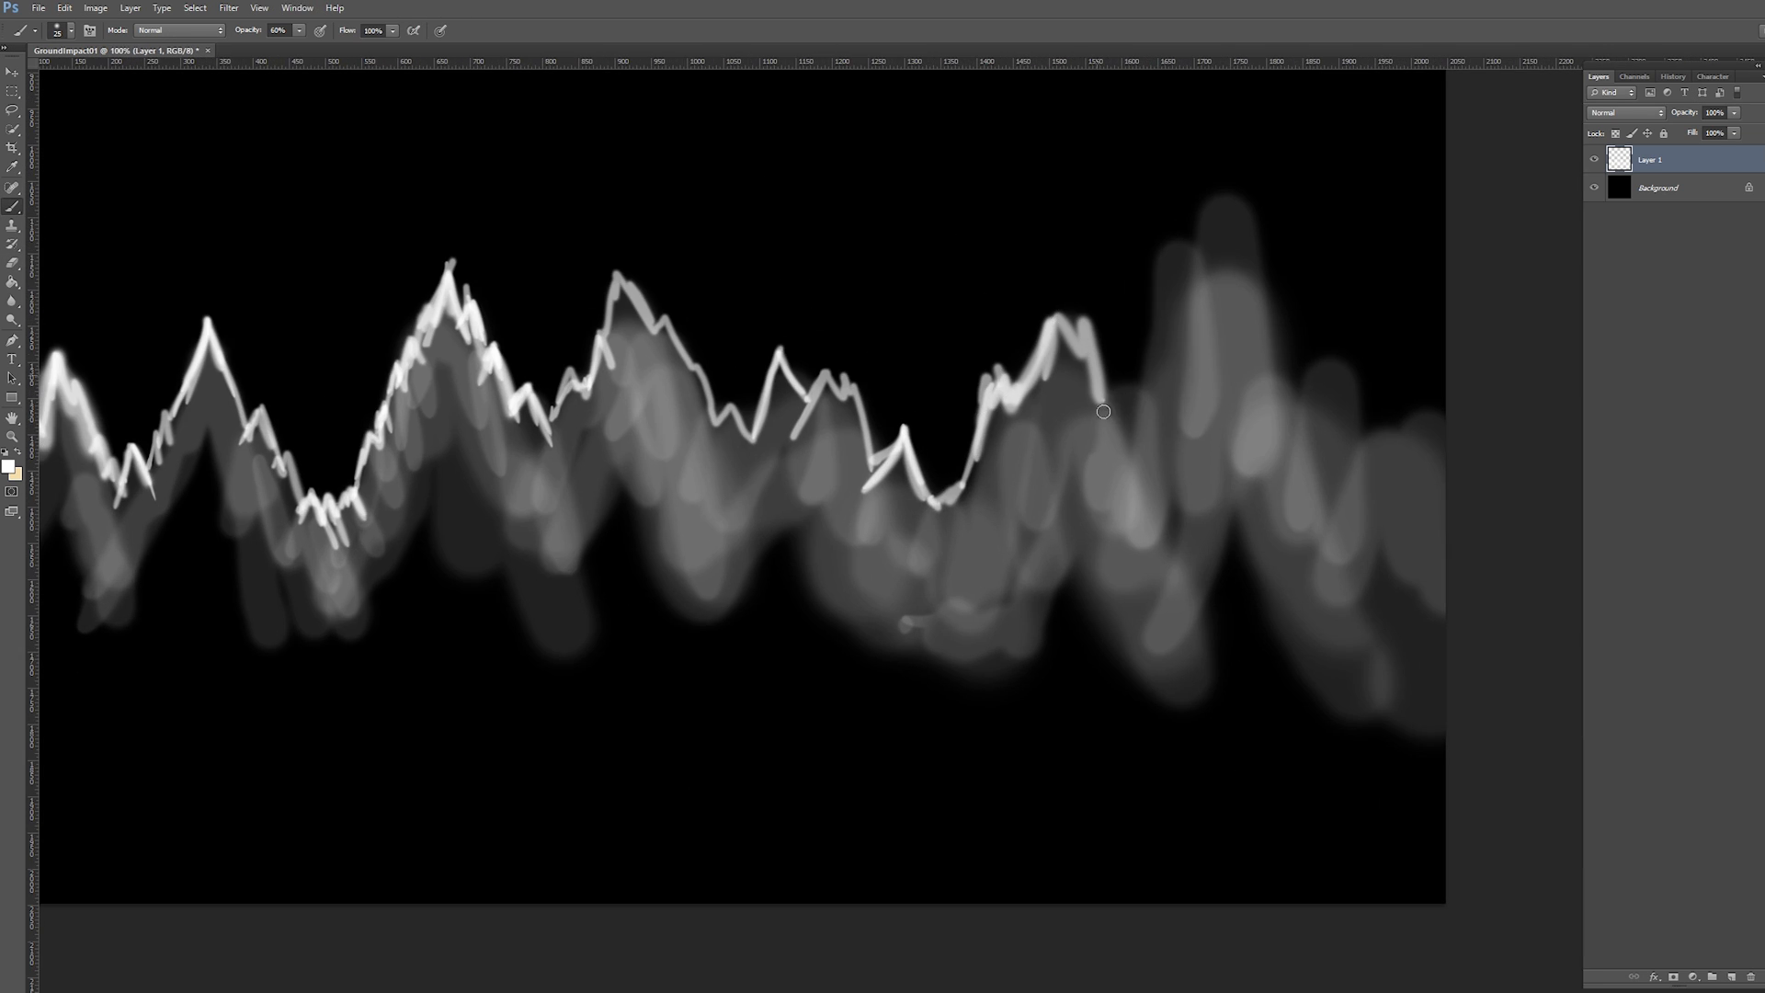
mouse_move(1098, 450)
left_mouse_down()
mouse_move(1360, 432)
mouse_move(1232, 183)
left_mouse_up()
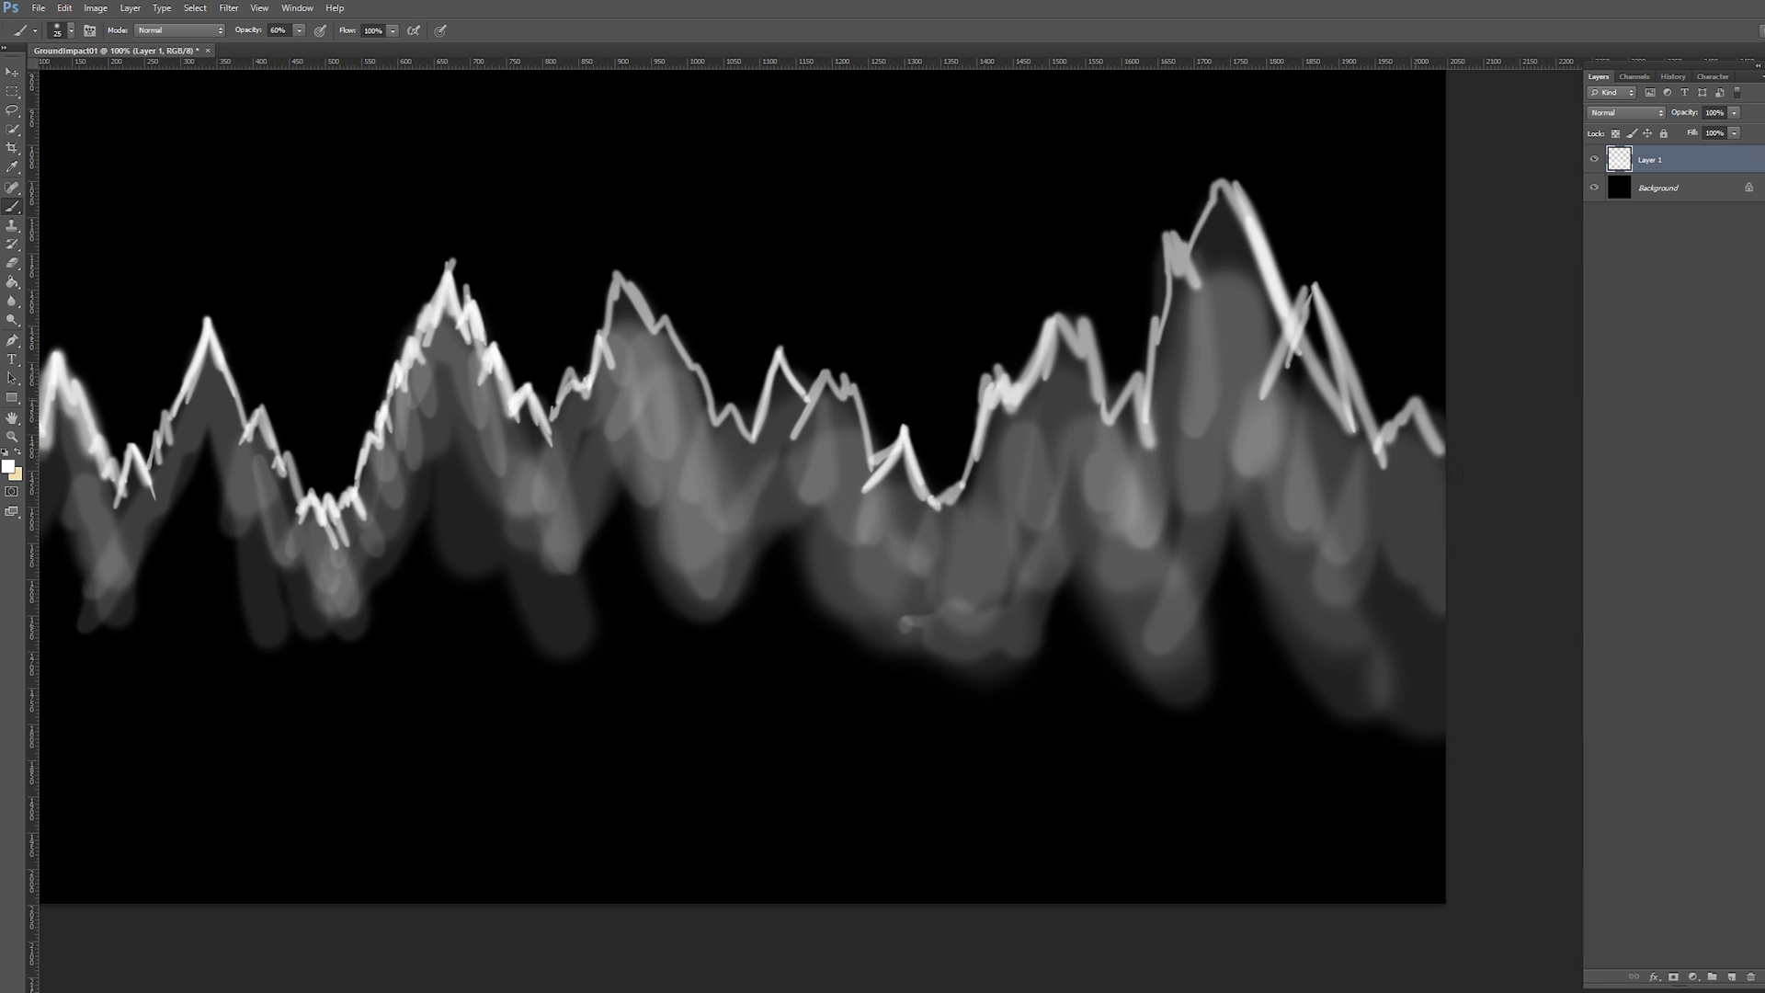
left_click_drag(1379, 396, 1443, 492)
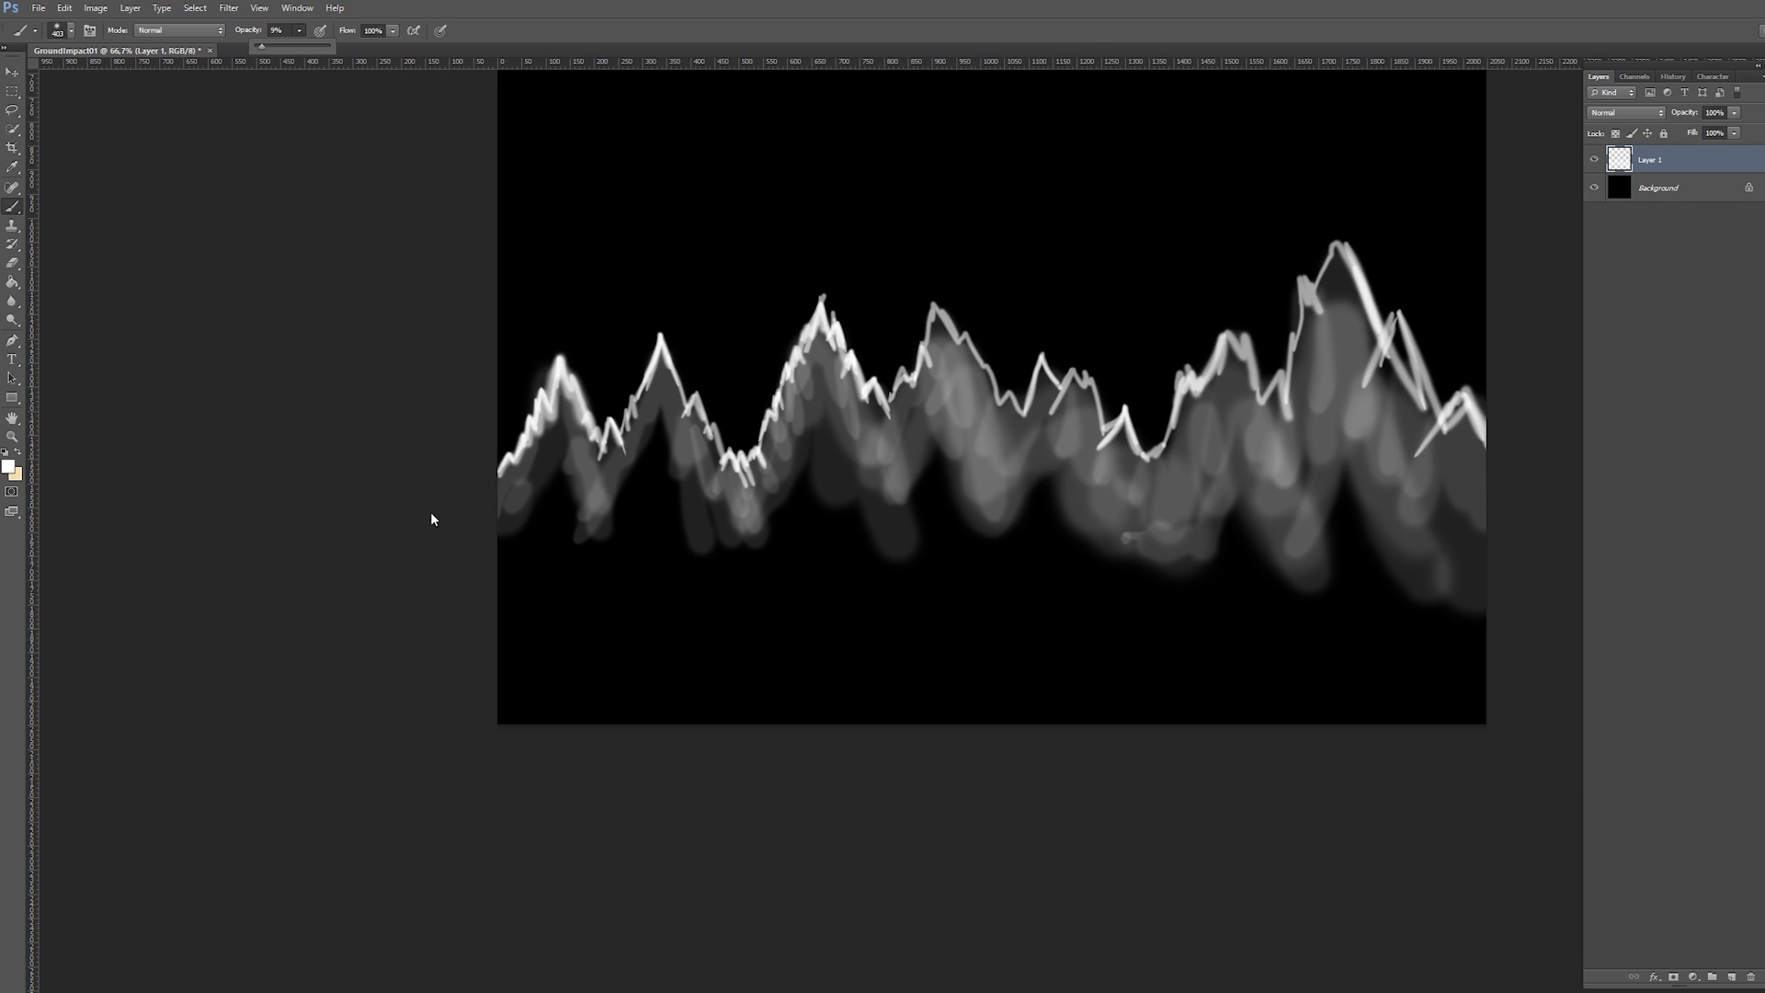
Step: Paint soft horizontal bands across the base and fill the peaks' bodies with a white brush at 9% opacity
left_click_drag(441, 593, 1507, 592)
left_click_drag(459, 501, 1507, 501)
left_click_drag(529, 482, 512, 481)
right_click_drag(512, 482, 428, 487, "alt")
left_click_drag(540, 428, 528, 506)
mouse_move(630, 407)
left_mouse_down()
mouse_move(733, 380)
mouse_move(906, 472)
mouse_move(1107, 497)
mouse_move(1291, 363)
mouse_move(1416, 432)
mouse_move(1305, 276)
mouse_move(1195, 367)
left_mouse_up()
left_click_drag(533, 441, 515, 405)
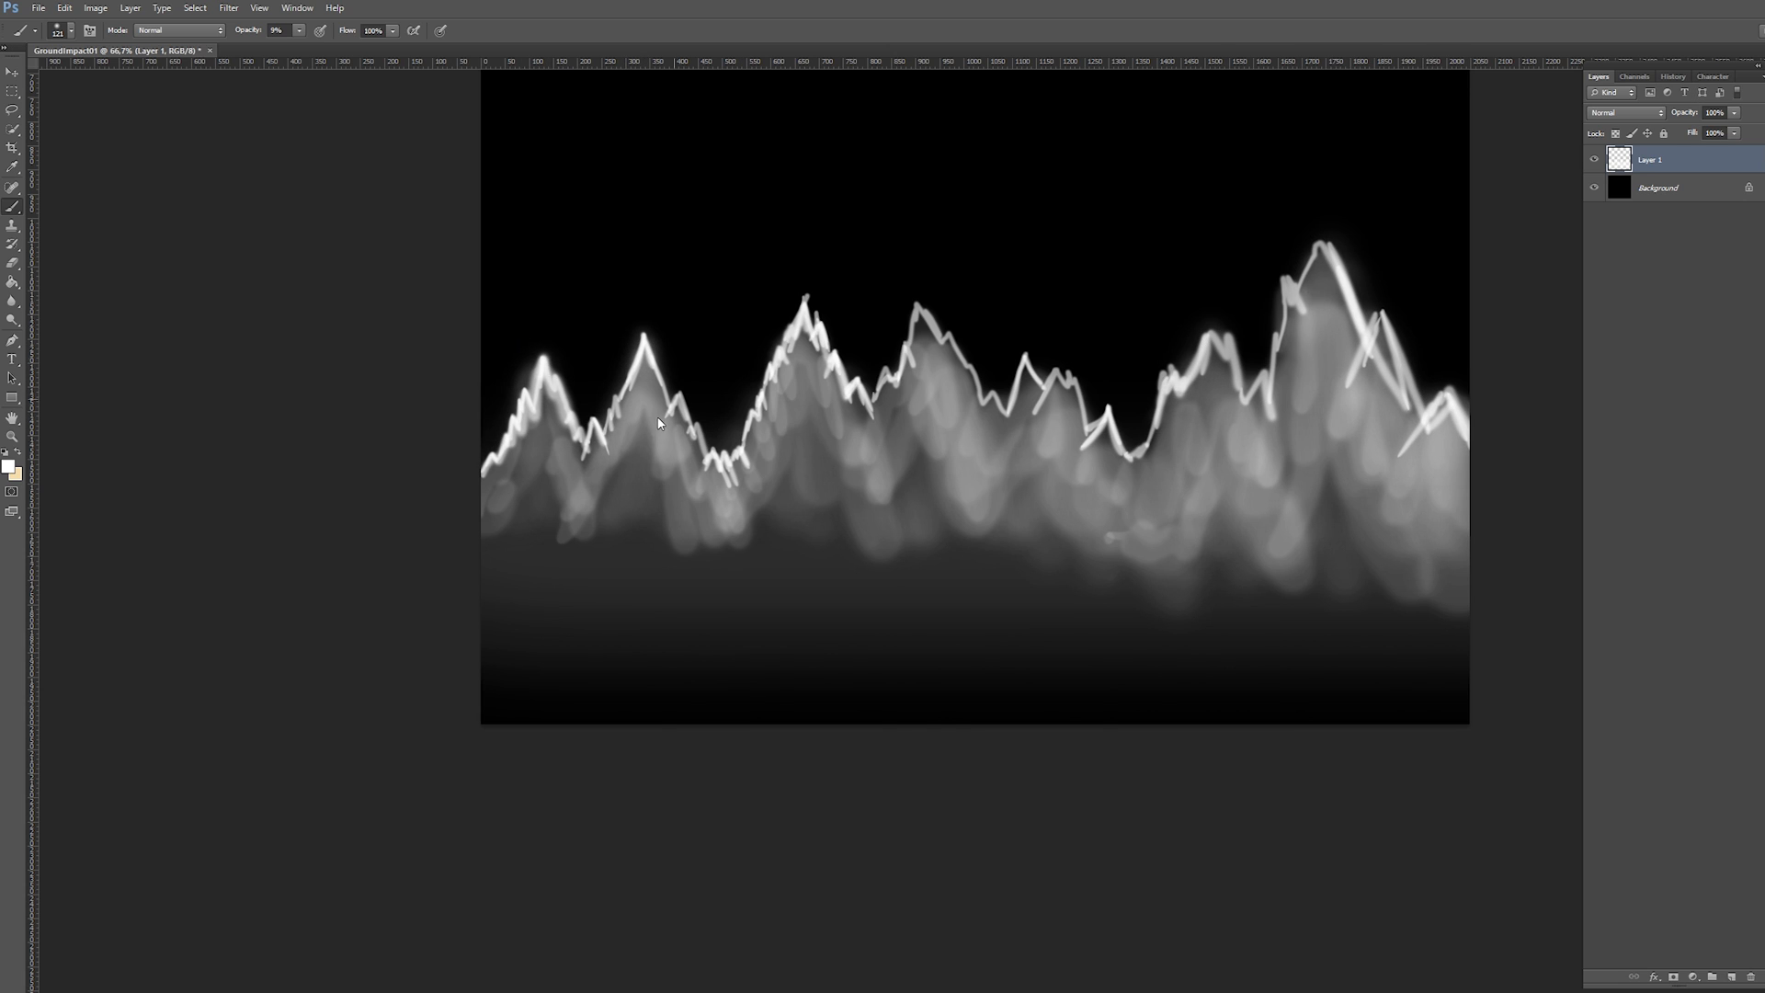
Step: Brush a soft glow over and around the peaks with a resized brush at 9% opacity
right_click_drag(689, 413, 772, 414, "alt")
mouse_move(569, 551)
left_mouse_down()
mouse_move(487, 428)
mouse_move(740, 322)
mouse_move(1057, 395)
mouse_move(1085, 437)
mouse_move(1356, 418)
mouse_move(528, 431)
mouse_move(718, 454)
mouse_move(1161, 422)
left_mouse_up()
scroll(584, 413, "up", 1, "alt")
right_click_drag(512, 362, 459, 362, "alt")
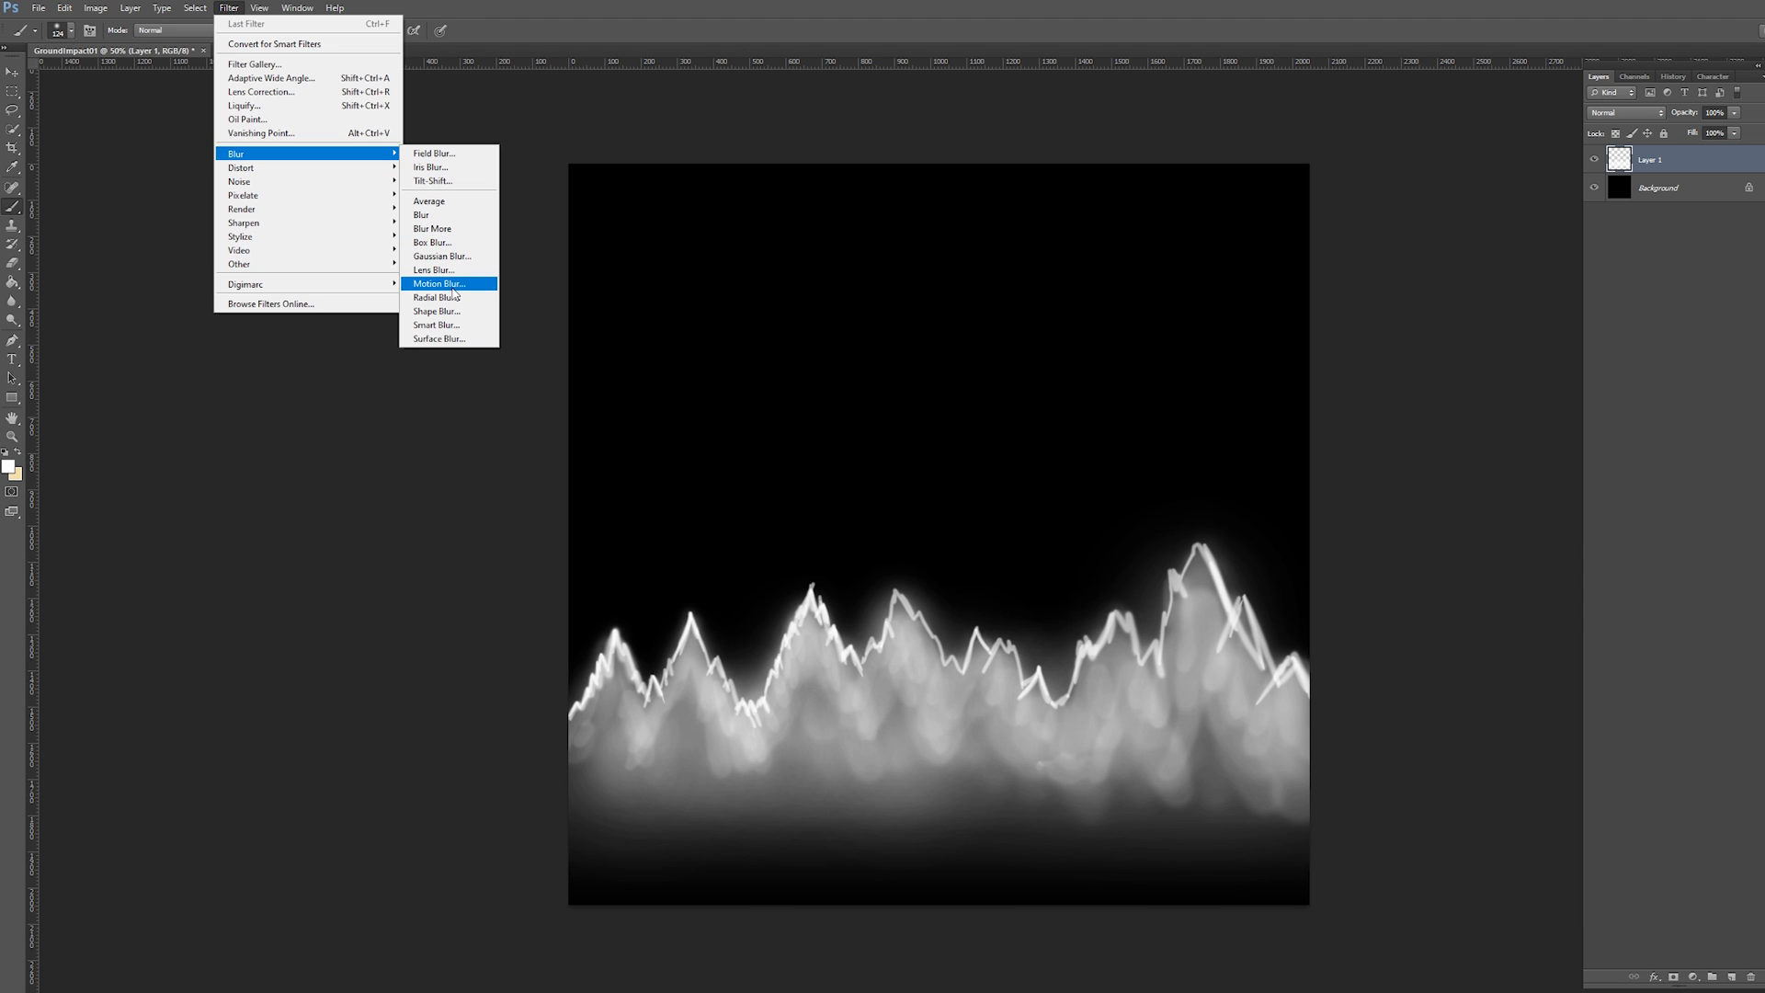
Step: Apply a vertical Motion Blur to the painted peaks on Layer 1
left_click(452, 289)
key("Up")
key("Up")
key("Up")
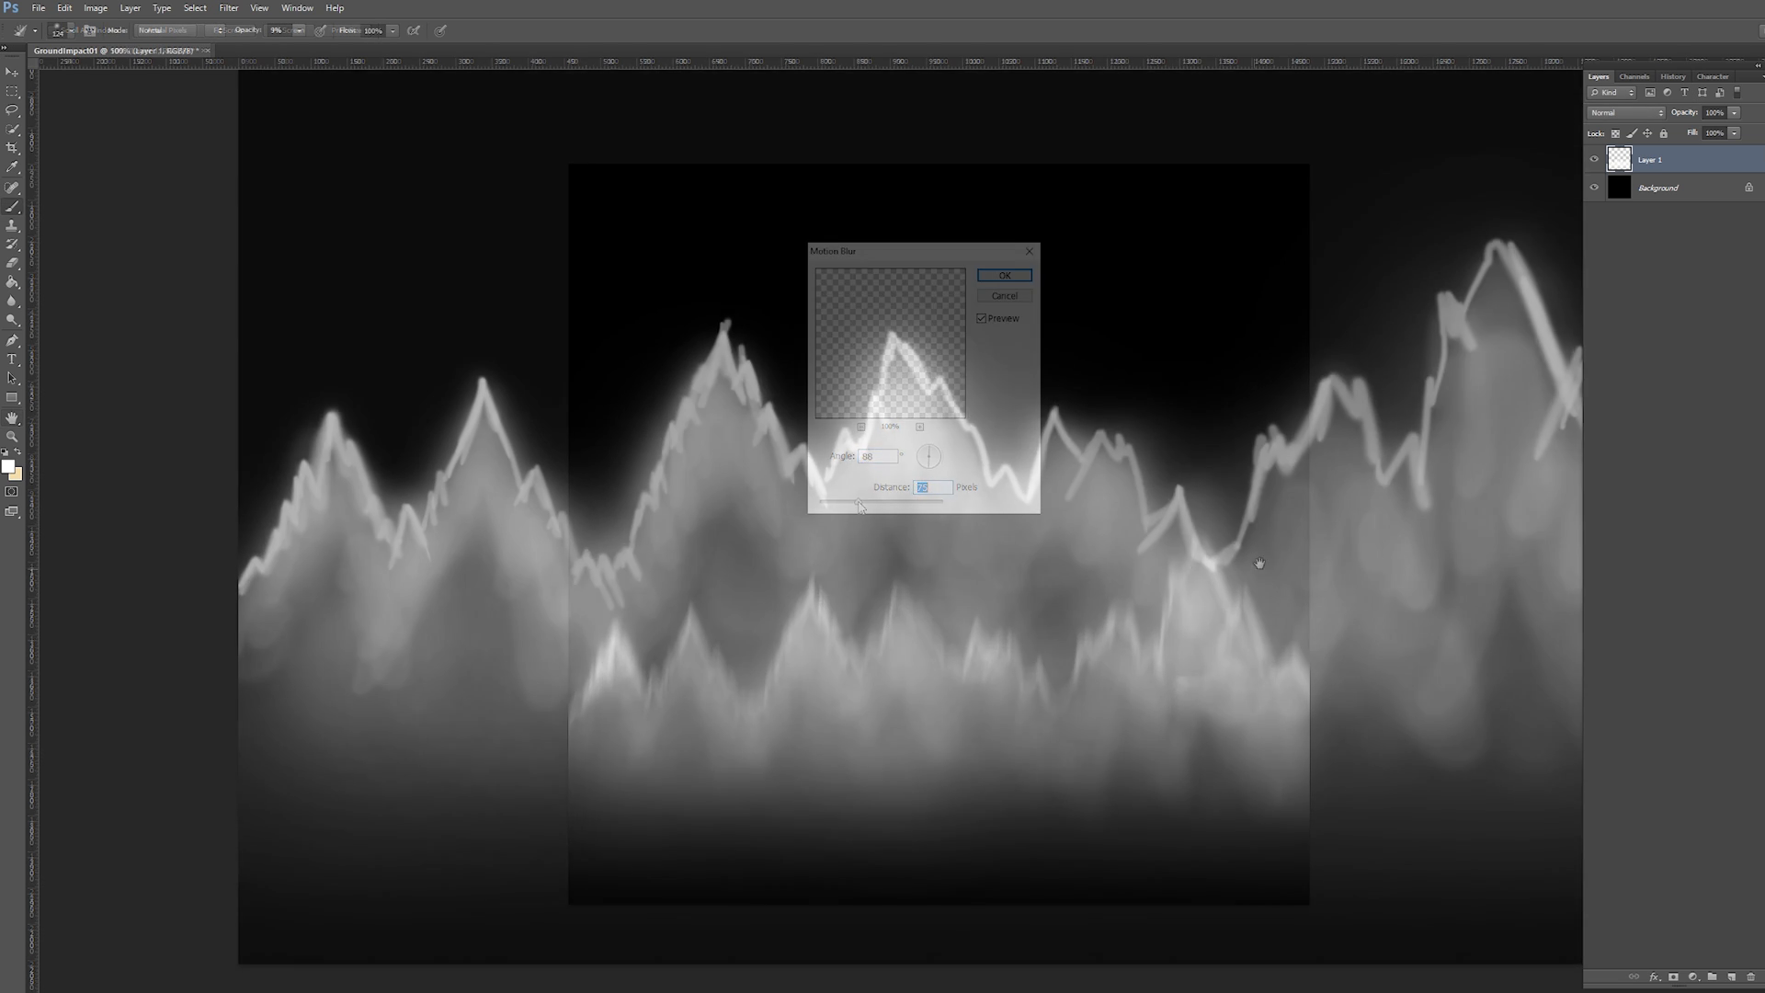
Step: Repaint crisp white highlights along the peaks' tips and slopes with a small brush
mouse_move(1057, 552)
left_mouse_down()
mouse_move(896, 607)
mouse_move(789, 609)
mouse_move(734, 582)
left_mouse_up()
scroll(581, 552, "up", 1, "alt")
right_click_drag(582, 472, 578, 472, "alt")
mouse_move(583, 473)
left_mouse_down()
mouse_move(591, 493)
mouse_move(784, 545)
mouse_move(851, 653)
left_mouse_up()
left_click_drag(635, 418, 761, 560)
left_click_drag(300, 450, 119, 782)
mouse_move(294, 436)
left_mouse_down()
mouse_move(460, 658)
mouse_move(533, 547)
mouse_move(476, 583)
left_mouse_up()
Step: Add small chevron-shaped highlights inside the bodies of the peaks, below the main outline
scroll(623, 404, "down", 2, "alt")
left_click_drag(533, 486, 563, 562)
left_click_drag(751, 522, 767, 552)
left_click_drag(931, 501, 944, 556)
left_click_drag(1000, 511, 1022, 495)
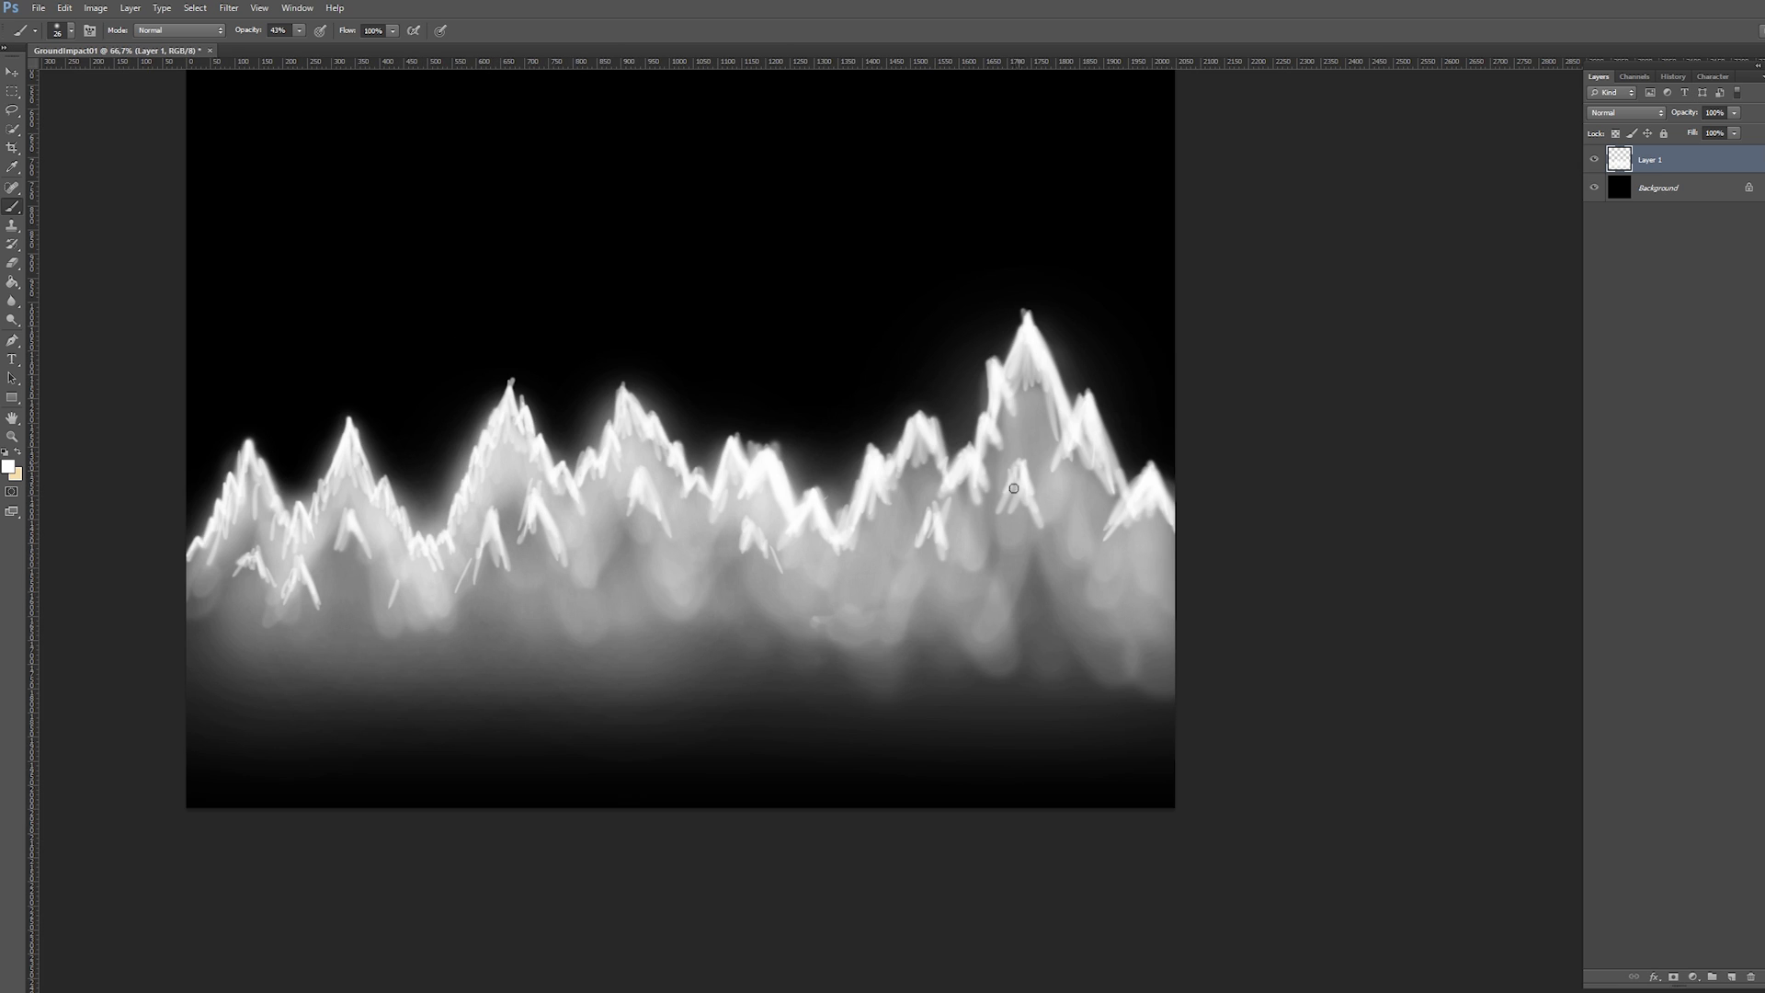
Step: Paint thin vertical streaks running down from the outline of each peak with a small brush at 43% opacity
left_click_drag(659, 444, 666, 492)
left_click_drag(621, 416, 619, 516)
left_click_drag(326, 448, 322, 533)
left_click_drag(244, 487, 241, 561)
left_click_drag(346, 456, 337, 534)
left_click_drag(503, 441, 499, 520)
left_click_drag(689, 491, 693, 549)
left_click_drag(813, 513, 815, 564)
left_click_drag(710, 460, 706, 516)
left_click_drag(834, 490, 832, 531)
left_click_drag(879, 487, 878, 534)
mouse_move(937, 430)
left_mouse_down()
mouse_move(931, 517)
mouse_move(919, 501)
left_mouse_up()
left_click_drag(992, 424, 988, 492)
left_click_drag(1020, 349, 1039, 464)
left_click_drag(1081, 426, 1083, 460)
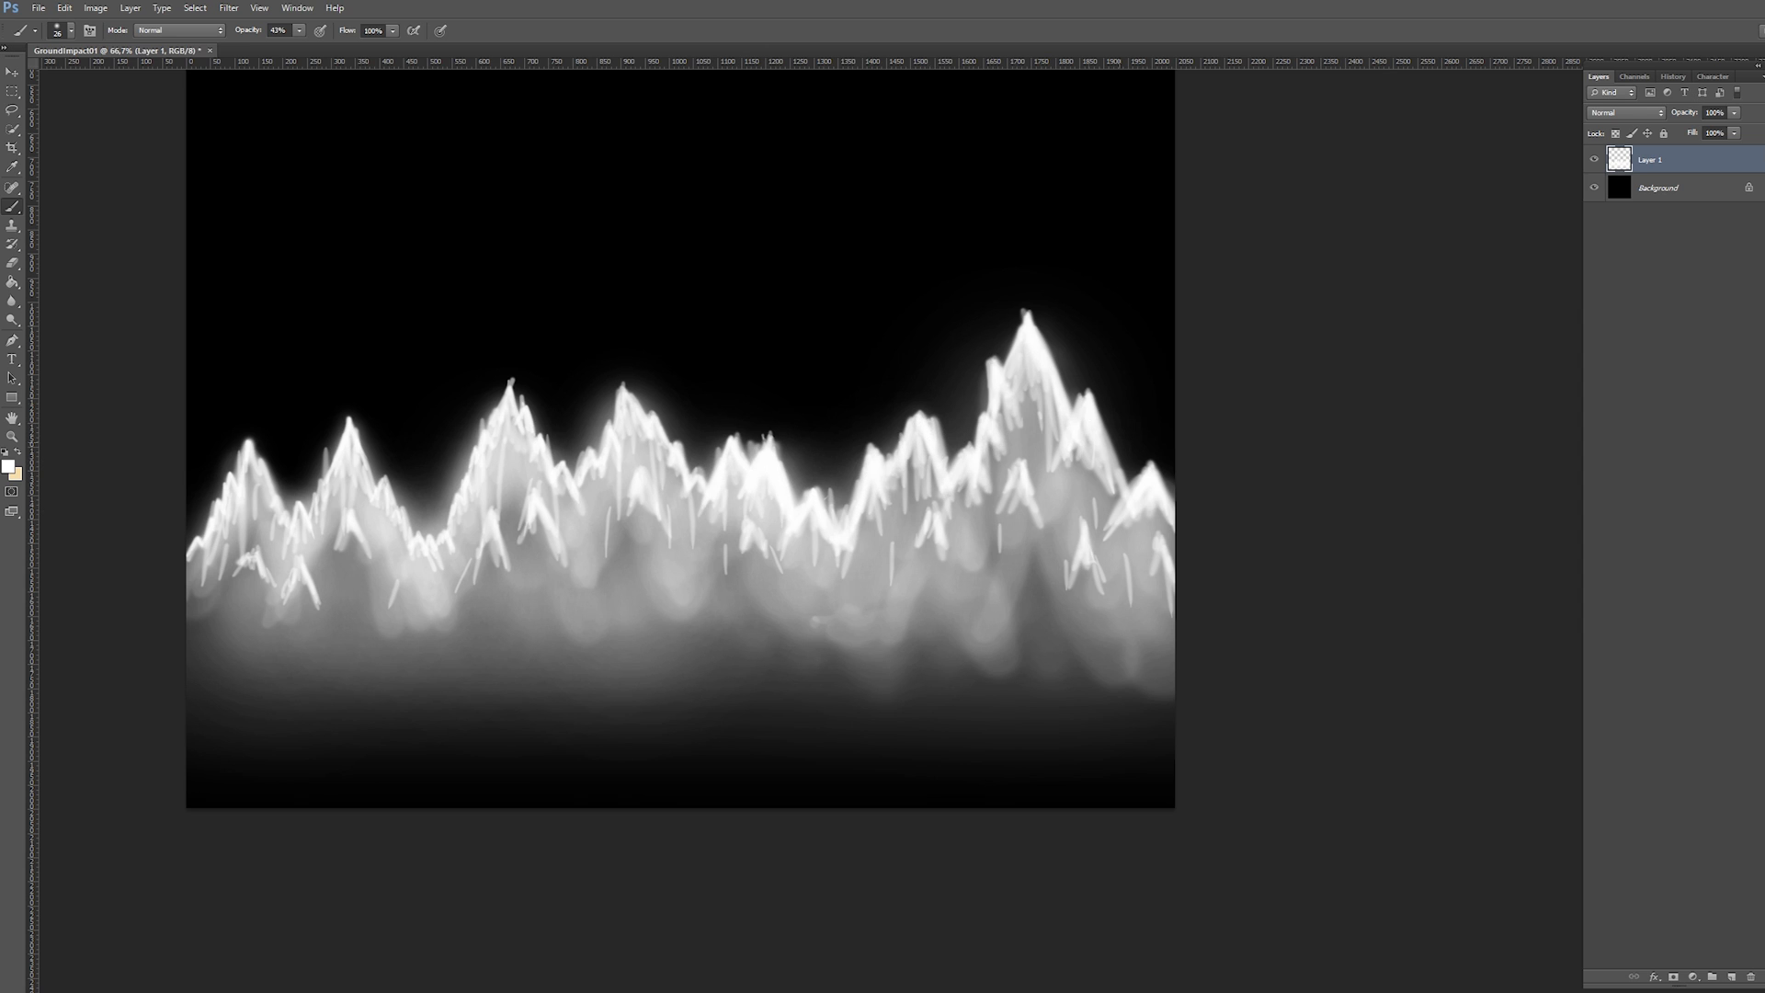
Step: Offset Layer 1 horizontally by -777 pixels with Wrap Around to bring the tiling seam inside the canvas
key("ctrl+minus")
key("ctrl+minus")
left_click(228, 8)
mouse_move(276, 264)
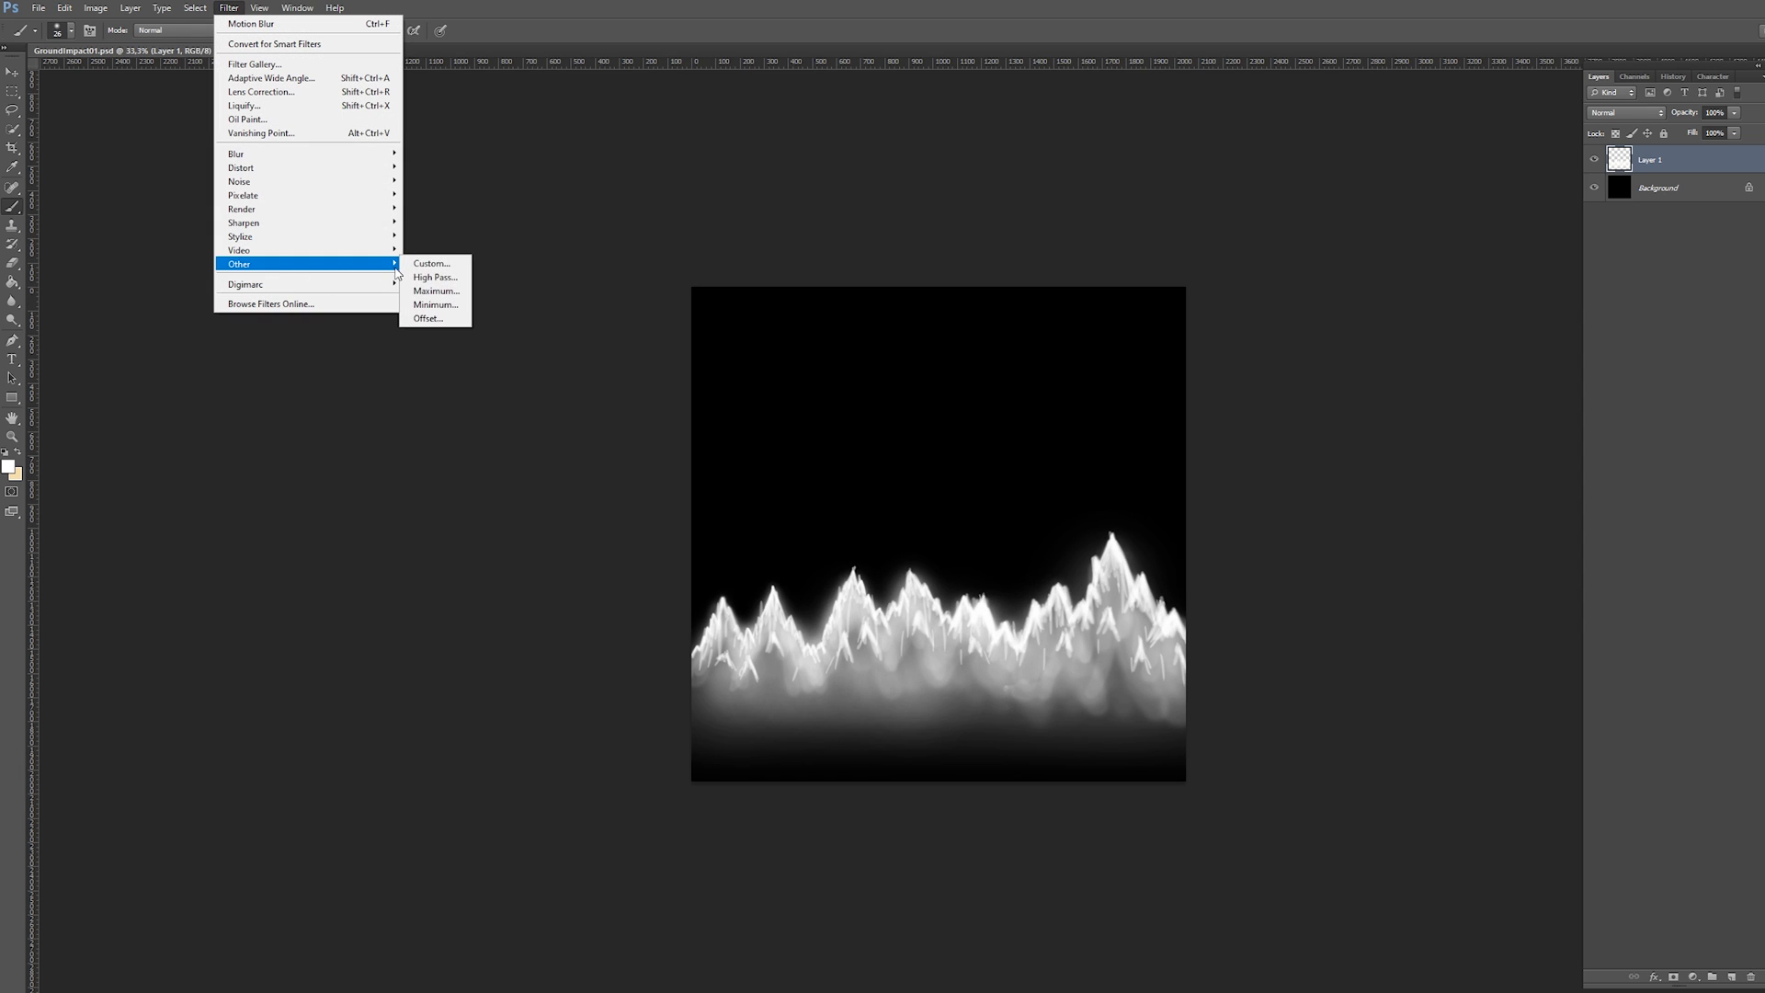
left_click(429, 319)
left_click_drag(848, 328, 873, 328)
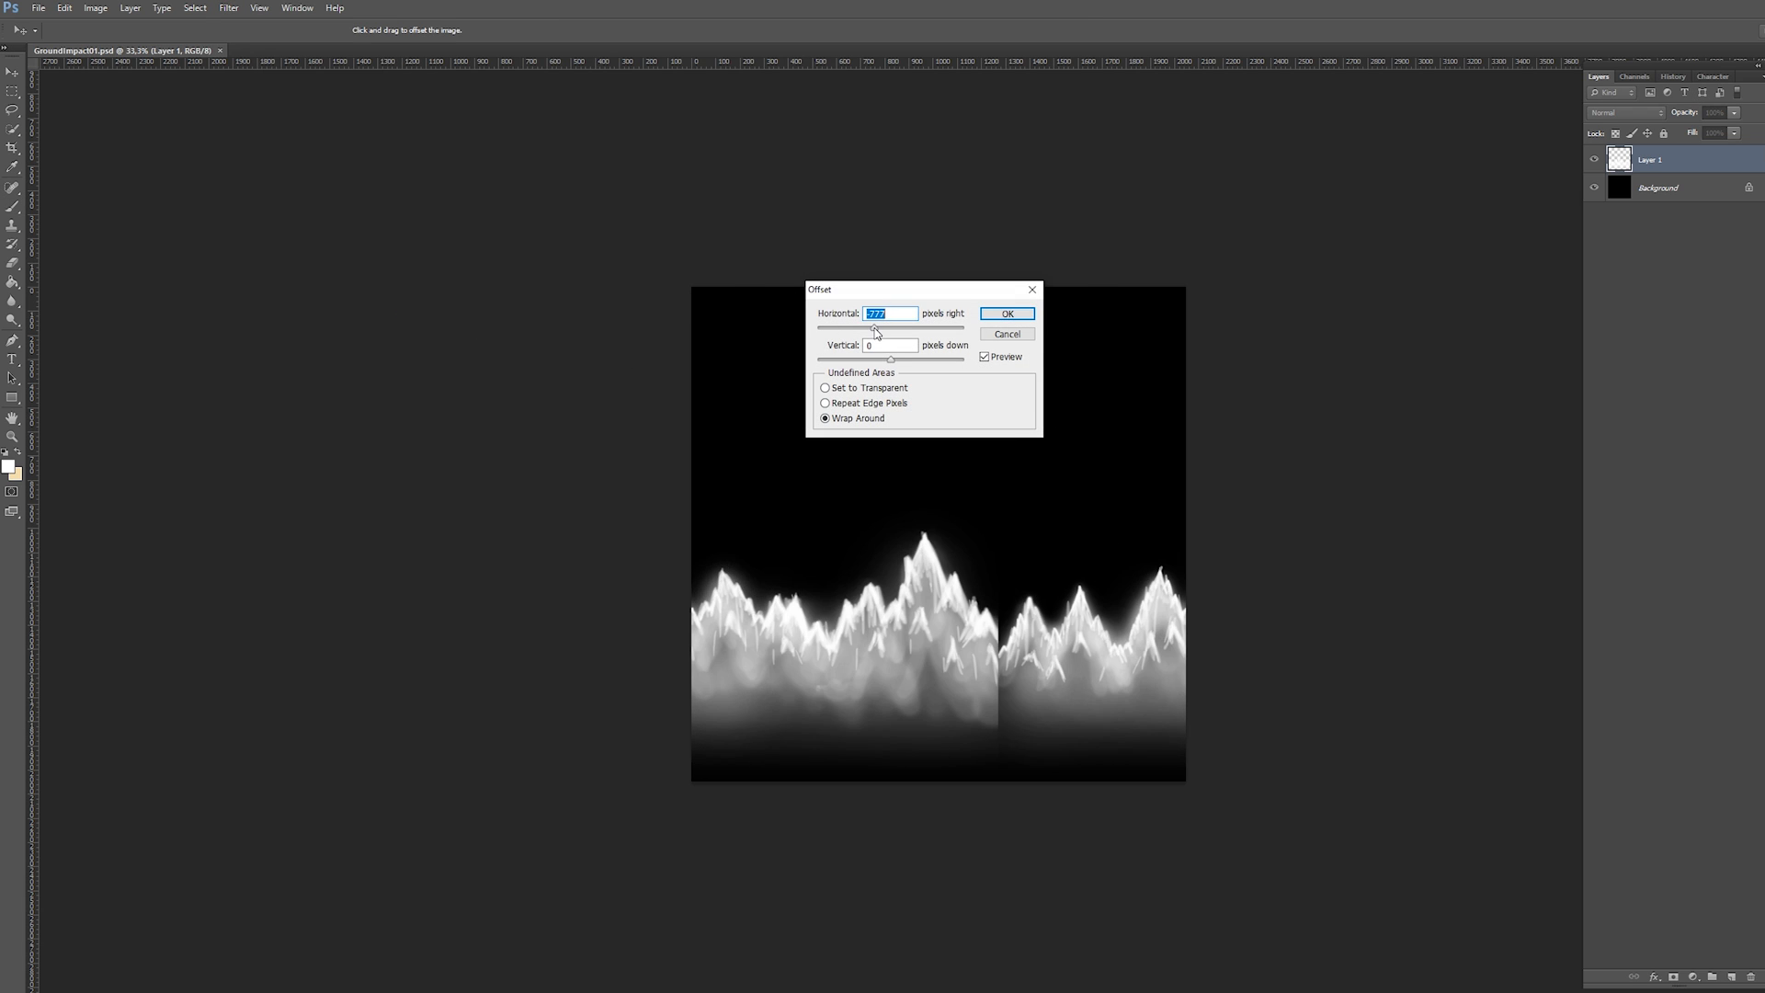
left_click(1007, 313)
Step: Smudge the bright peaks across the vertical seam to join both halves
left_click_drag(968, 568, 1053, 390, "ctrl")
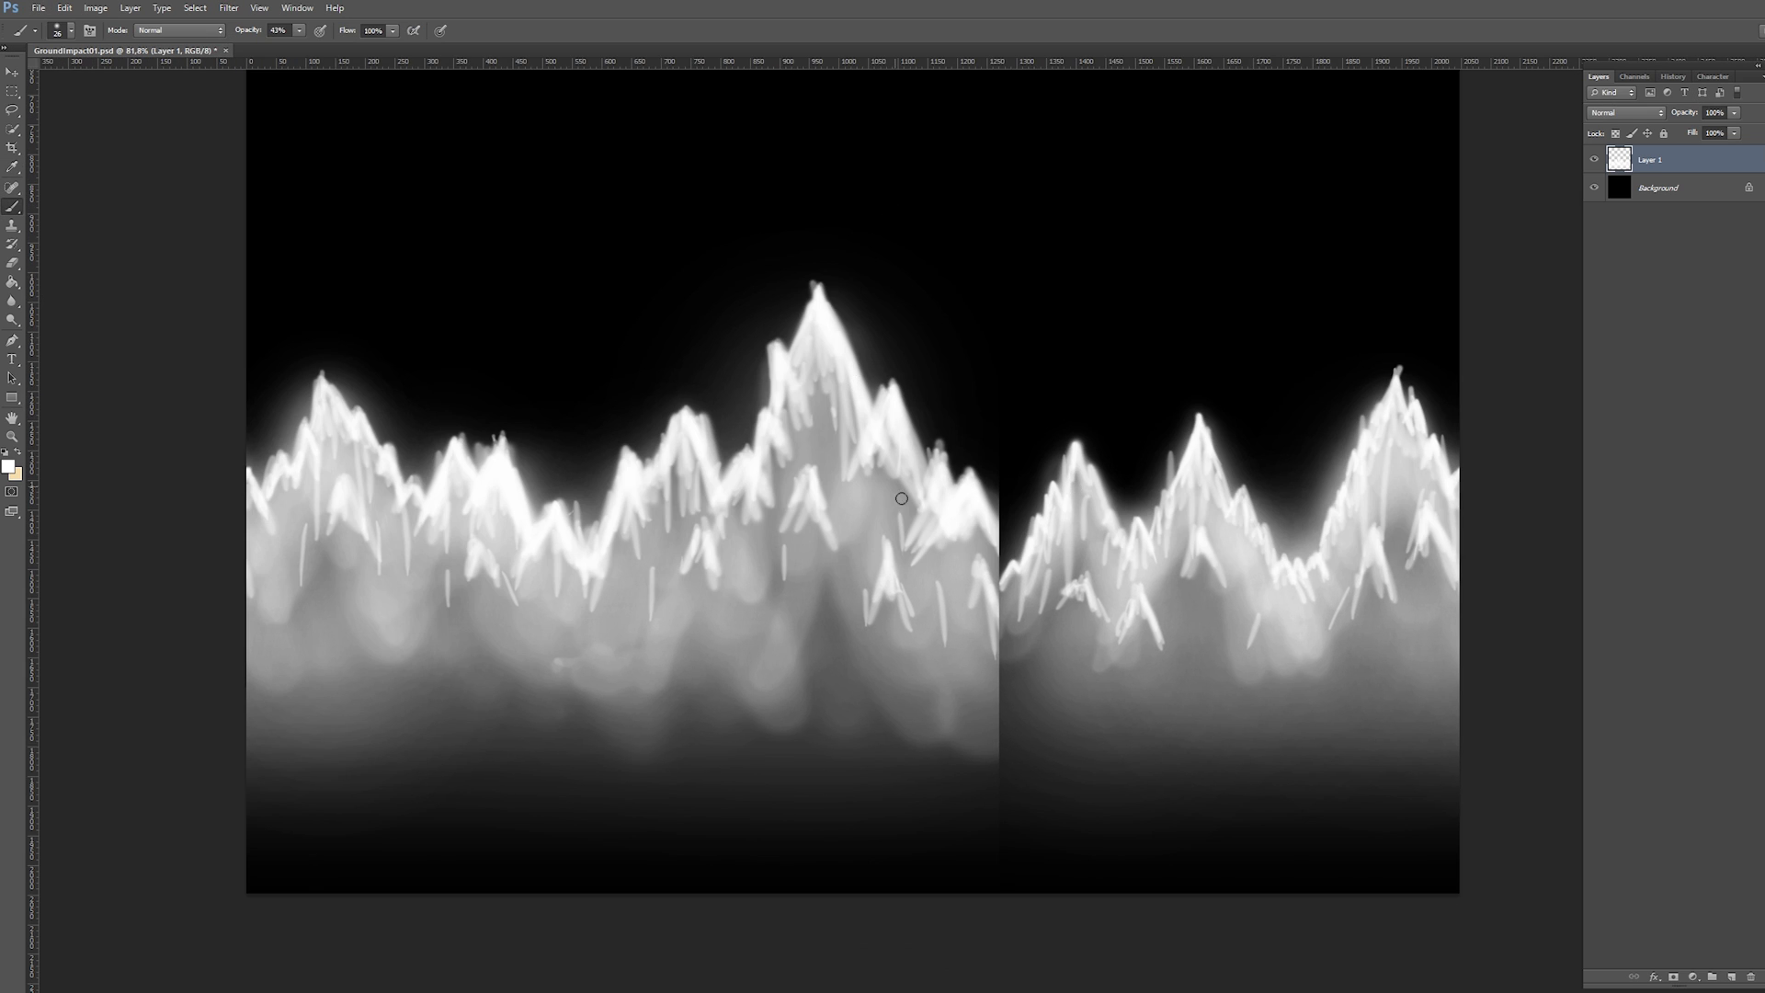
key("ctrl+plus")
mouse_move(978, 496)
left_mouse_down()
mouse_move(876, 350)
mouse_move(890, 432)
mouse_move(907, 391)
mouse_move(815, 526)
mouse_move(809, 471)
left_mouse_up()
key("r")
left_click_drag(814, 533, 812, 478)
left_click_drag(976, 547, 982, 496)
left_click_drag(1095, 515, 1105, 473)
left_click_drag(1130, 501, 1186, 584)
mouse_move(816, 639)
left_mouse_down()
mouse_move(824, 761)
mouse_move(819, 717)
mouse_move(796, 828)
mouse_move(922, 768)
left_mouse_up()
Step: Blend the darker lower part of the seam with the Clone Stamp and a resized Smudge brush
key("bracketright")
key("bracketright")
key("bracketright")
key("s")
left_click(1101, 701, "alt")
left_click_drag(930, 708, 940, 777)
left_click(942, 831, "alt")
left_click(1068, 861, "alt")
key("r")
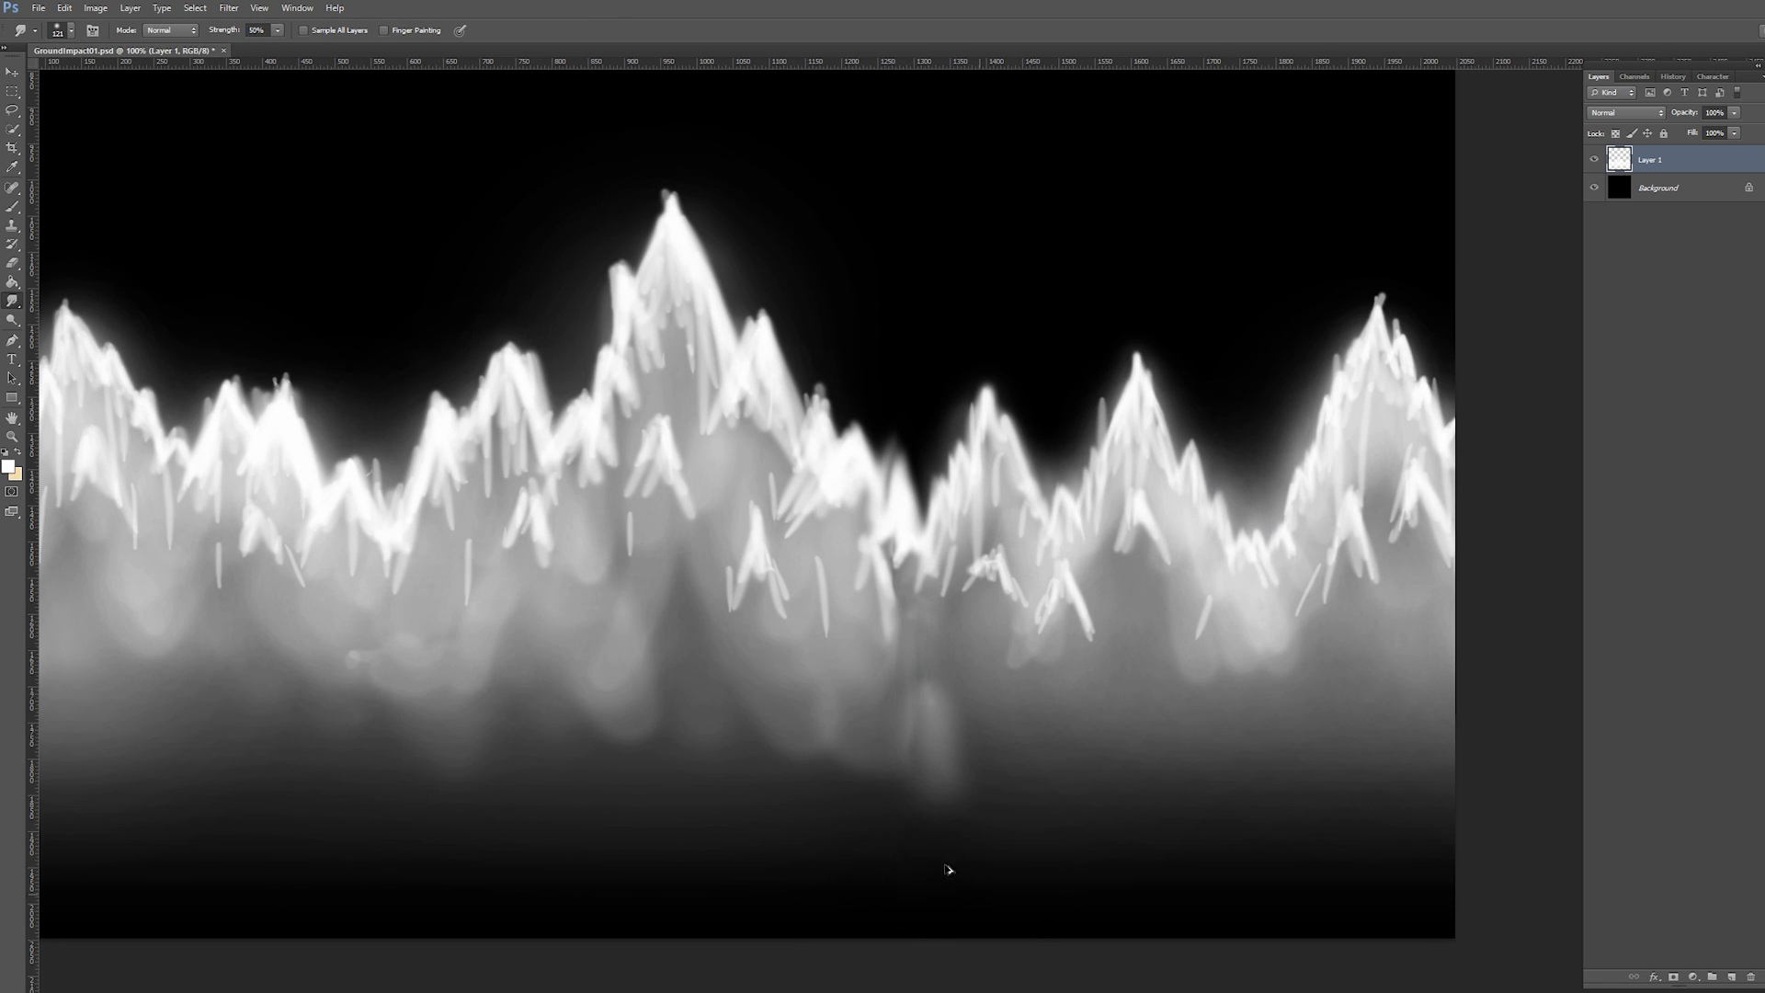
right_click_drag(940, 719, 922, 719, "alt")
key("ctrl+minus")
key("ctrl+minus")
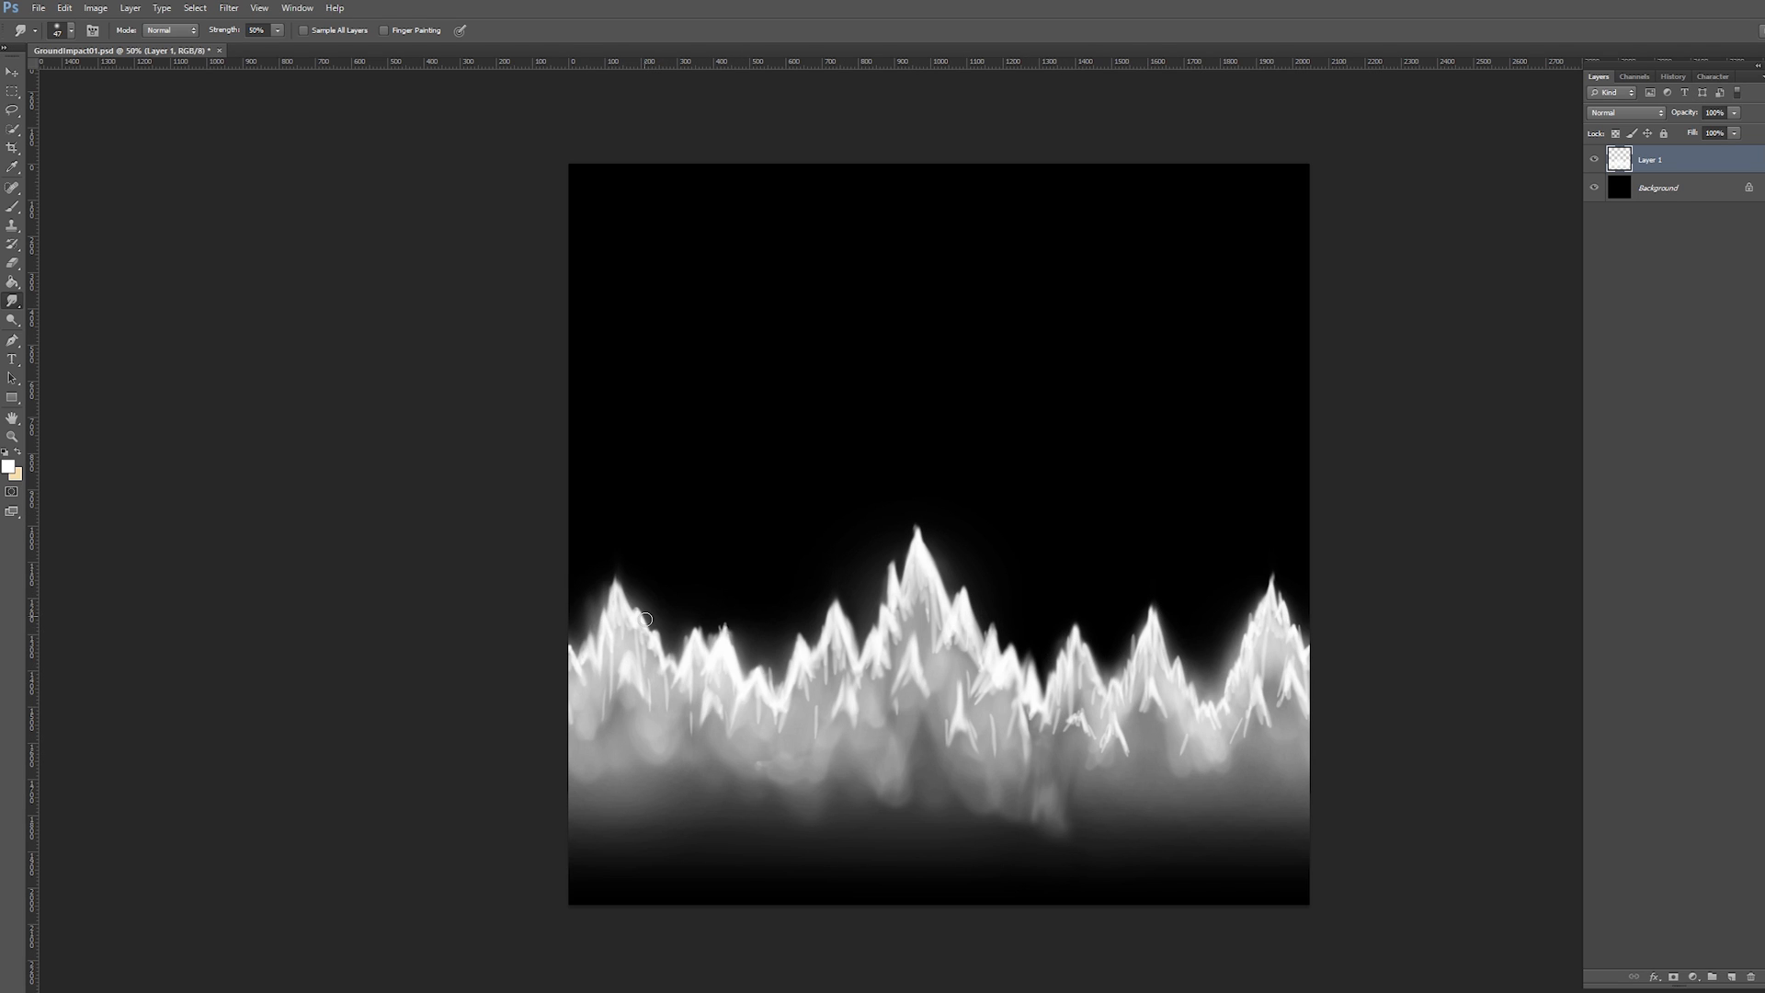
Step: Duplicate Layer 1 and apply a Motion Blur to the copy with a -90° angle and a 60-pixel distance
key("ctrl+j")
left_click(229, 7)
mouse_move(285, 154)
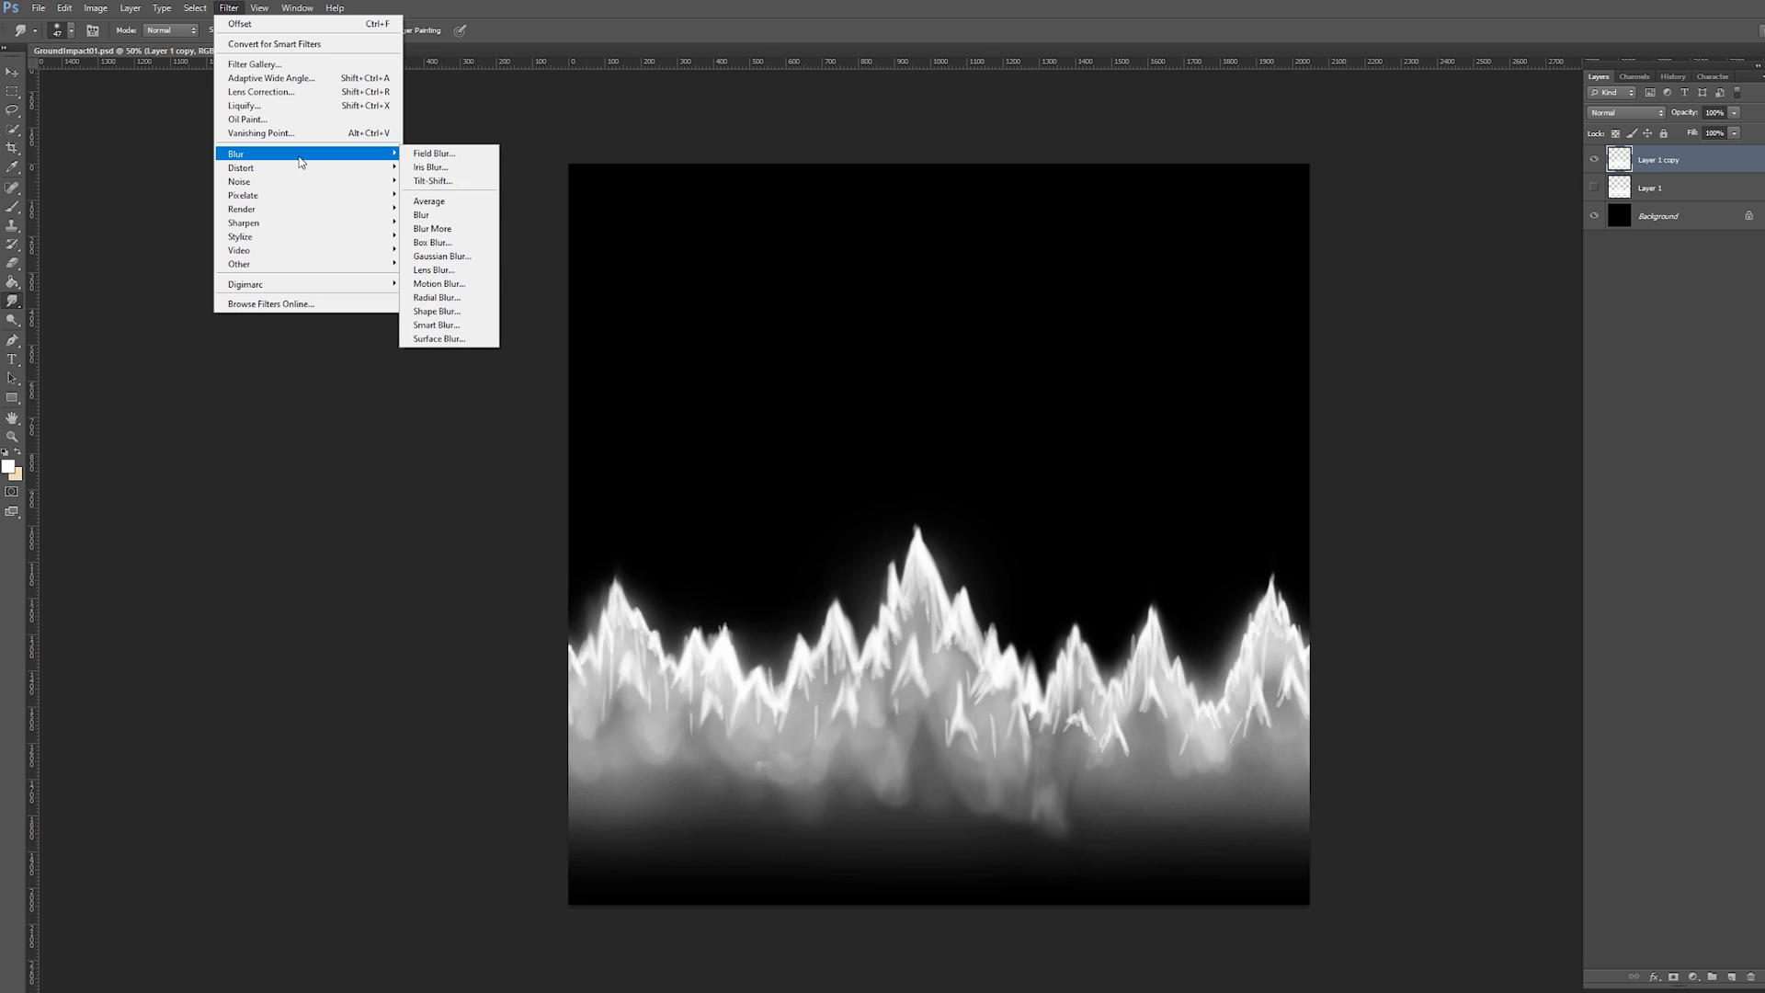
left_click(448, 283)
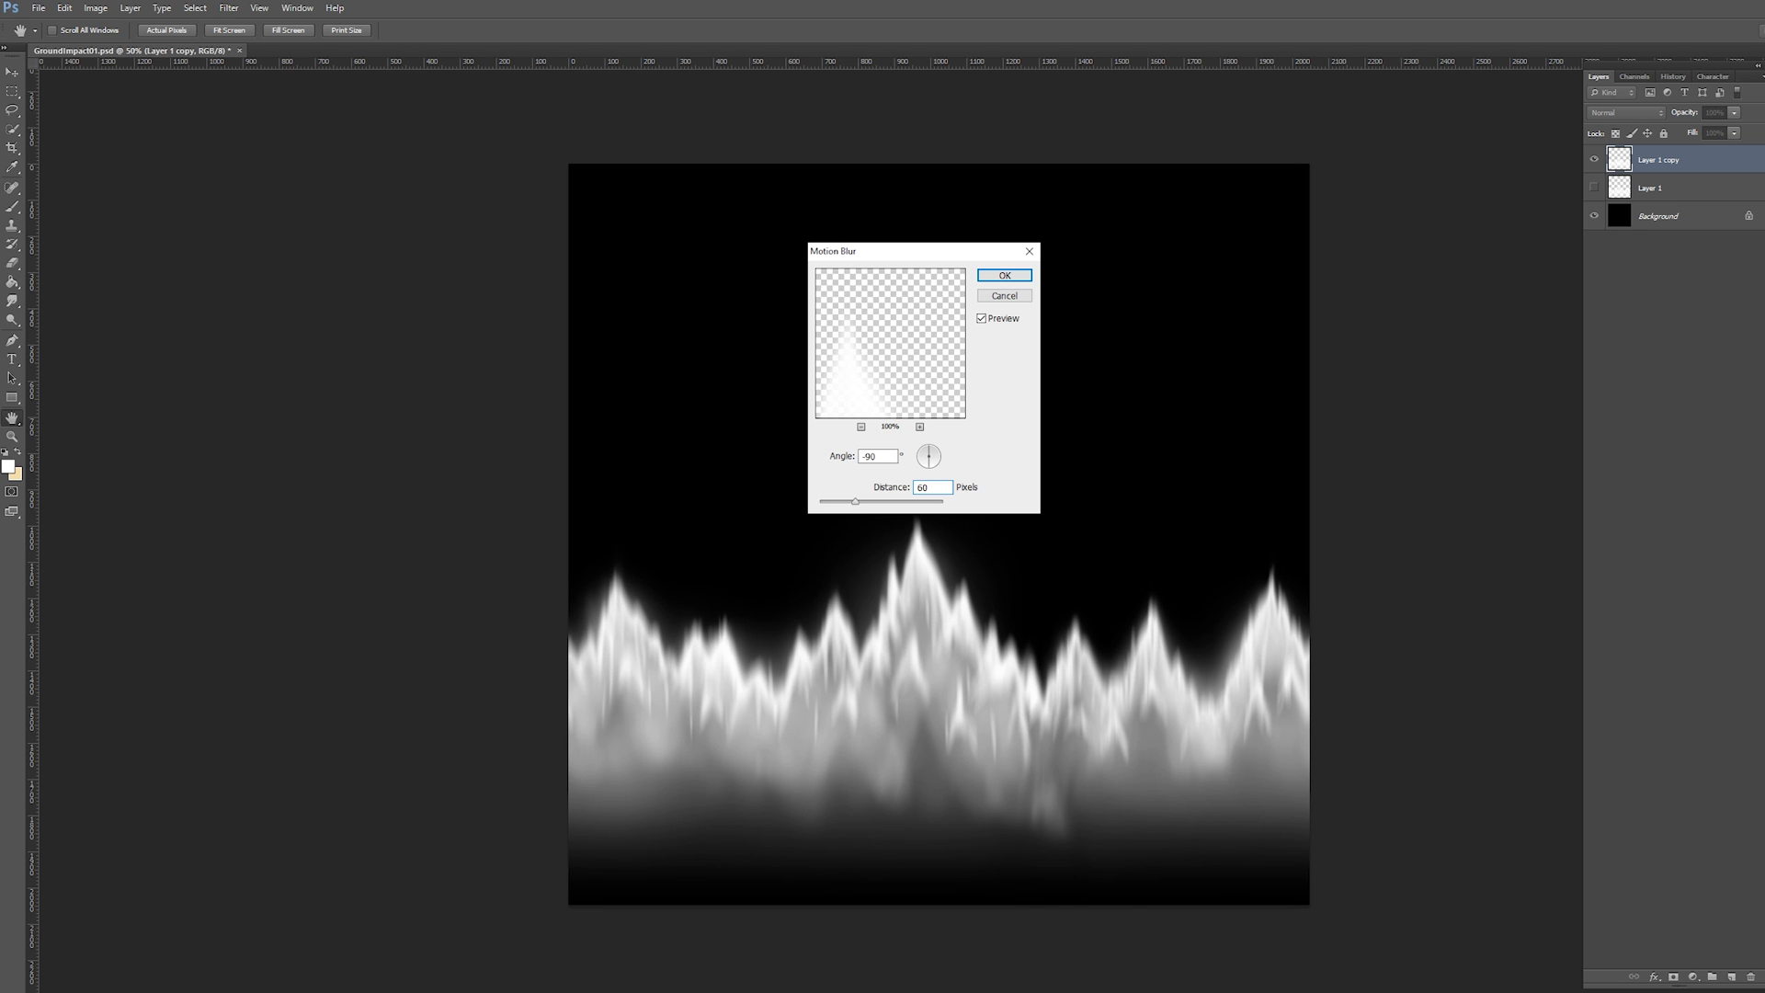
key("Return")
scroll(831, 450, "down", 5, "alt")
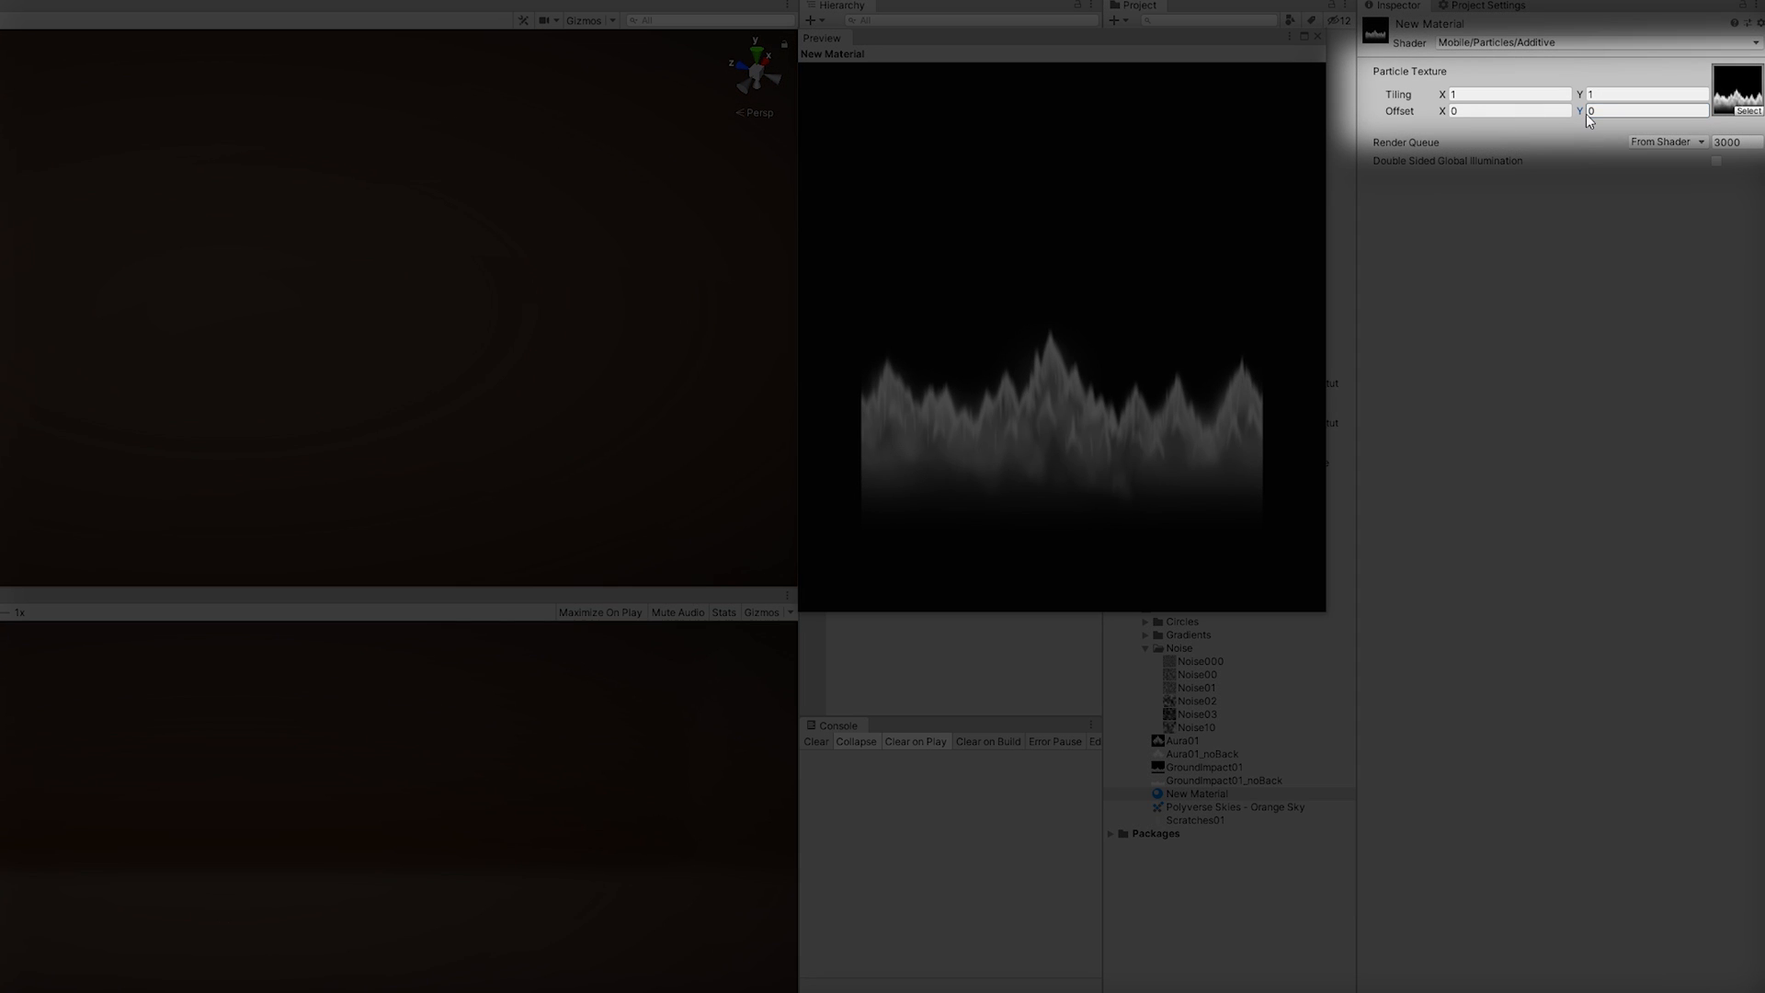
Step: Switch to Unity and shift the Y offset of New Material's particle texture, moving the peaks upward in the preview
left_click_drag(1584, 118, 1414, 116)
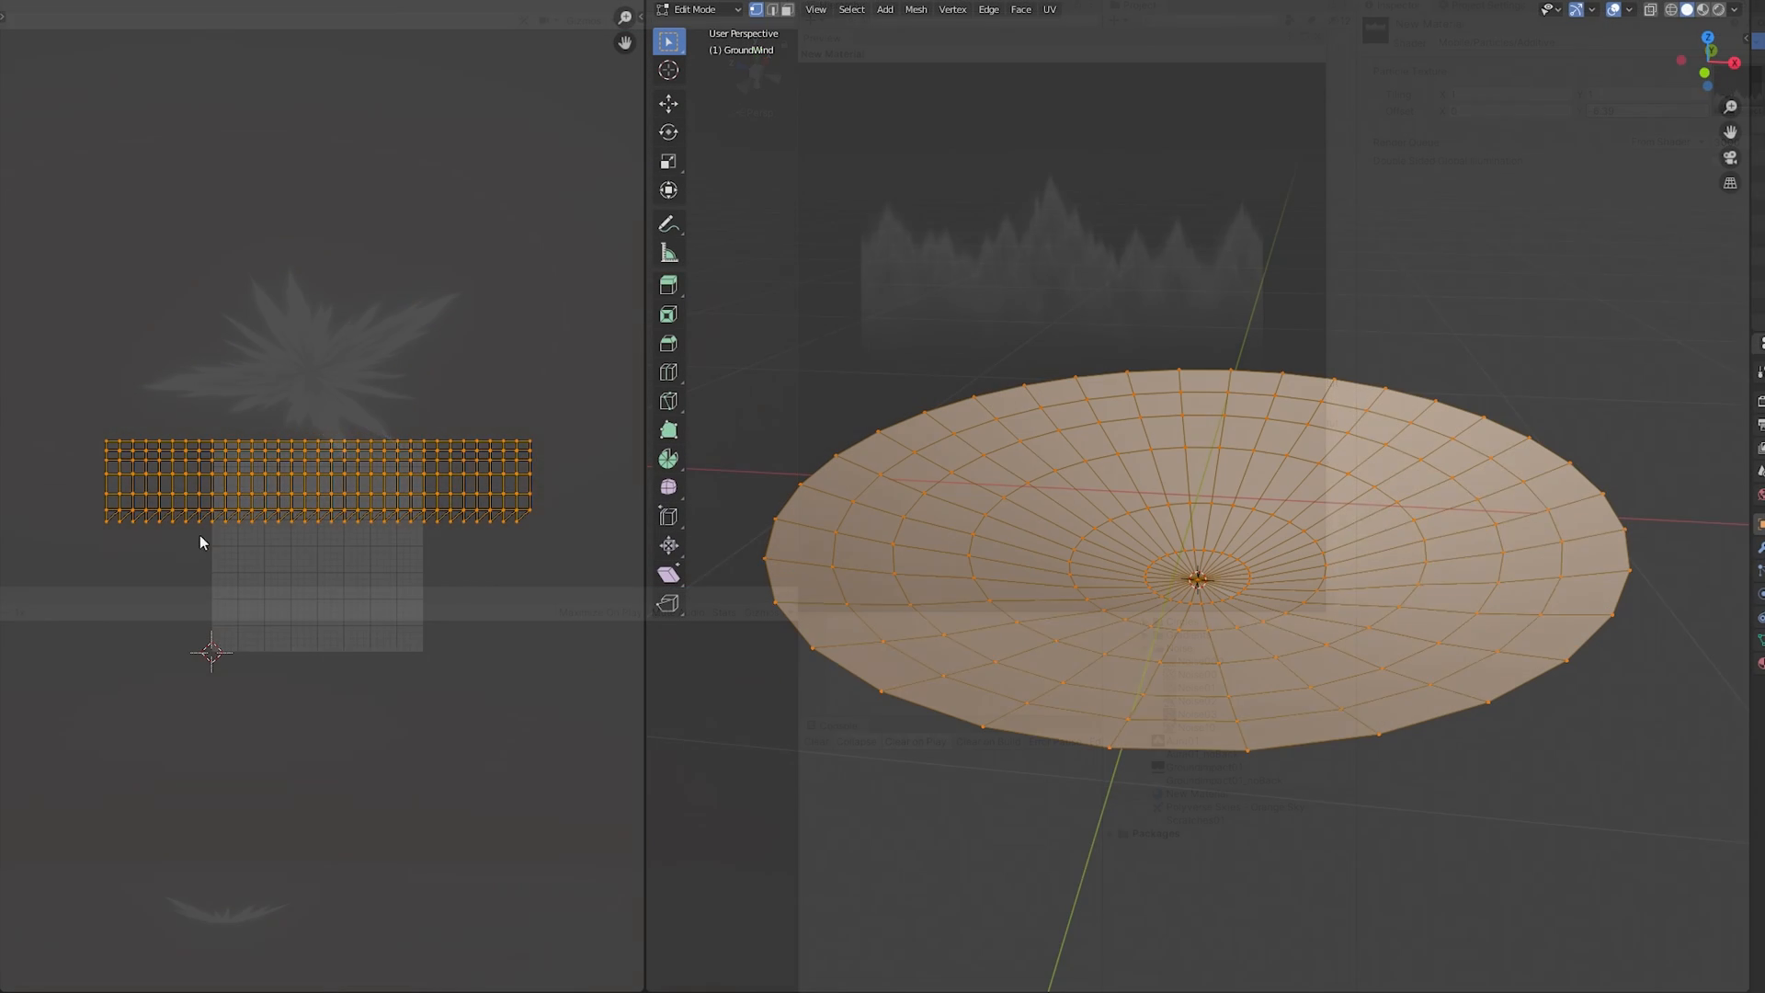
Step: Switch to Blender and widen the UV editor to view the whole GroundWind UV layout
scroll(221, 533, "up", 2)
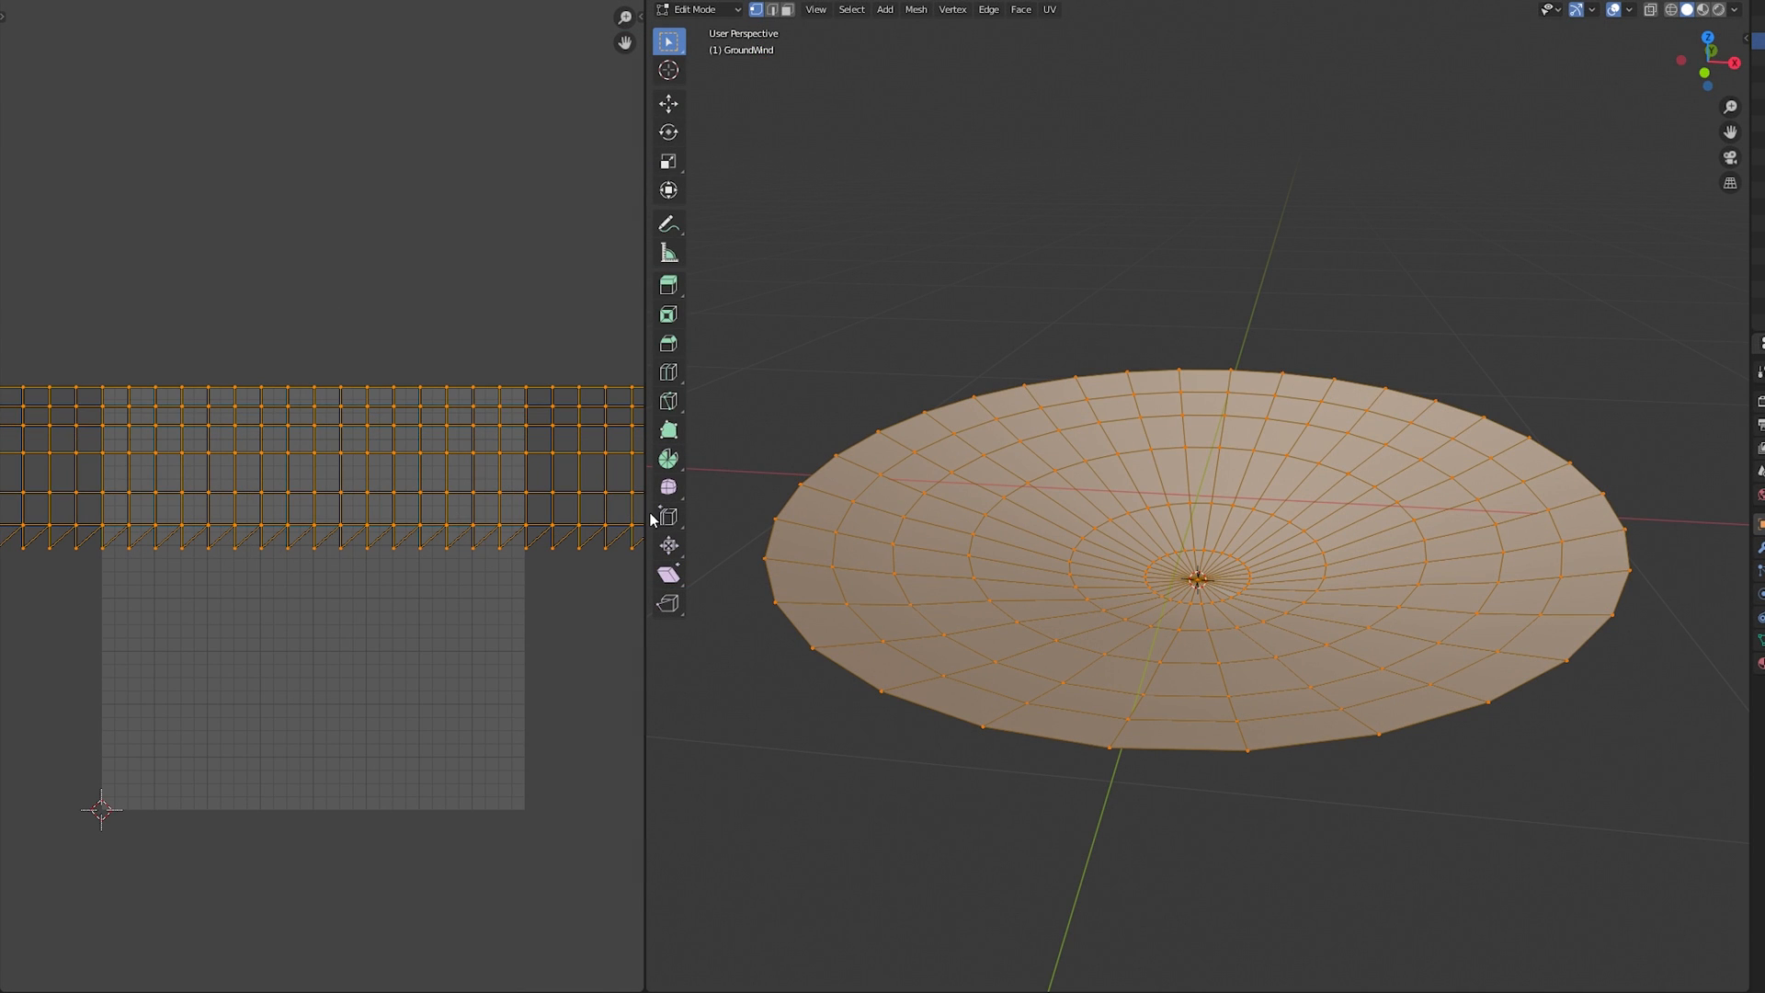
left_click_drag(645, 515, 897, 516)
scroll(571, 539, "down", 1)
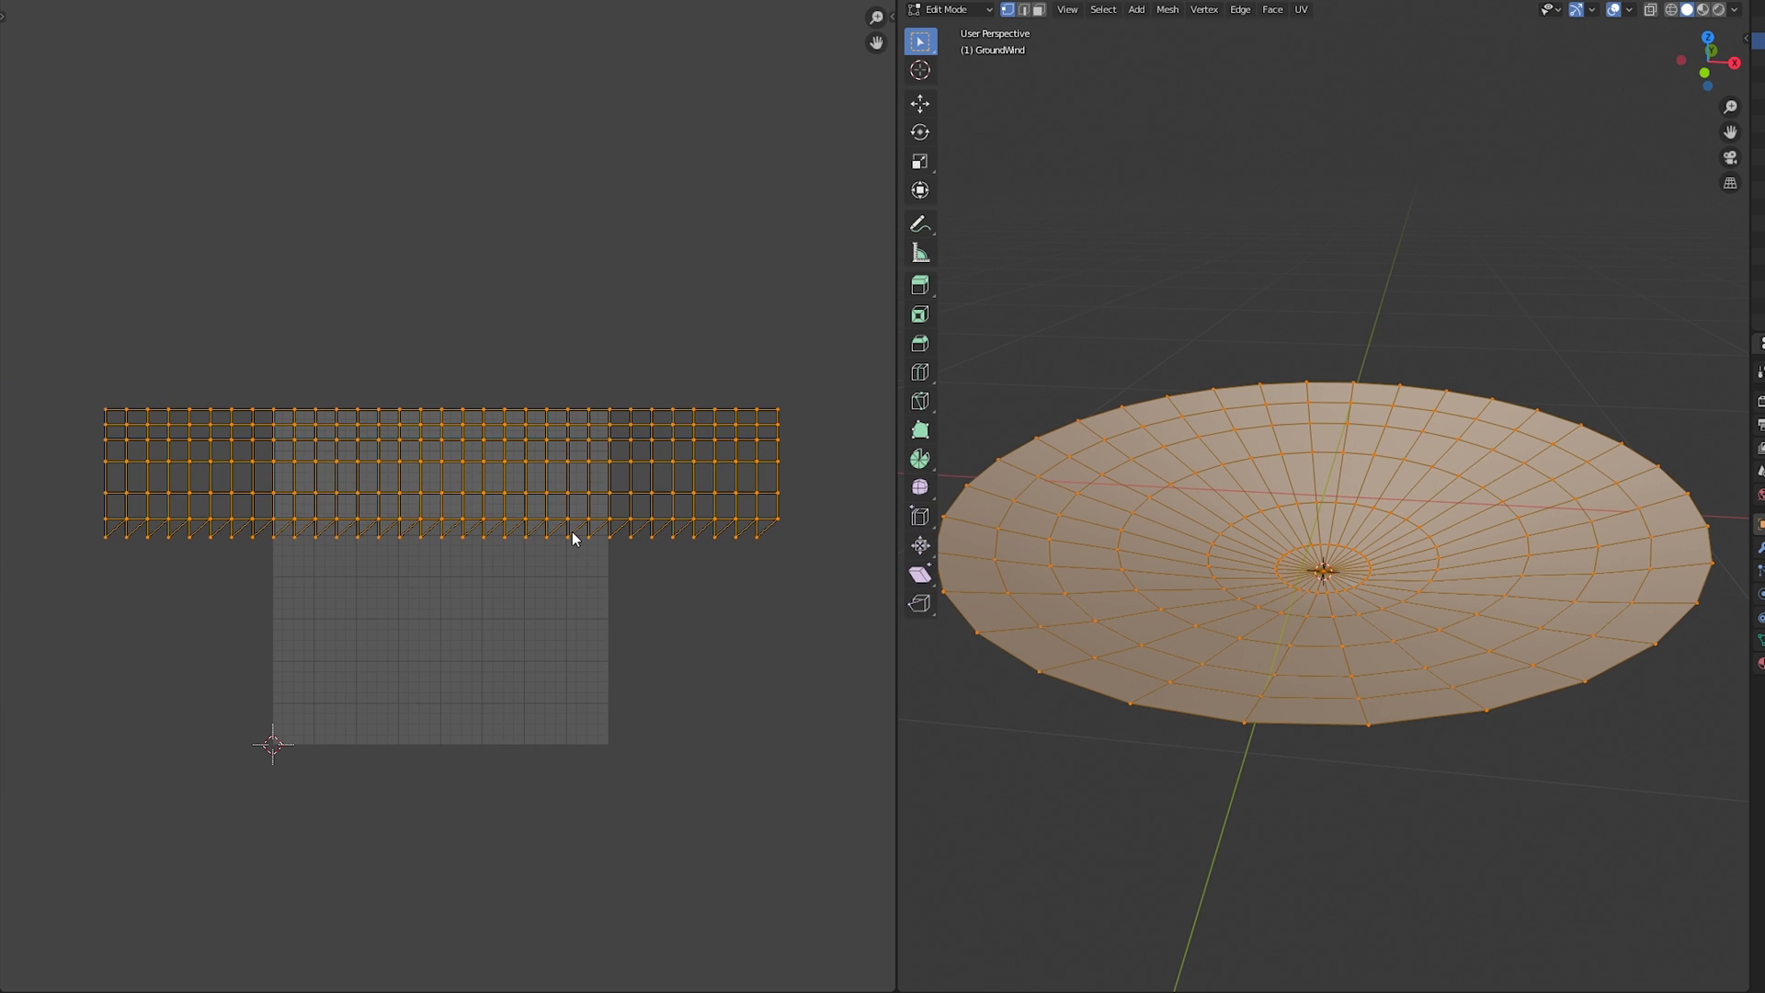
Step: Switch to Unity and shift the Y offset of New Material's particle texture to about -6.39
middle_click_drag(467, 555, 500, 473)
scroll(496, 471, "up", 1)
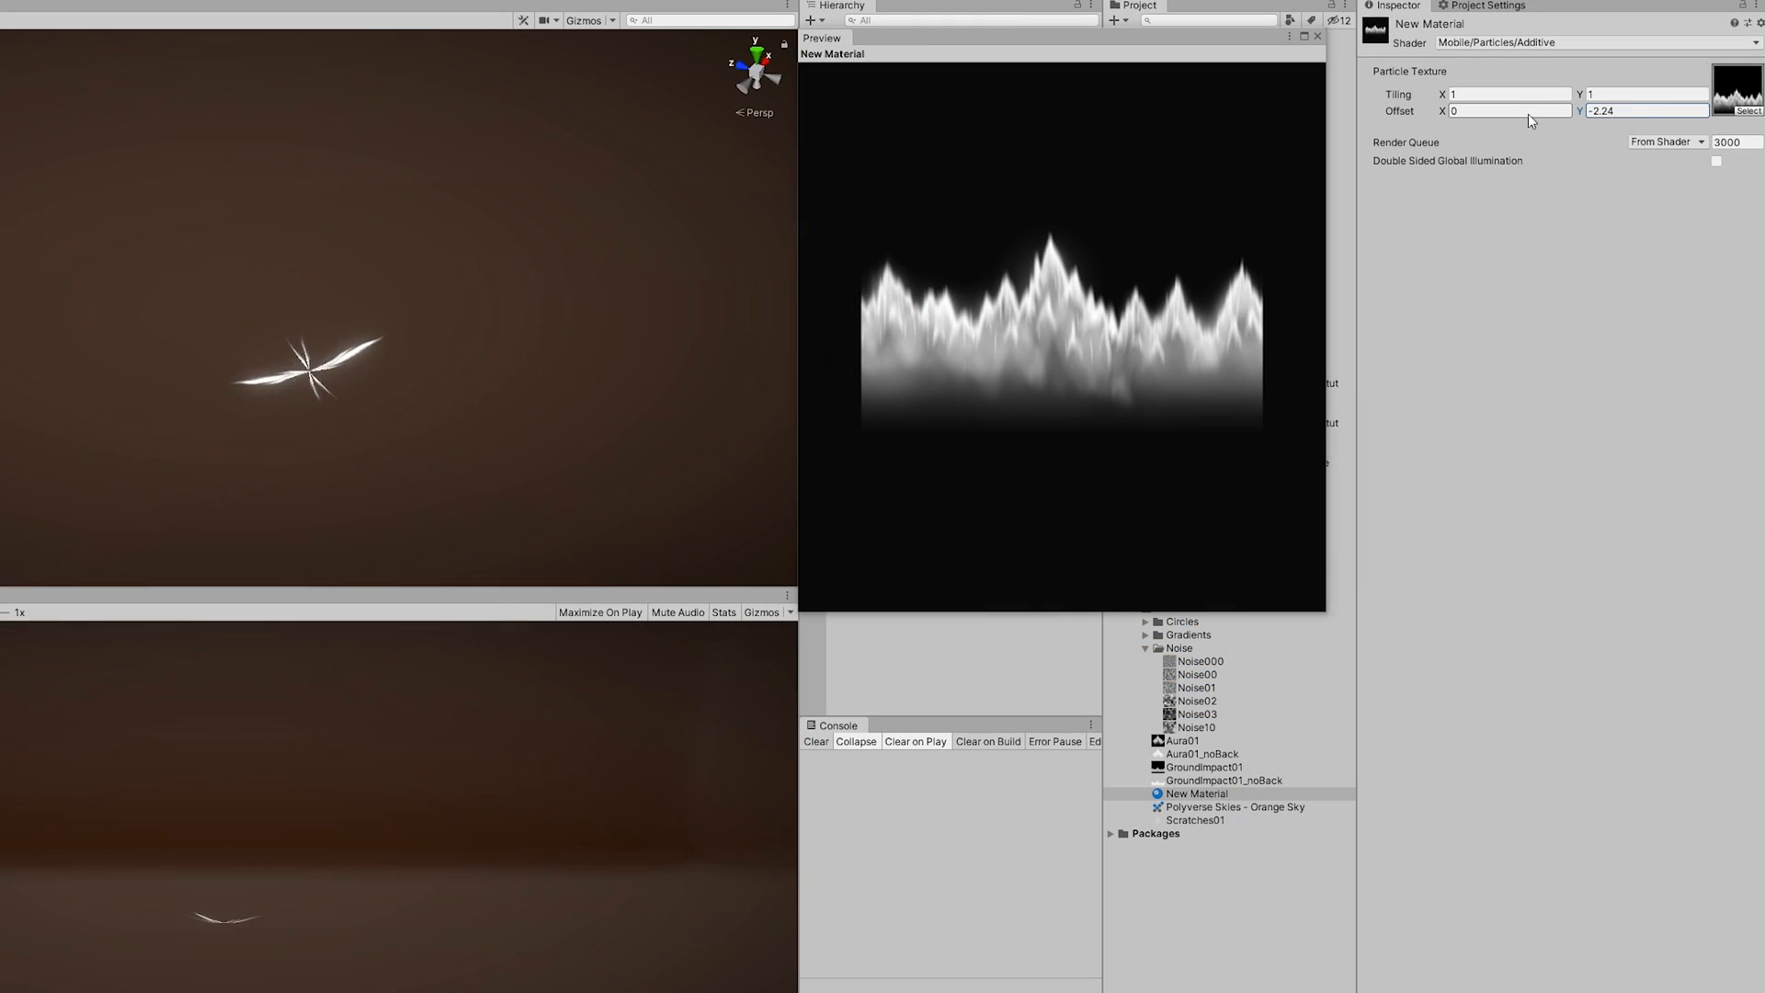
left_click_drag(1519, 114, 1458, 120)
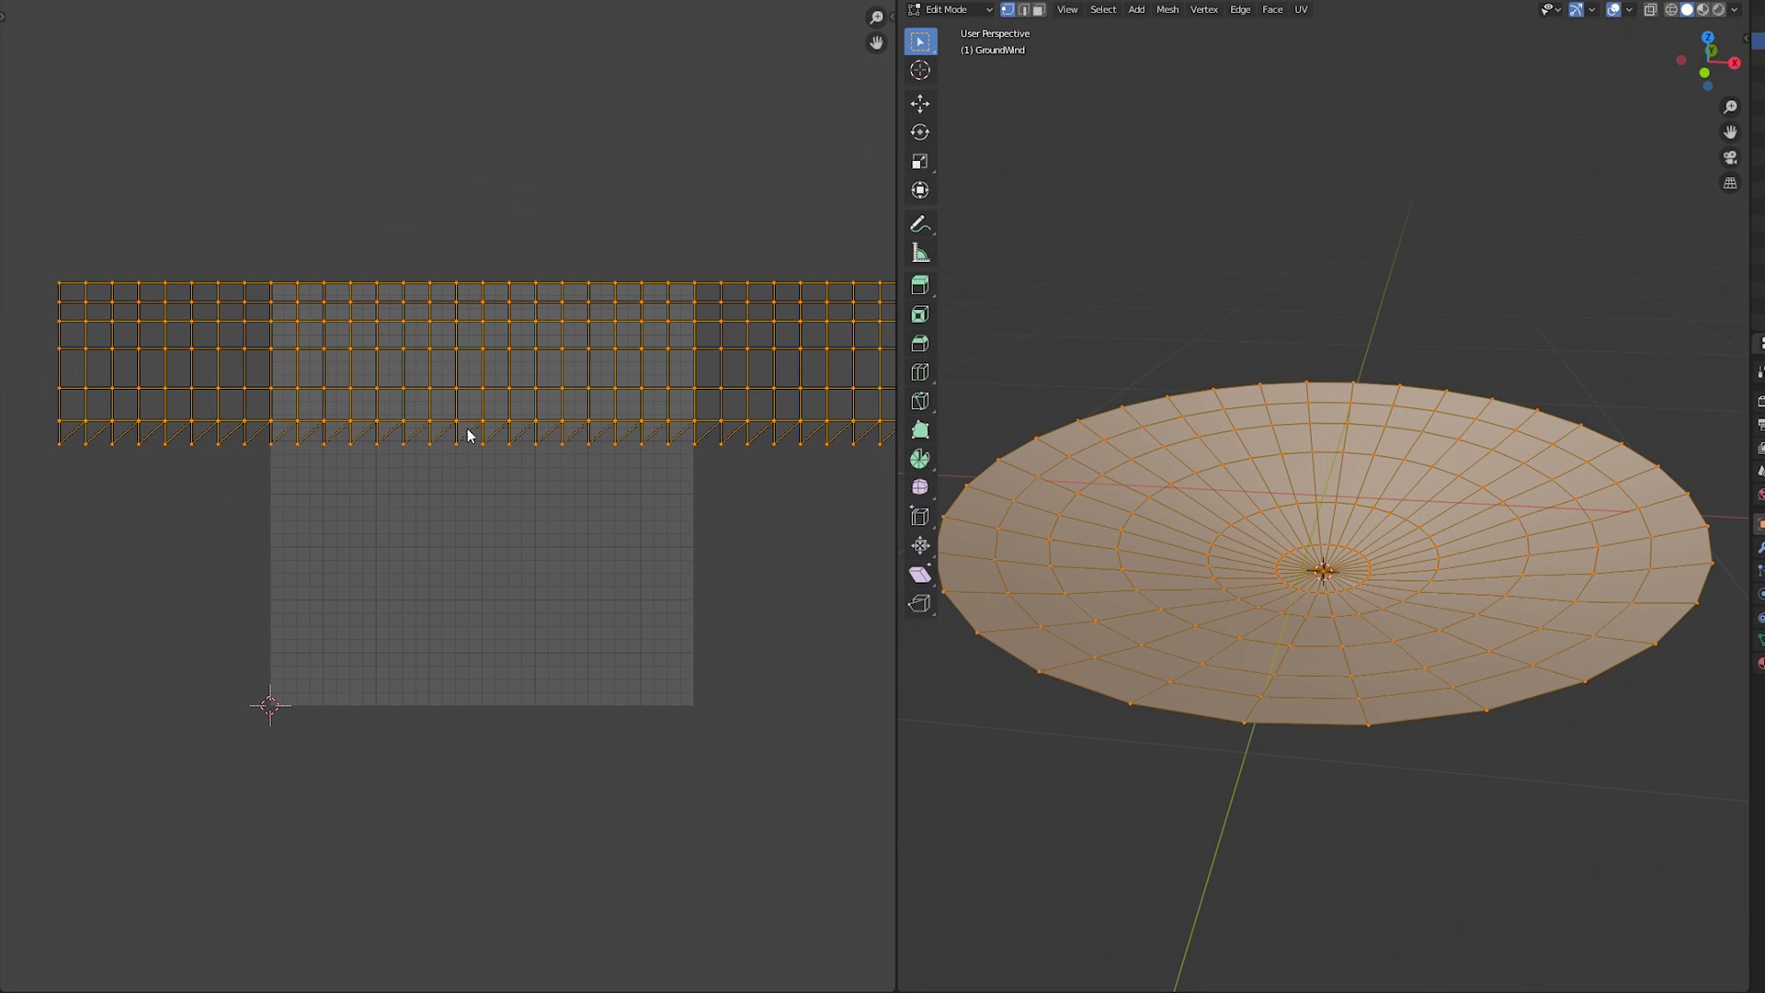
Step: Switch to Blender and scale the whole GroundWind UV layout by 0.5 along X
scroll(467, 494, "down", 1)
type("sx.5")
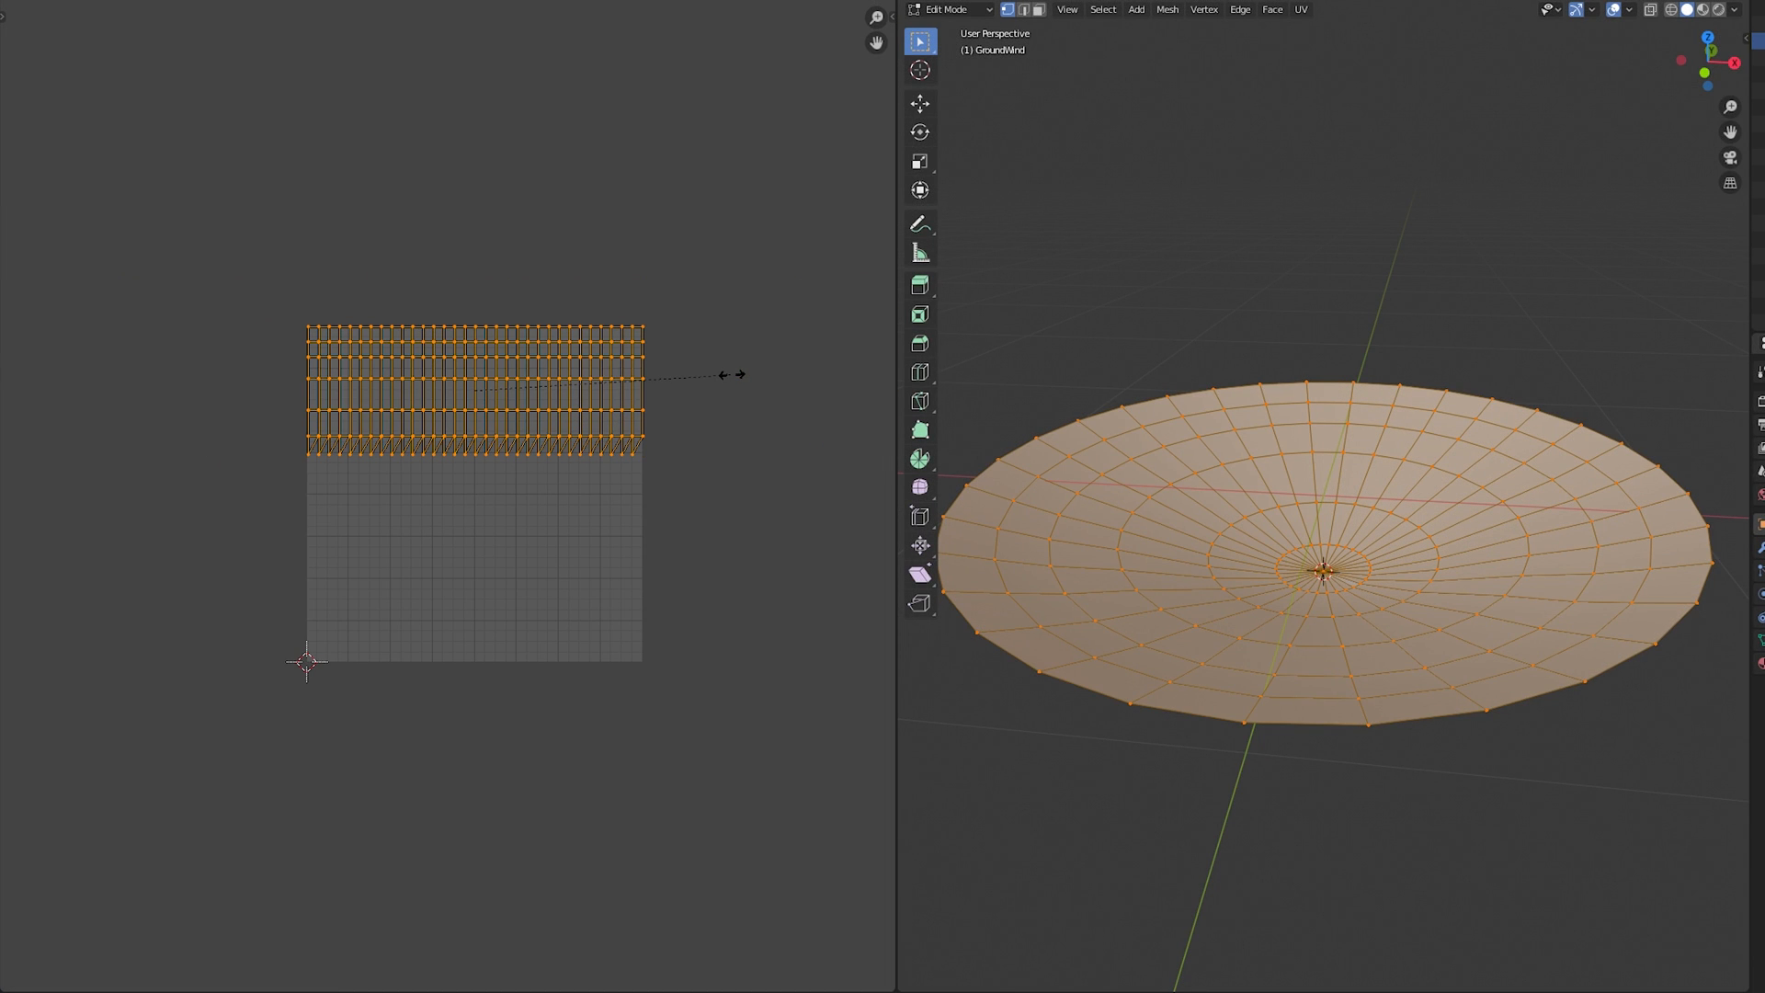
key("Return")
scroll(654, 399, "up", 1)
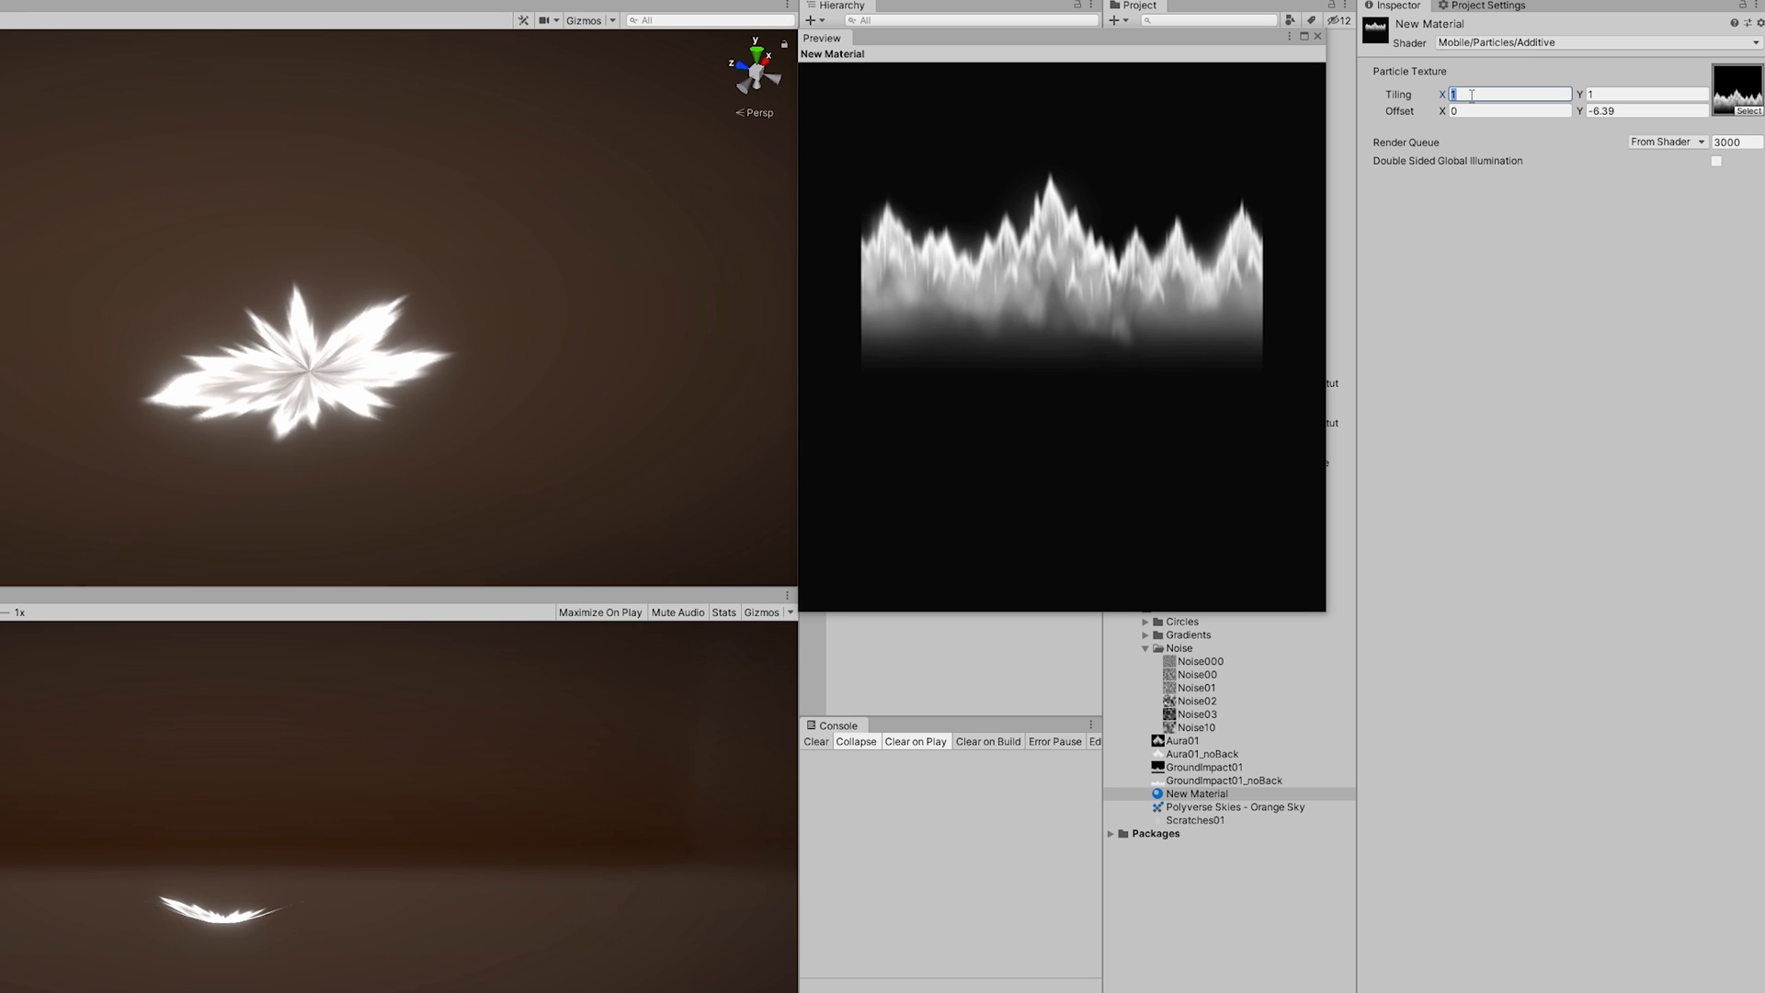
Step: Switch to Unity and try X tiling values of 2, 3 and 4 on New Material's particle texture
type("2")
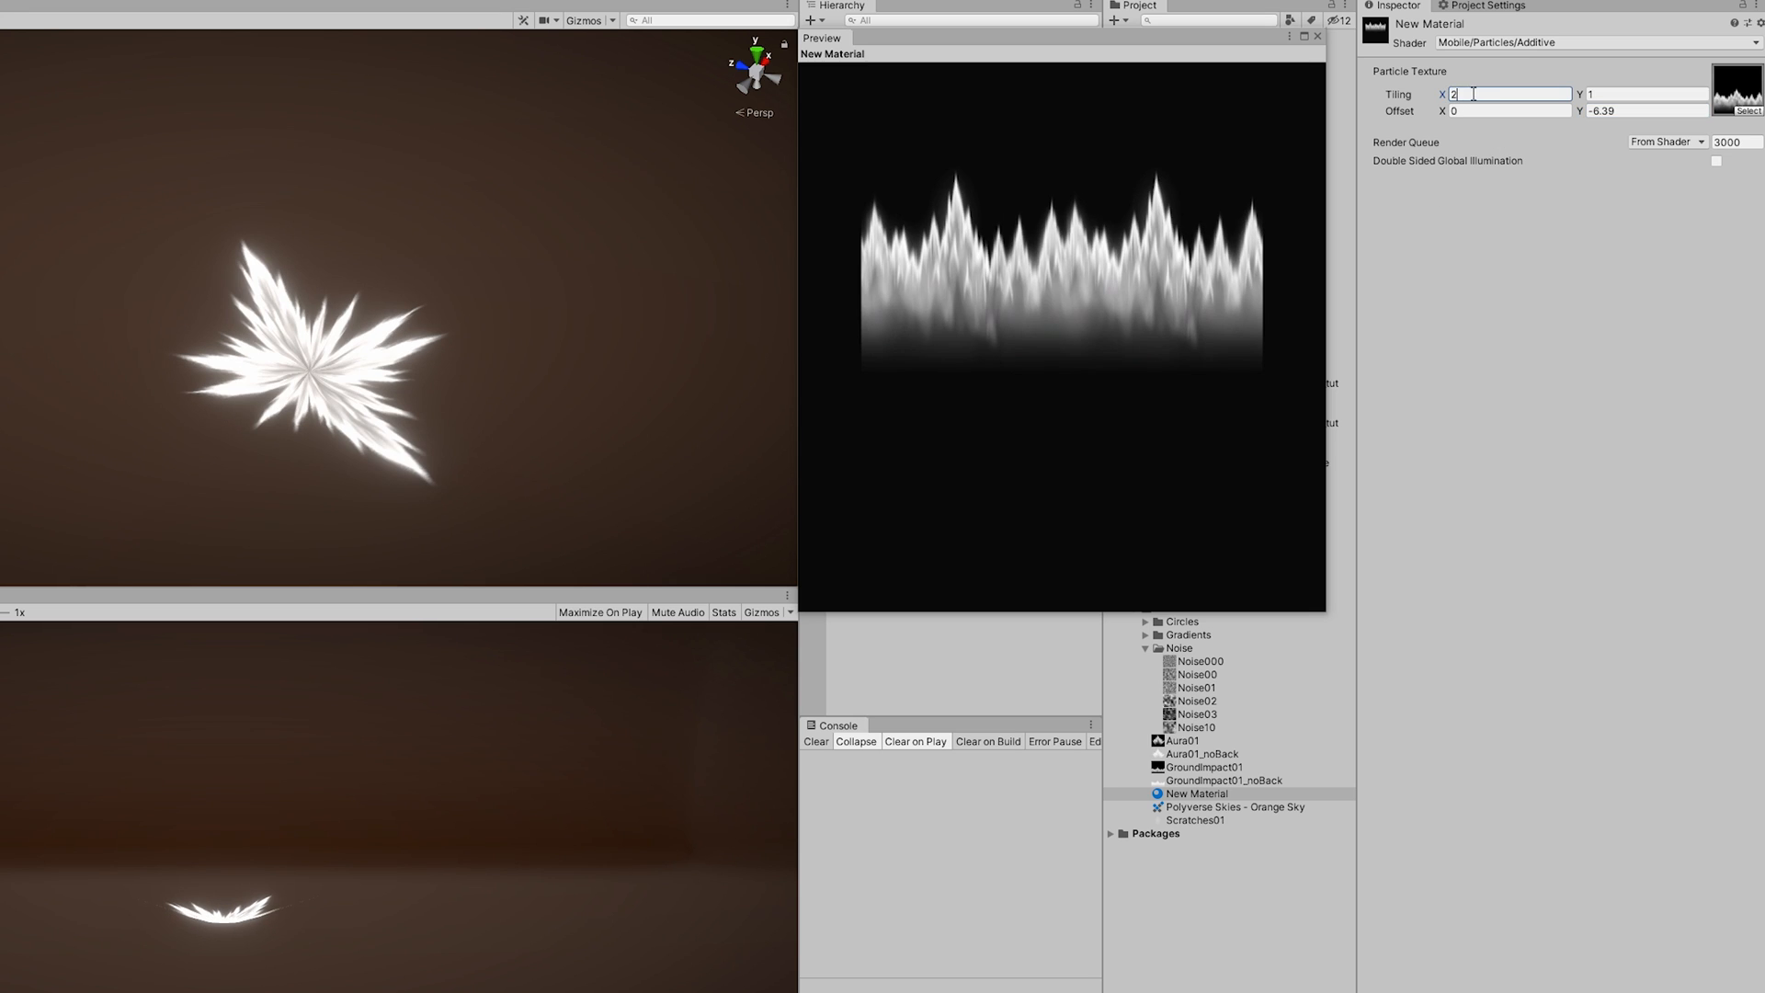
type("34")
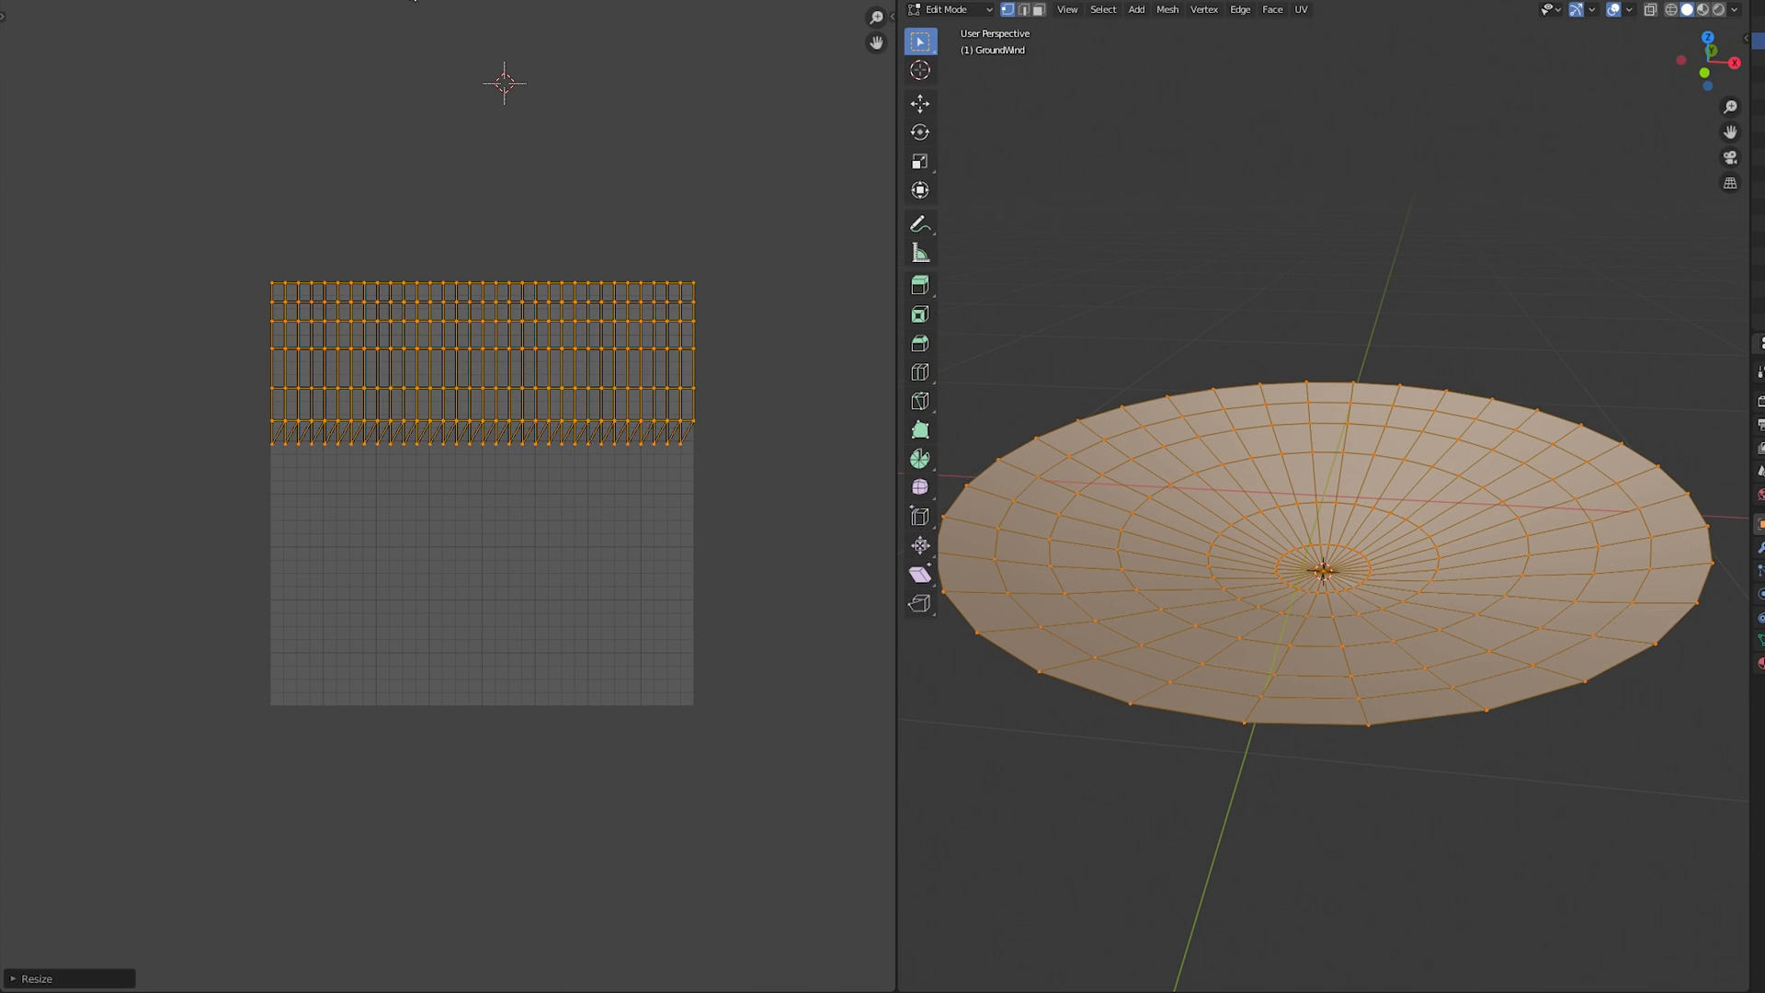
right_click(413, 2)
left_click(295, 75)
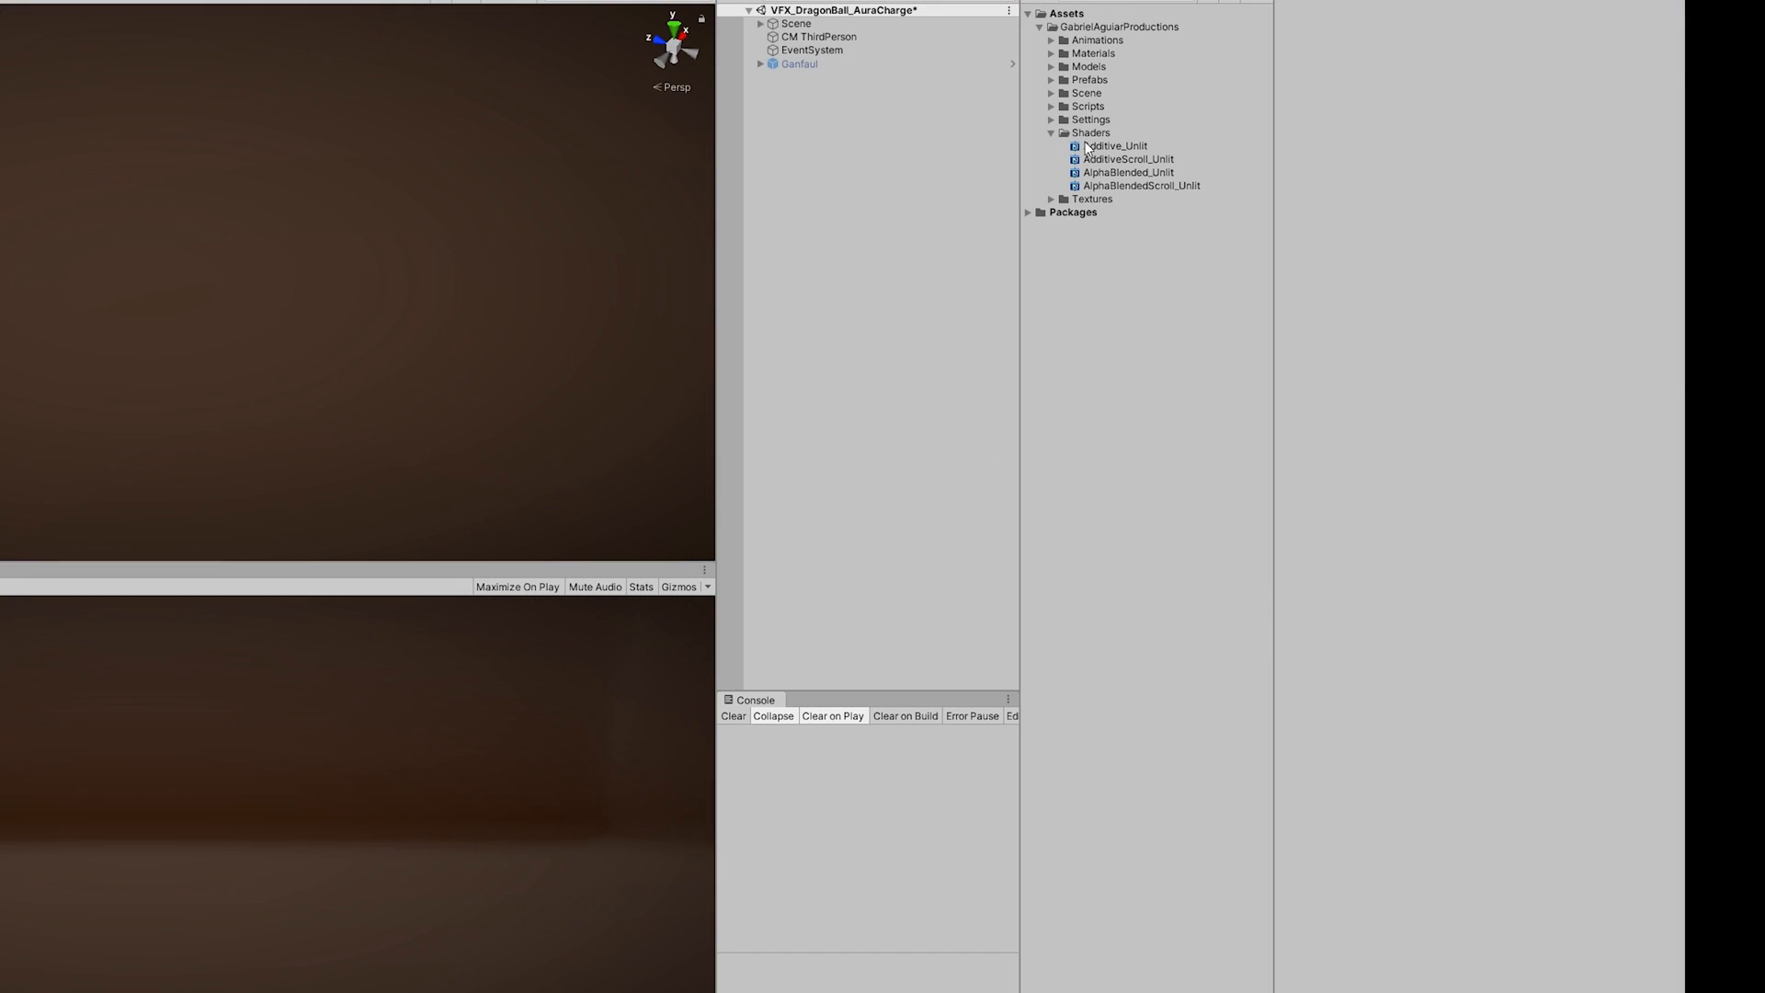
Step: Create an Unlit Graph shader named AdditiveScroll_Unlit_tut in Unity's Shaders folder
left_click(1088, 147)
right_click(1090, 132)
mouse_move(1195, 144)
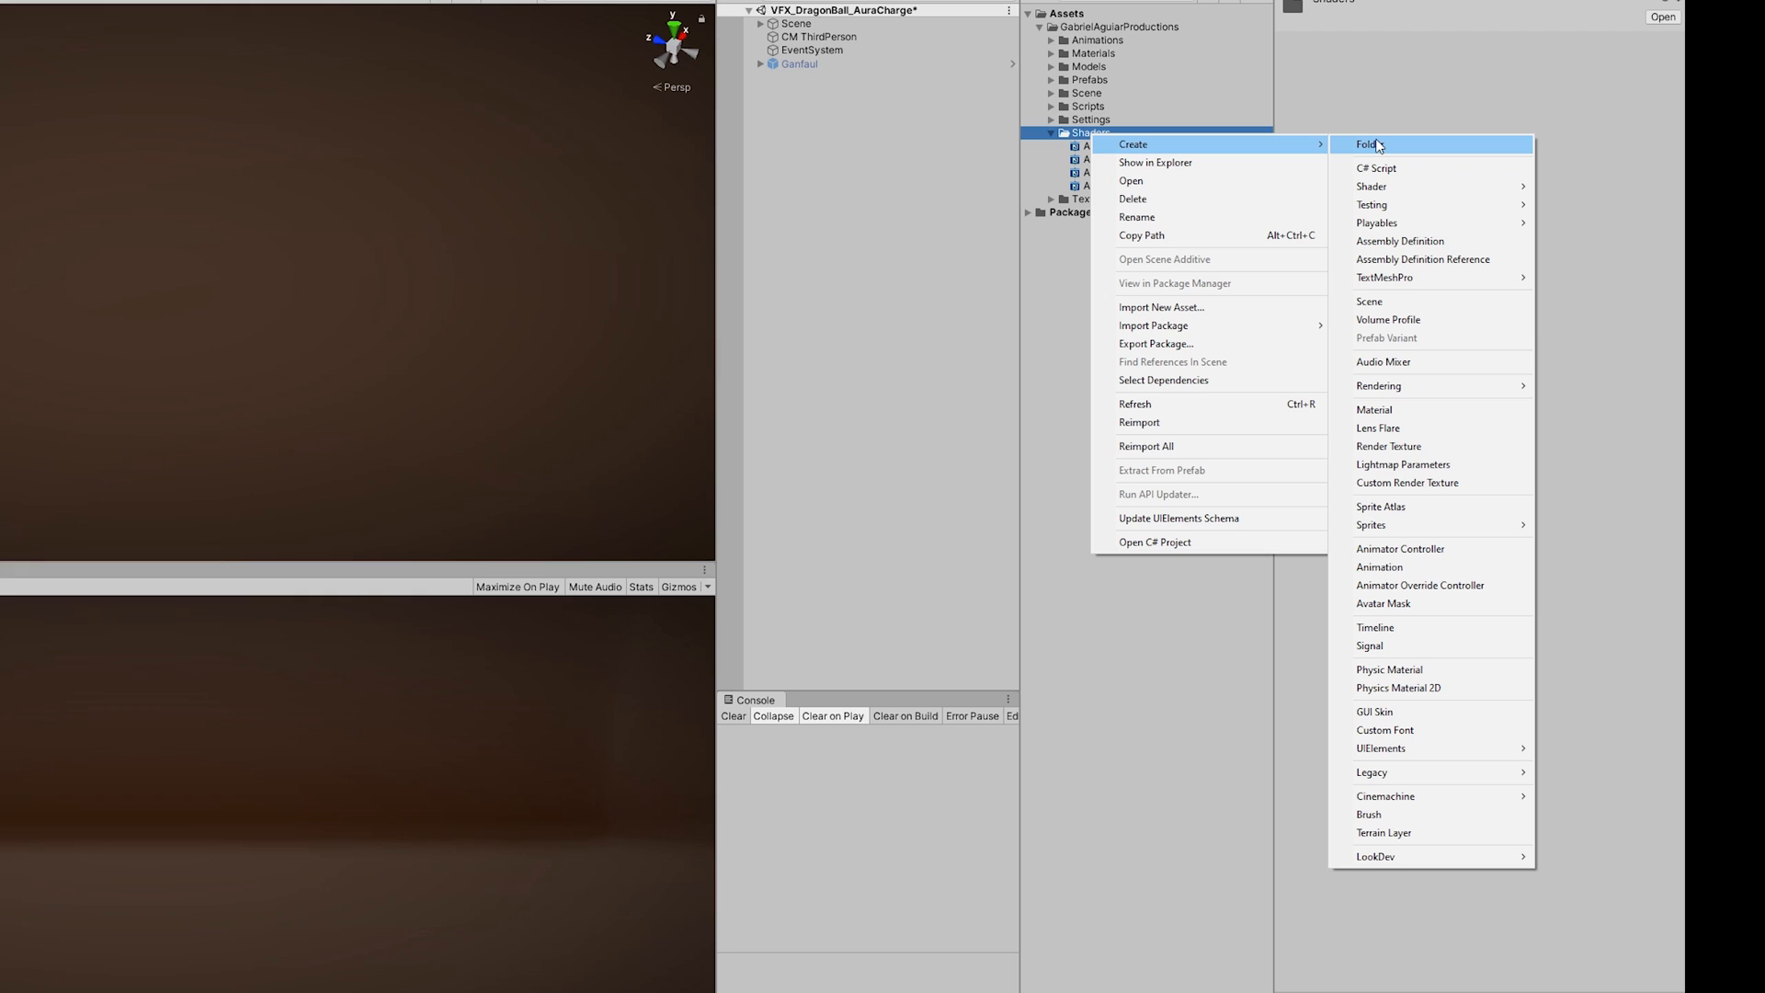
mouse_move(1372, 187)
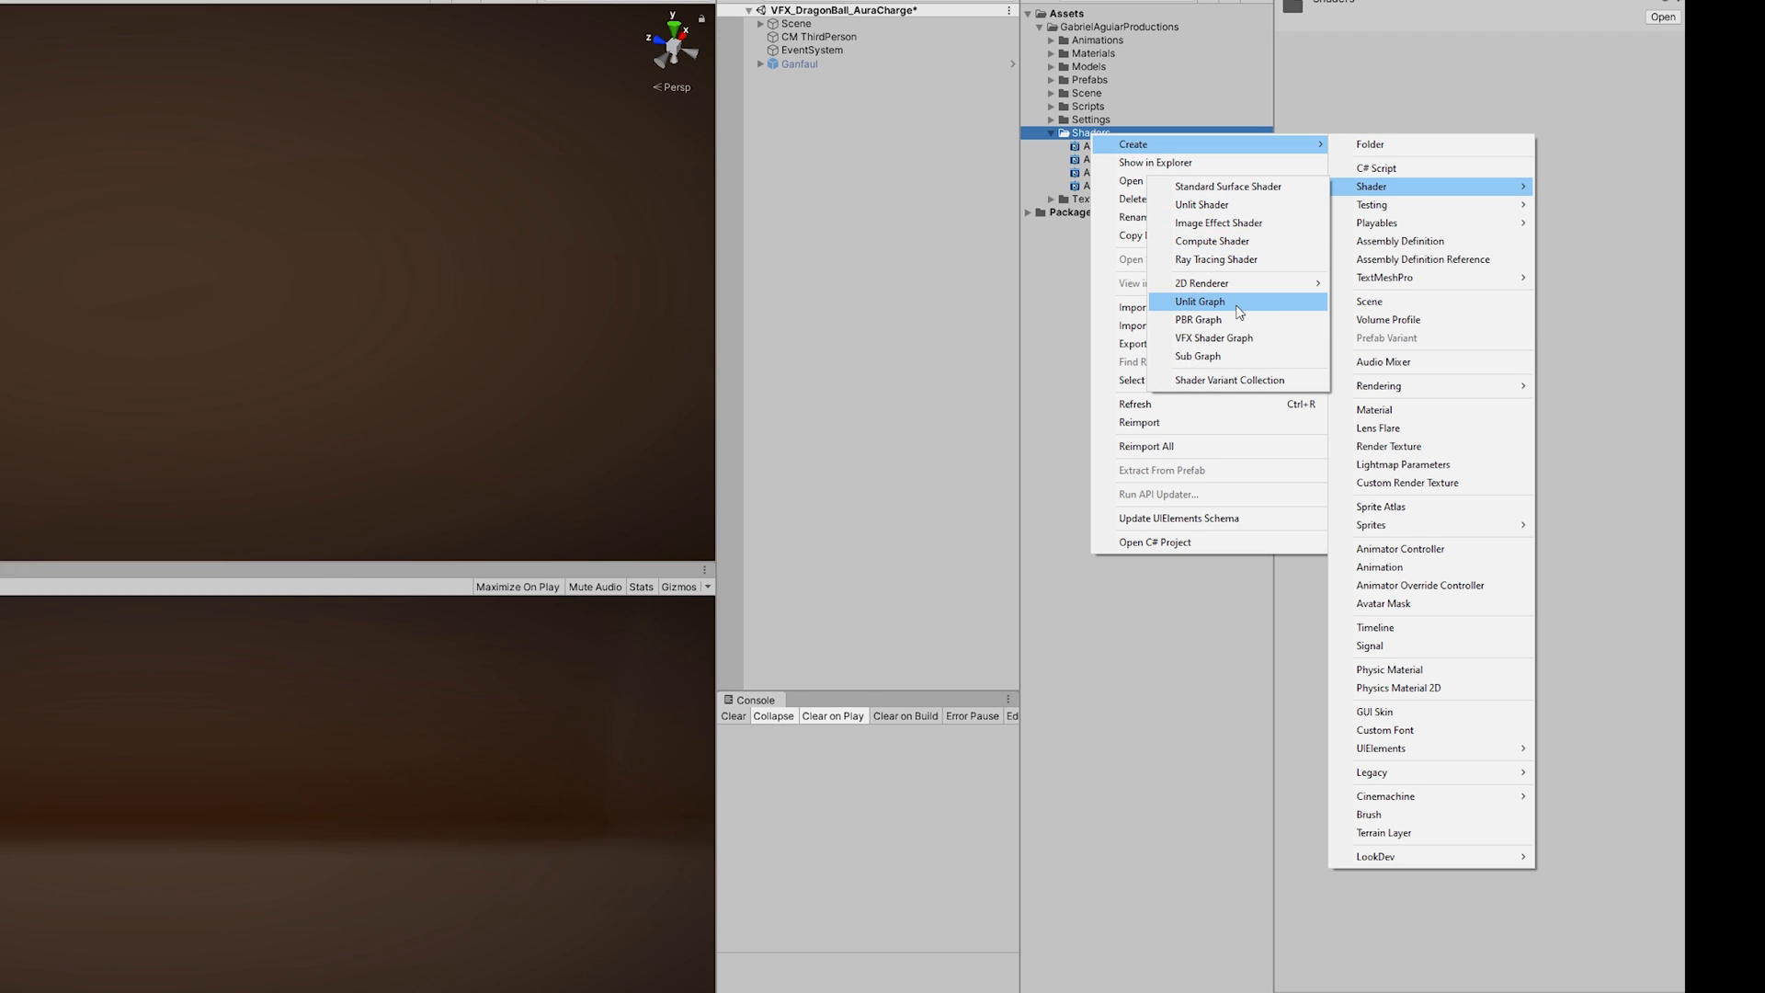
left_click(1199, 302)
type("Additiv")
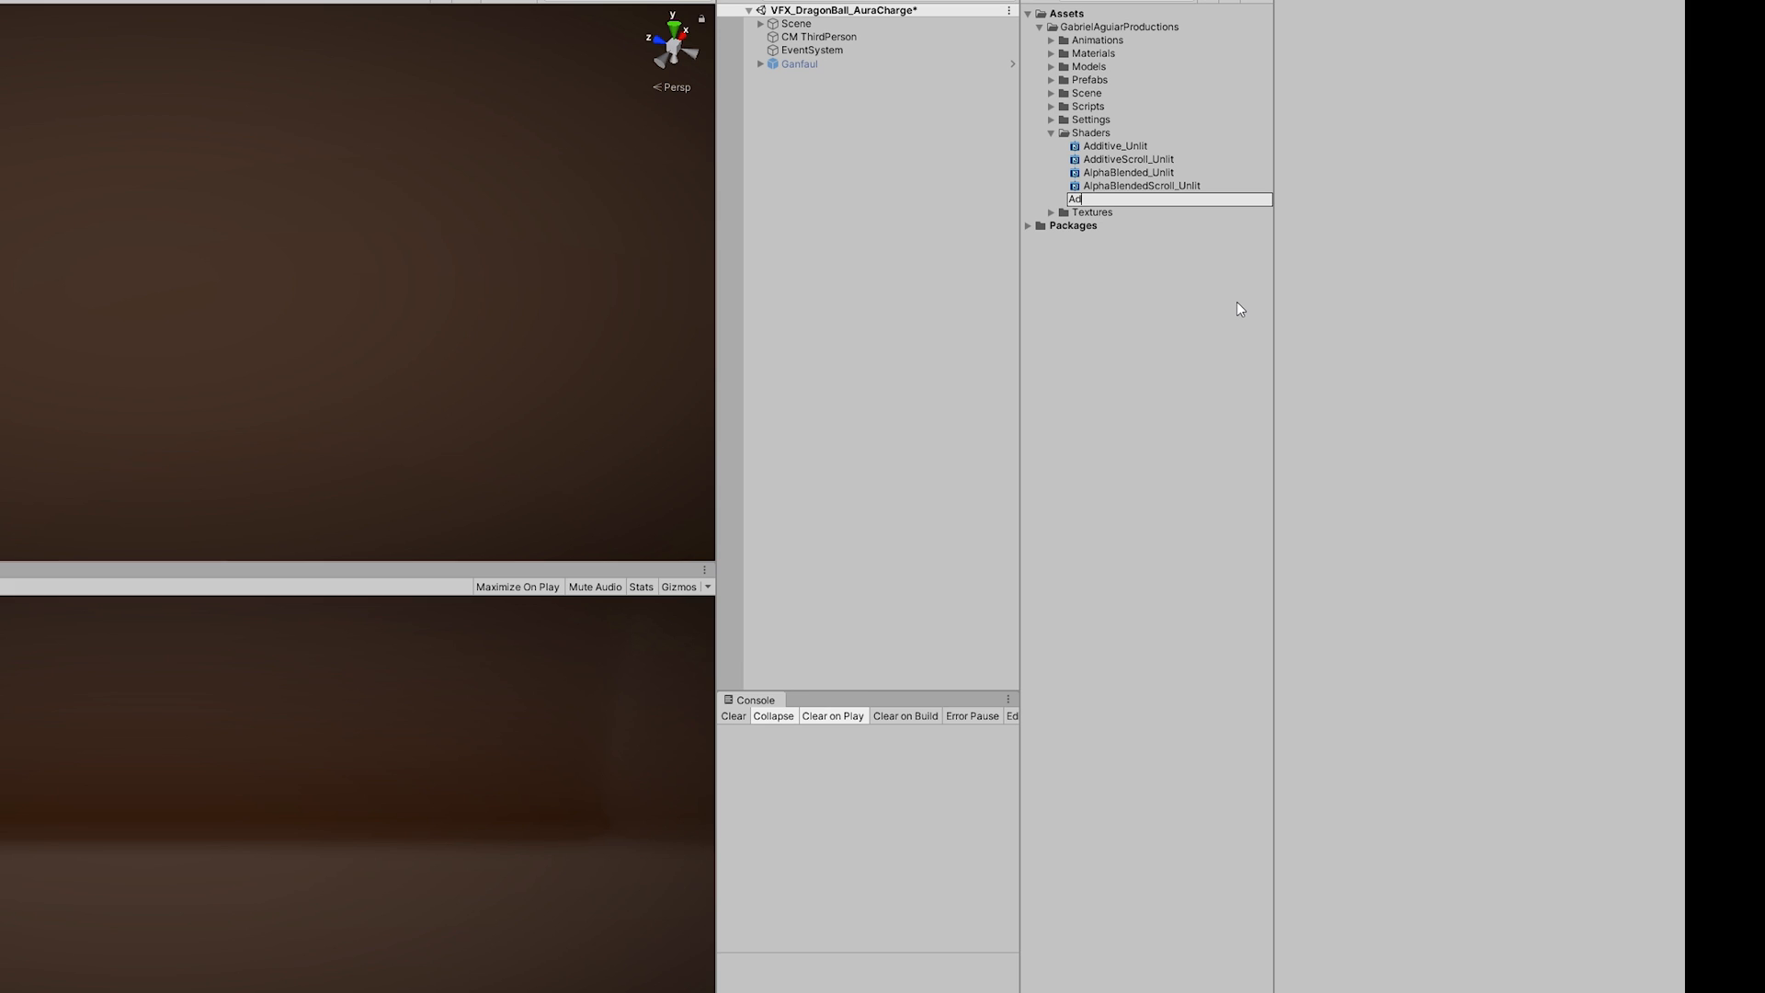
type("eScroll_Unlit_")
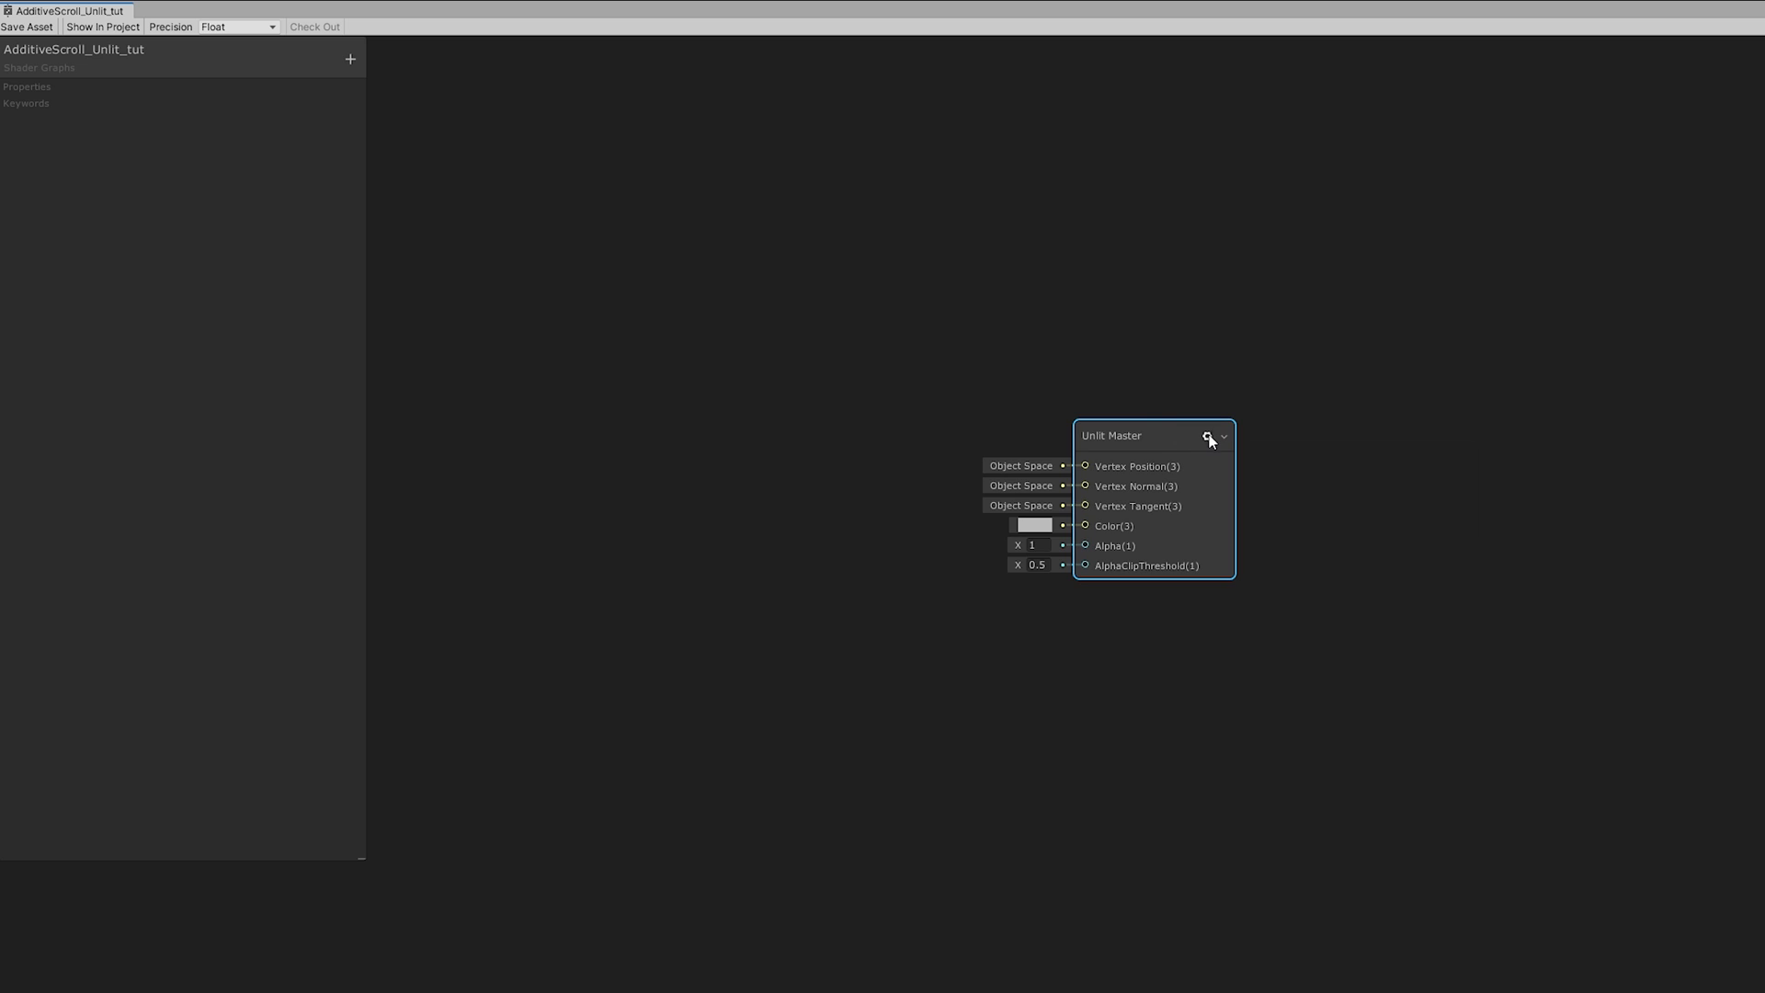
Step: Configure the Unlit Master node with a Transparent surface, Additive blending and Two Sided enabled
left_click(1208, 439)
left_click(1407, 503)
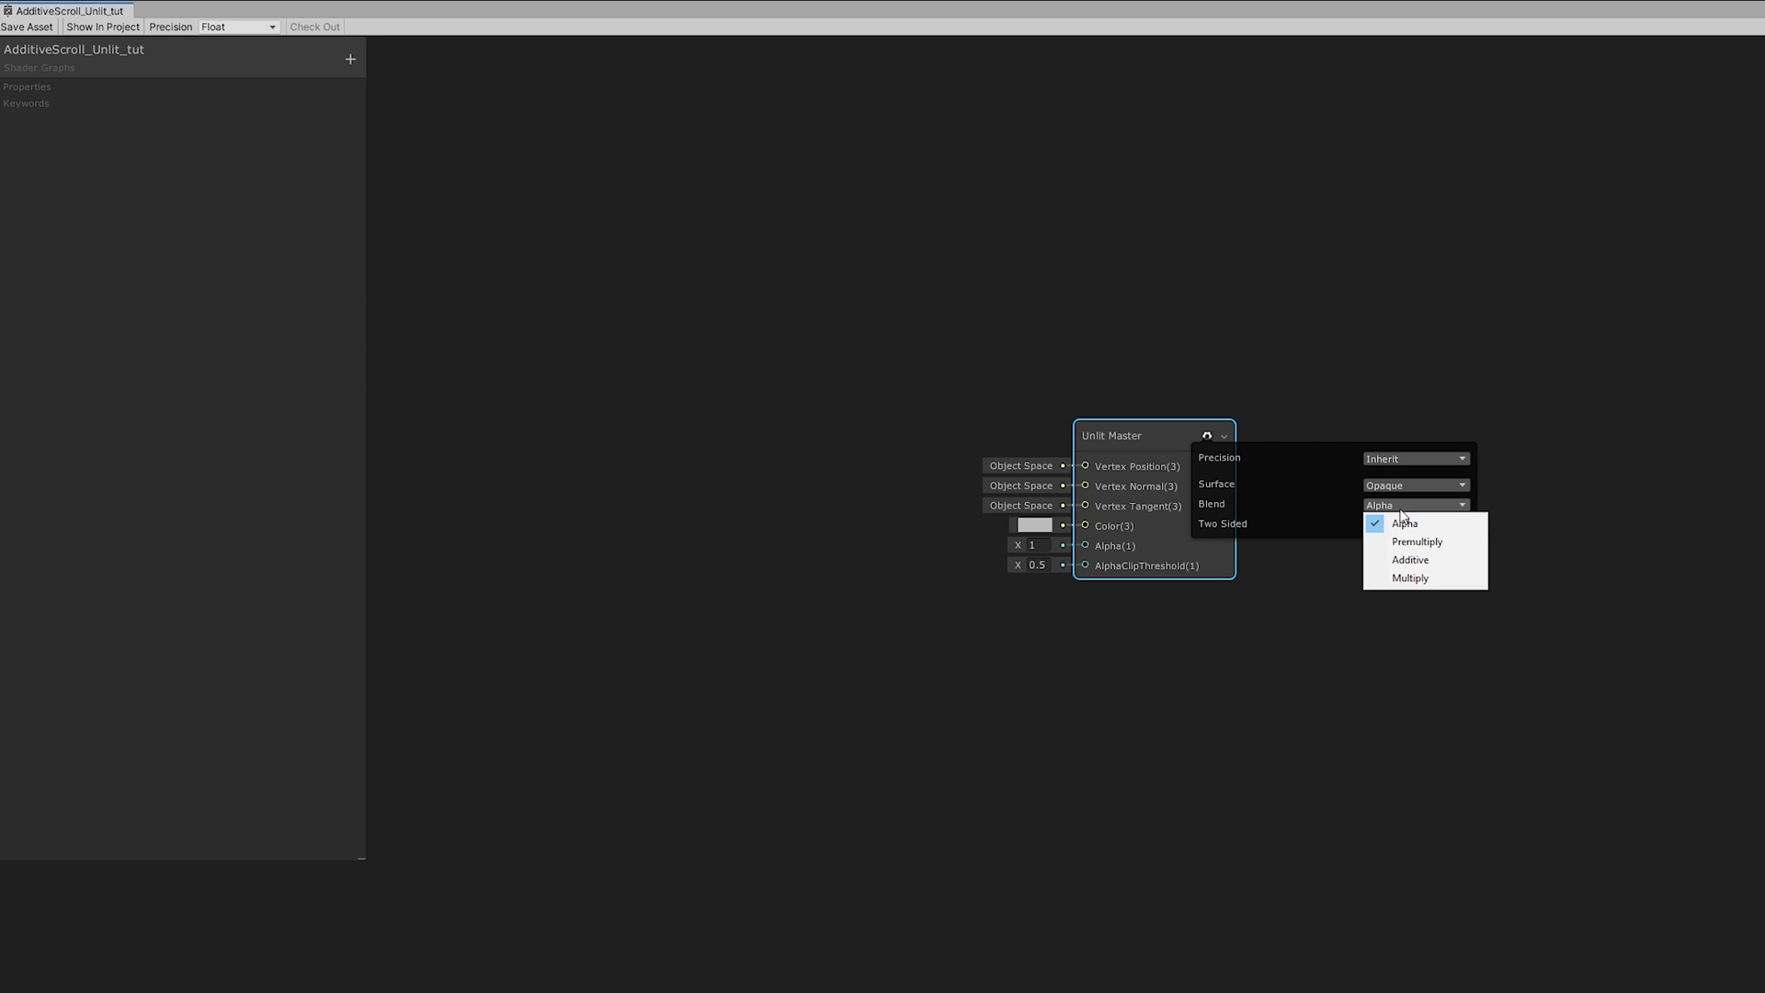
left_click(1411, 561)
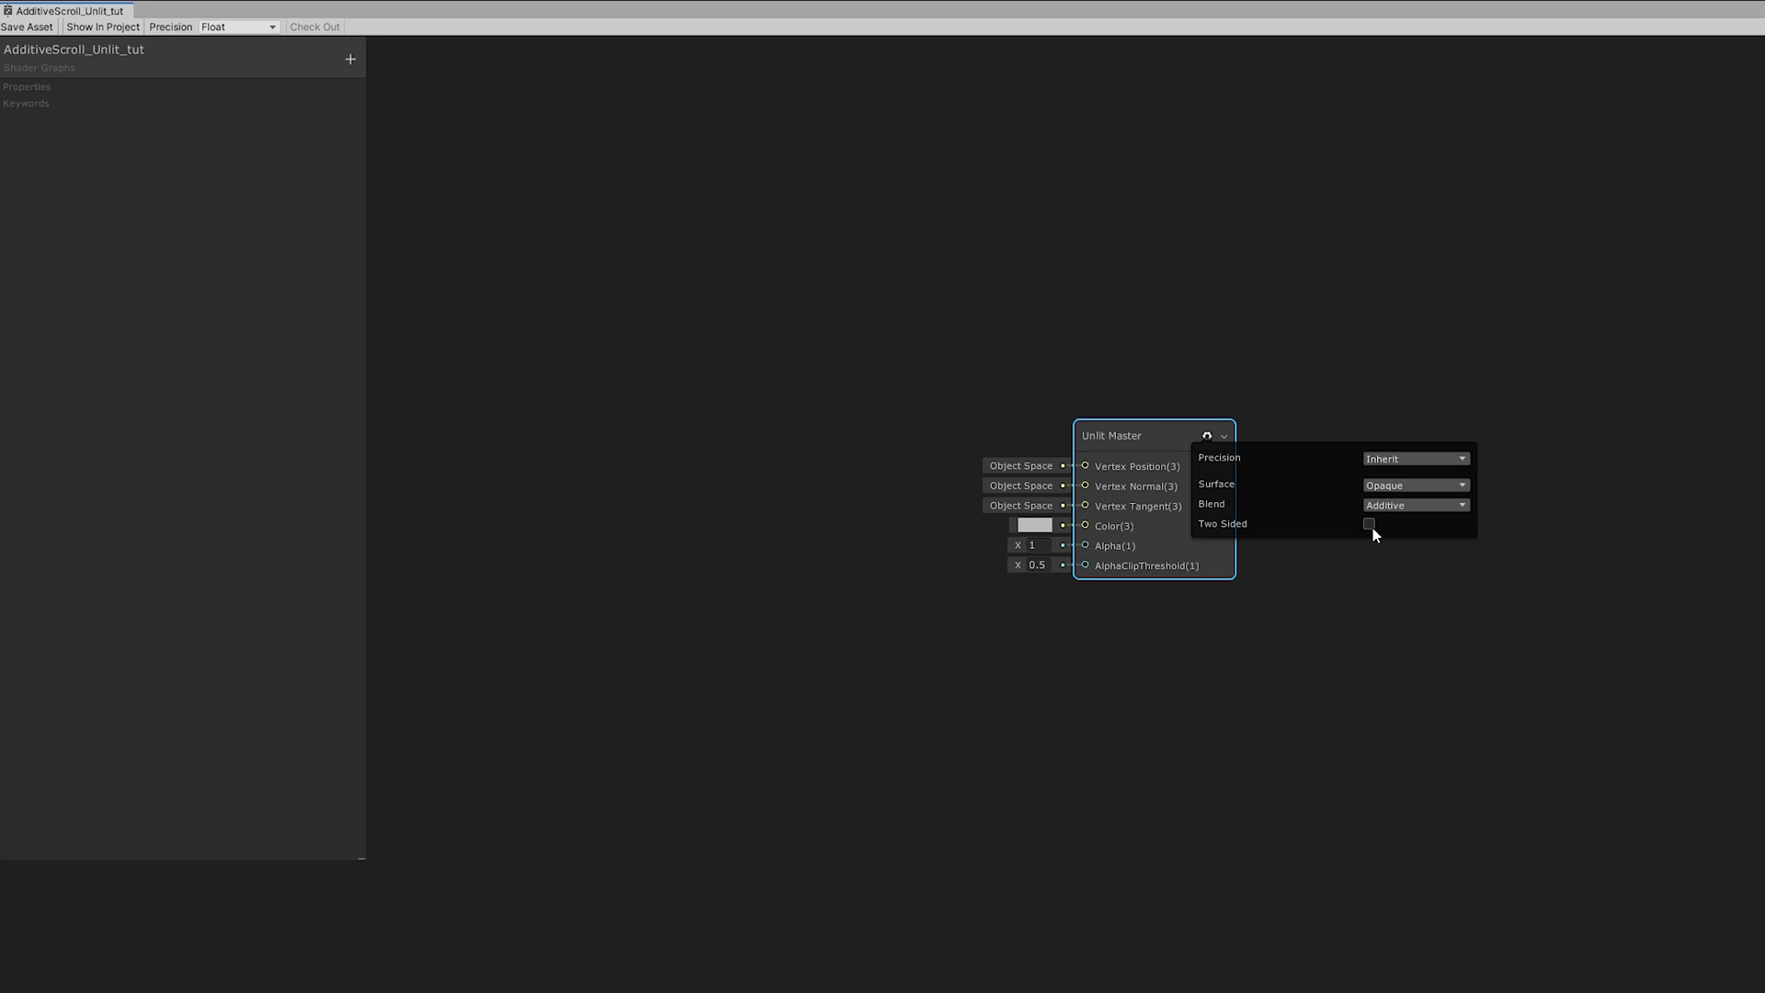
left_click(1397, 486)
Step: Add a Color property in HDR mode with a fully opaque white default
left_click(350, 58)
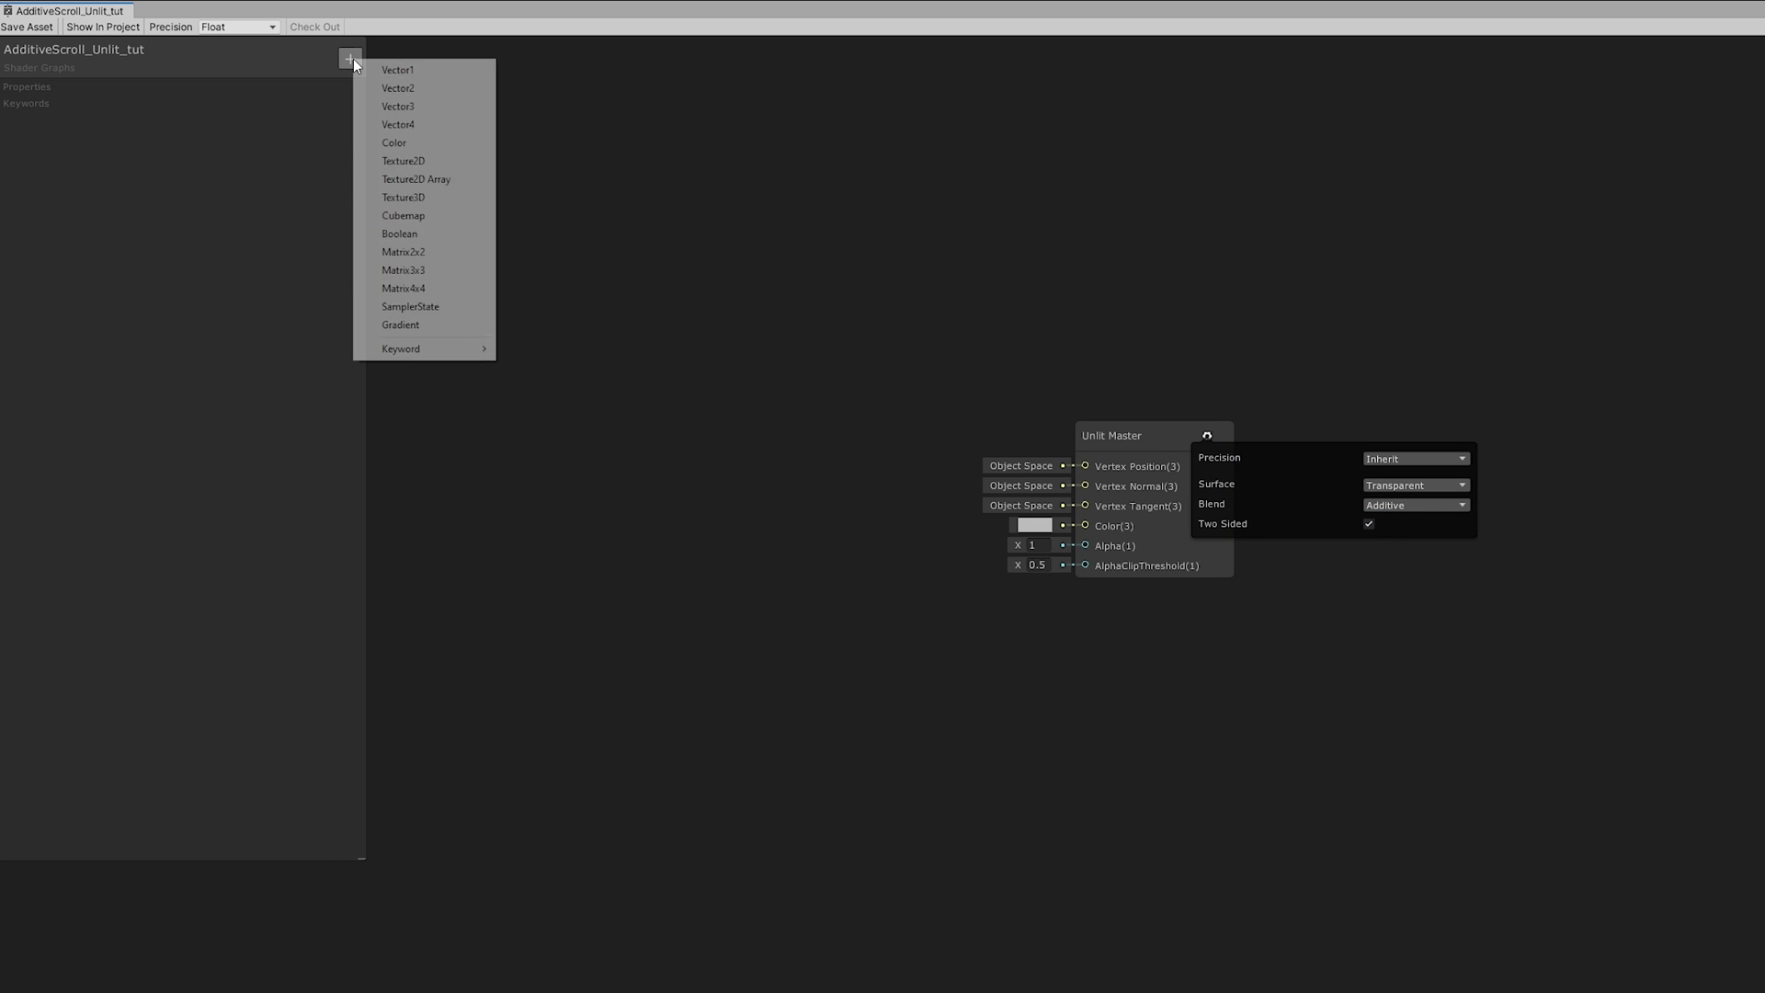
left_click(410, 140)
key("Return")
left_click(138, 187)
left_click(124, 220)
left_click(127, 171)
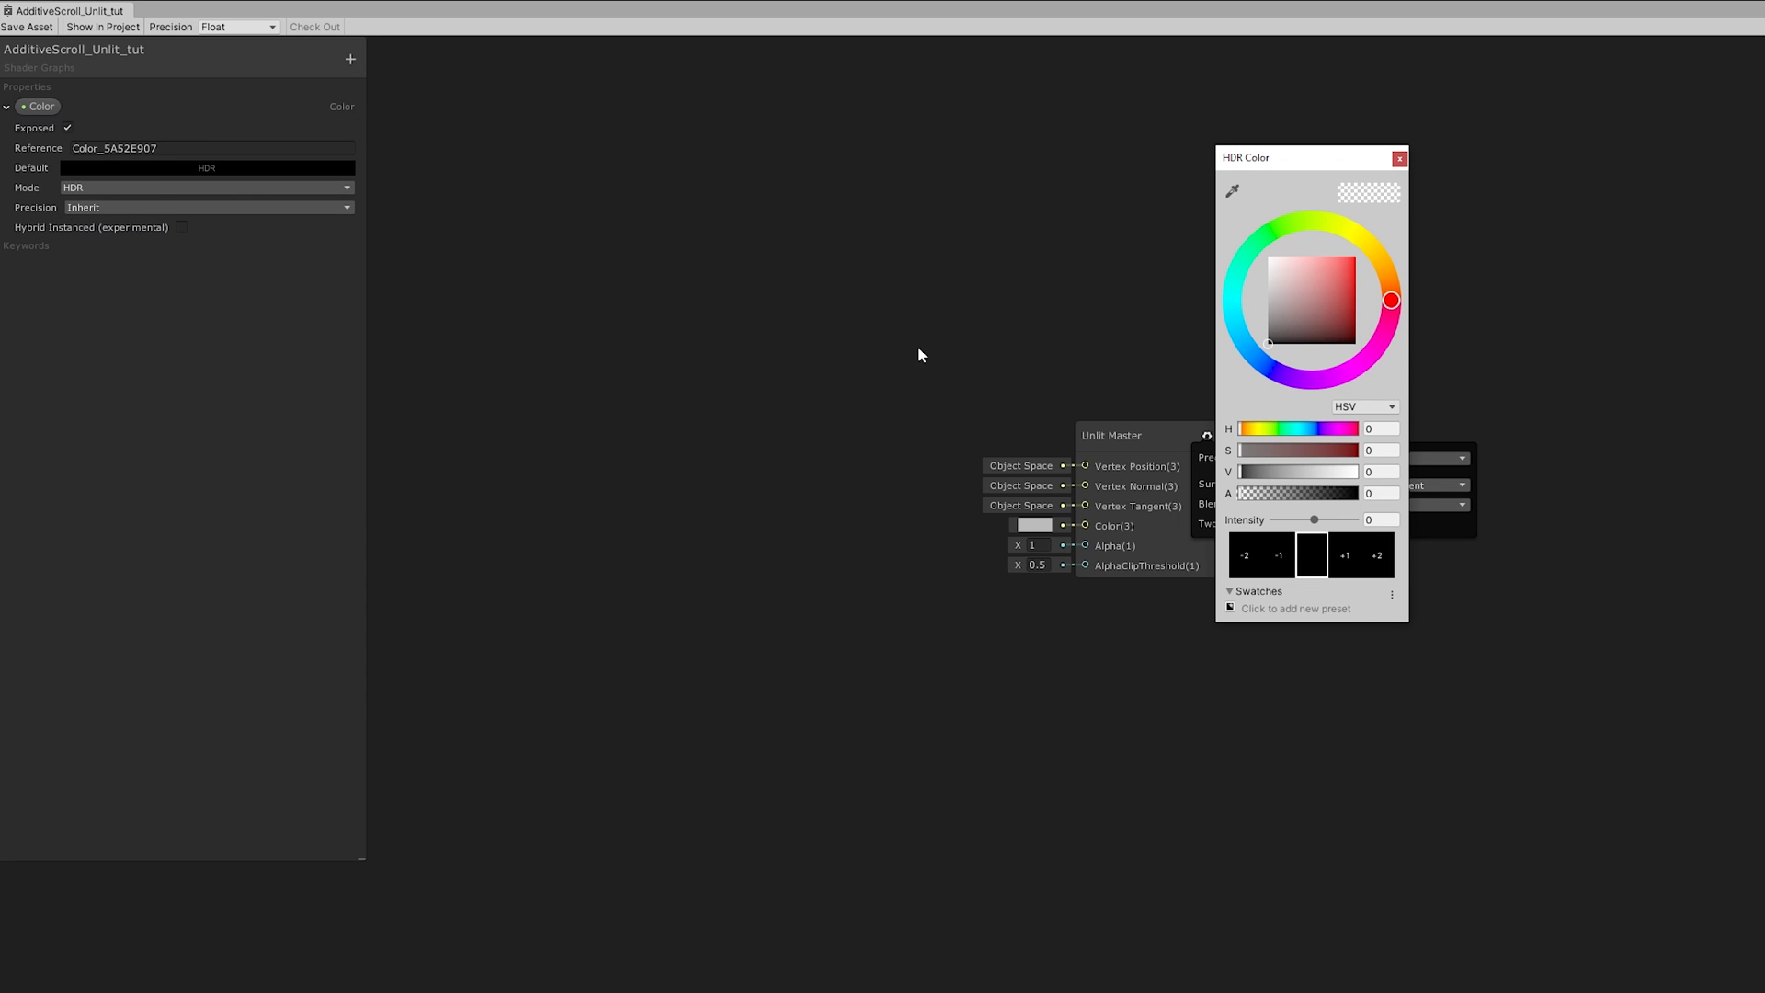
left_click_drag(1261, 494, 1358, 493)
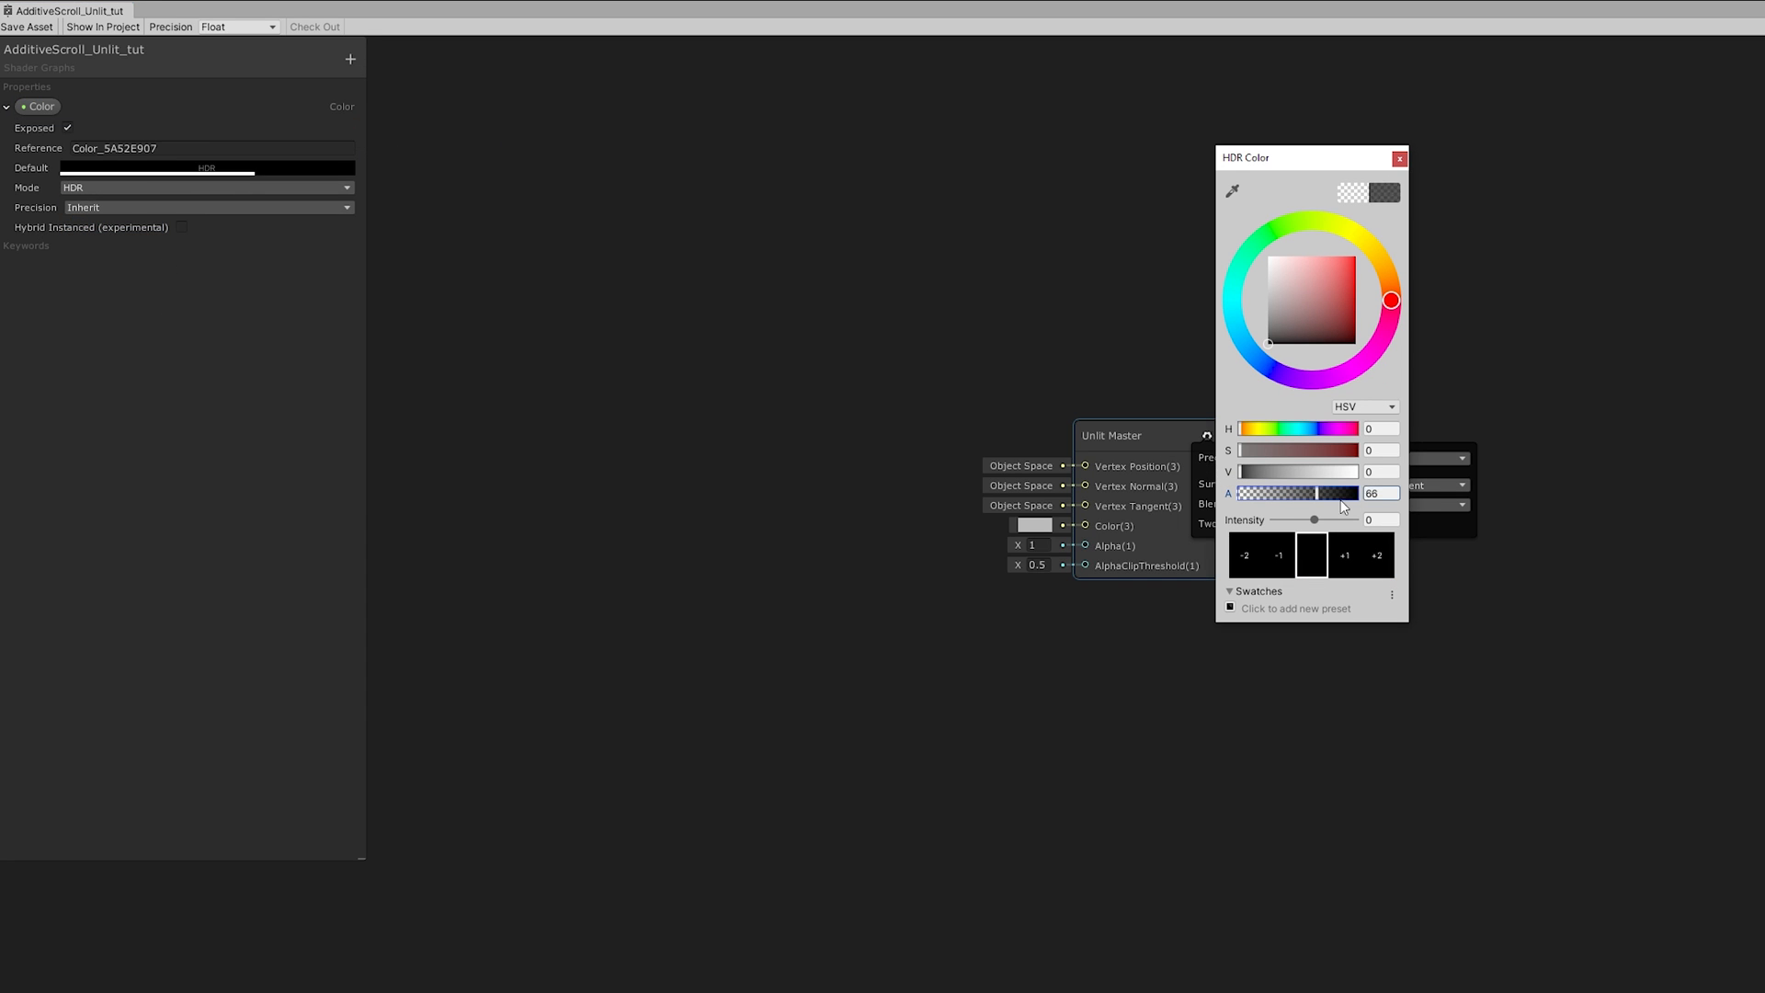
left_click(1268, 258)
left_click(1397, 160)
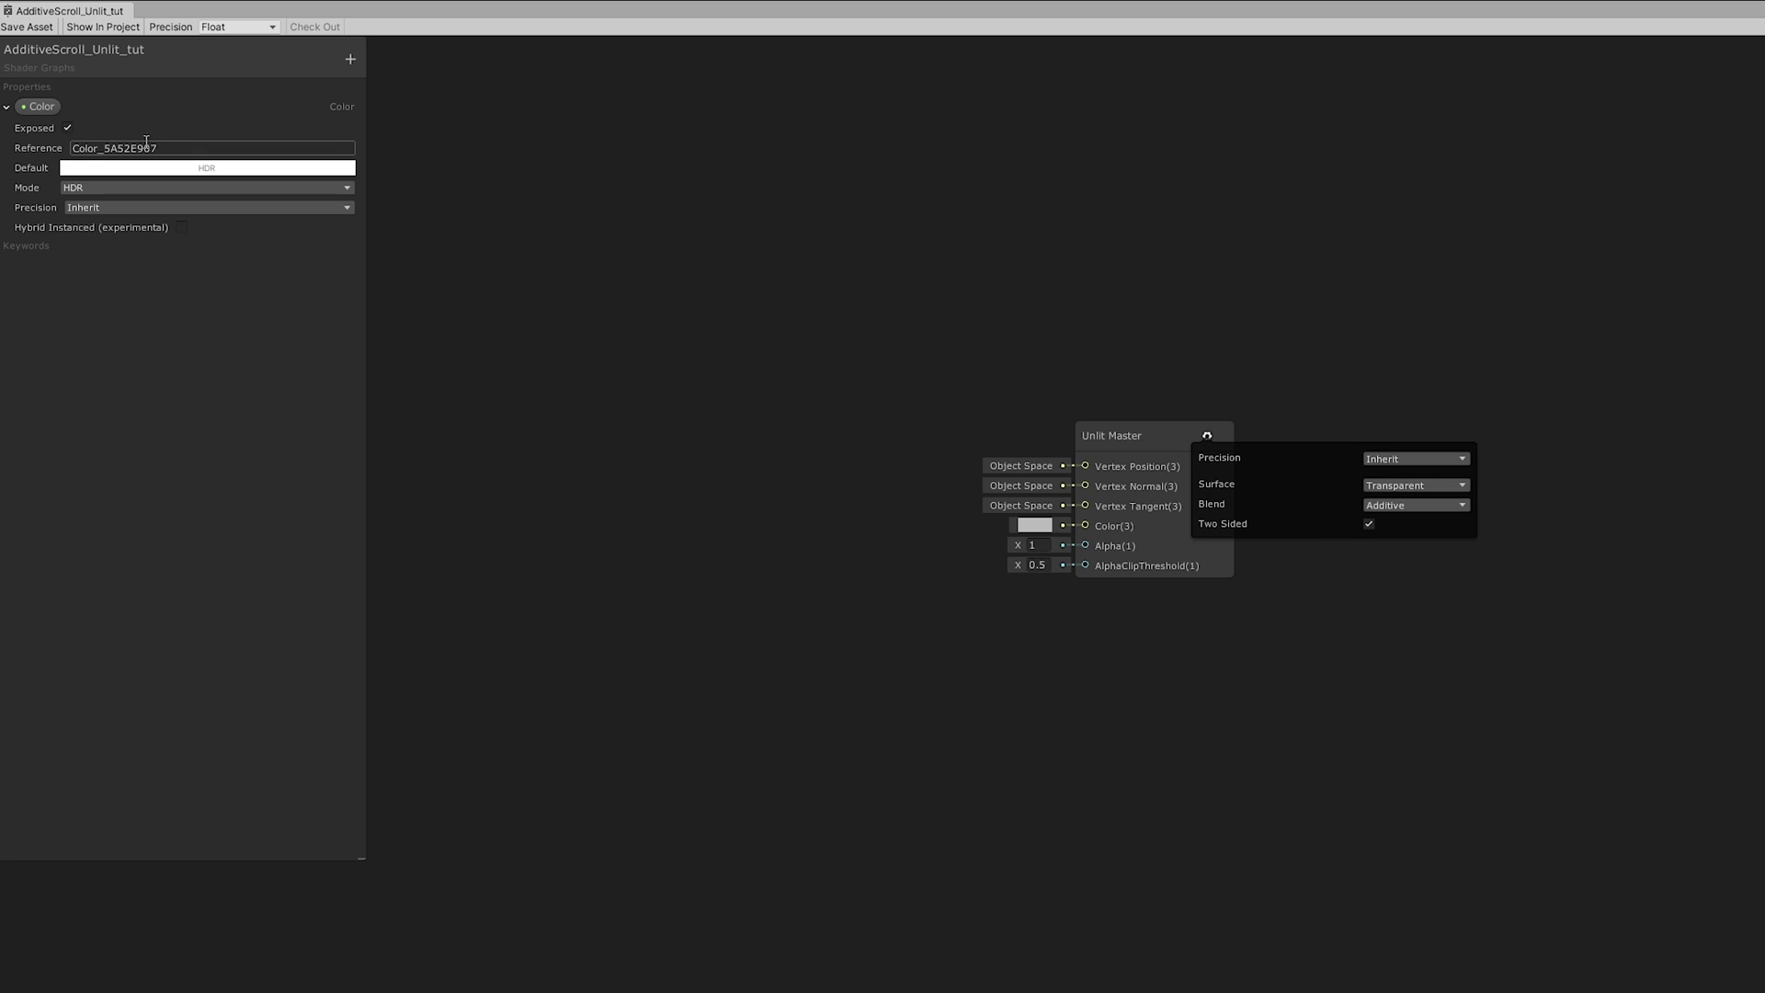
Step: Add a Texture2D property named MainTex and close the Unlit Master settings
left_click(345, 57)
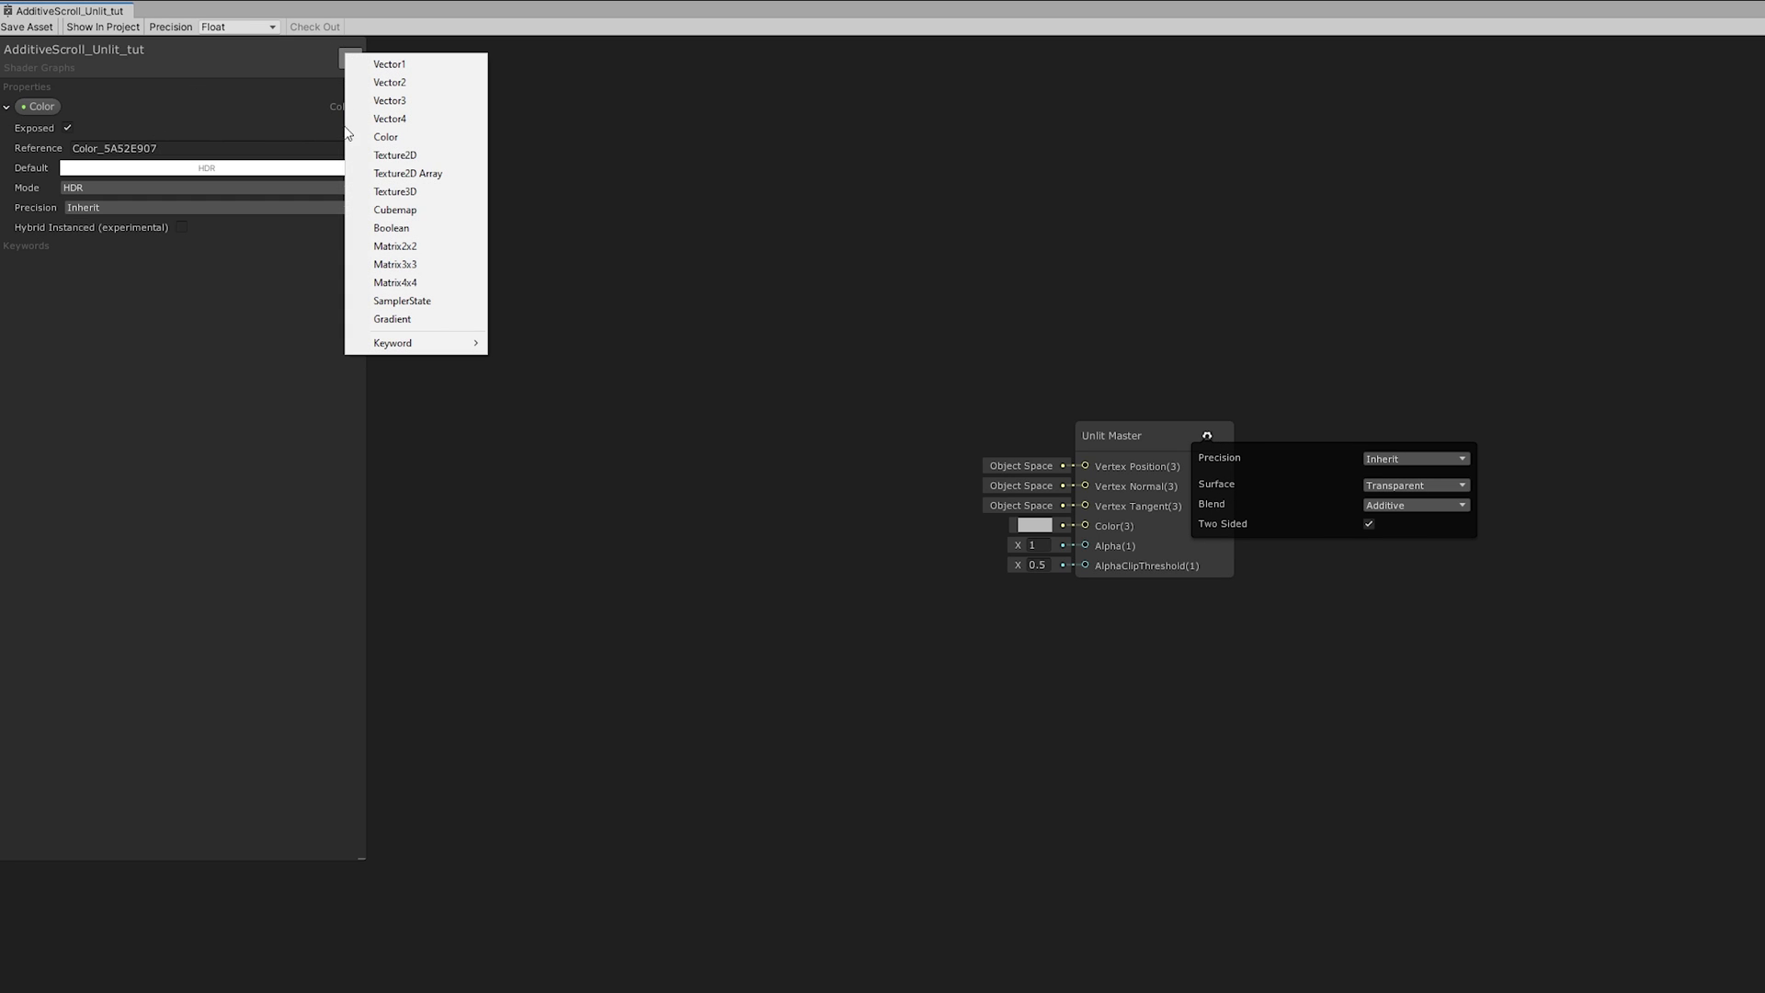
left_click(414, 156)
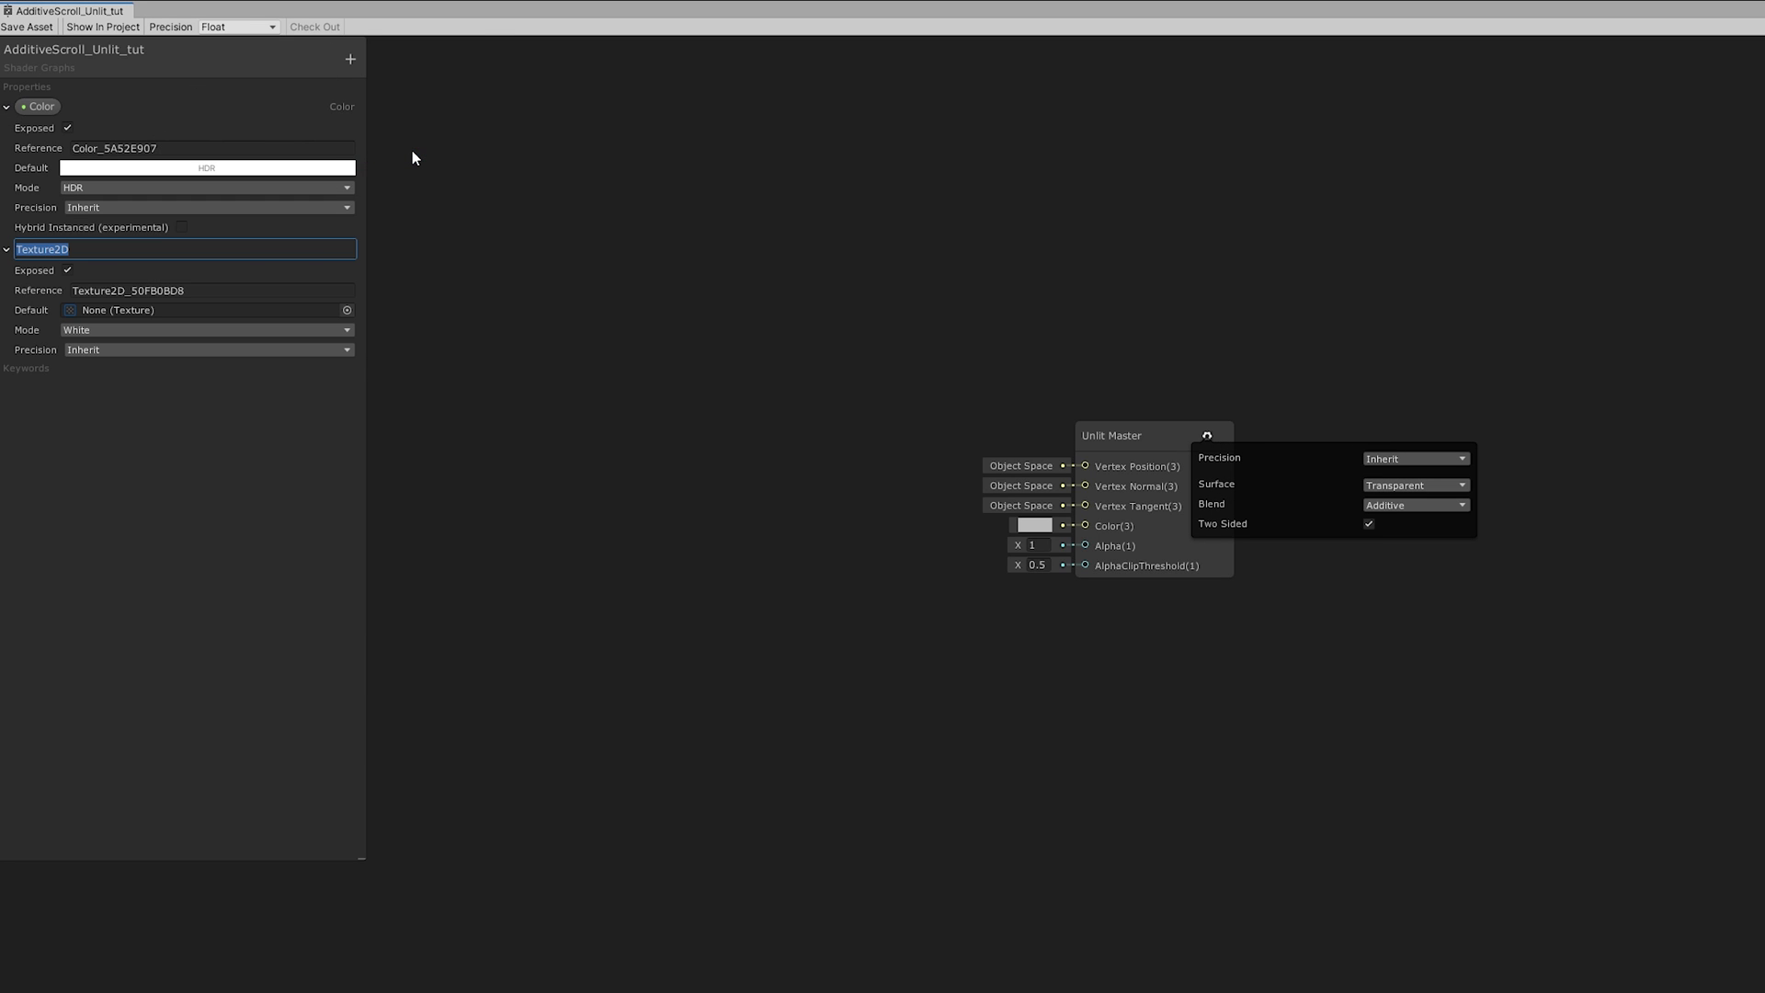
type("MainTex")
key("Return")
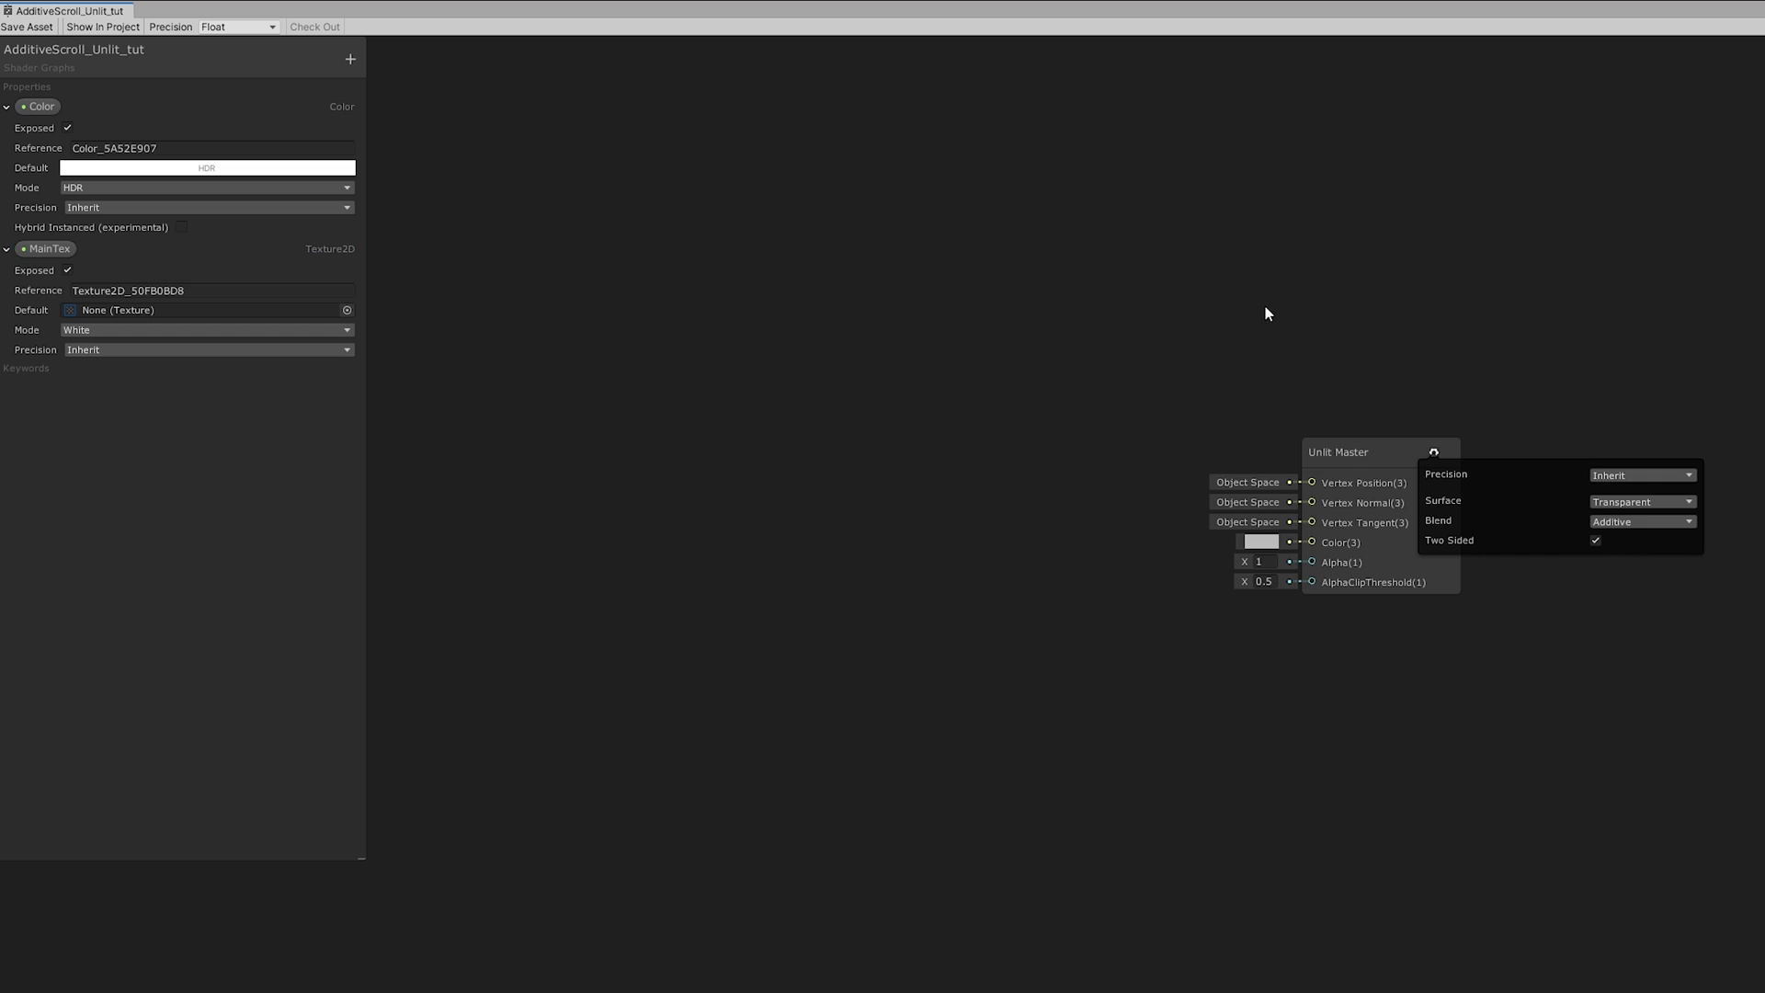
left_click(1432, 452)
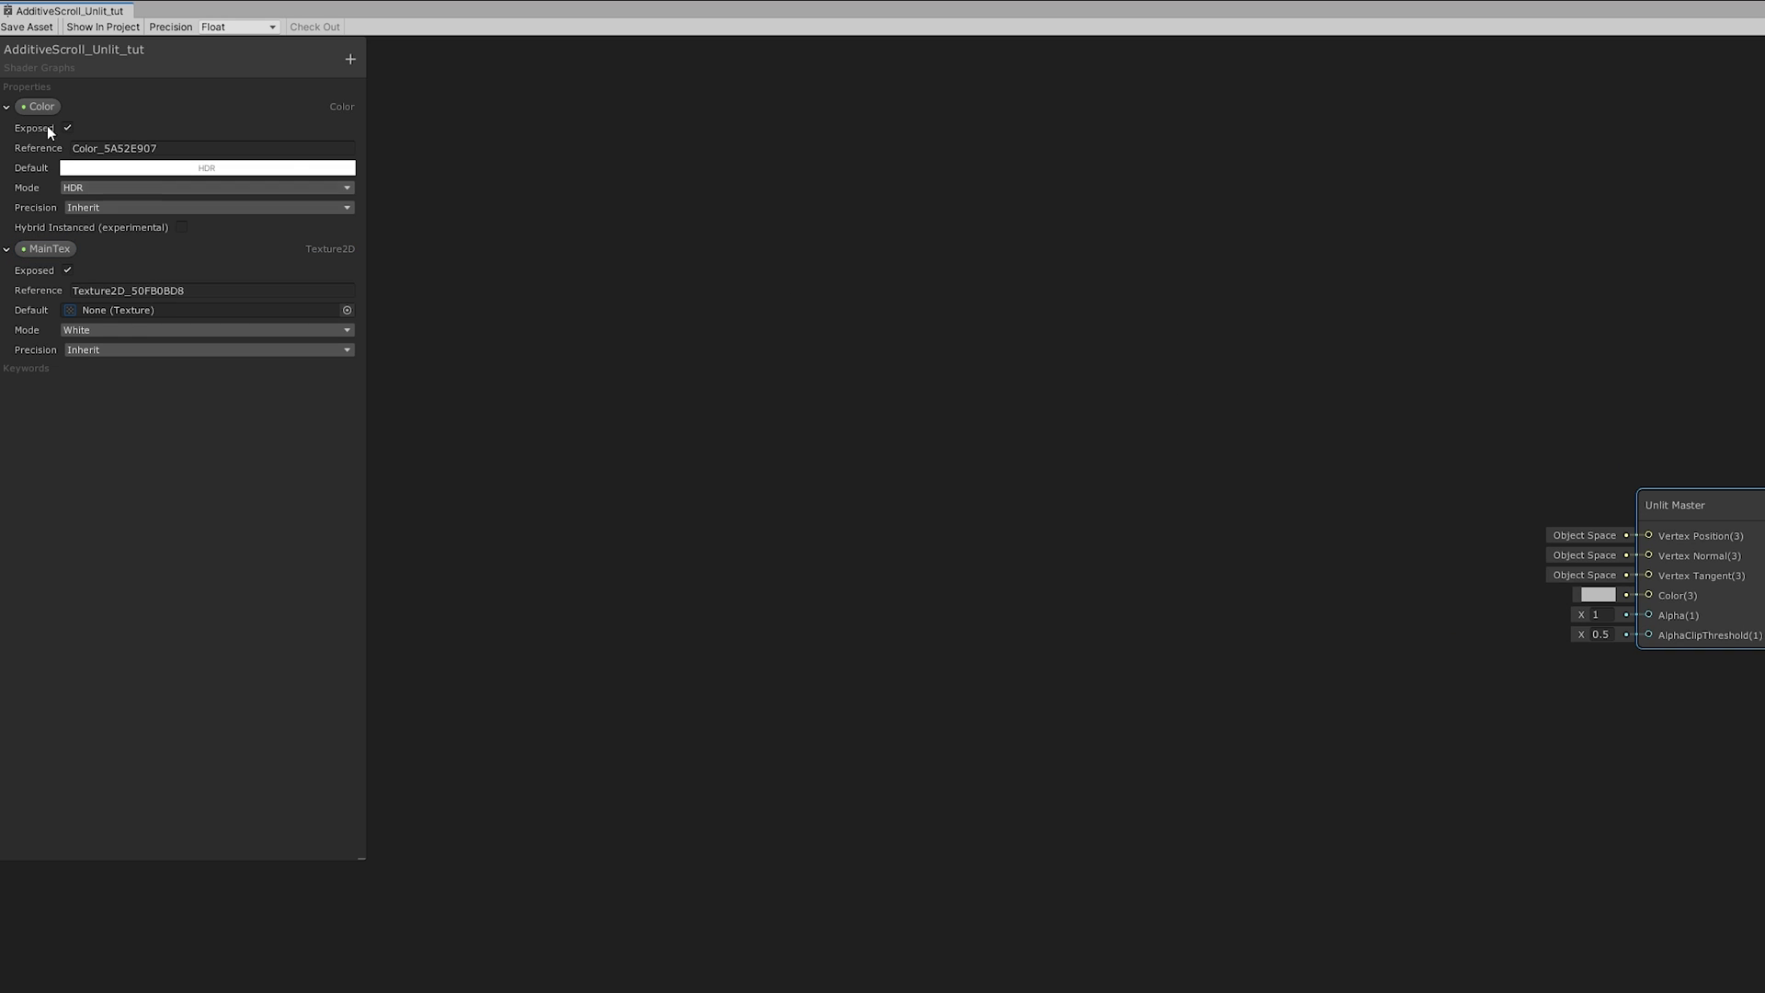
Step: Place the Color and MainTex properties in the graph and feed MainTex into a Sample Texture 2D node
left_click_drag(39, 106, 1057, 329)
left_click_drag(46, 249, 791, 520)
key("Return")
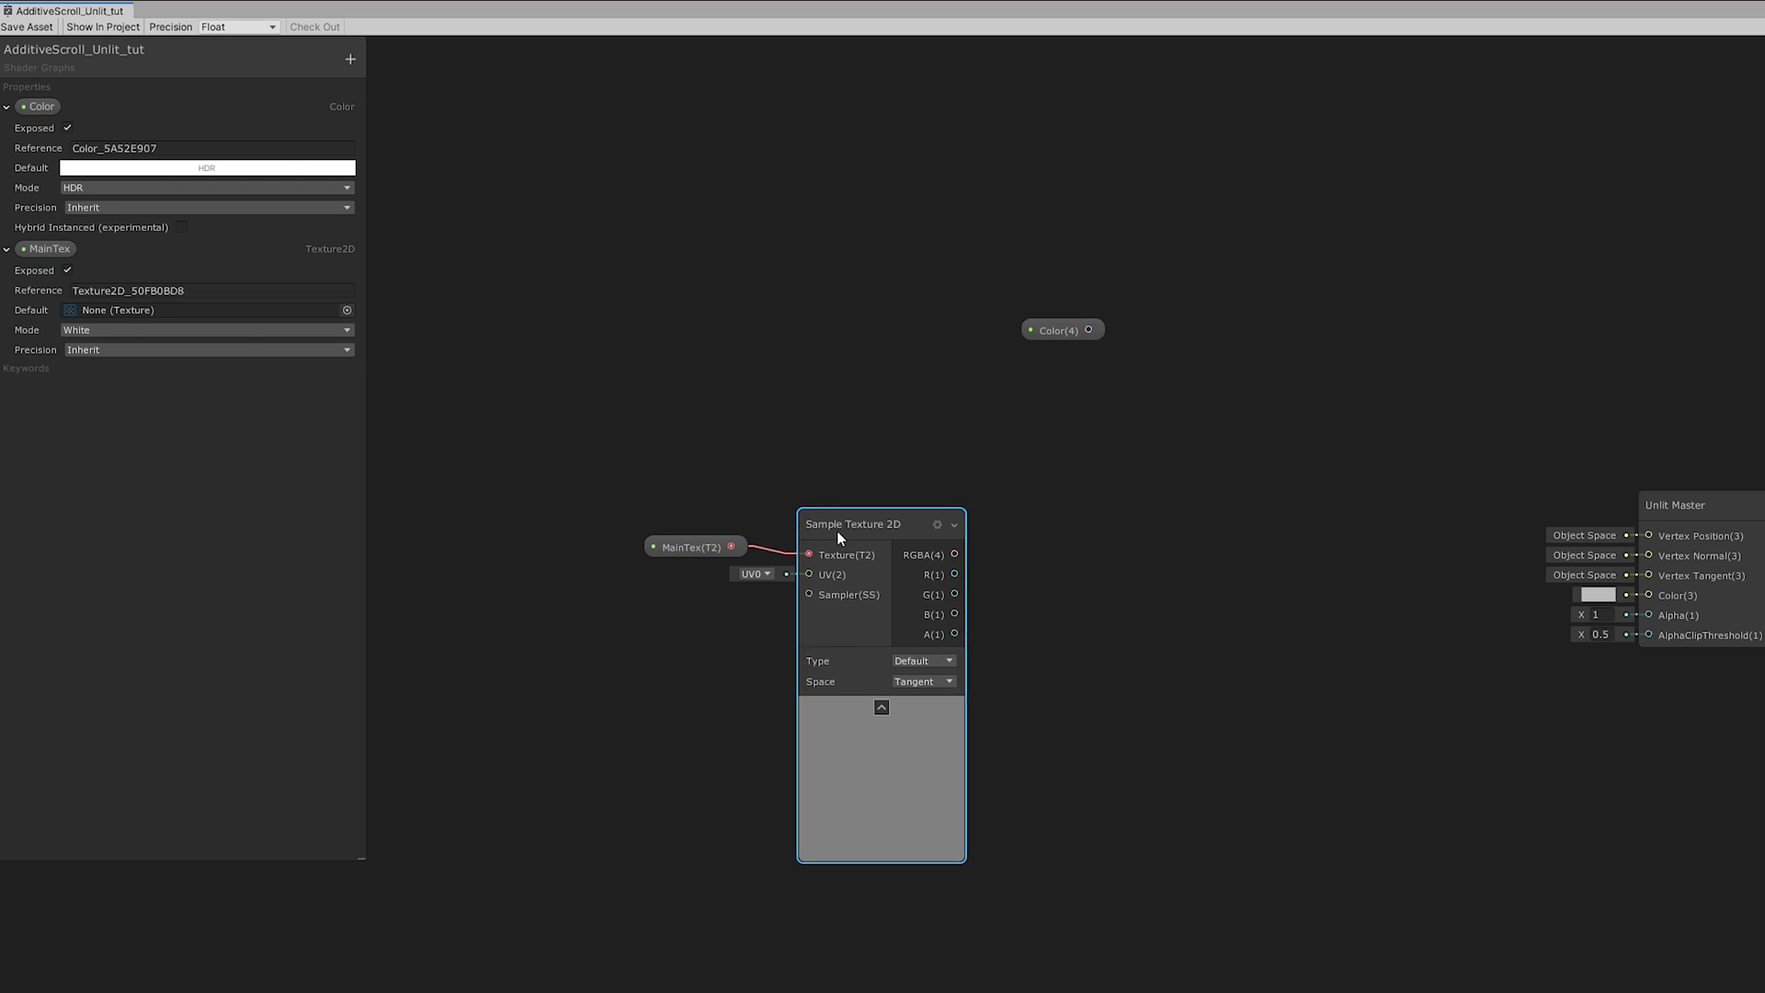
left_click_drag(1065, 334, 954, 358)
Step: Multiply Color by the texture sample's RGBA output using a Multiply node, and collapse both node previews
key("space")
type("mul")
key("Return")
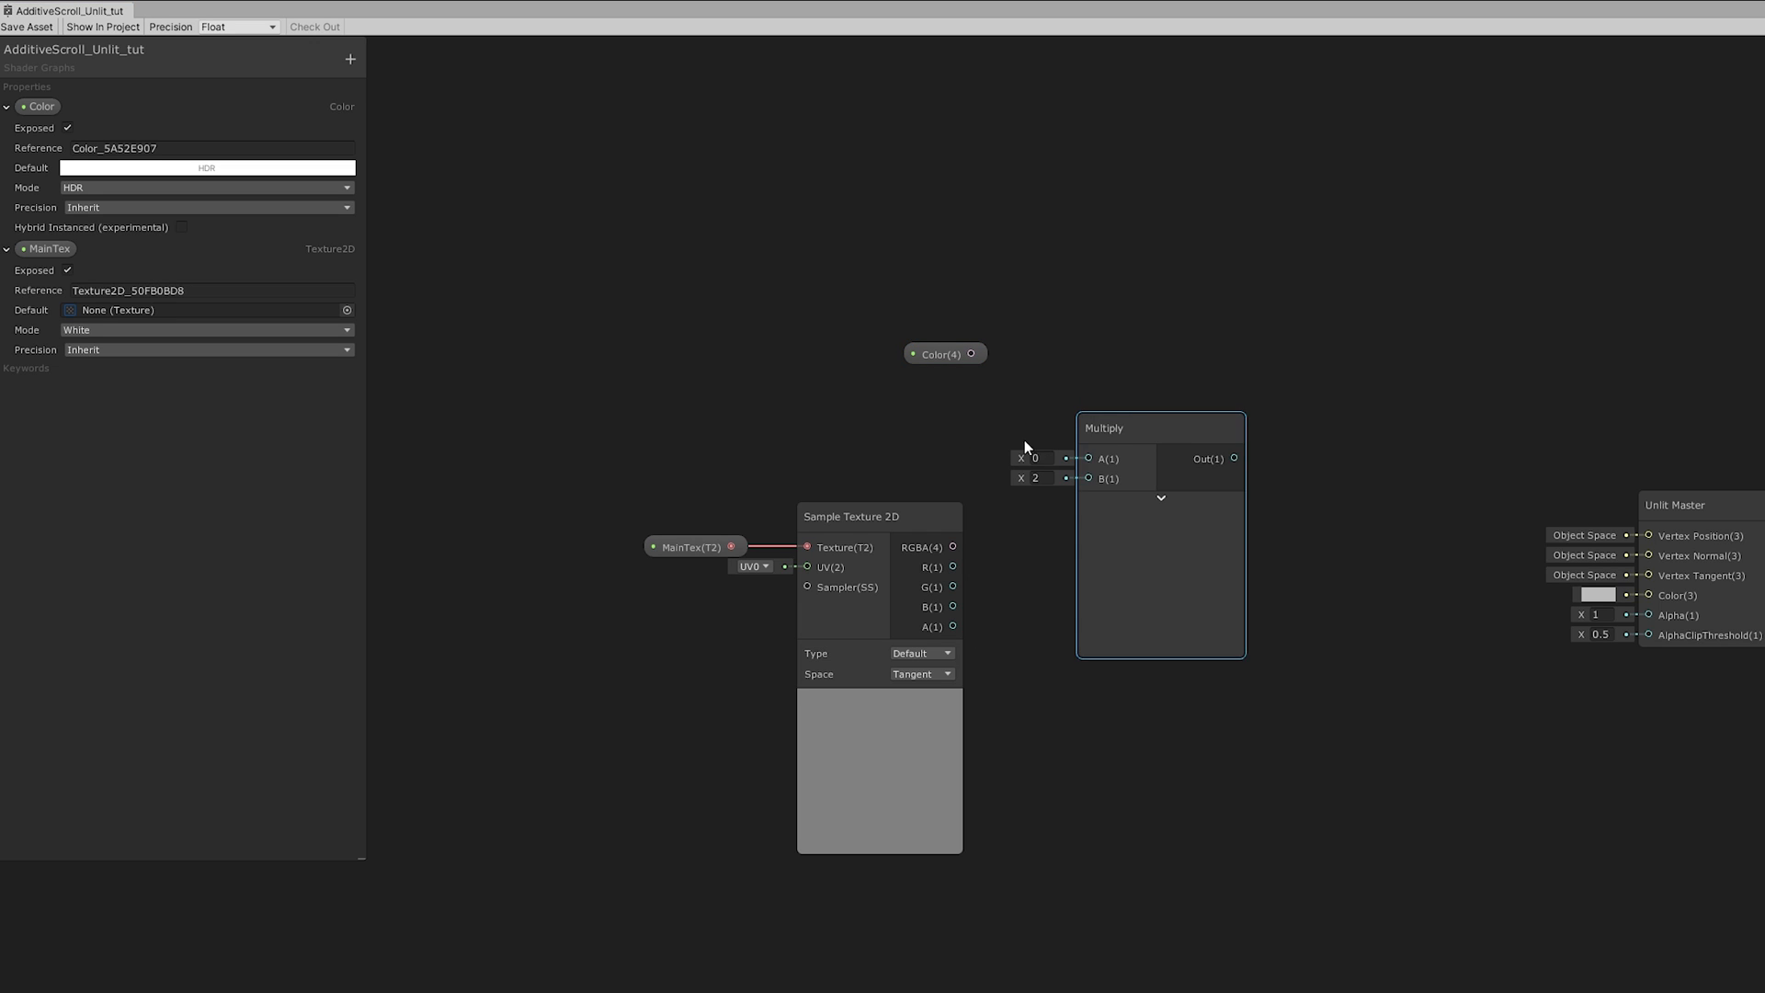
left_click_drag(952, 546, 1088, 478)
left_click_drag(1000, 388, 1088, 457)
left_click_drag(929, 366, 925, 383)
left_click_drag(1107, 436, 1055, 439)
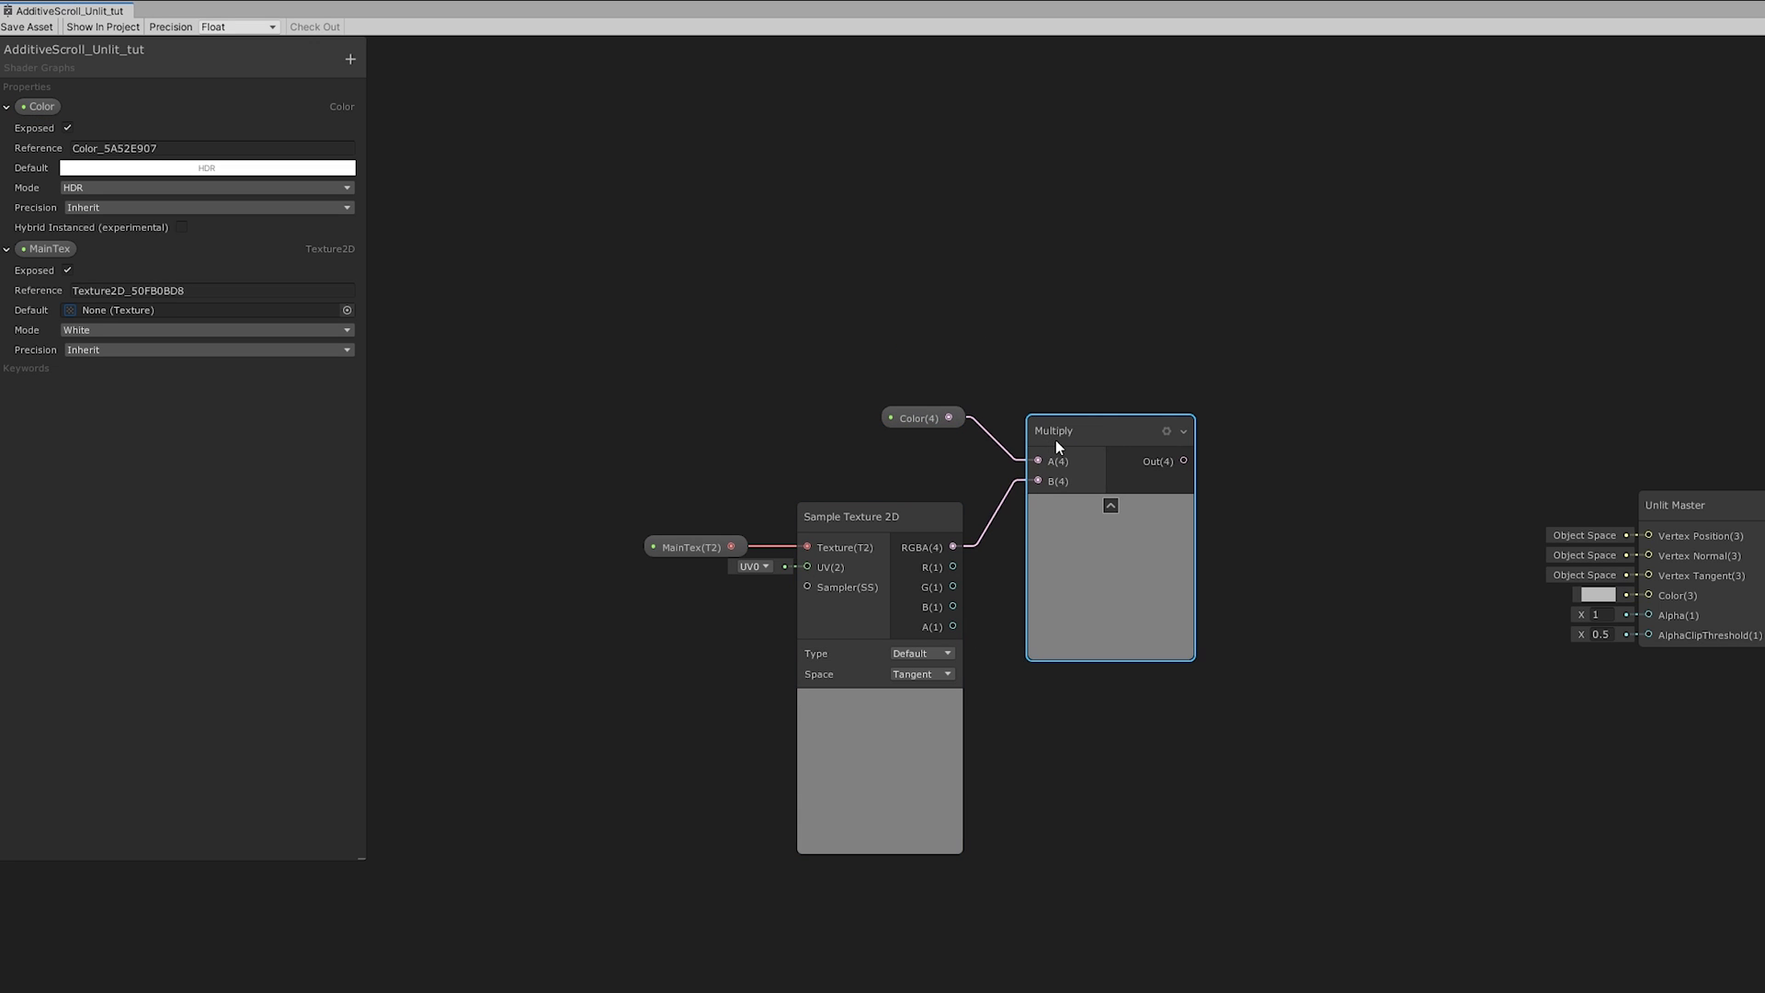
left_click(879, 701)
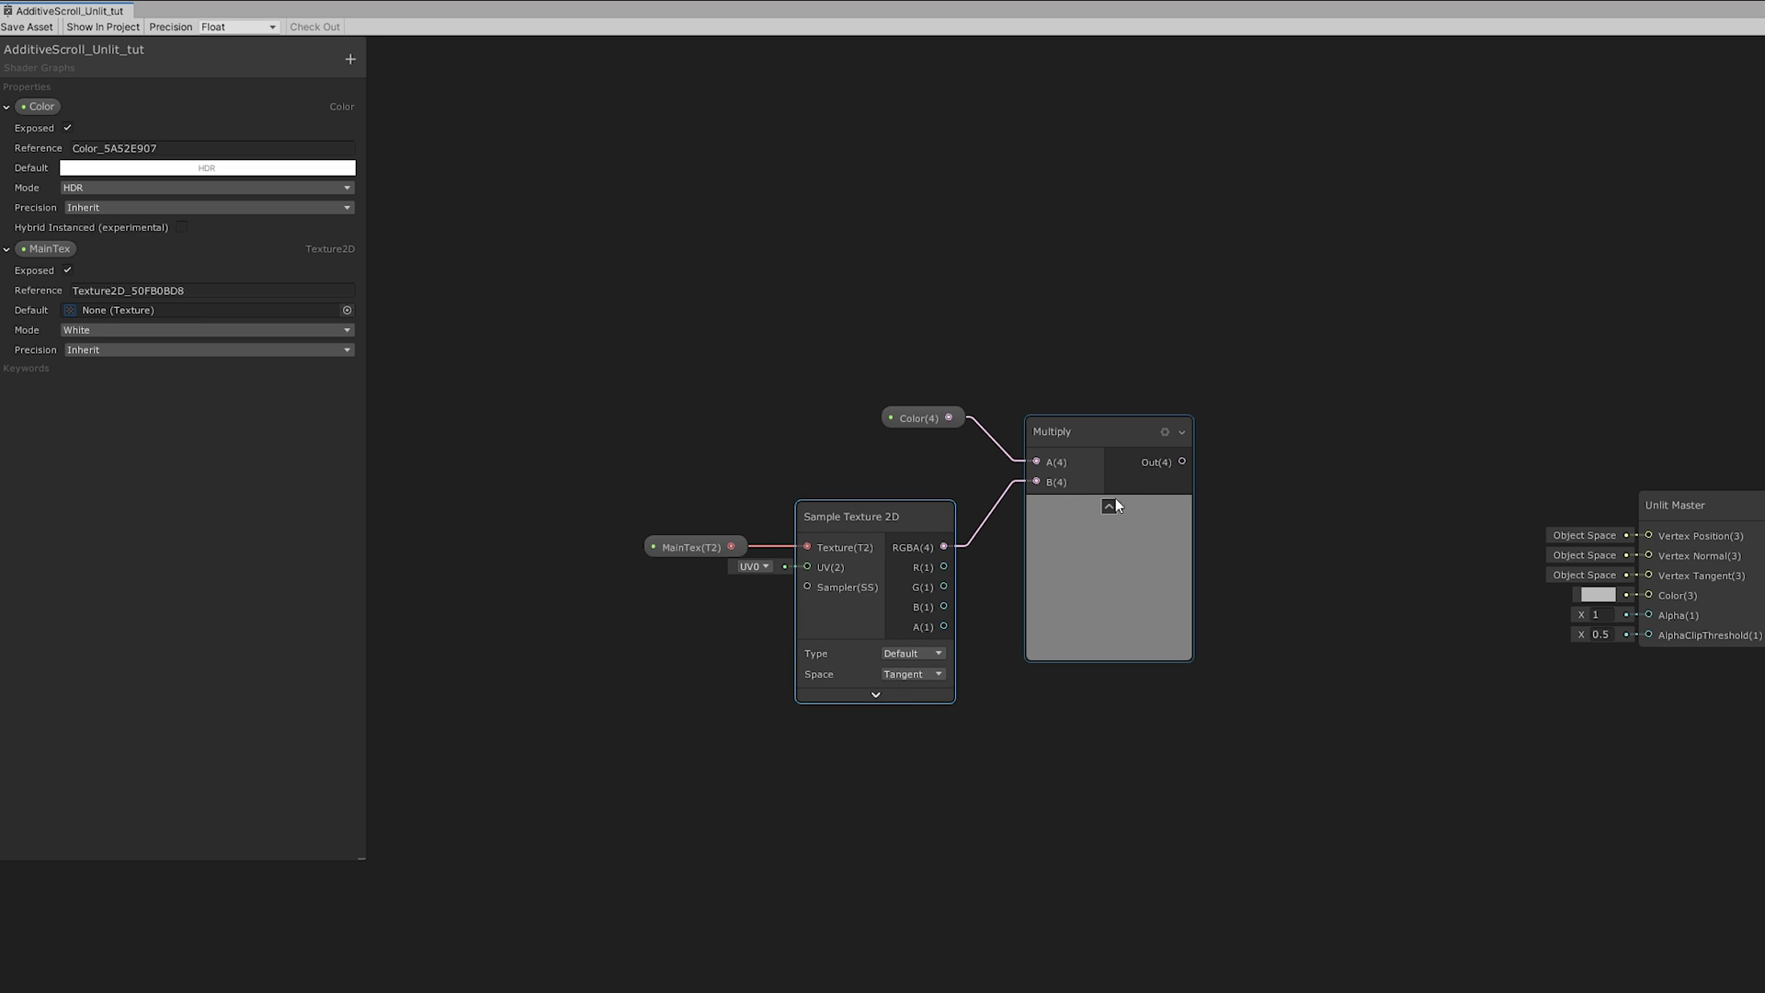
left_click(1108, 506)
Step: Add a Vertex Color node and multiply it with the color-texture product through a second Multiply node
type("vert")
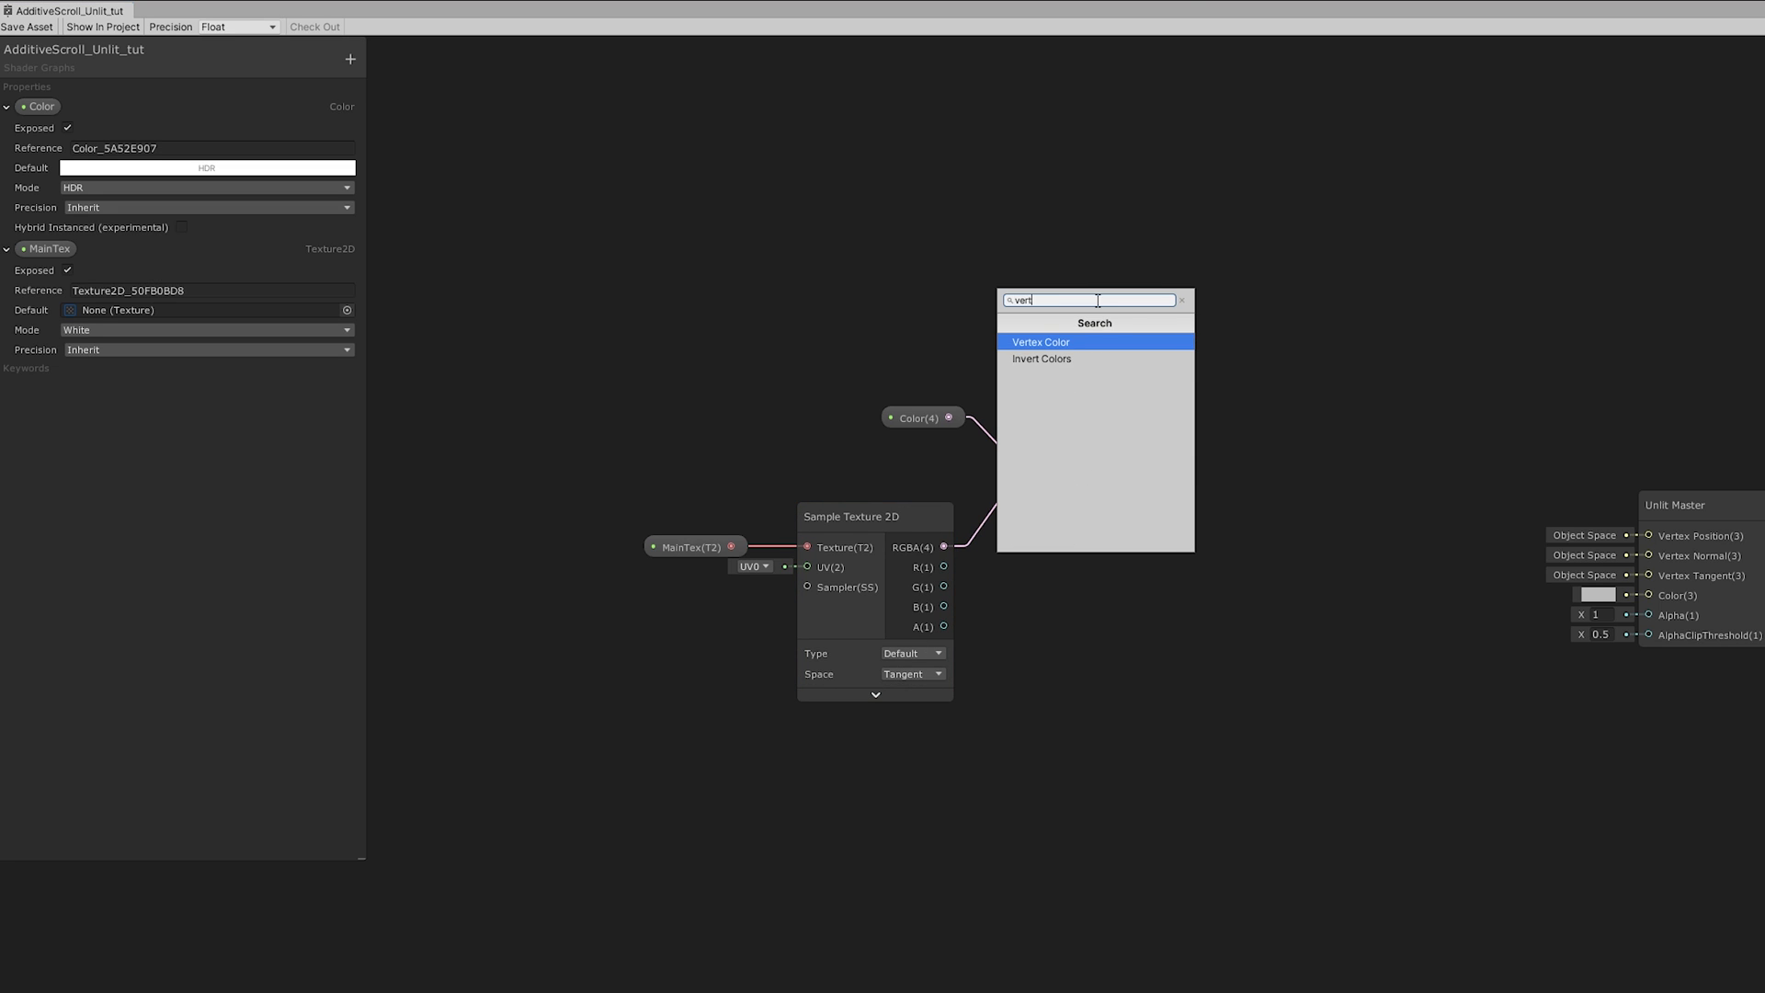
key("Return")
left_click_drag(1134, 329, 1000, 134)
left_click(1044, 196)
middle_click_drag(1007, 158, 920, 274)
left_click_drag(919, 272, 1212, 440)
type("mult")
key("Return")
left_click_drag(1034, 577, 1199, 481)
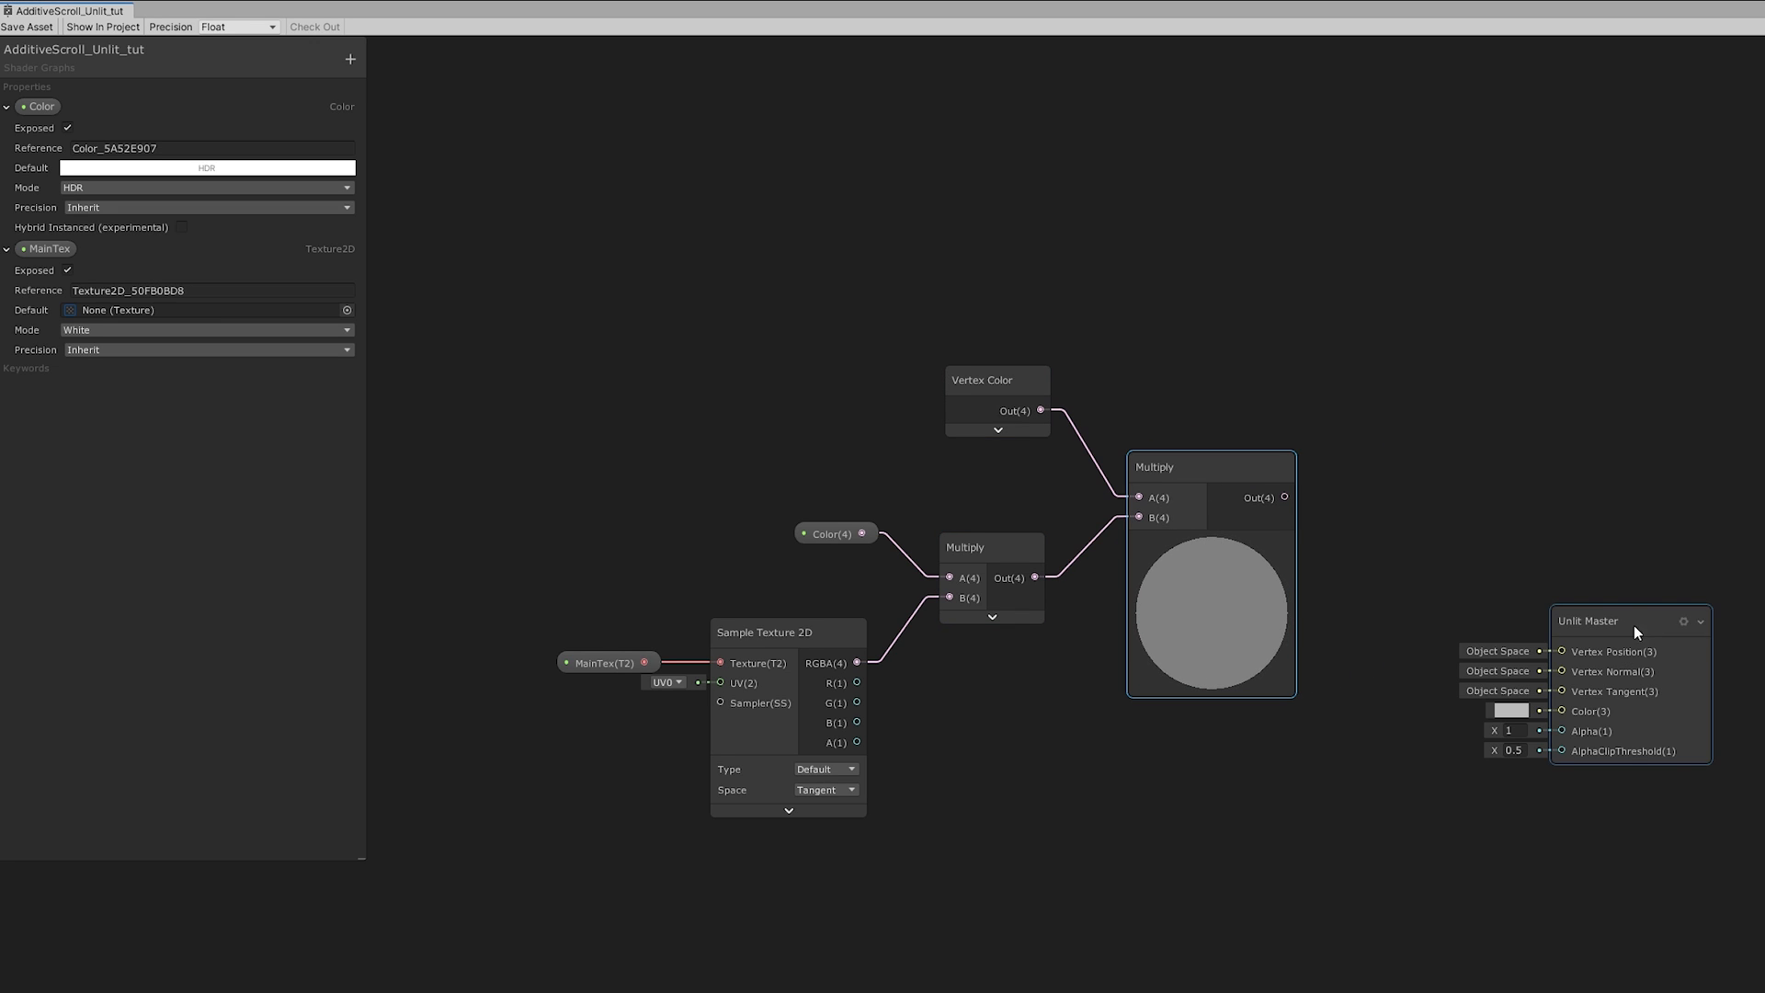
Step: Connect the final Multiply output to Color and Alpha on the Unlit Master, and set AlphaClipThreshold to 0
left_click_drag(1635, 625, 1608, 416)
left_click_drag(1284, 496, 1533, 498)
left_click_drag(1284, 496, 1531, 521)
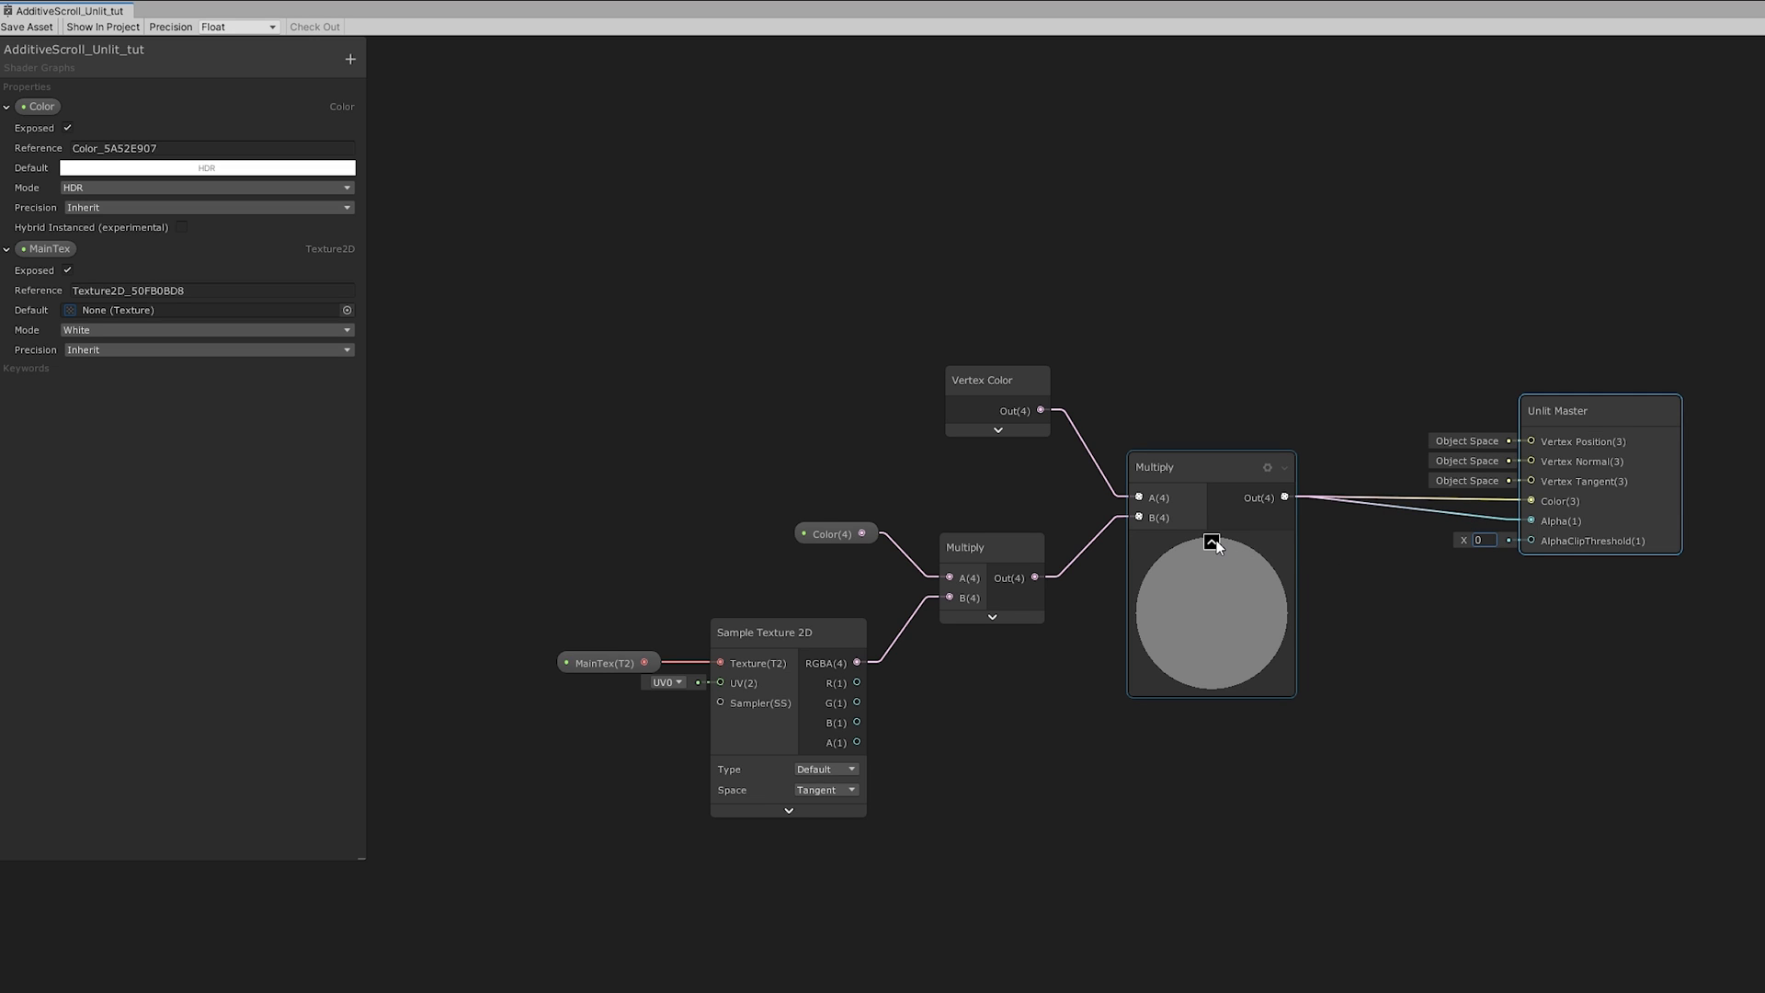
left_click(1212, 541)
Step: Expand the Sample Texture 2D preview and add a Vector2 property named MainTexSpeed
middle_click_drag(801, 496, 1167, 412)
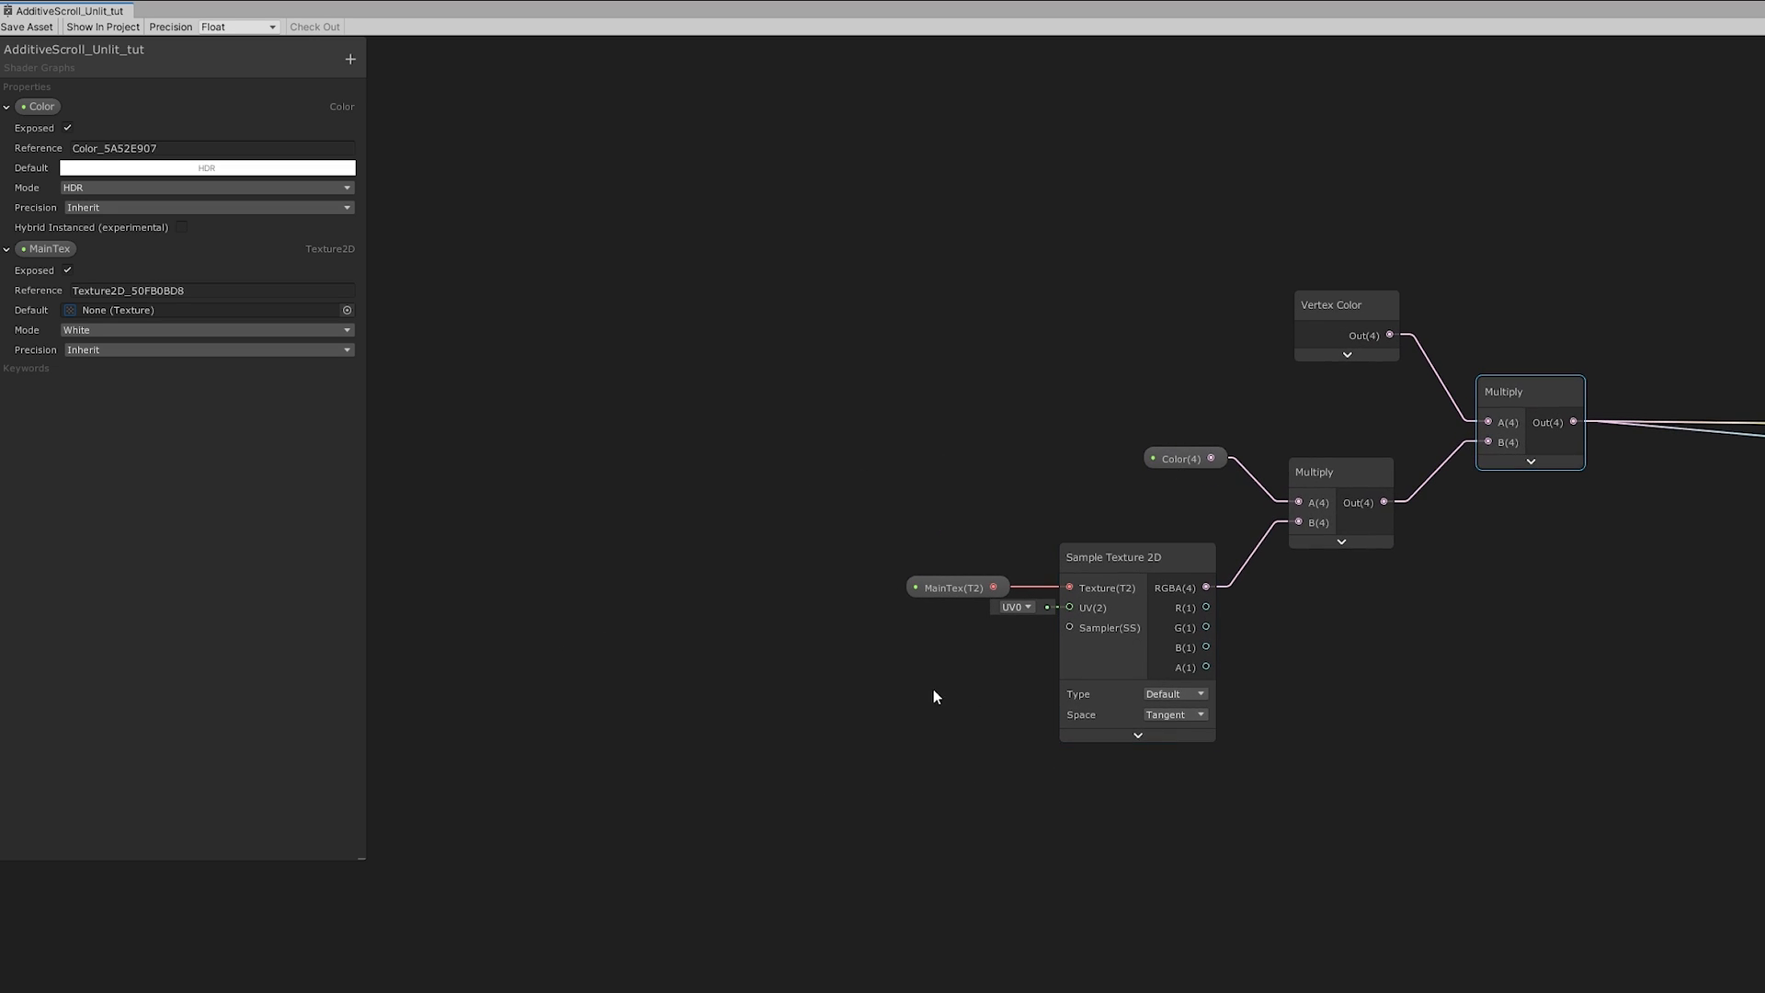
left_click(1140, 735)
left_click(351, 59)
left_click(410, 93)
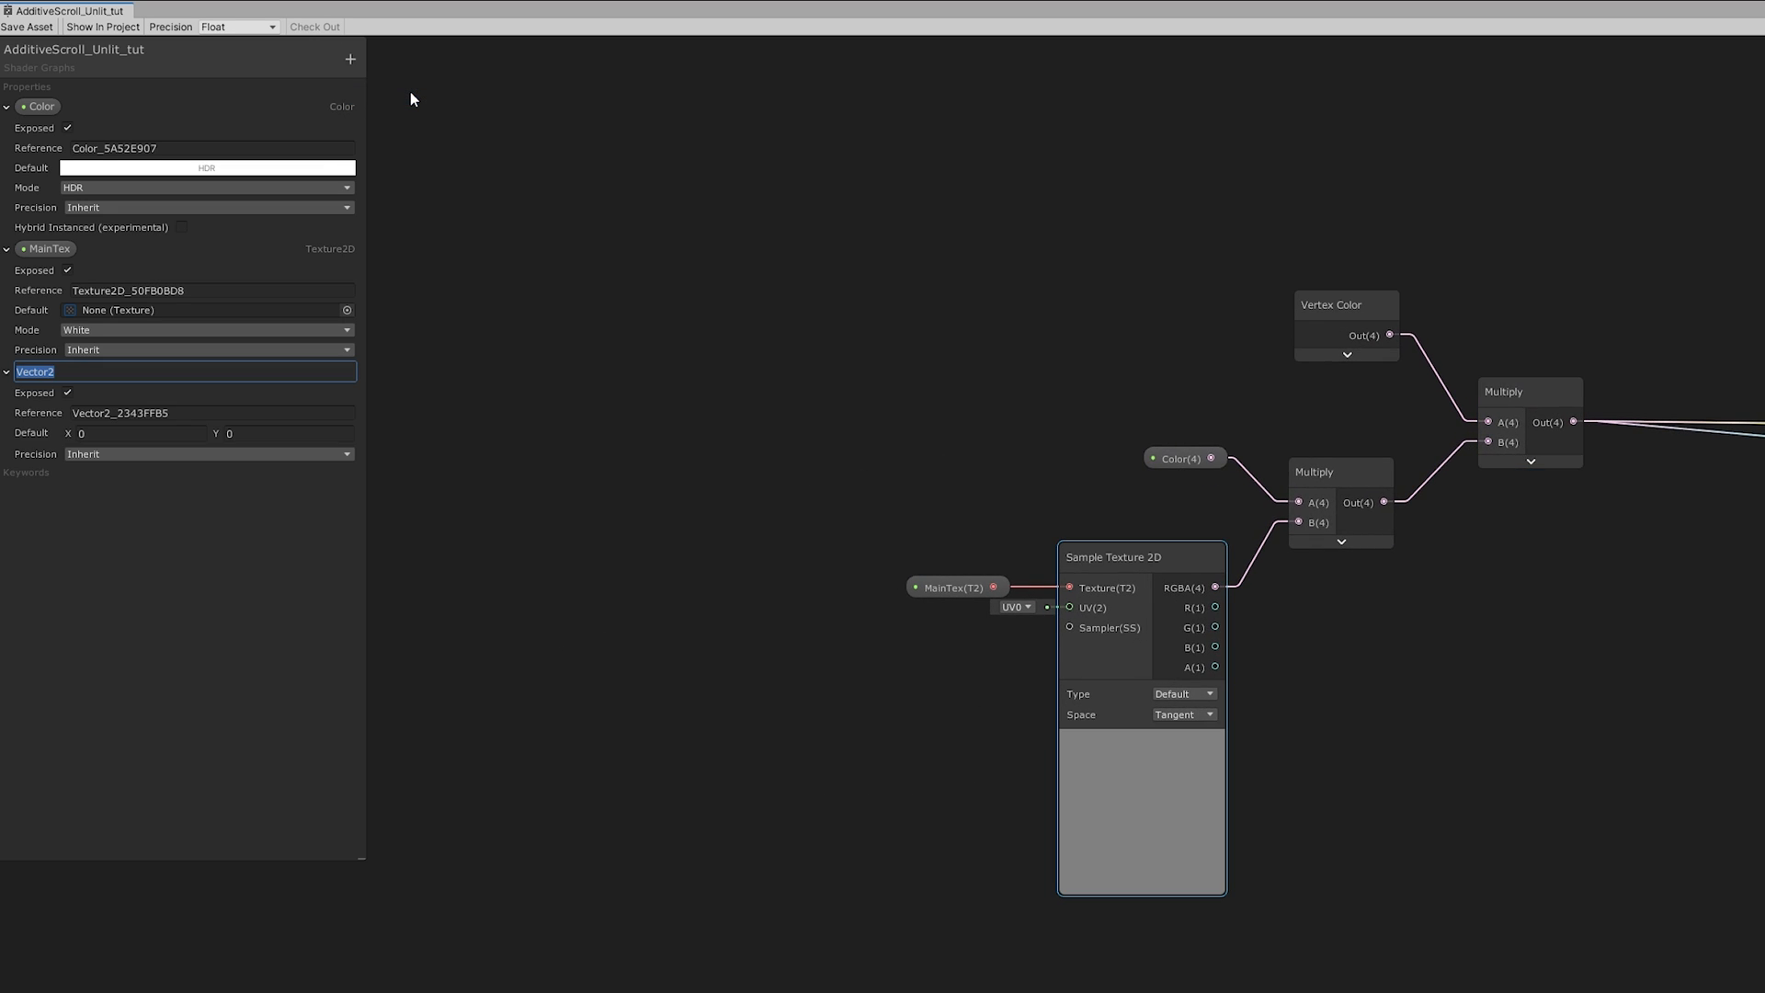
type("MainTexSpeed")
key("Return")
Step: Place the MainTexSpeed property in the graph and add a Time node
left_click_drag(74, 365, 454, 407)
left_click_drag(60, 372, 494, 381)
left_click_drag(589, 412, 589, 413)
middle_click_drag(467, 526, 800, 505)
key("space")
type("tim")
key("Return")
Step: Multiply MainTexSpeed by the Time output with a new Multiply node, and collapse its preview
left_click_drag(826, 530, 949, 581)
type("mul")
double_click(908, 620)
left_click_drag(1066, 398, 949, 561)
left_click_drag(1003, 404, 779, 493)
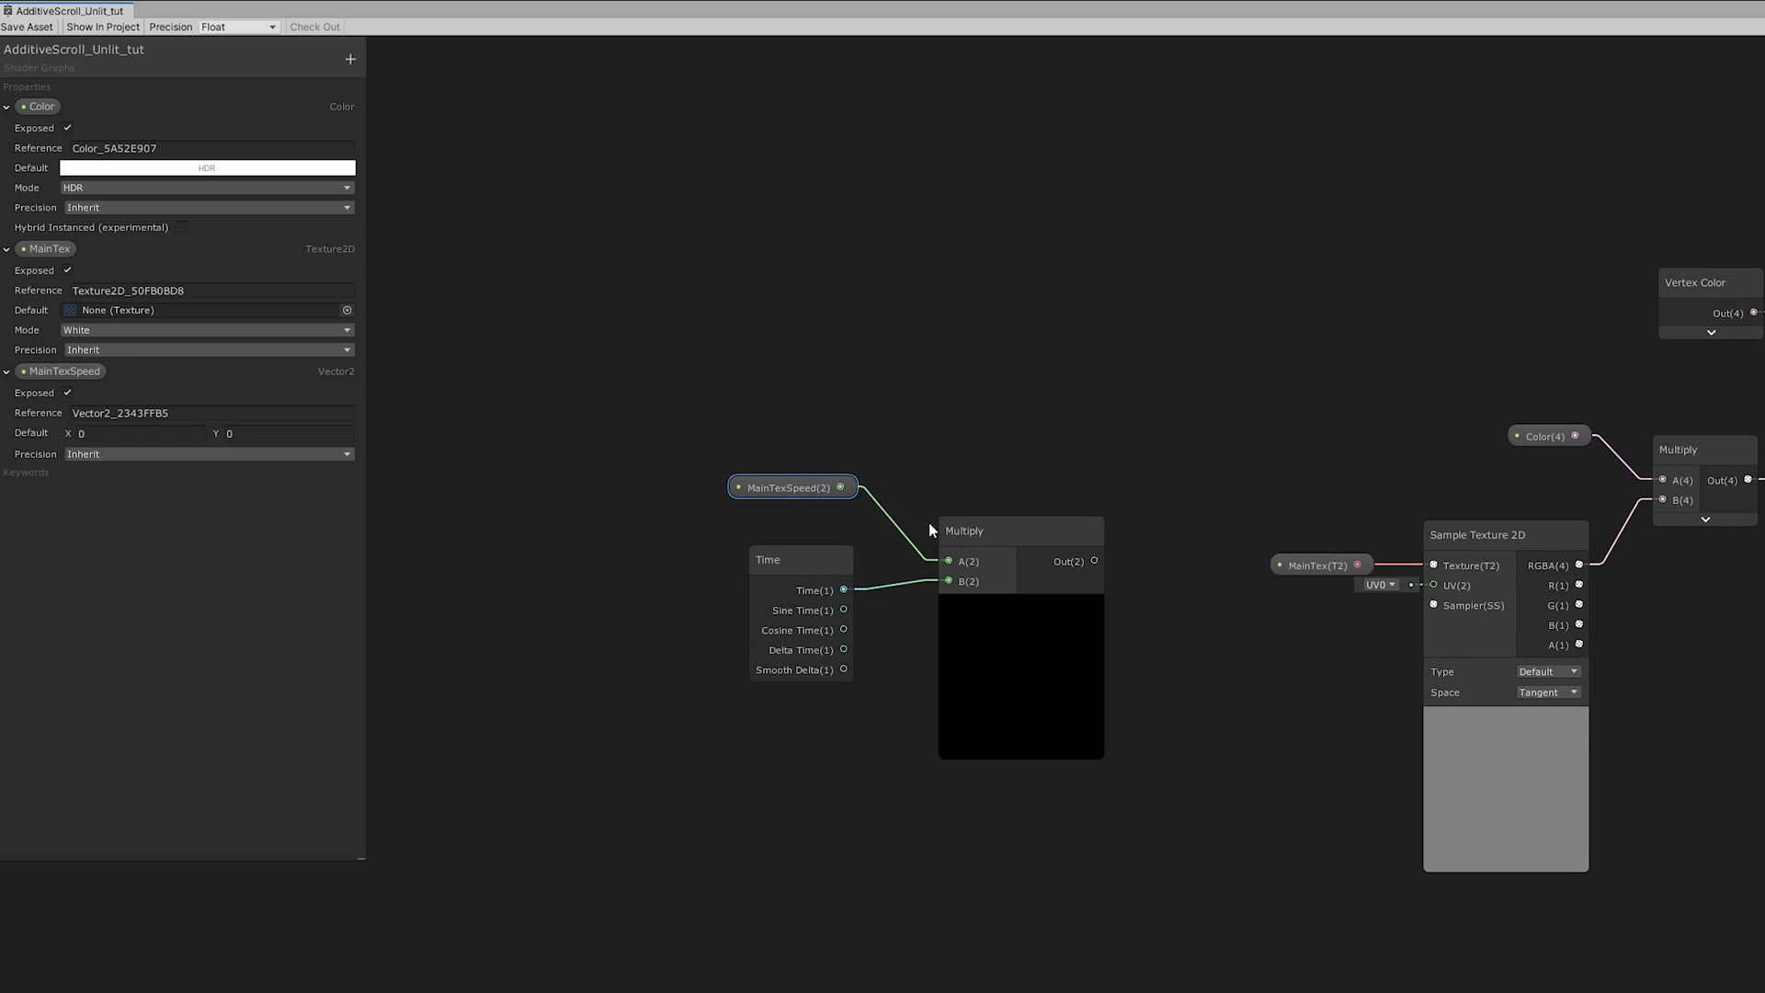
left_click(1020, 605)
left_click_drag(974, 543, 938, 509)
Step: Add a Tiling And Offset node and connect the speed-time Multiply output to its Offset
left_click(1202, 456)
key("space")
type("tiling")
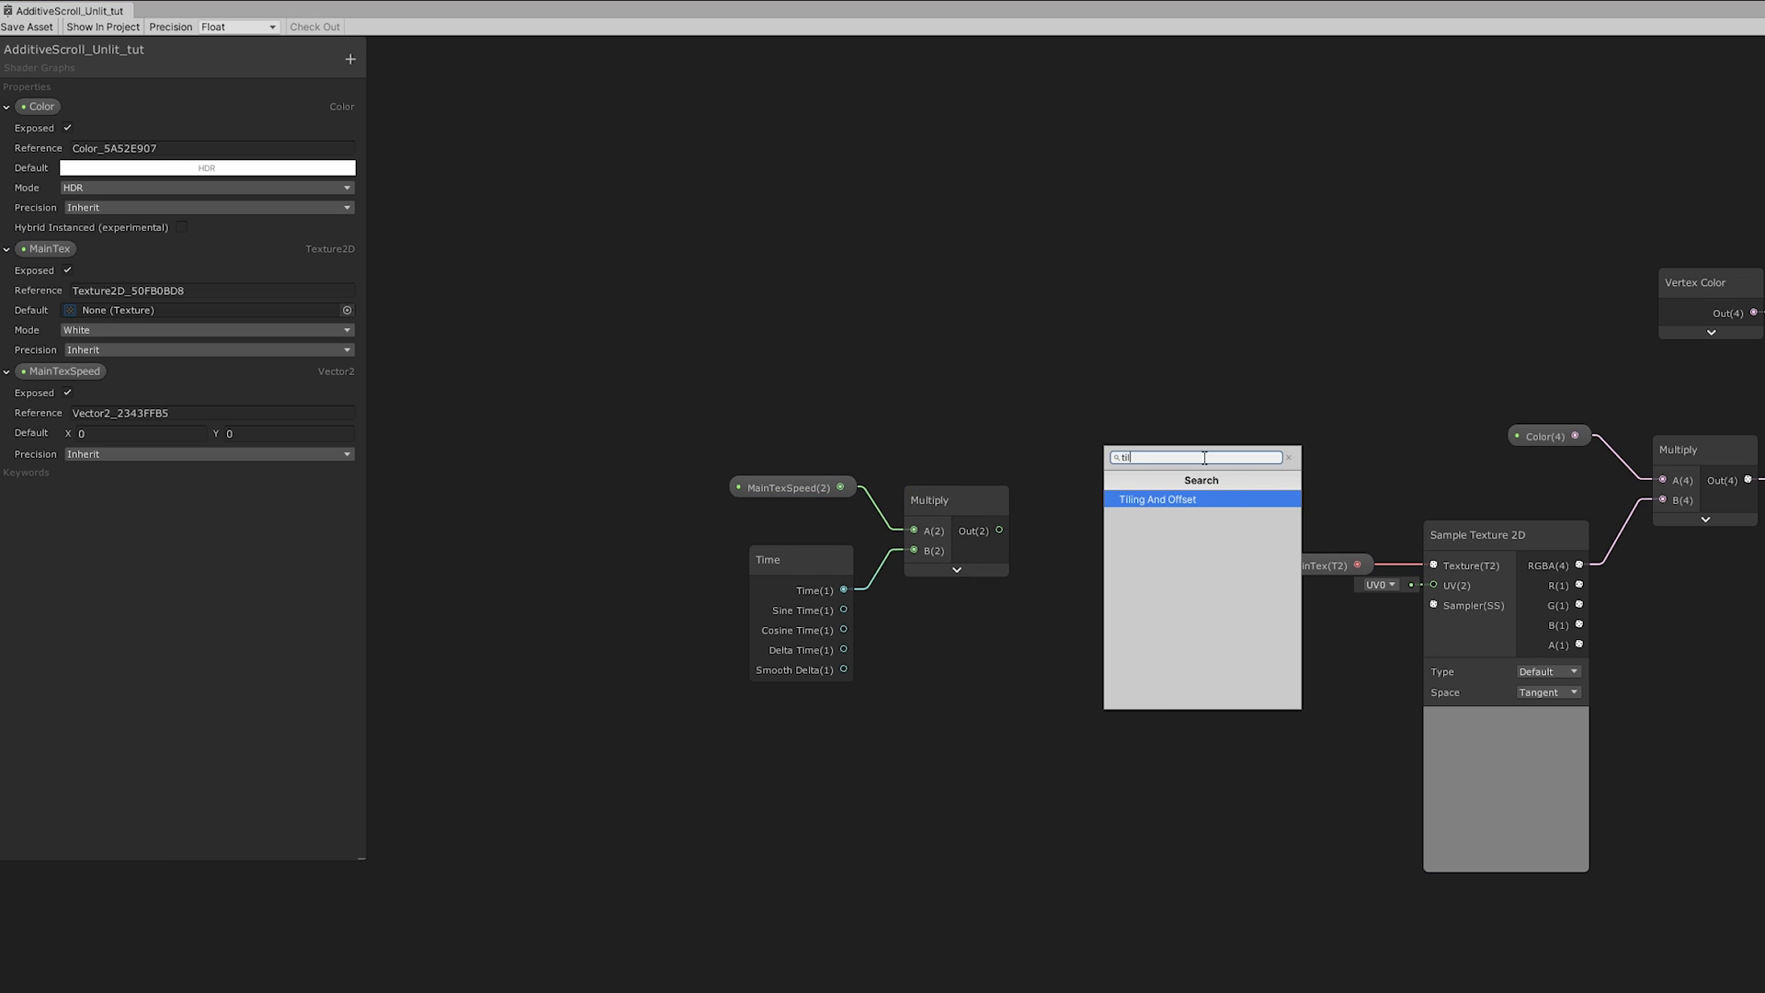
key("Return")
left_click_drag(1232, 487, 1145, 371)
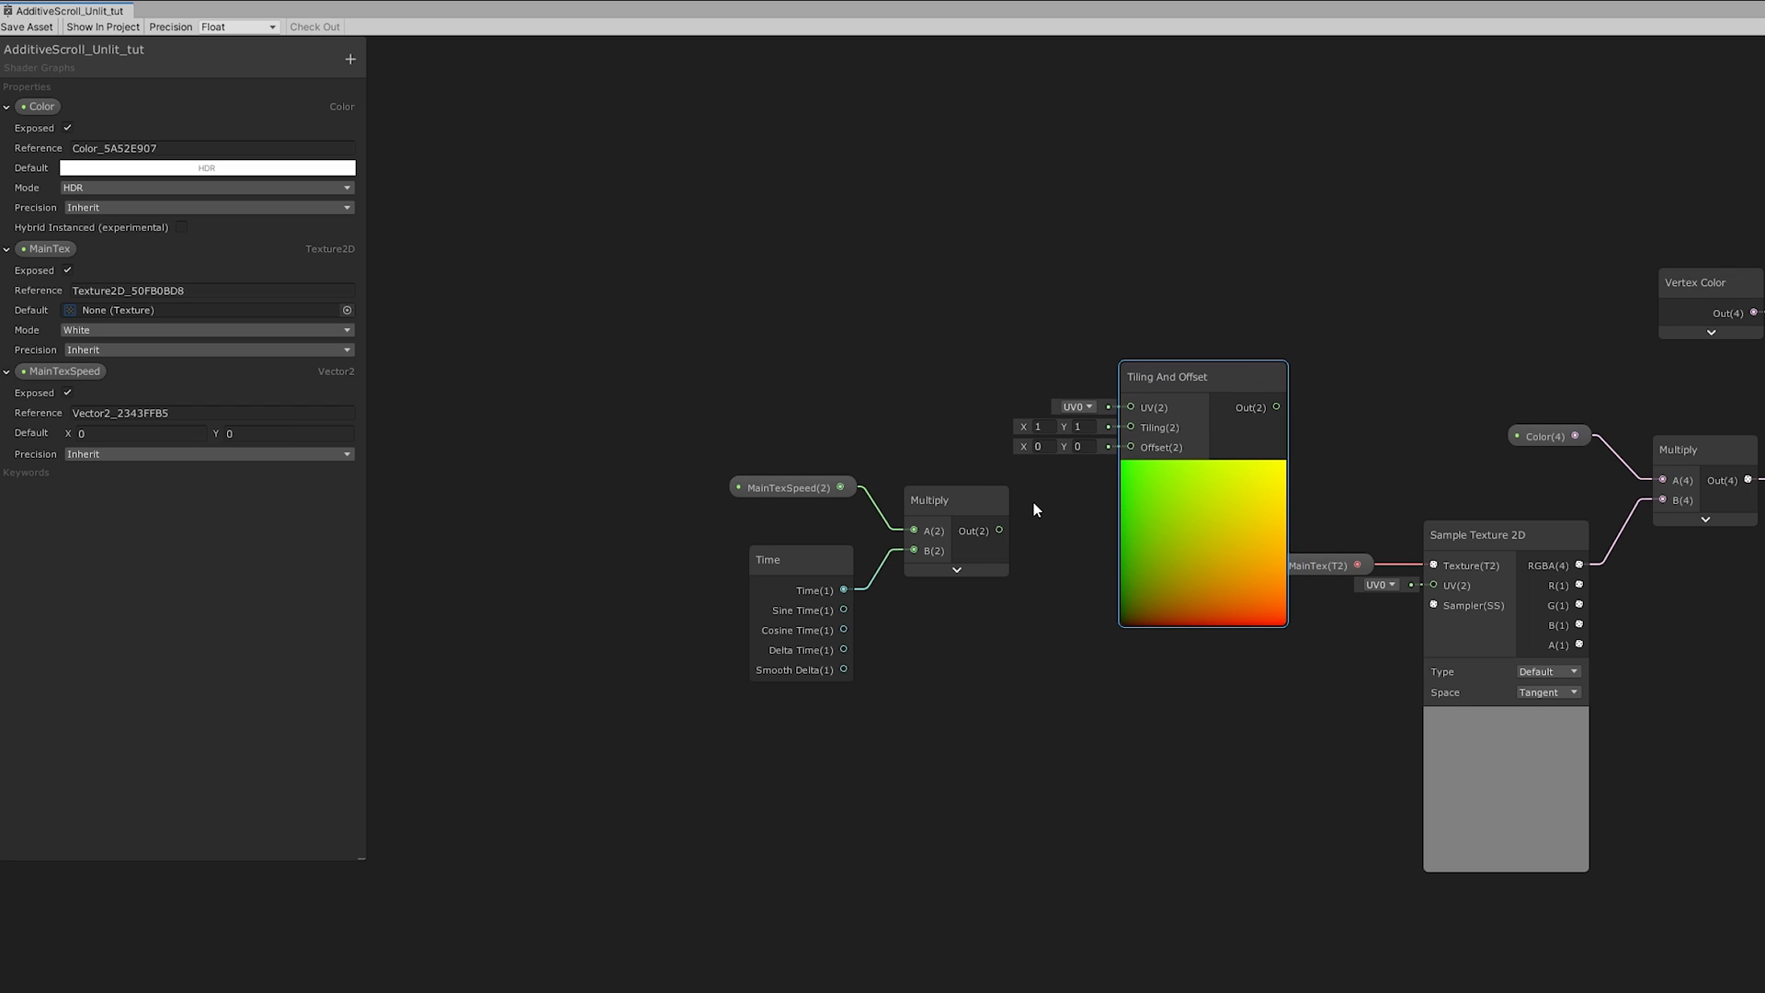
left_click_drag(999, 530, 1130, 447)
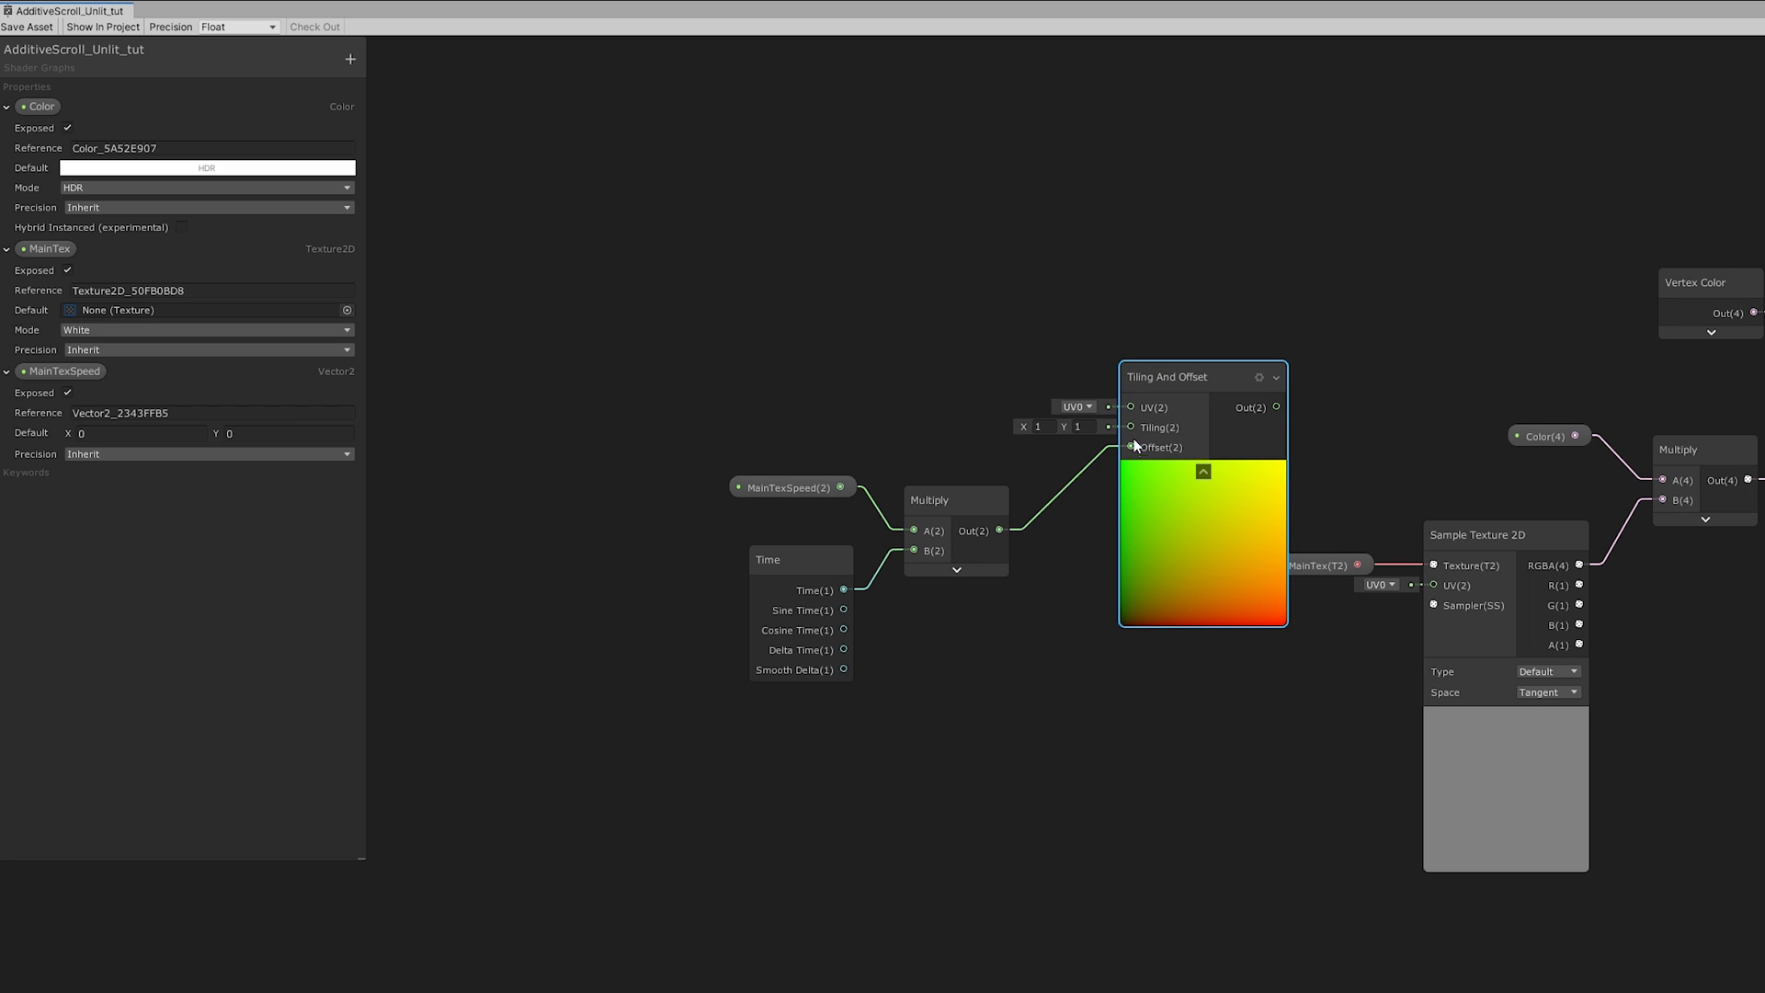
Step: Add a Vector2 property named MainTexTiling with default X 1 and Y 1
left_click(1023, 364)
left_click(350, 60)
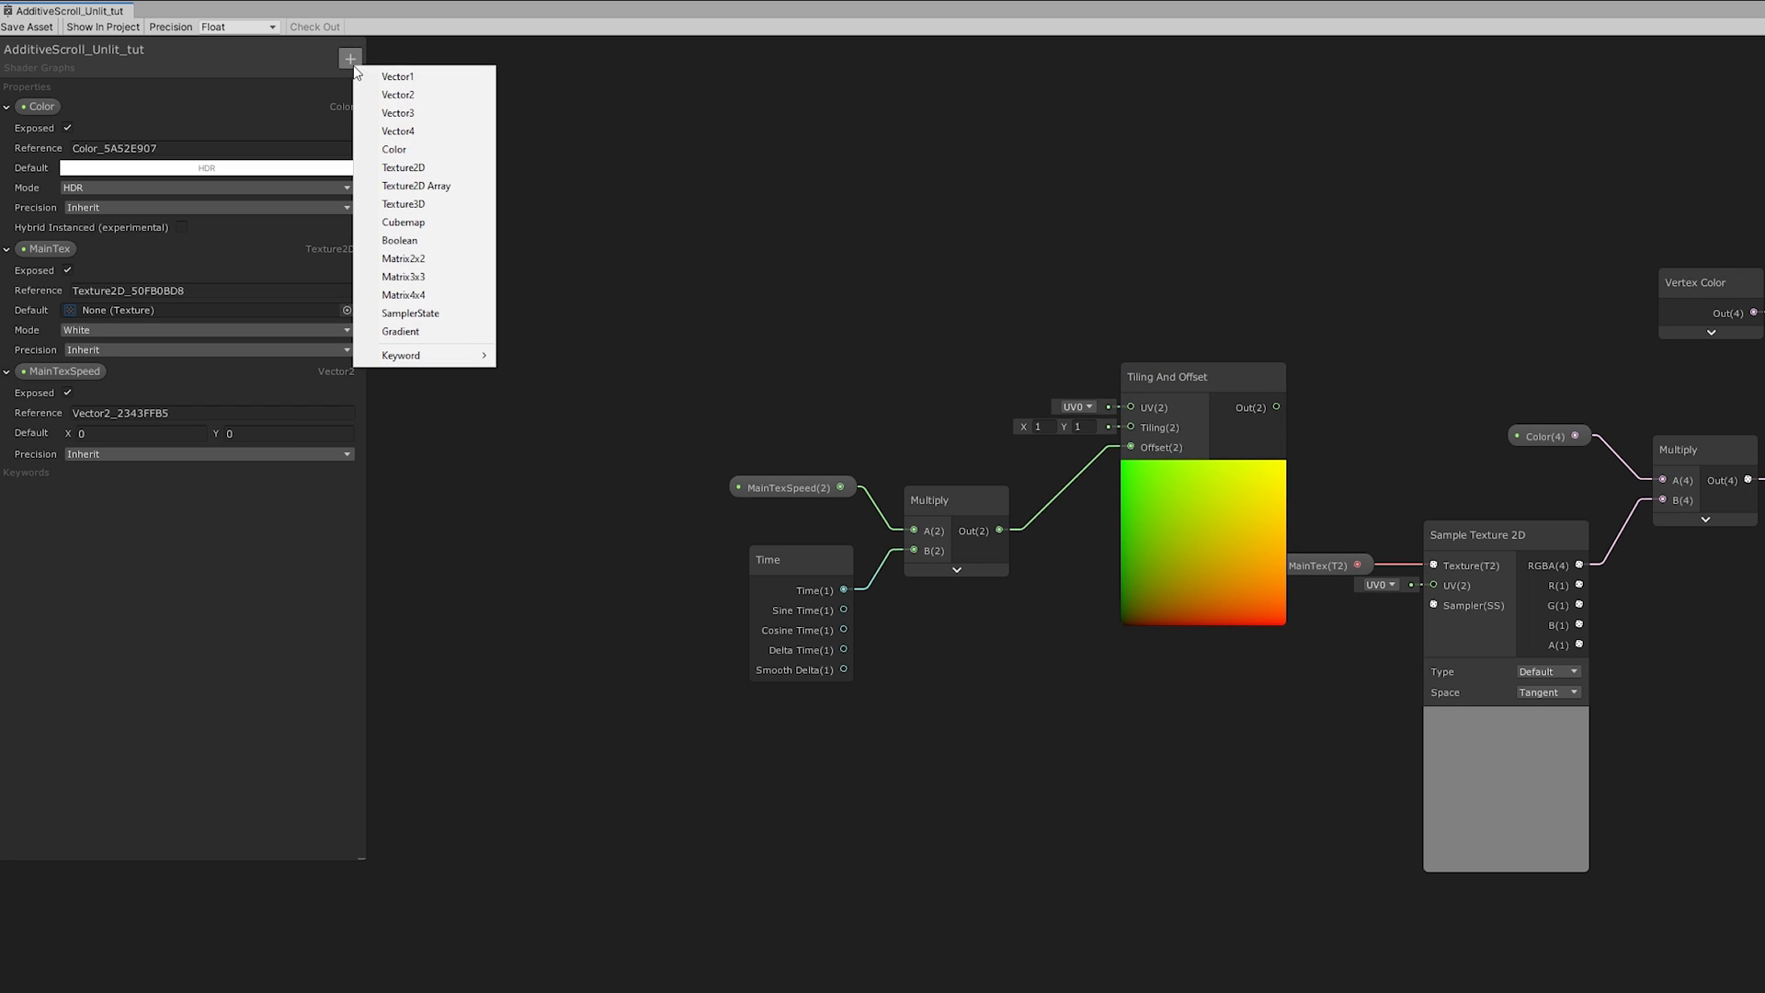
left_click(380, 94)
type("MainTexTiling")
key("Return")
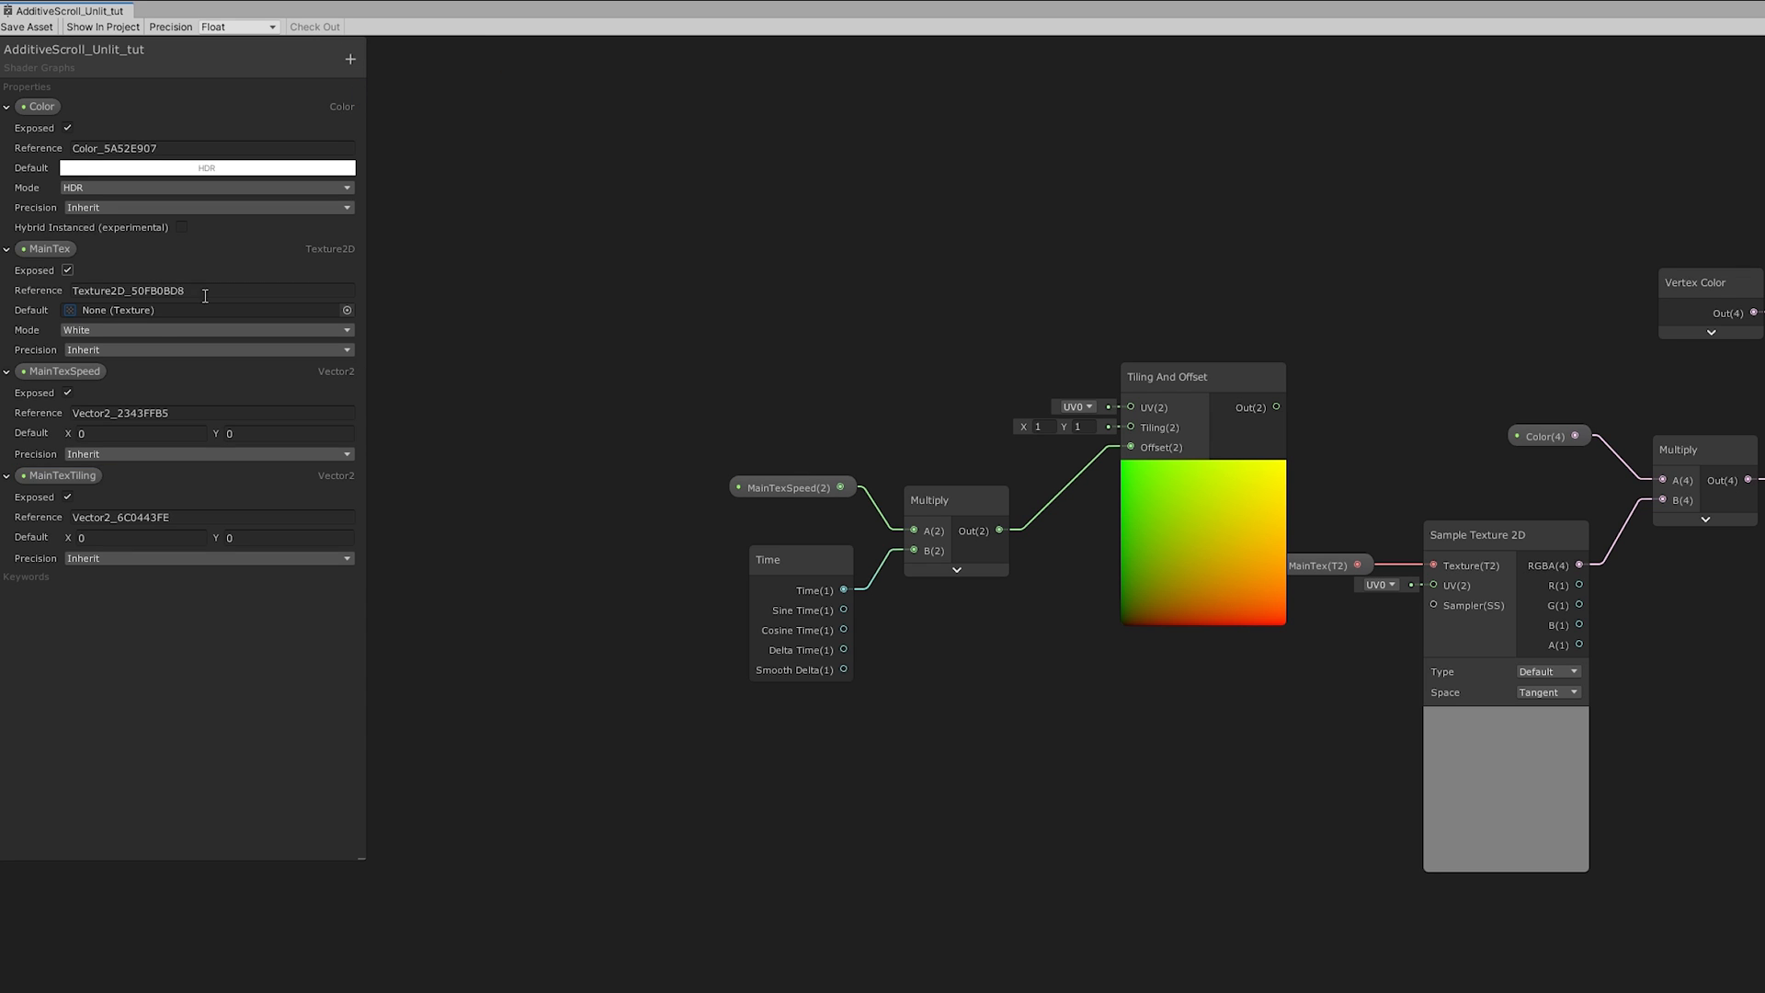
left_click(260, 541)
type("1")
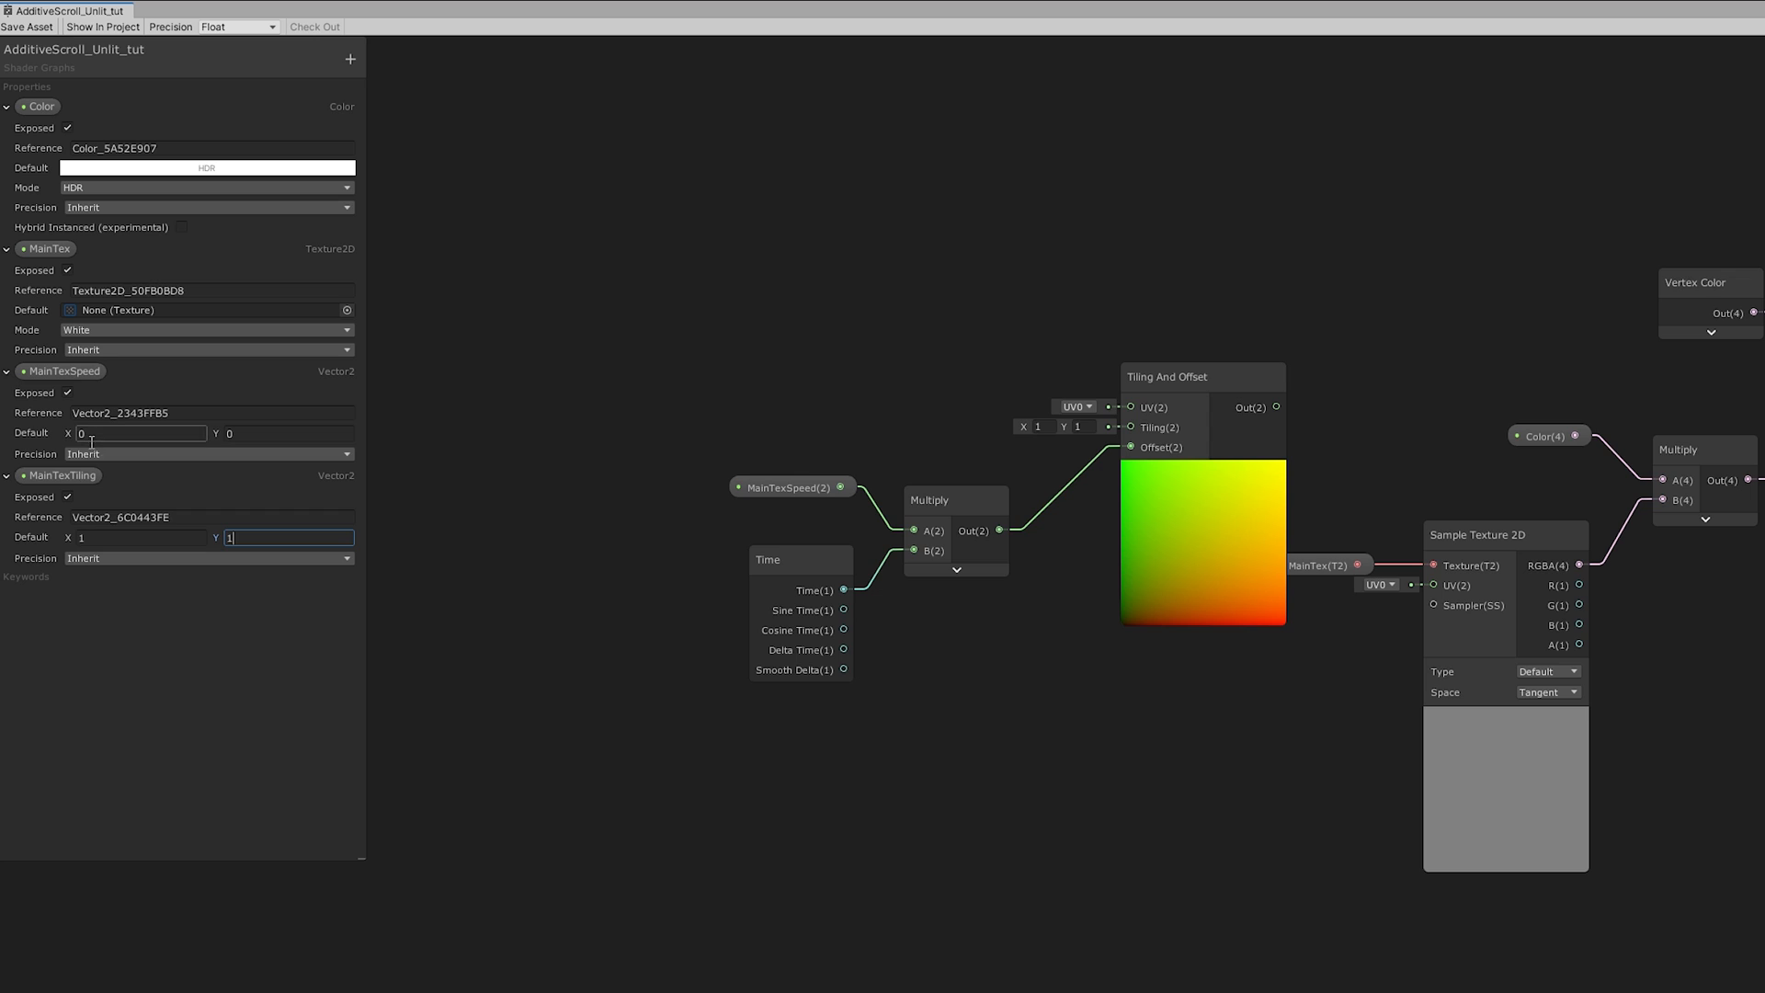
Step: Connect MainTexTiling to the Tiling And Offset node's Tiling input, and its output to the Sample Texture 2D UV
left_click_drag(58, 476, 1130, 428)
left_click_drag(896, 405, 953, 415)
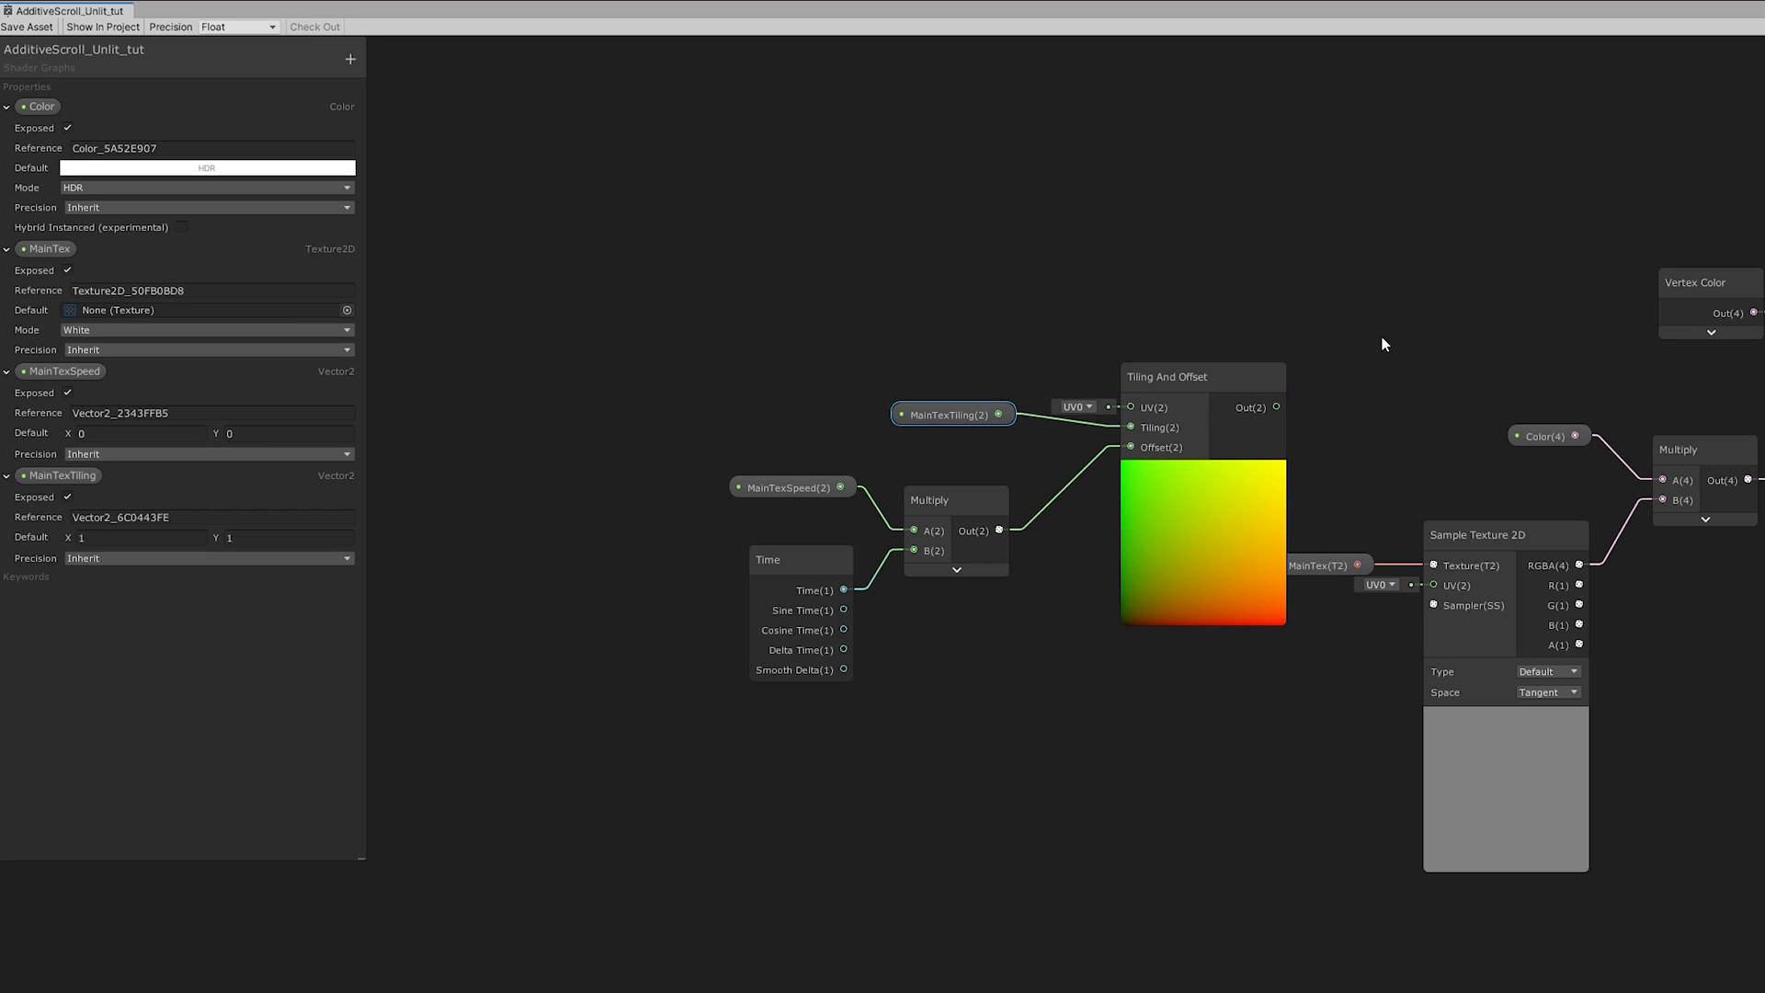
left_click_drag(1276, 408, 1428, 579)
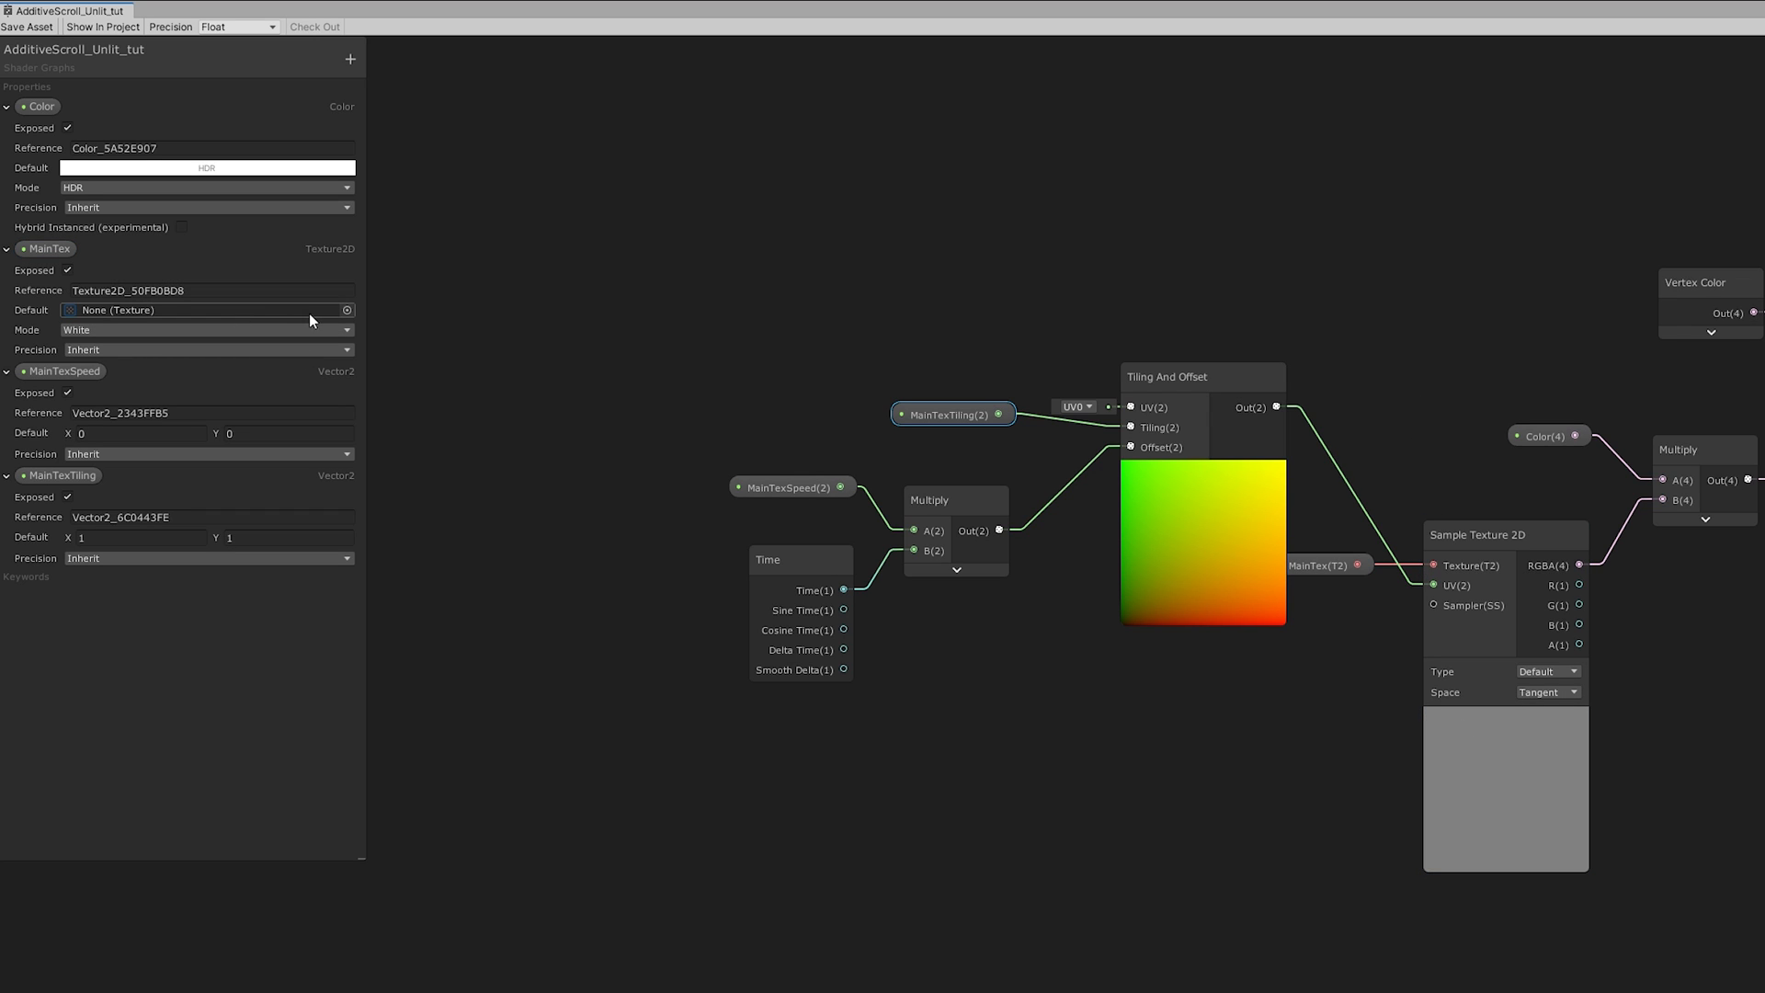
Step: Assign the GroundImpact01 texture as the default of the MainTex property
left_click(346, 310)
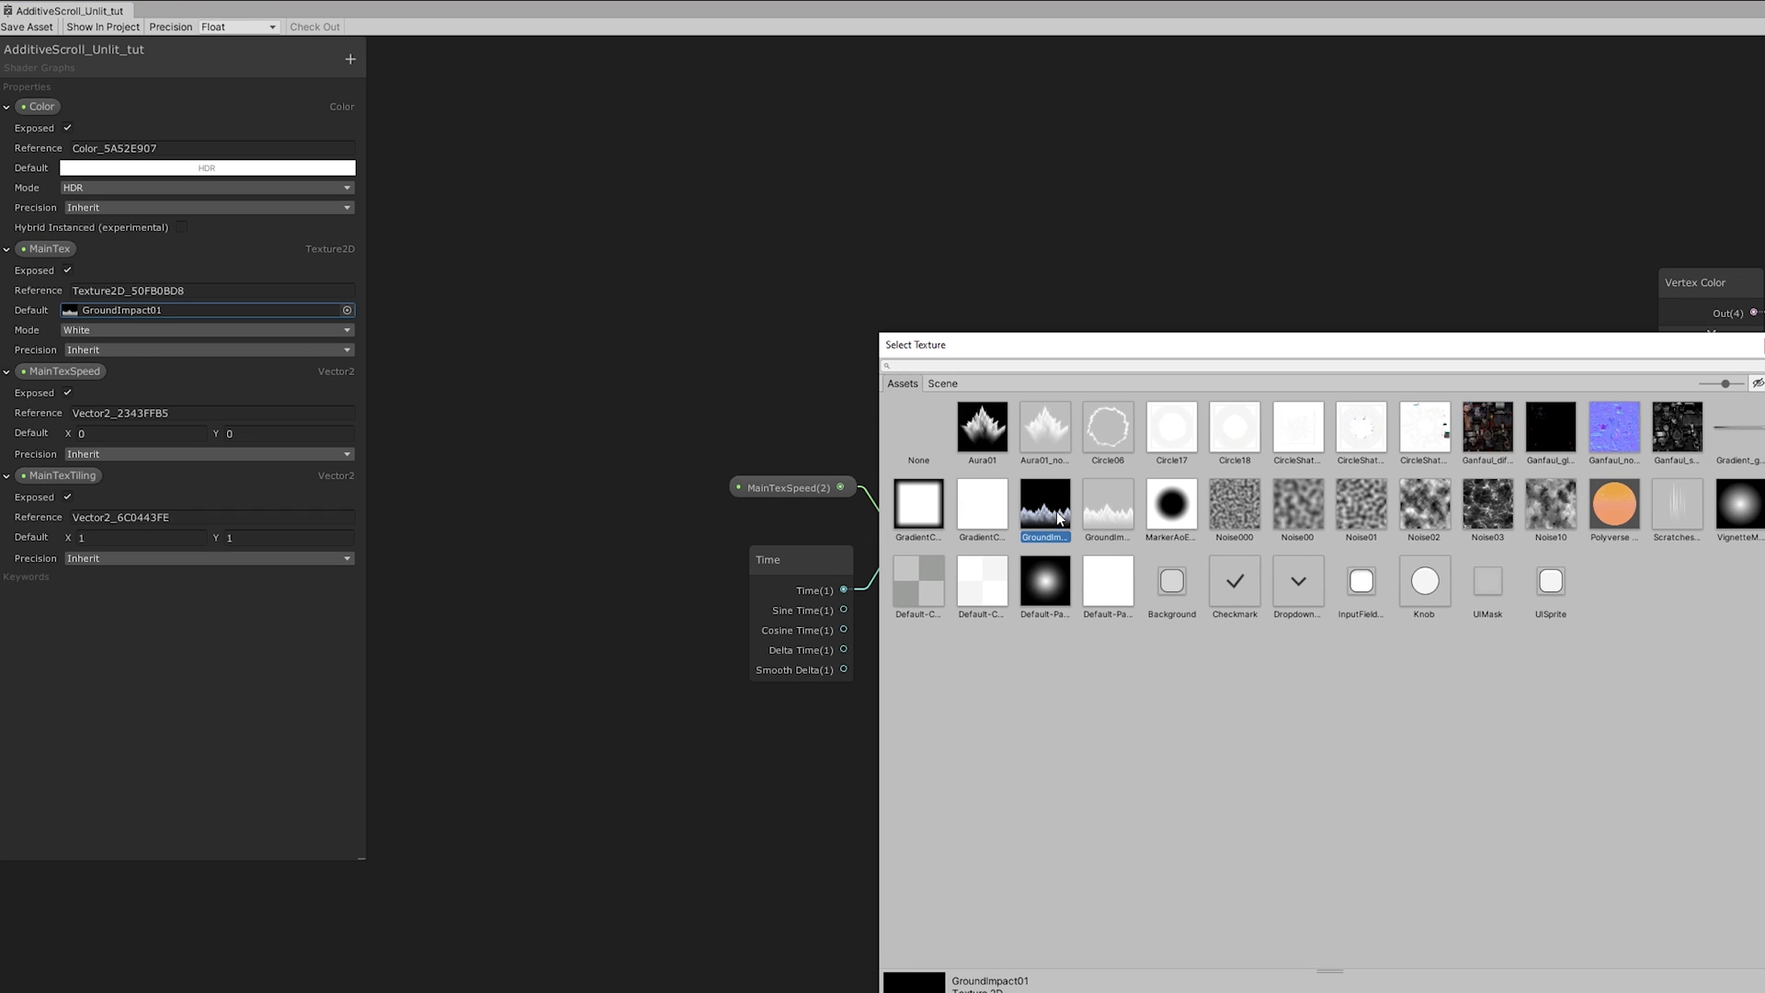
left_click(1106, 508)
left_click(1048, 507)
double_click(1047, 506)
middle_click_drag(1692, 678, 1469, 636)
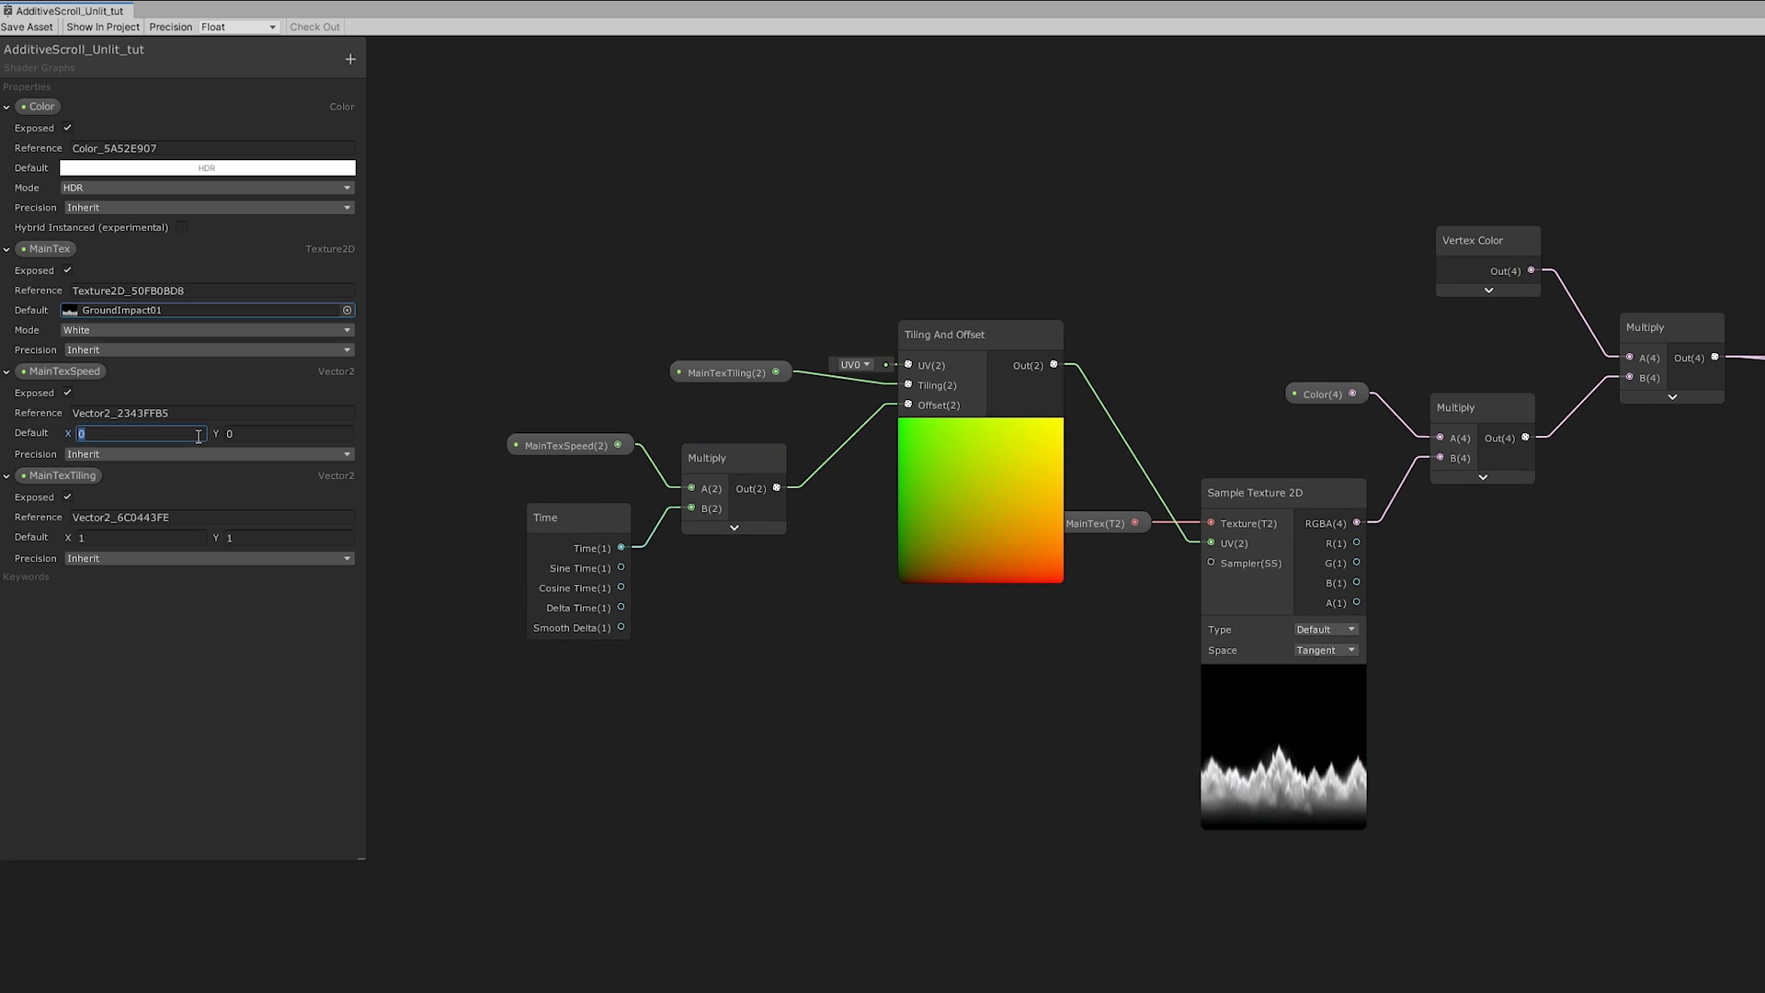
Step: Test the texture scrolling with MainTexSpeed defaults of X 0.5, and of X 0 with Y 0.5
type(".5")
key("Return")
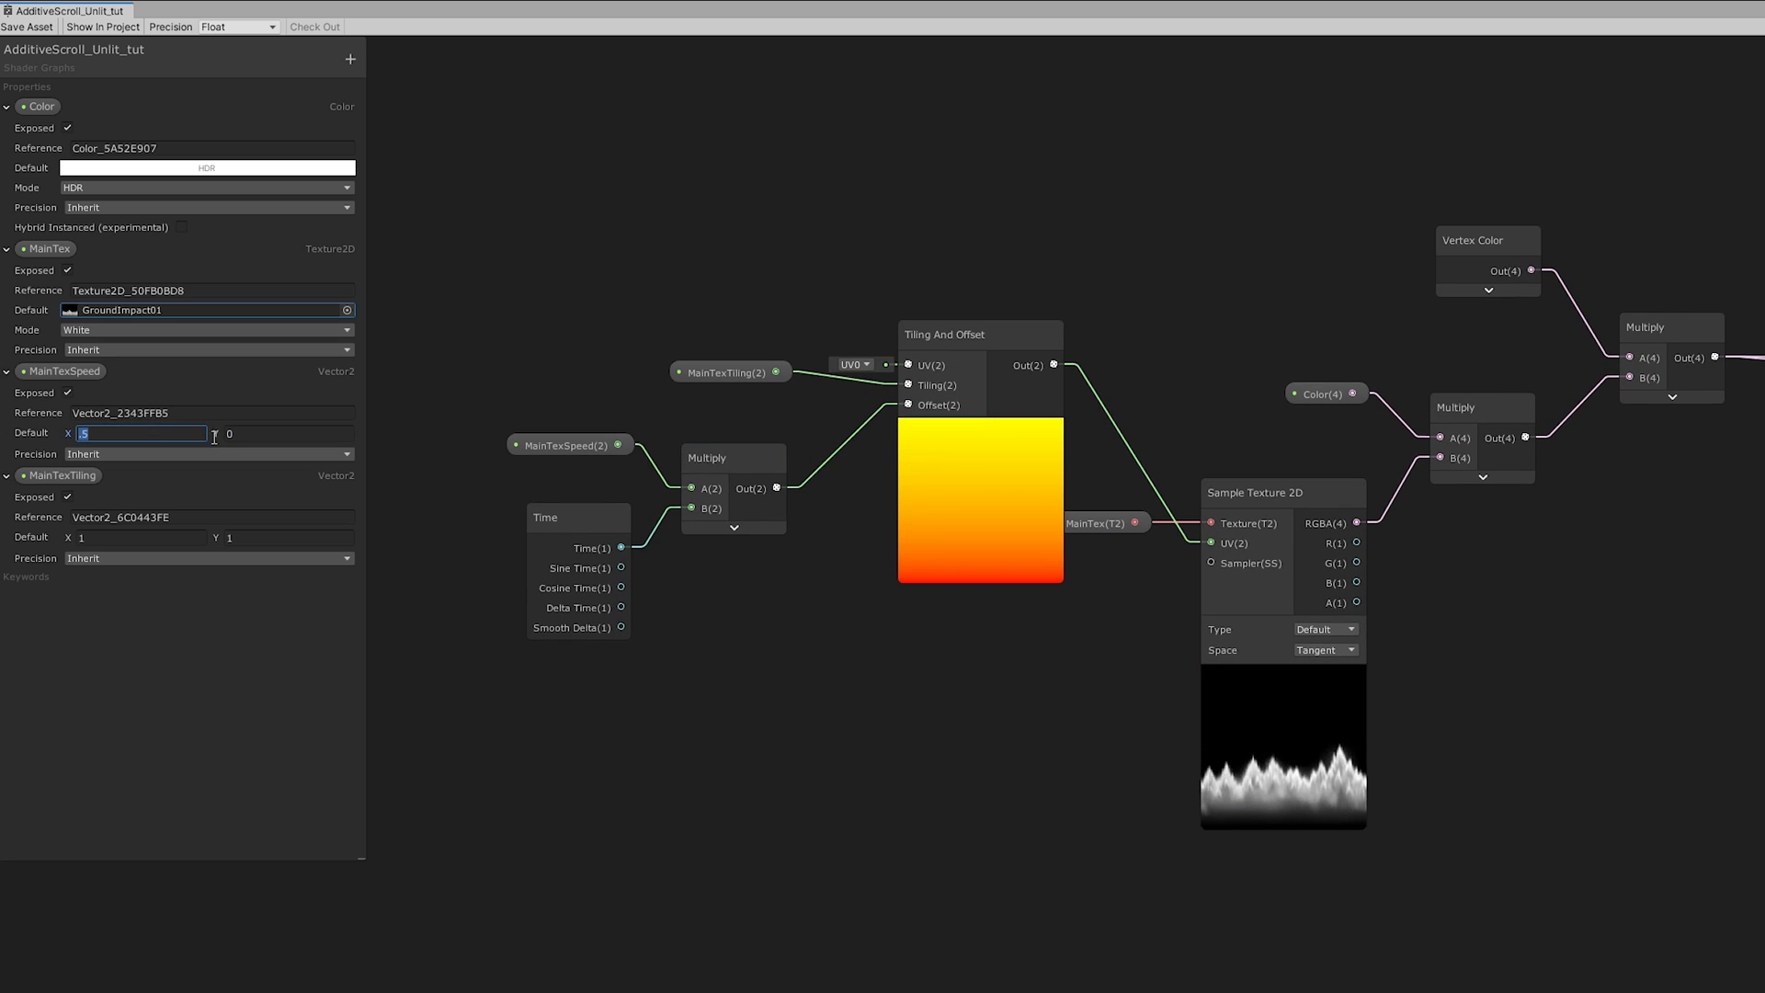
type("0")
key("Tab")
type(".5")
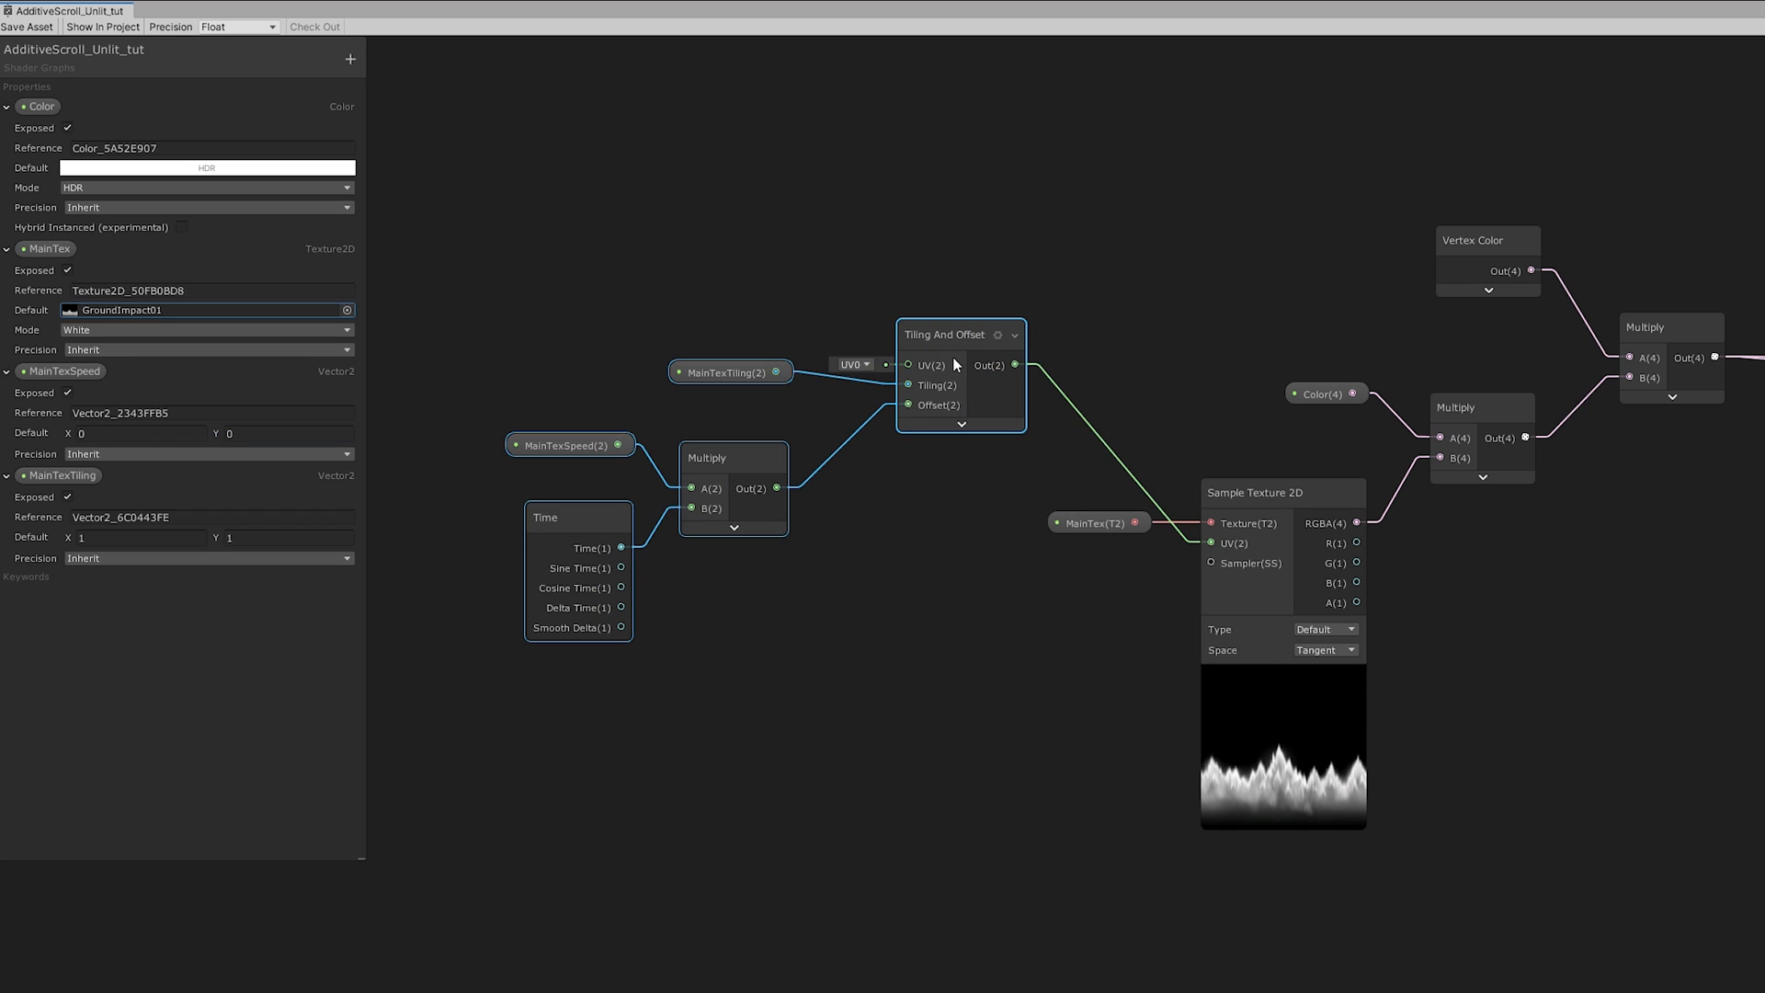
Step: Collapse the Tiling And Offset preview and move the tiling, speed, Multiply and Time nodes closer to Sample Texture 2D
left_click_drag(953, 365, 1081, 597)
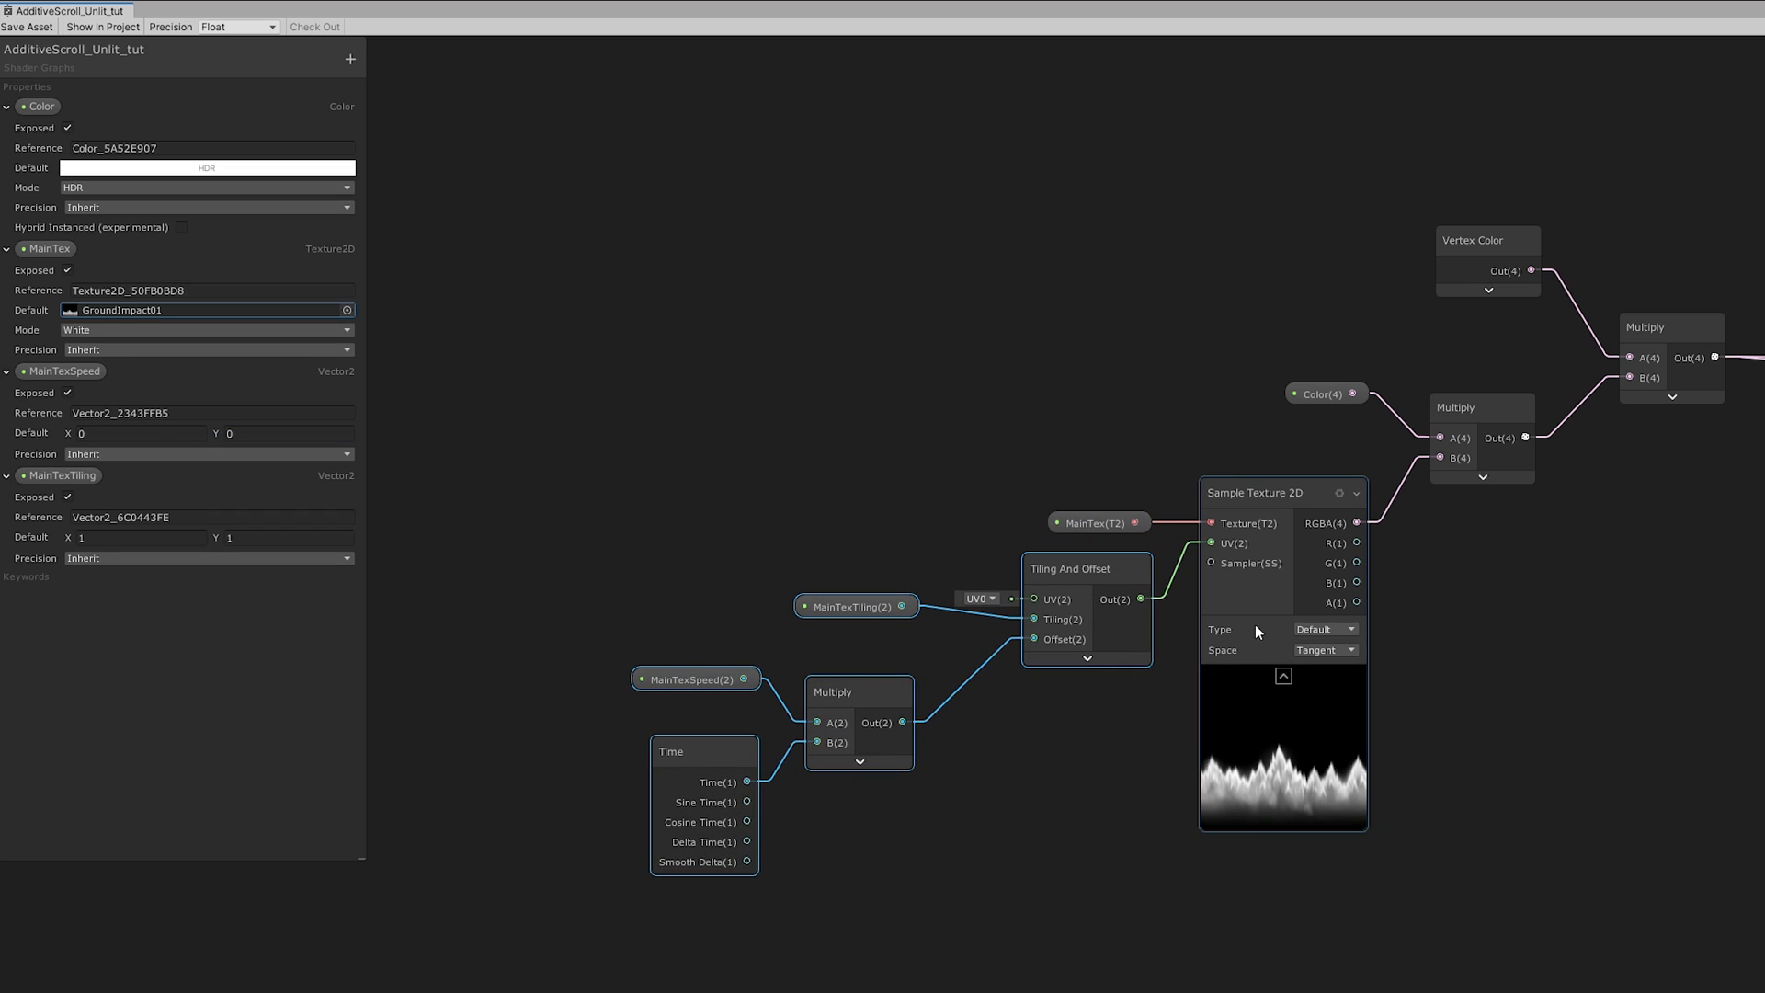
scroll(1245, 652, "down", 2)
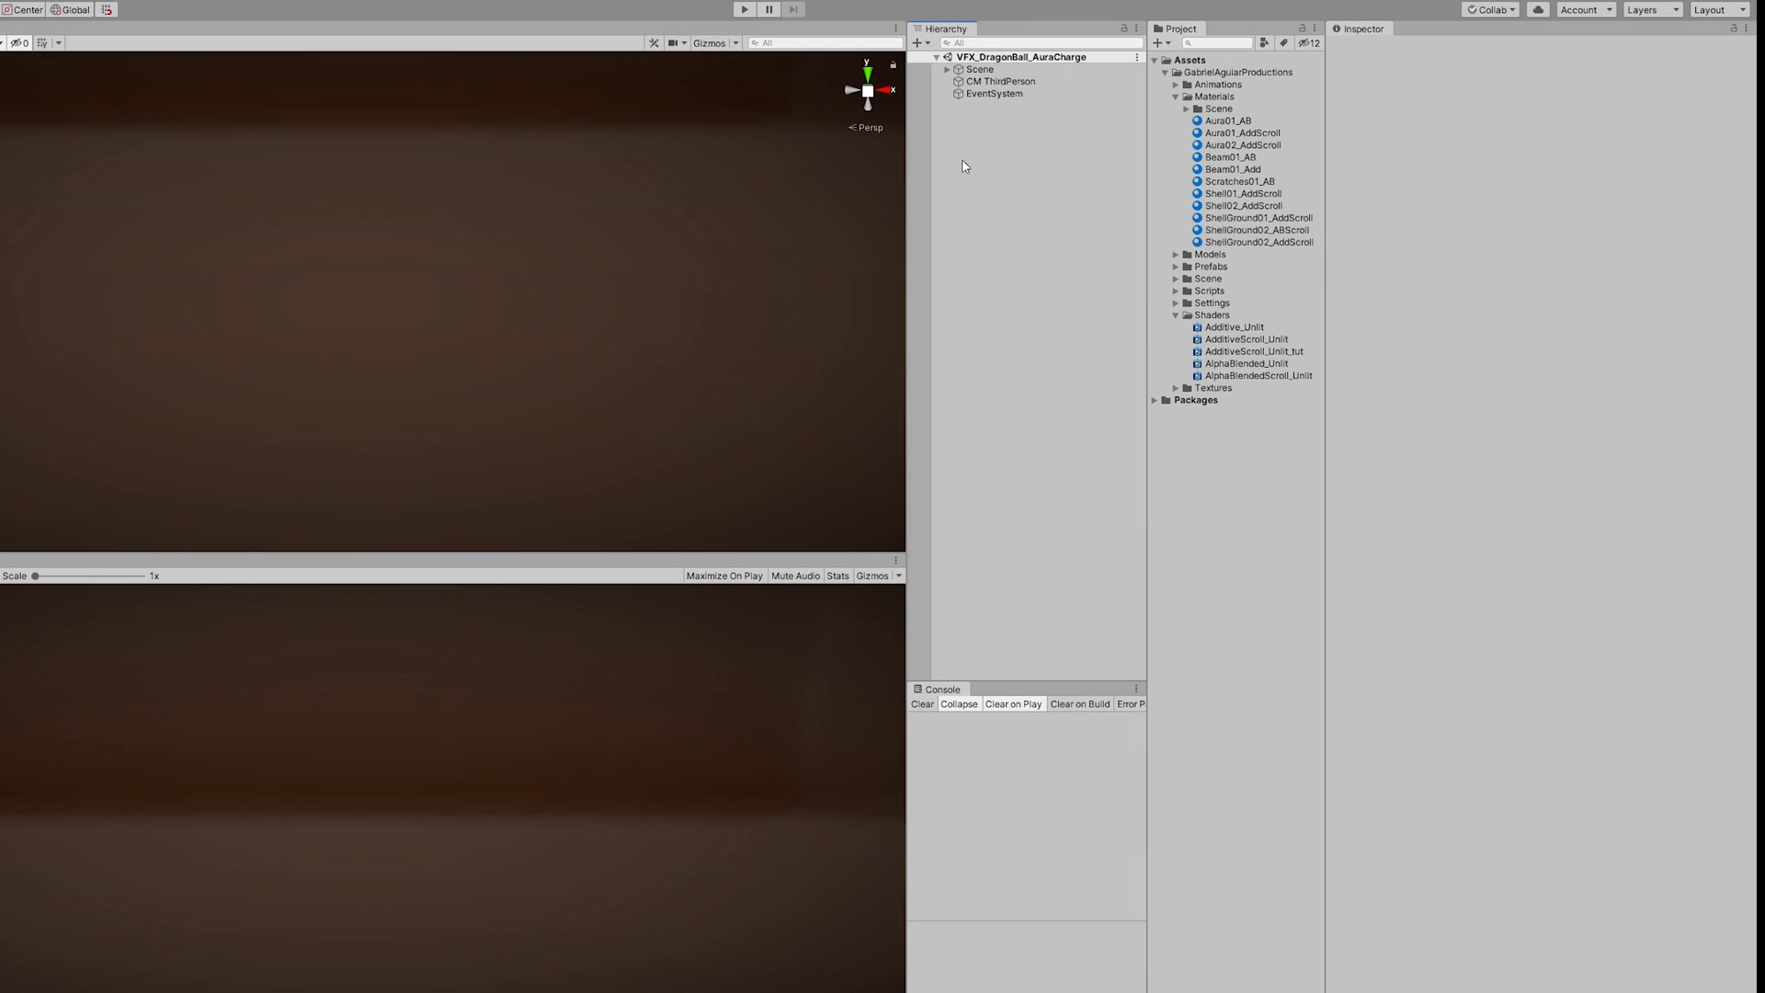
Step: In the Unity scene, create an empty object named vfx_DBAuraCharging_tut at position 0, 0.141, 0
right_click(961, 158)
left_click(1015, 302)
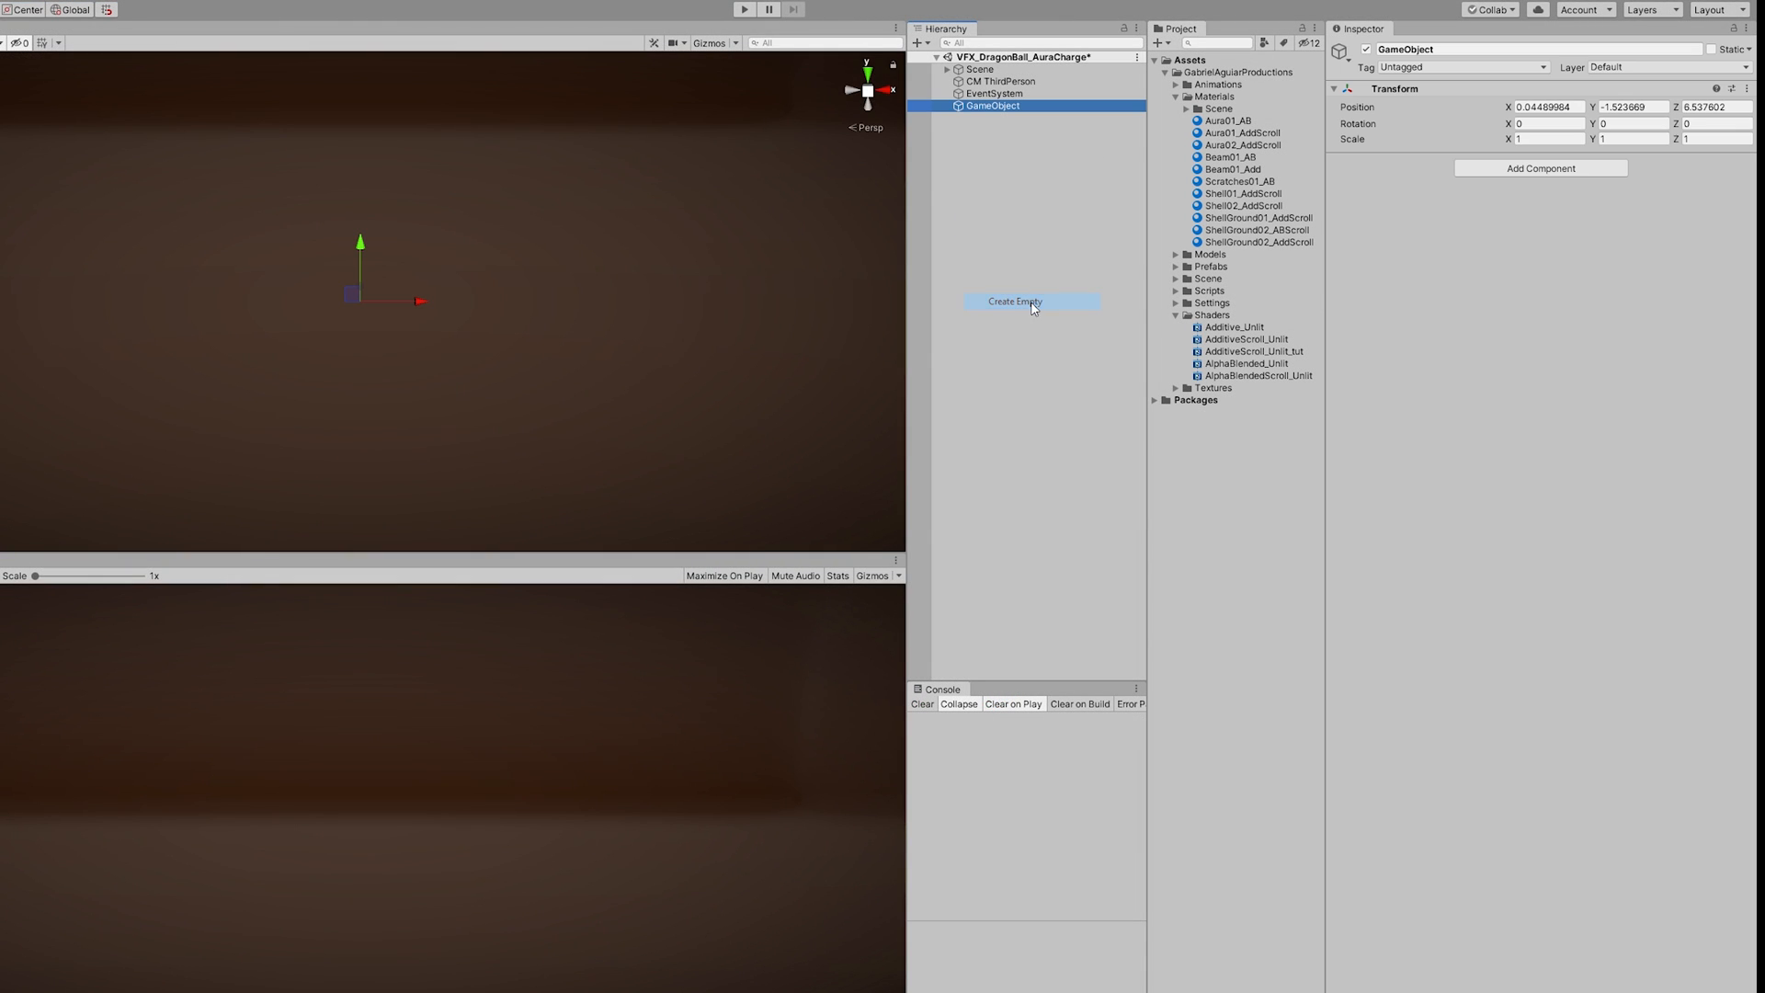
left_click(1421, 50)
type("vfx_DBAuraCharging_")
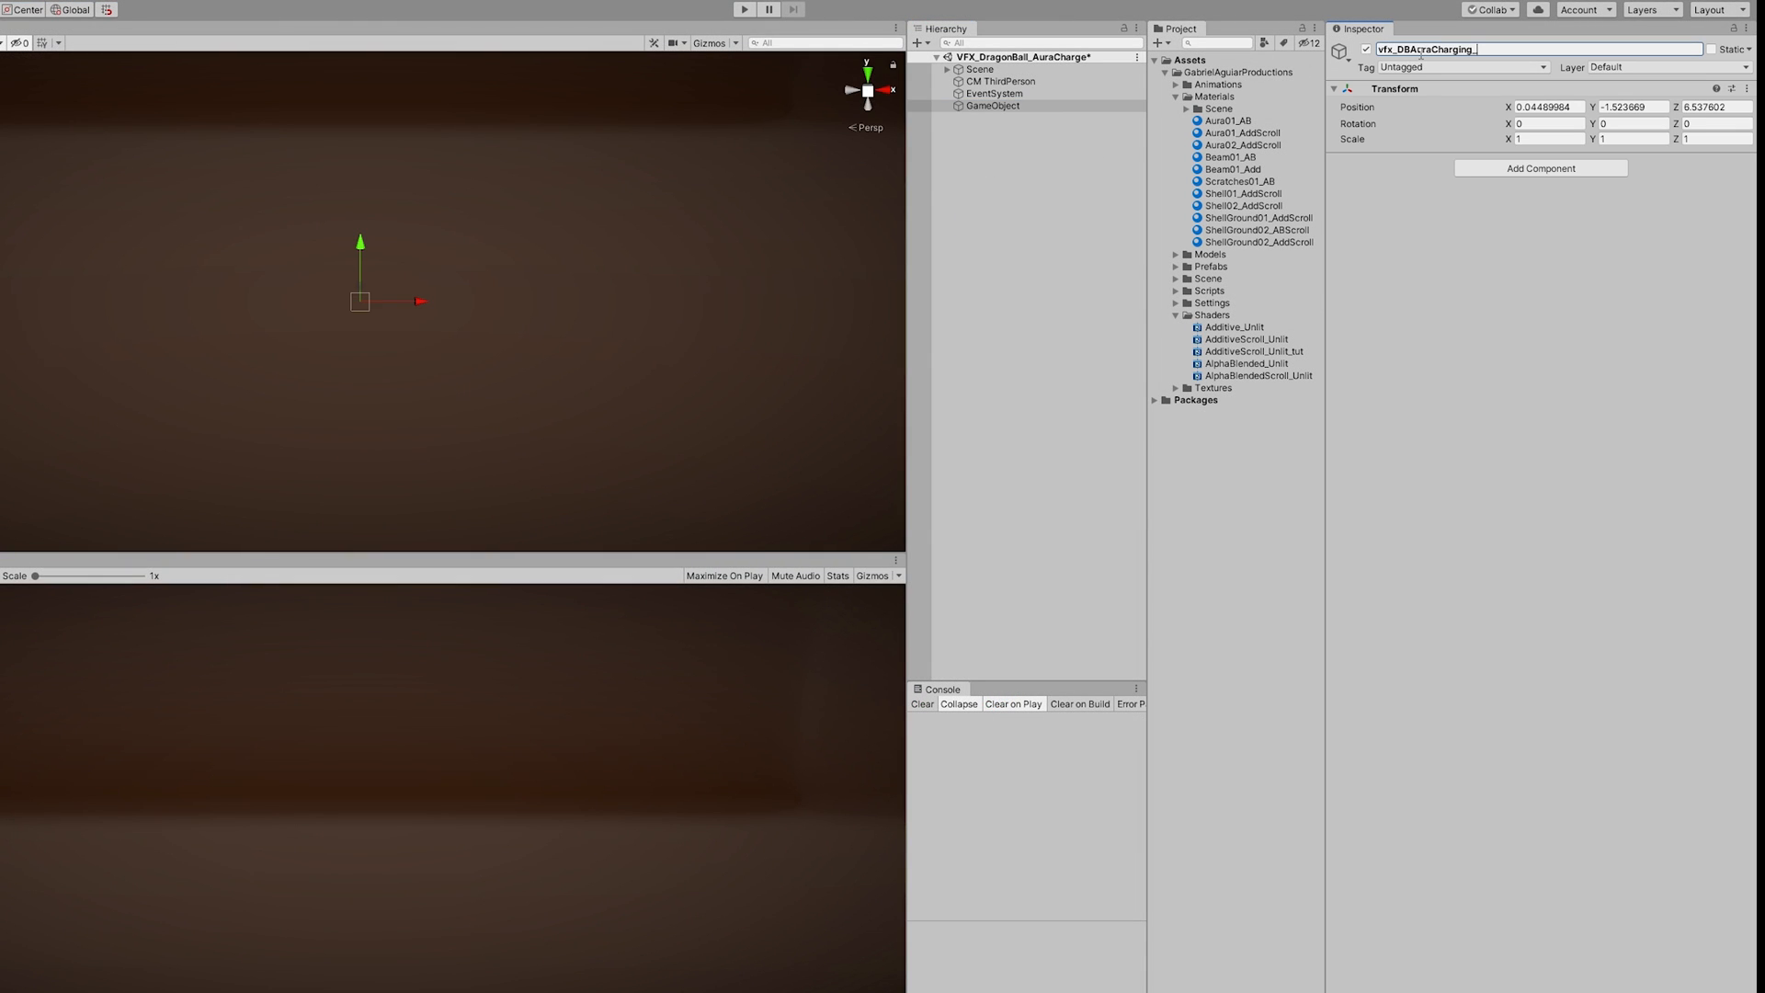
key("Return")
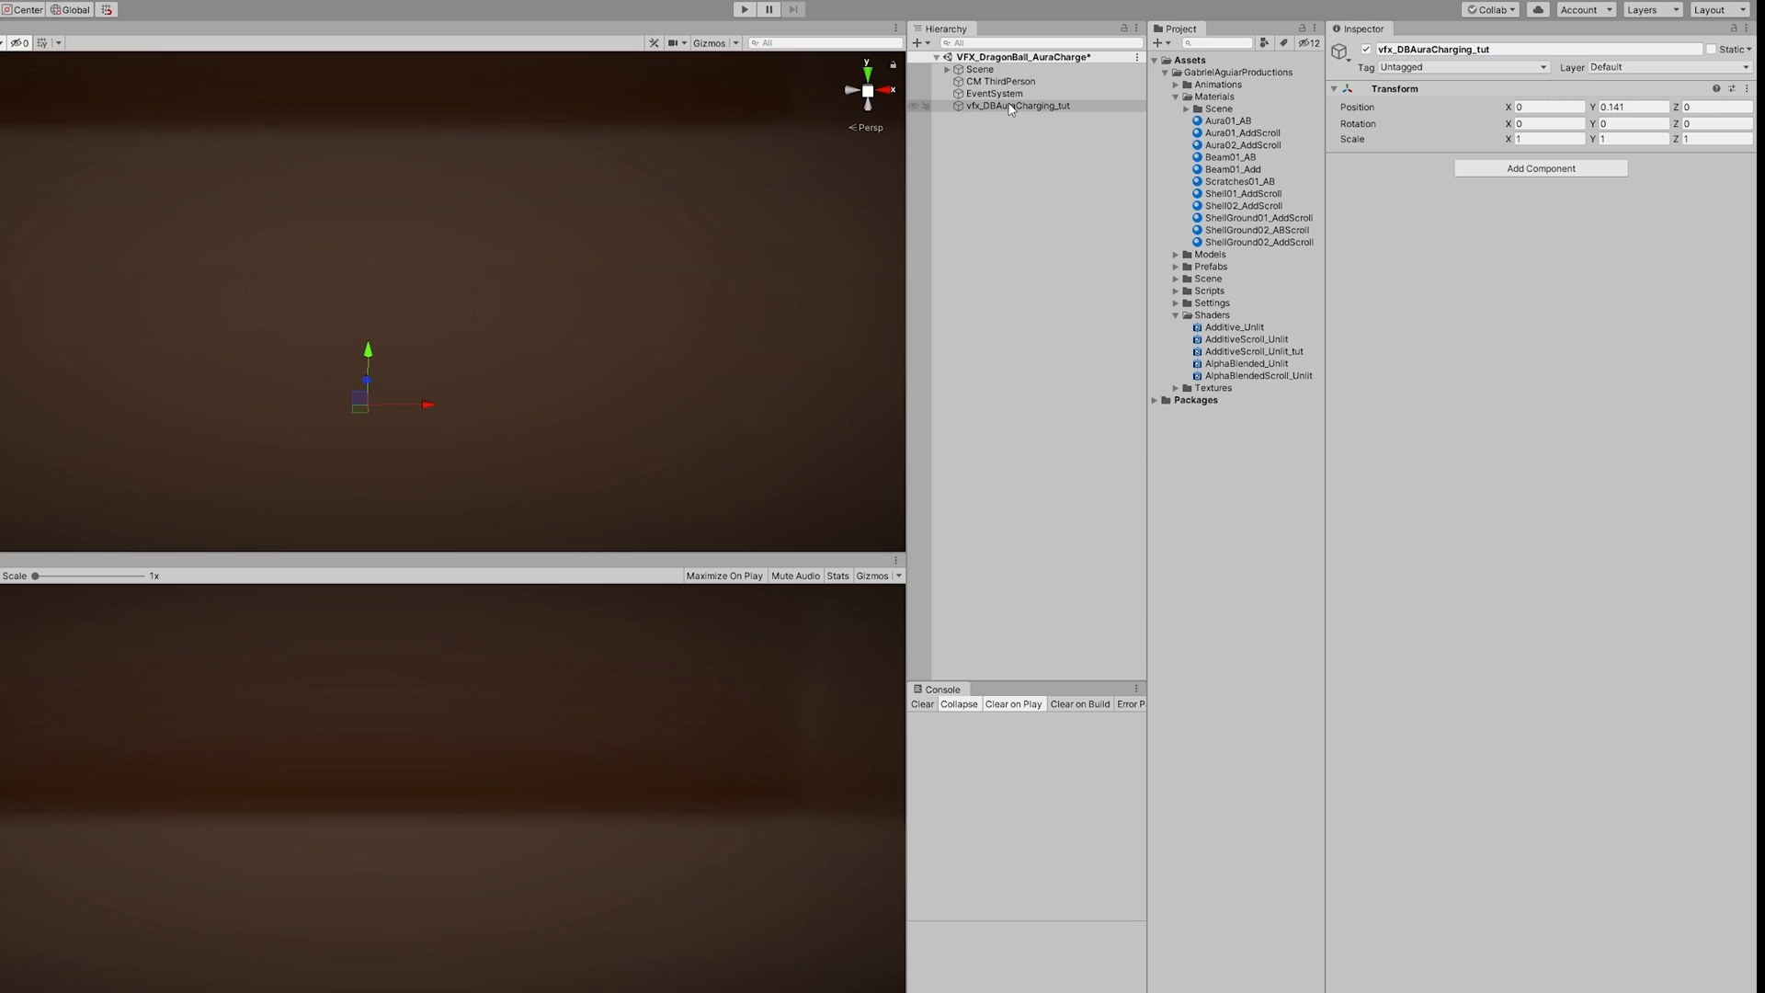
Step: Add a child particle system named GroundWind to vfx_DBAuraCharging_tut and set its X rotation to -90
right_click(988, 105)
mouse_move(1117, 307)
left_click(1201, 296)
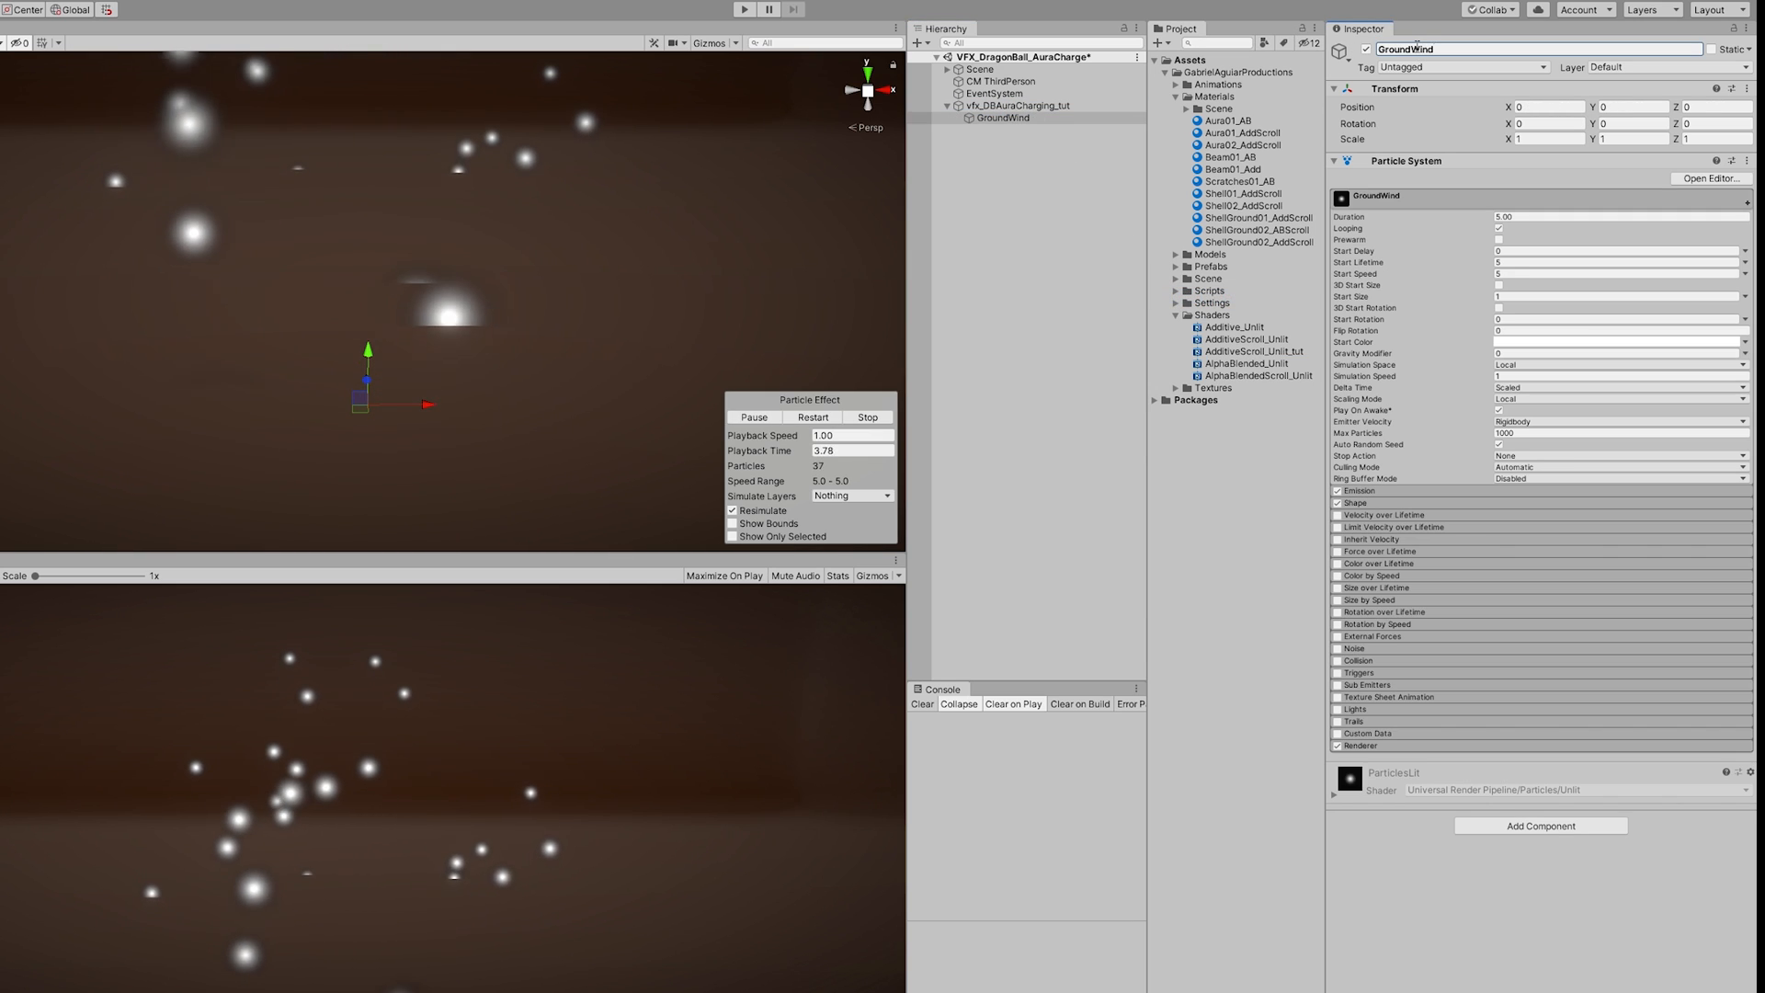
left_click(1518, 123)
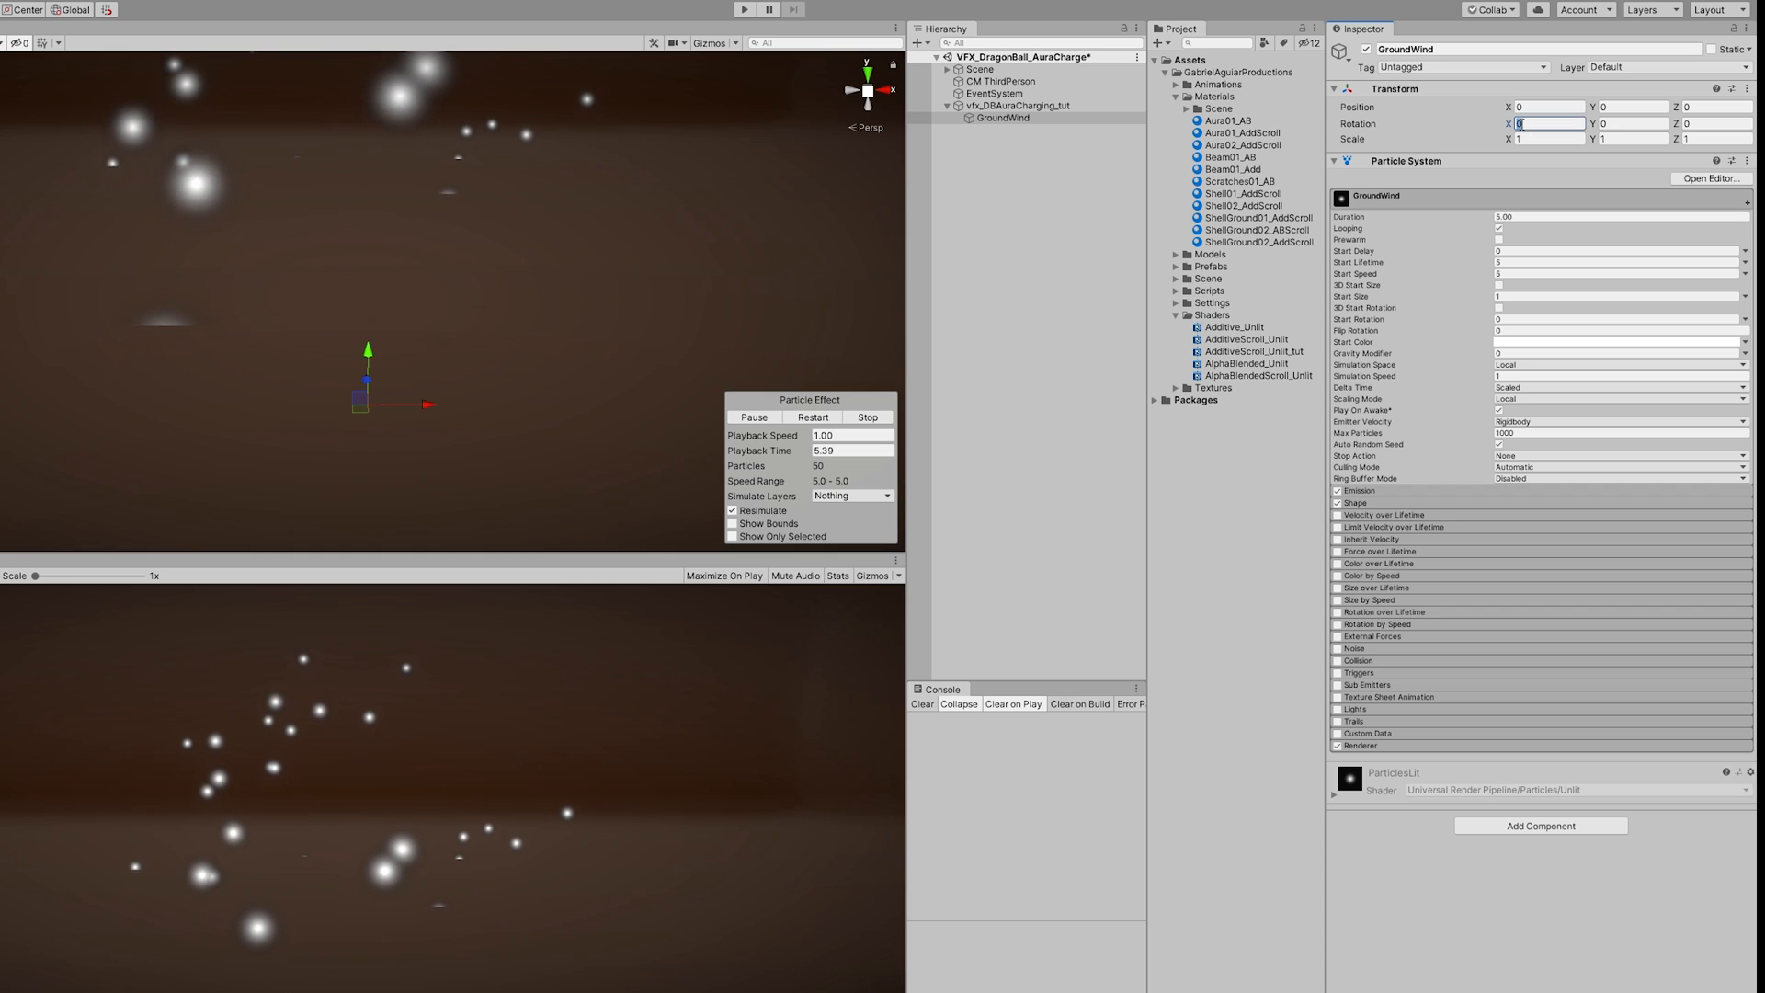
type("-90")
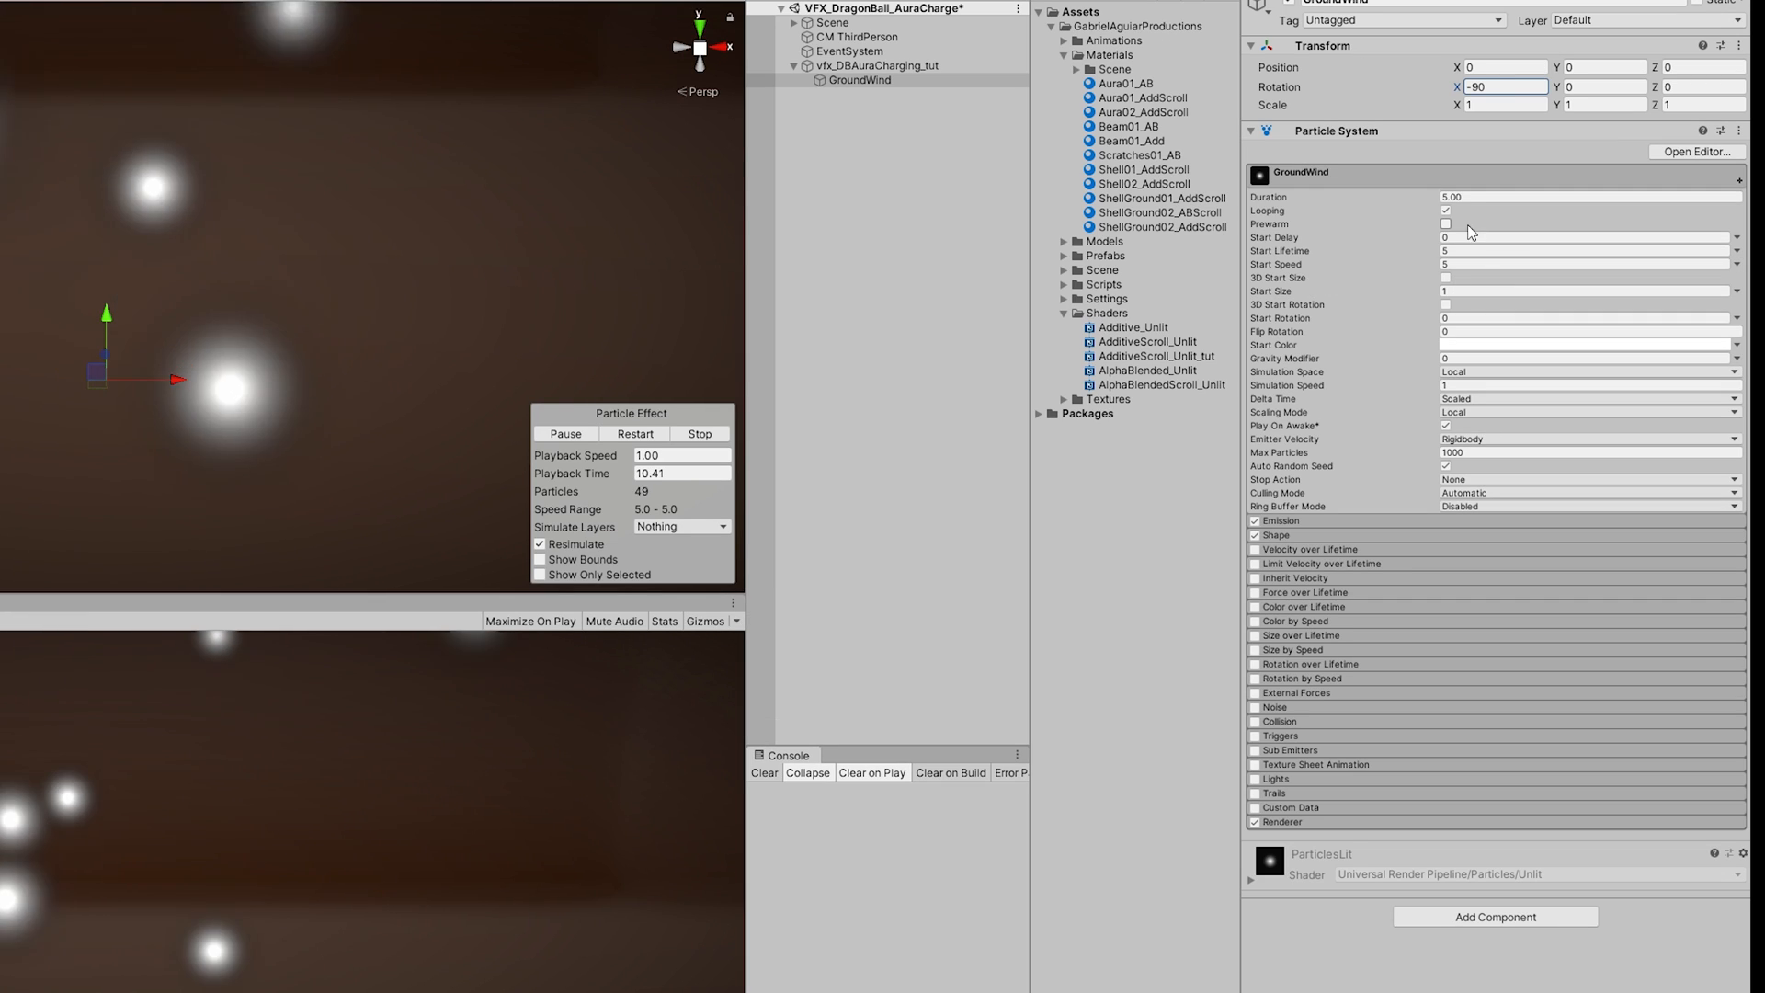
Step: Set GroundWind's duration to 2, start lifetime to 1 and start speed to 0
left_click(1519, 220)
type("2")
key("Return")
left_click(1508, 251)
type("1")
left_click(1454, 264)
type("0")
key("Tab")
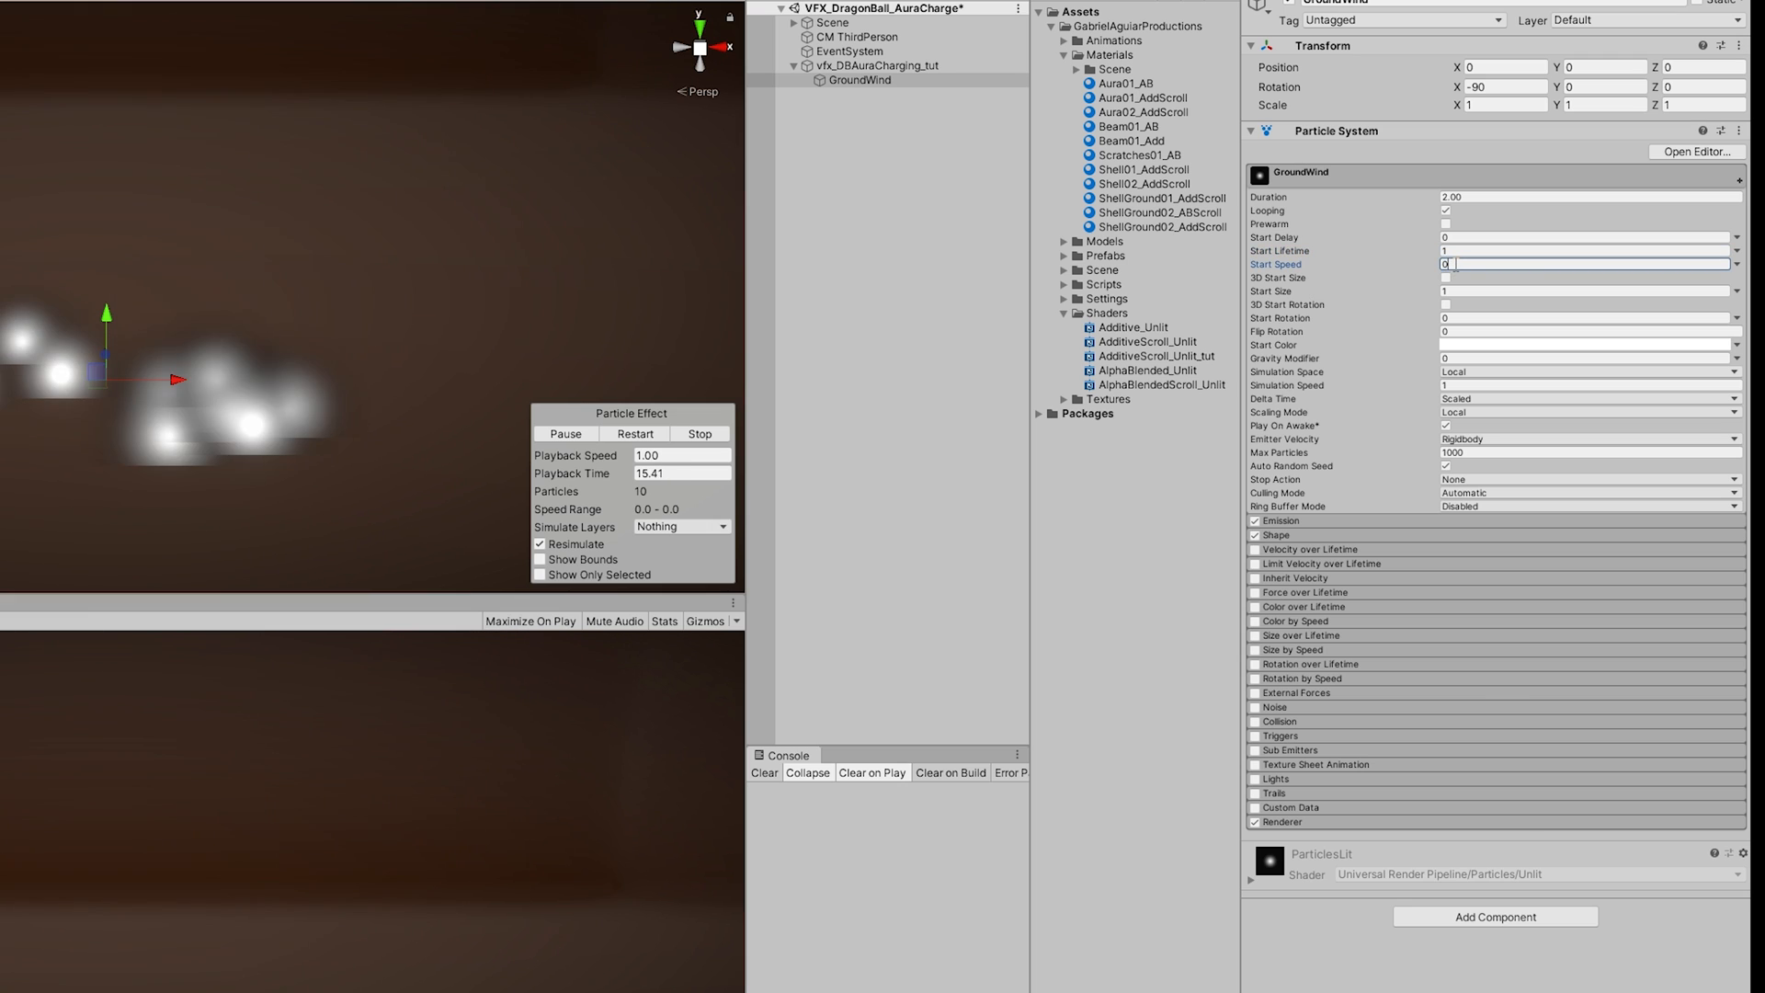
Step: Enable 3D Start Size for GroundWind and set its start color to gray 939393
left_click(1445, 278)
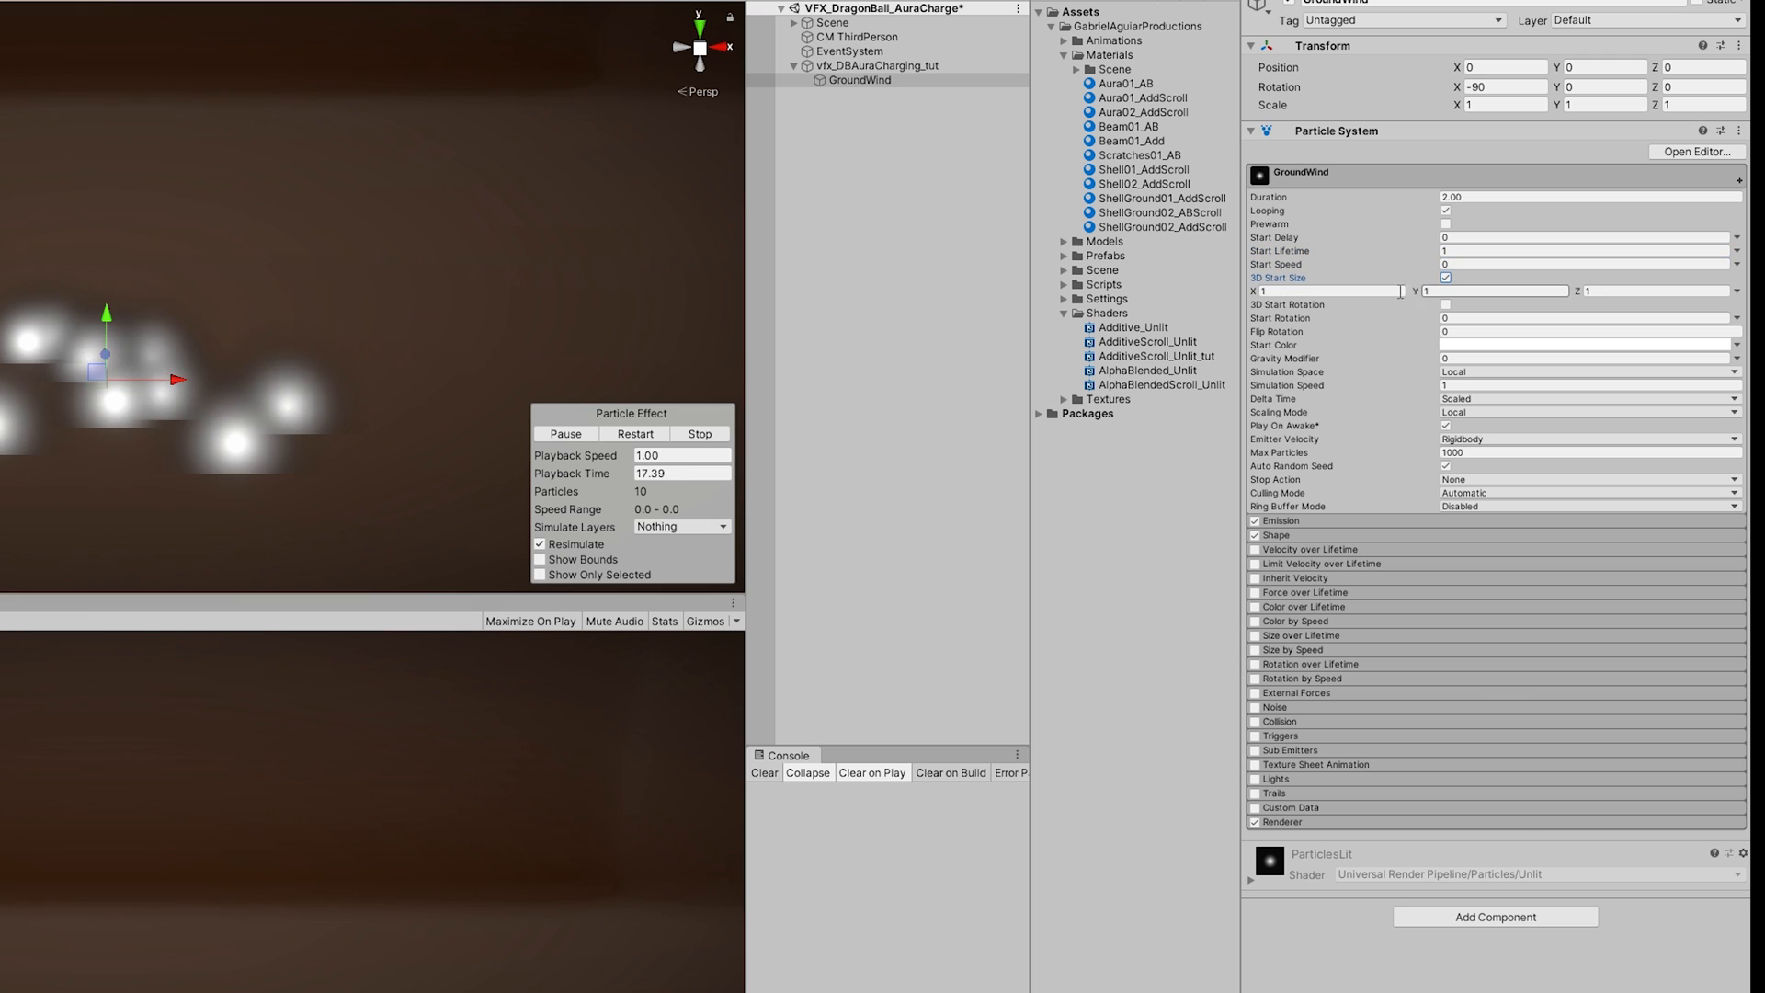
left_click(1526, 345)
left_click_drag(851, 228, 826, 218)
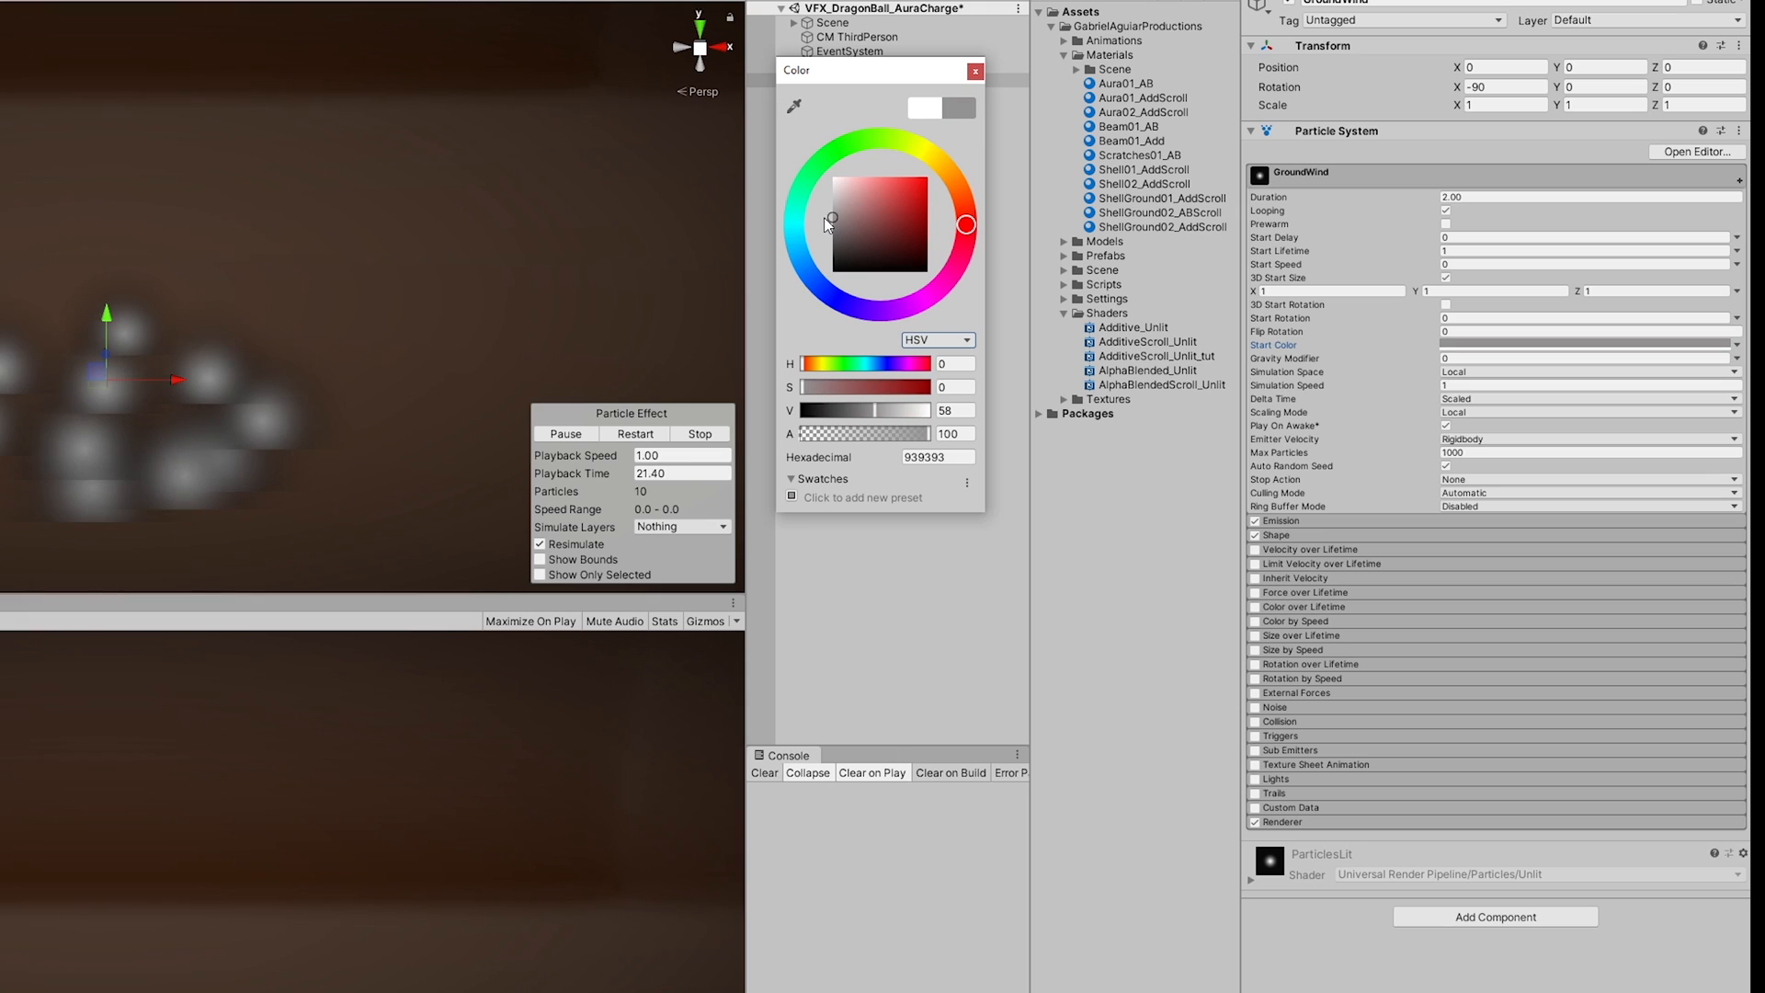
left_click(975, 72)
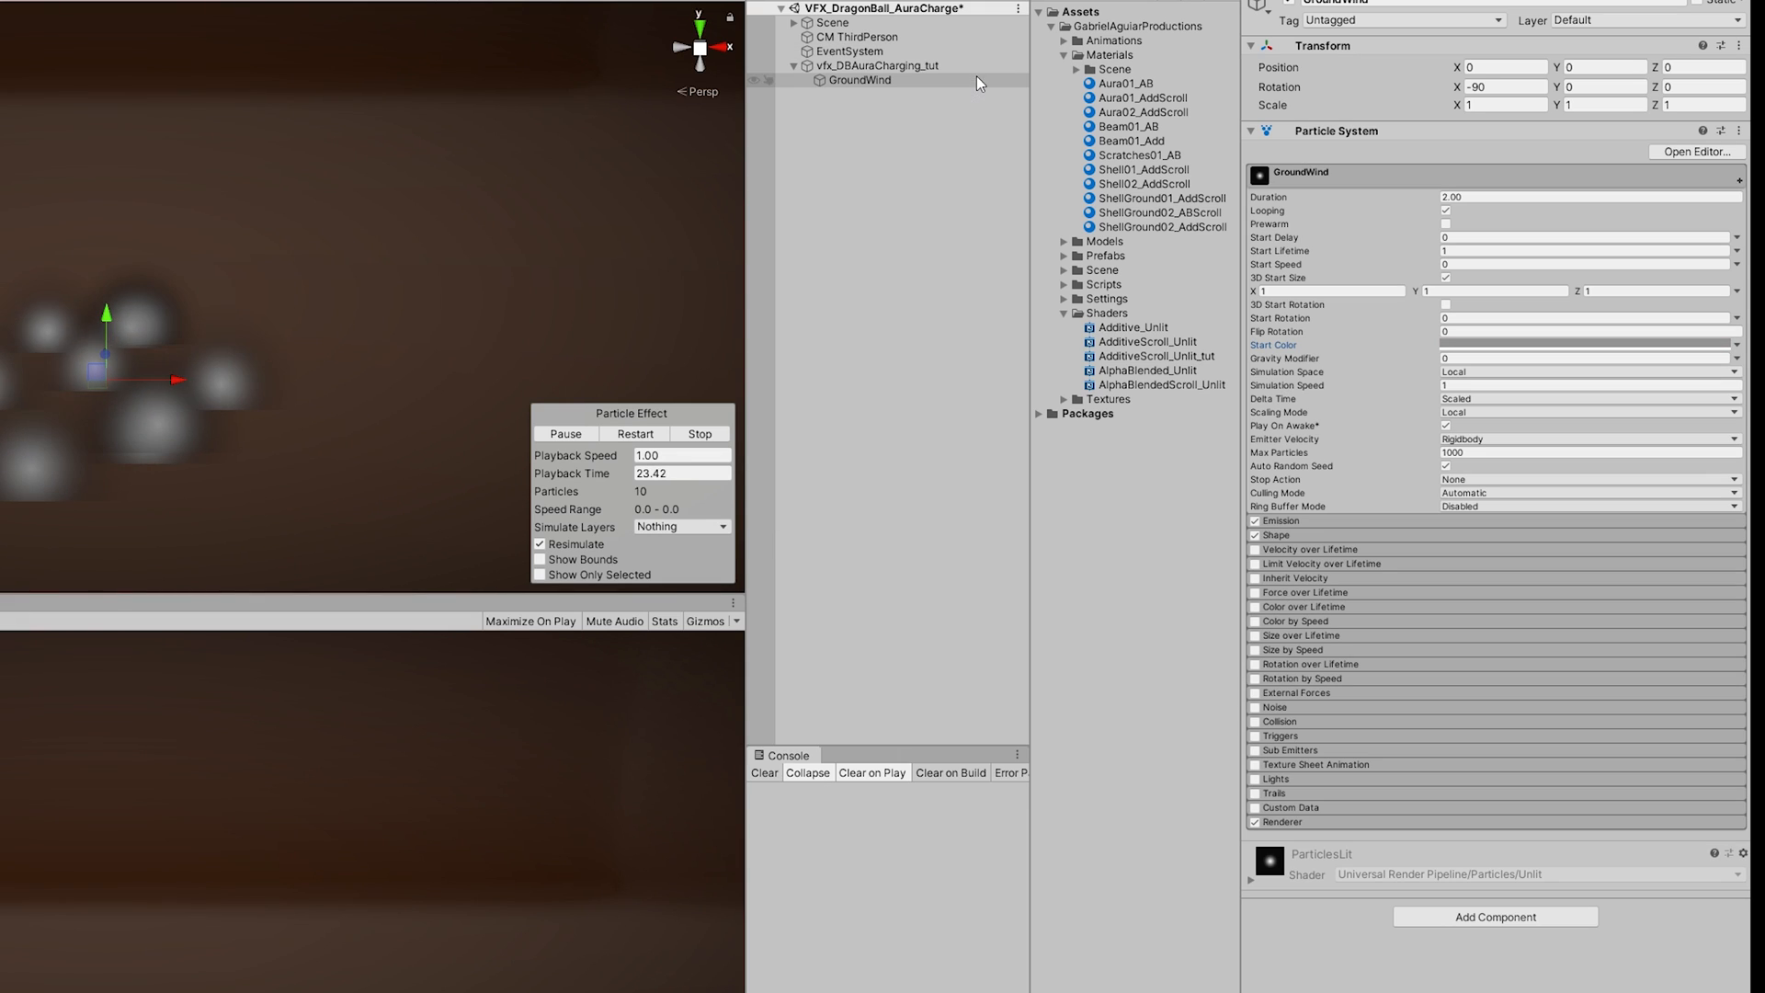
Step: Check GroundWind's emission settings and disable its Shape module
left_click(1343, 520)
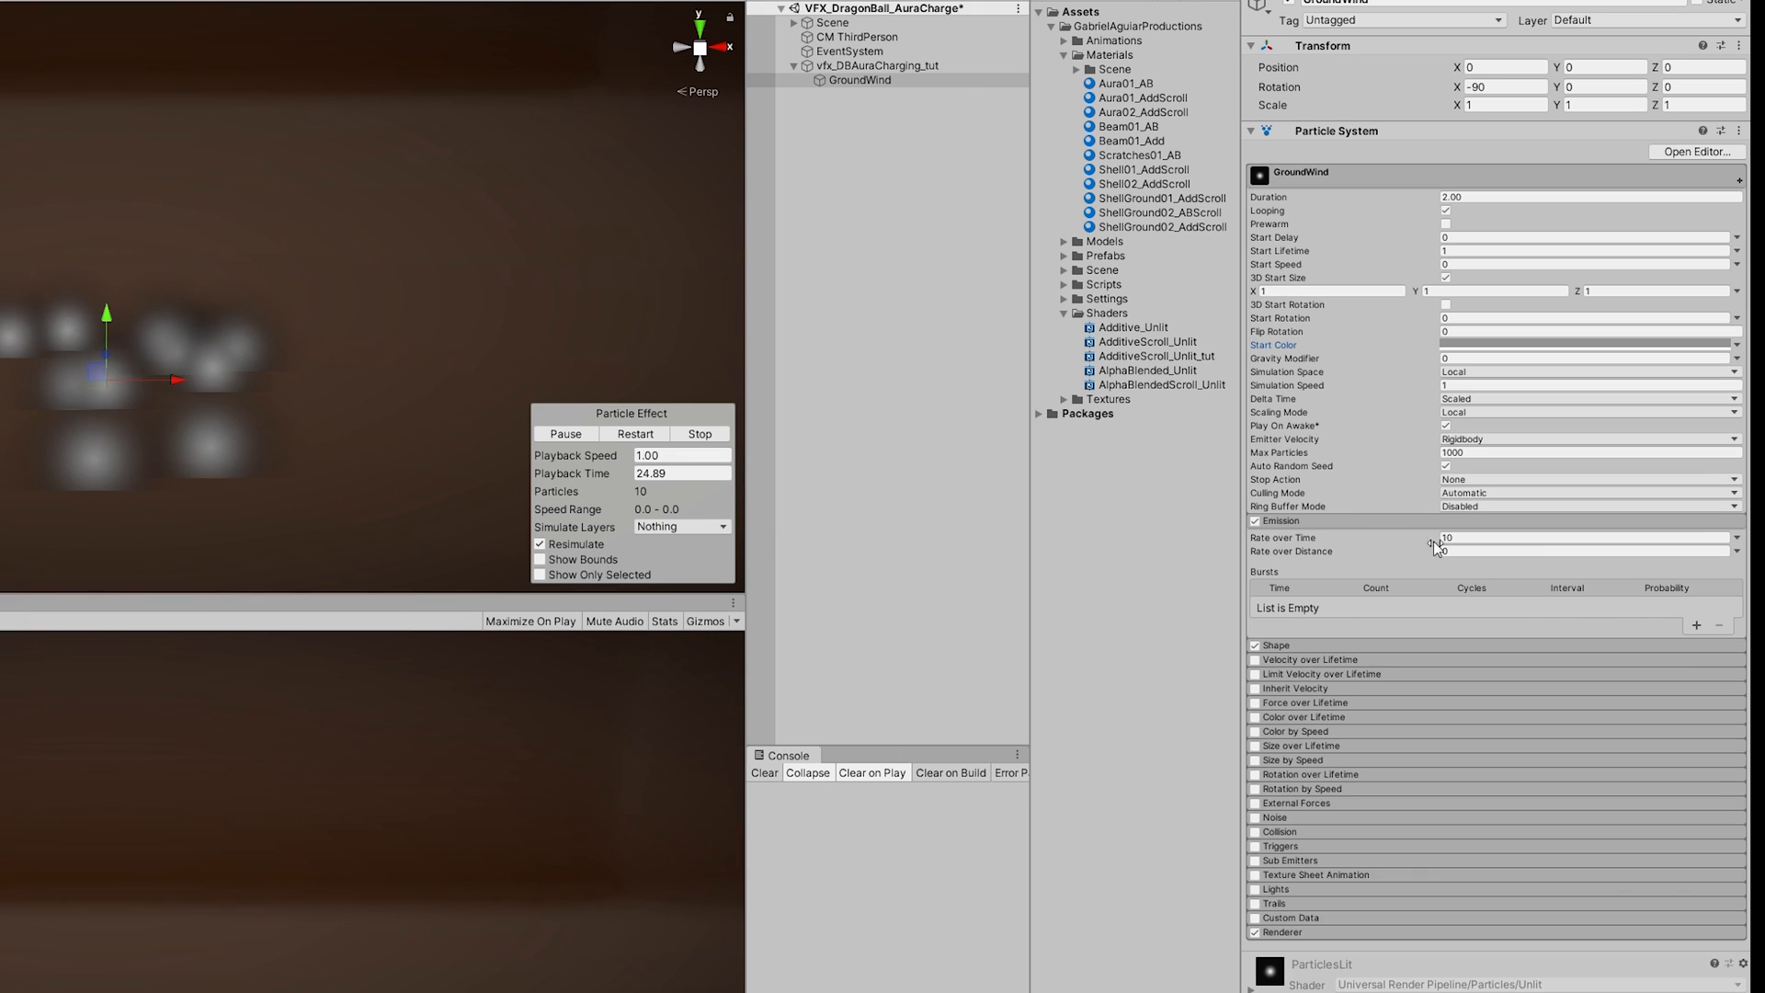
left_click(1342, 518)
left_click(1256, 535)
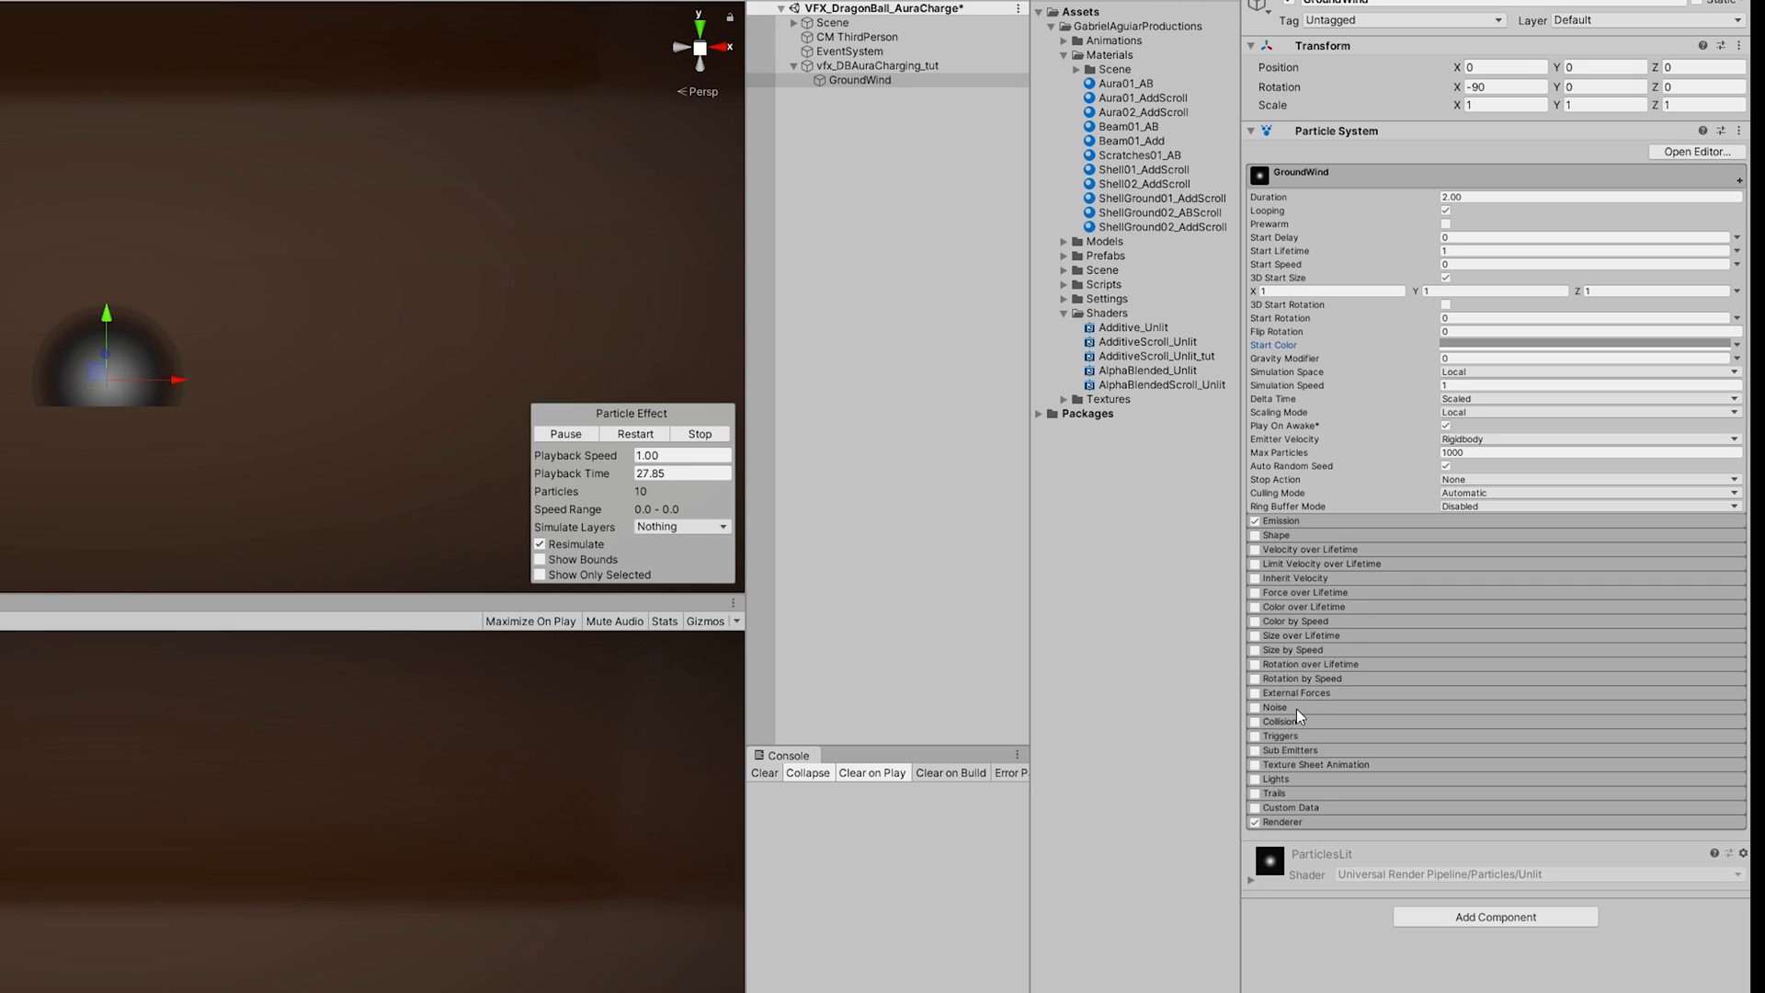
Step: Set GroundWind's renderer to Mesh render mode and assign the GroundWind mesh from the Models folder
left_click(1310, 824)
scroll(1311, 824, "down", 3)
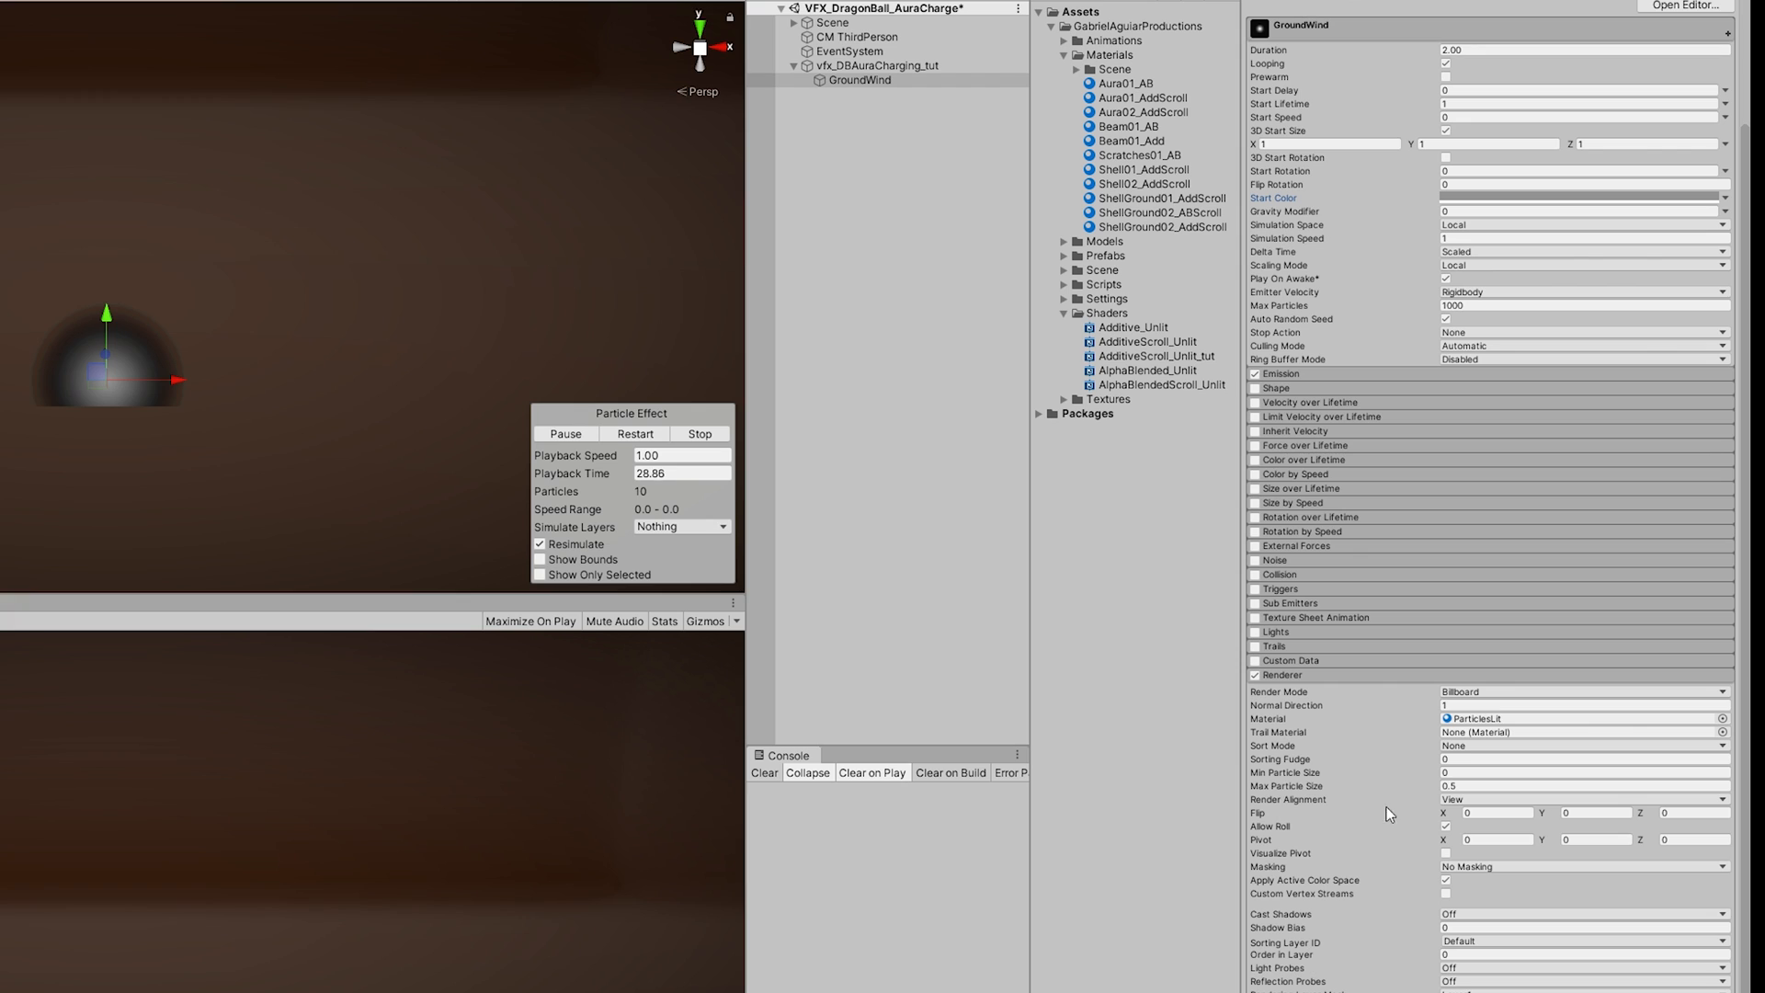
left_click(1473, 694)
left_click(1474, 788)
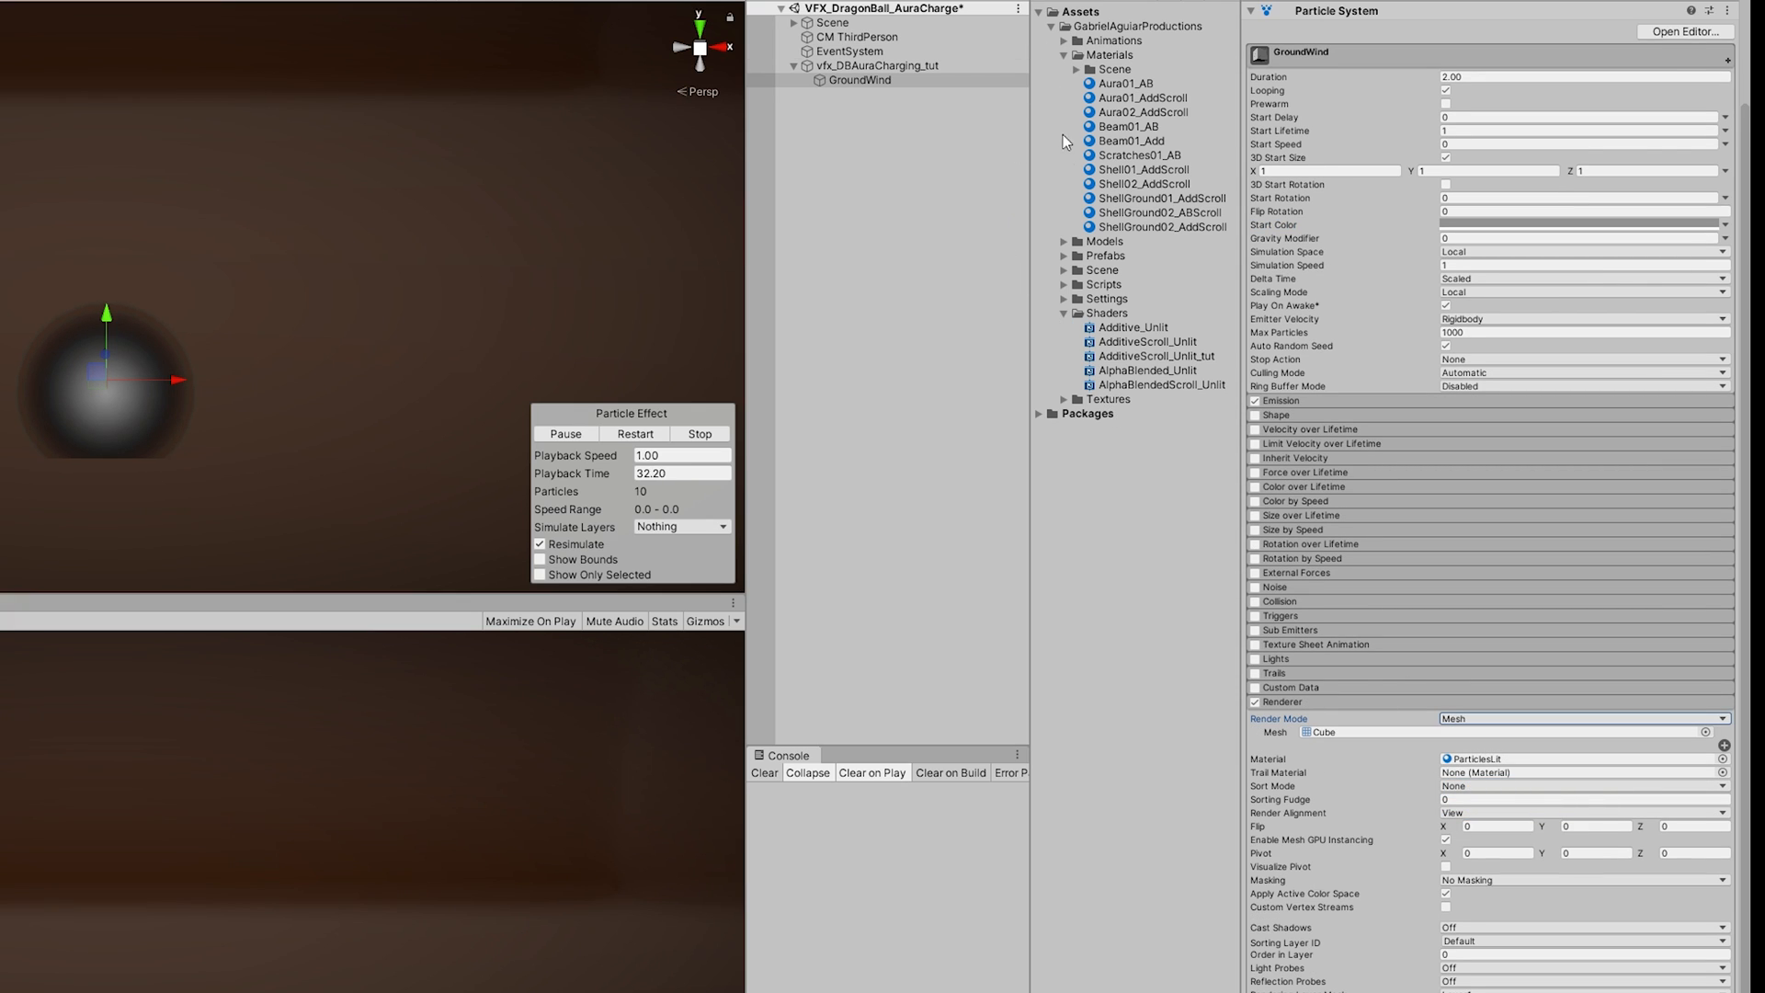
left_click(1064, 241)
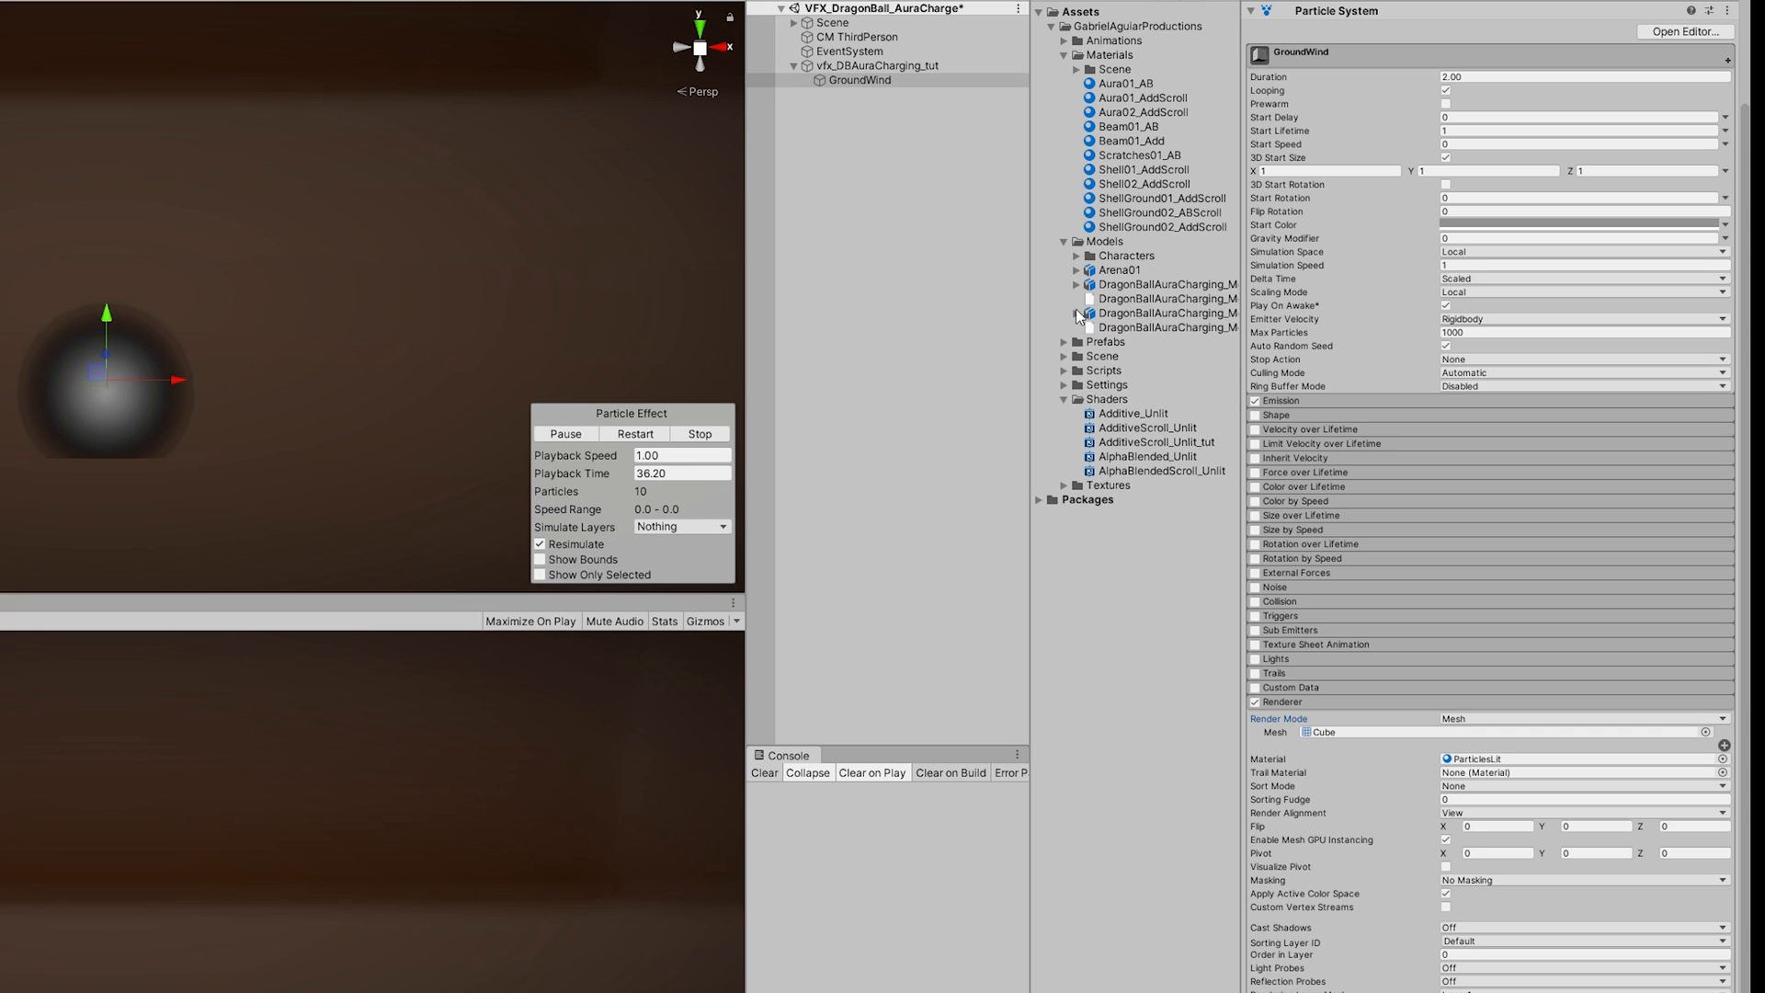
left_click_drag(1143, 351, 1462, 634)
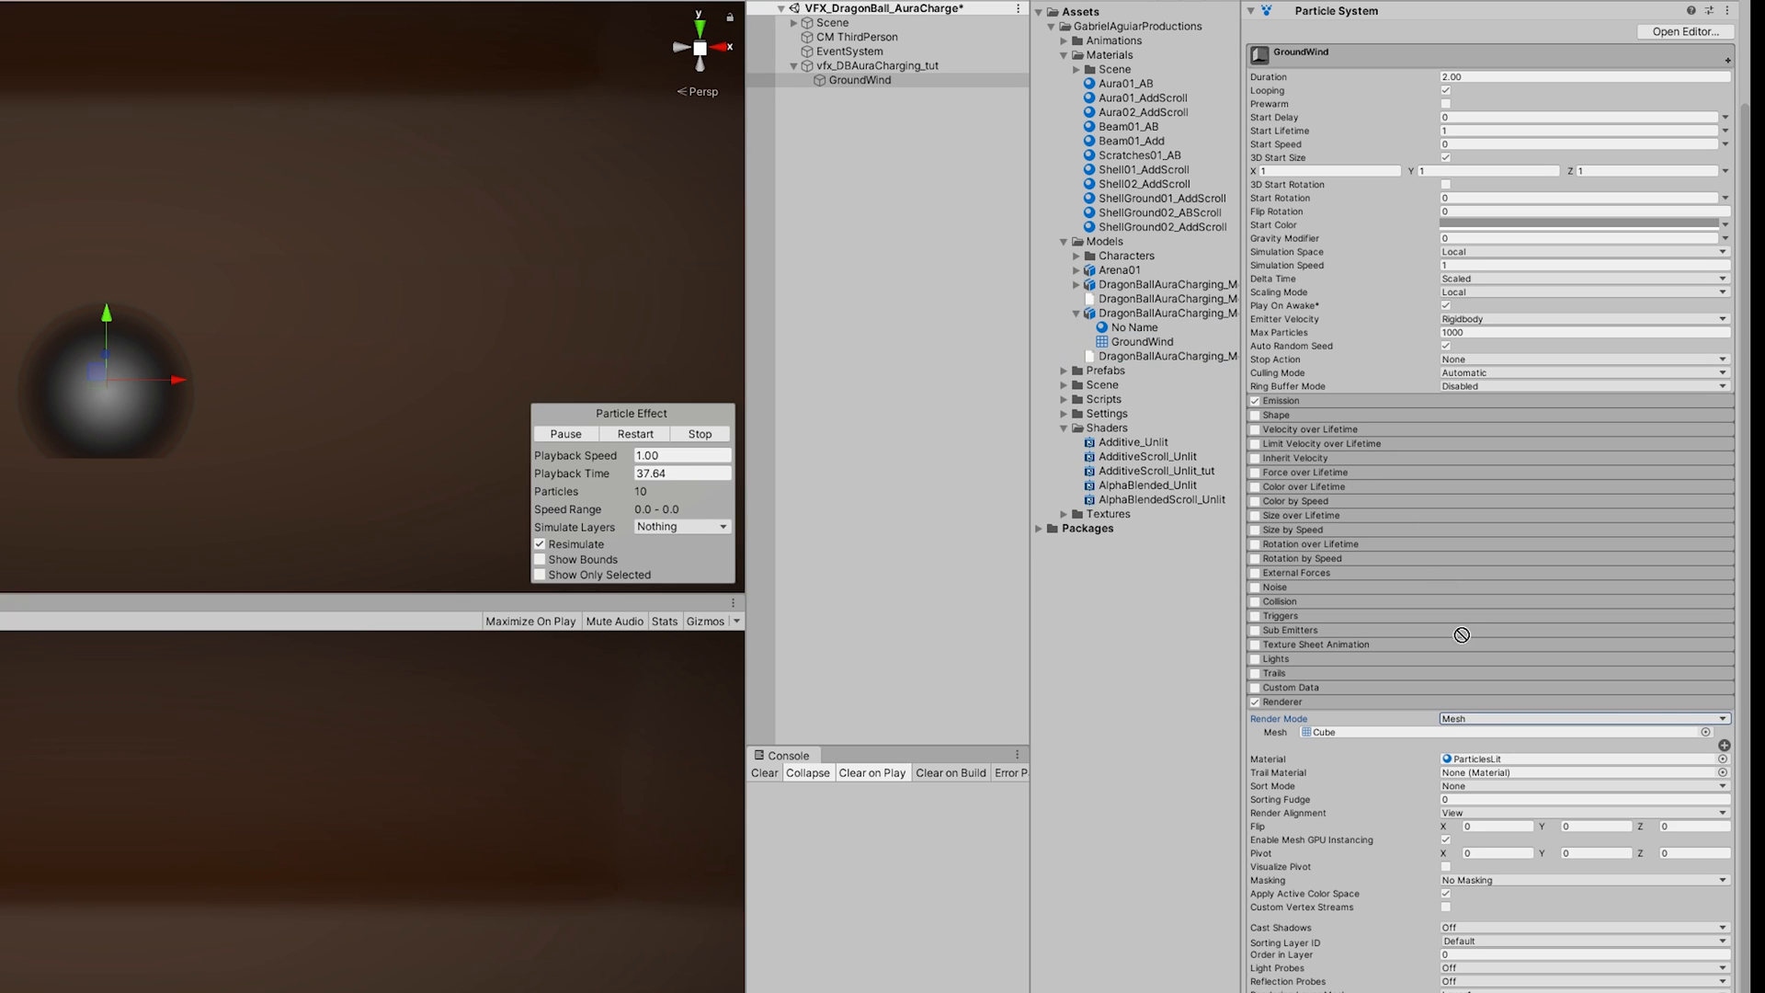
left_click_drag(1446, 710, 1379, 740)
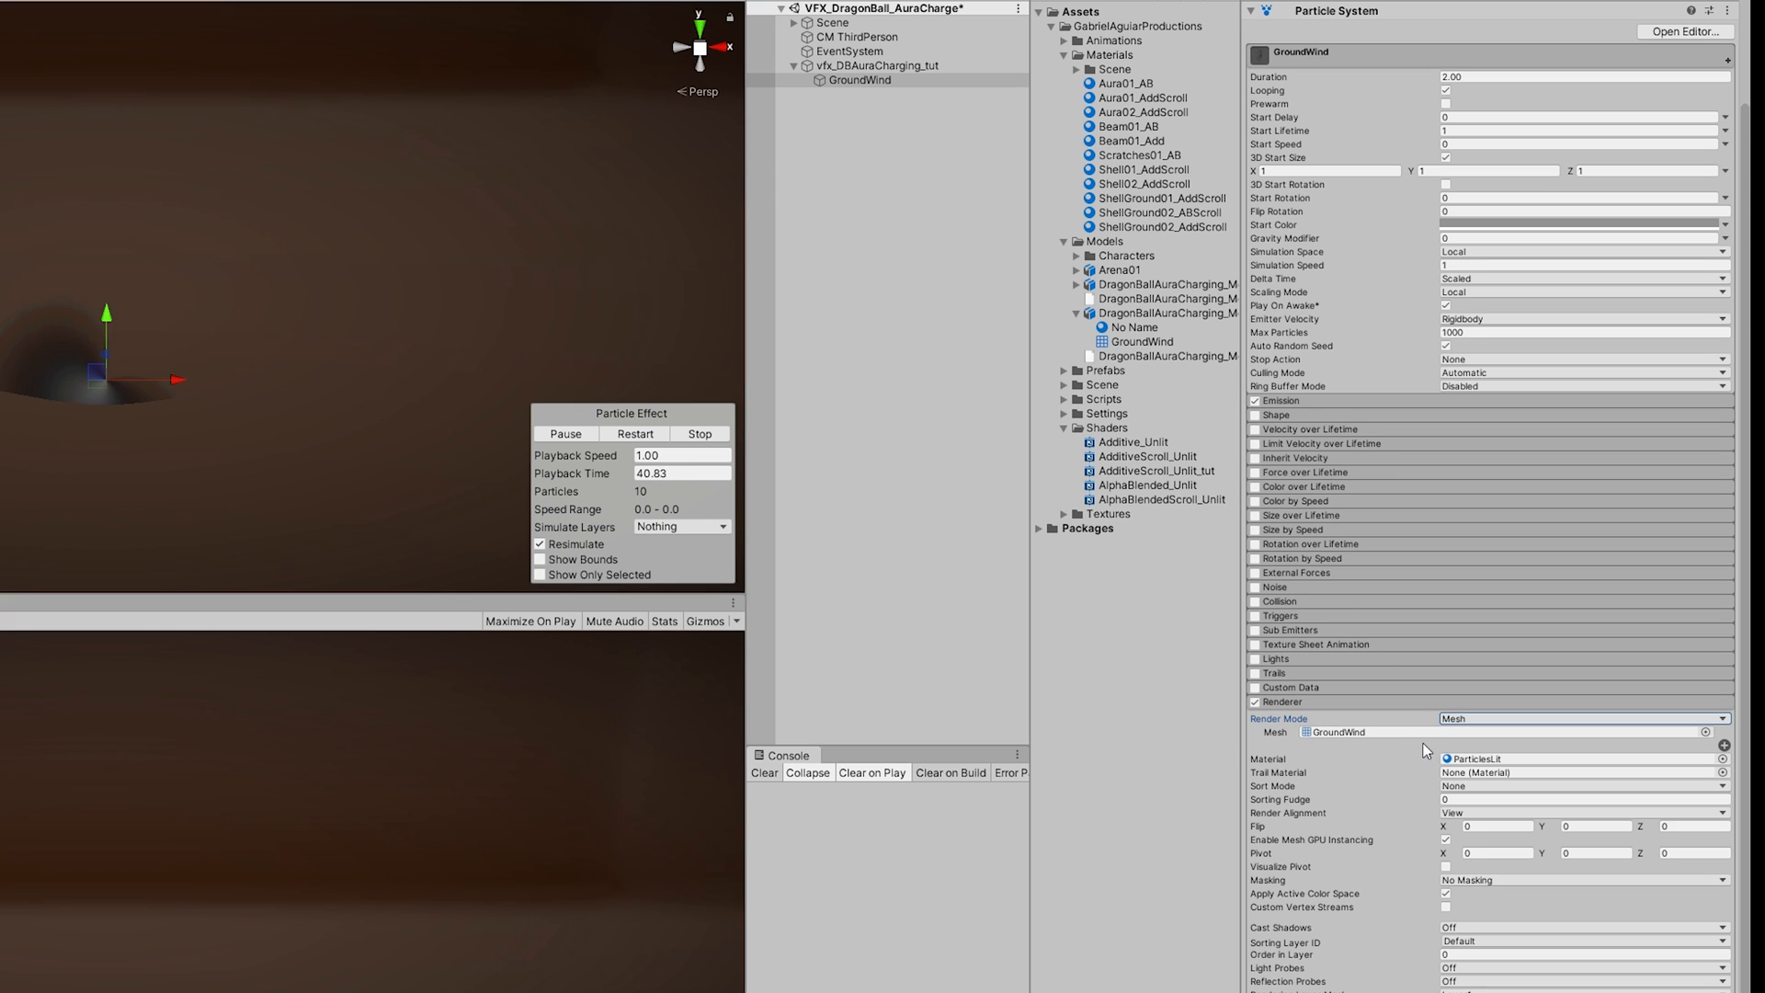
Step: Create a material named GroundWind01_AddScroll_tut from the AdditiveScroll_Unlit_tut shader and move it into the Materials folder
left_click(1064, 241)
right_click(1171, 357)
mouse_move(1286, 369)
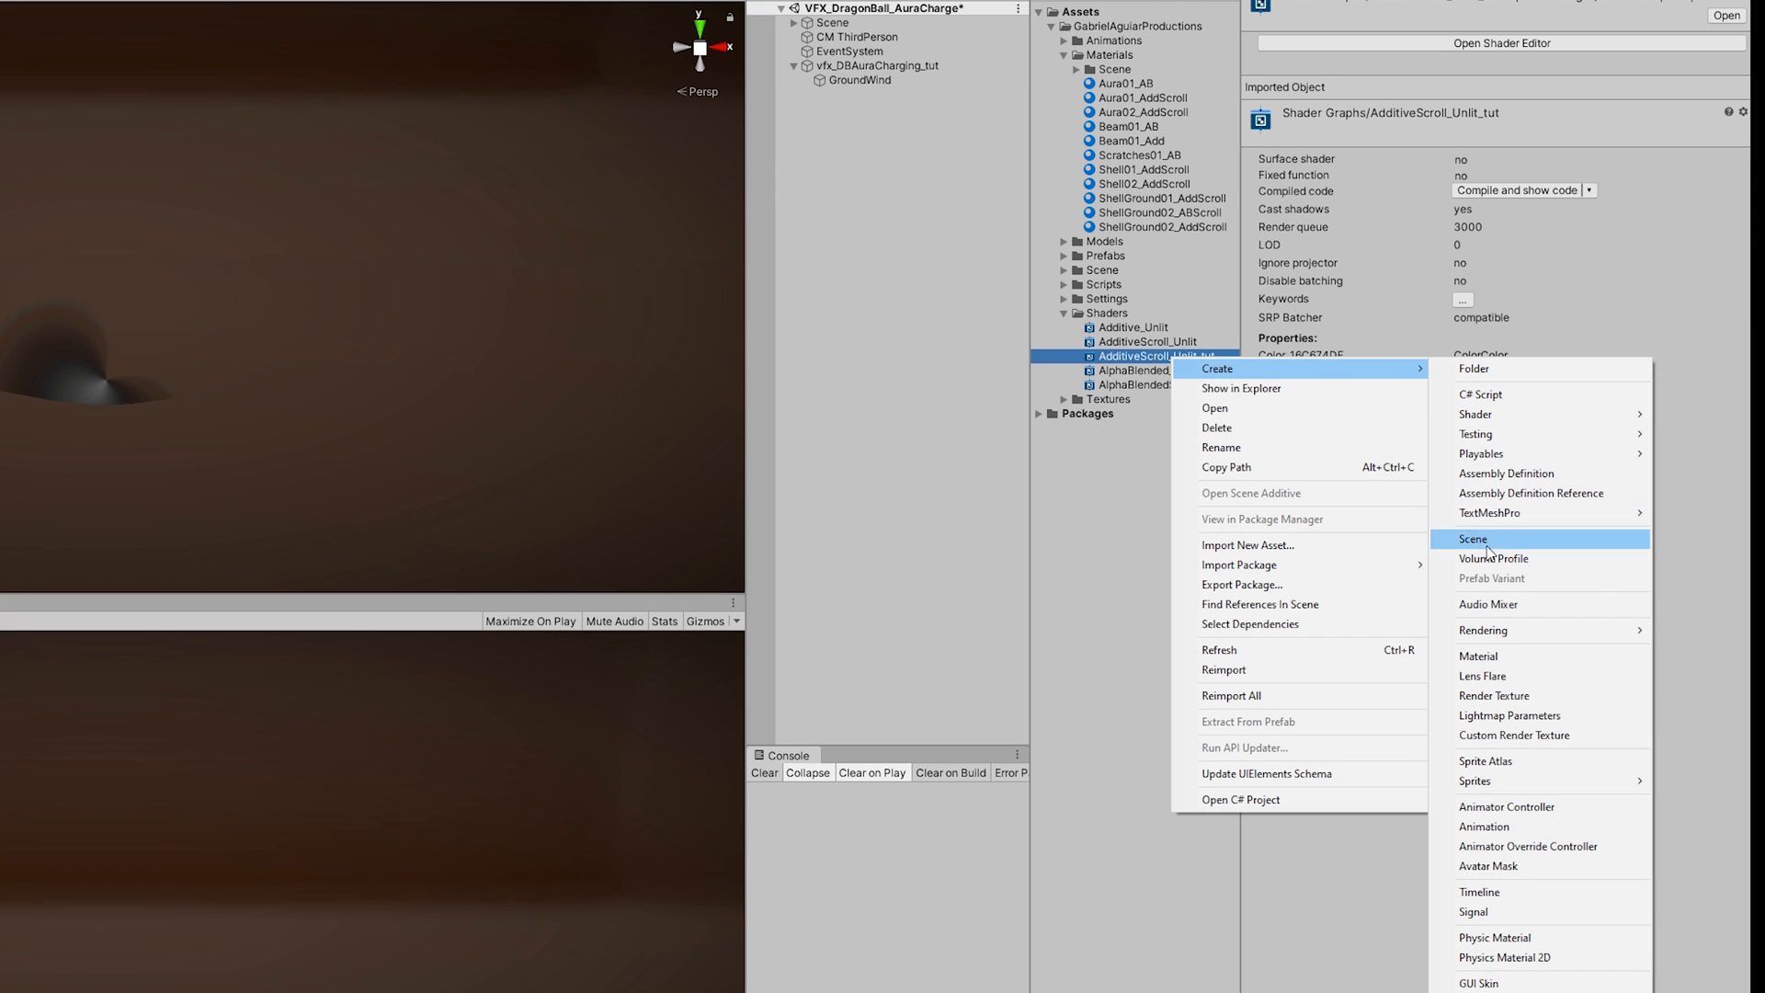
left_click(1478, 656)
type("Grou")
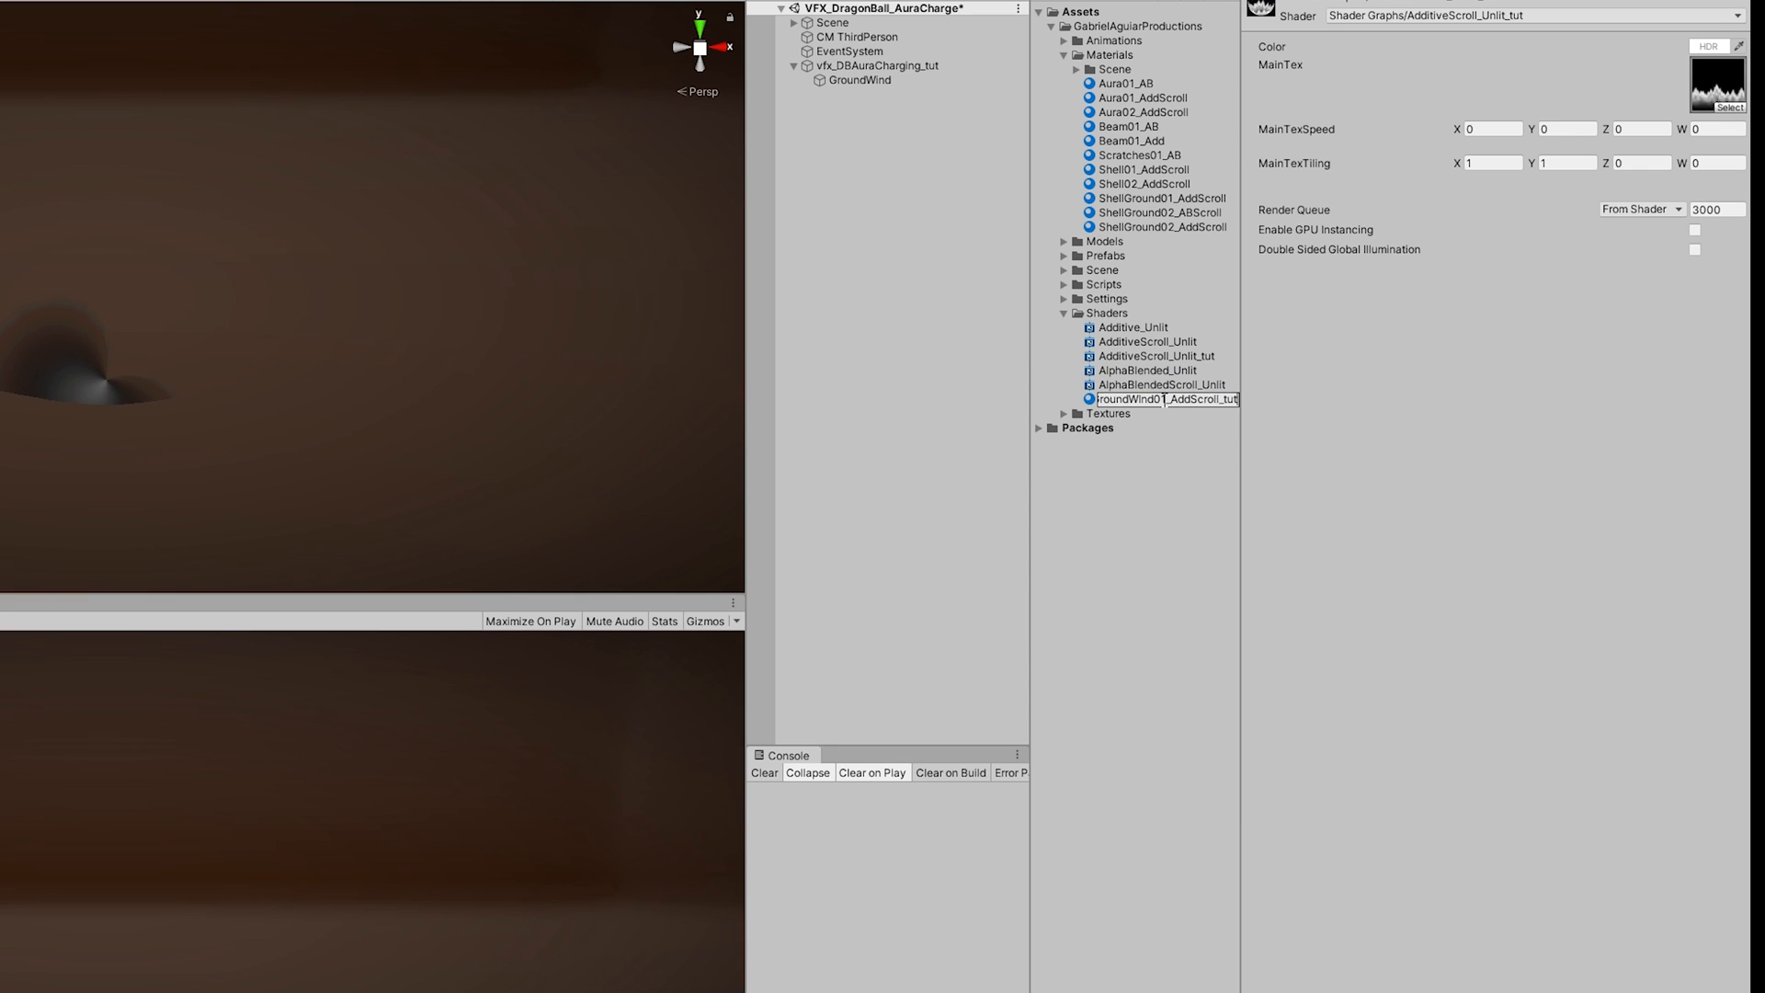
key("Return")
left_click_drag(1149, 399, 1109, 56)
Step: Assign the GroundWind01_AddScroll_tut material to the GroundWind particle system's renderer
left_click(859, 80)
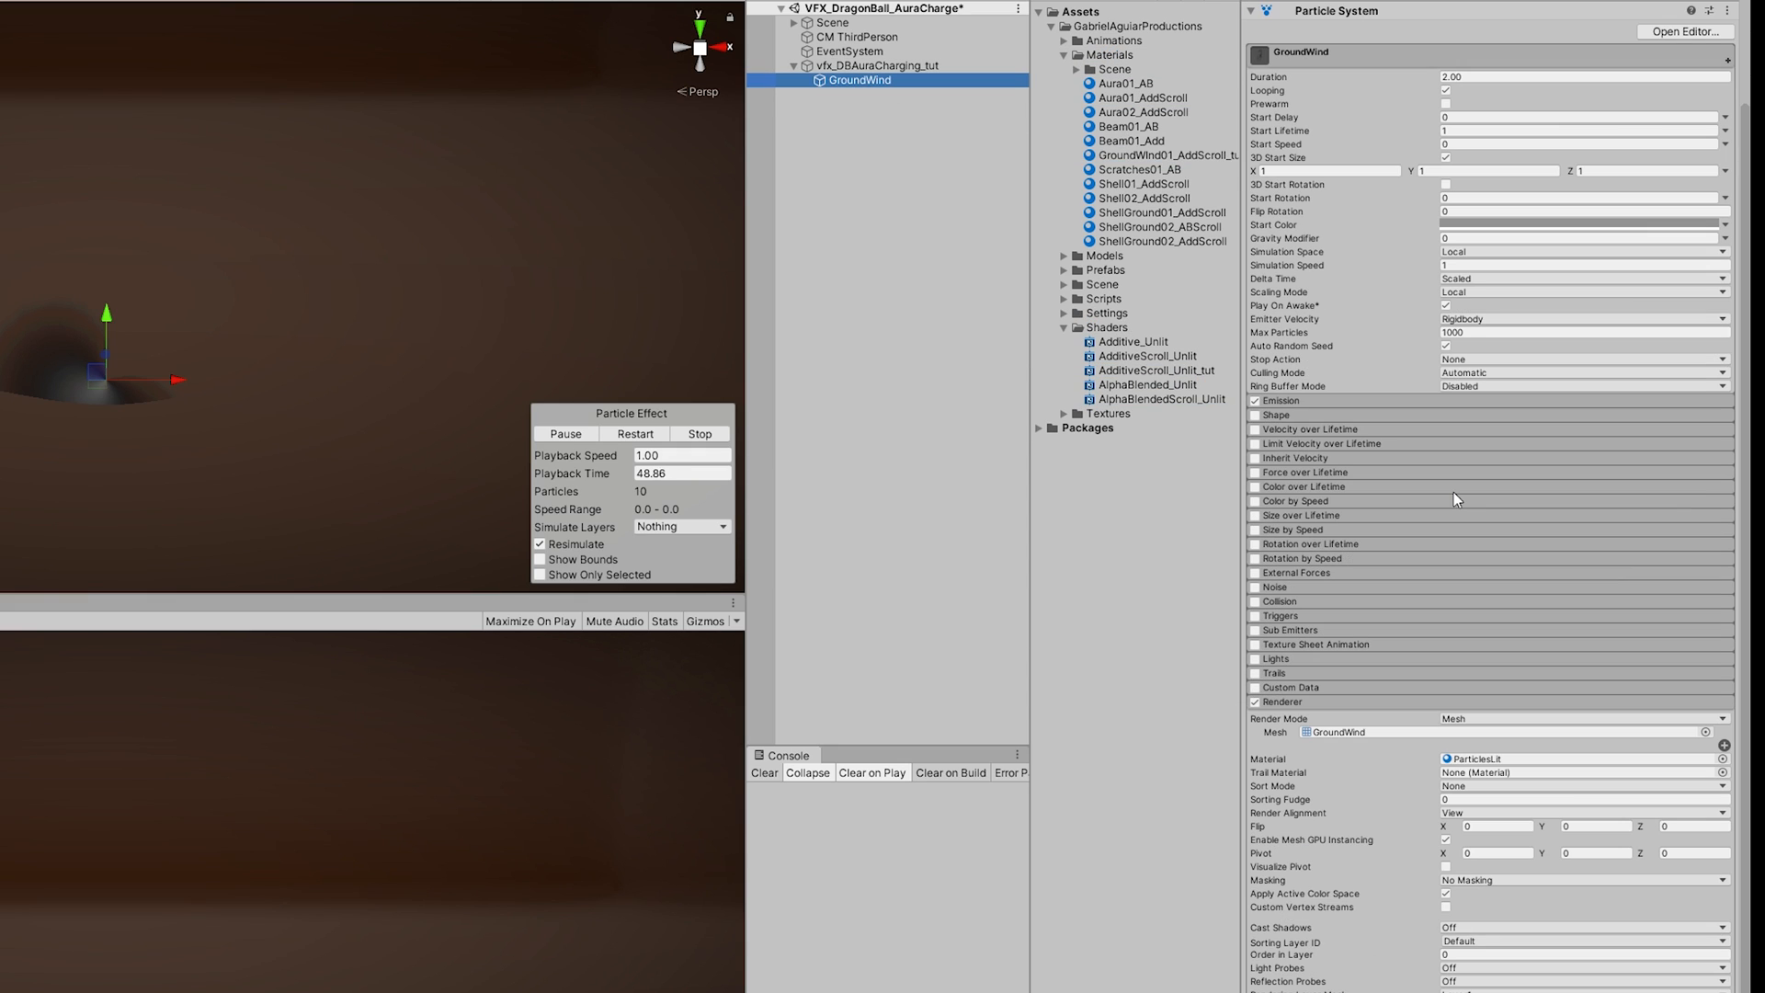
left_click_drag(1172, 162, 1274, 288)
left_click_drag(1470, 788, 1496, 766)
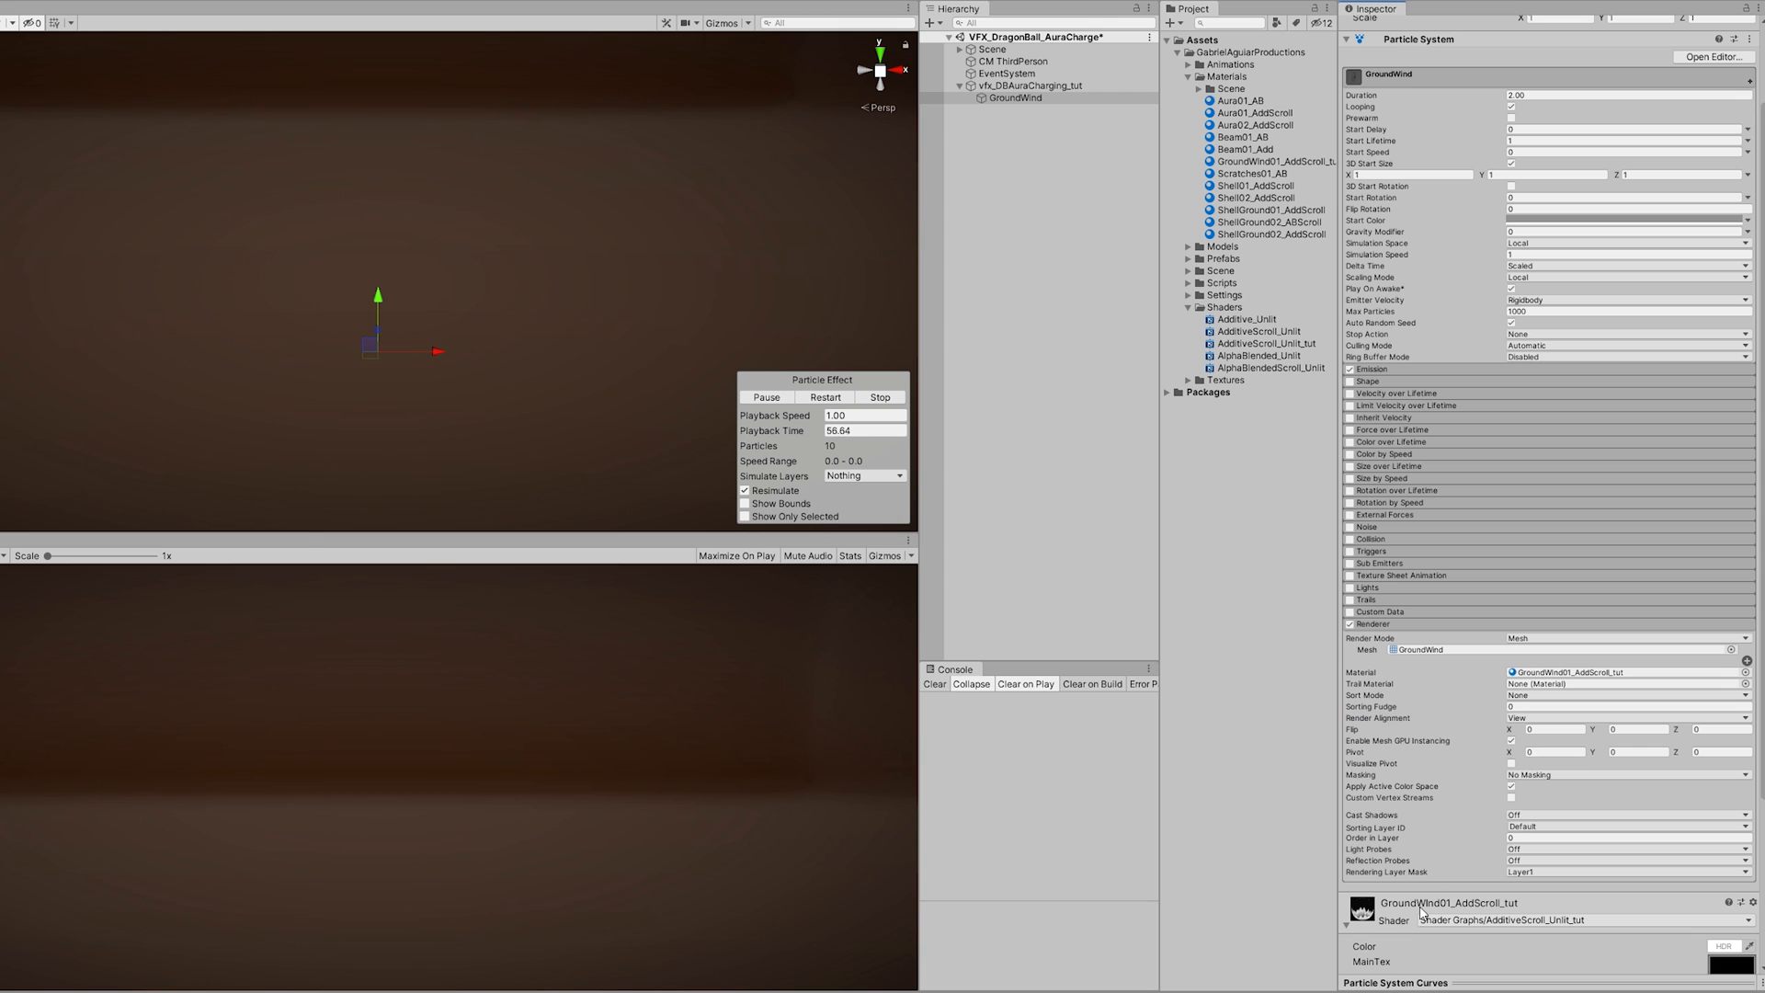
Step: Set the Y value of MainTexSpeed to -0.5 on the GroundWind material
scroll(1428, 882, "down", 5)
left_click(1613, 796)
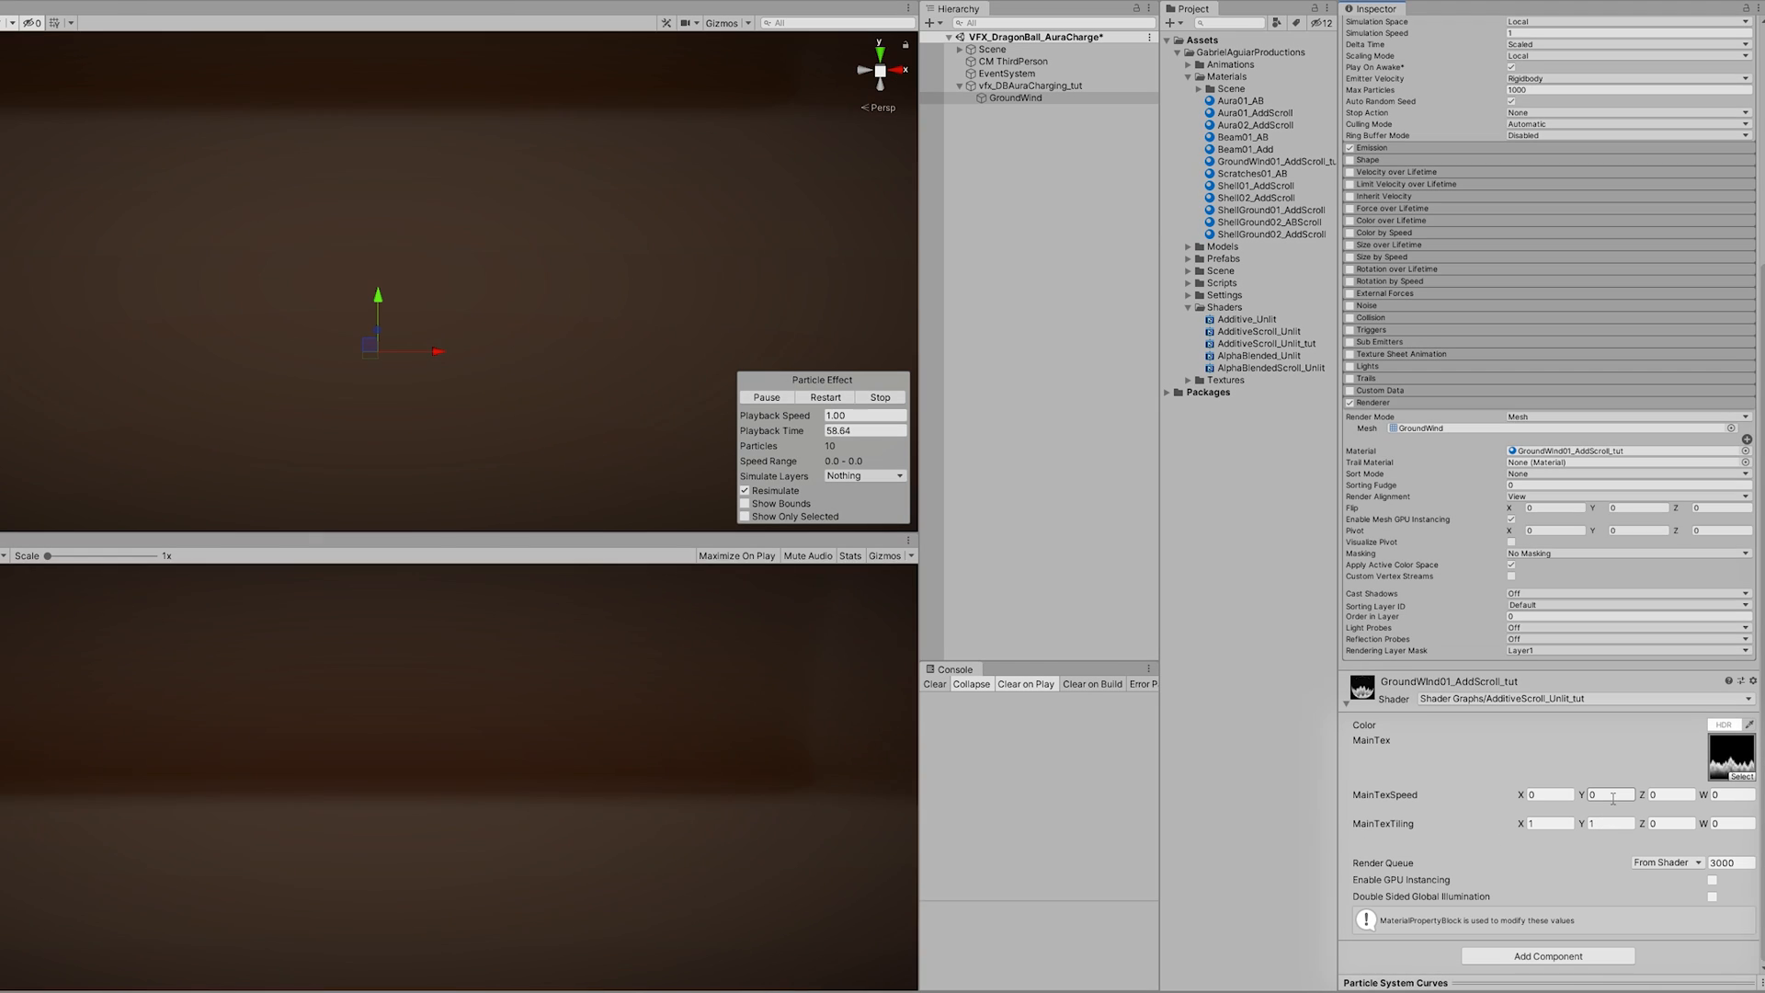
type("-0.5")
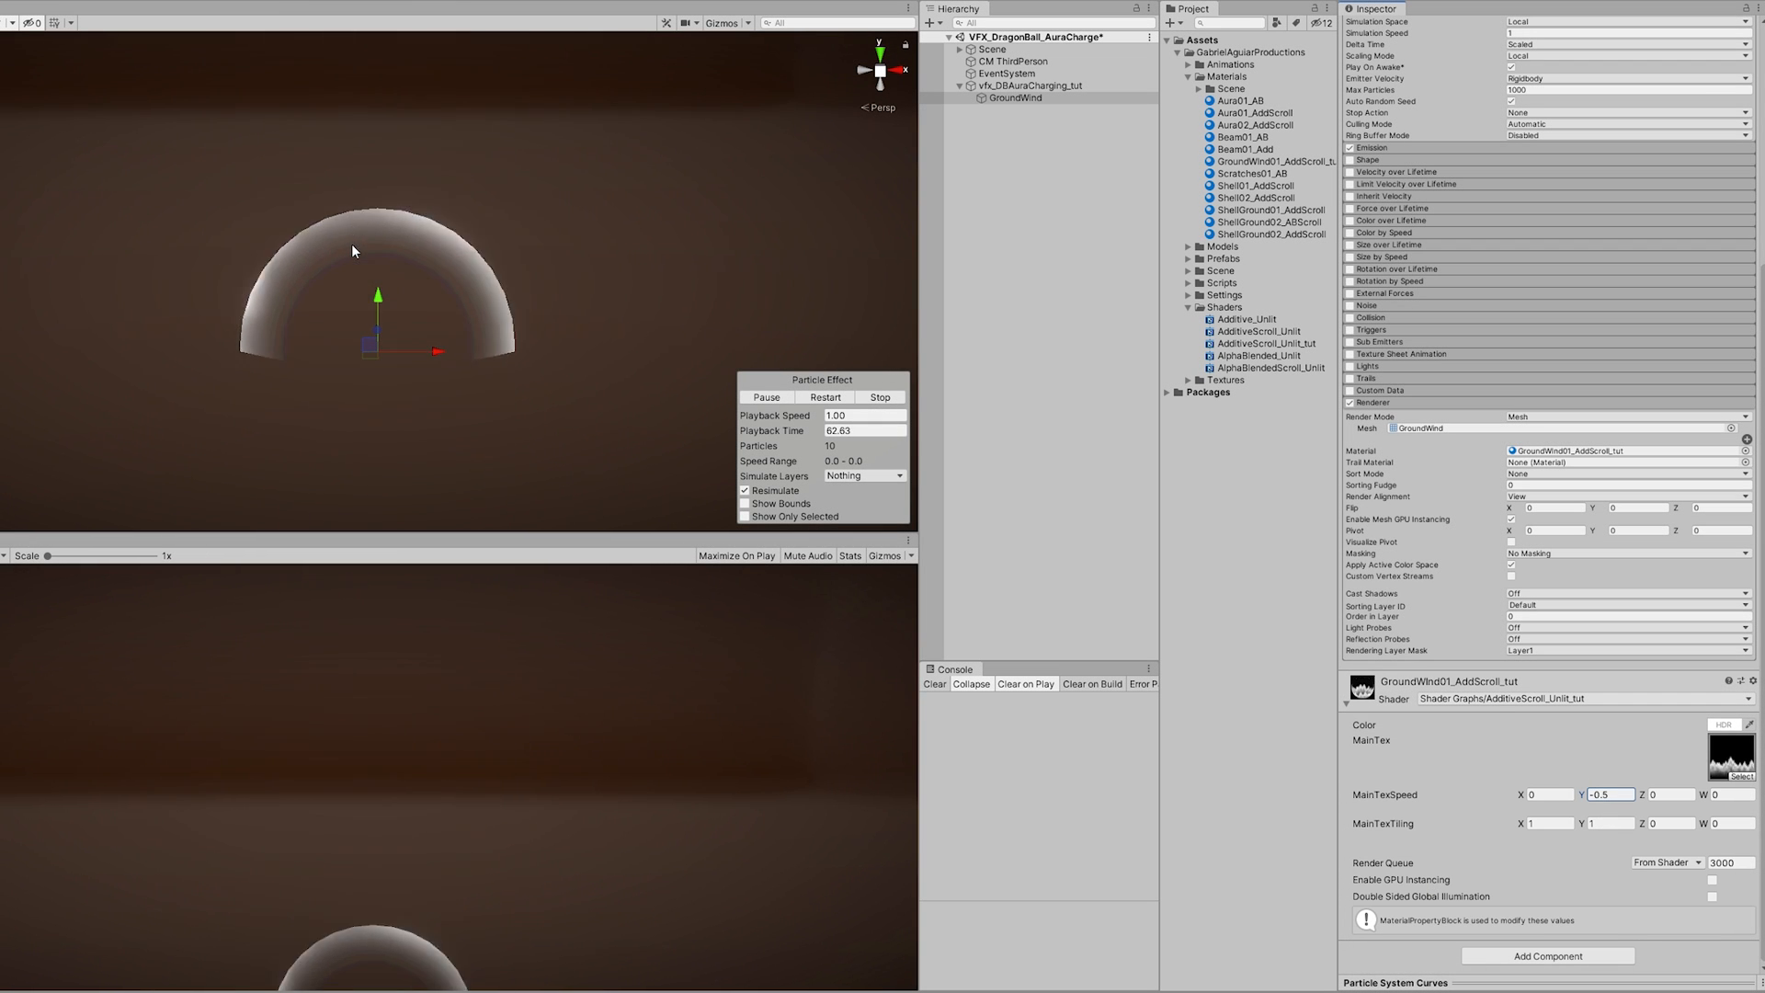
scroll(1544, 368, "up", 5)
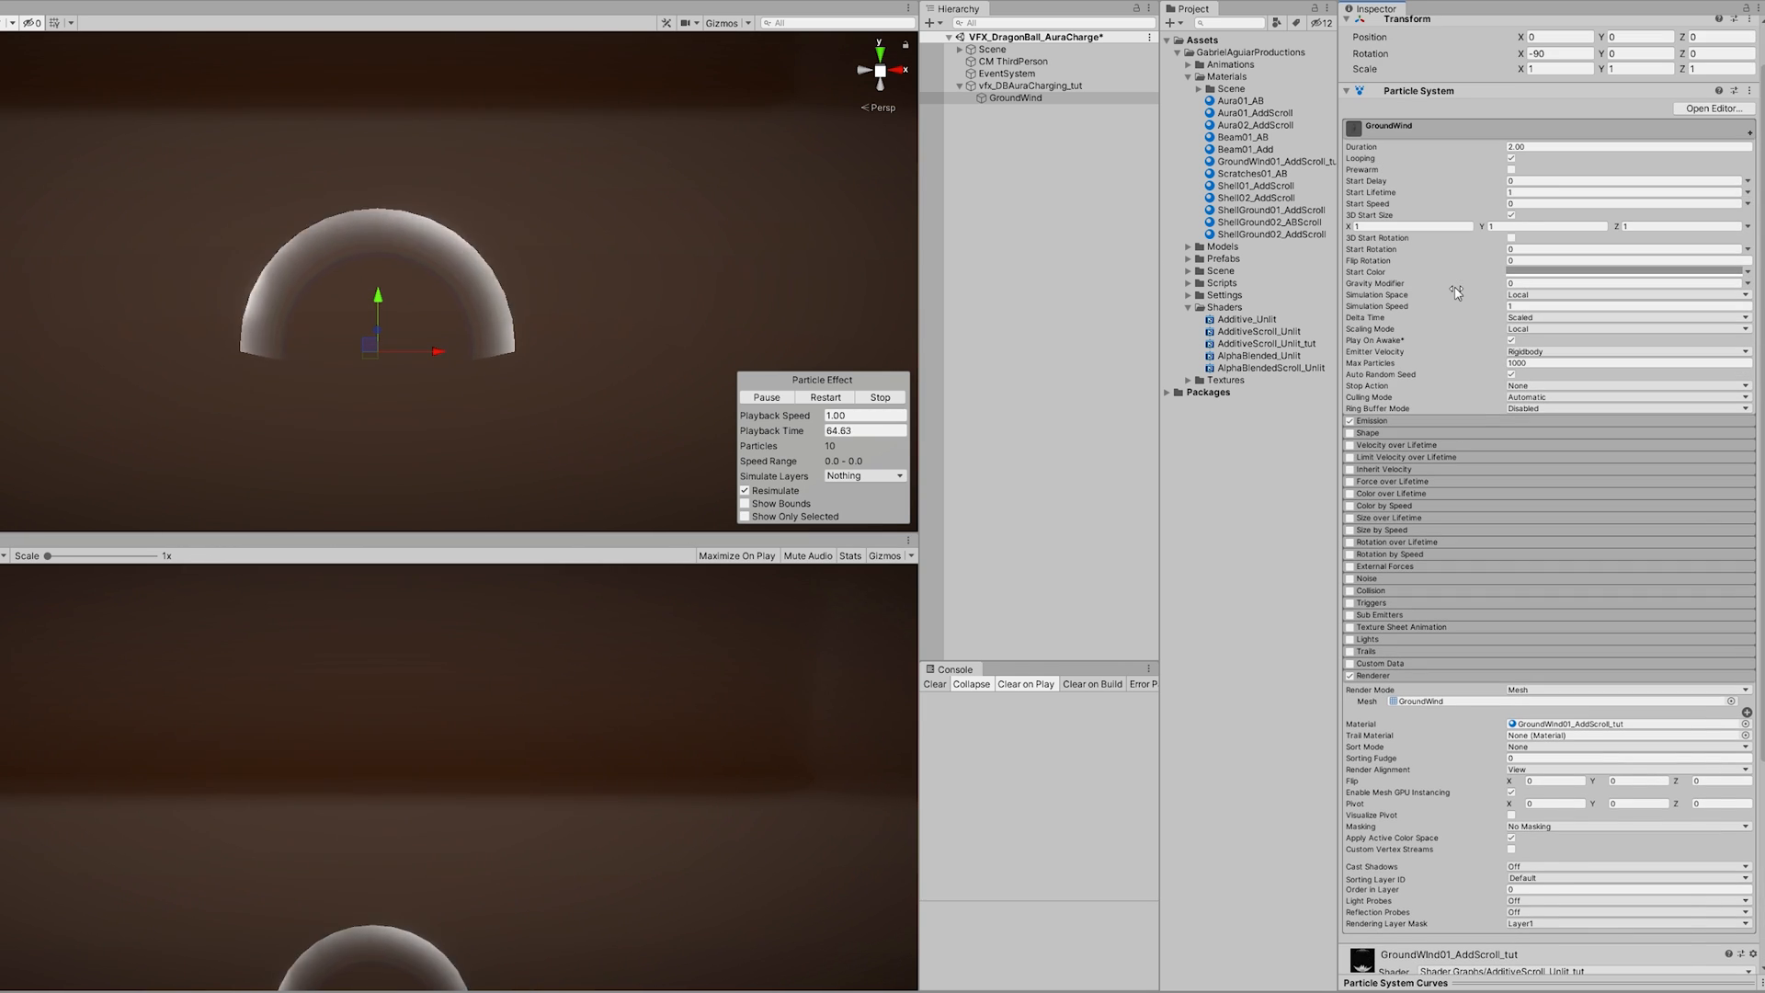
Step: Darken the GroundWind particle system's Start Color to the grey 464646
left_click(1626, 271)
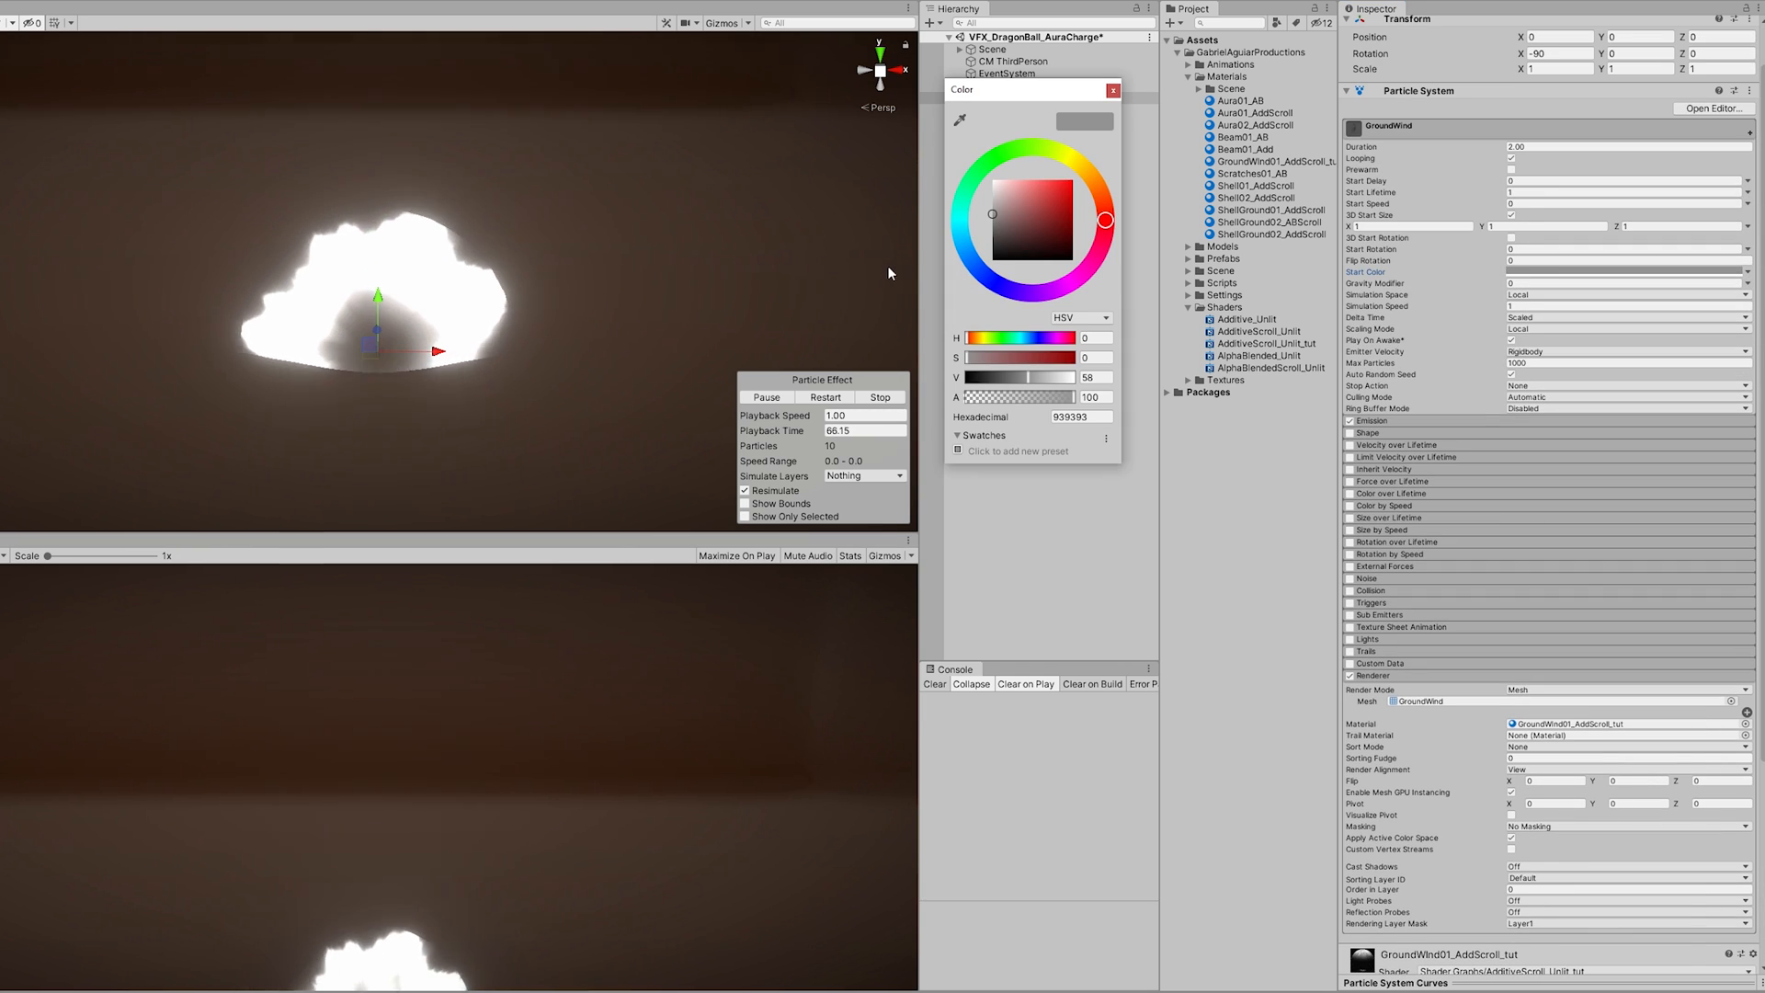
left_click(988, 239)
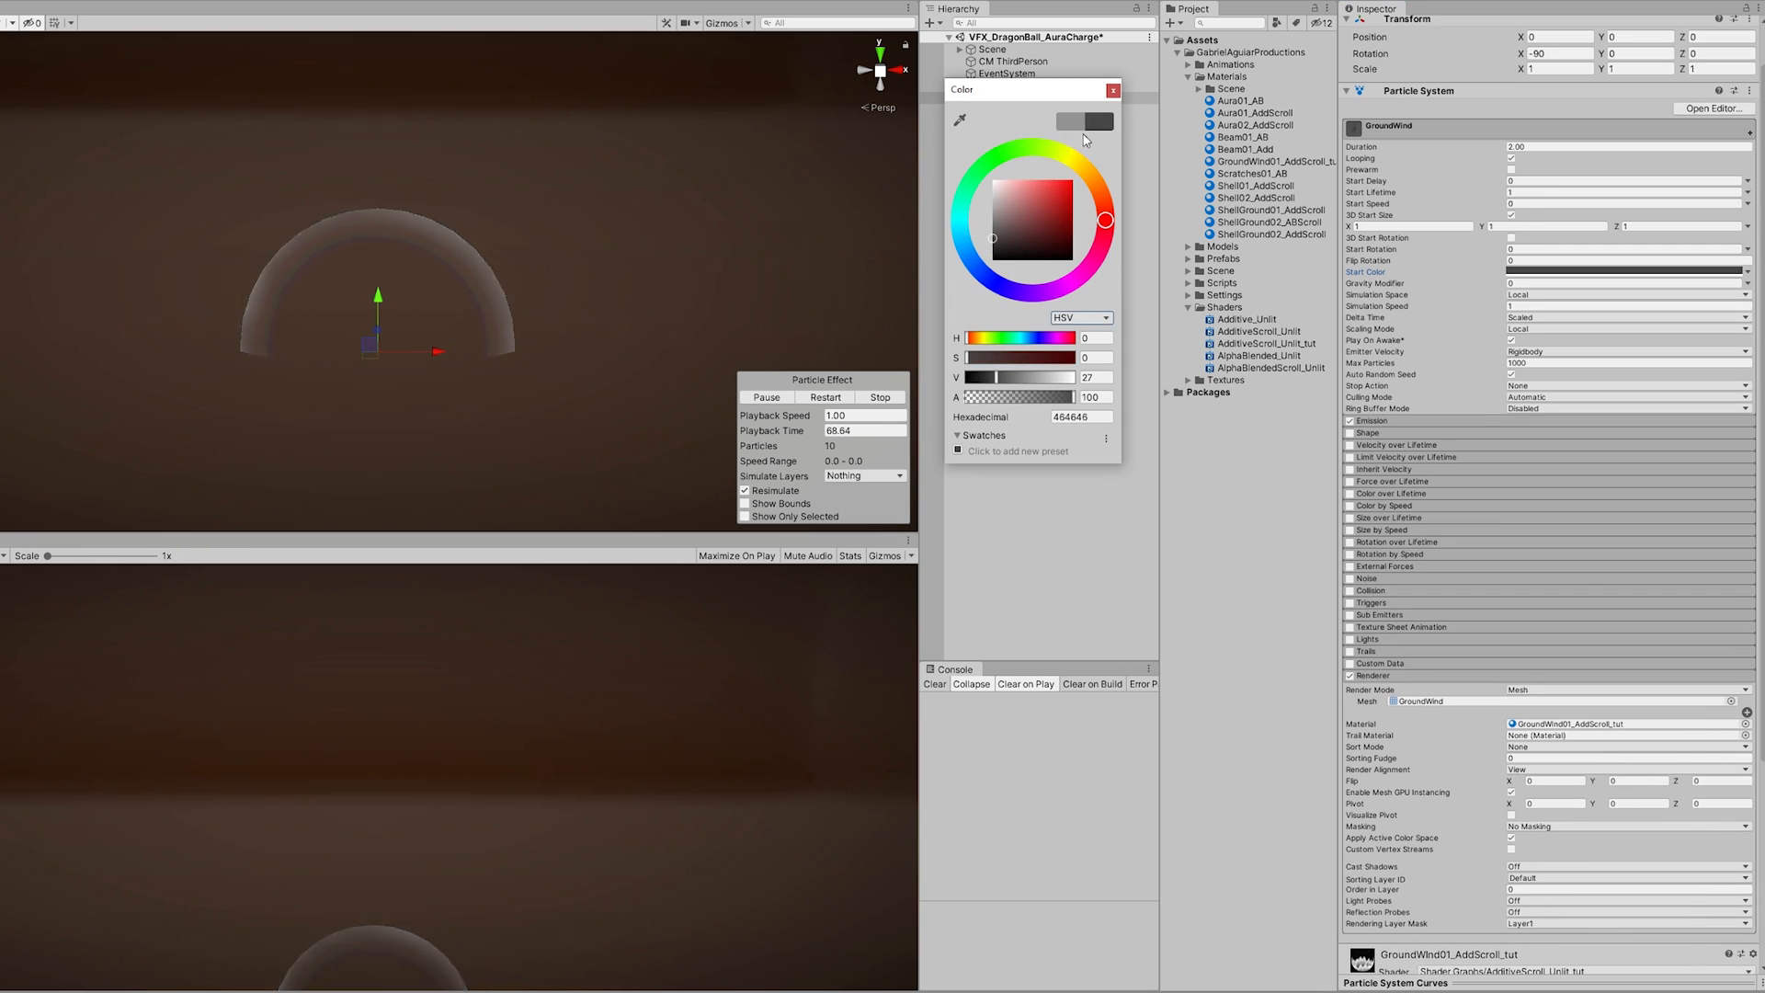
left_click(1112, 91)
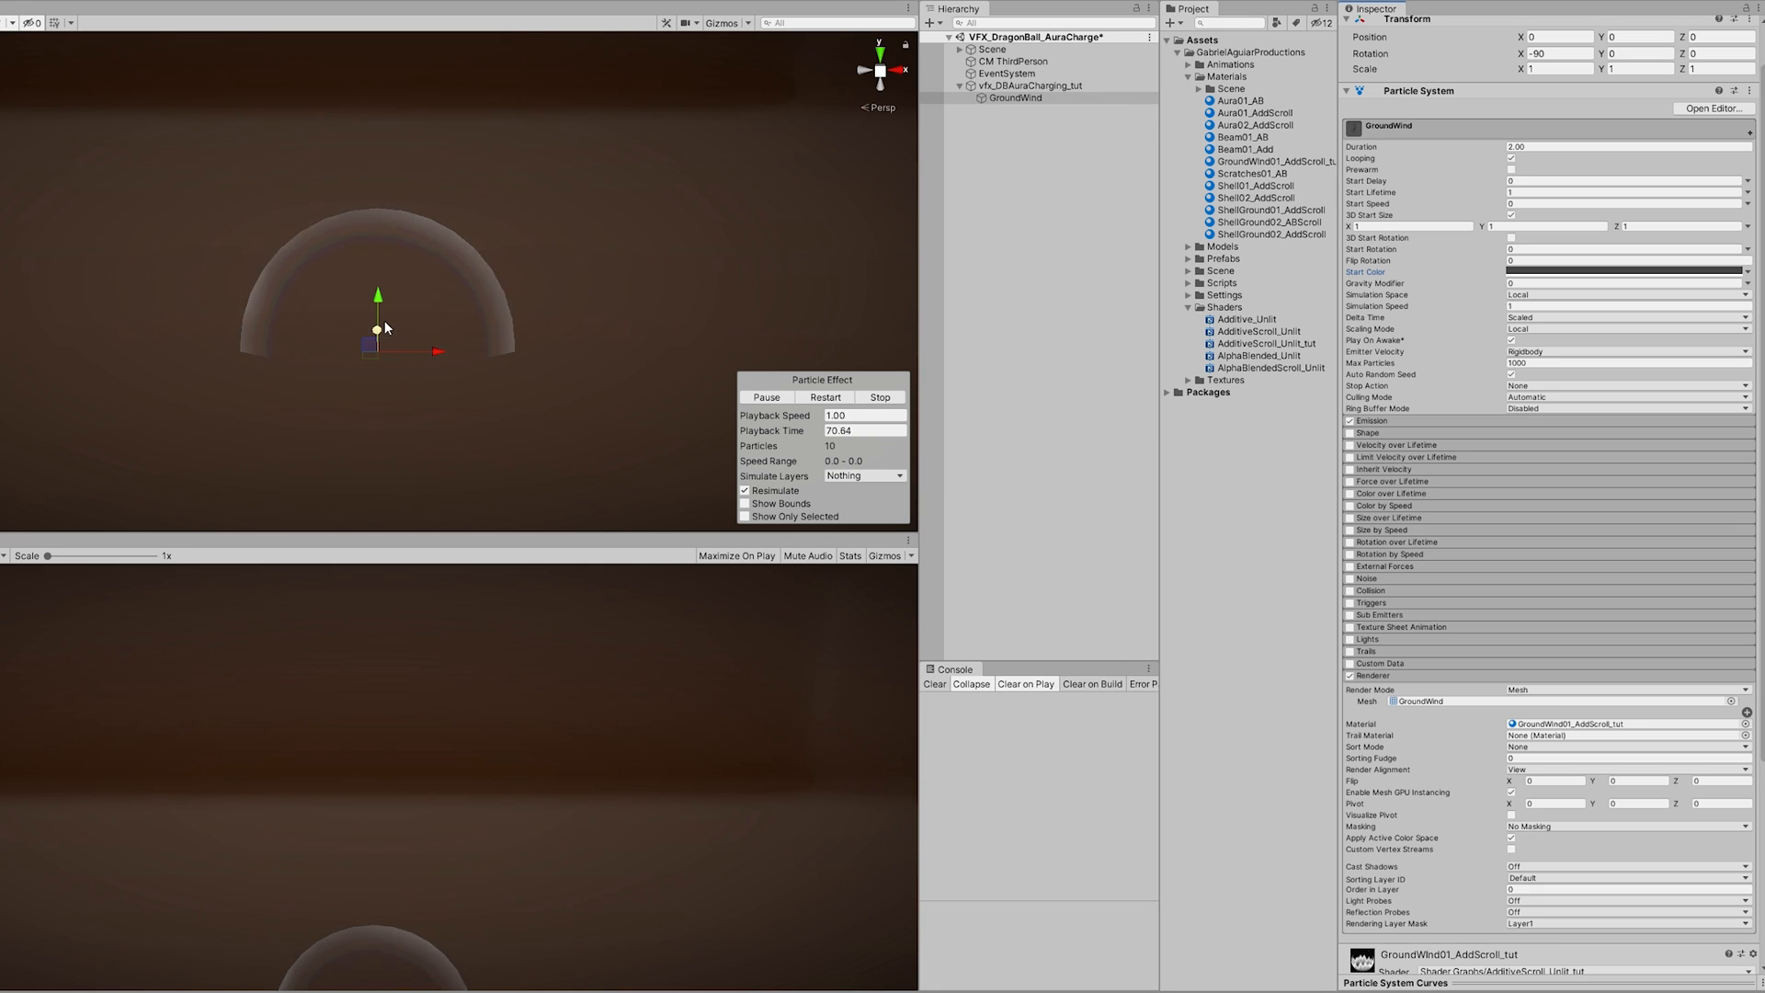
Step: Set the Render Alignment of GroundWind's renderer to Local
mouse_move(445, 357)
right_mouse_down()
mouse_move(830, 348)
mouse_move(622, 343)
mouse_move(414, 367)
mouse_move(431, 367)
right_mouse_up()
key("a")
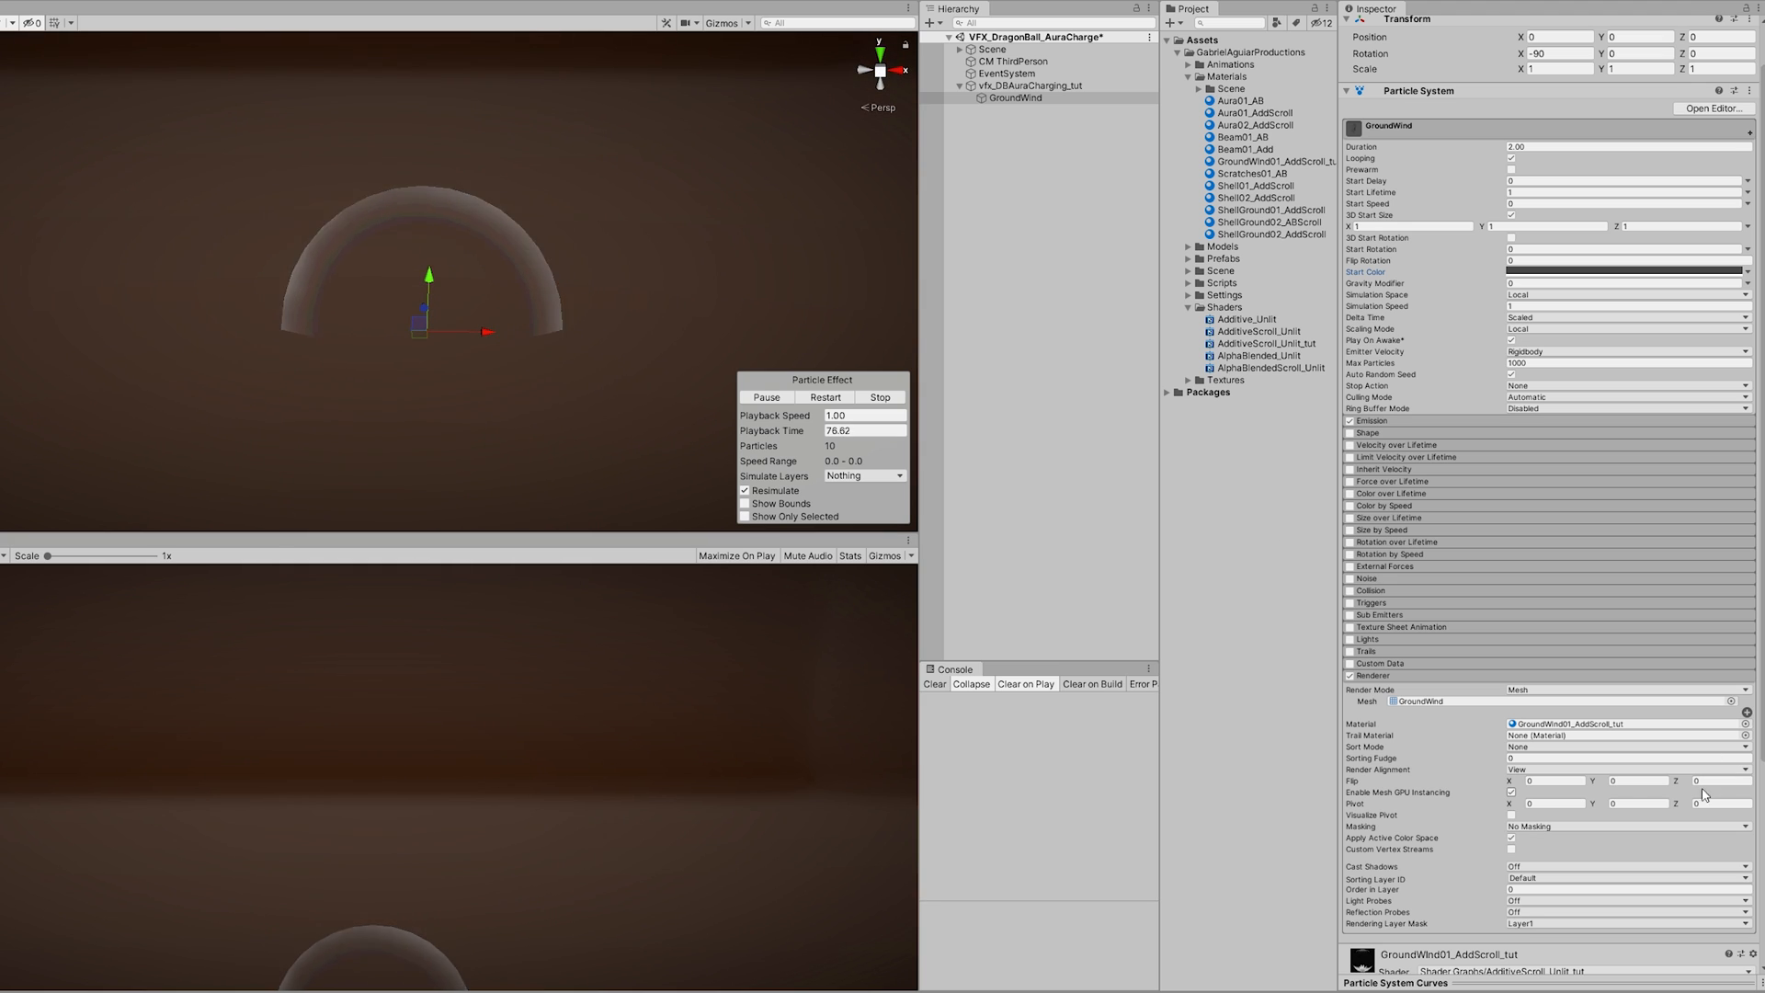
scroll(1543, 524, "down", 5)
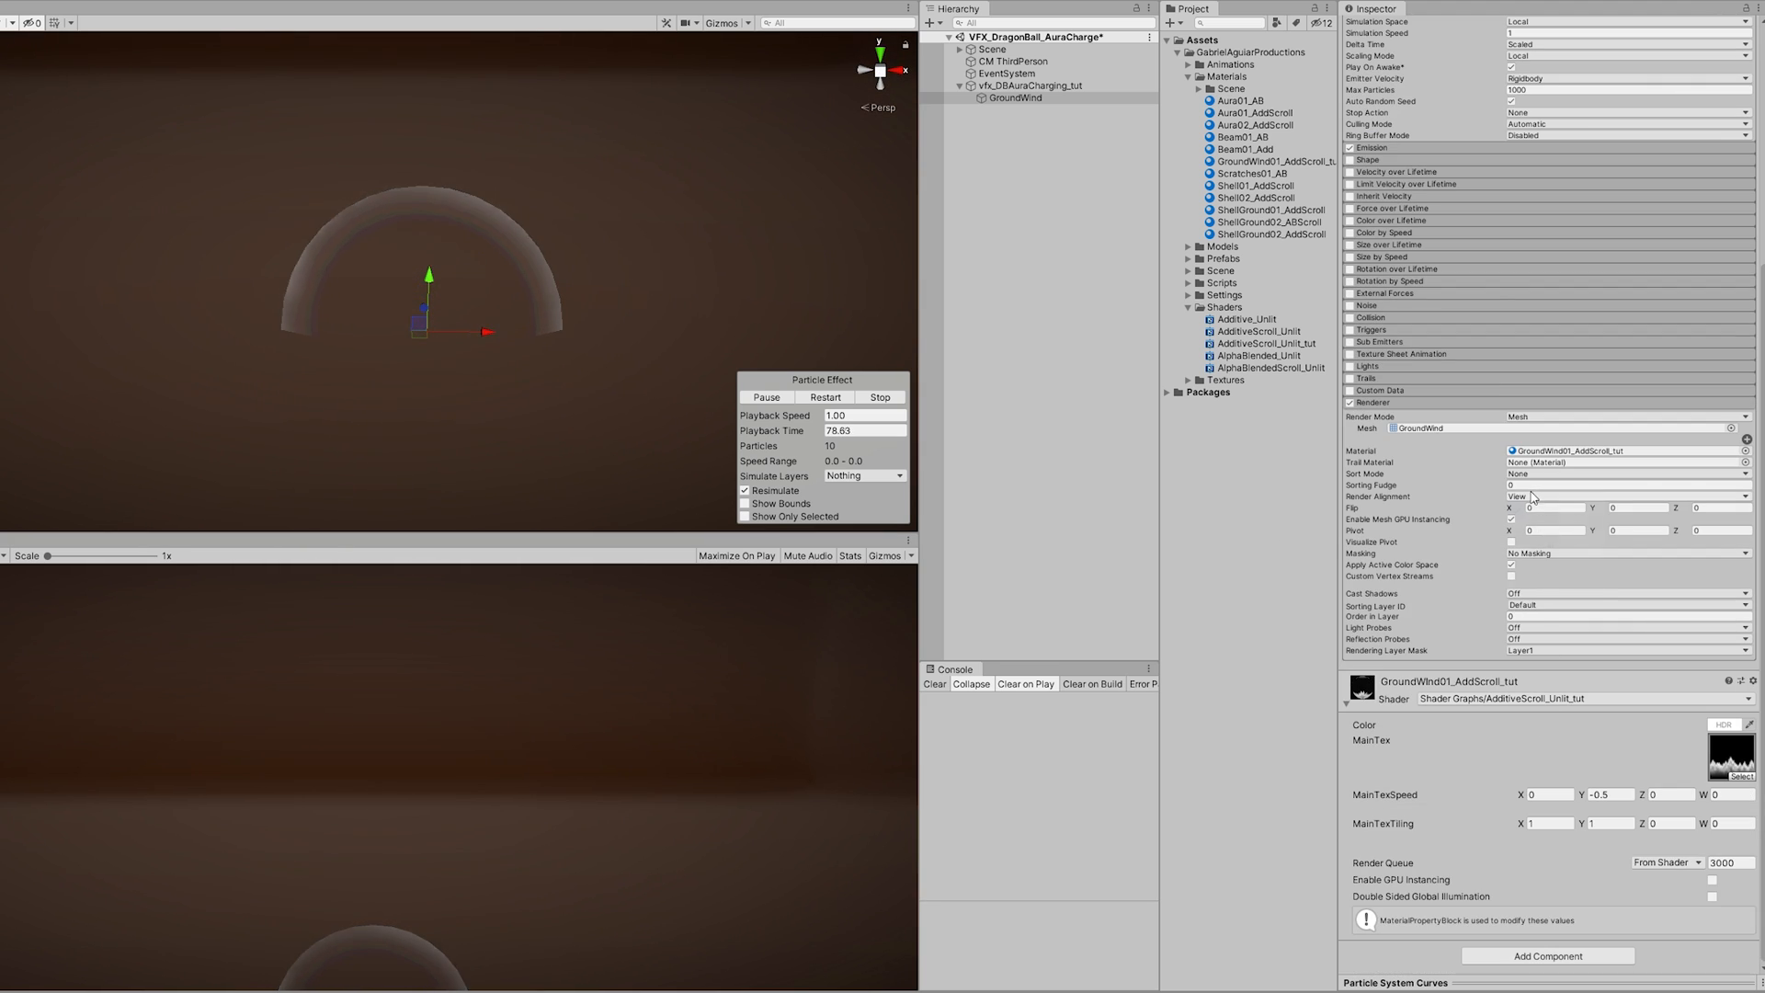
left_click(1537, 497)
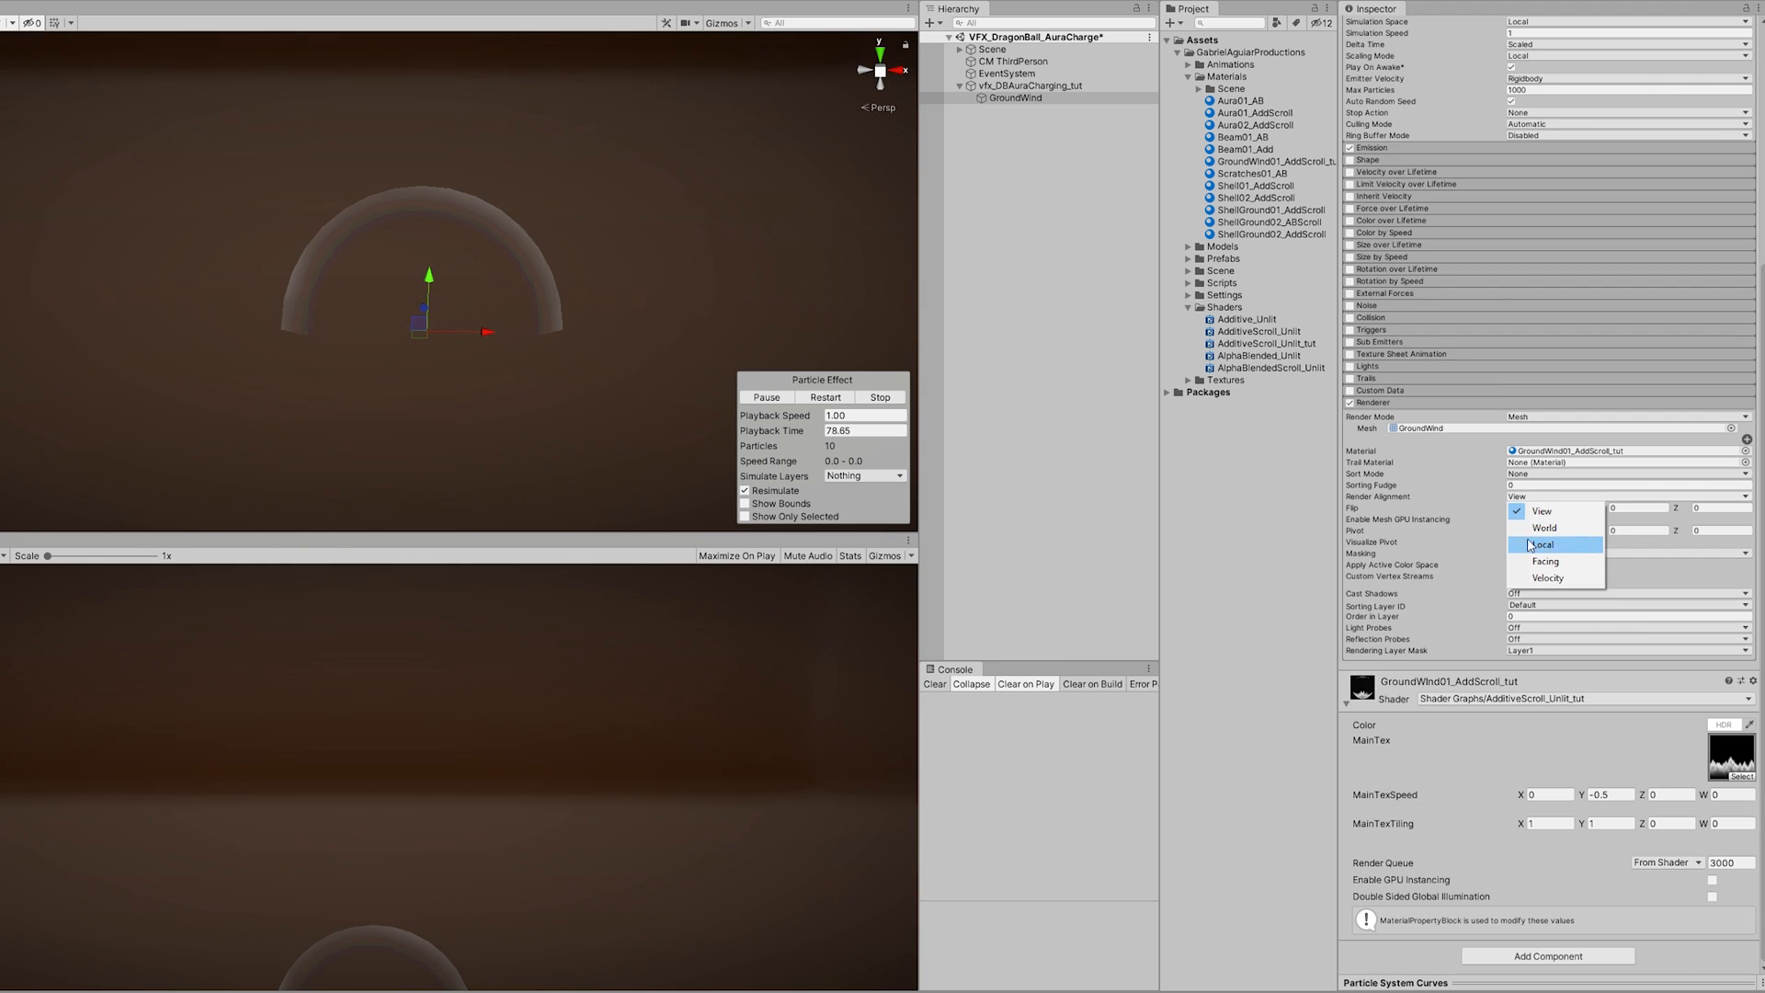
left_click(1581, 545)
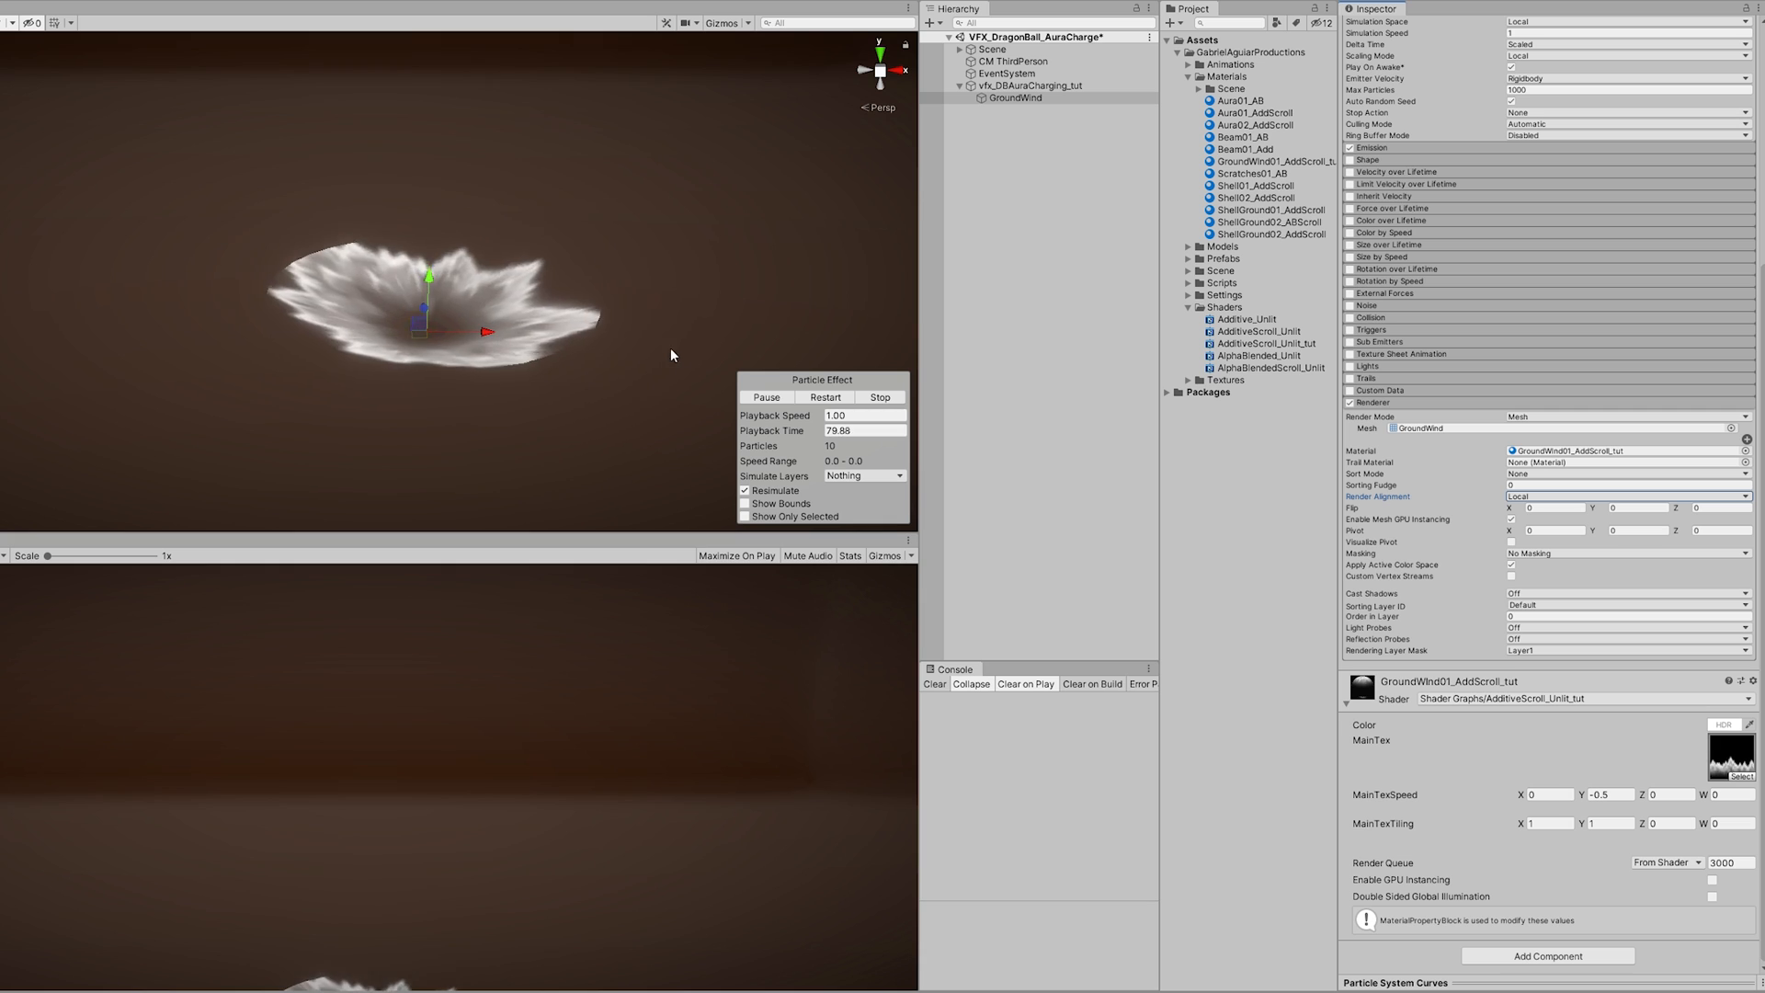
mouse_move(623, 343)
left_mouse_down("alt")
mouse_move(629, 309)
mouse_move(653, 361)
left_mouse_up("alt")
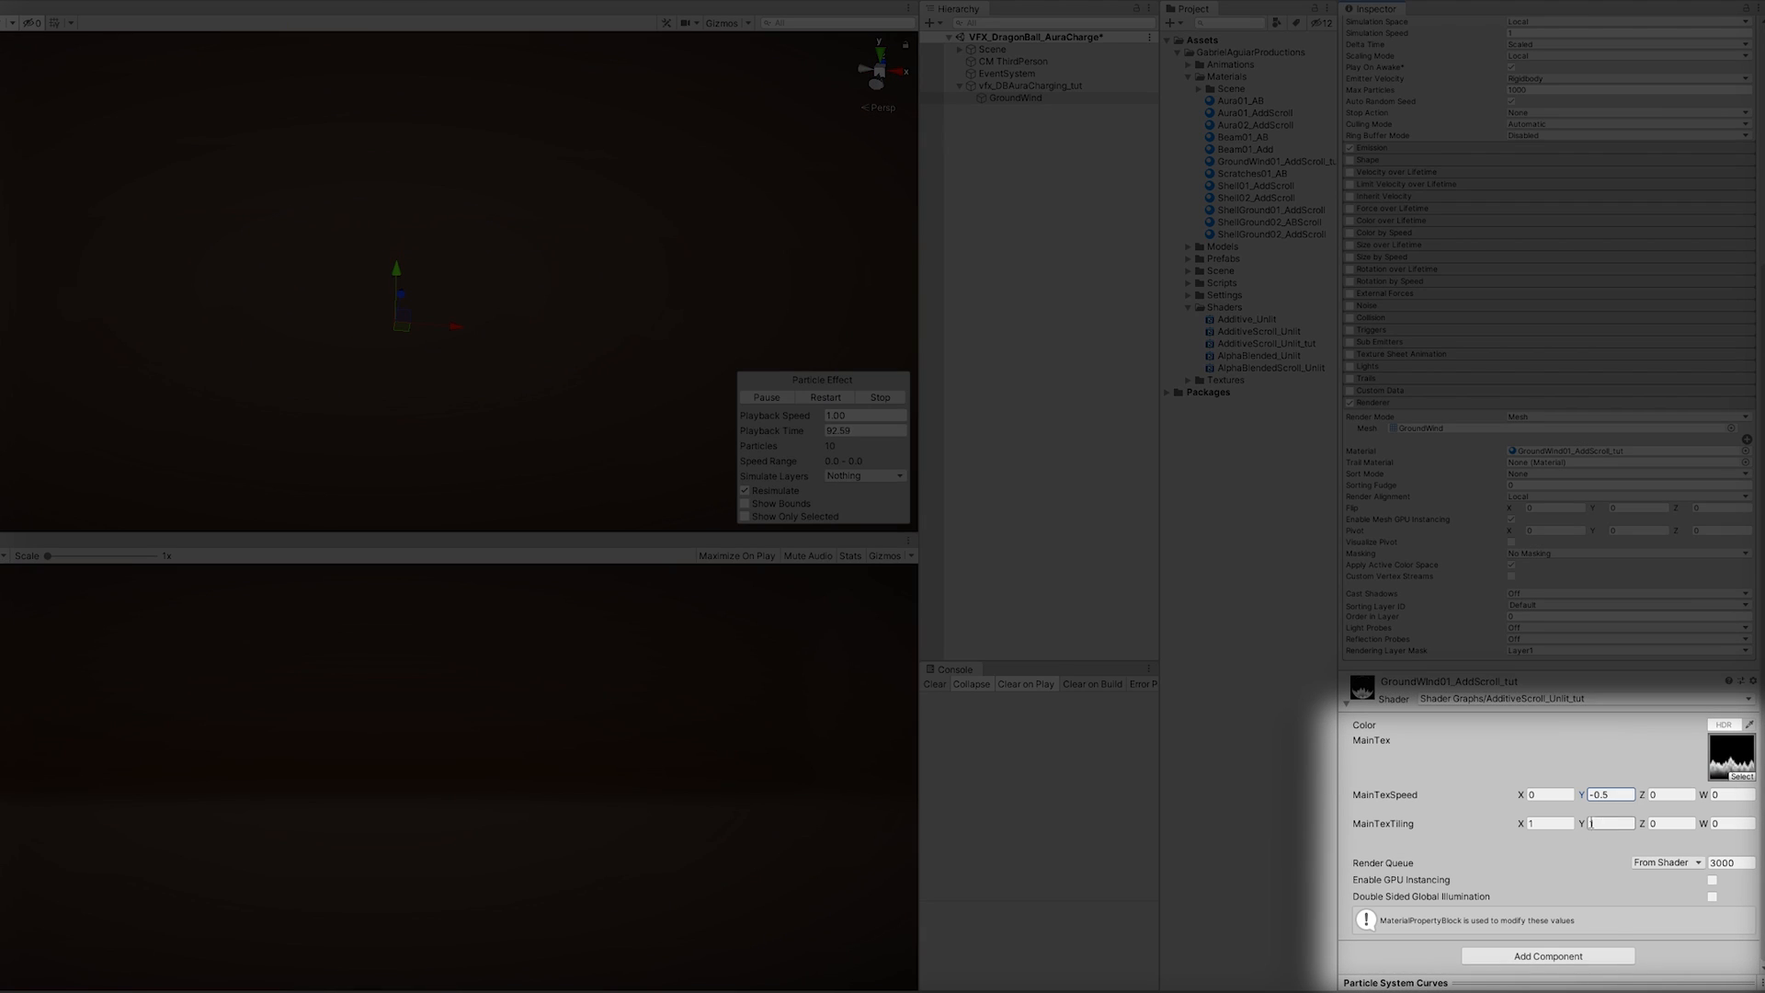
Step: Try MainTexTiling X values of 2 and 4 on the GroundWind material, and set it back to 1
left_click(1550, 824)
type("2")
key("BackSpace")
type("4")
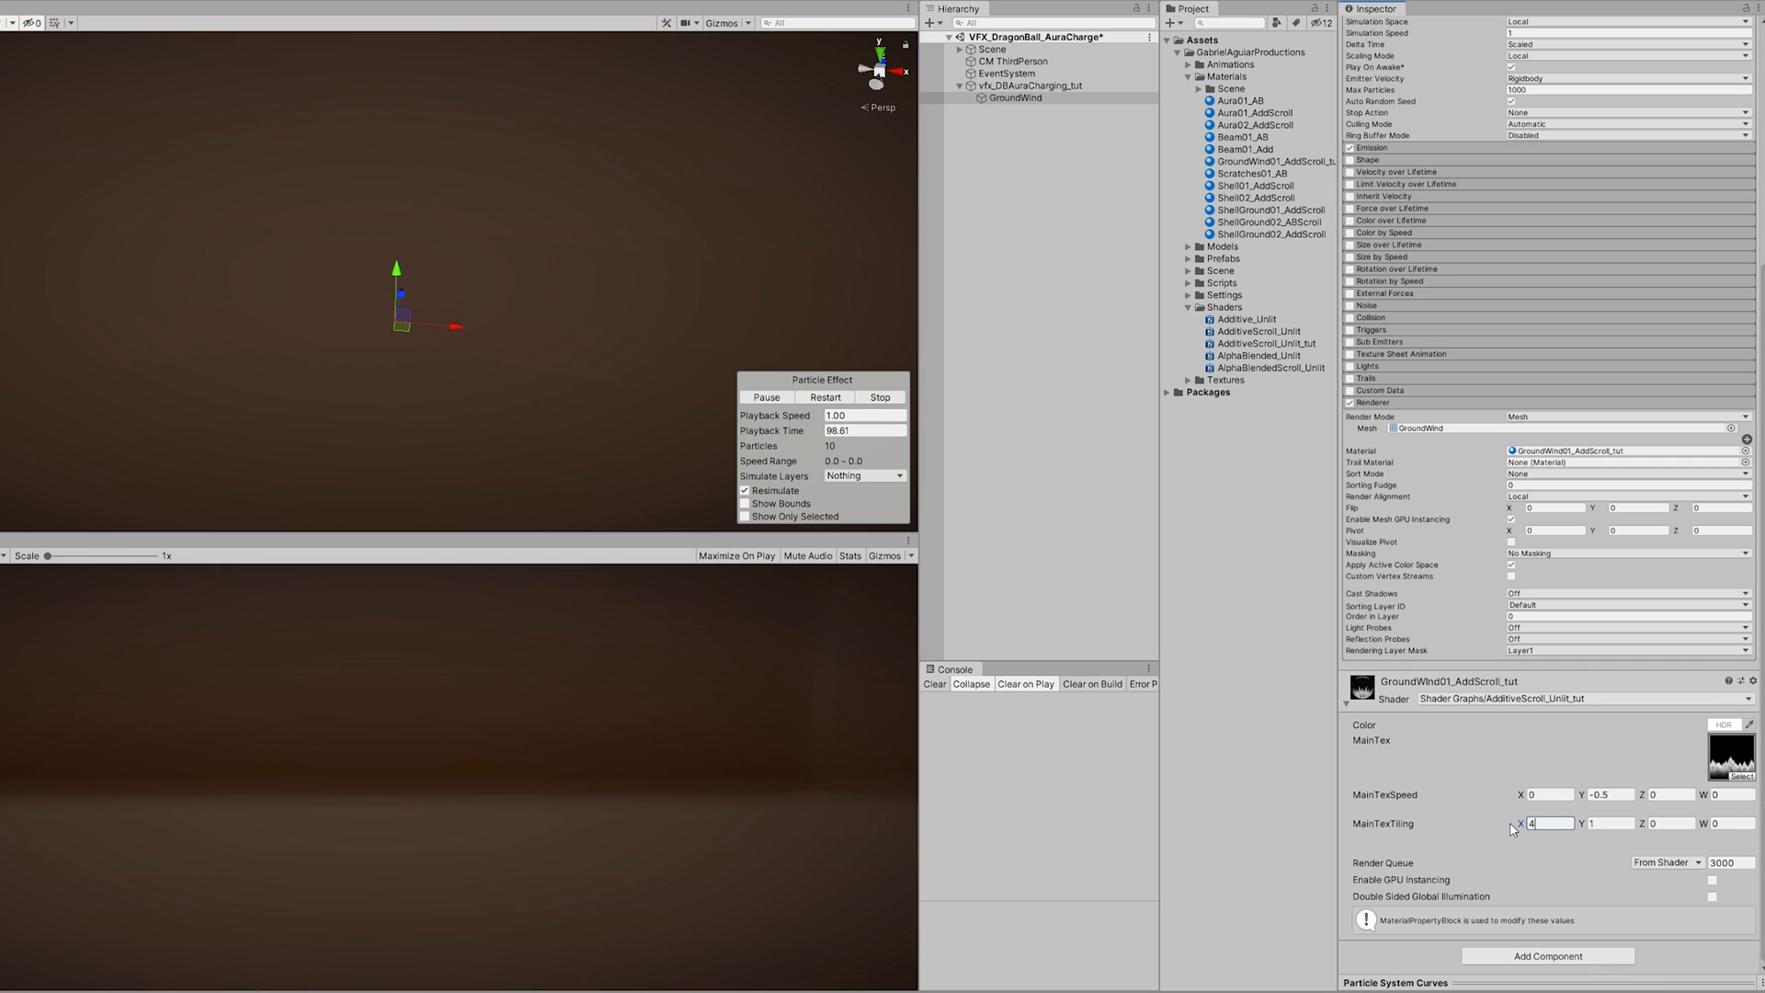
key("BackSpace")
type("1")
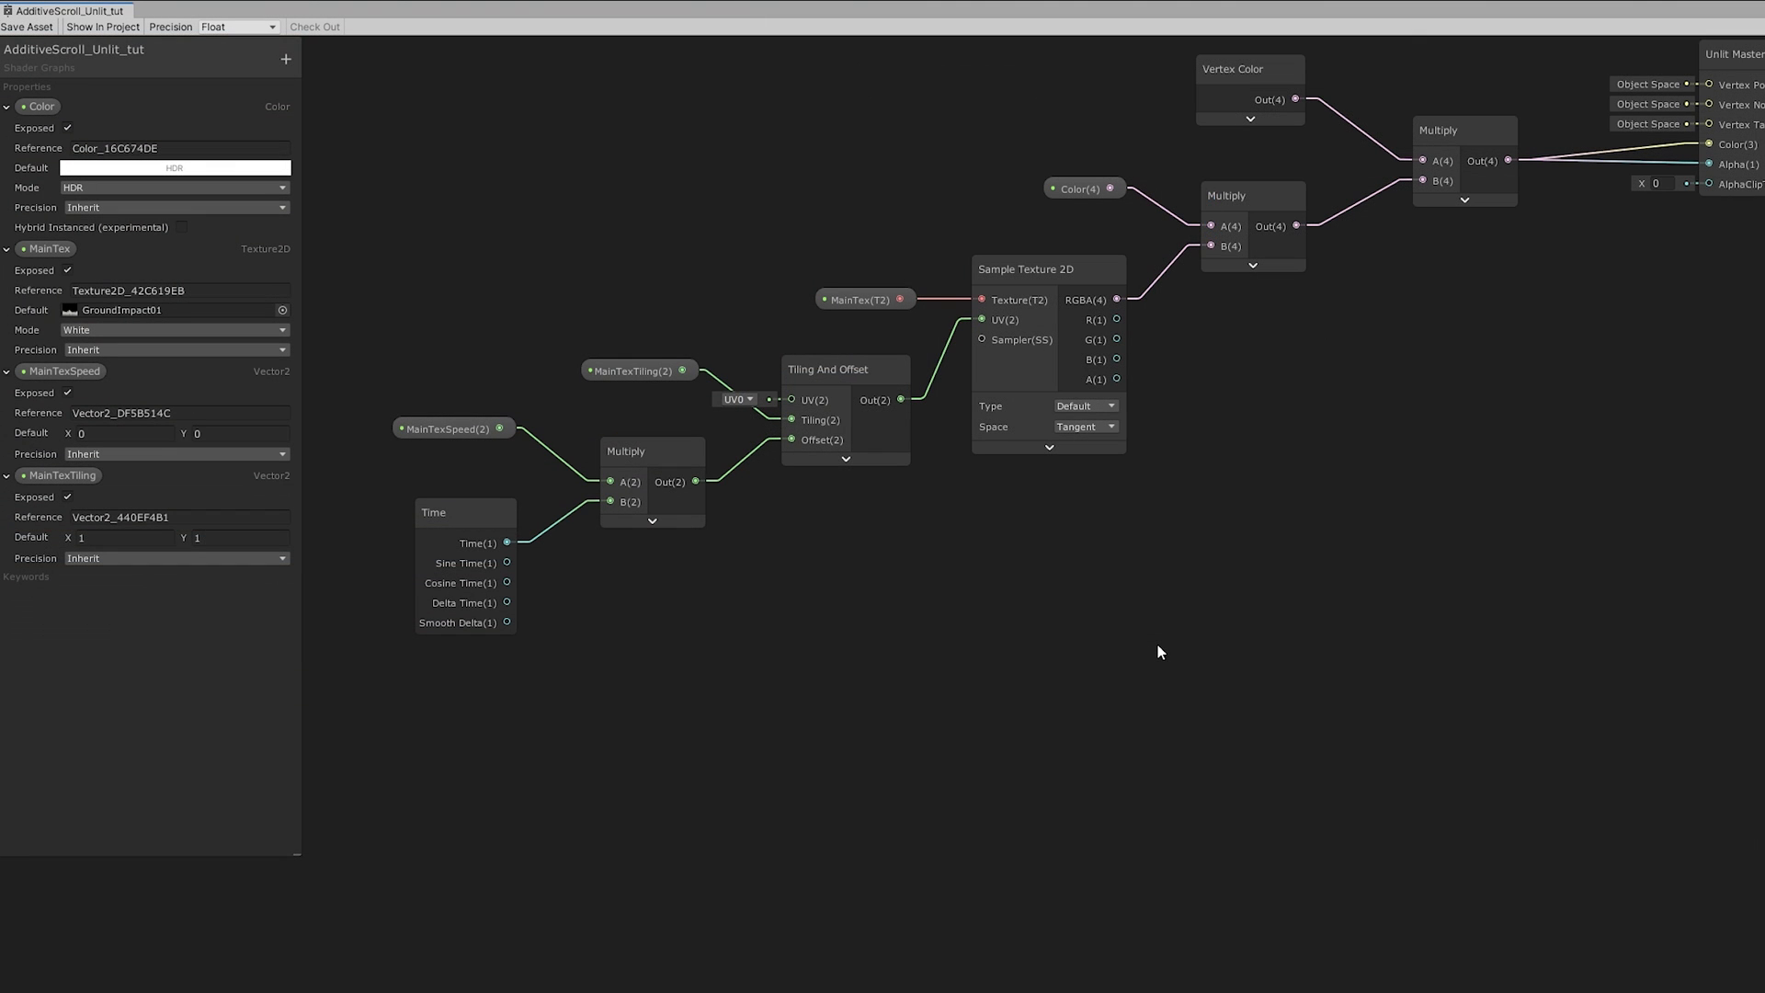
Step: Add a Voronoi node to the AdditiveScroll_Unlit_tut graph and place it below the Sample Texture 2D node
key("space")
type("vor")
key("Return")
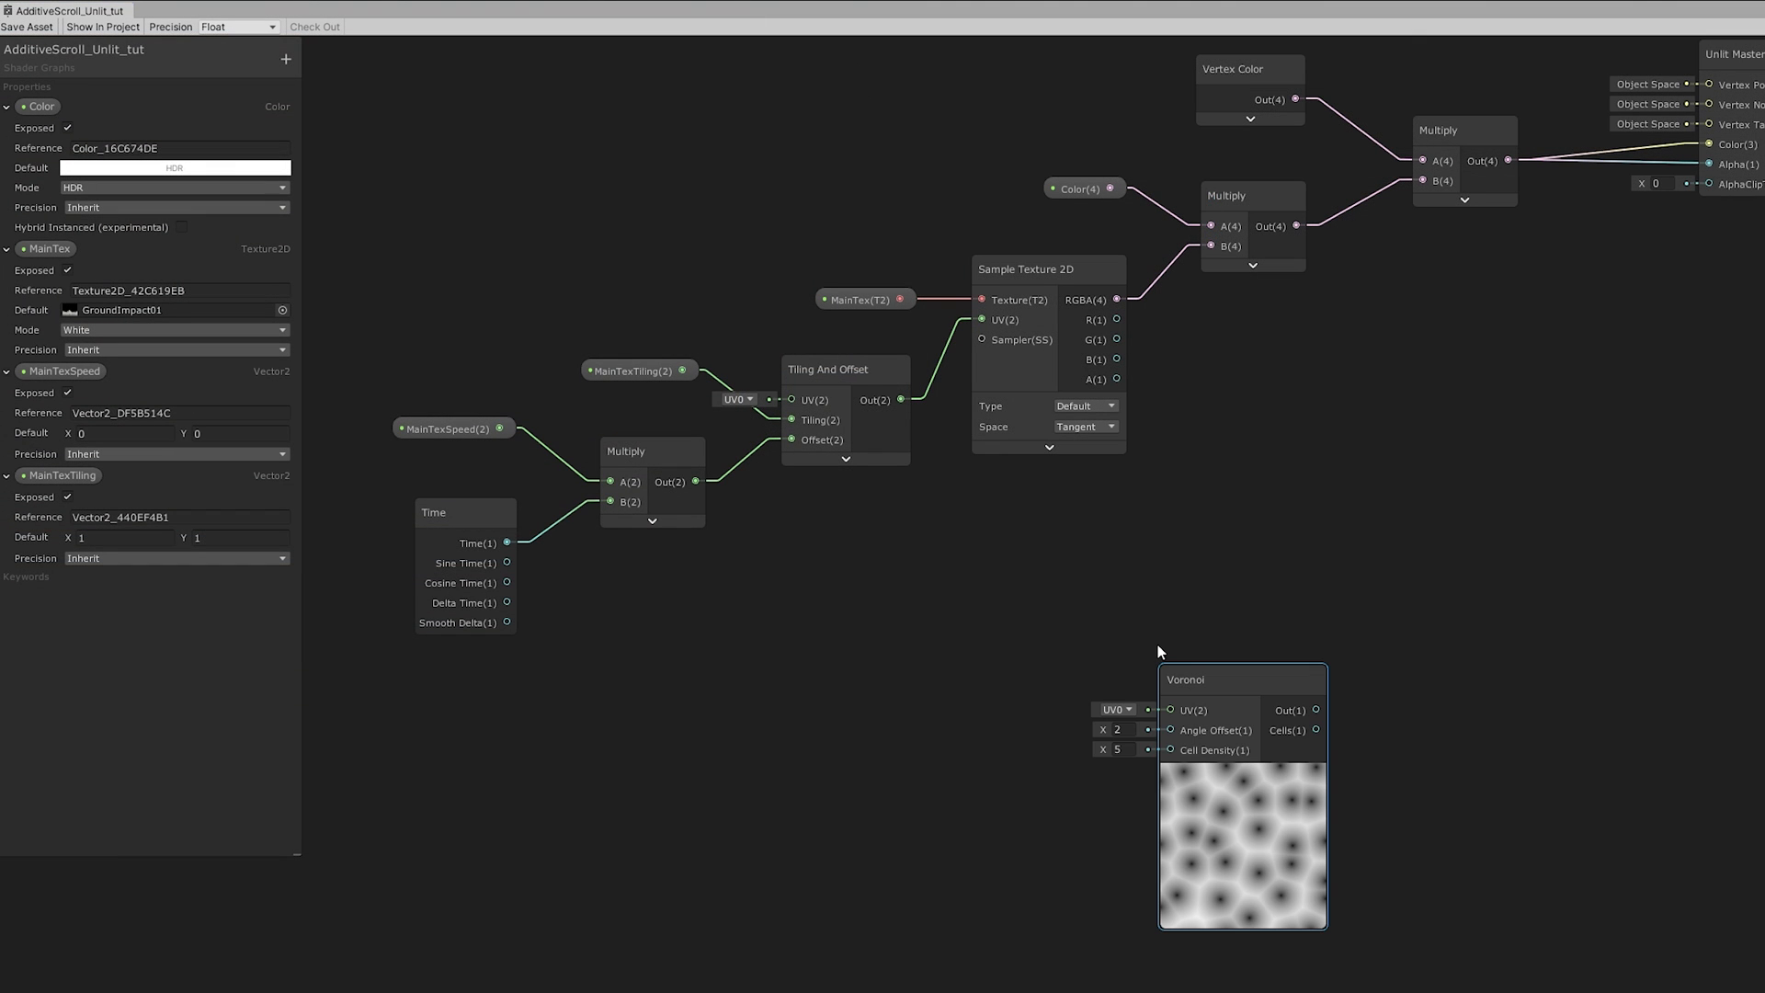
left_click_drag(1186, 663, 1006, 682)
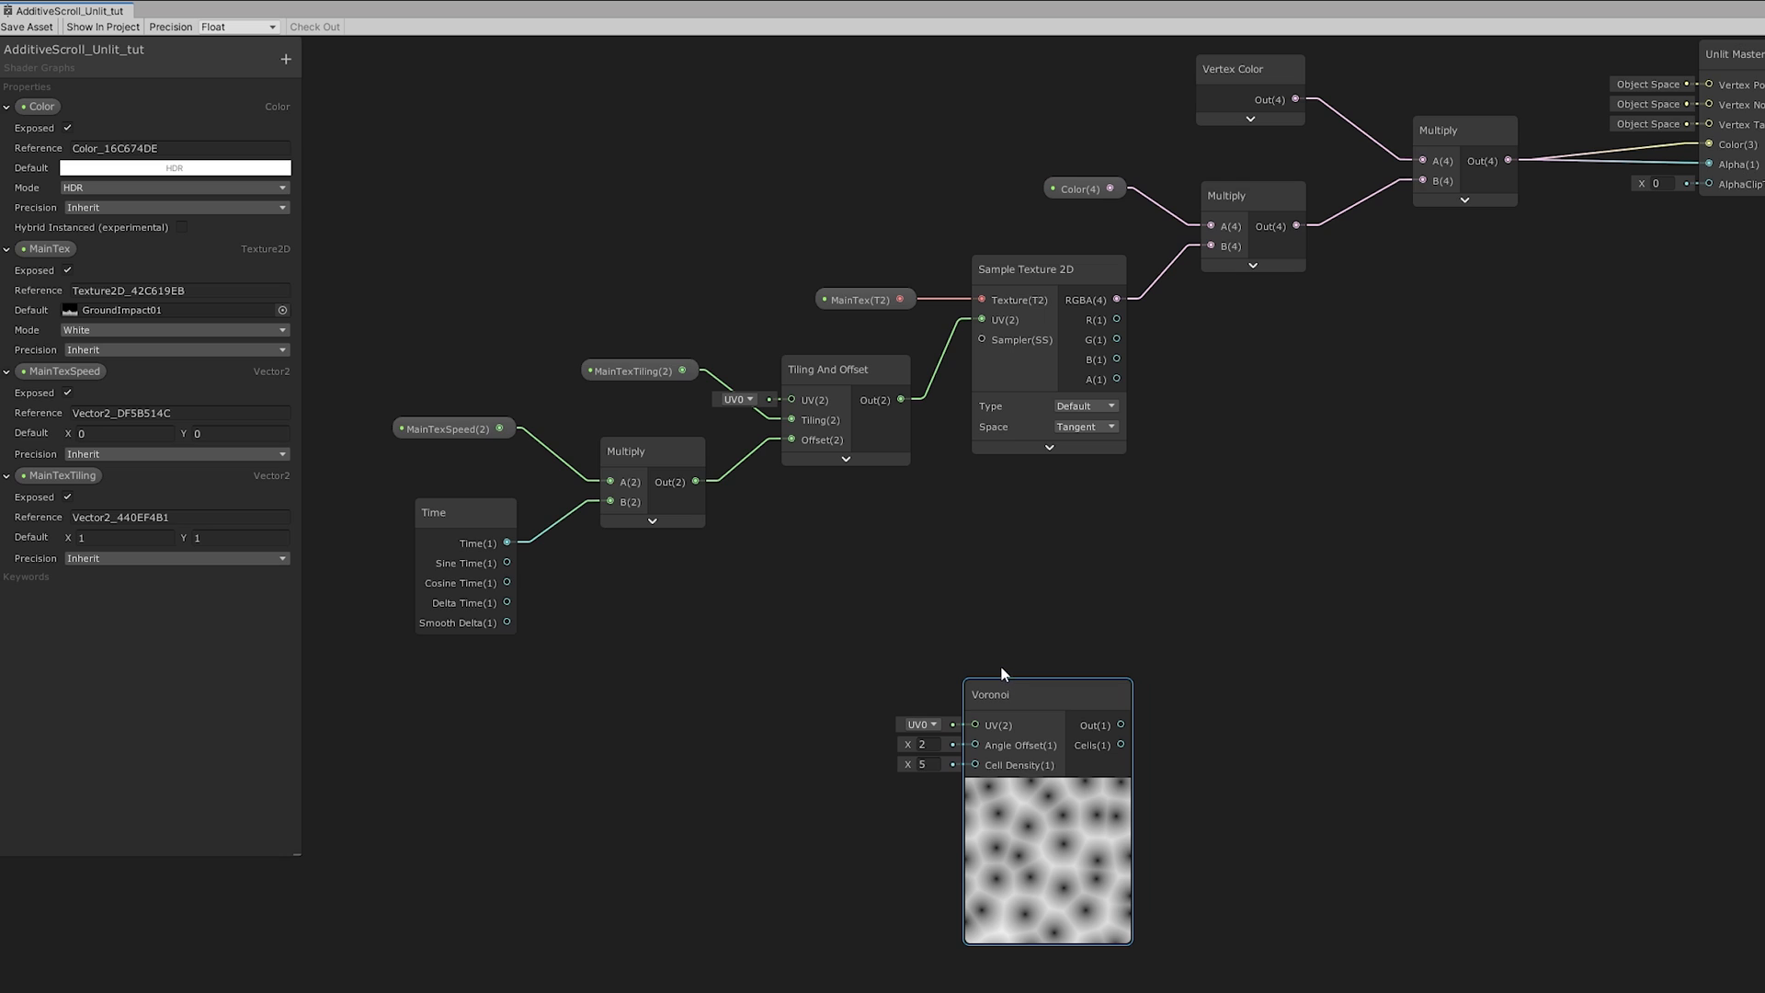
Step: Create a Vector1 property named DissolveScale with default 7 and connect it to the Voronoi node's Cell Density
left_click(285, 59)
left_click(313, 80)
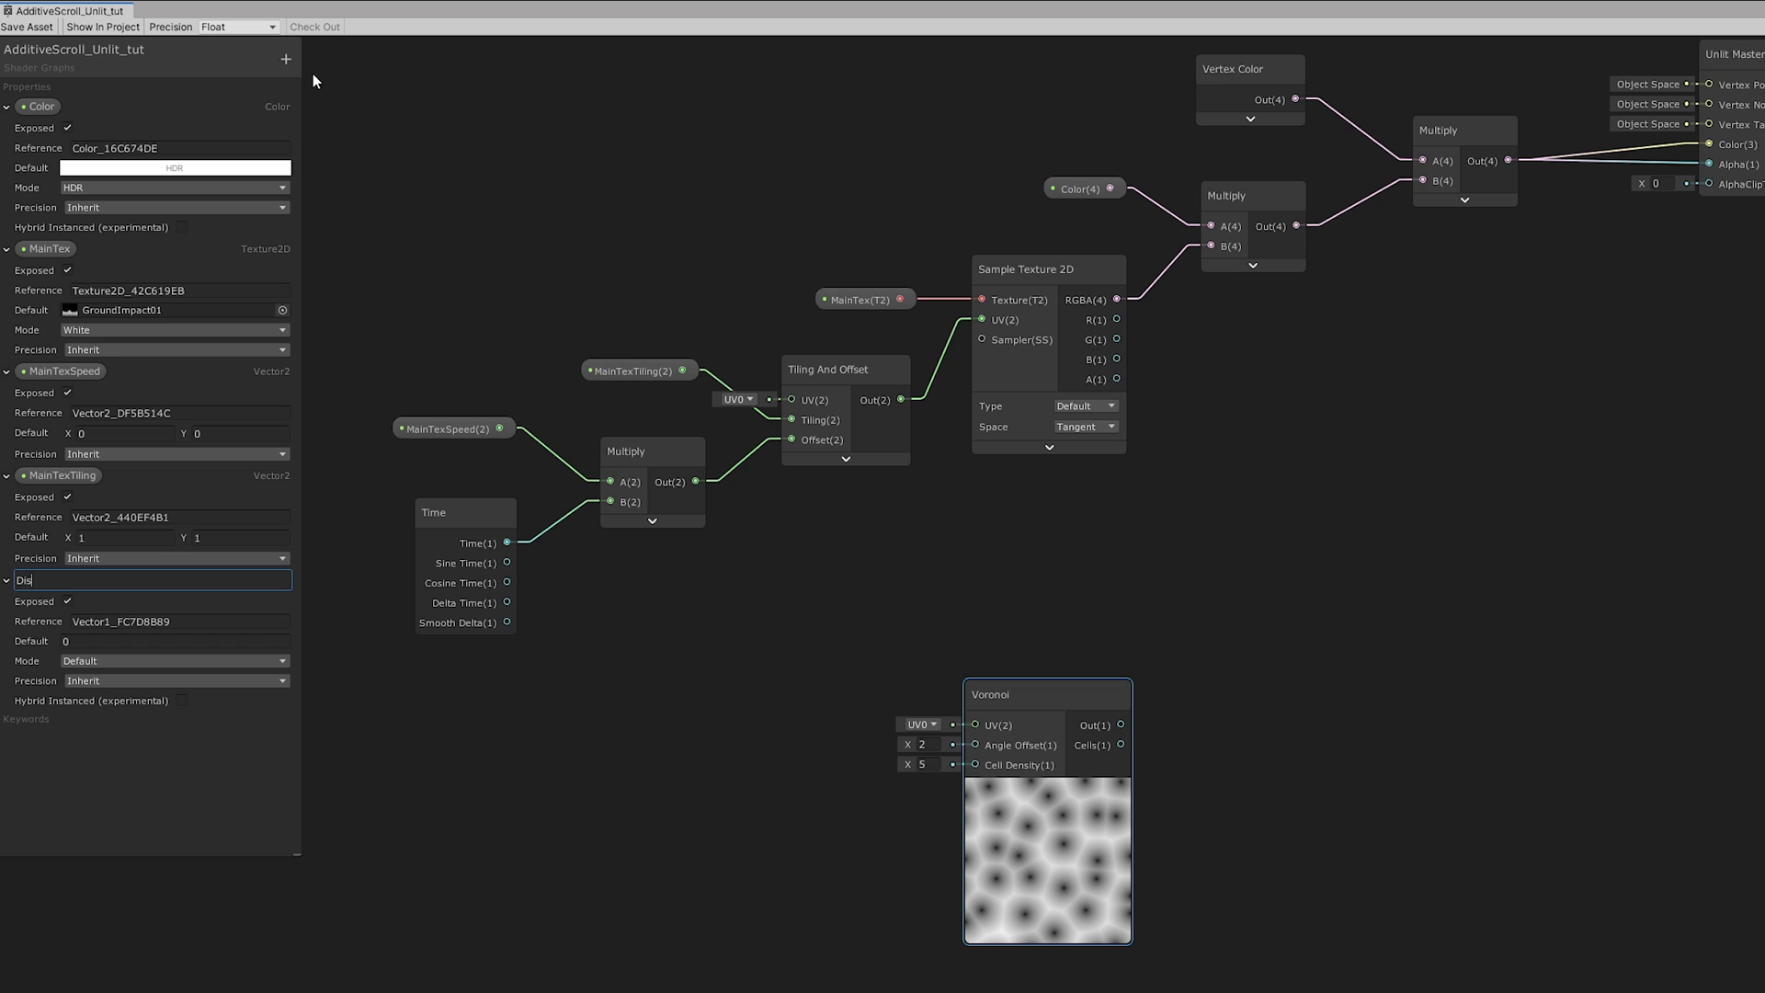
type("DissolveScale")
key("Return")
left_click(175, 640)
type("7")
left_click_drag(57, 579, 974, 769)
left_click_drag(833, 807, 830, 780)
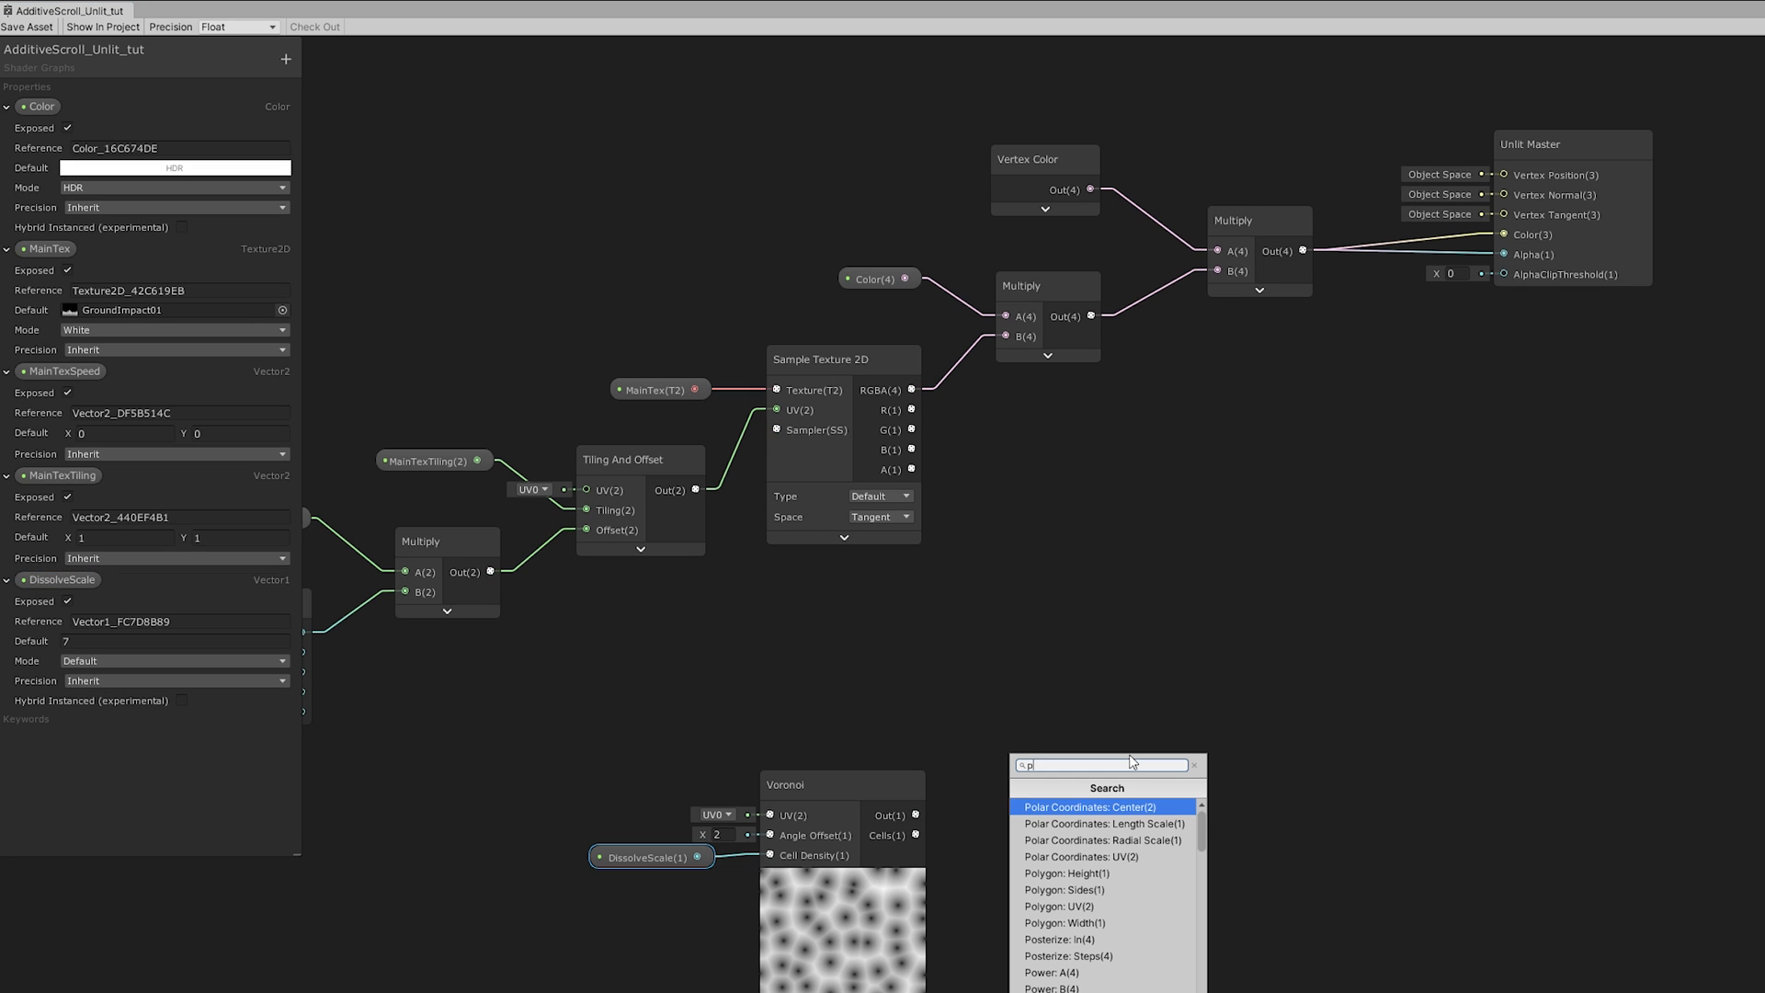
Step: Add a Power node beside the Voronoi node, with Voronoi's Out feeding its A input
type("ow")
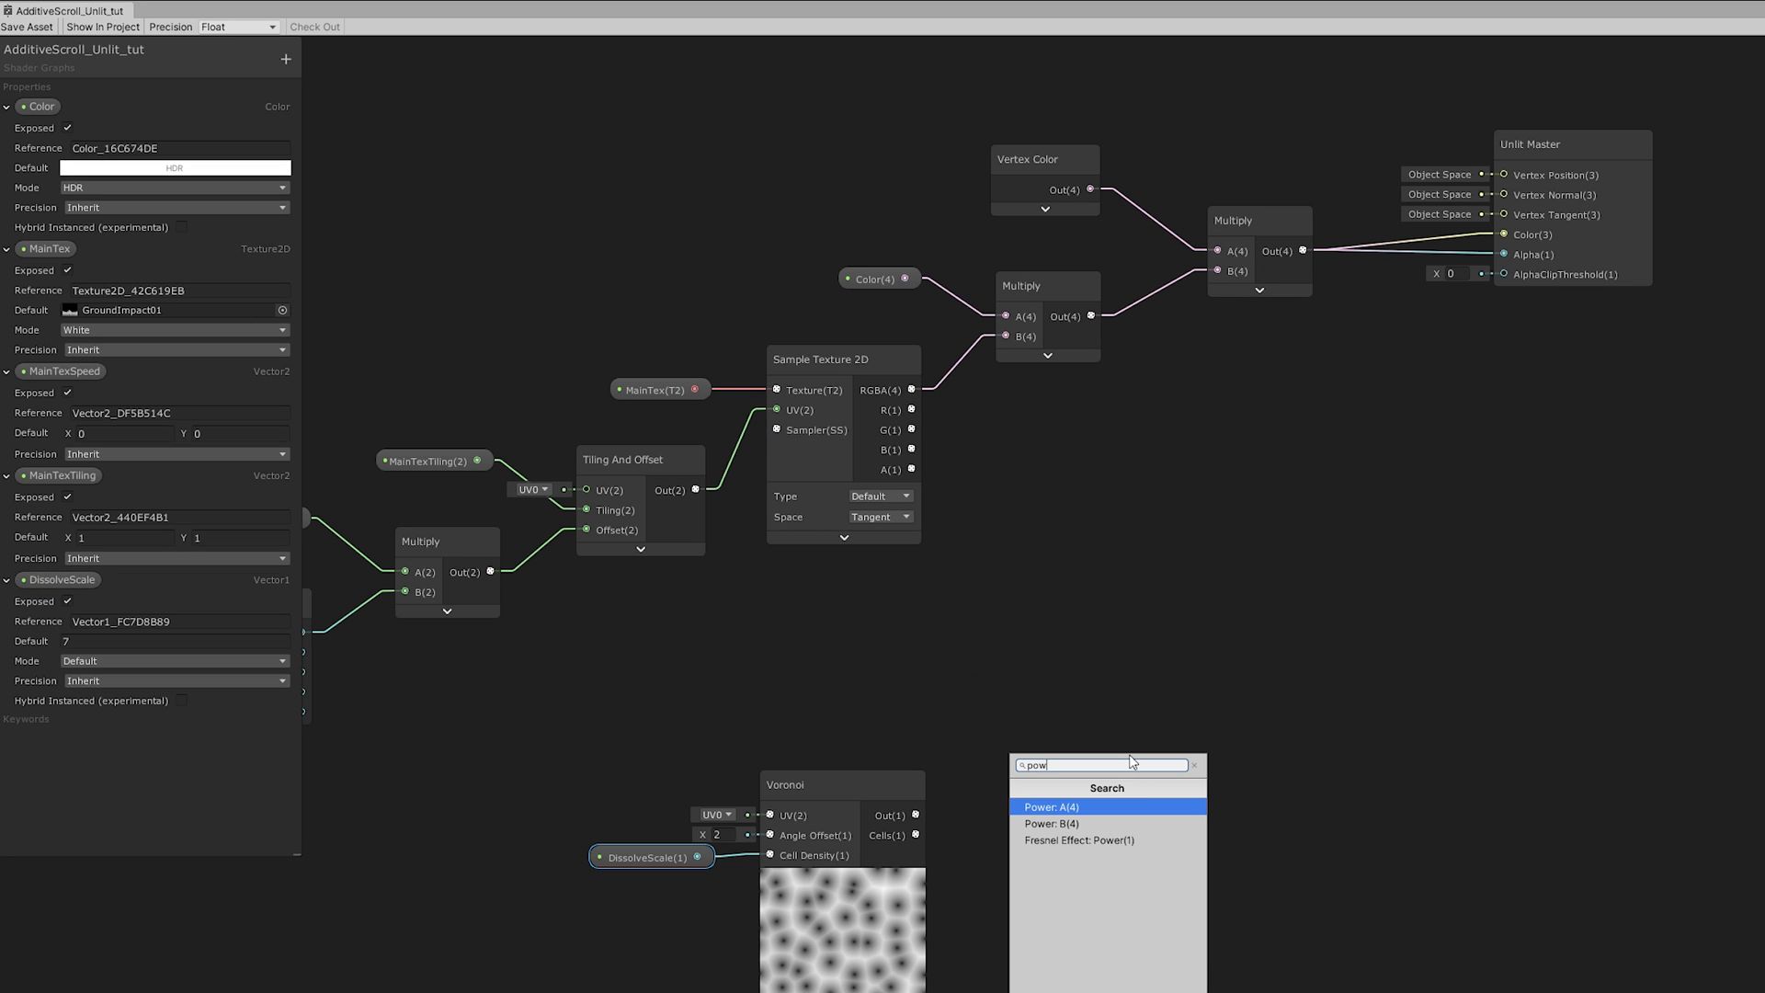
key("Return")
middle_click_drag(1128, 754, 1160, 638)
left_click_drag(1160, 638, 1155, 659)
left_click_drag(1041, 684, 1298, 685)
left_click_drag(1414, 683, 1469, 678)
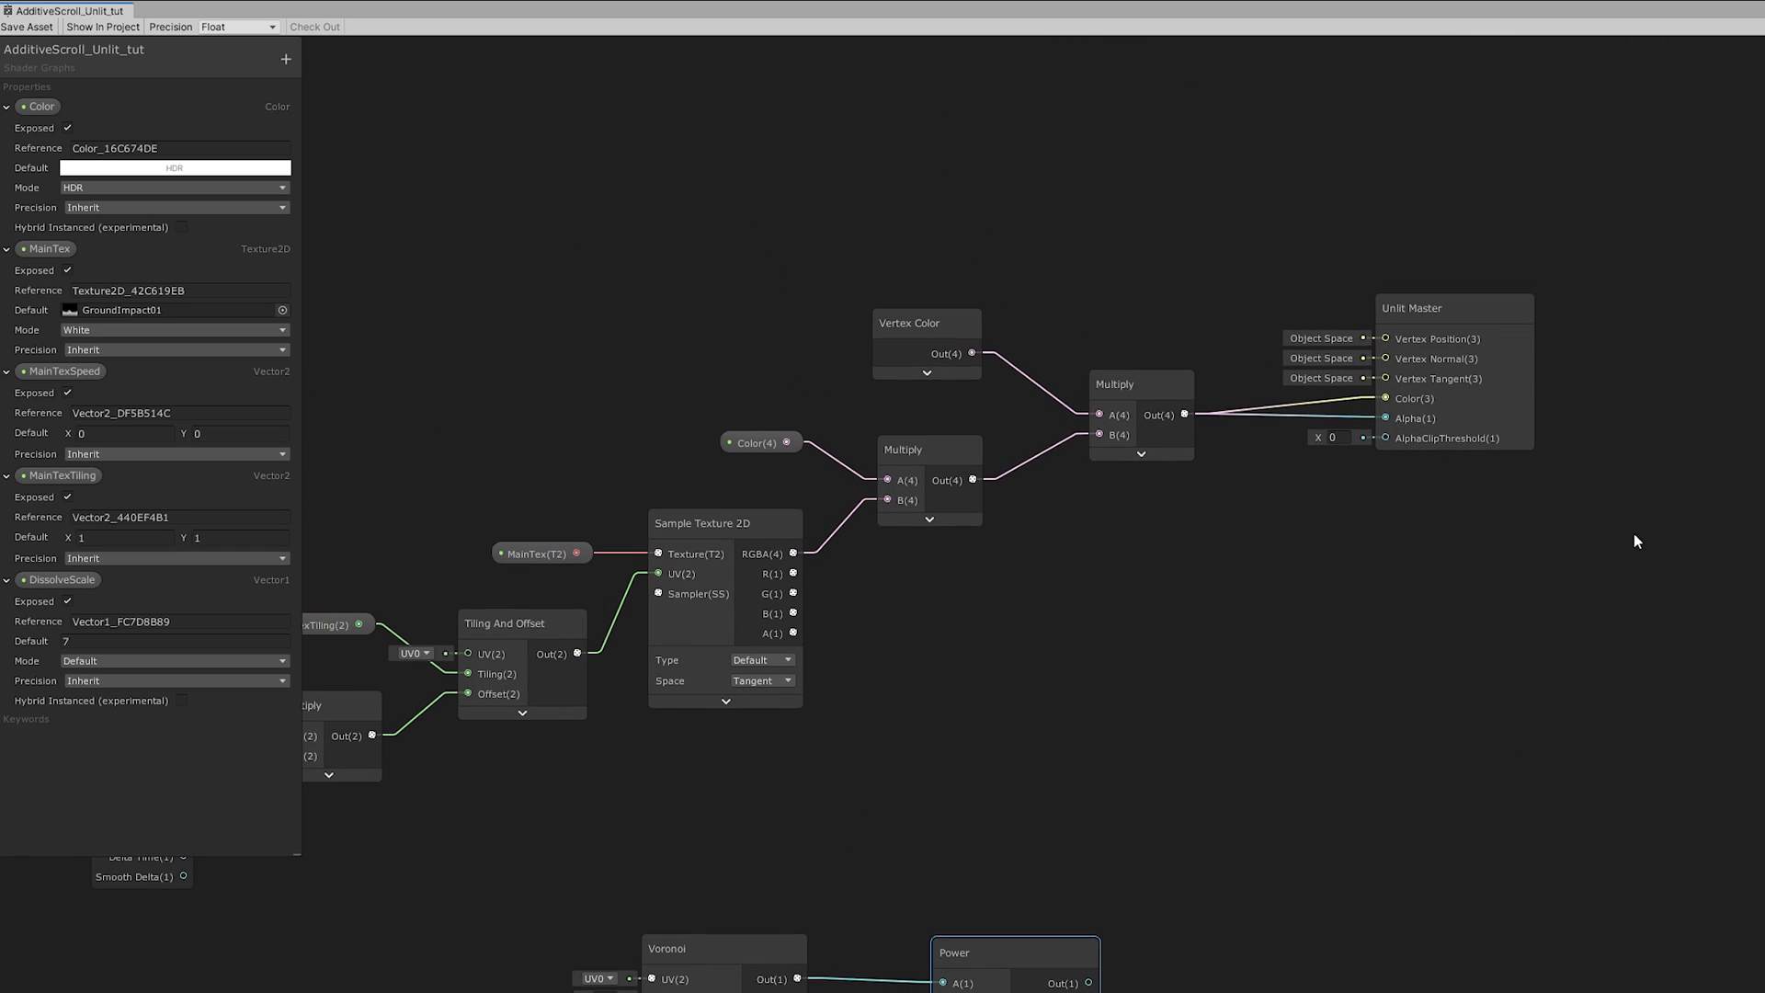
Step: Spread the graph by moving the color, multiply and Unlit Master nodes away from Sample Texture 2D and shifting the Voronoi group beneath it
left_click_drag(1634, 535, 1011, 309)
left_click(772, 445, "shift")
left_click_drag(917, 340, 1591, 373)
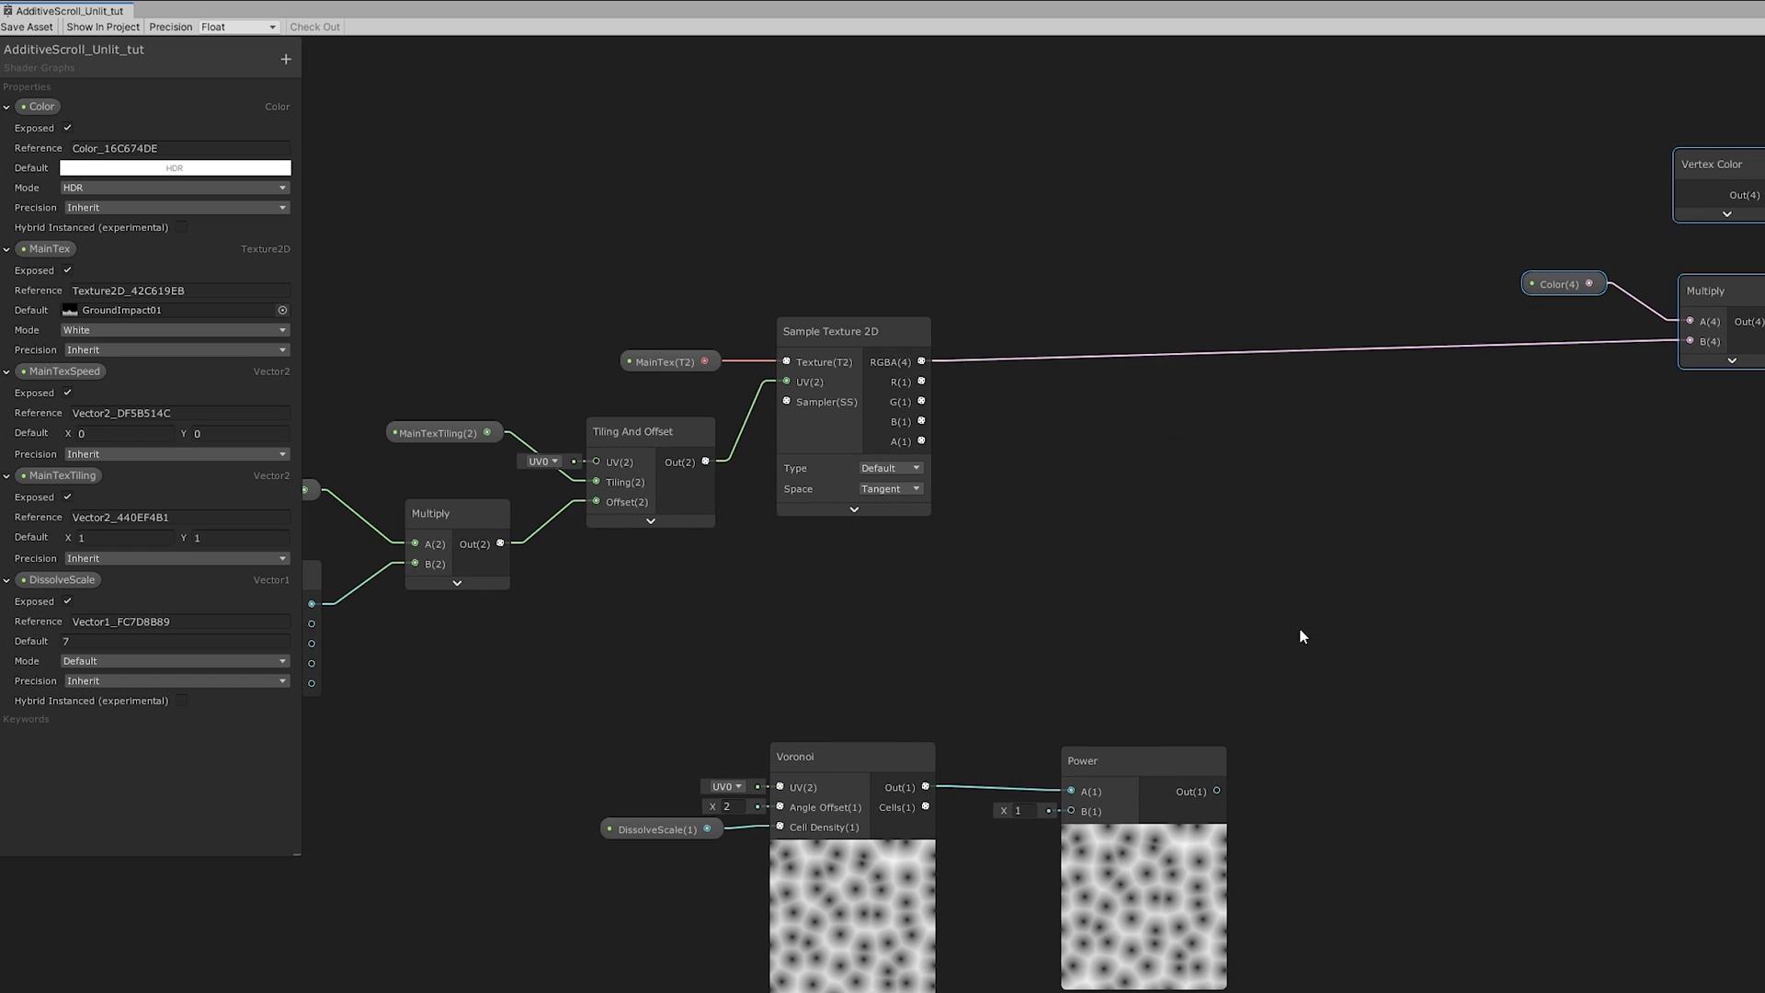
left_click_drag(1298, 634, 685, 855)
left_click_drag(1121, 781, 832, 815)
left_click(963, 583)
Step: Create a Multiply node combining Sample Texture 2D's RGBA output in A with the Power node's output in B
left_click_drag(921, 362, 1156, 485)
left_click(1148, 538)
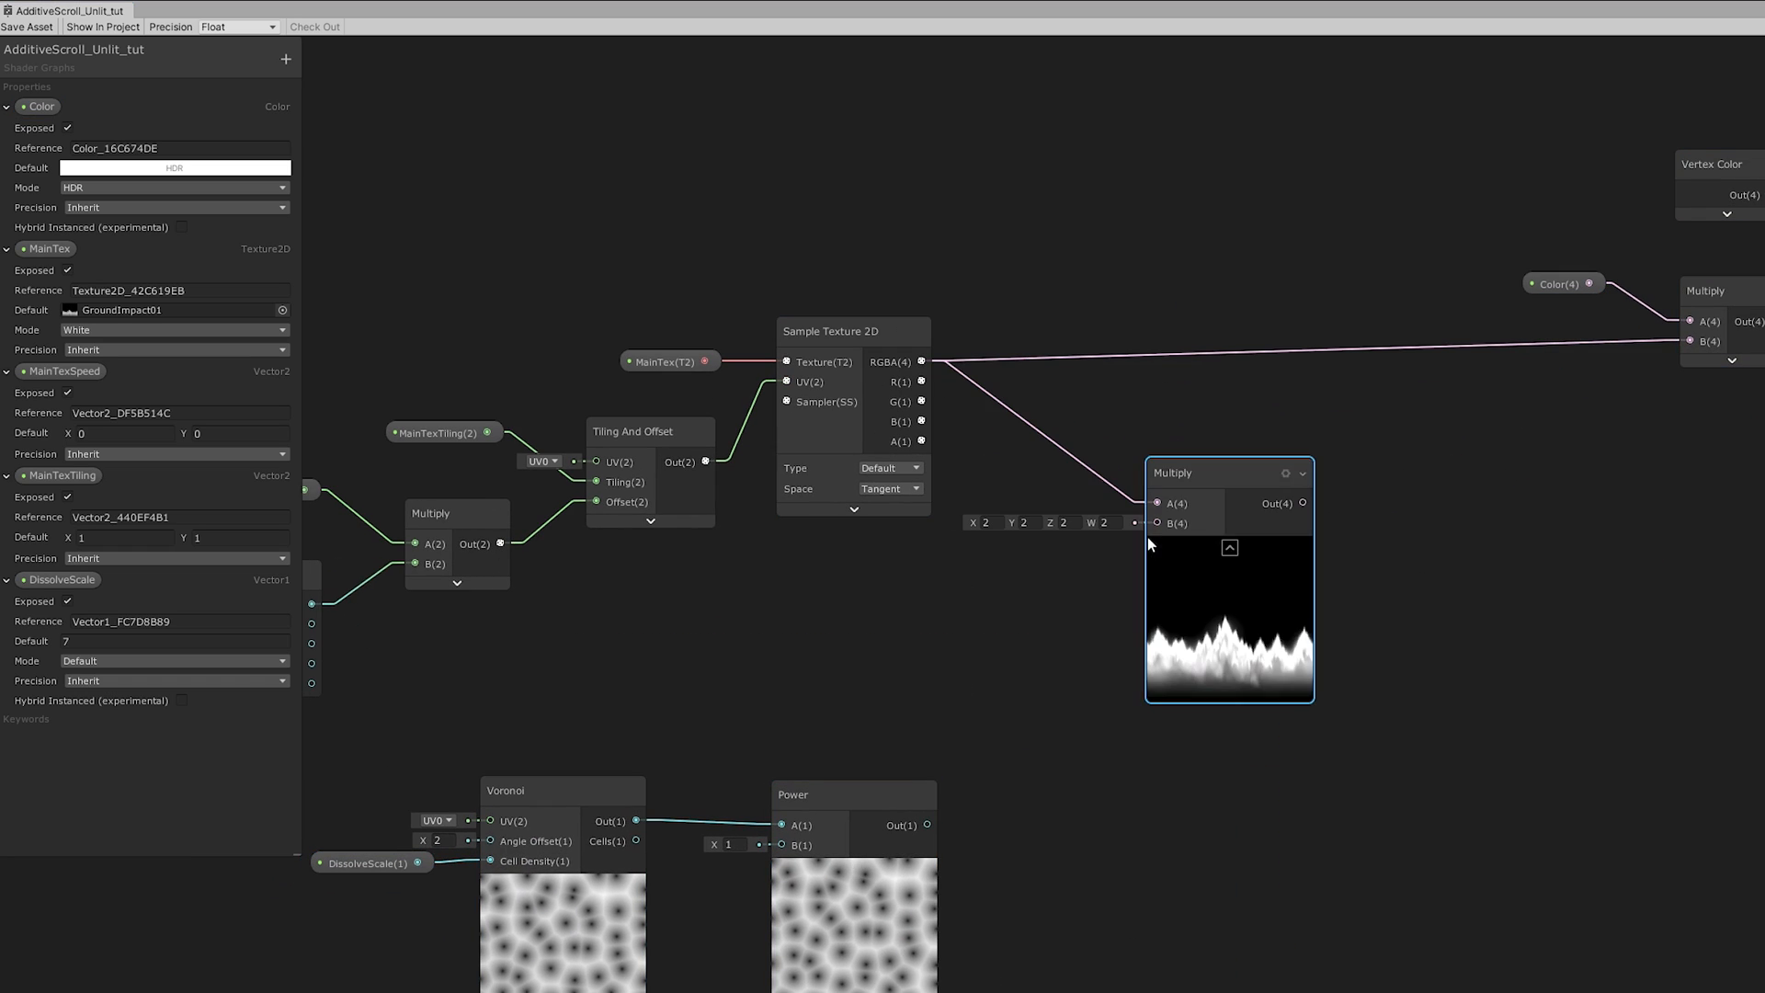
left_click_drag(927, 824, 1226, 490)
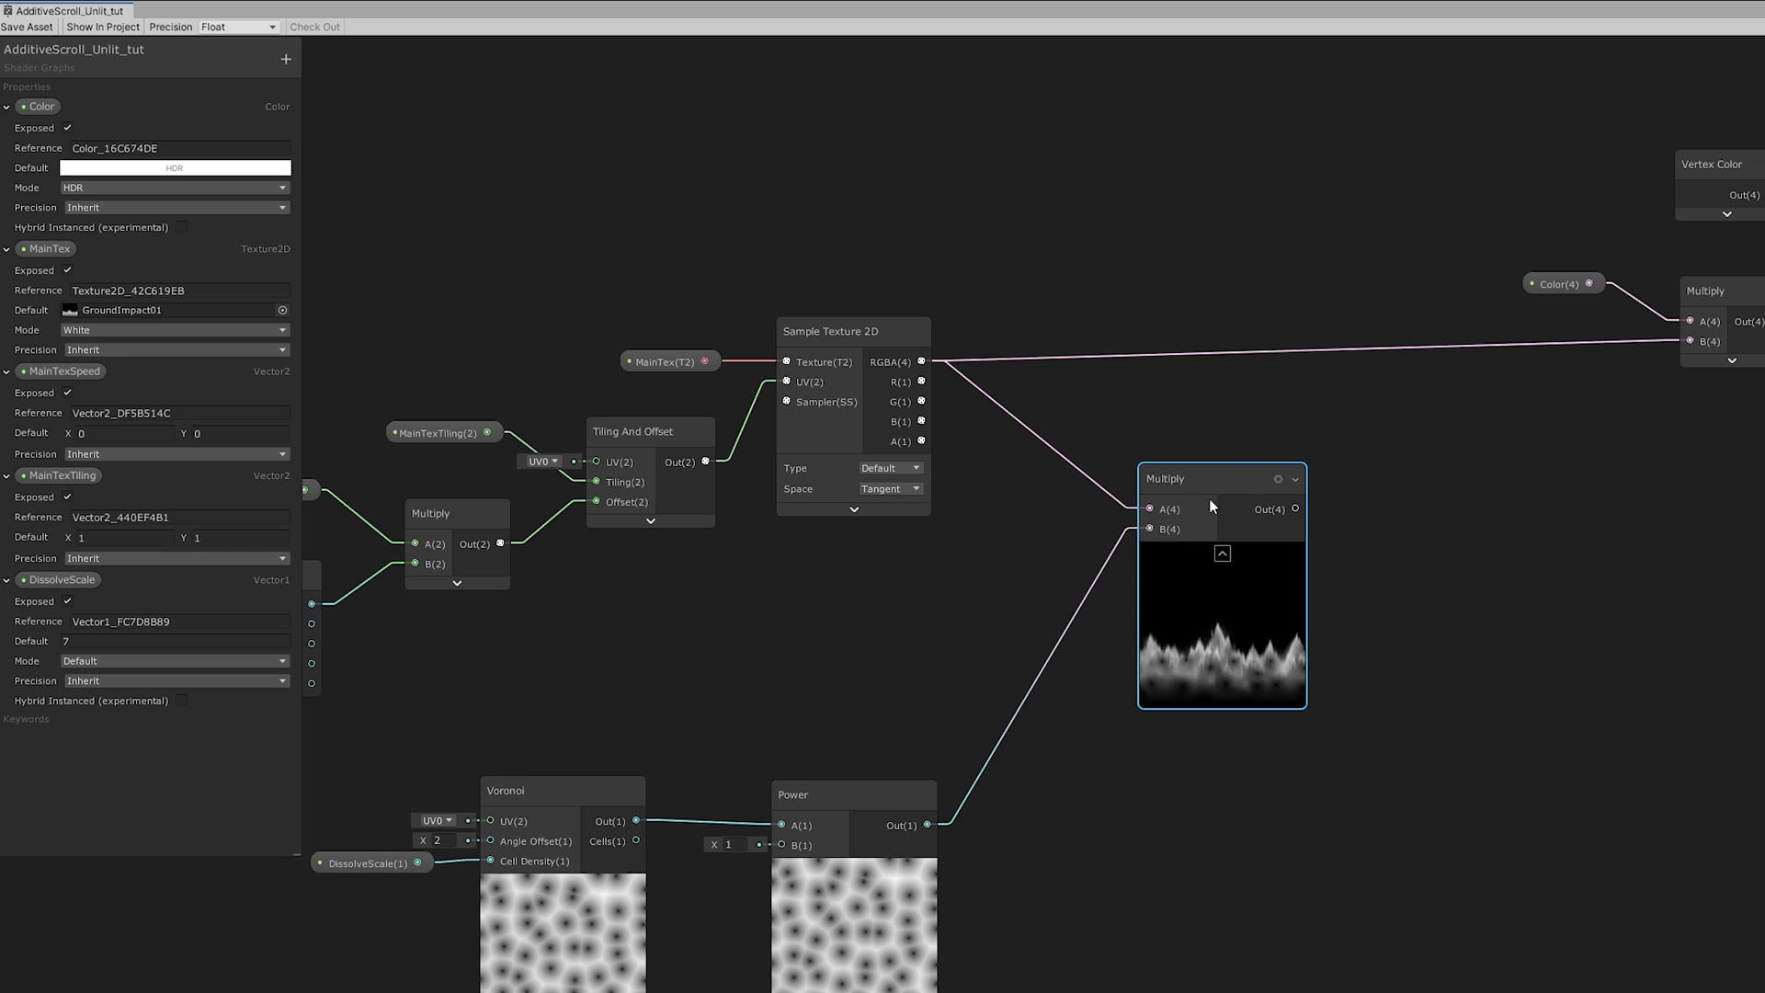
mouse_move(715, 850)
left_mouse_down()
mouse_move(969, 832)
mouse_move(705, 846)
left_mouse_up()
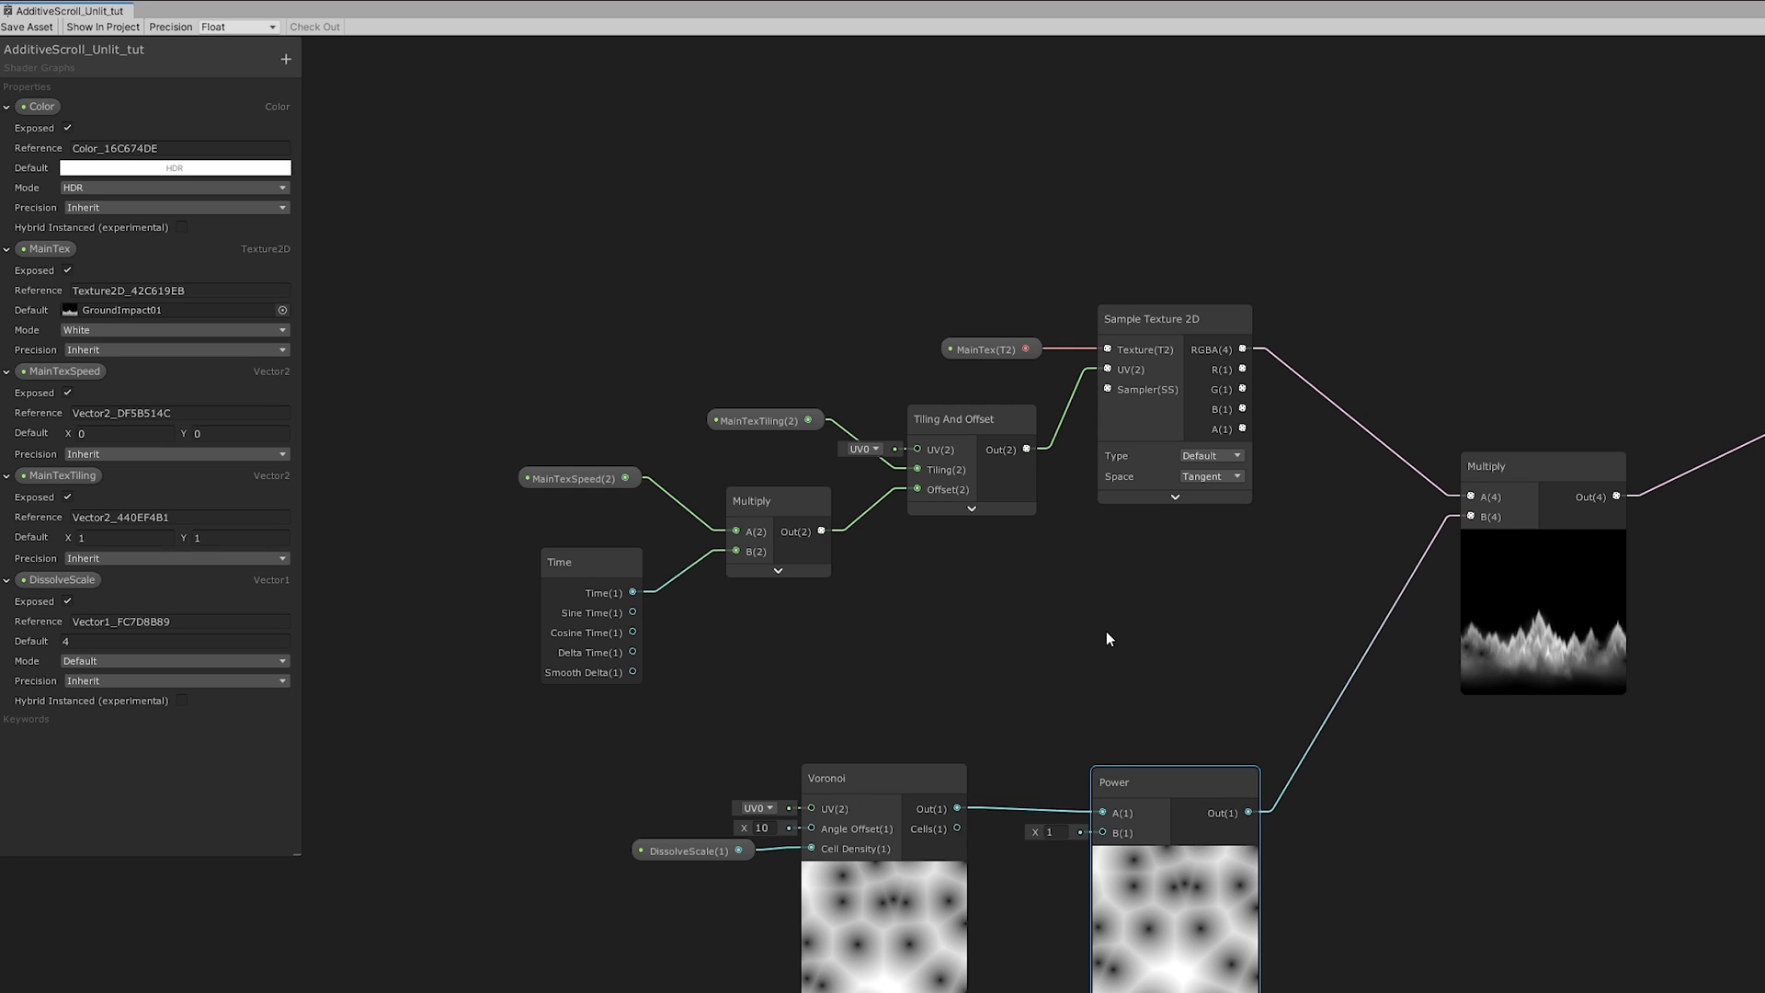
Step: Add a UV node near the Voronoi group and set its channel to UV1
scroll(1105, 630, "up", 2)
scroll(1137, 604, "down", 1)
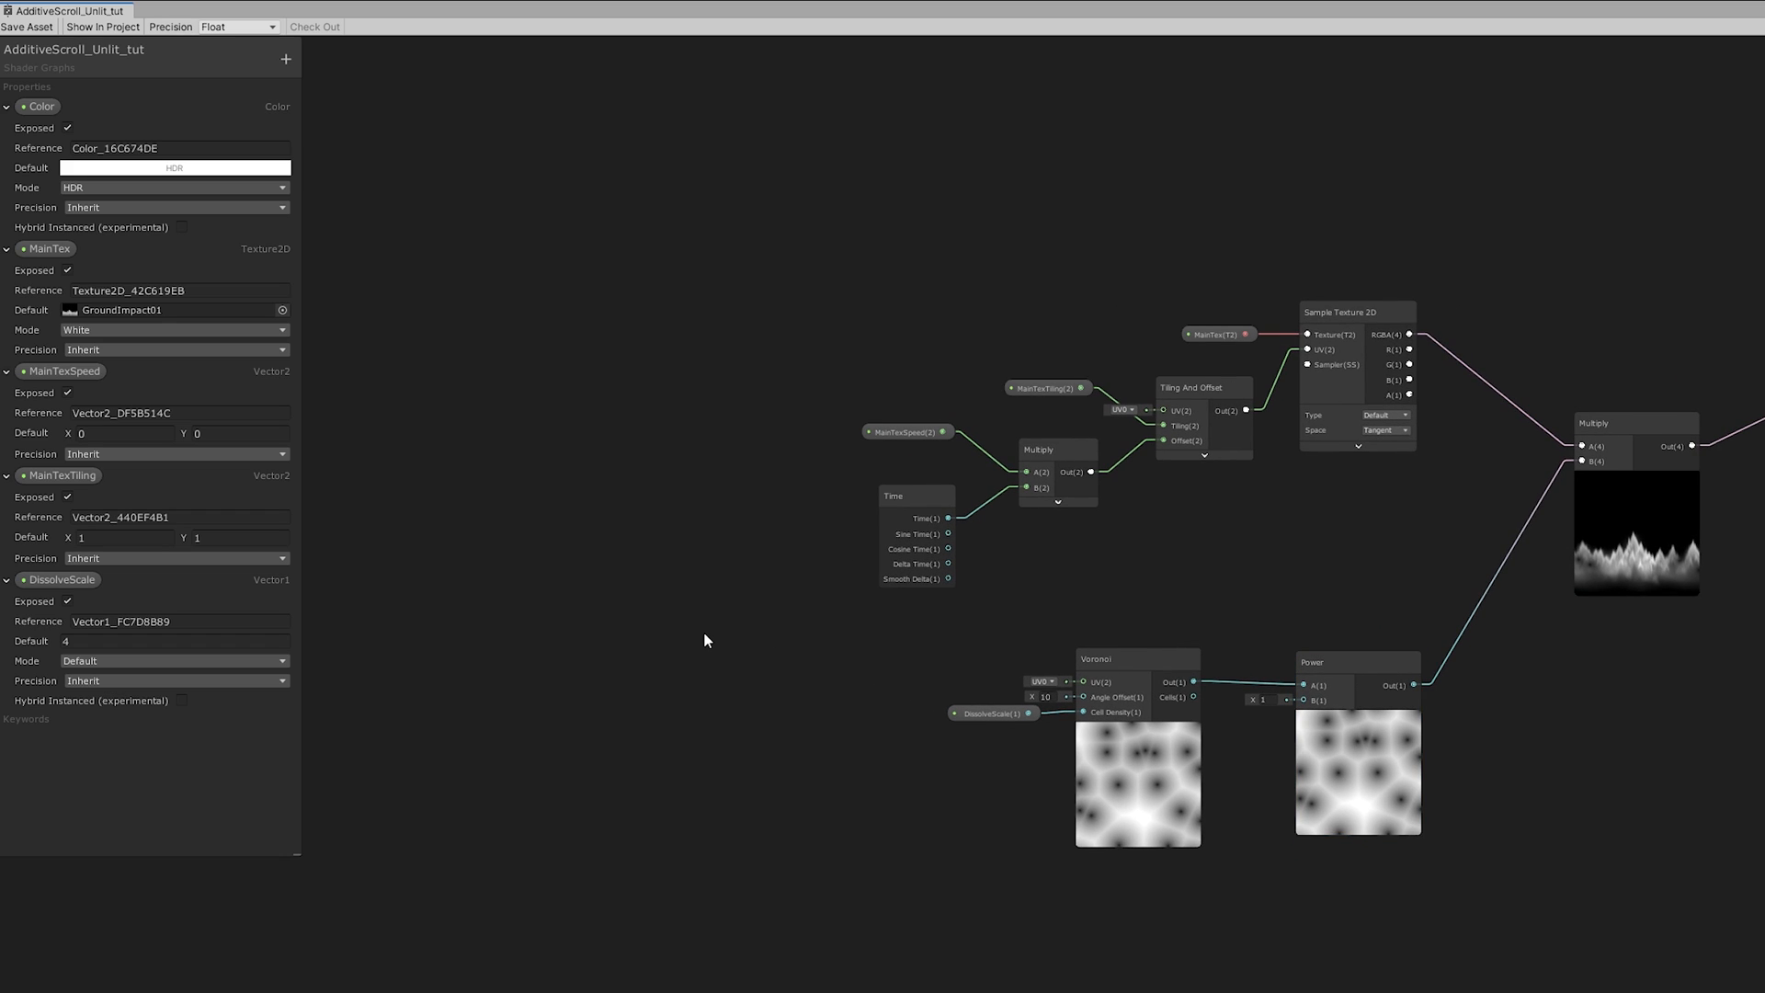
key("space")
type("uv")
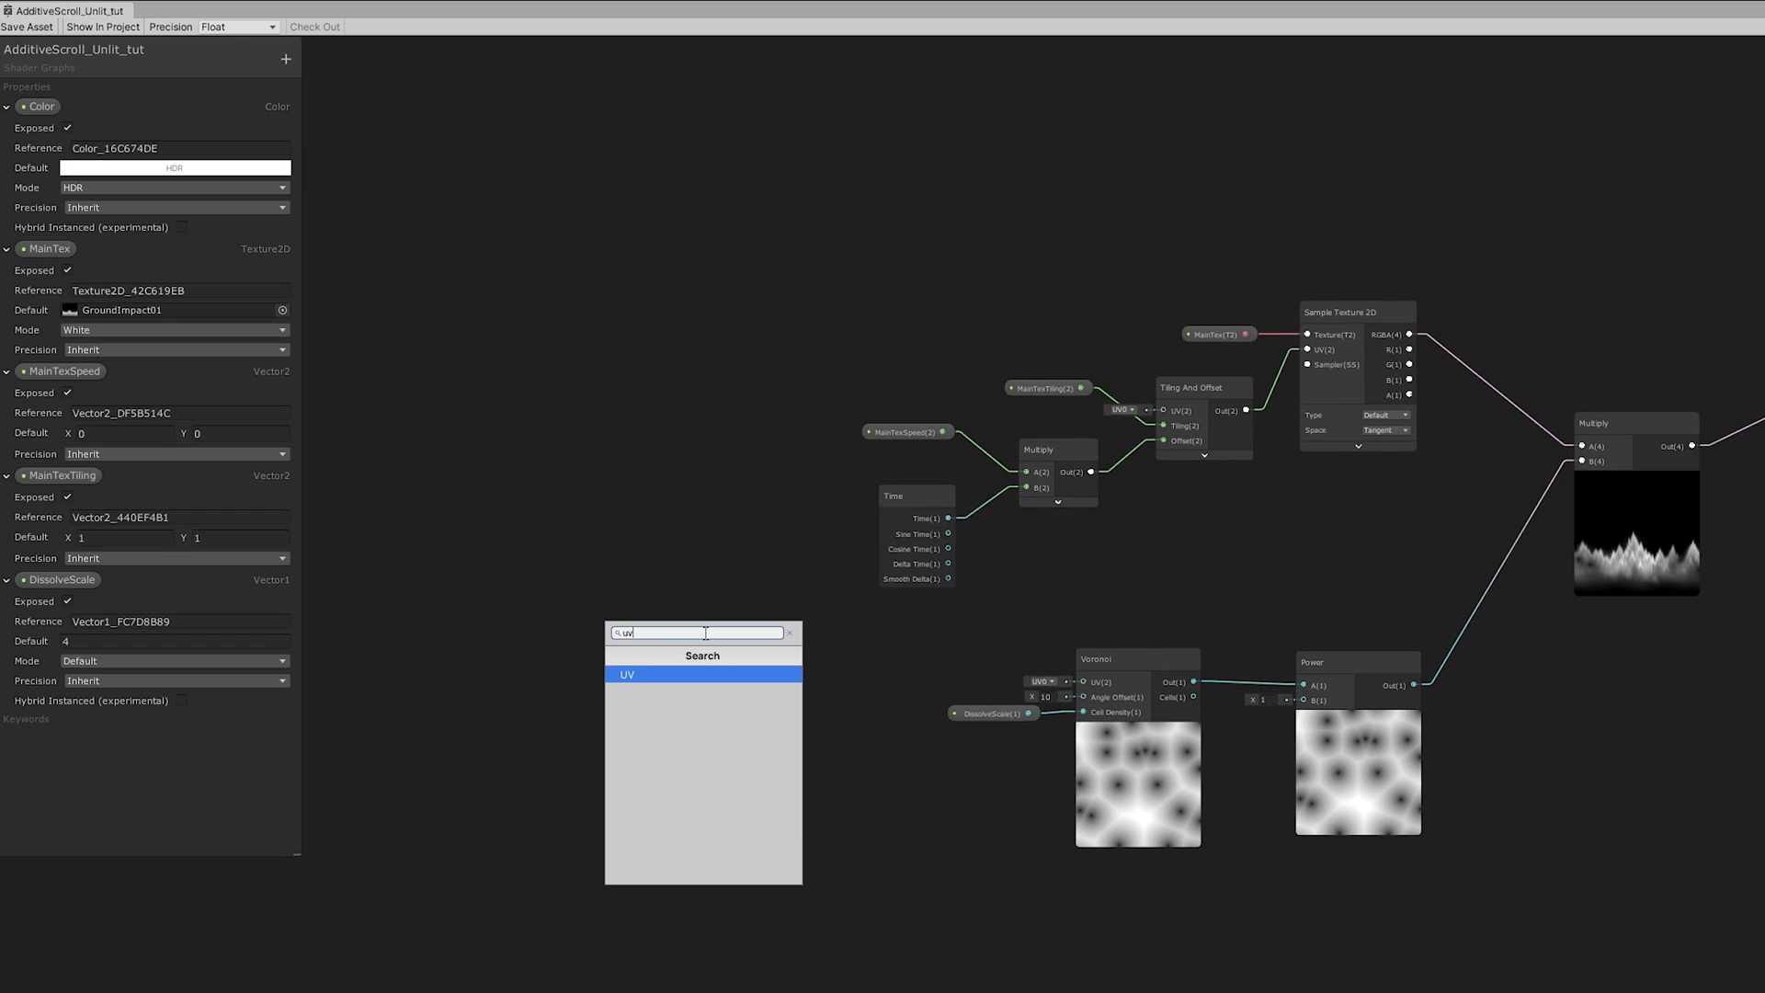
key("Return")
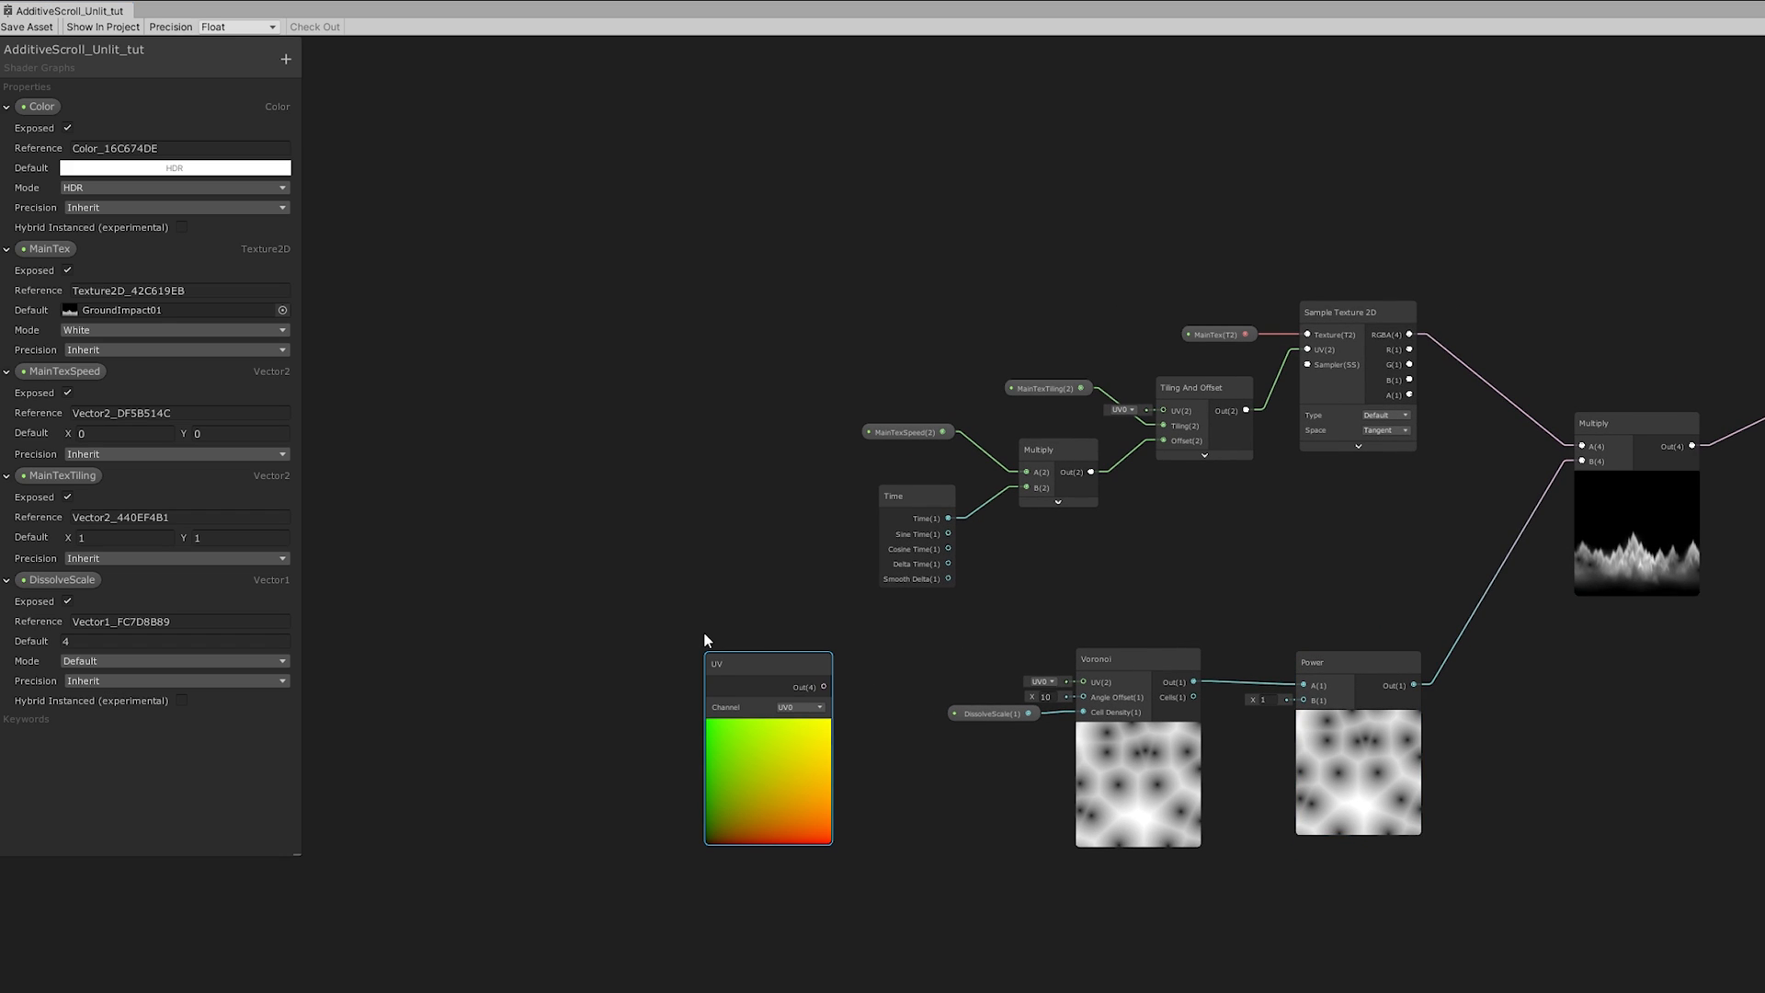
scroll(739, 658, "up", 2)
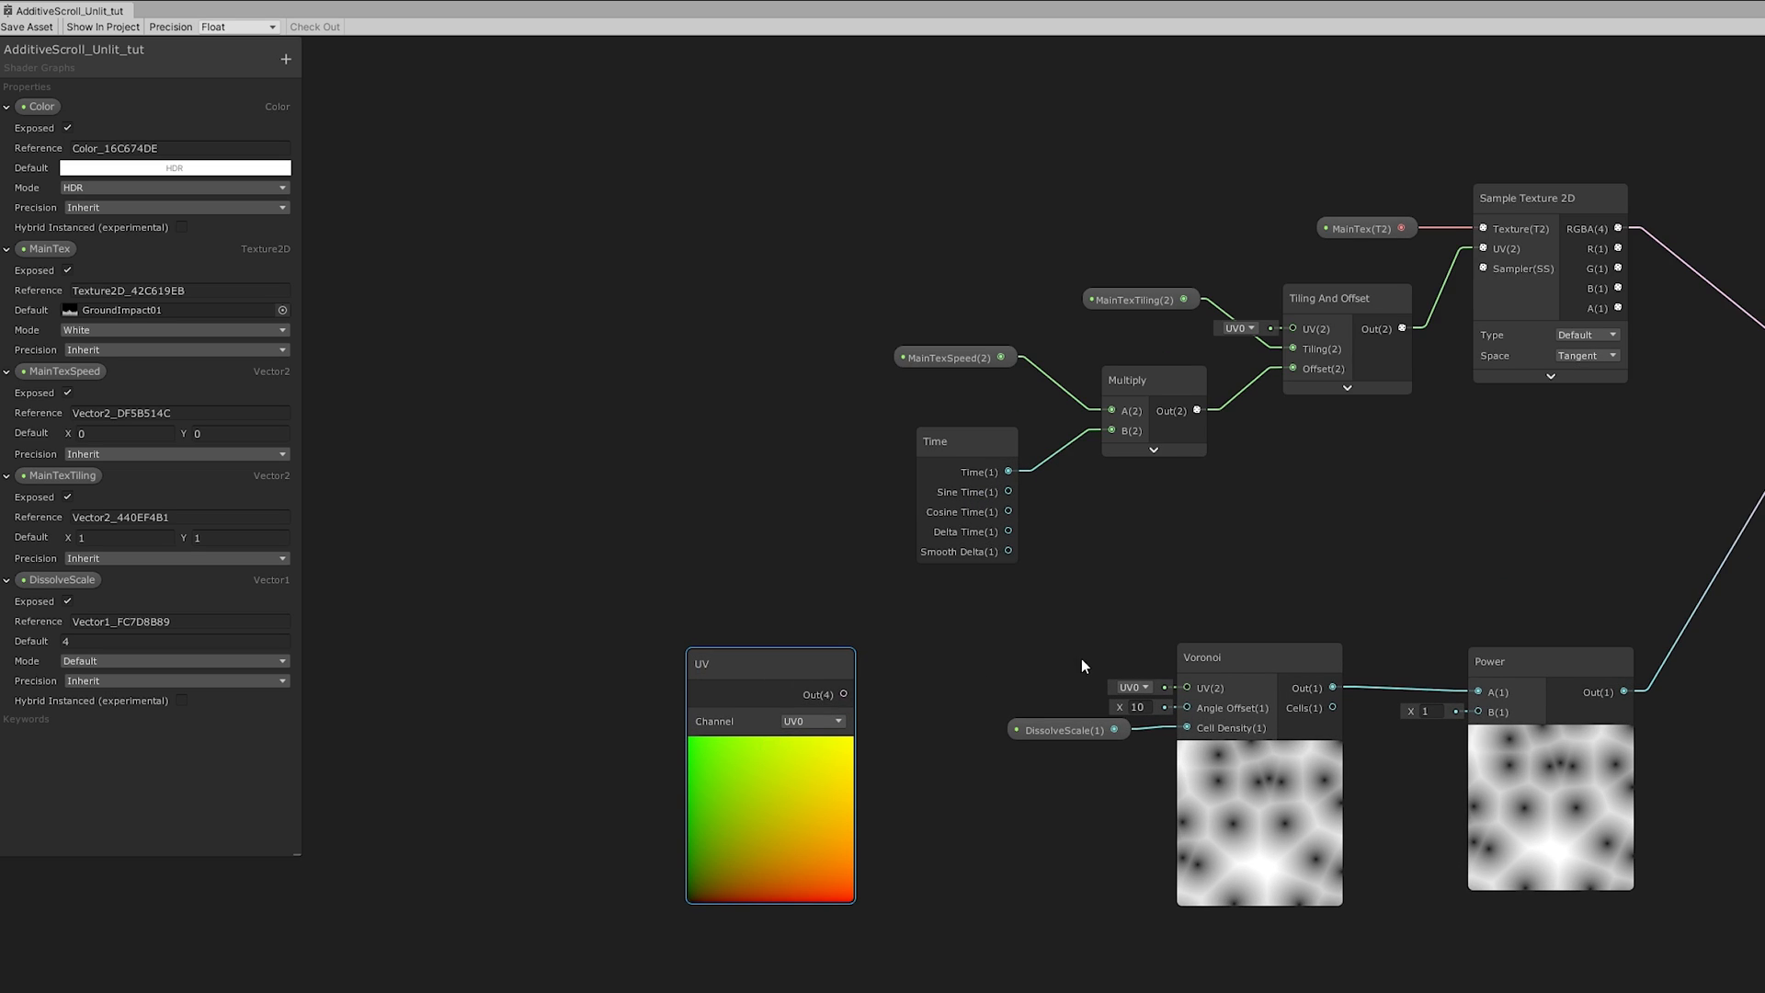
middle_click_drag(899, 713, 813, 716)
left_click(732, 728)
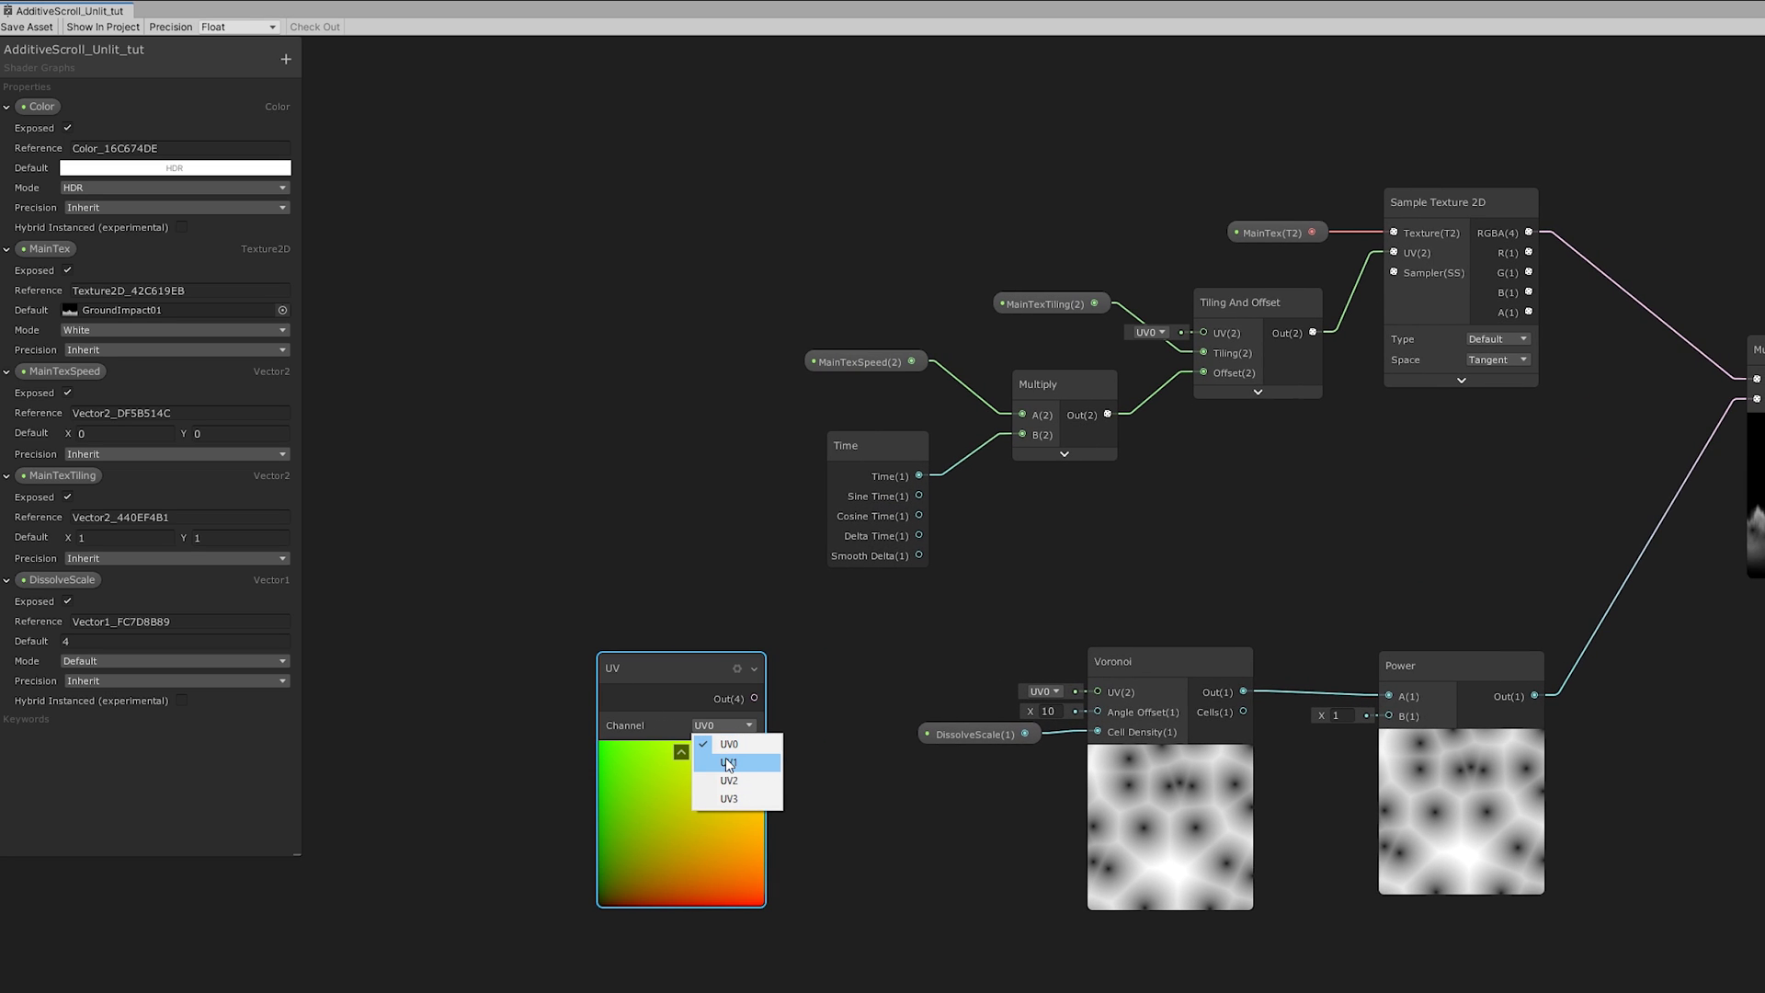
left_click(728, 764)
Step: Add a Split node fed by the UV node's output and connect its A output to the Power node's B input
left_click_drag(664, 686, 757, 682)
type("spli")
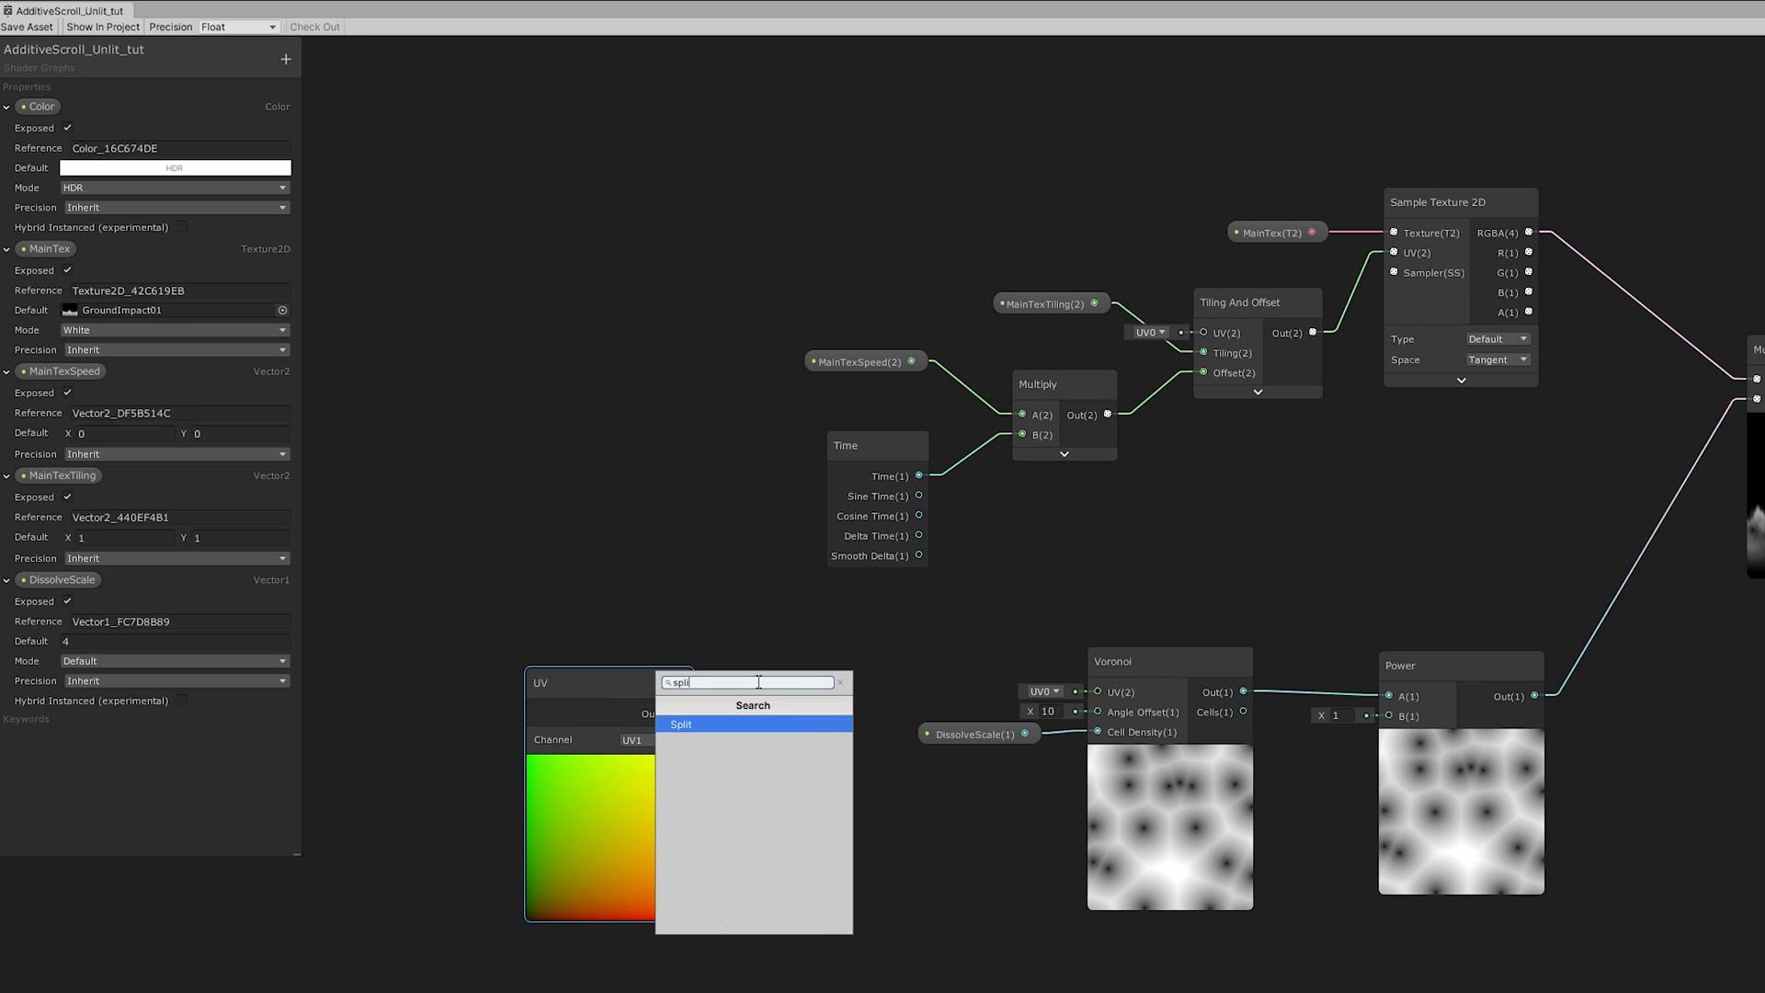
key("Return")
left_click_drag(752, 674, 743, 690)
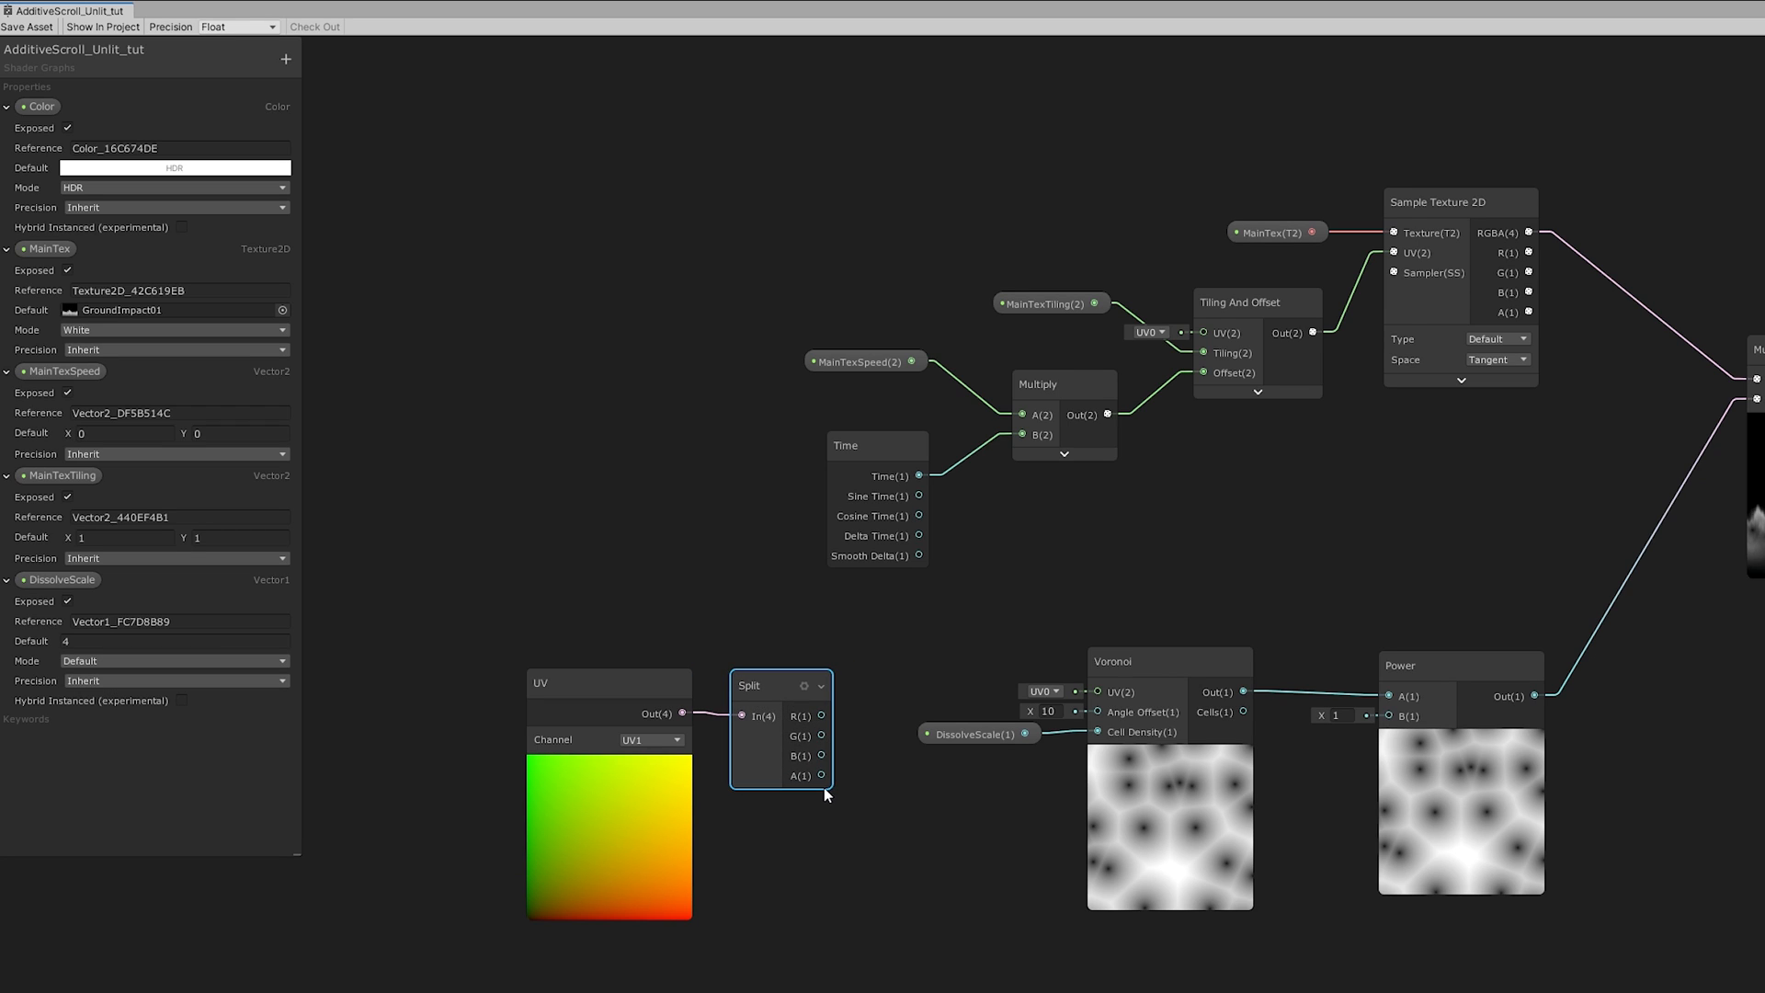
left_click_drag(822, 776, 1404, 716)
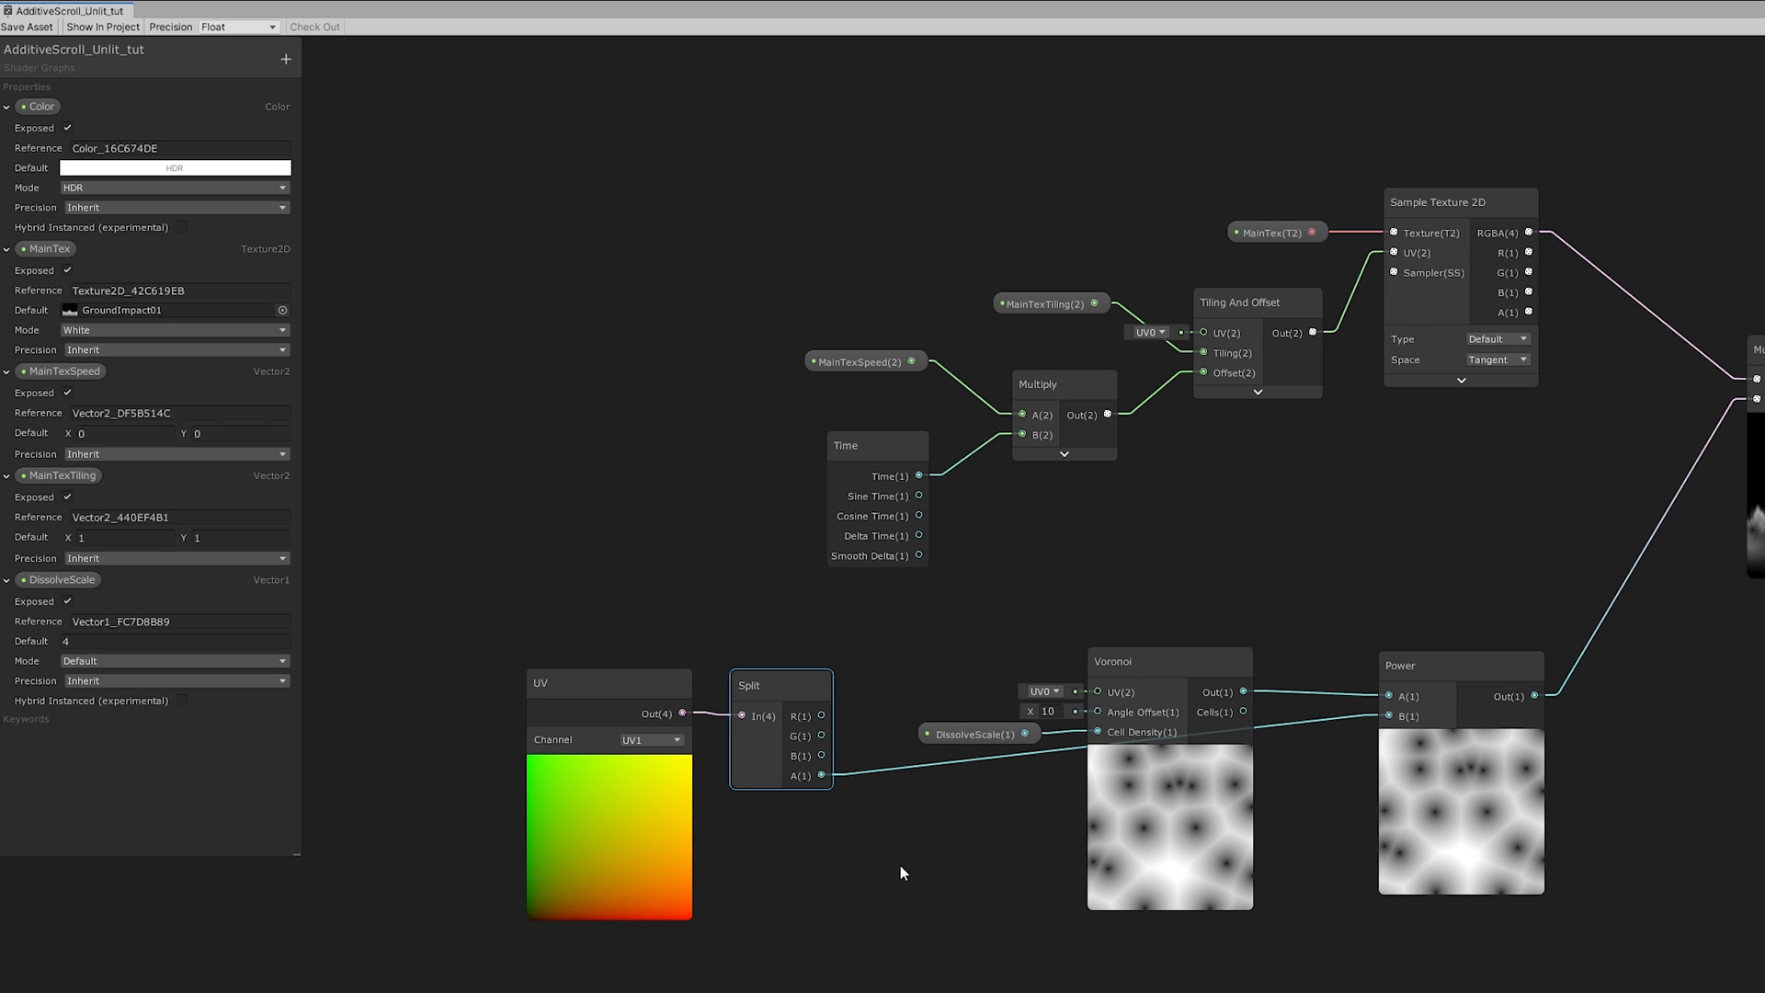
Step: Save the AdditiveScroll_Unlit_tut shader graph
middle_click_drag(1662, 478, 1364, 531)
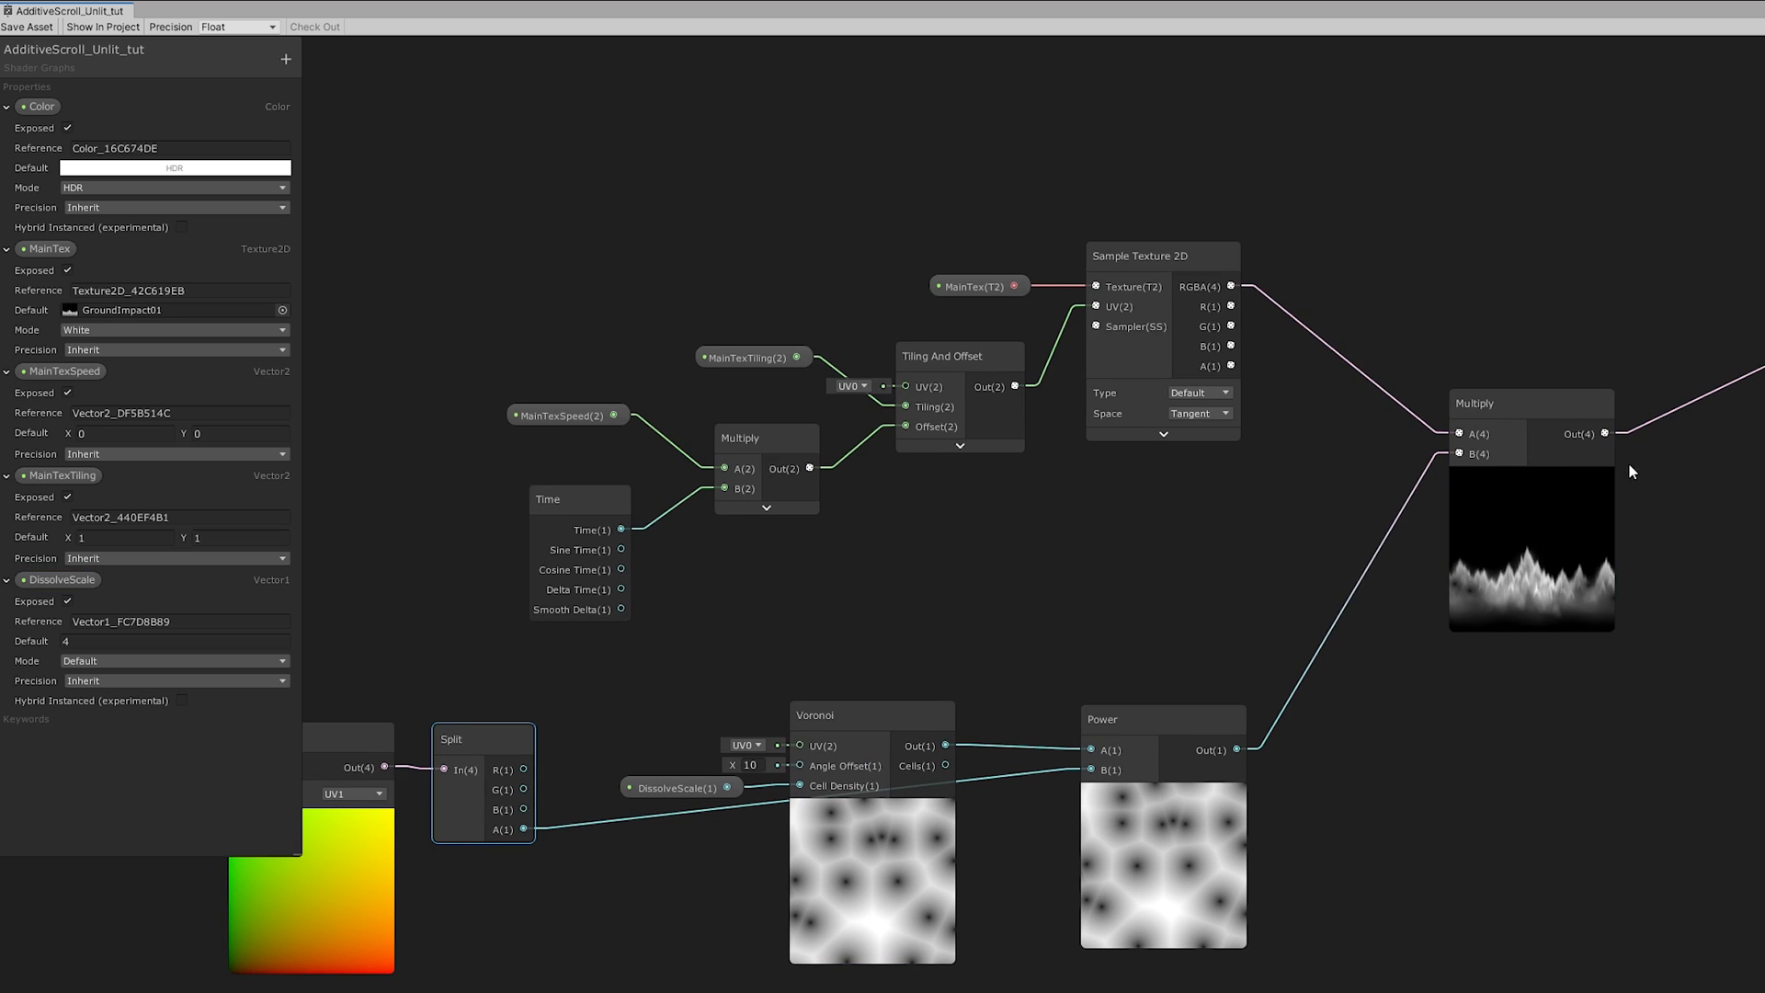
scroll(1637, 459, "down", 2)
left_click(17, 27)
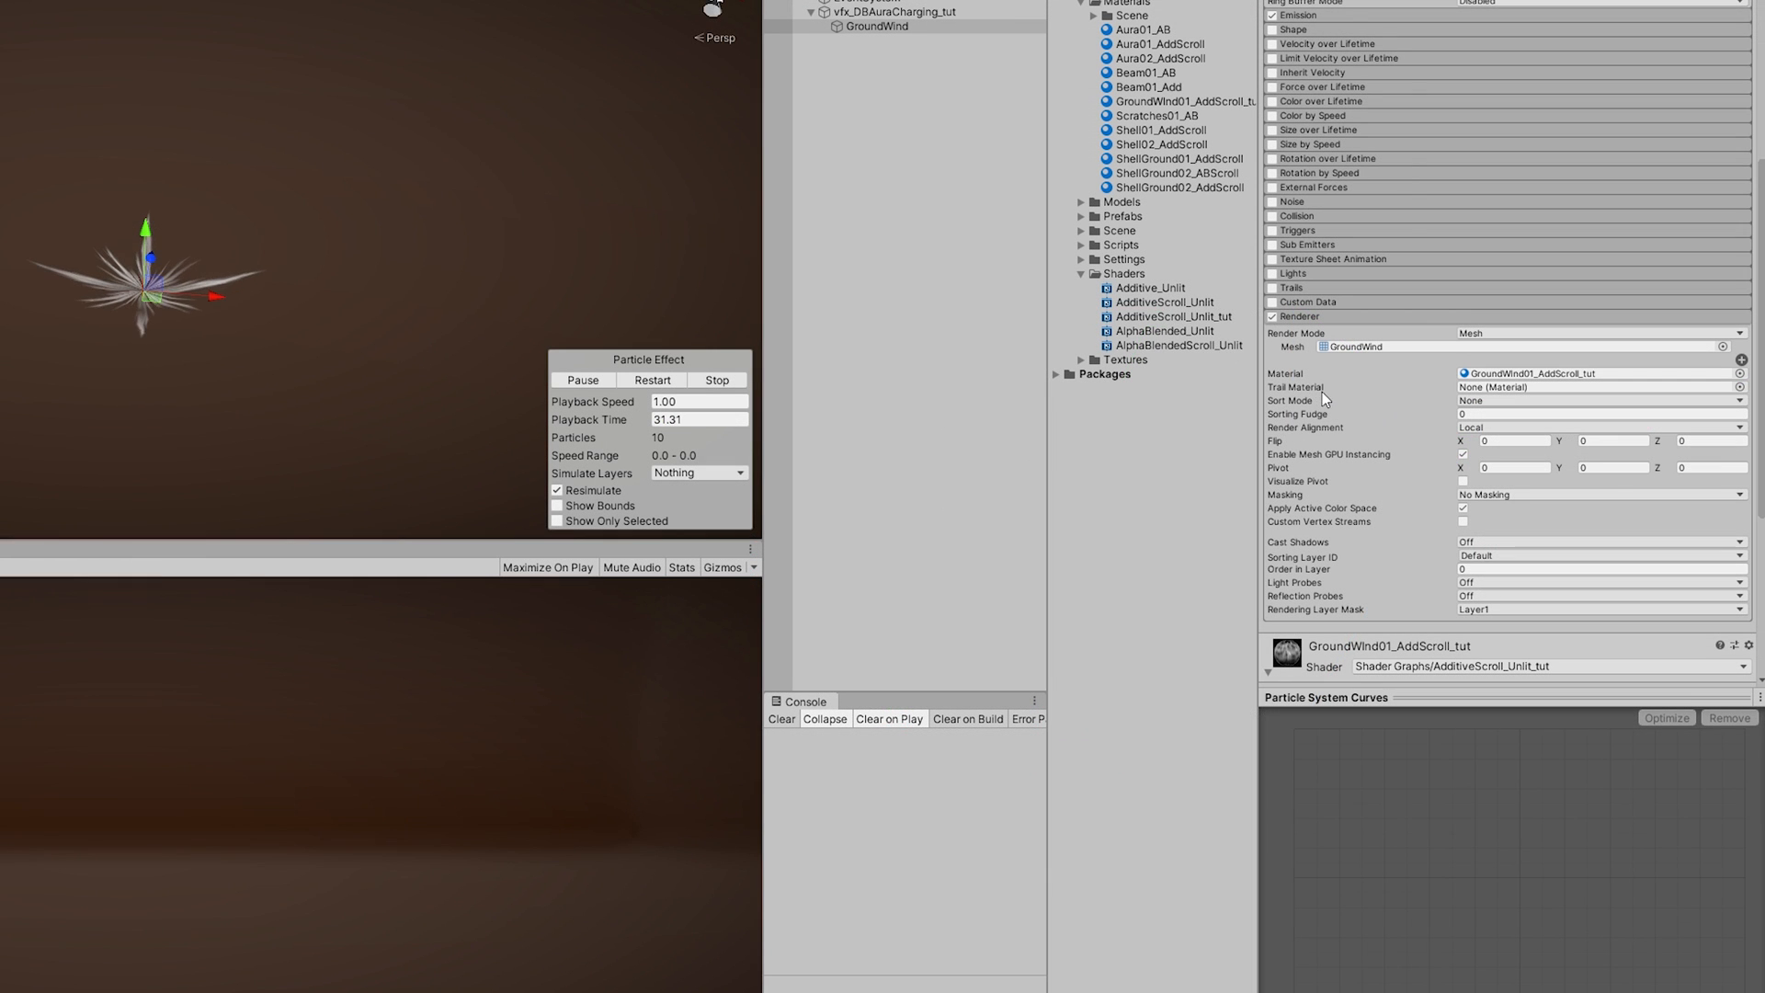
Step: Enable Custom Vertex Streams in GroundWind's renderer and add the UV2 stream
left_click(1462, 522)
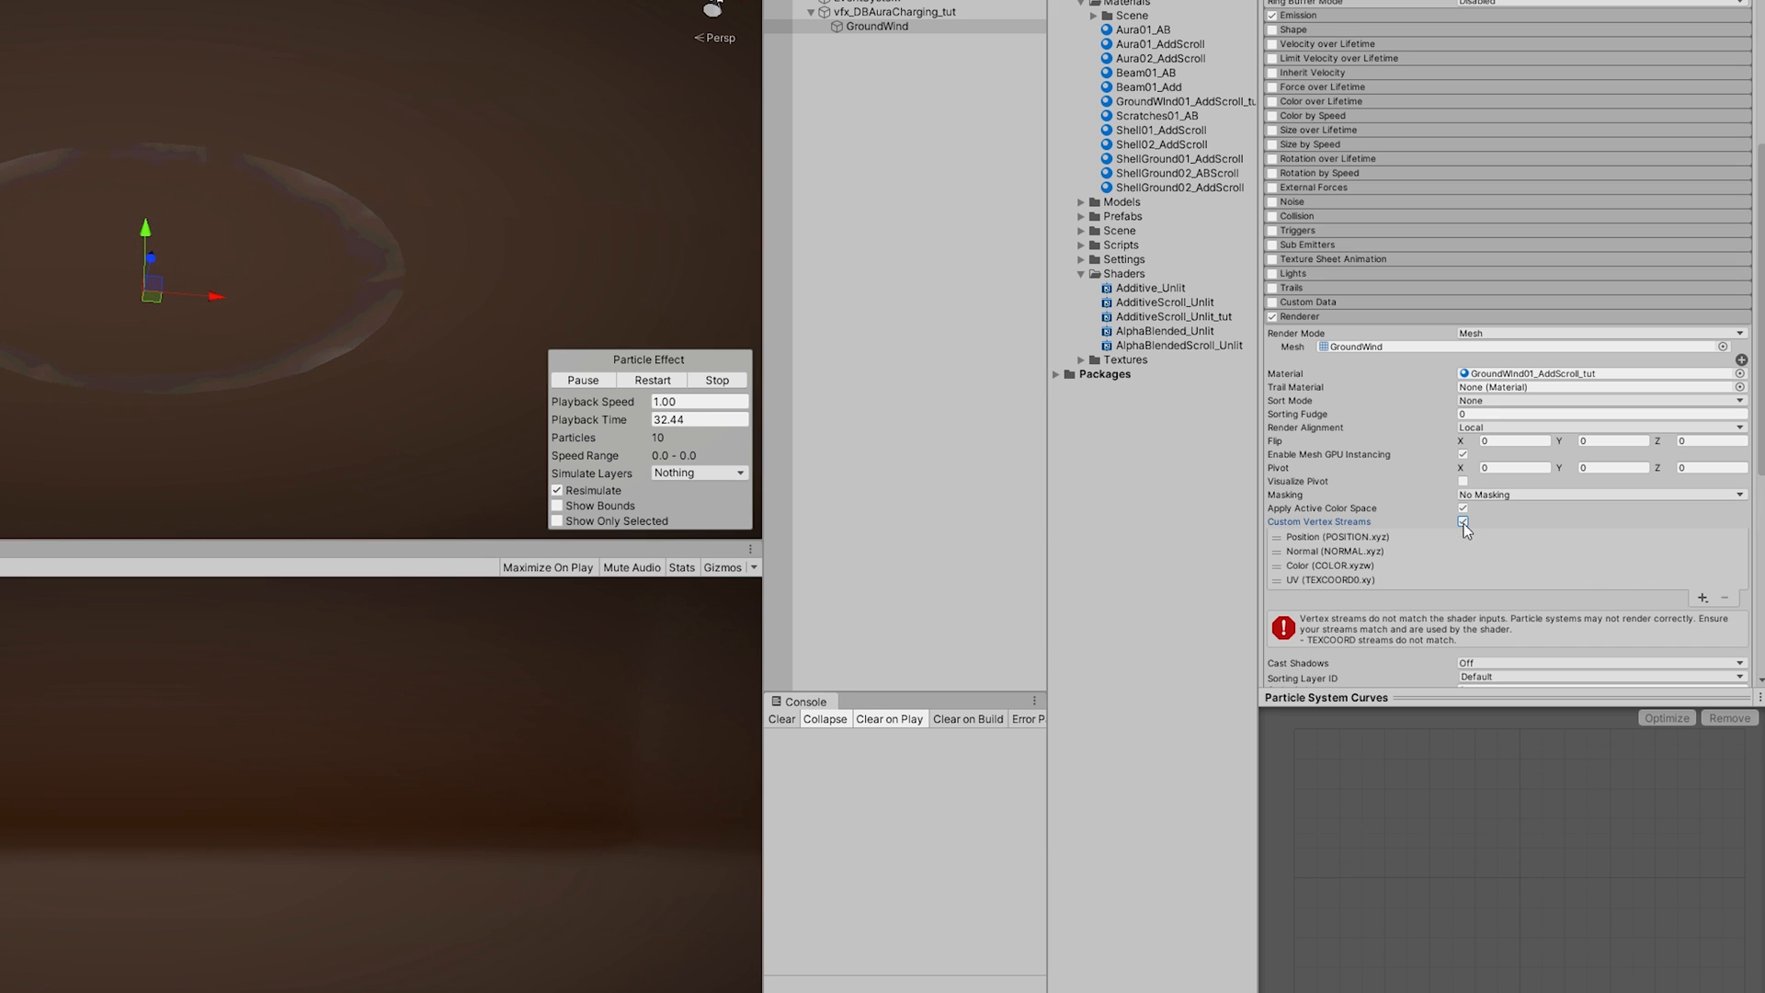
scroll(1454, 521, "down", 3)
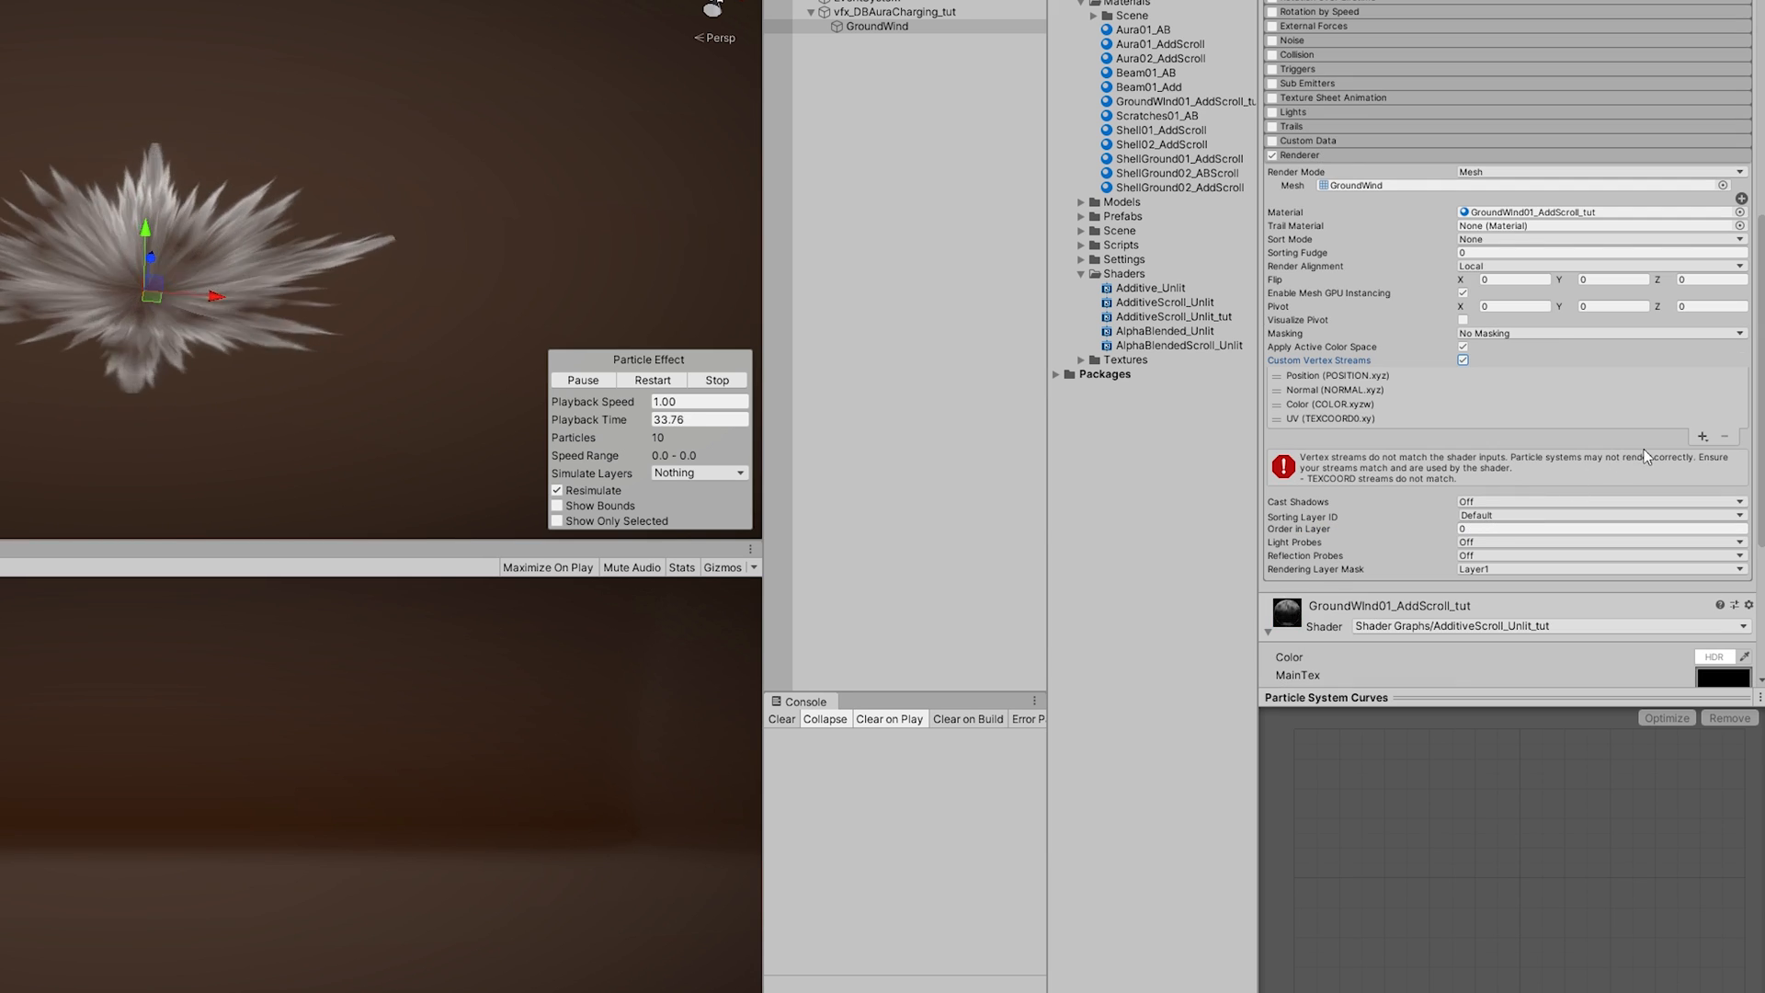
left_click(1698, 436)
mouse_move(1680, 464)
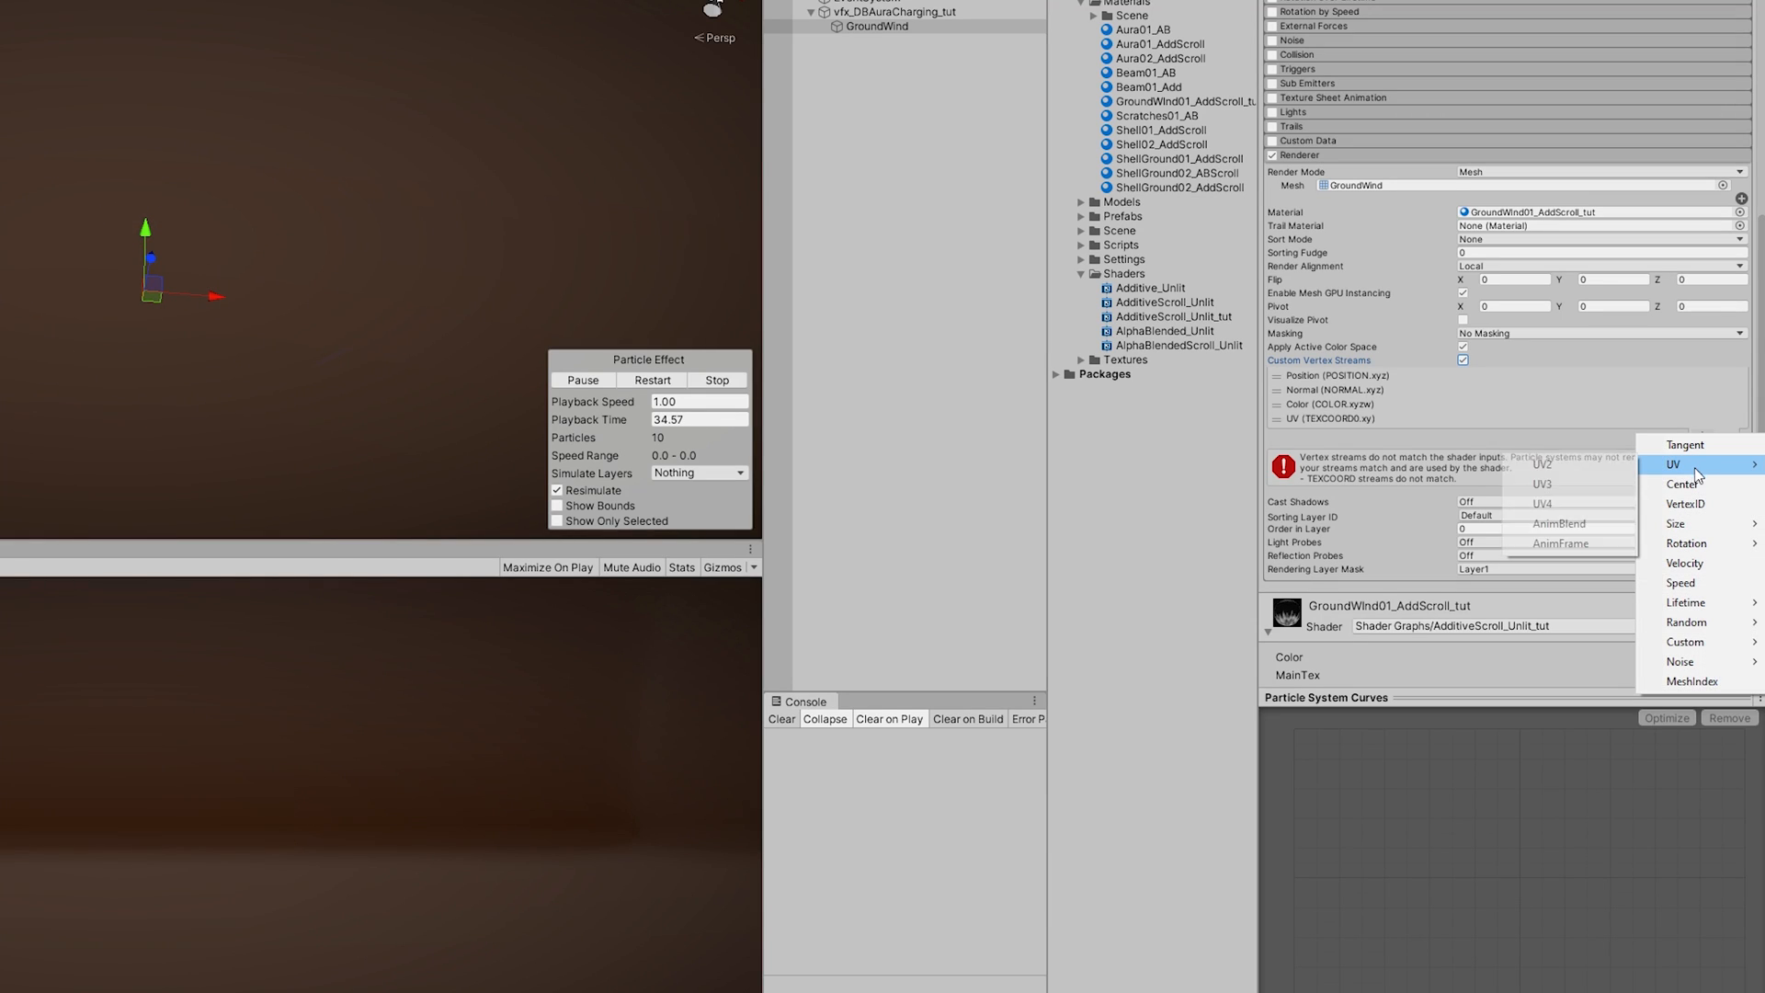
left_click(1591, 474)
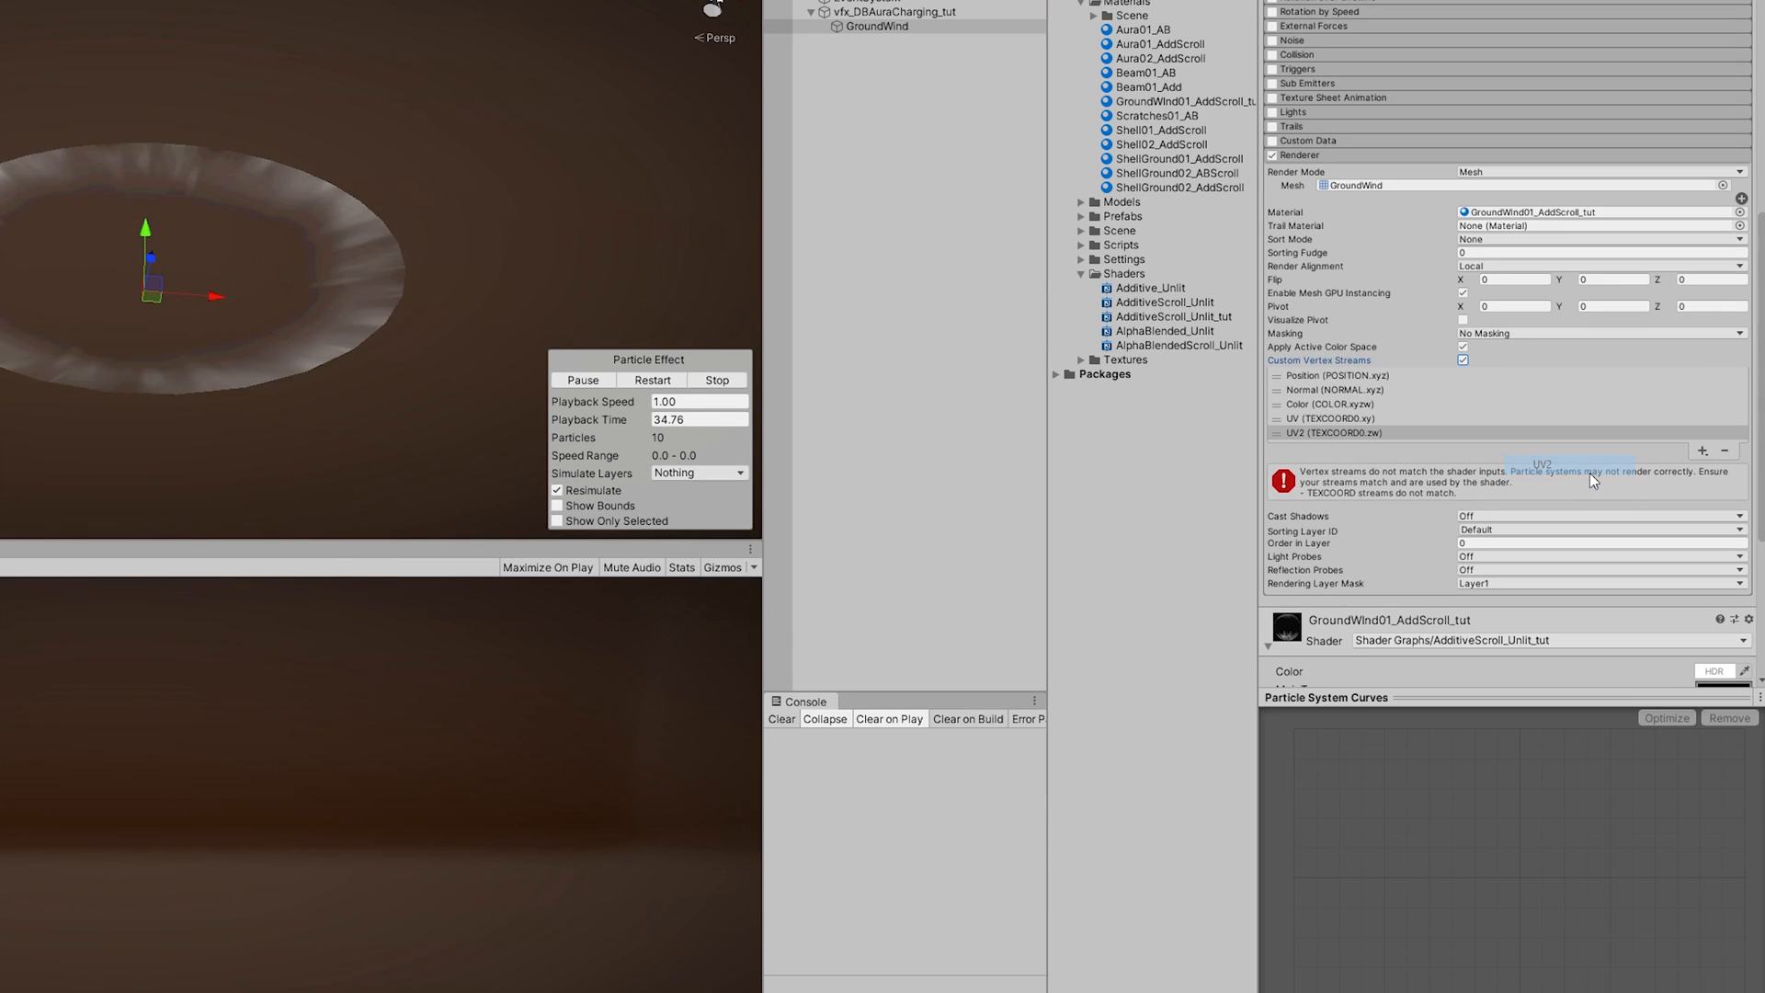
Step: Add the Custom1.xyzw stream to GroundWind's custom vertex streams
left_click(1702, 449)
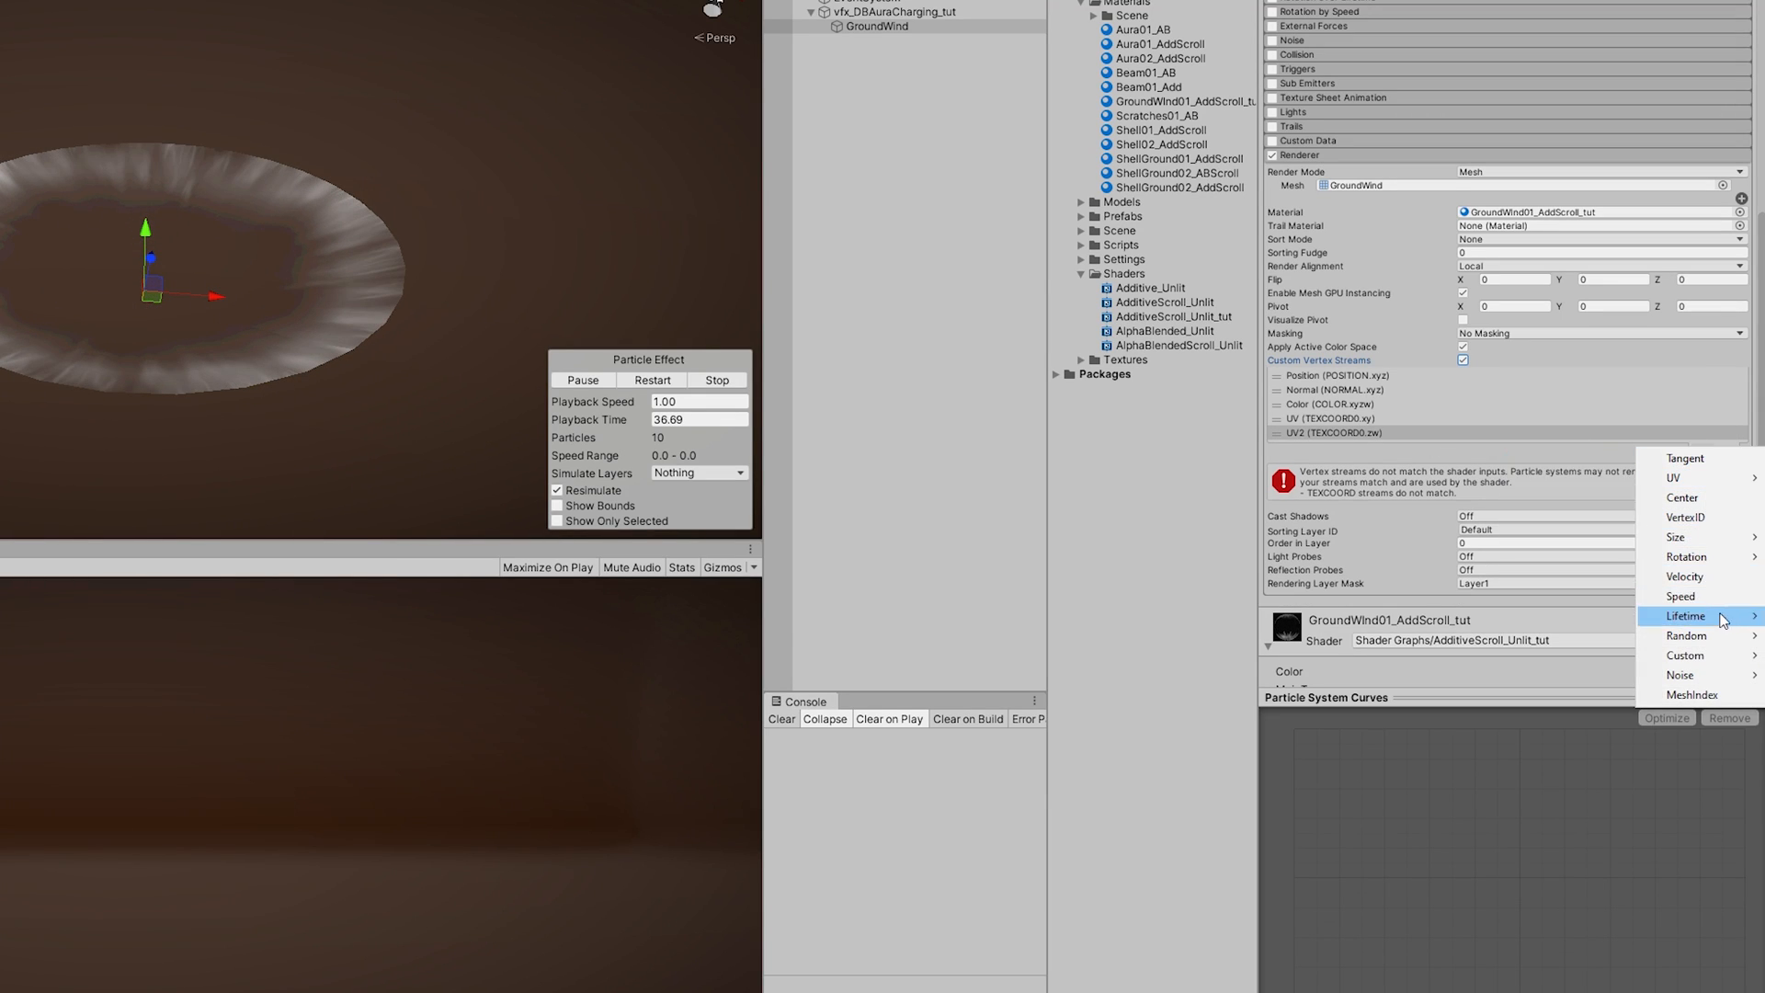
mouse_move(1700, 662)
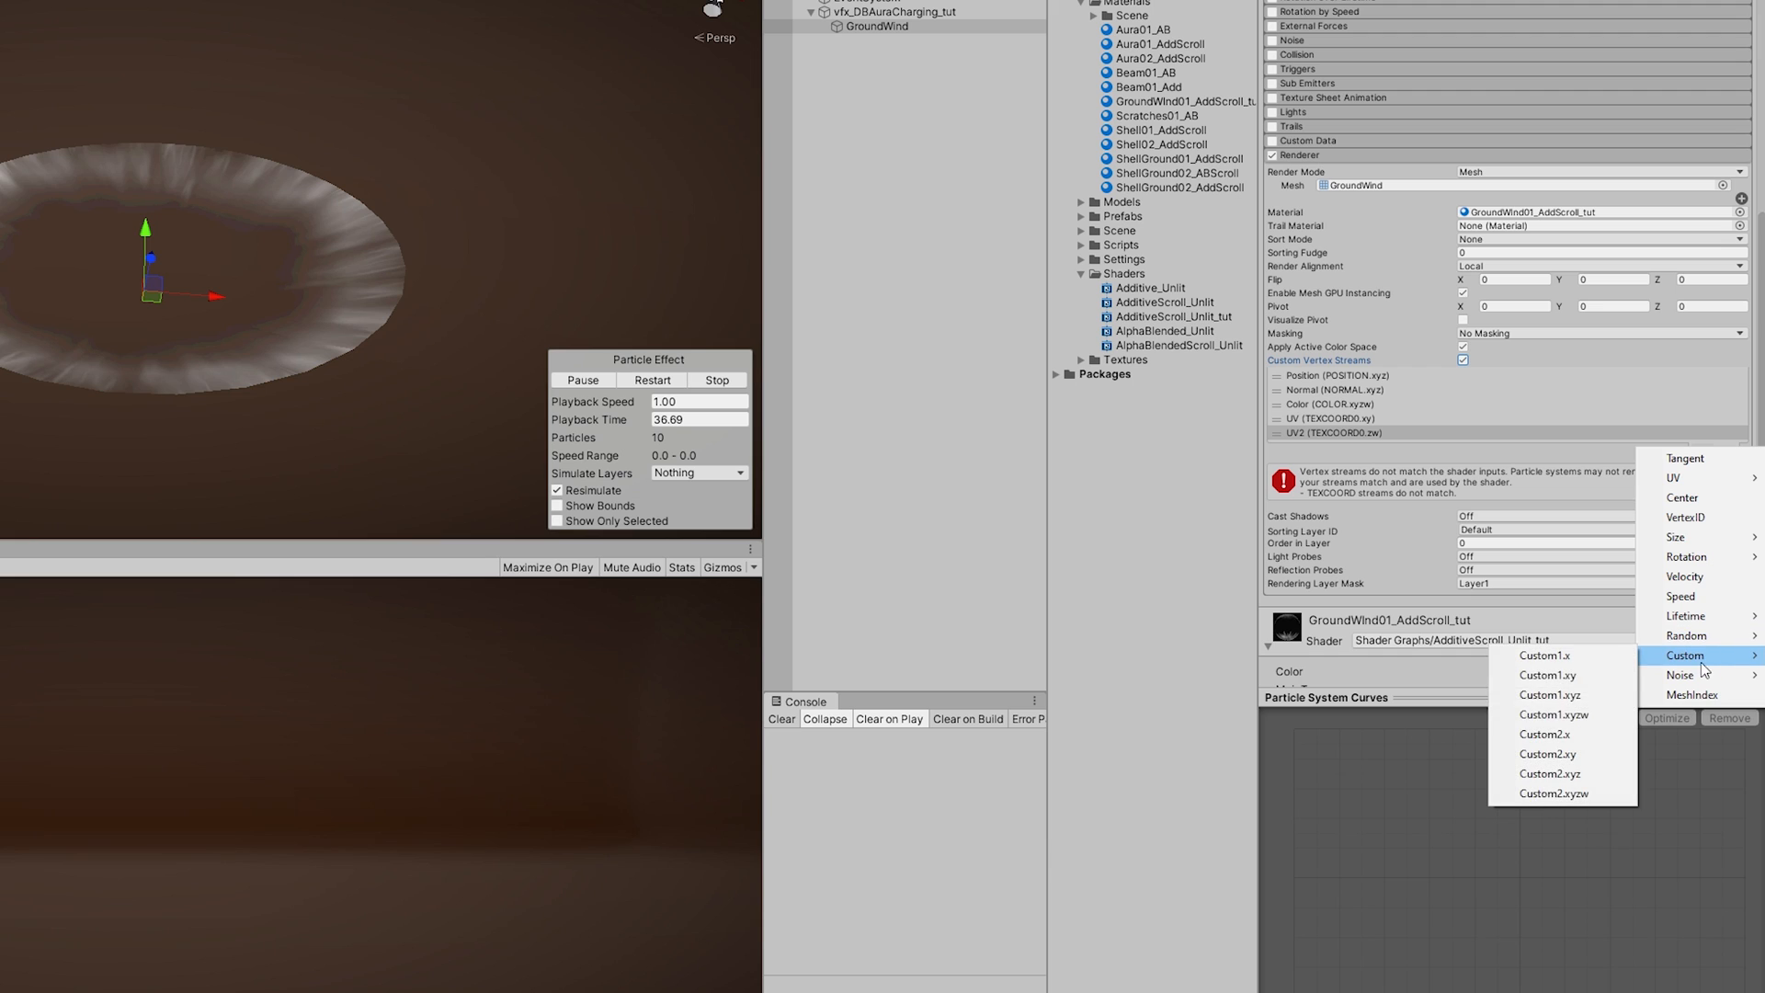
left_click(1579, 717)
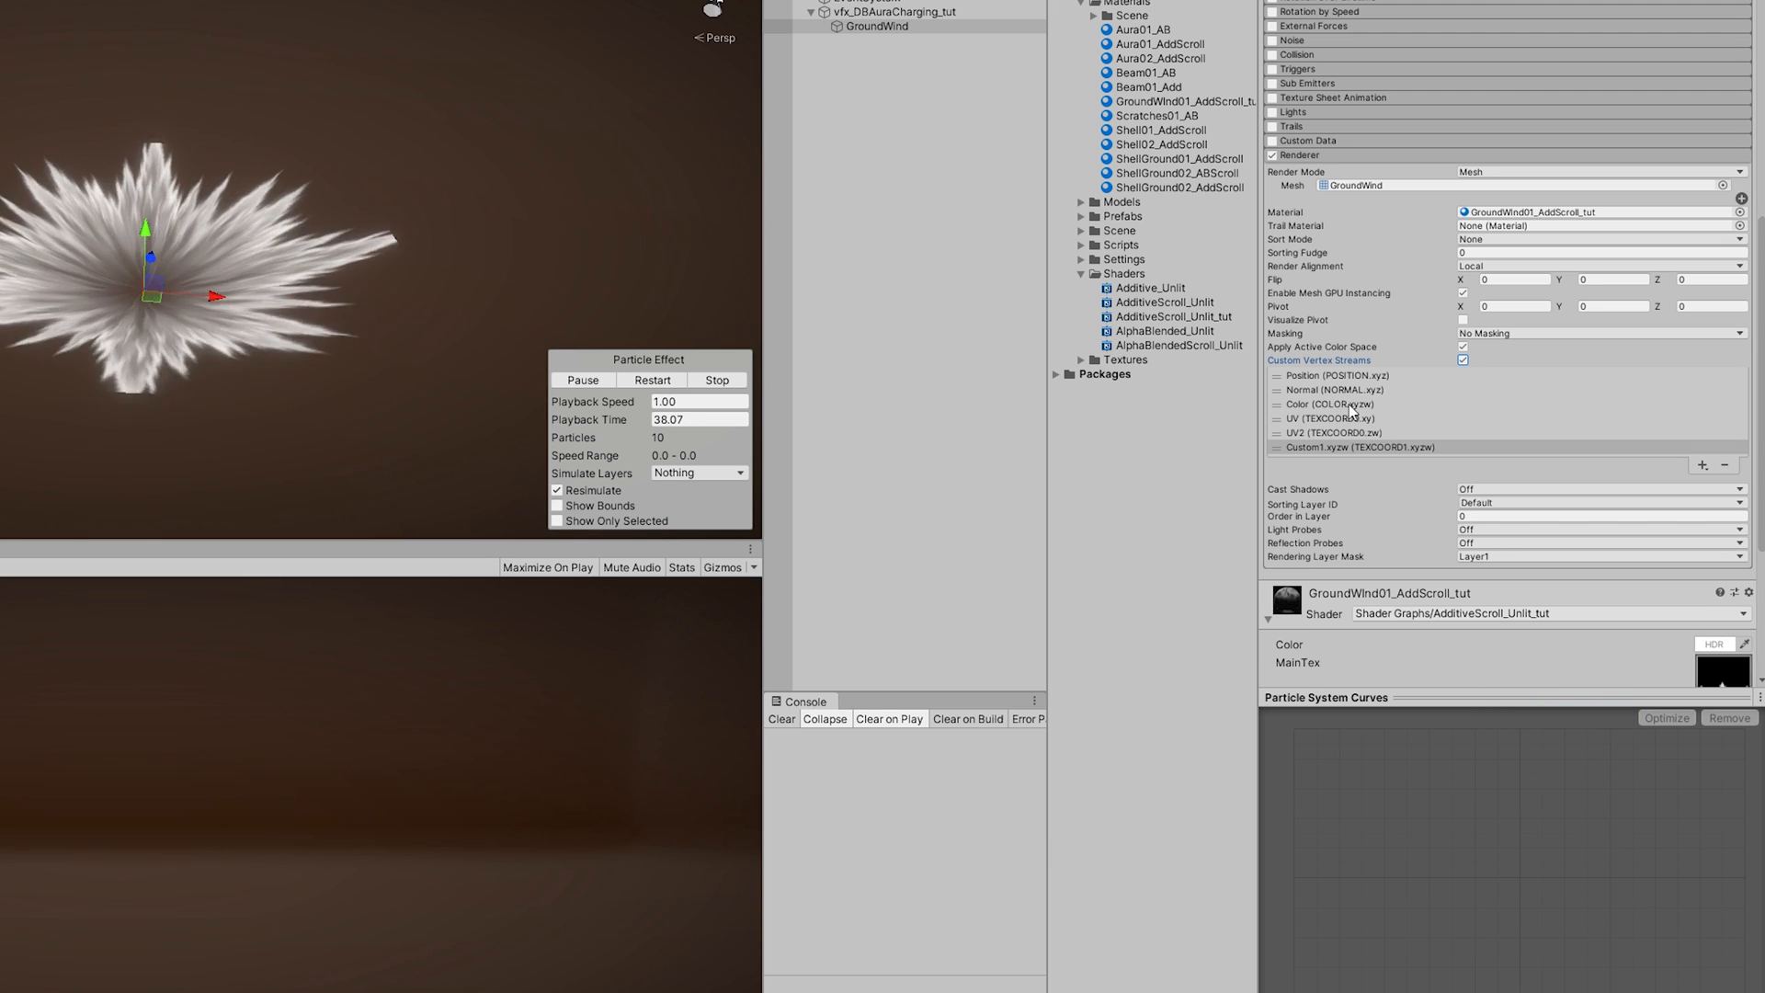
Step: Enable GroundWind's Custom Data module and set the Custom1 mode to Vector
left_click(1272, 141)
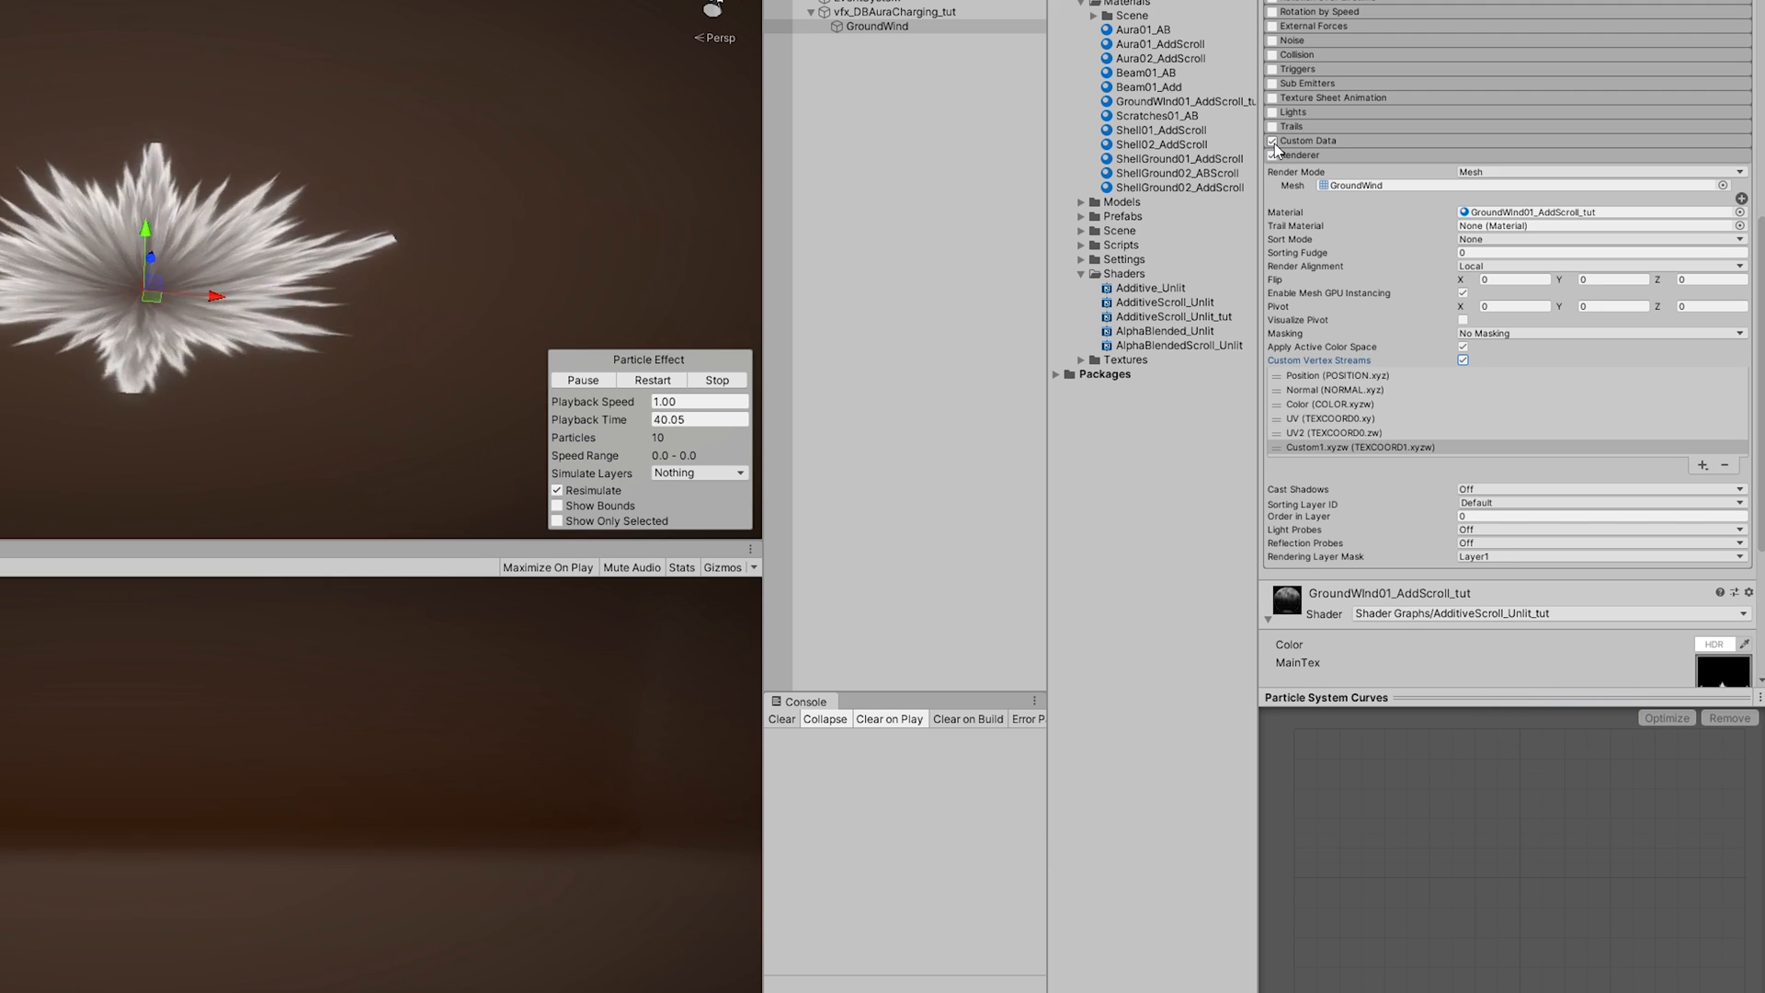
left_click(1357, 138)
left_click(1531, 177)
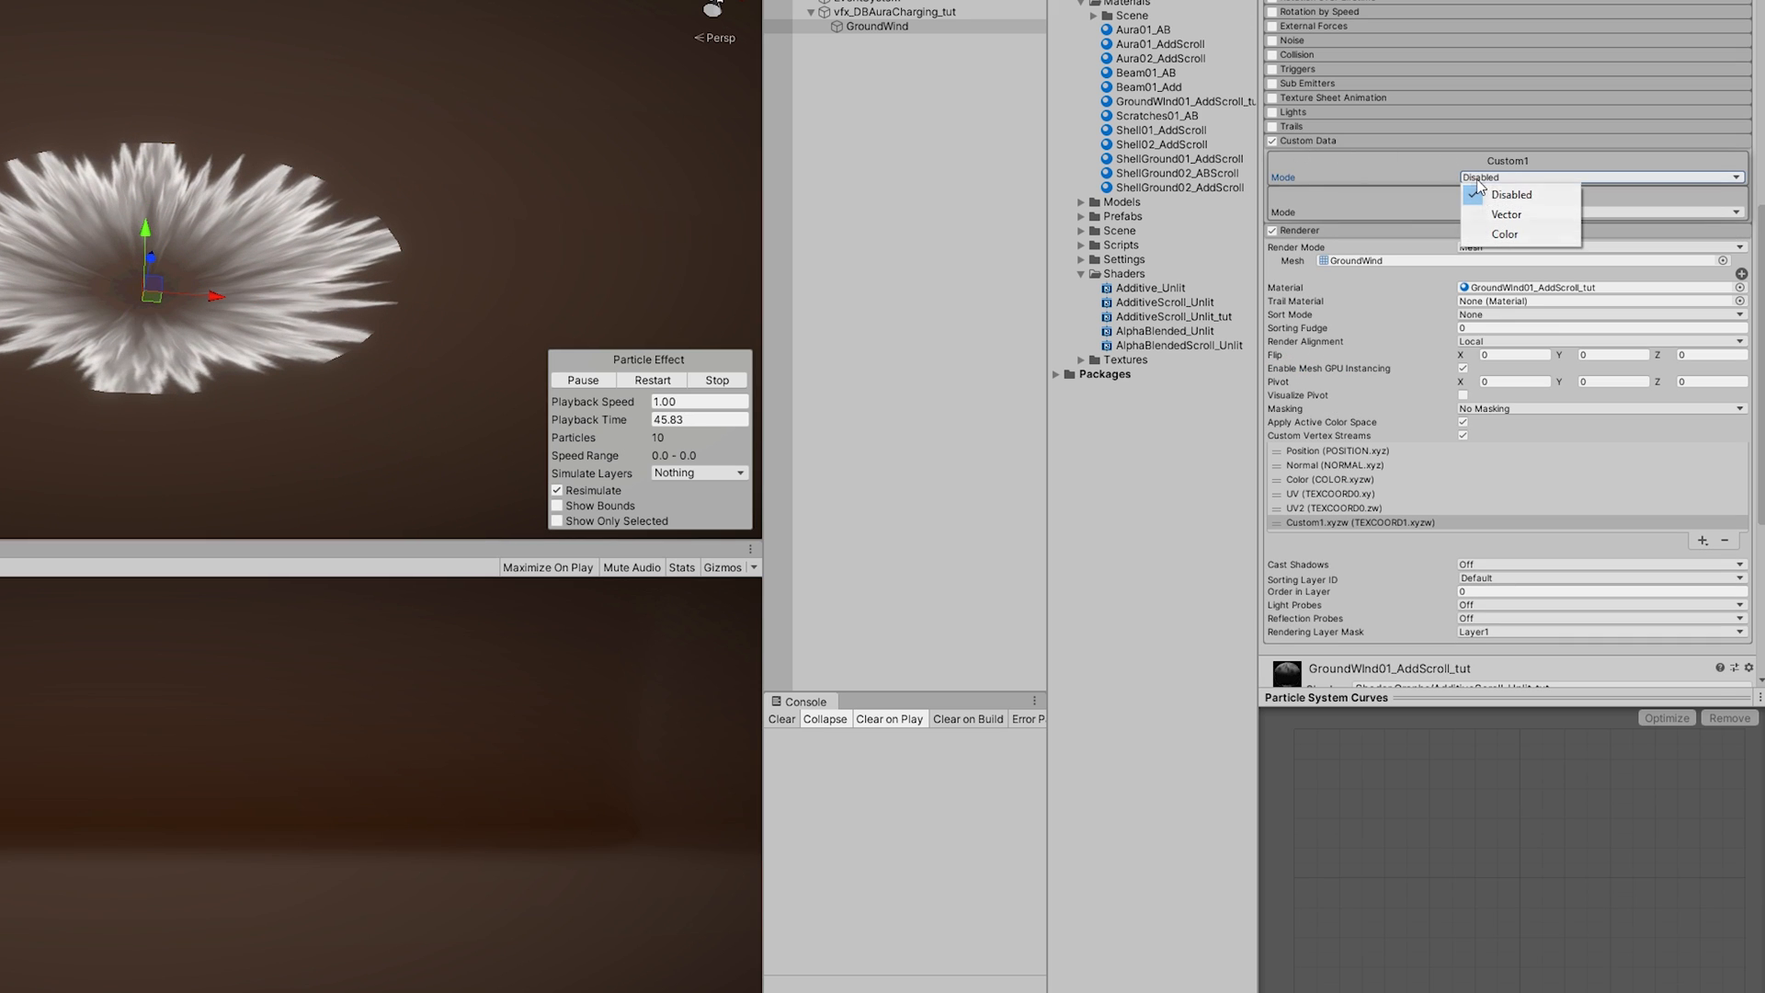
left_click(1533, 210)
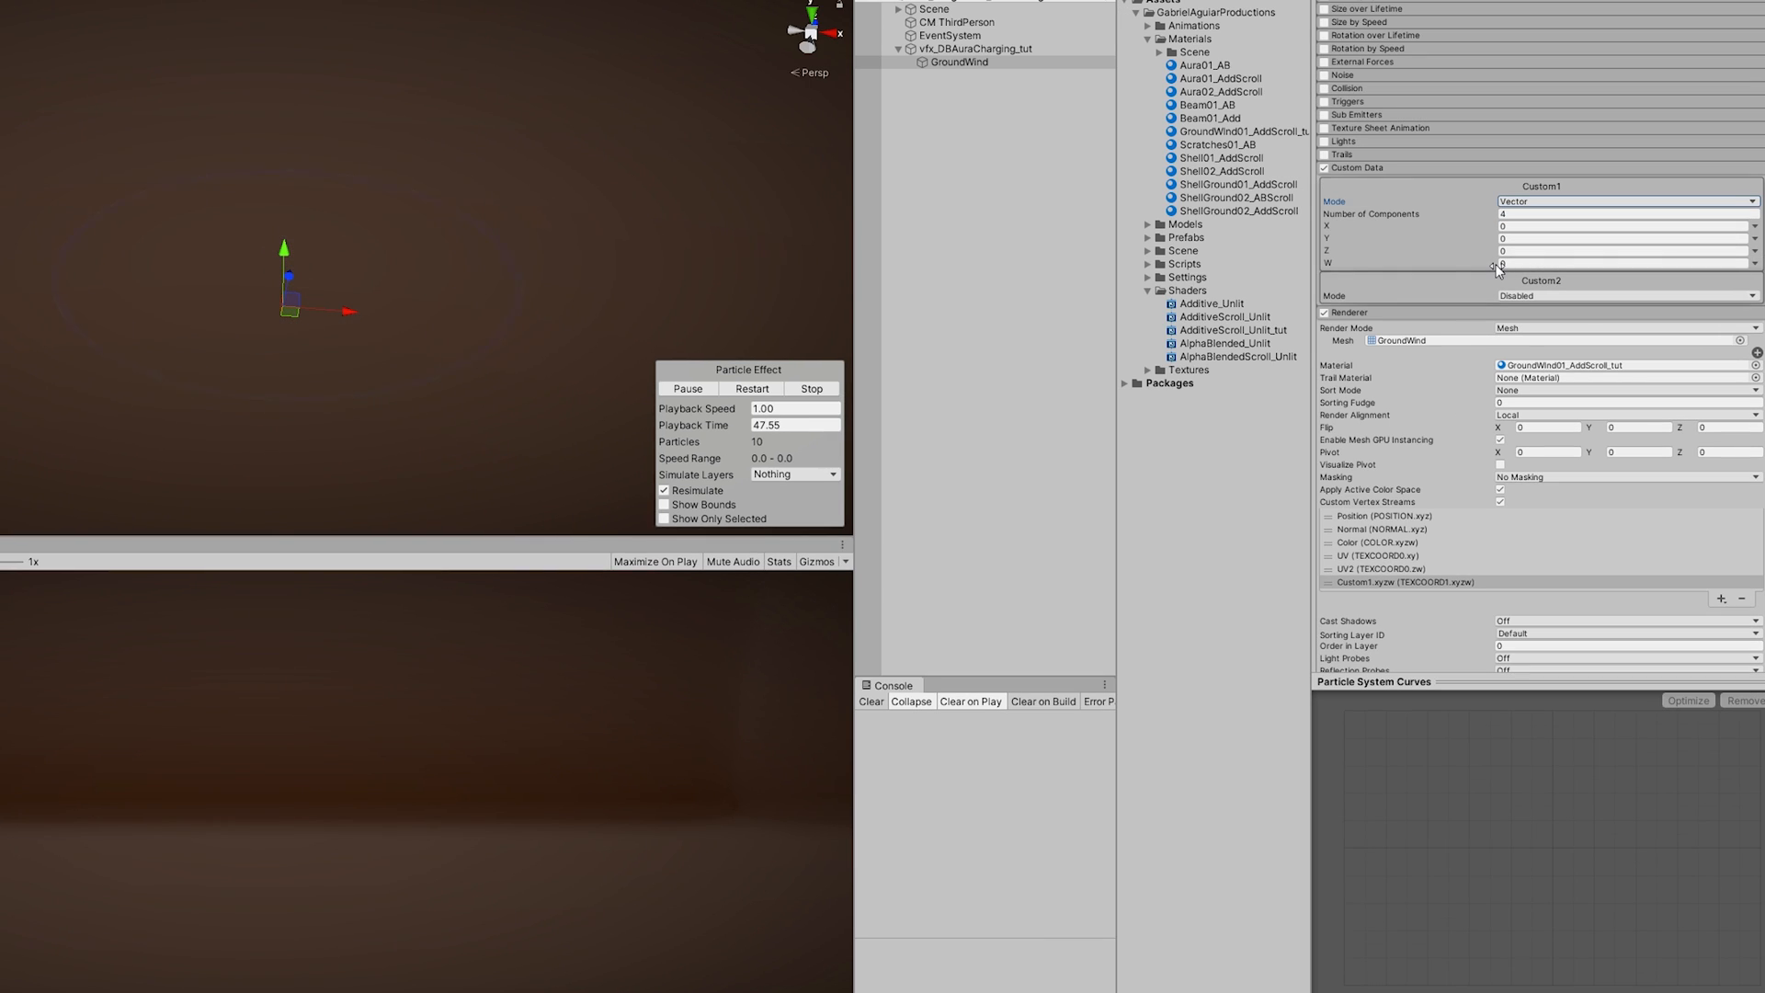
Step: Switch Custom1's W component to a curve that starts rising early and reaches its peak near the end of the lifetime
left_click_drag(1498, 268, 1680, 263)
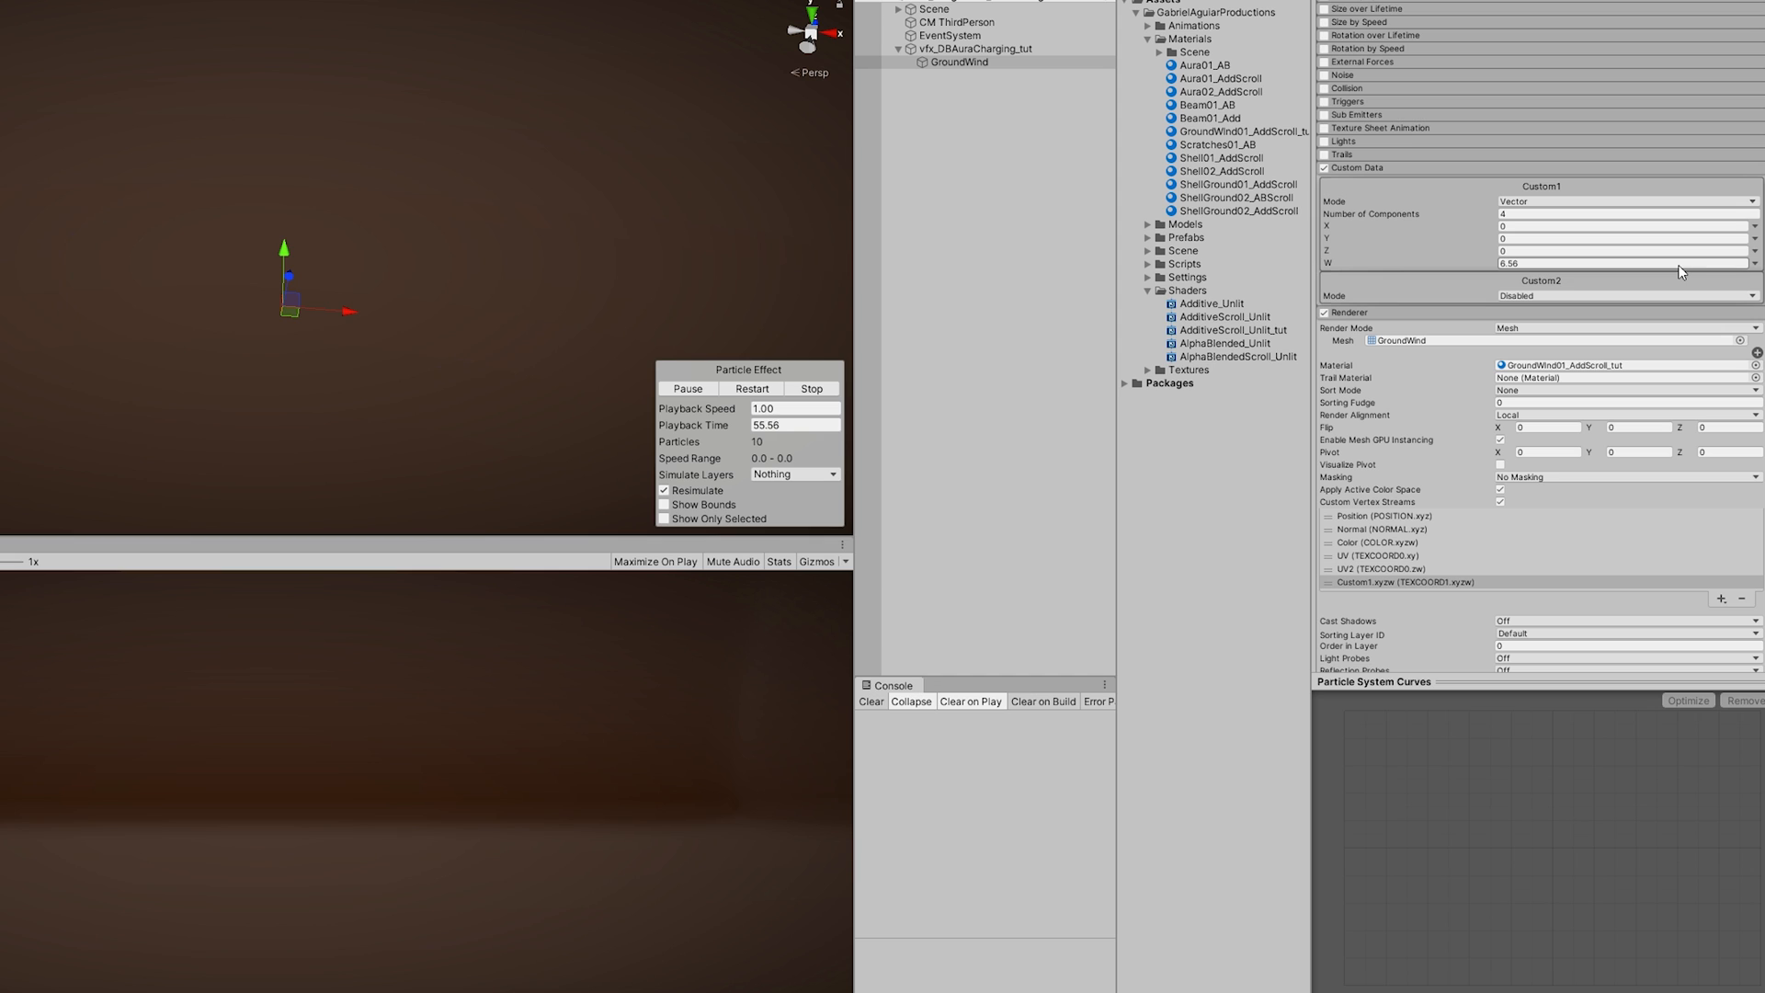
left_click(1755, 264)
left_click(1607, 297)
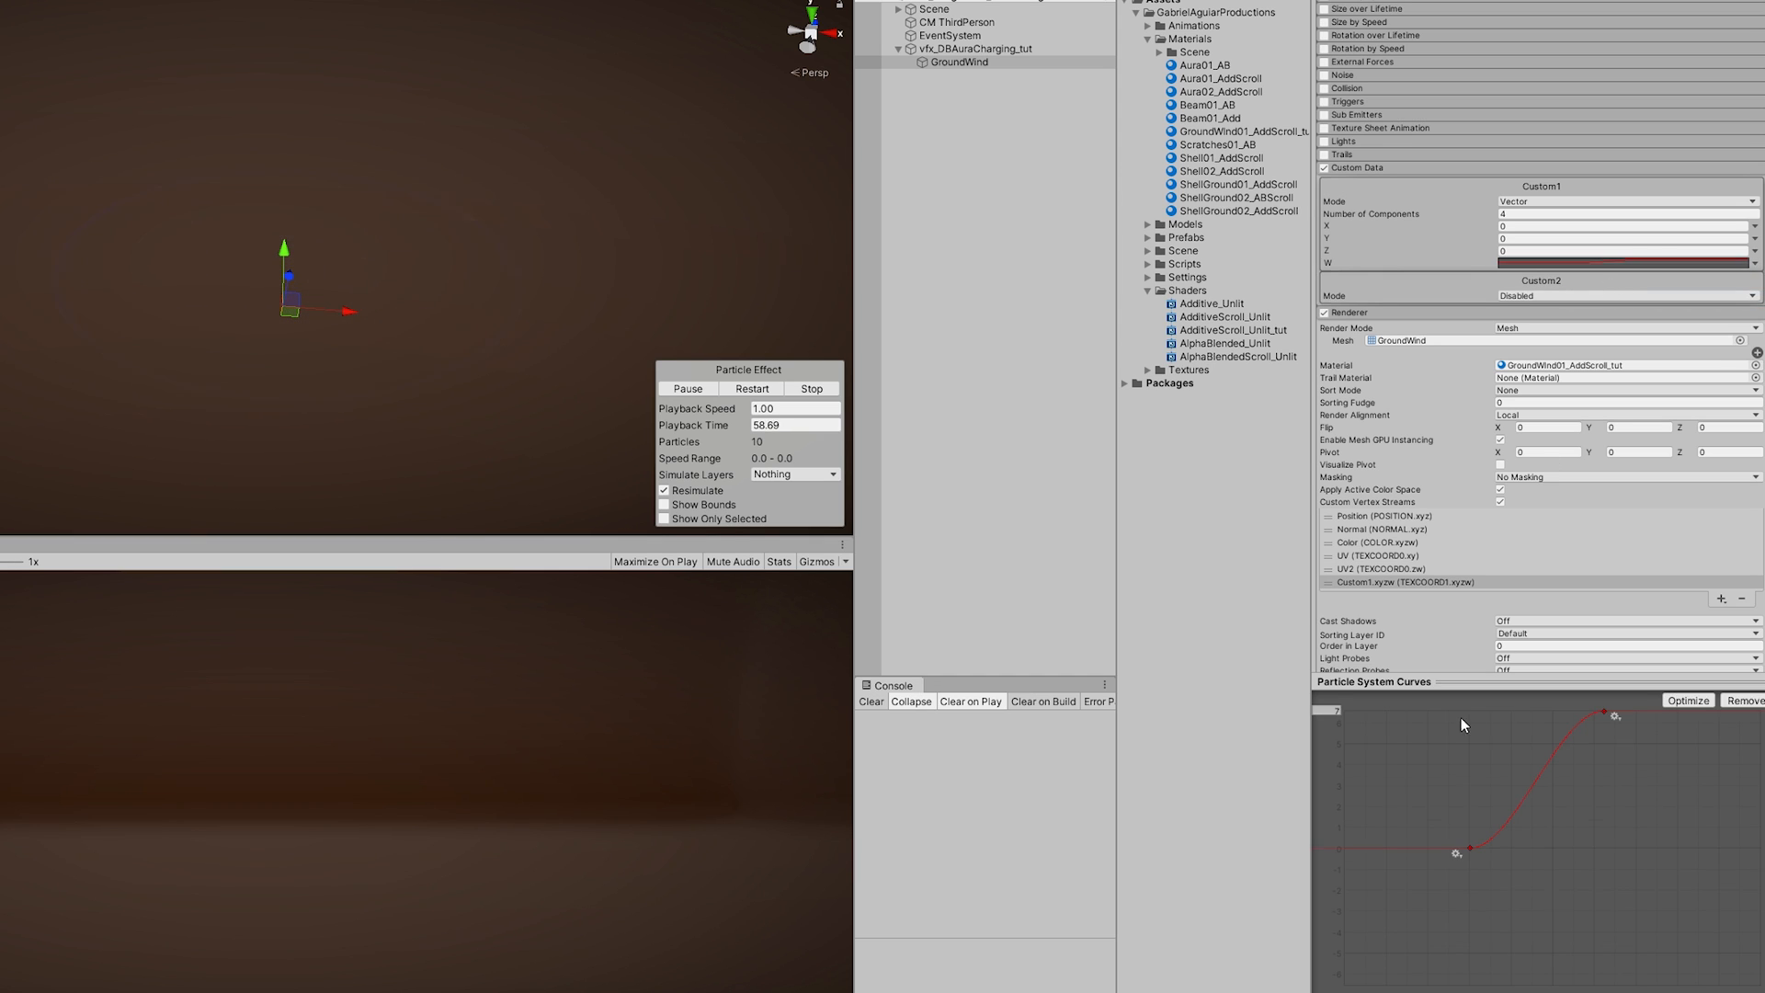
left_click_drag(1473, 846, 1409, 847)
left_click(1605, 713)
left_click_drag(1607, 713, 1724, 712)
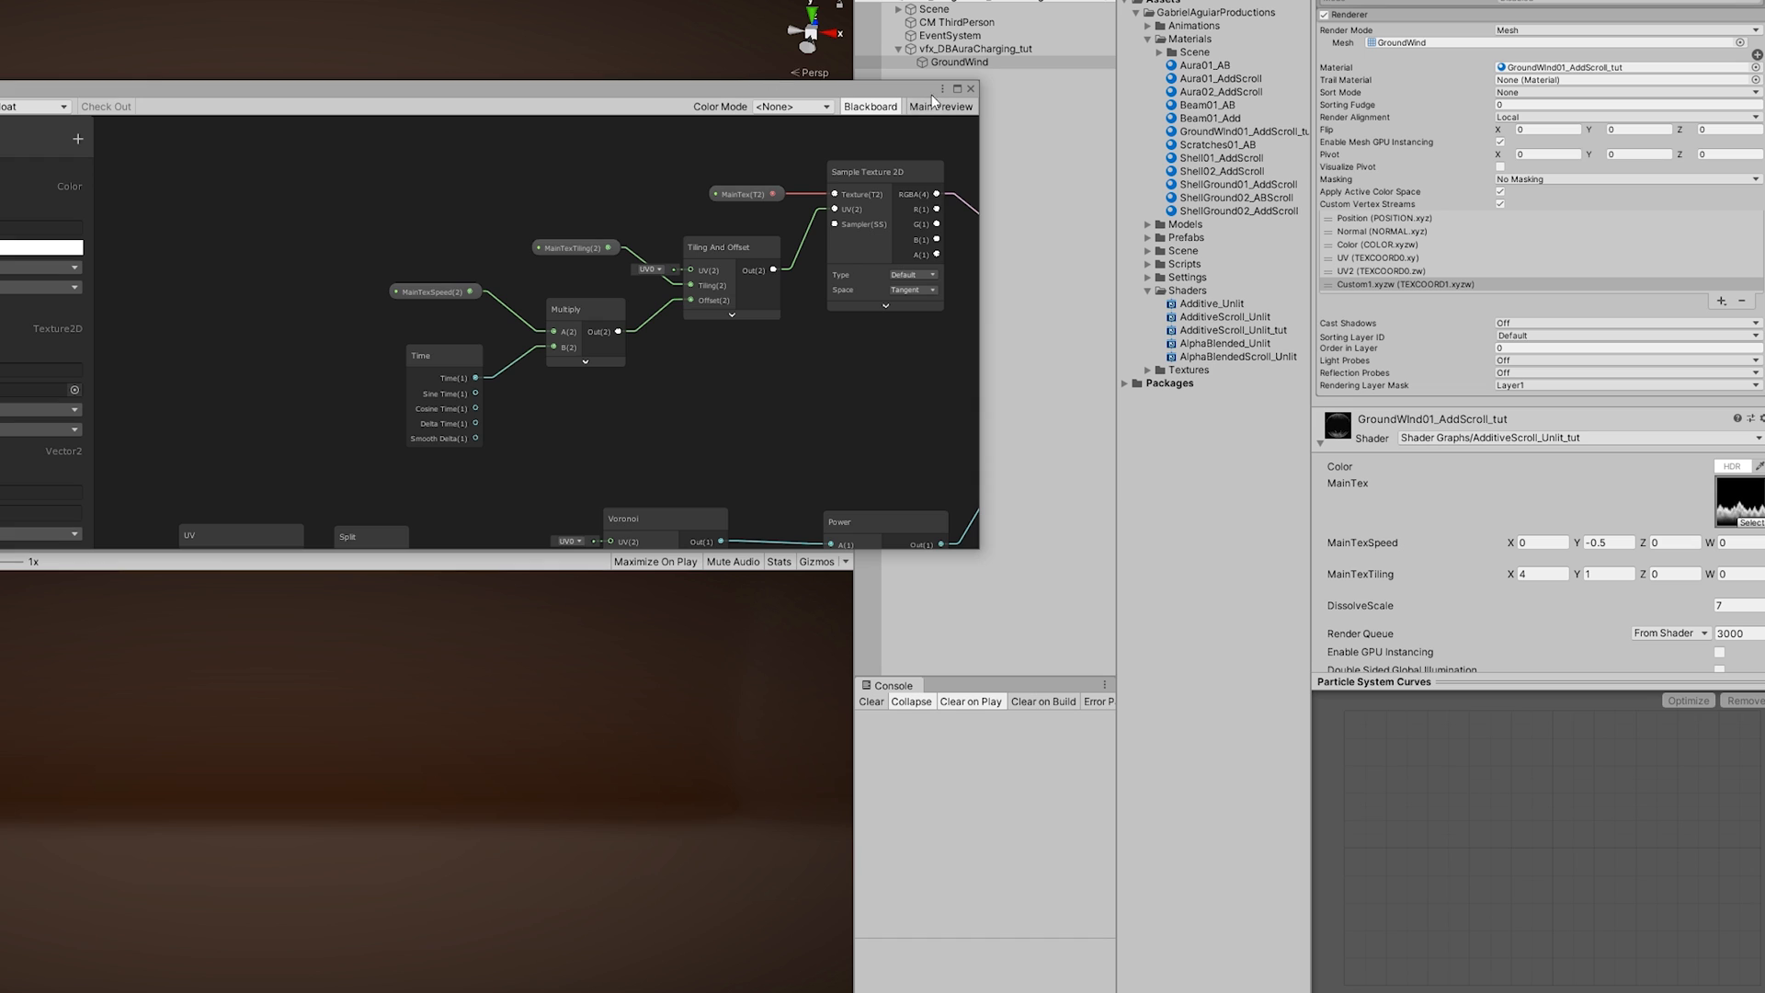
Step: Delete the MainTexSpeed node and the Multiply node feeding the Tiling And Offset node's Offset in the shader graph
left_click(956, 88)
middle_click_drag(522, 400, 721, 538)
scroll(720, 538, "up", 2)
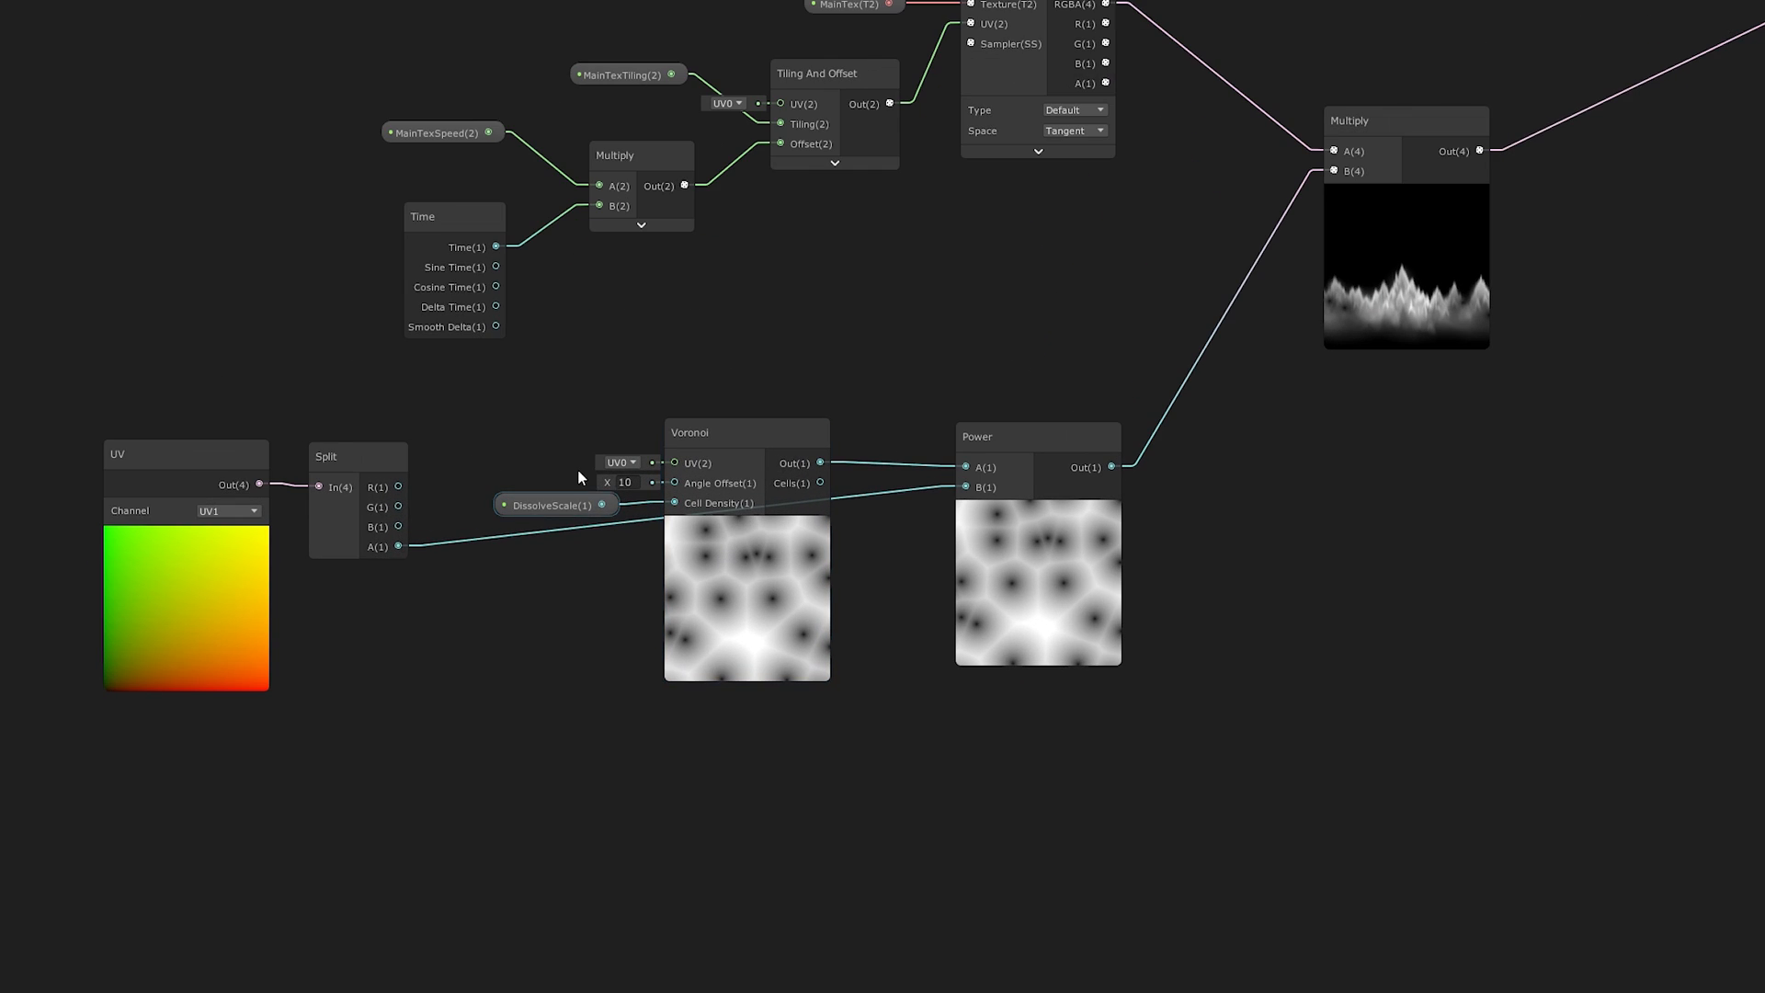
middle_click_drag(578, 482, 584, 581)
middle_click_drag(649, 499, 618, 588)
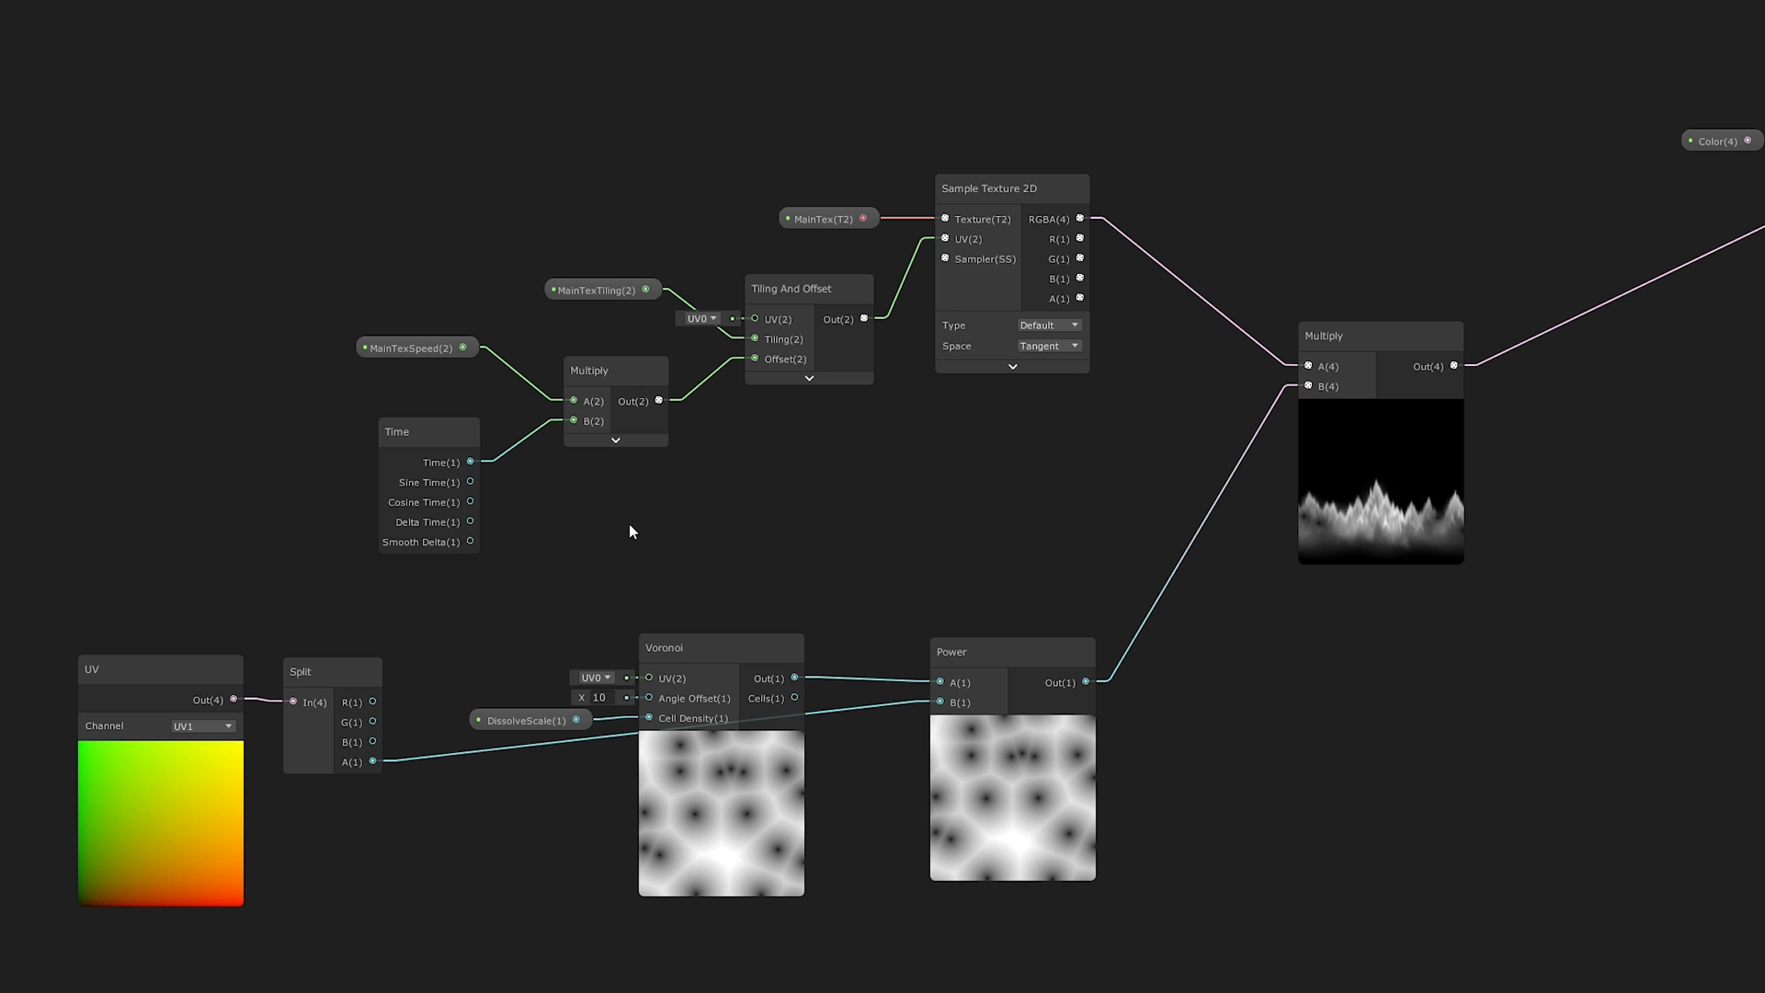
left_click(623, 394)
left_click(415, 346)
key("Delete")
left_click(615, 388)
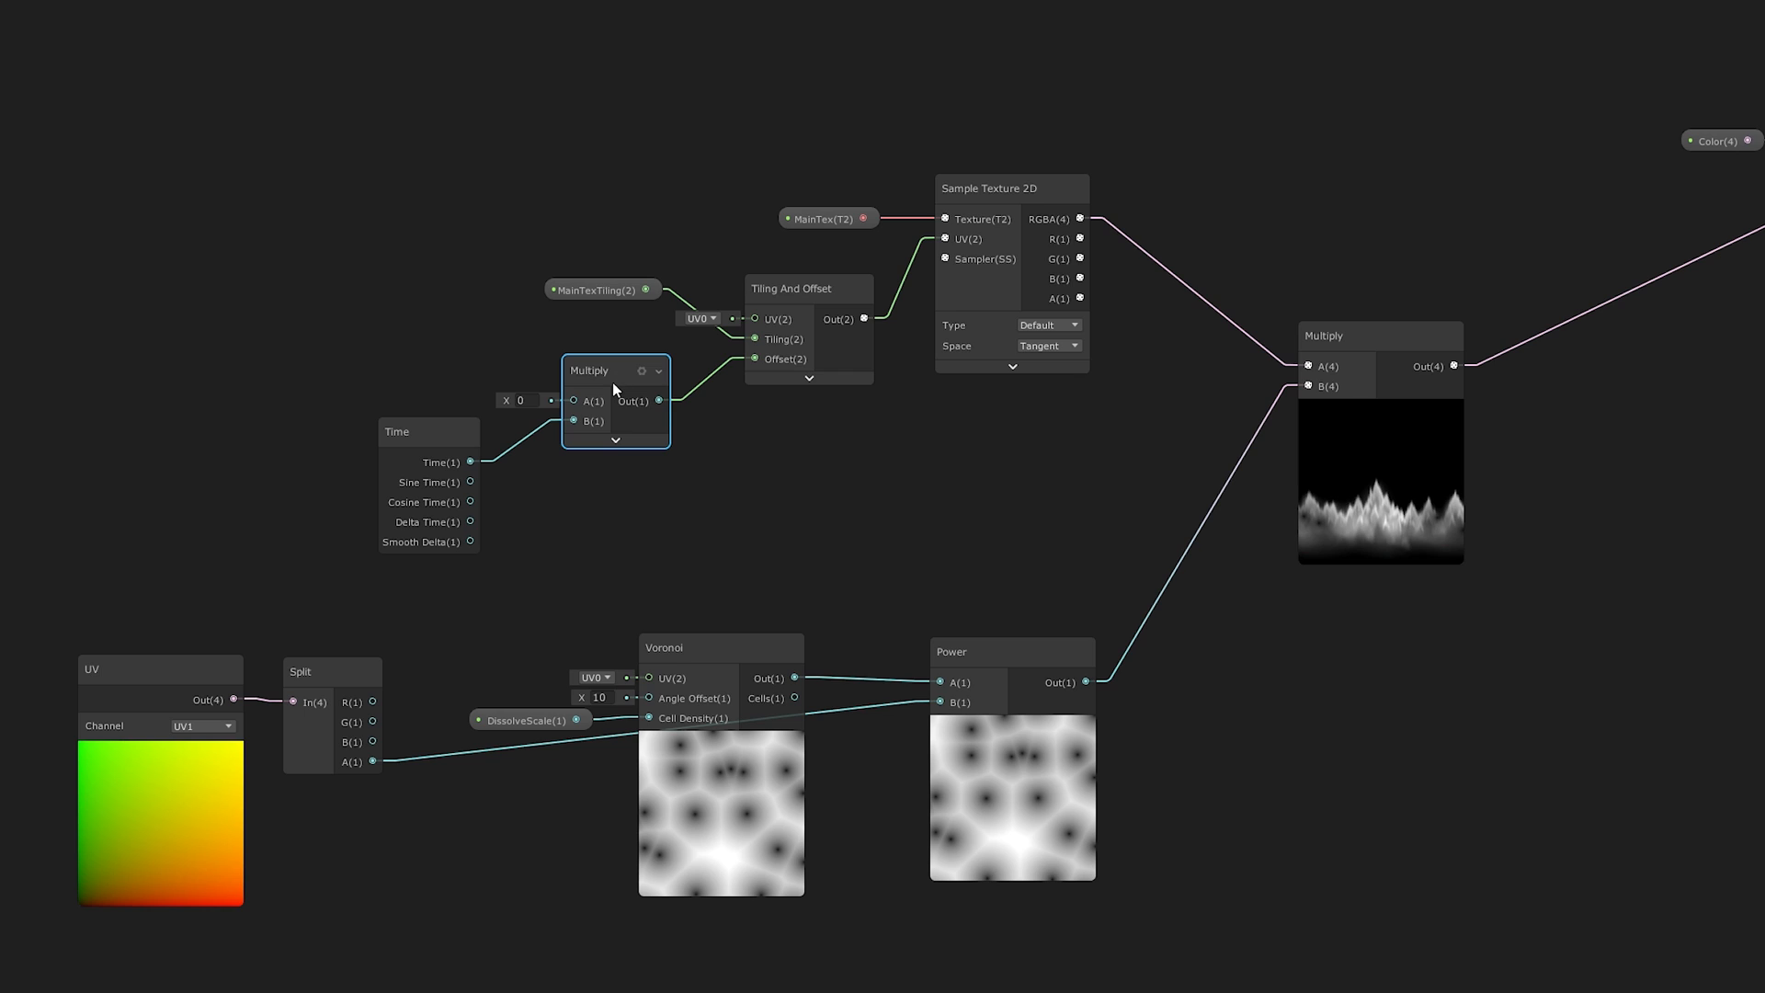
key("Delete")
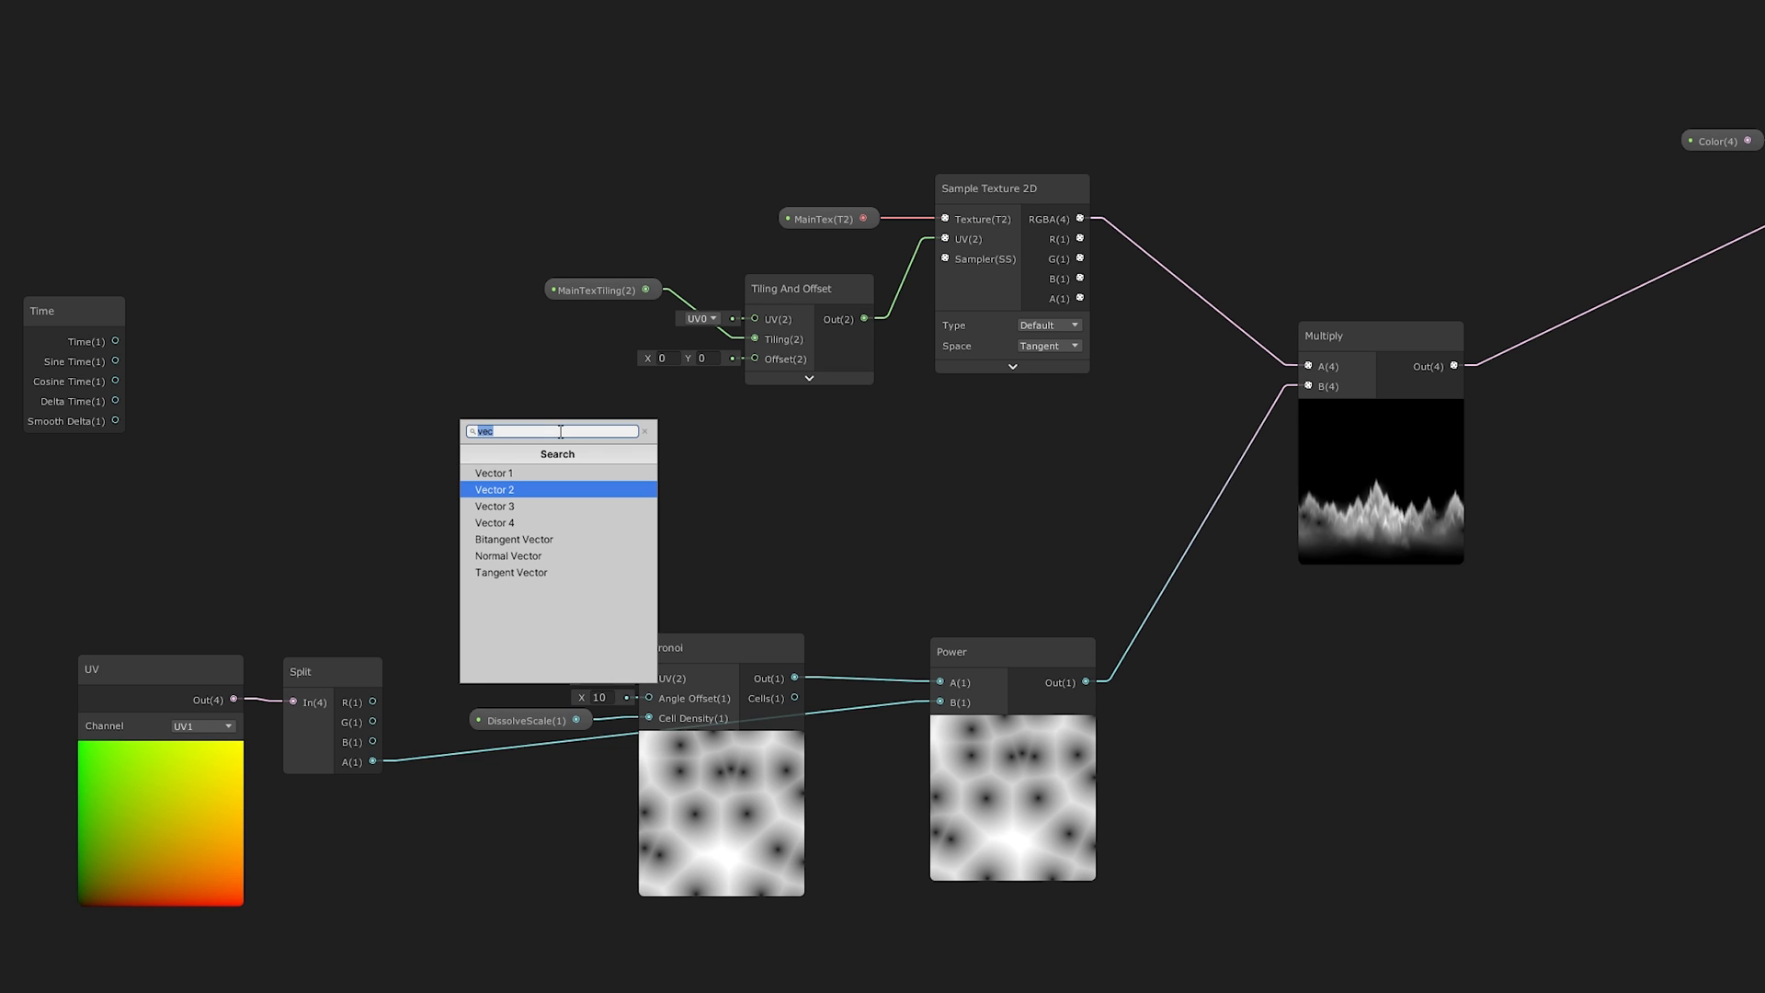
Step: Add a Vector 2 node, connect its output to Tiling And Offset's Offset, and feed its Y input from the Split node's B output
key("Return")
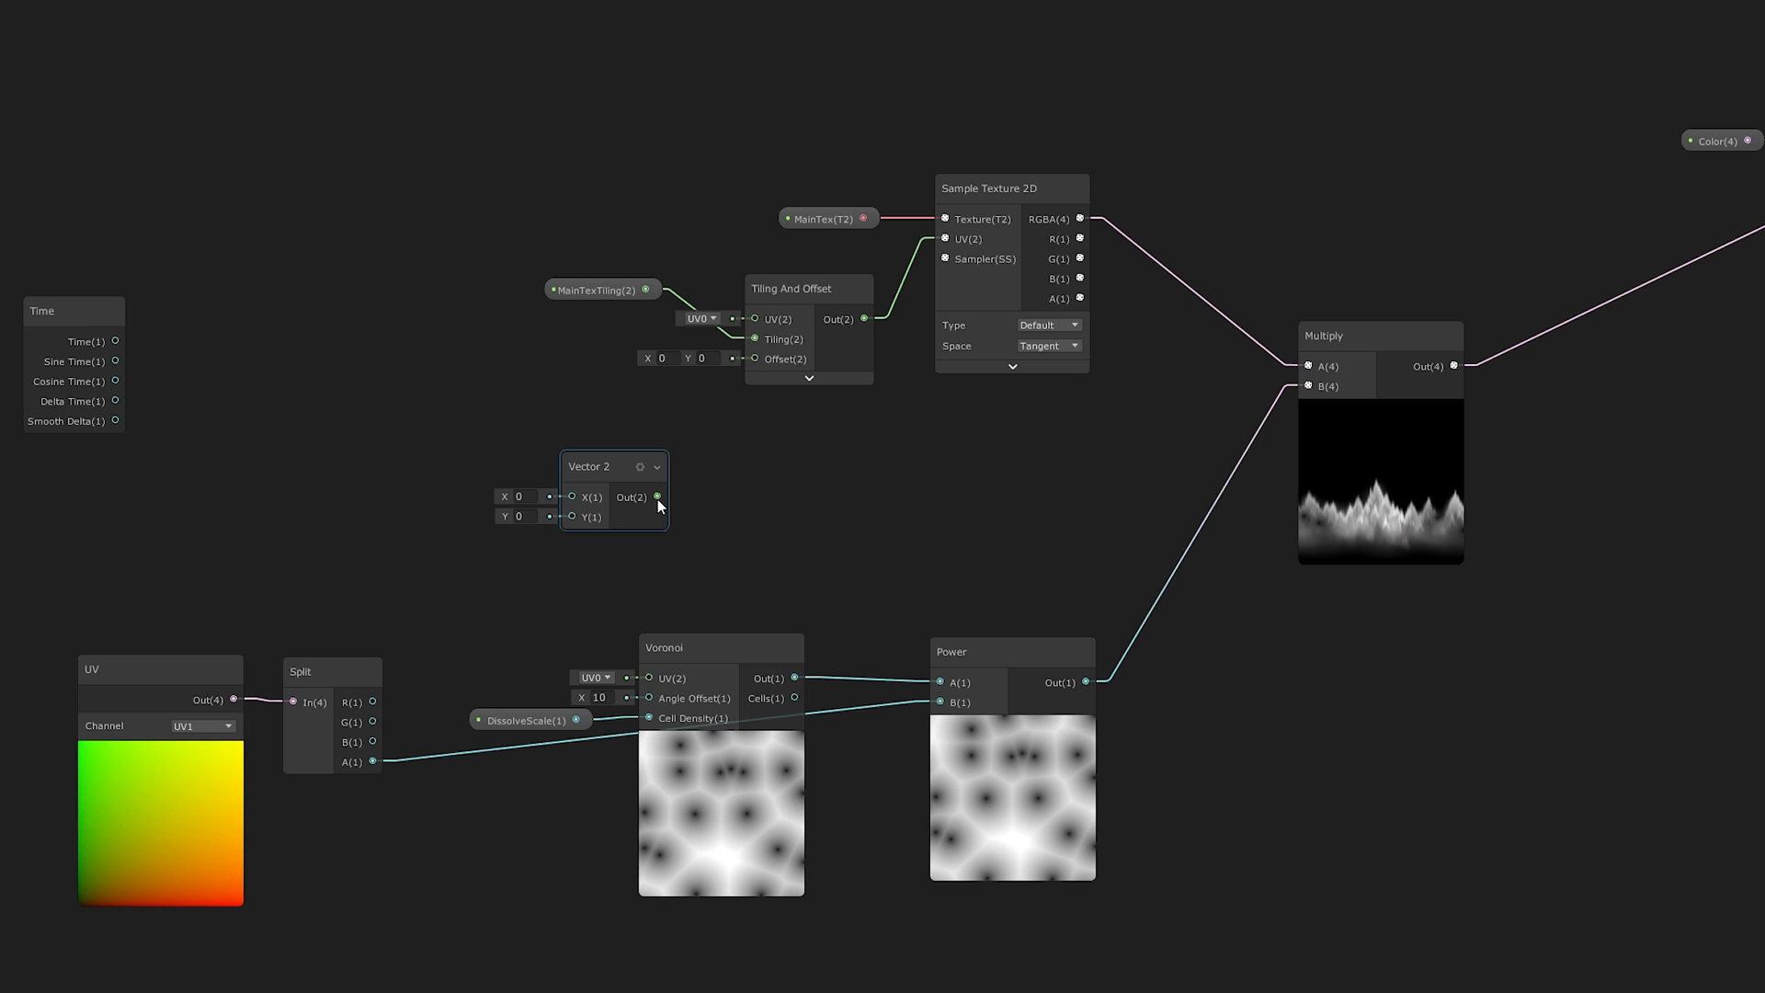
left_click_drag(657, 496, 757, 359)
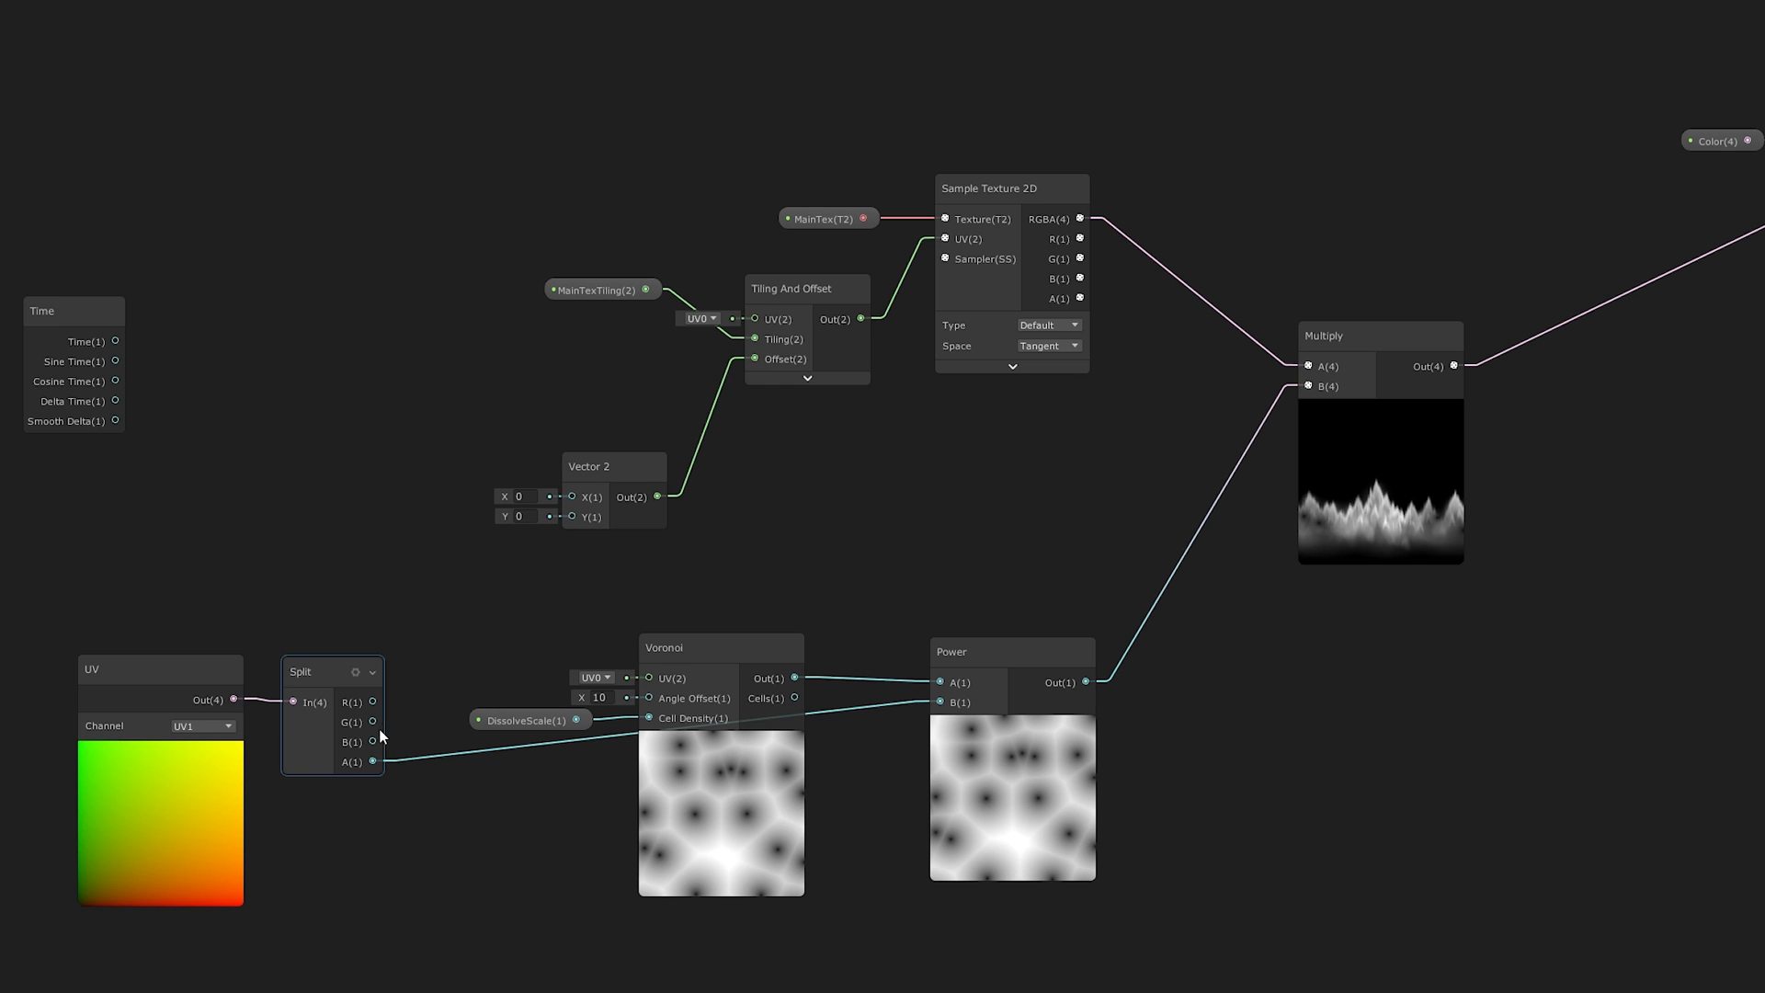
left_click_drag(421, 732, 576, 520)
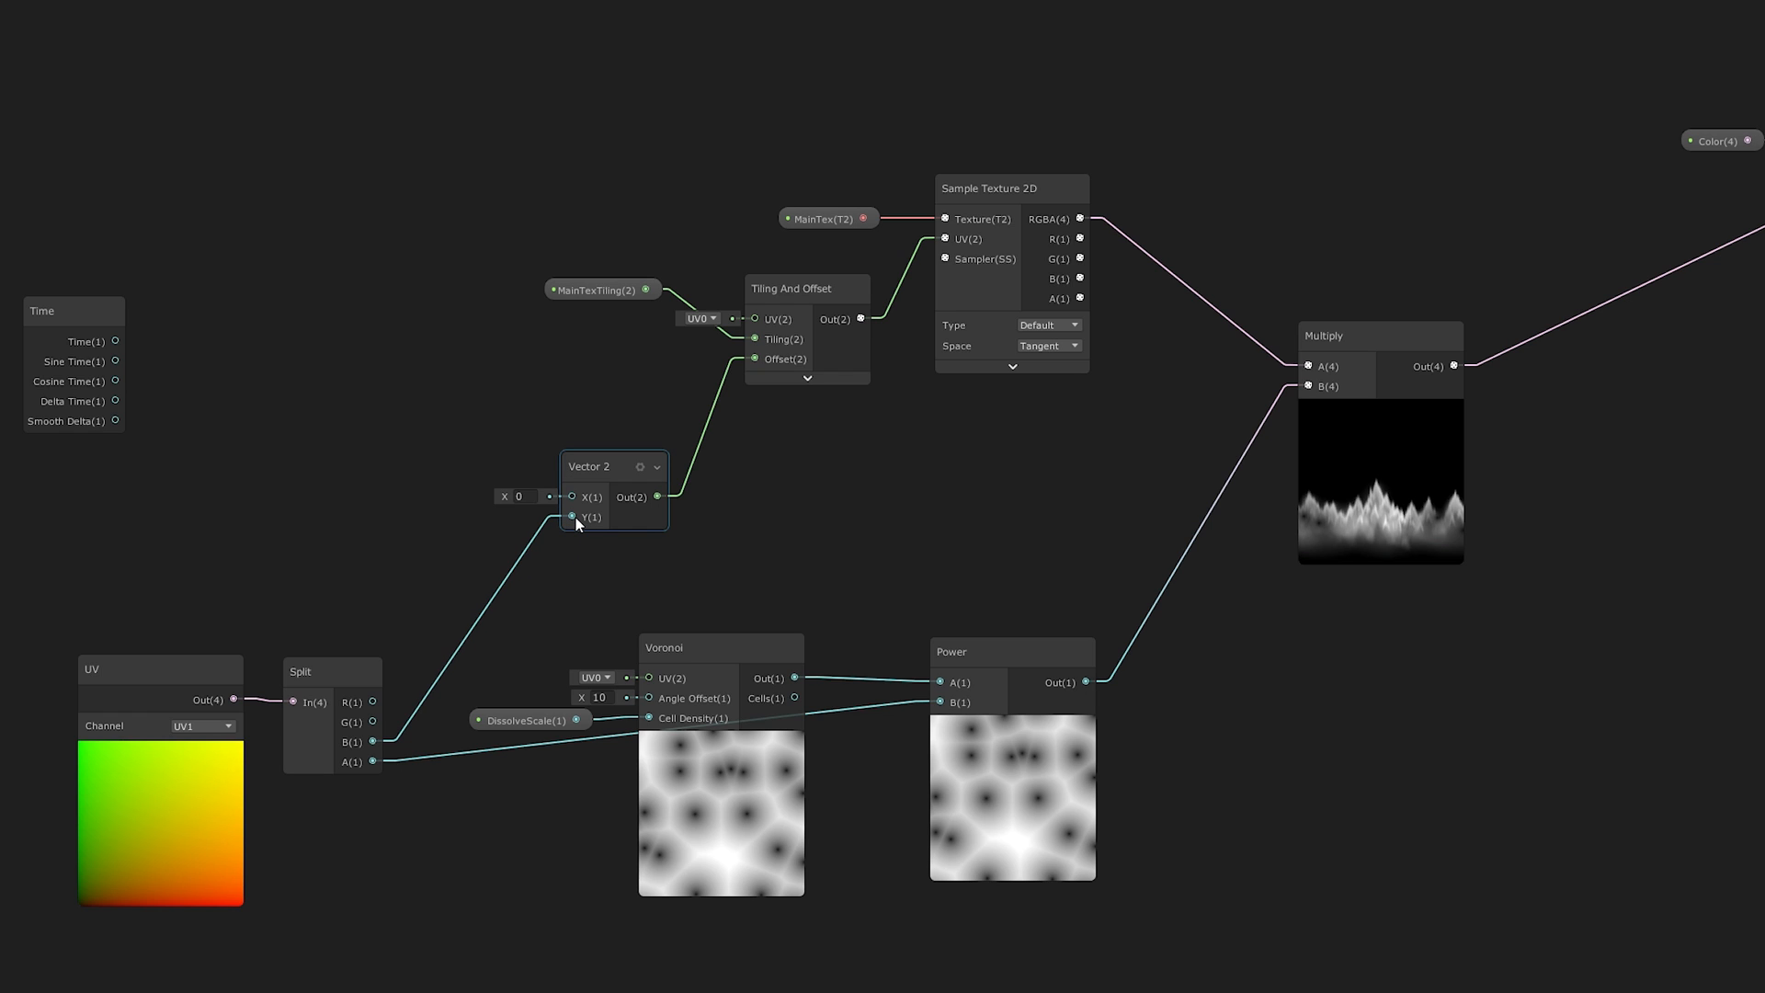
scroll(572, 550, "down", 2)
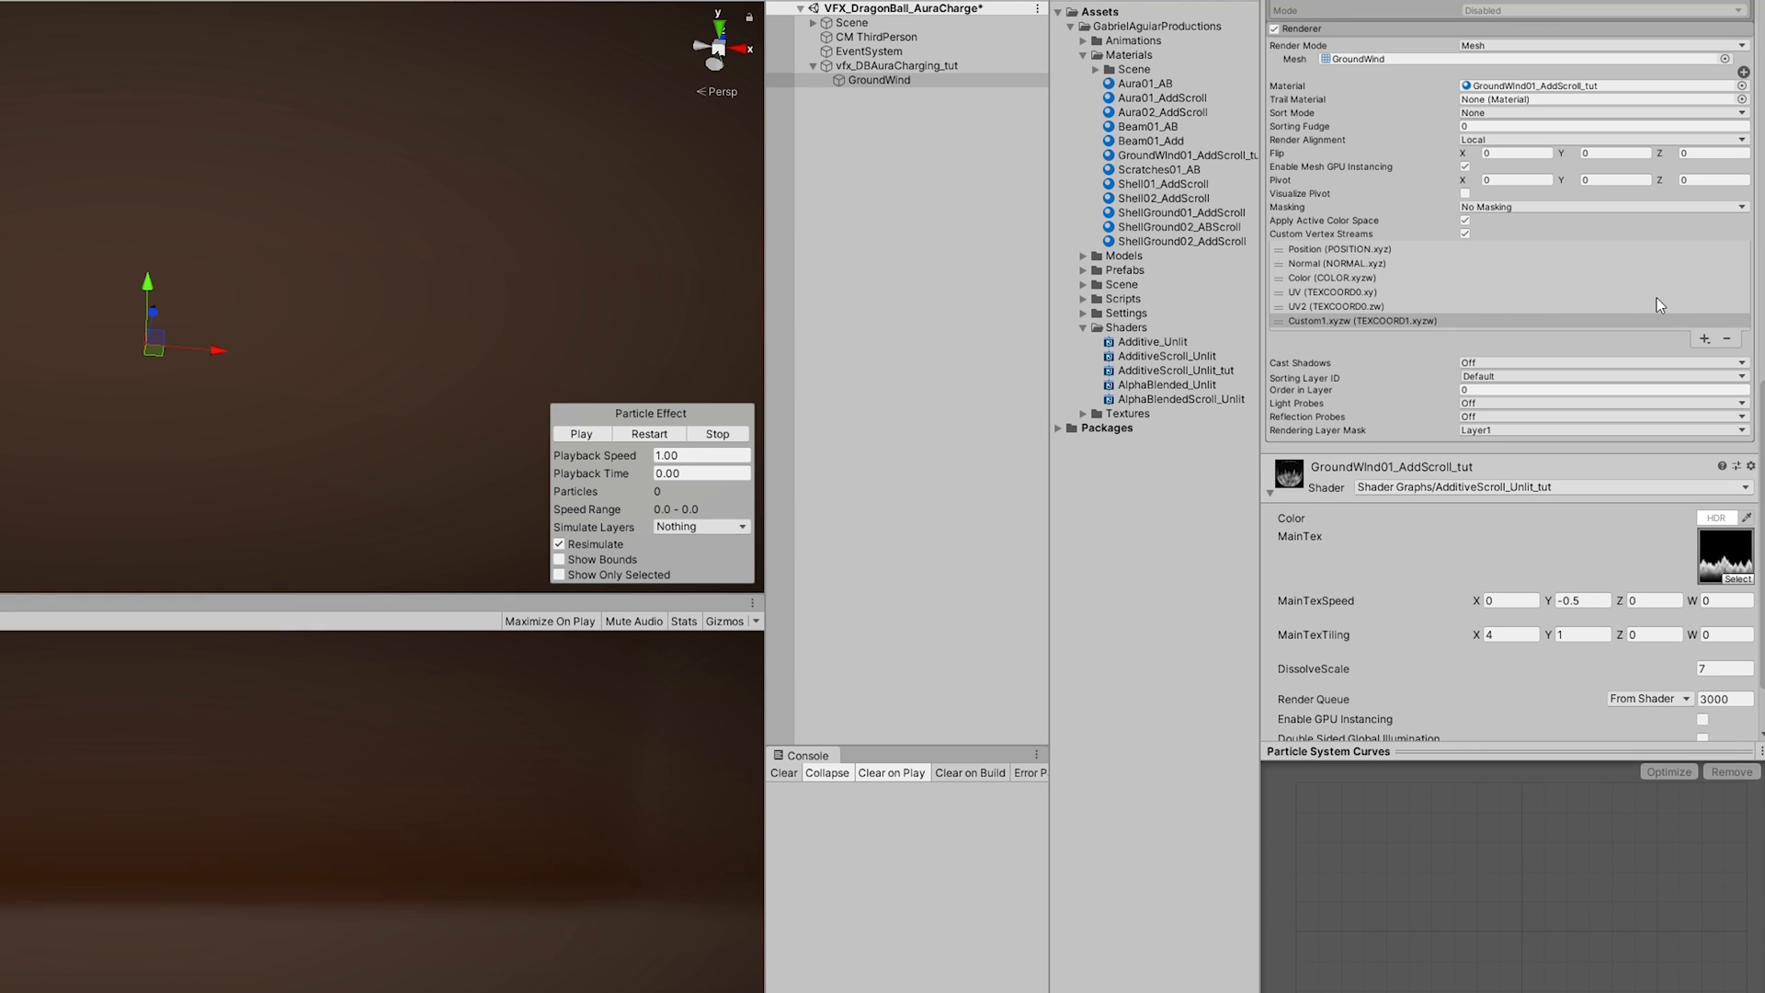
Step: Re-enable GroundWind's Custom Data module and set Custom1's Z component to 0.58
scroll(1659, 304, "up", 5)
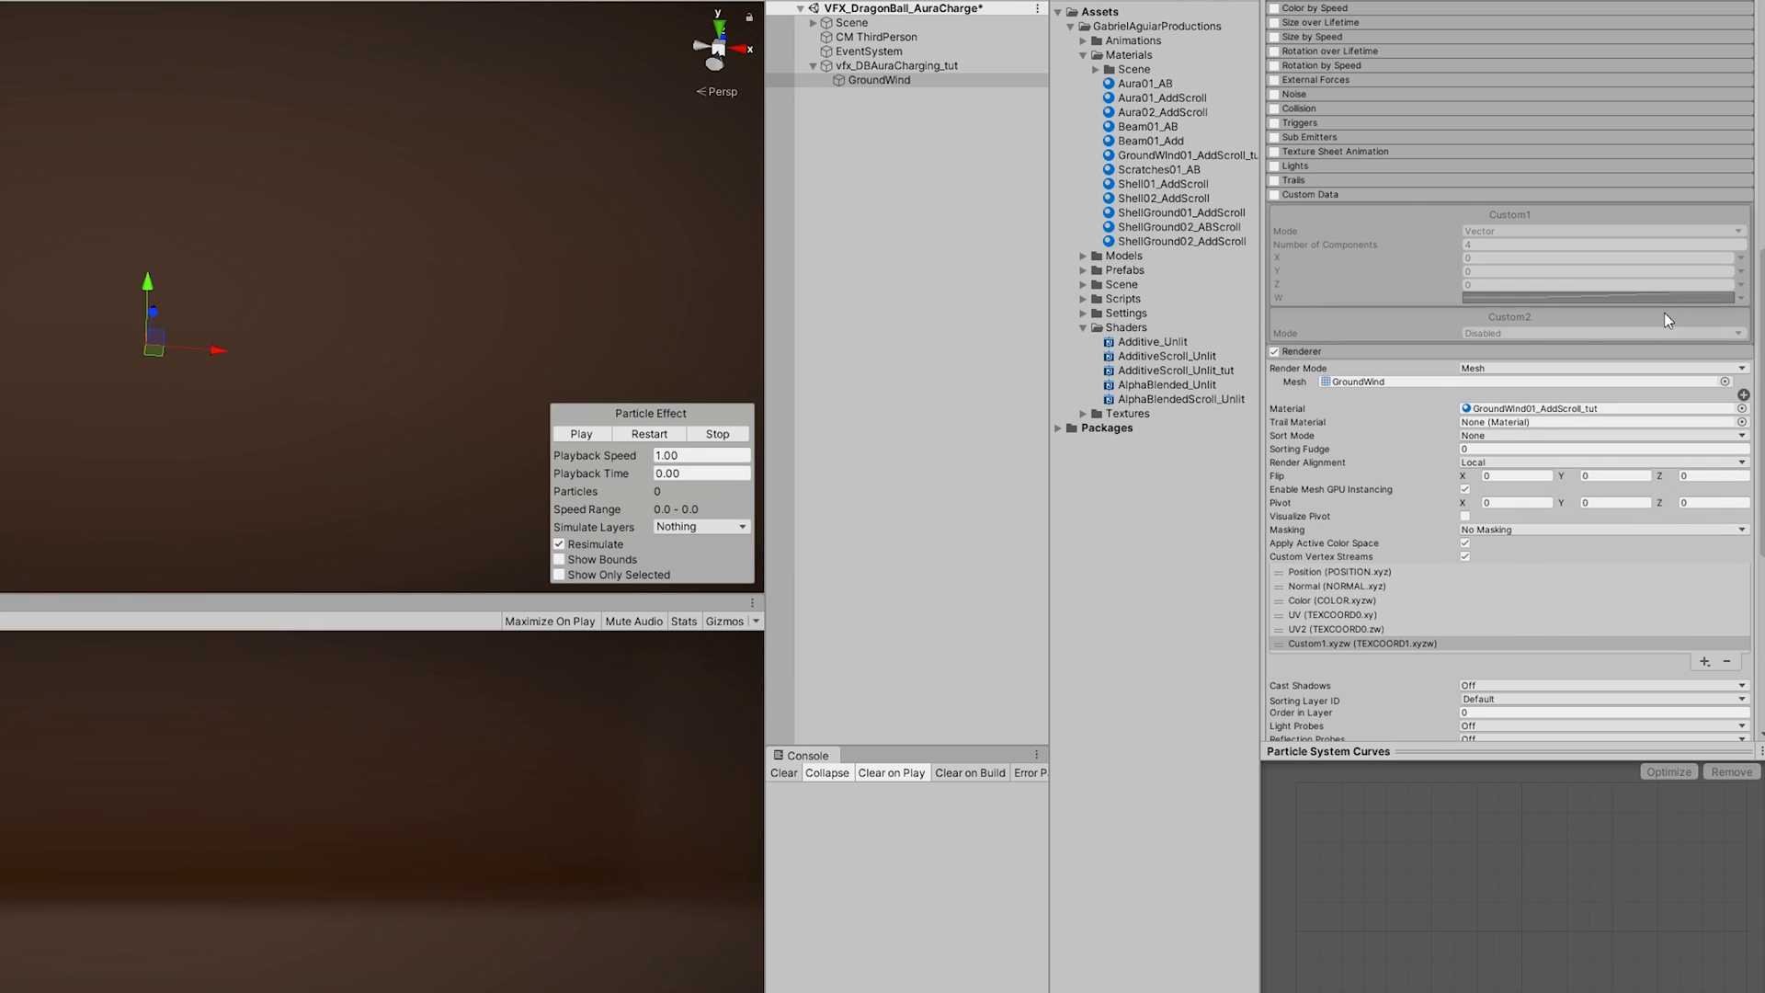
left_click(1275, 194)
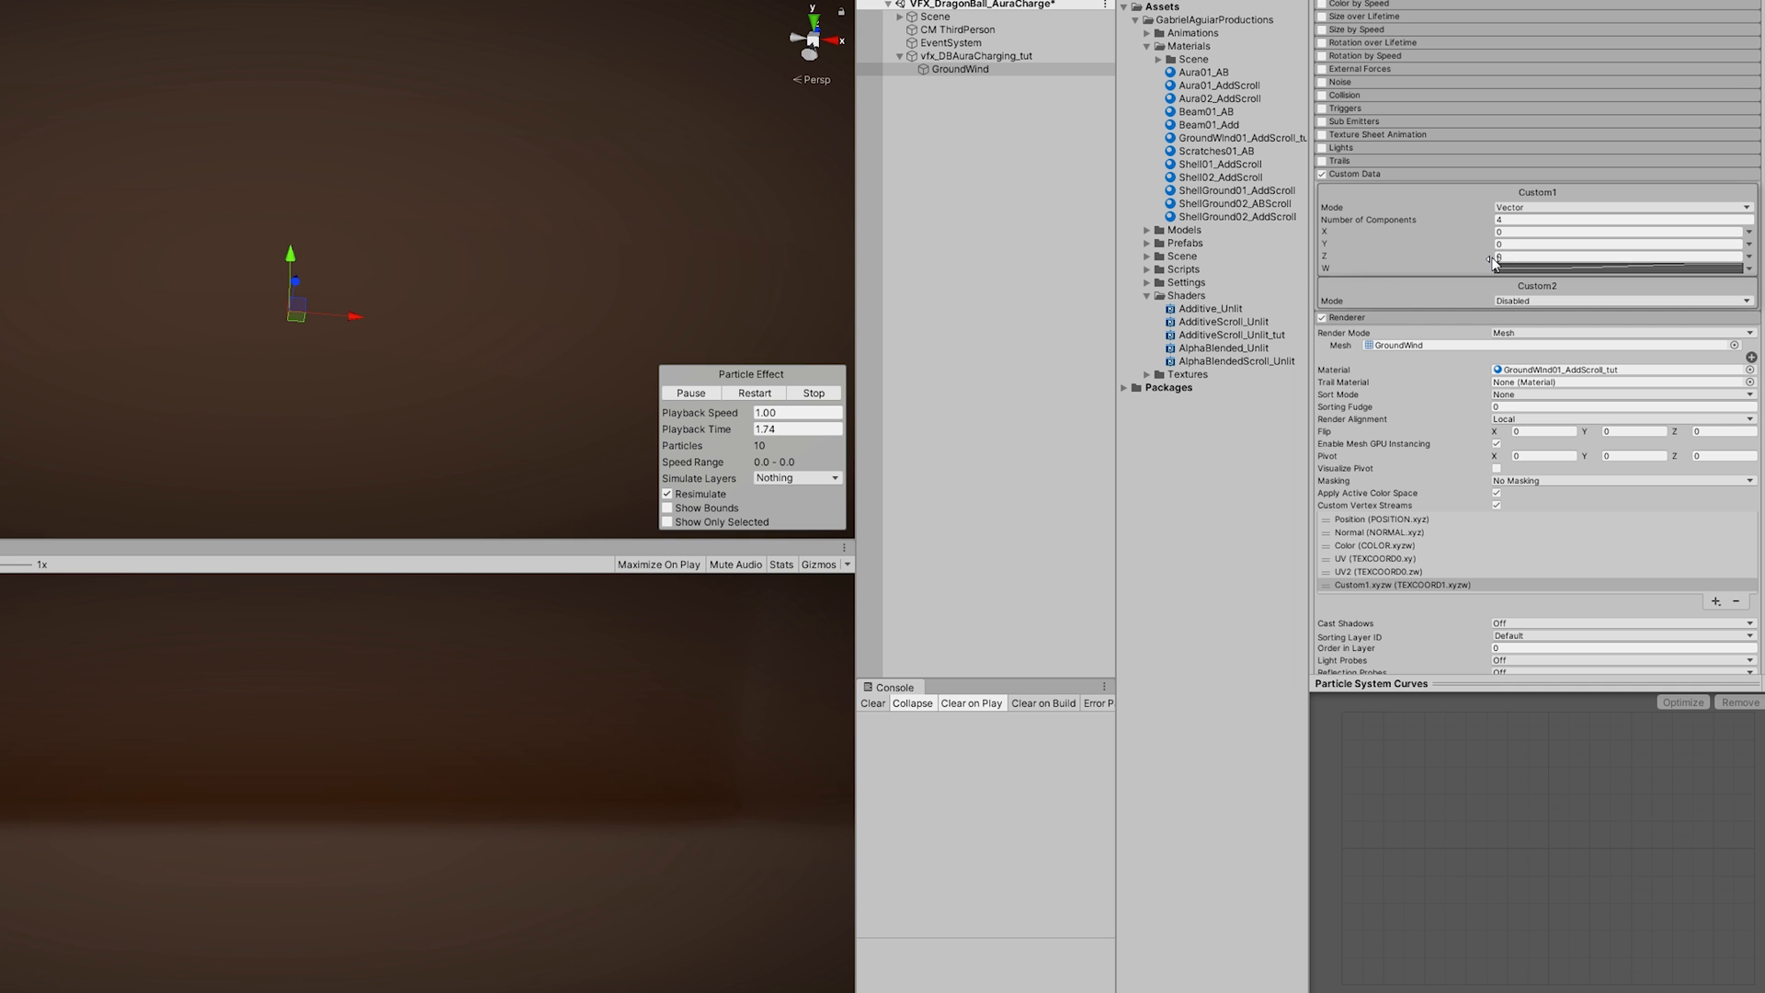
left_click_drag(1500, 264, 1513, 264)
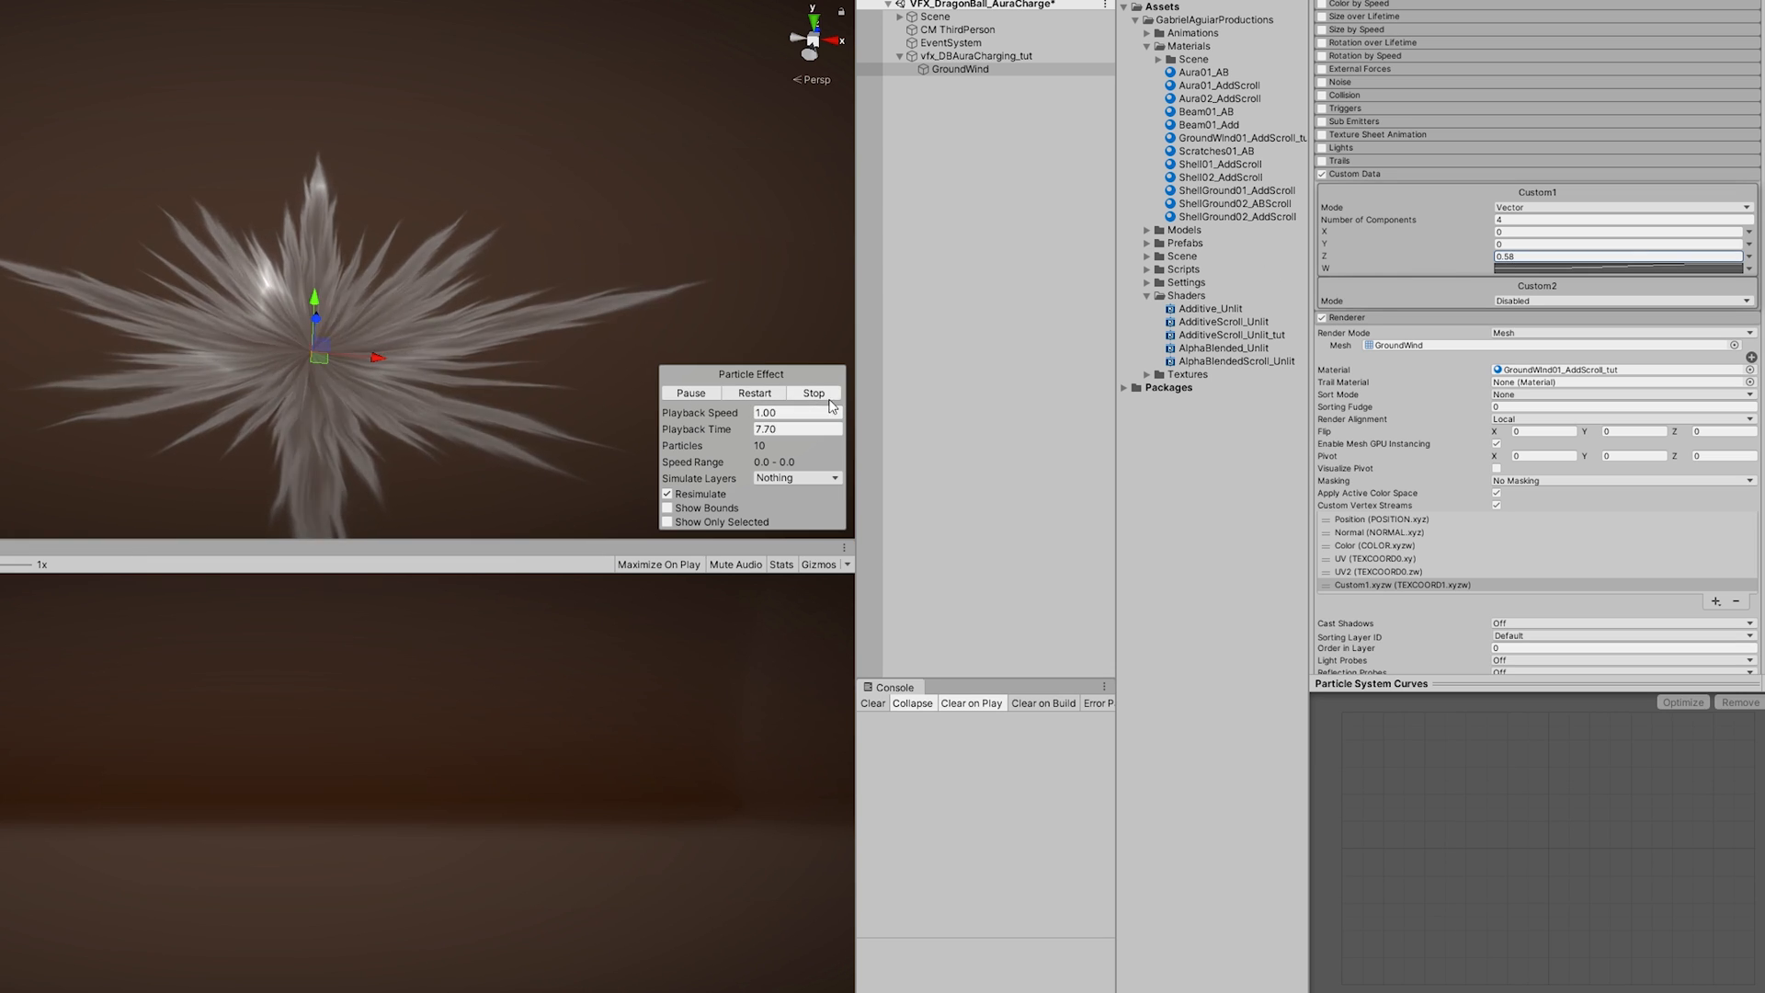
Step: Set Custom1's W component to a constant 0 and play the particle effect
scroll(1710, 230, "down", 2)
scroll(1728, 211, "up", 1)
left_click(1739, 186)
left_click(1748, 186)
left_click(1717, 203)
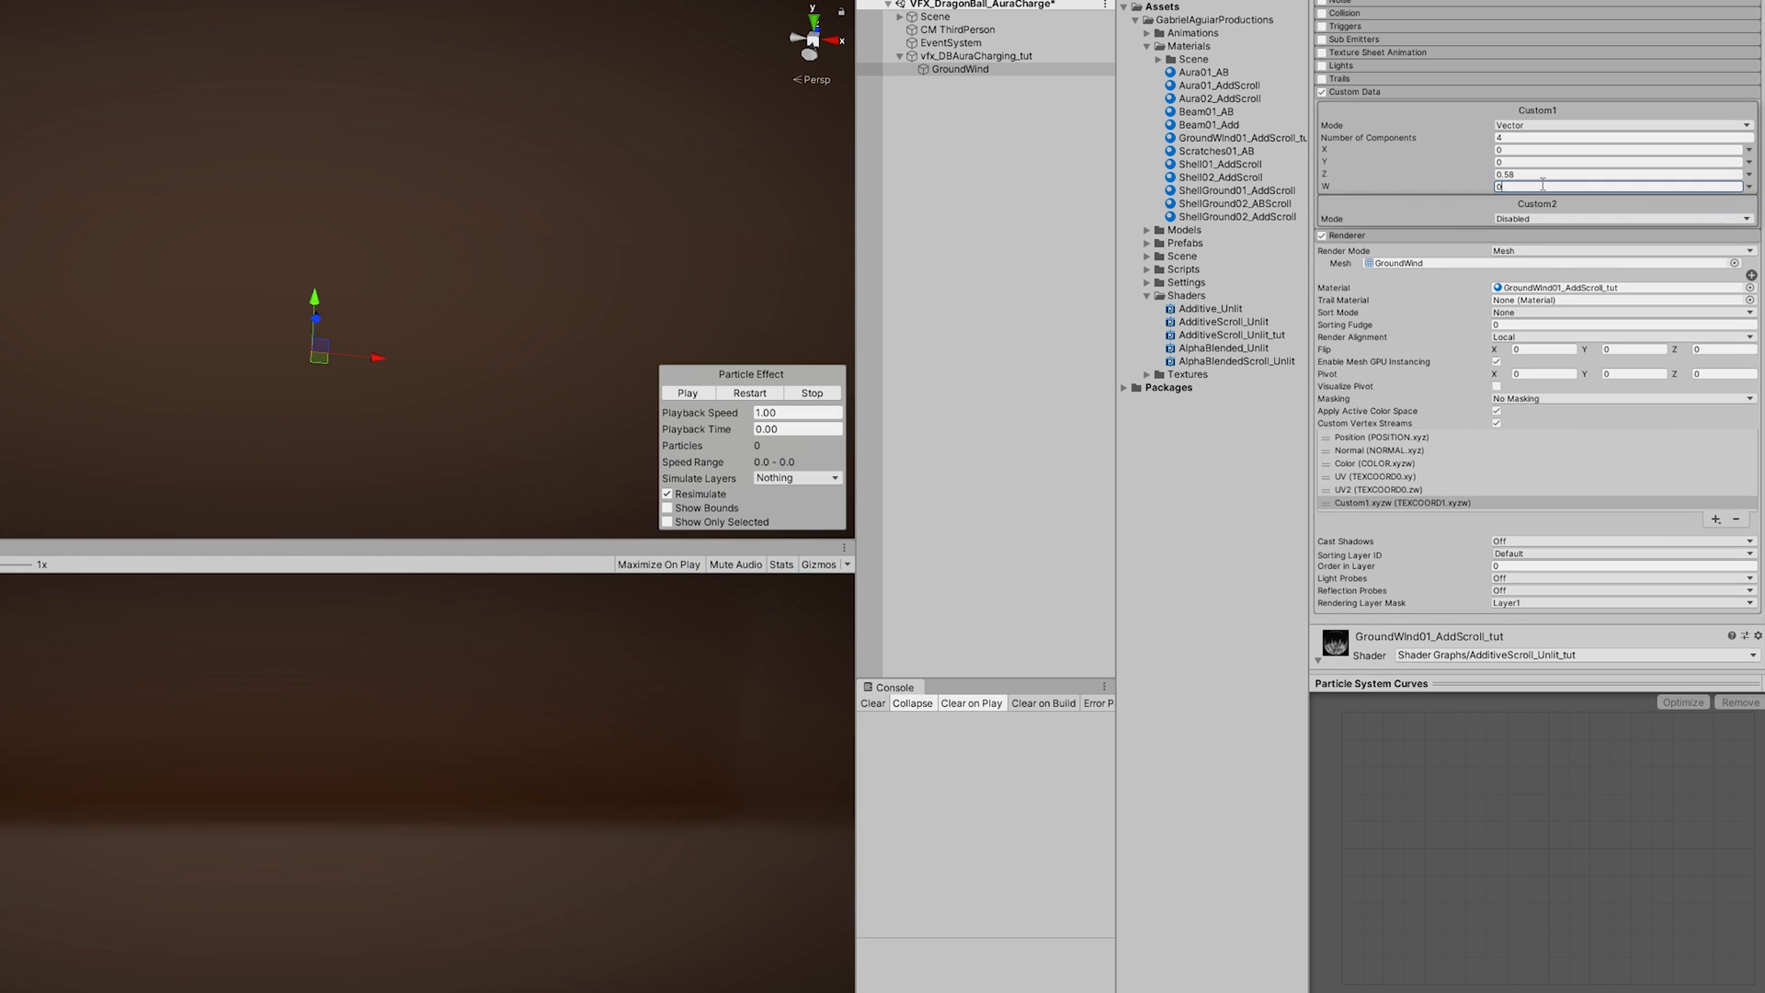
left_click(717, 390)
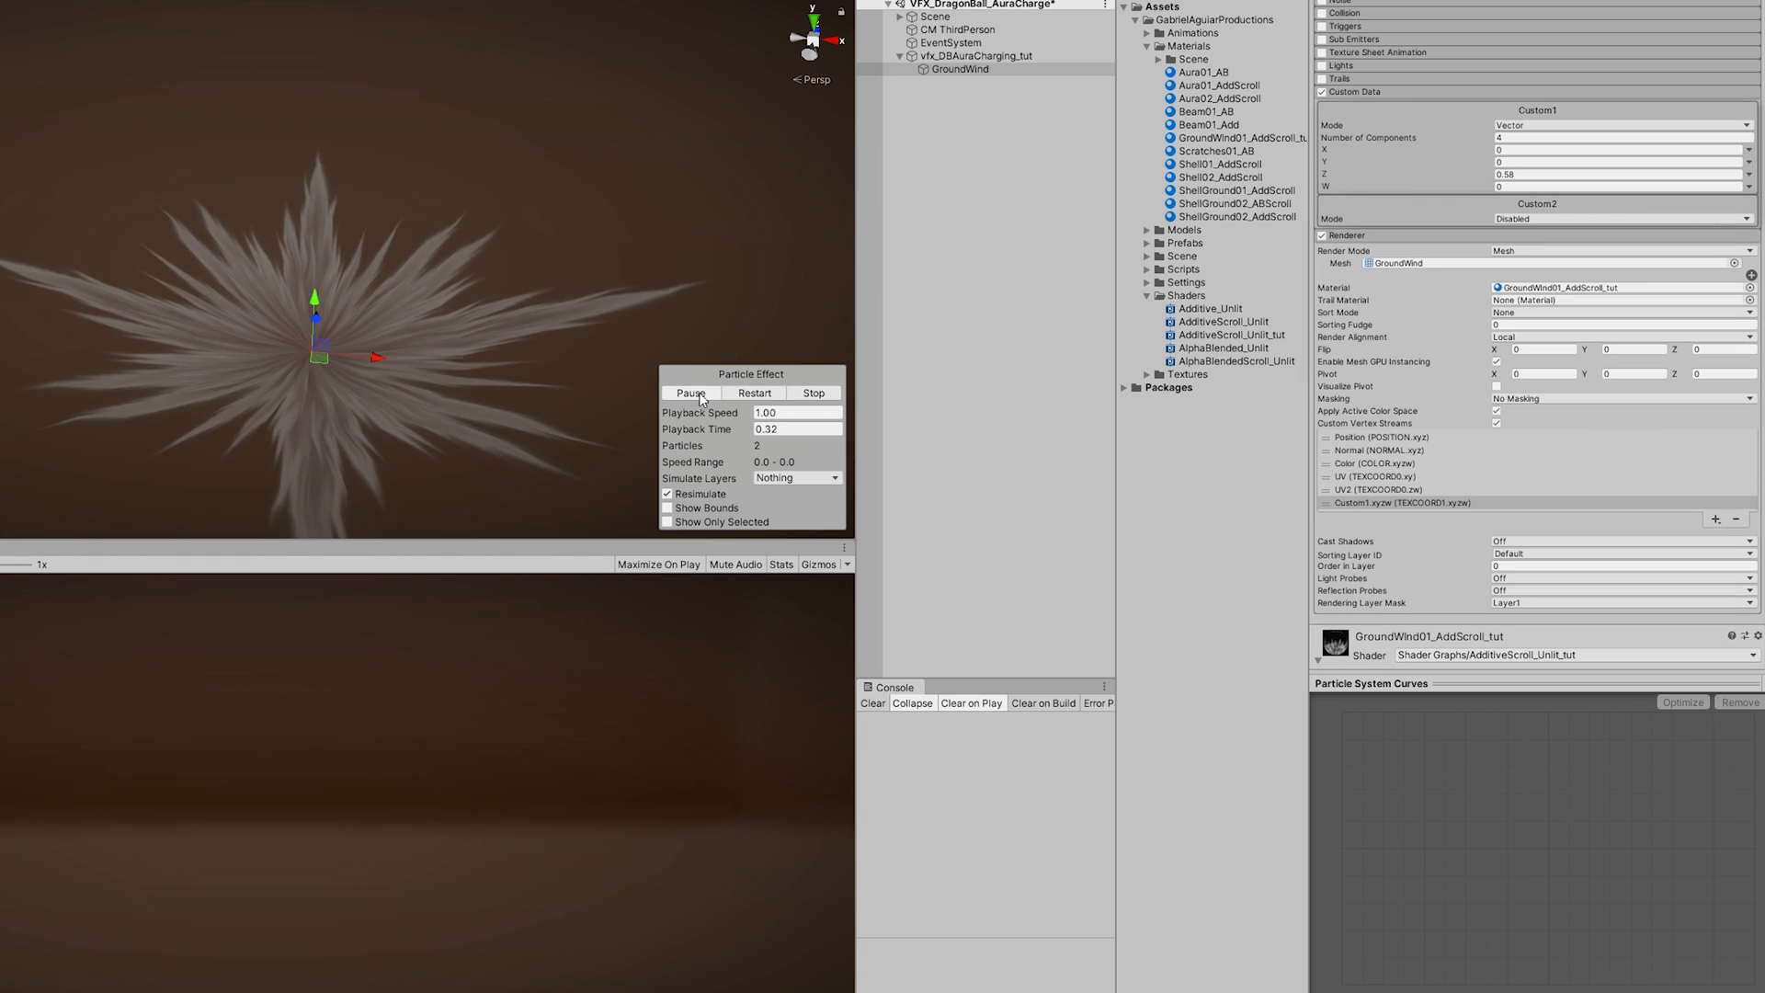
Step: Switch Custom1's Z component to a curve falling from zero to its negative limit at the end of the lifetime, and stop the preview
left_click(1749, 175)
left_click(1628, 212)
left_click_drag(1754, 850, 1755, 984)
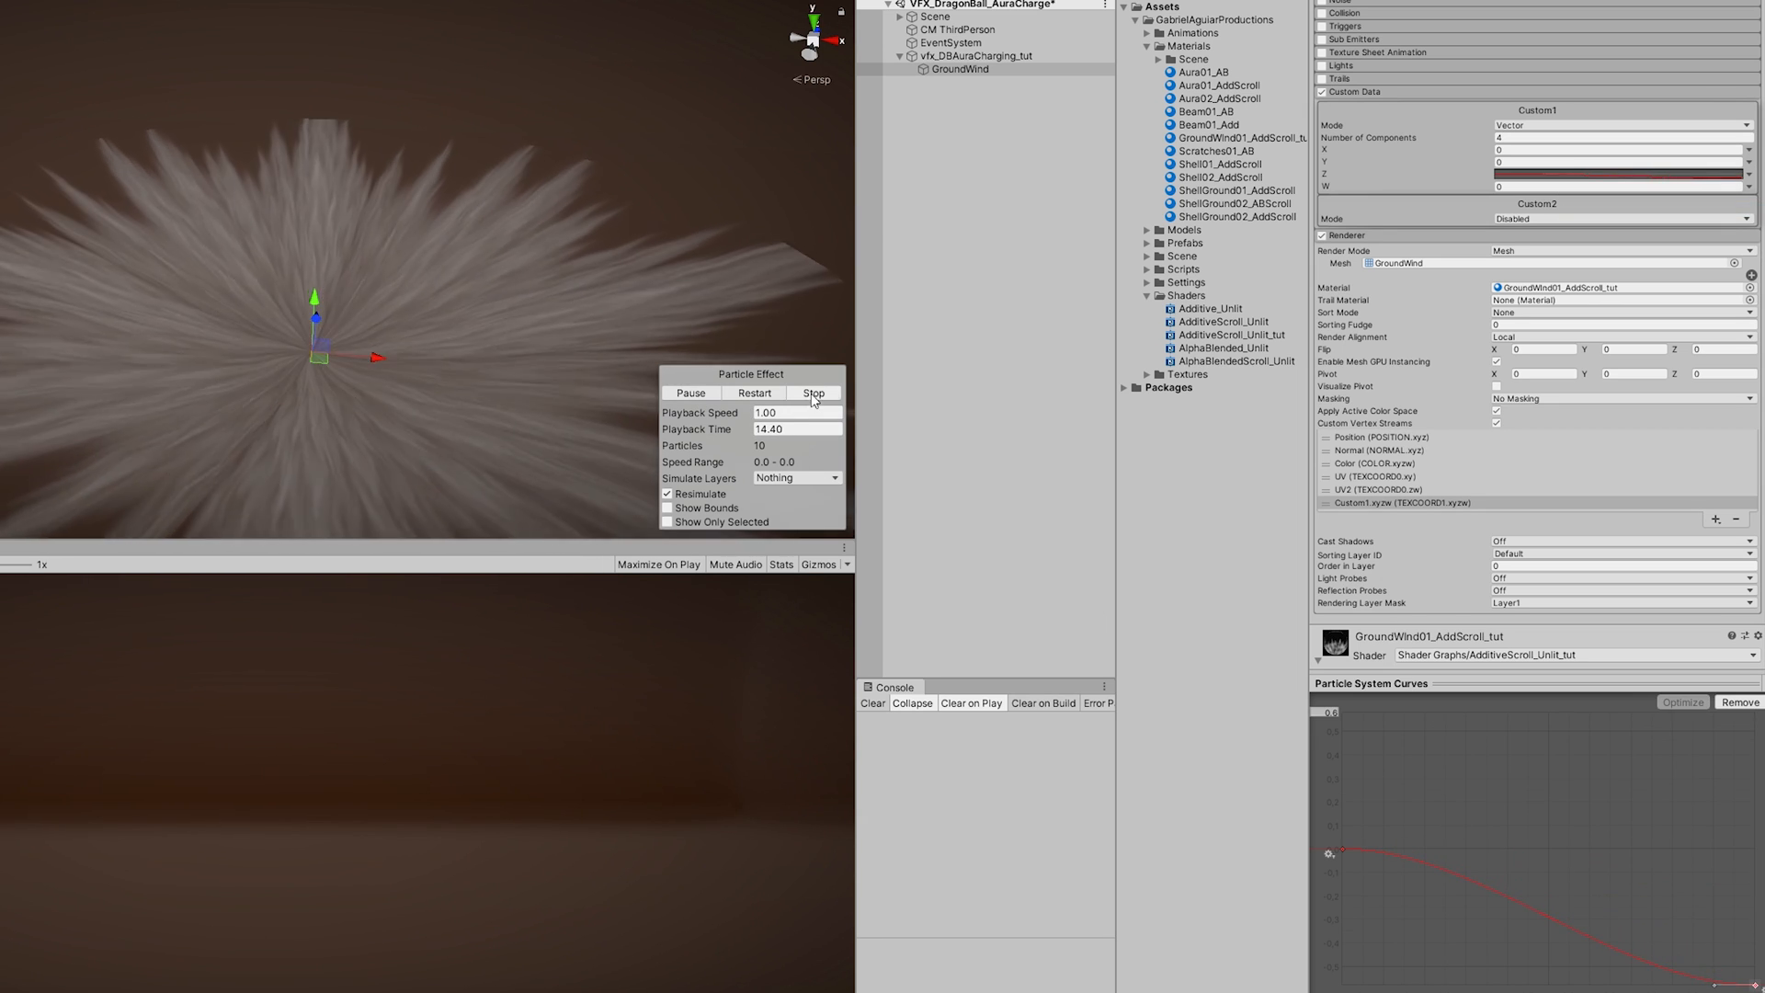
left_click(813, 395)
left_click(830, 395)
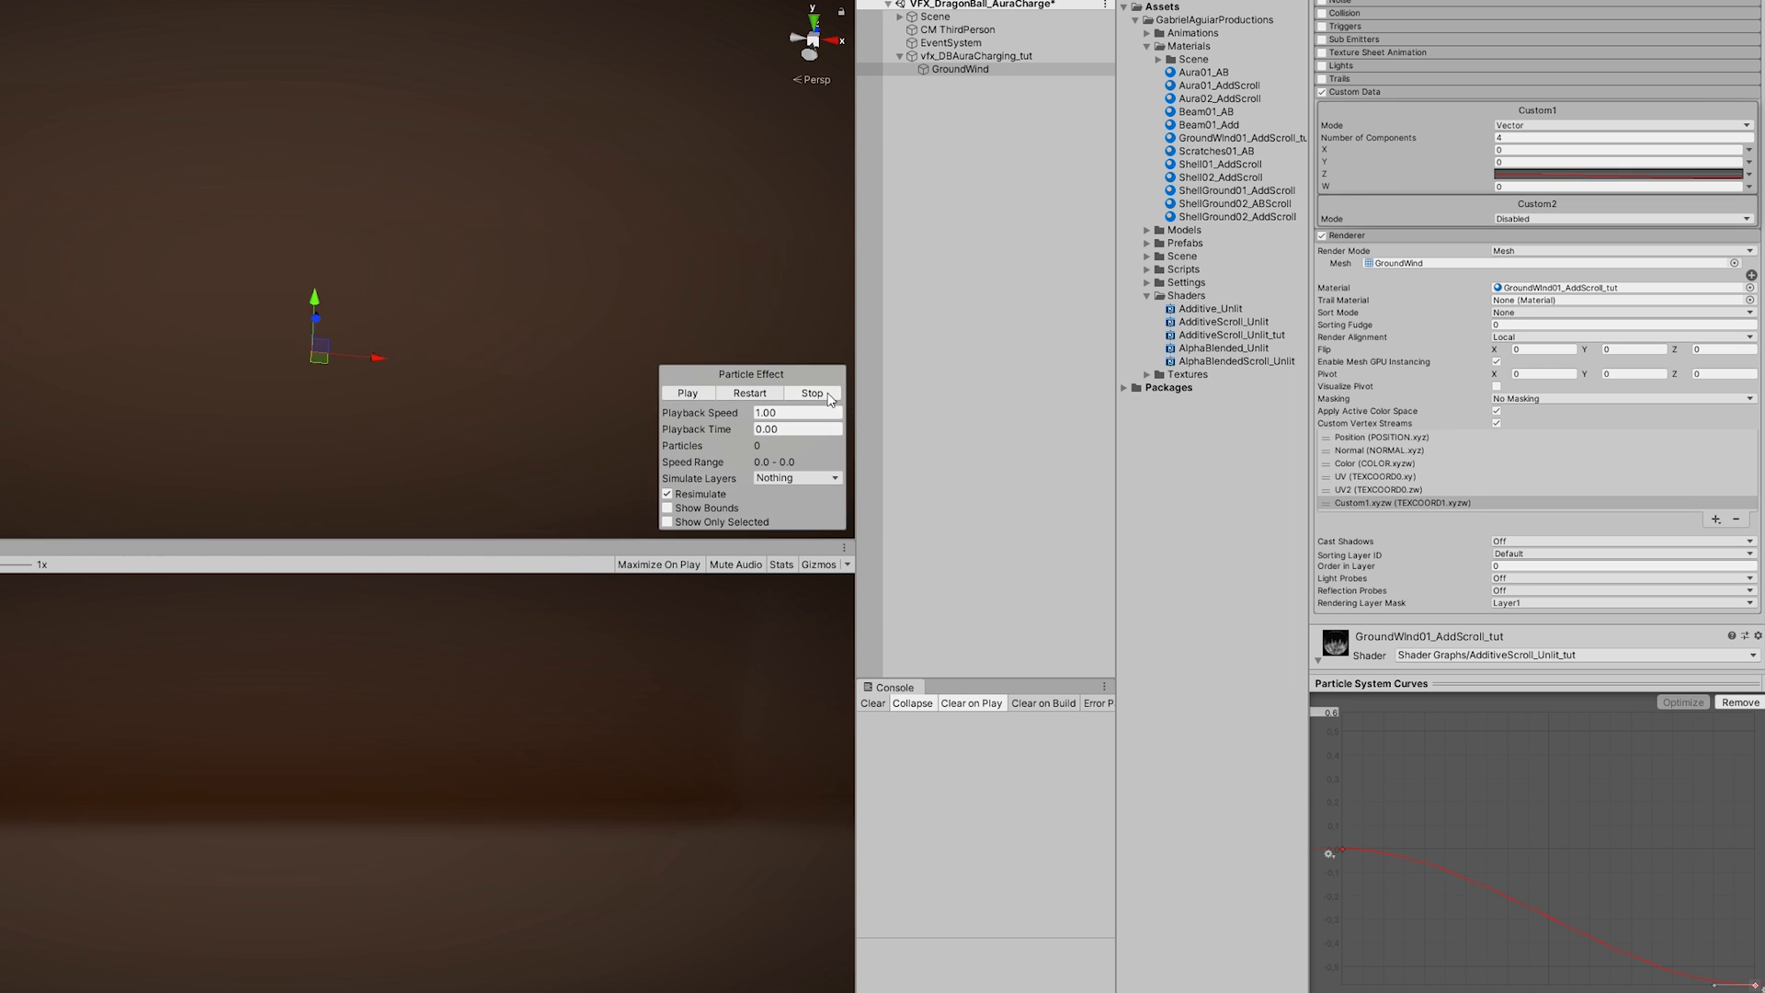
Step: Set GroundWind's Rate over Time to 0, add an emission burst with a count of 1, and play the effect
scroll(1378, 368, "up", 10)
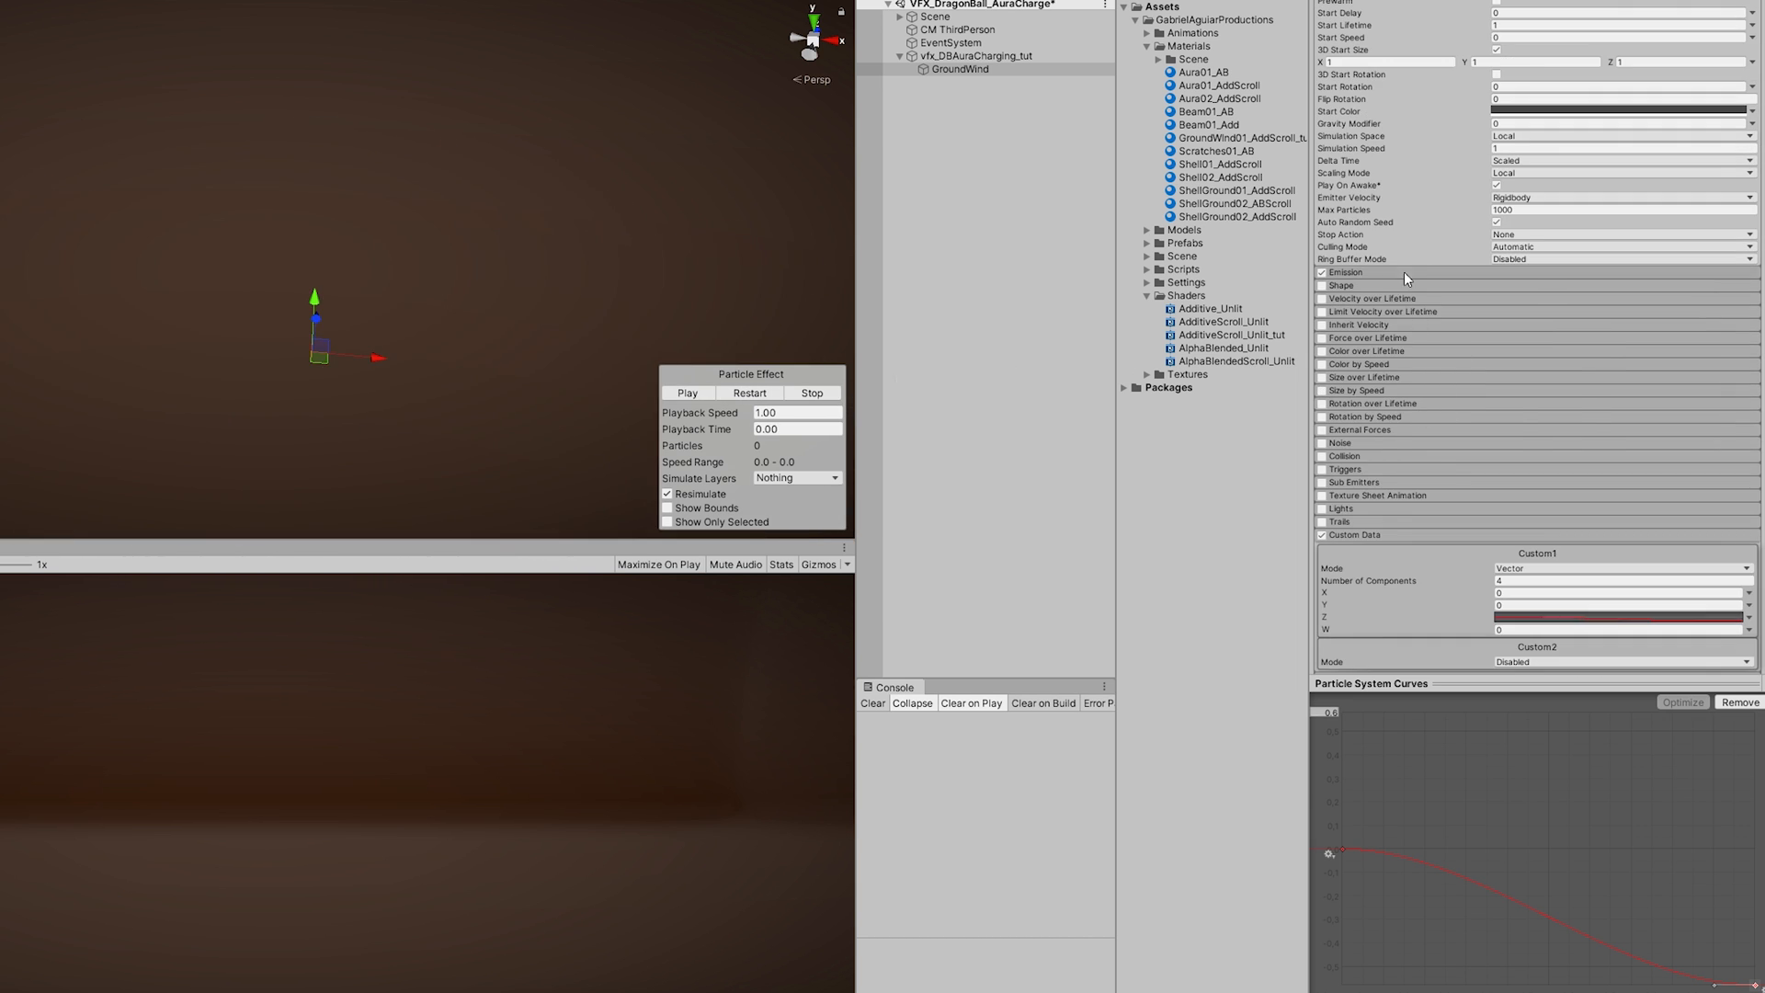
left_click(1403, 272)
left_click(1715, 367)
left_click(1437, 351)
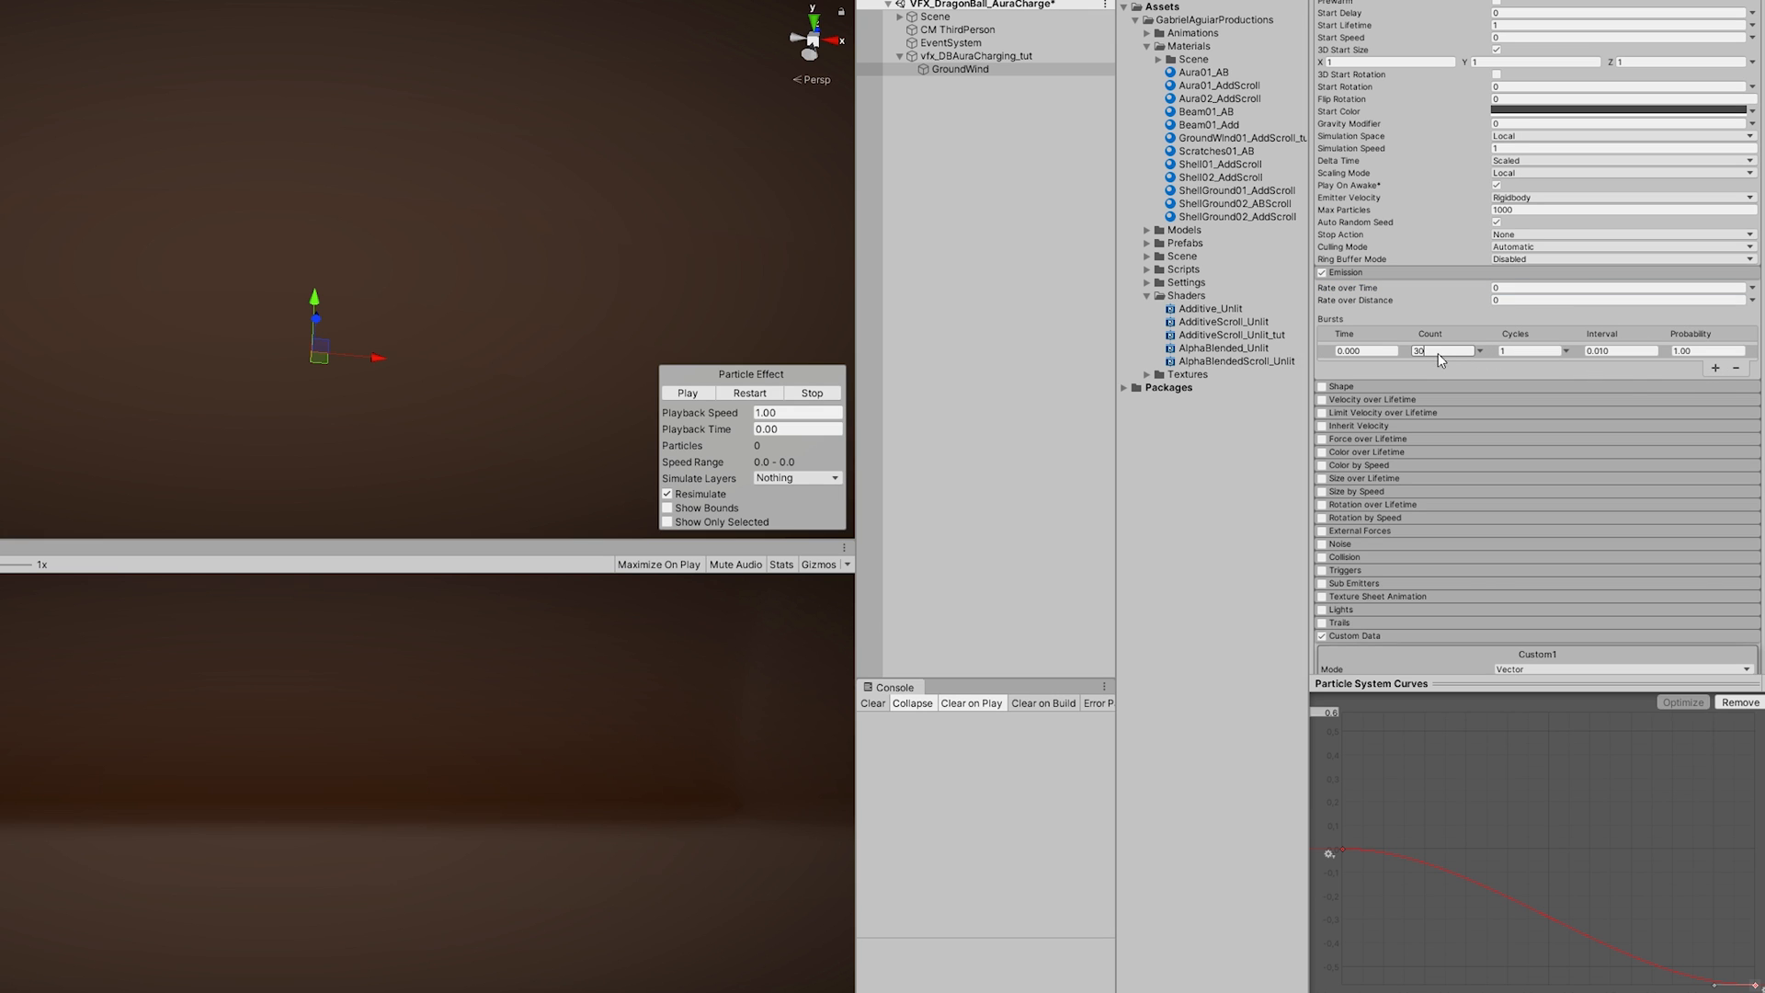
left_click(737, 393)
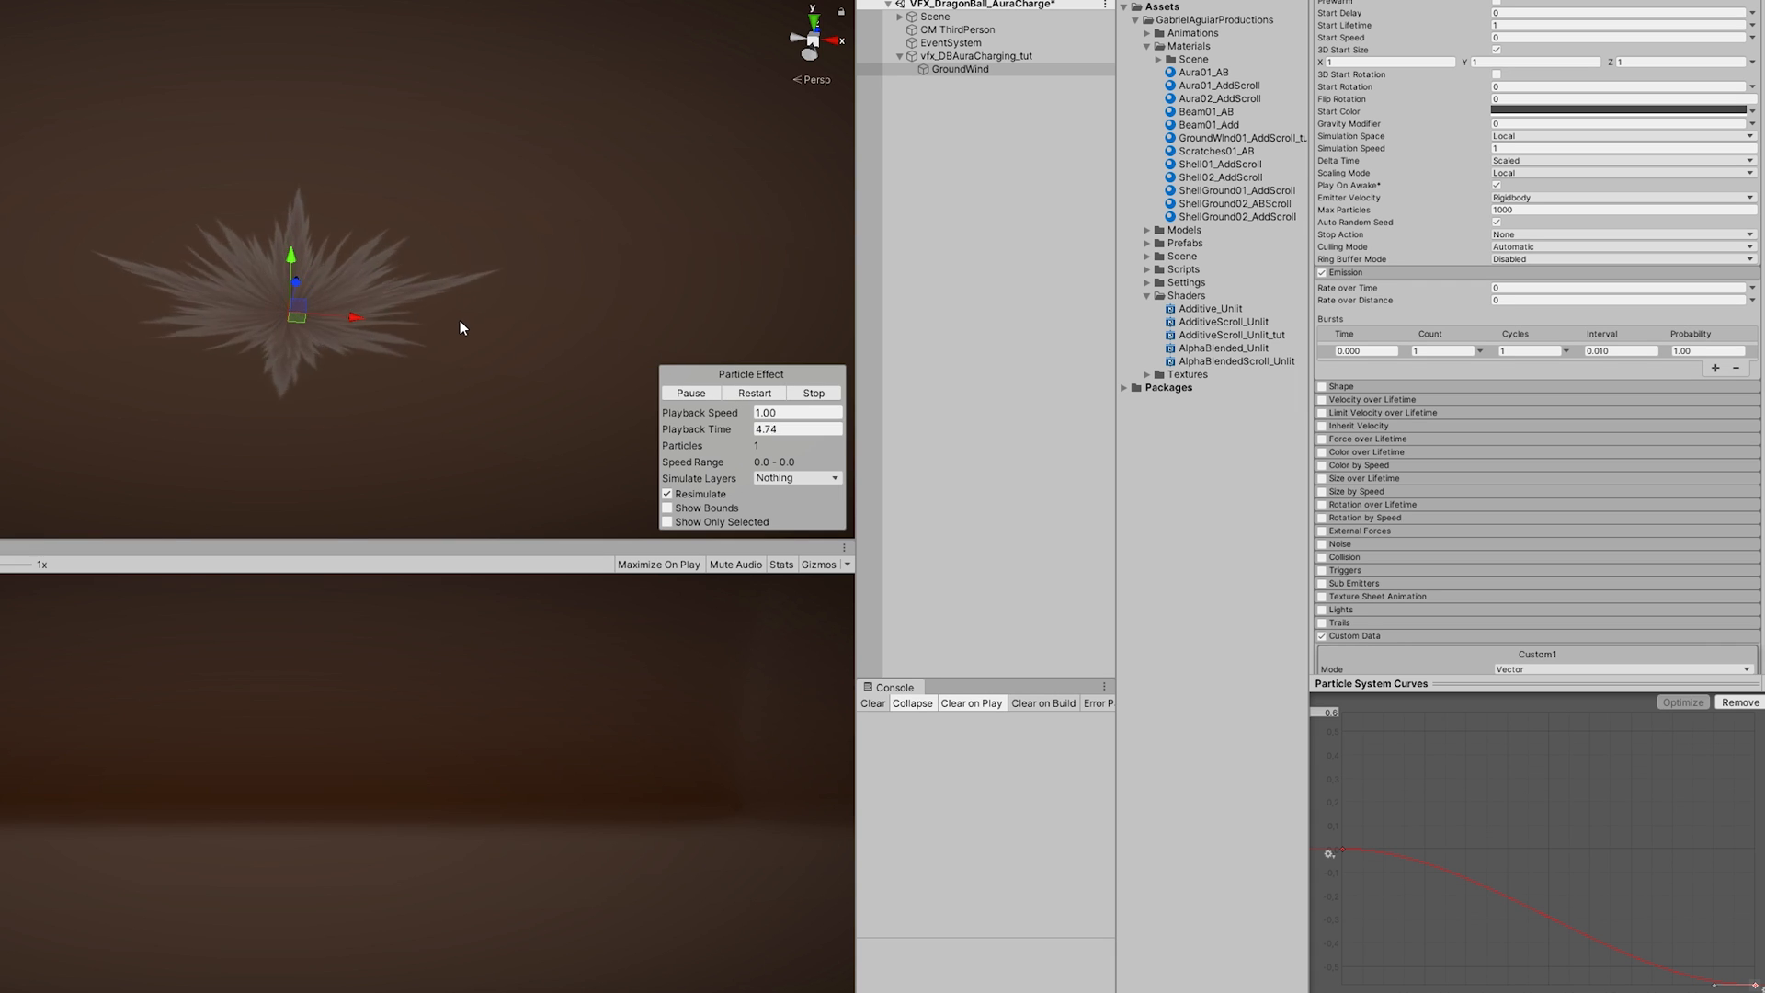
Step: Brighten GroundWind's Start Color to near white and replay the effect
left_click(1569, 111)
left_click_drag(946, 216, 935, 186)
left_click(752, 395)
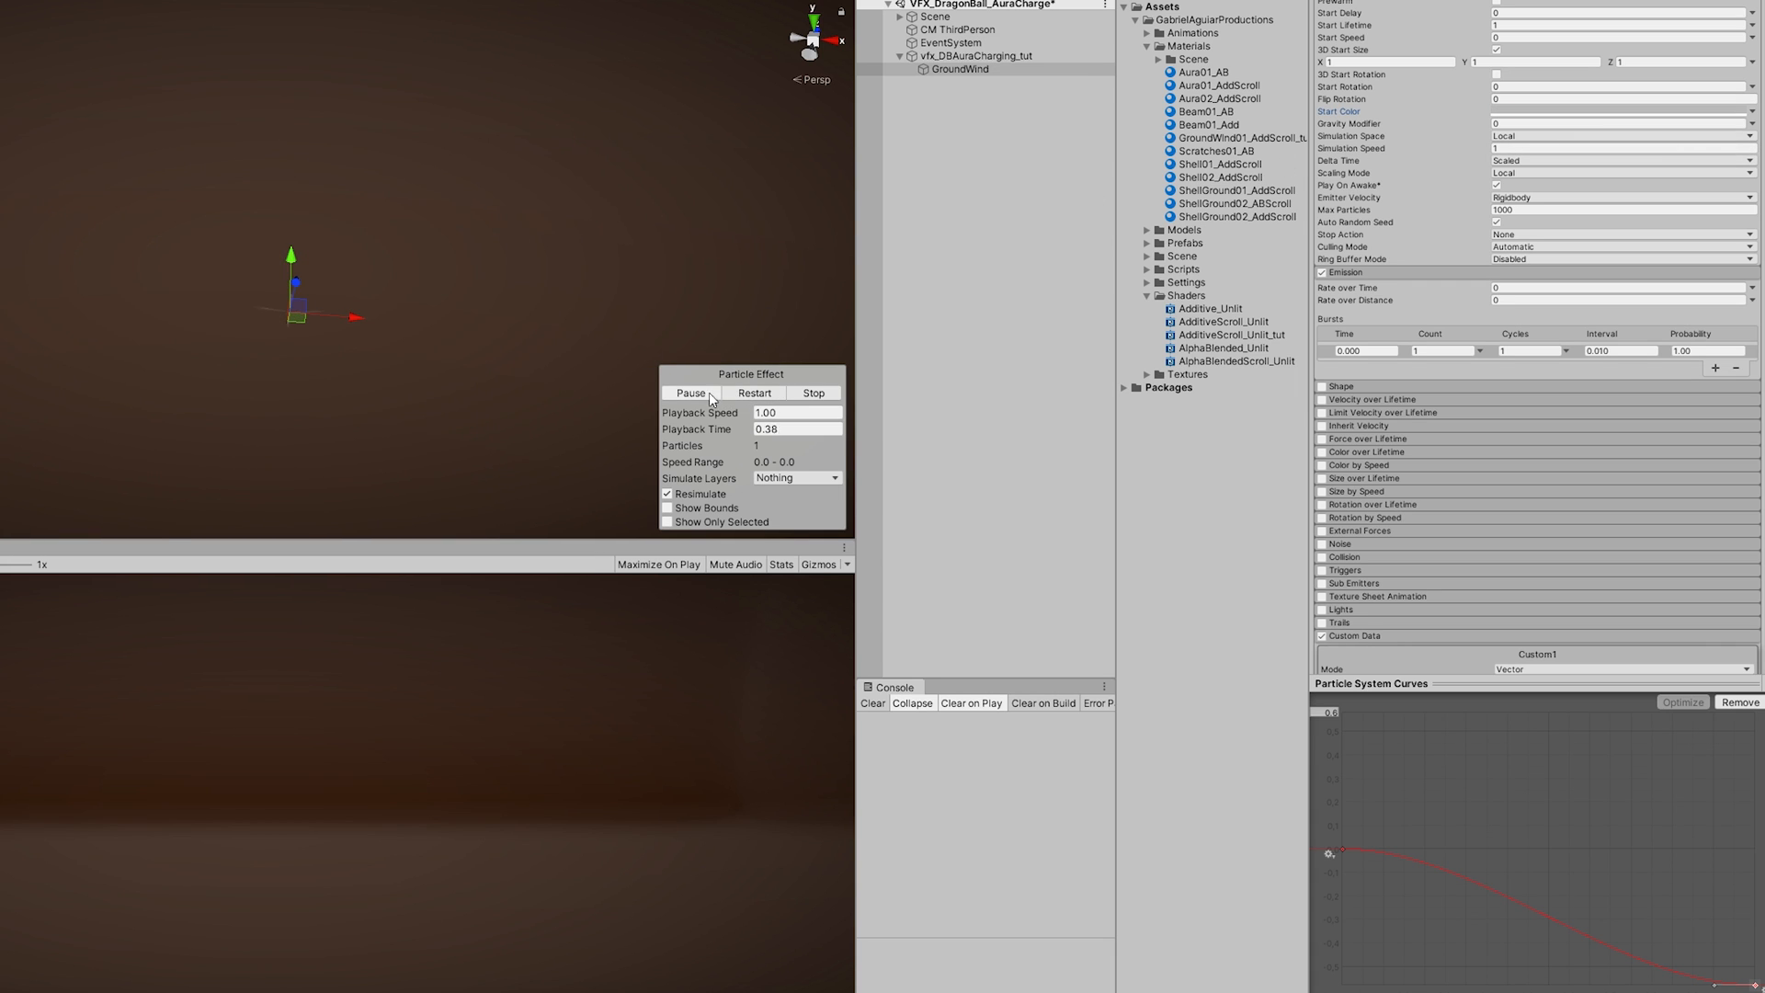
Step: Enable Color over Lifetime with a gradient that holds white until just past the midpoint and fades to black at 83.5%
scroll(1597, 446, "down", 3)
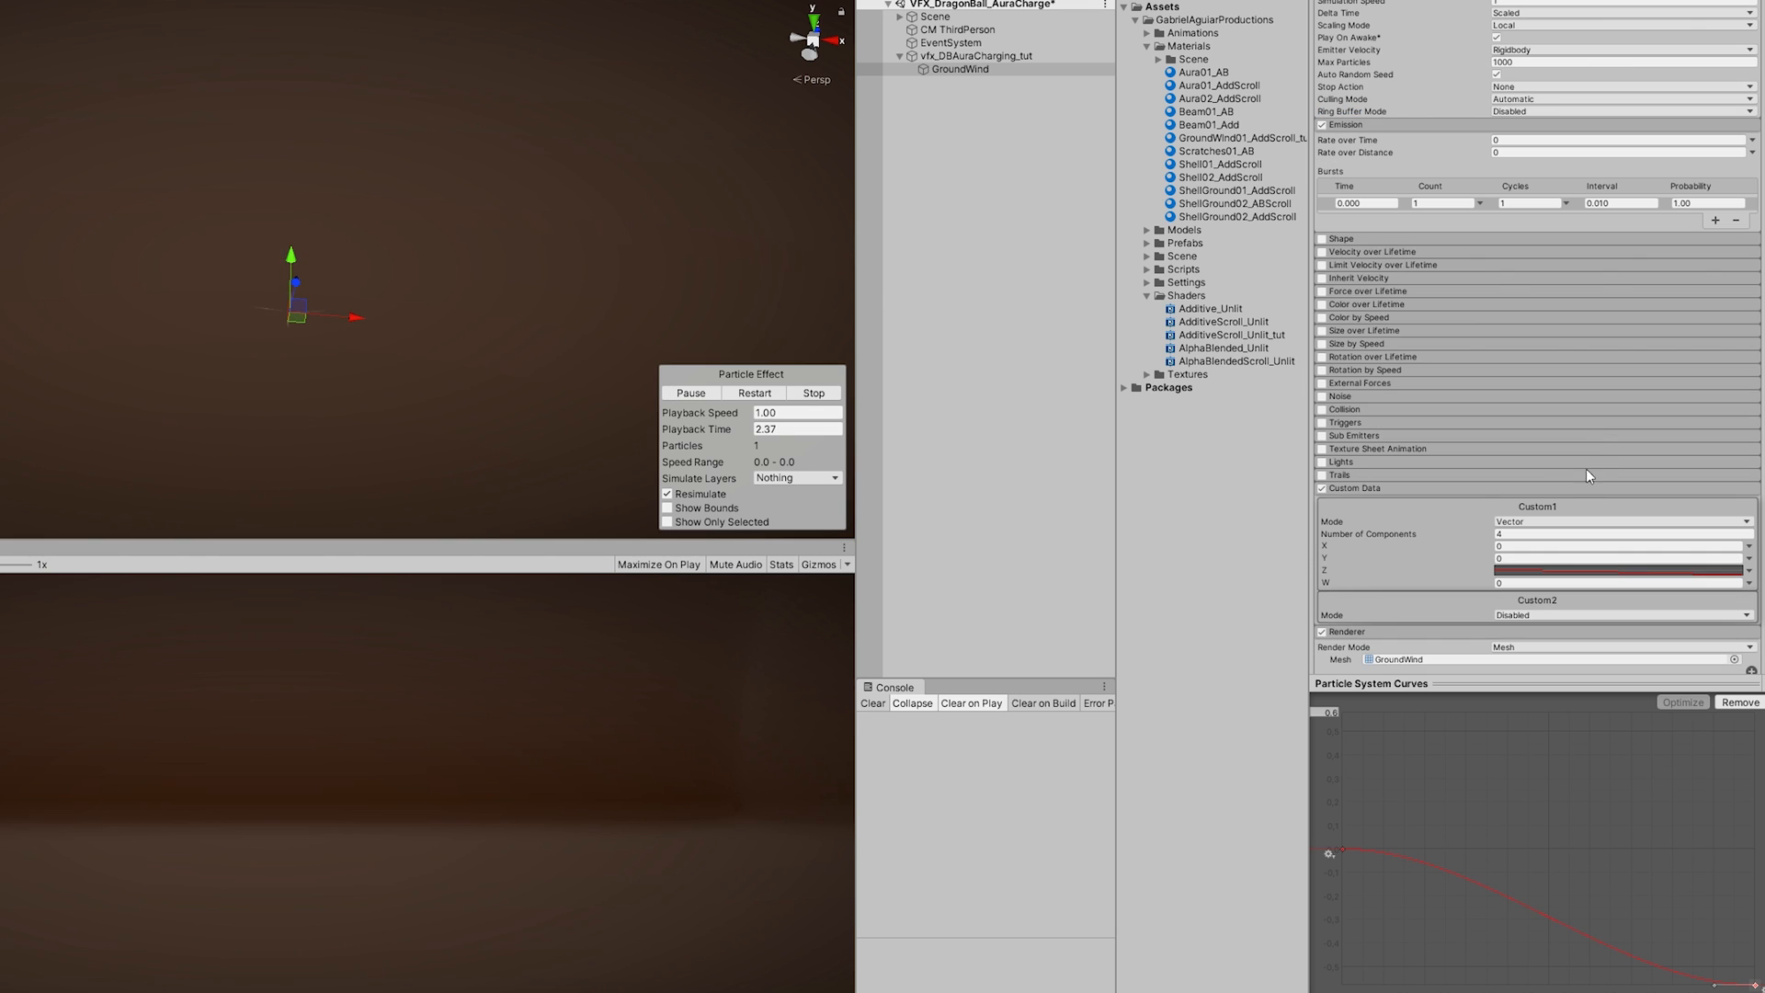
left_click(1322, 305)
left_click(1511, 319)
left_click(1251, 196)
left_click(1163, 217)
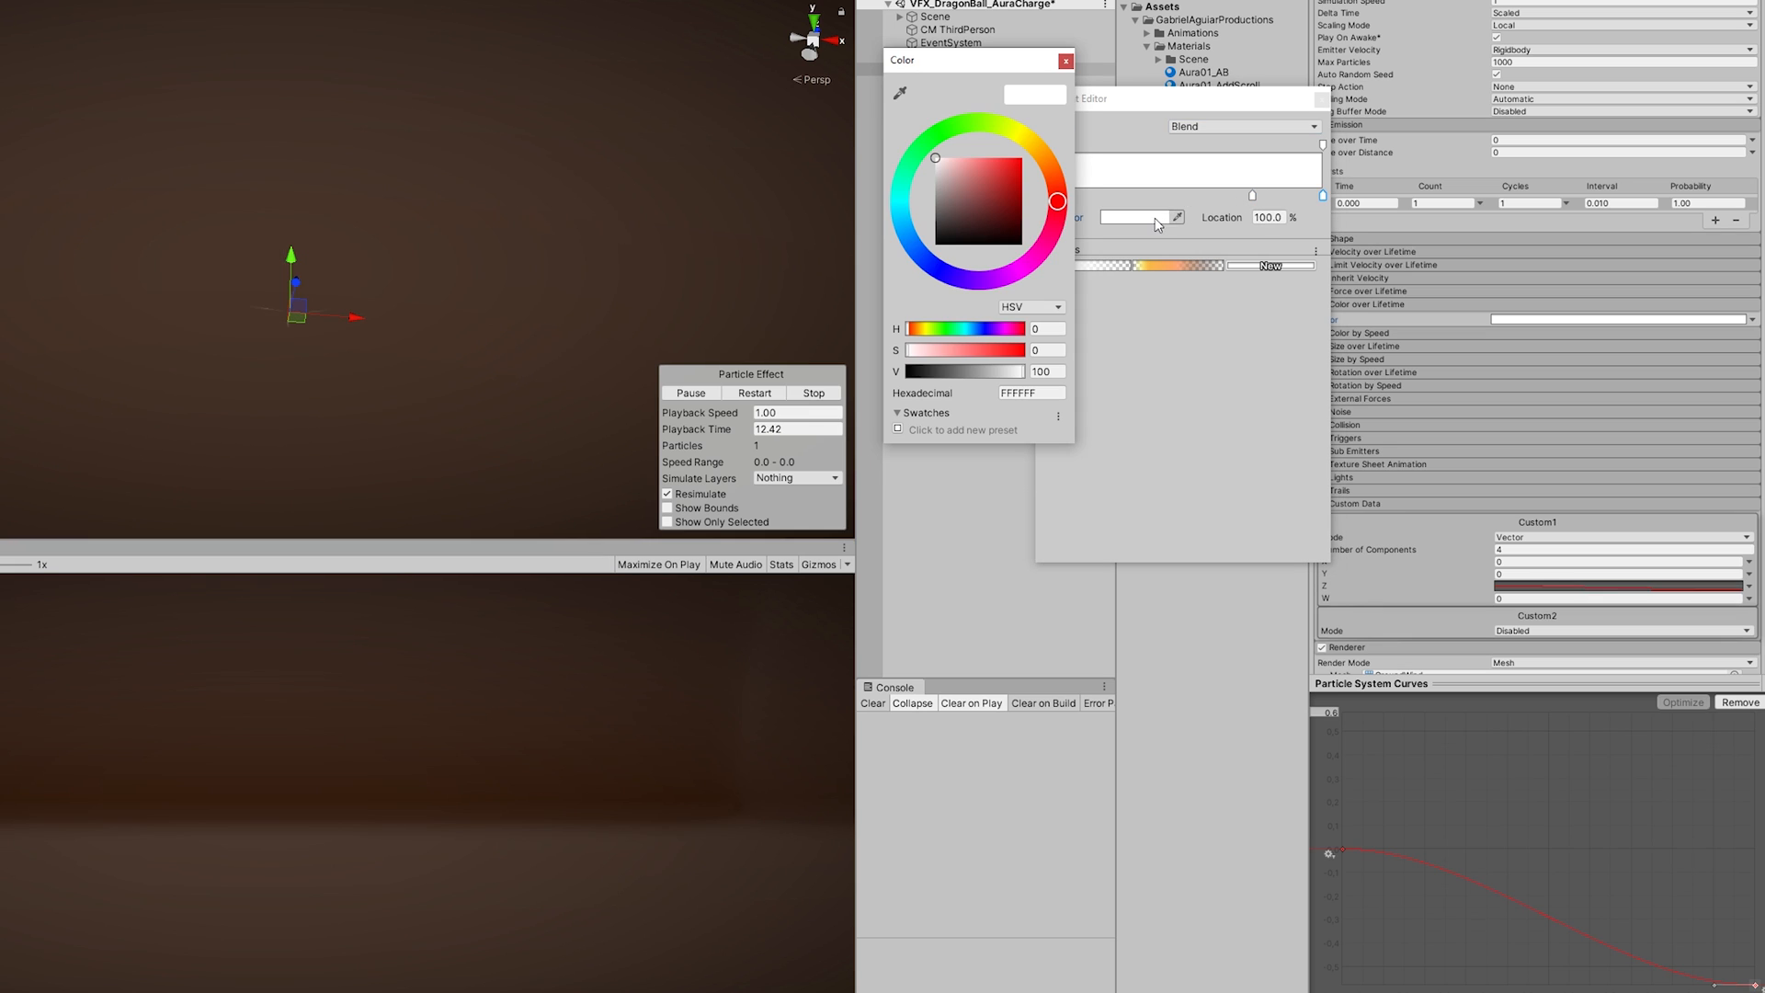
left_click_drag(997, 195, 936, 243)
left_click(1066, 61)
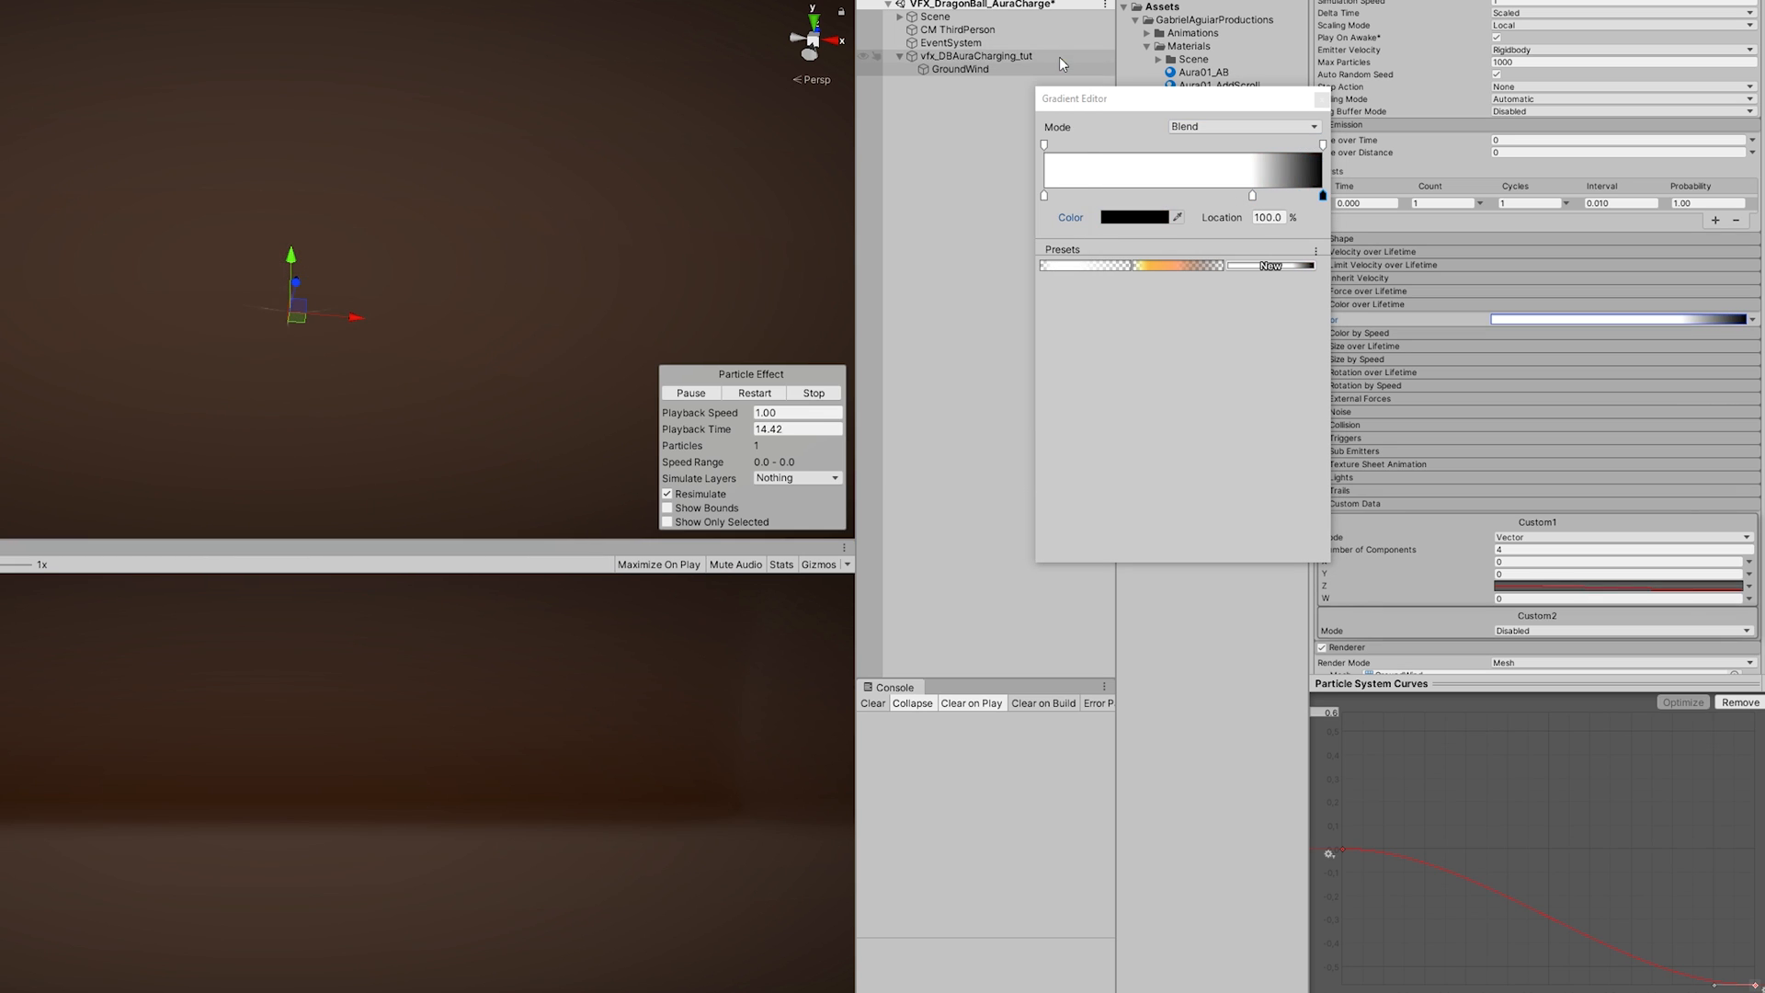
left_click_drag(1253, 195, 1192, 196)
left_click_drag(1322, 196, 1277, 196)
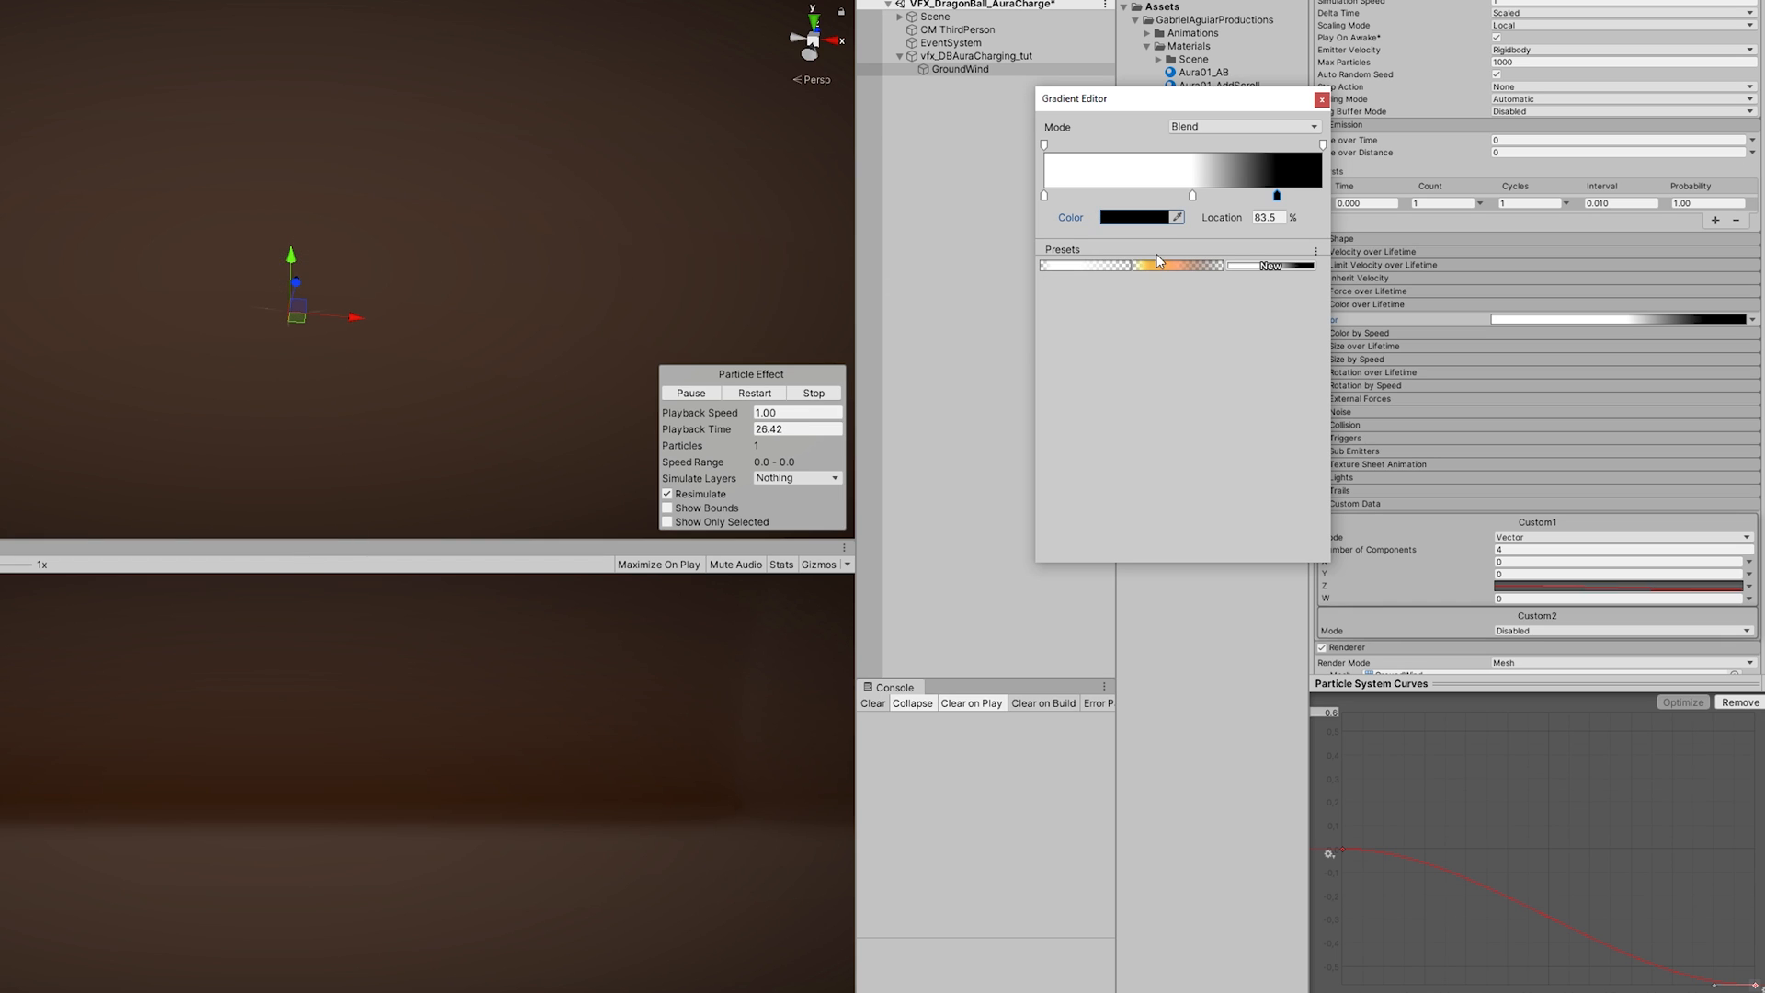
Step: Lower the starting key of Custom1's Z curve slightly below zero and switch the W component to a curve
left_click(1343, 848)
left_click_drag(1343, 847, 1299, 859)
scroll(1450, 406, "down", 3)
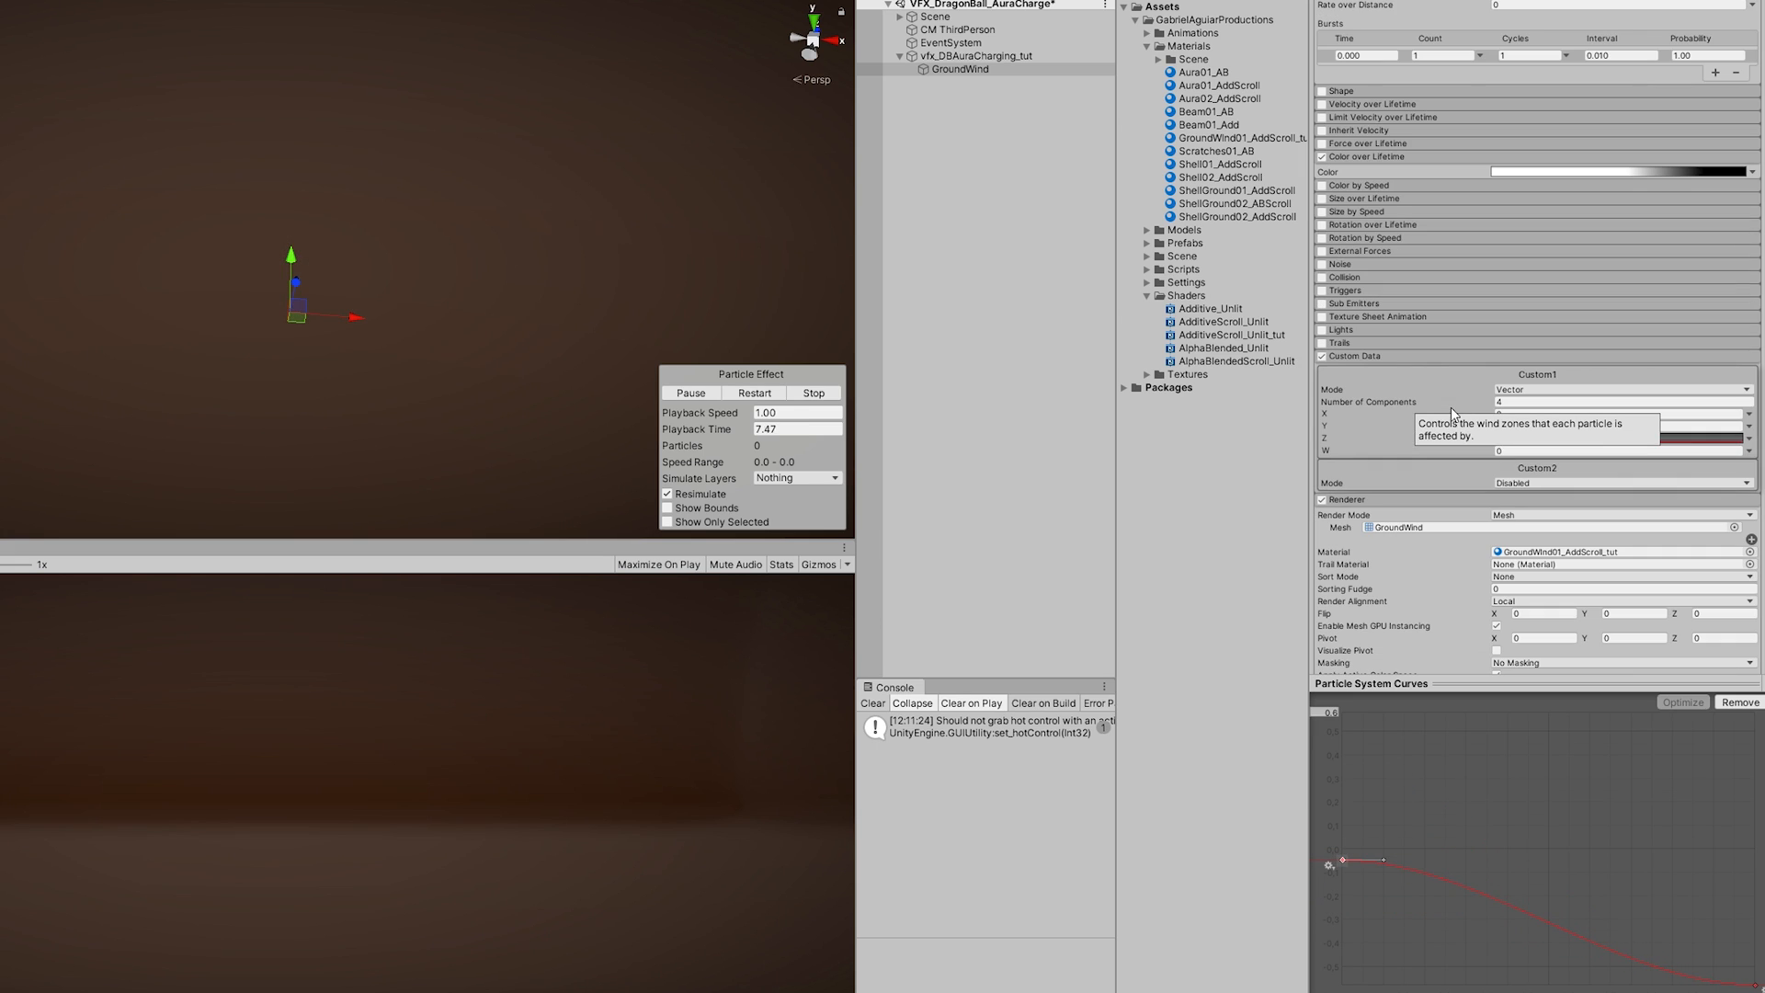
left_click(1749, 451)
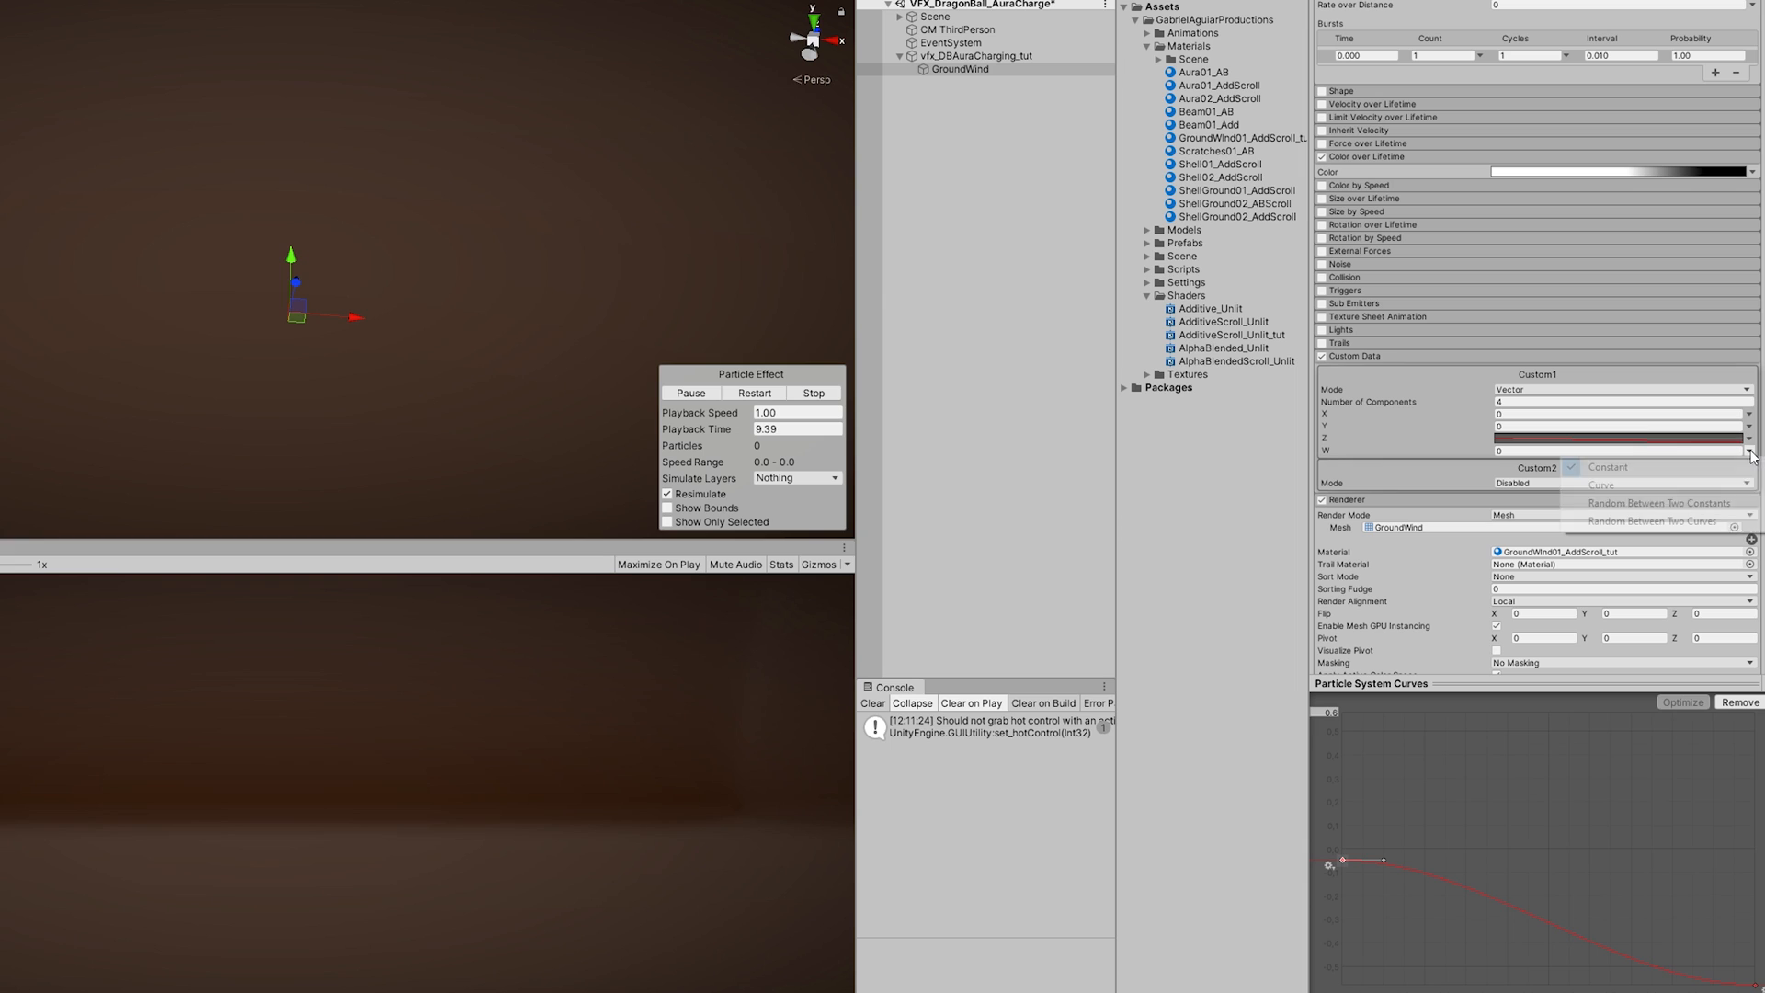
left_click(1618, 482)
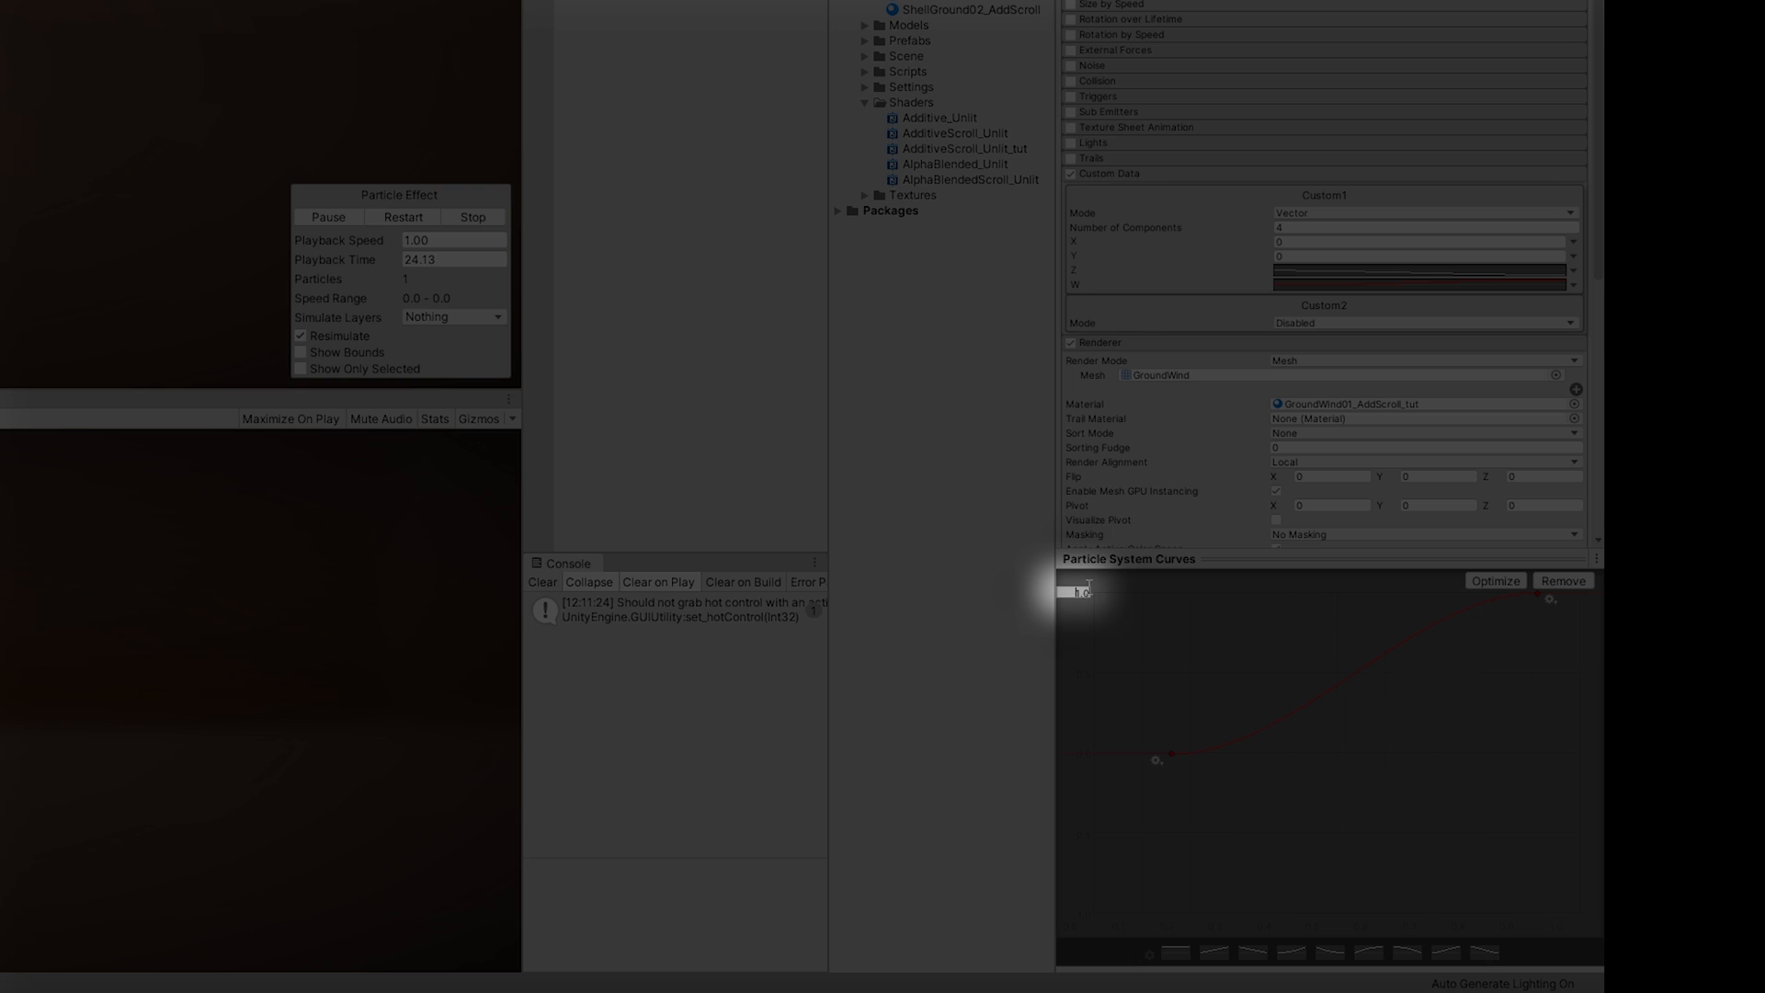
Step: Set the upper limit of Custom1's W curve to 5 in the particle system curves
type("2")
key("Return")
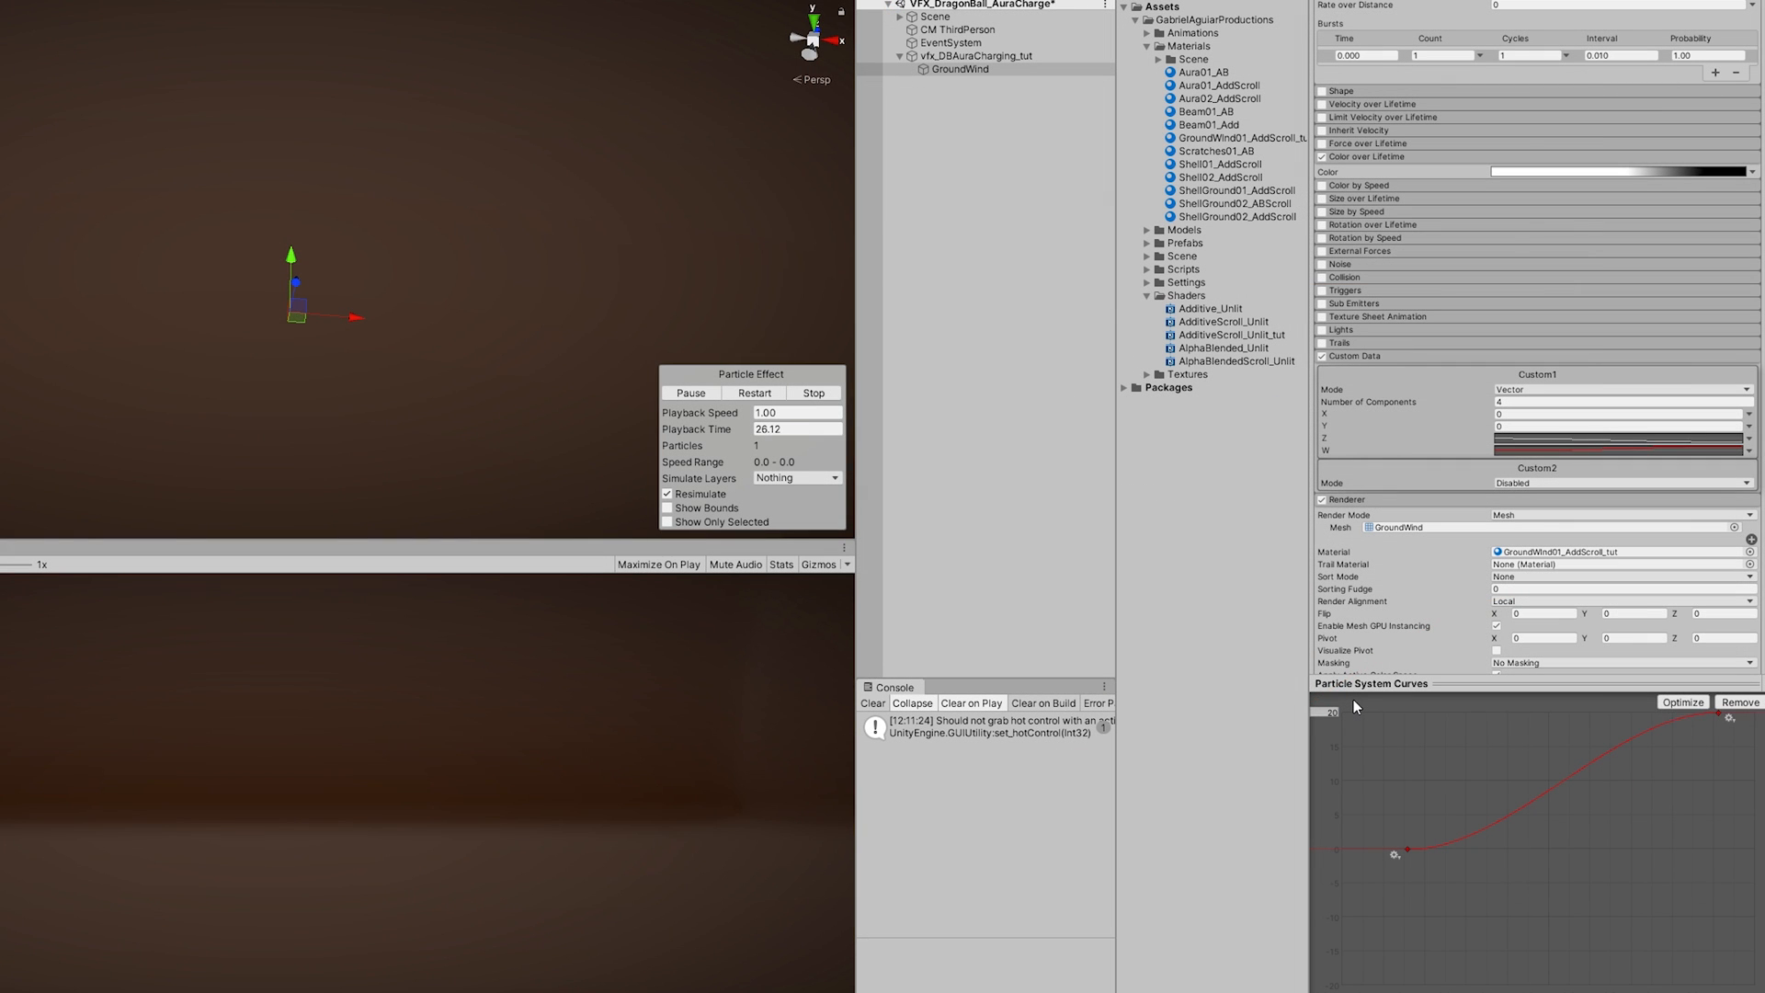
type("5")
key("Return")
key("Return")
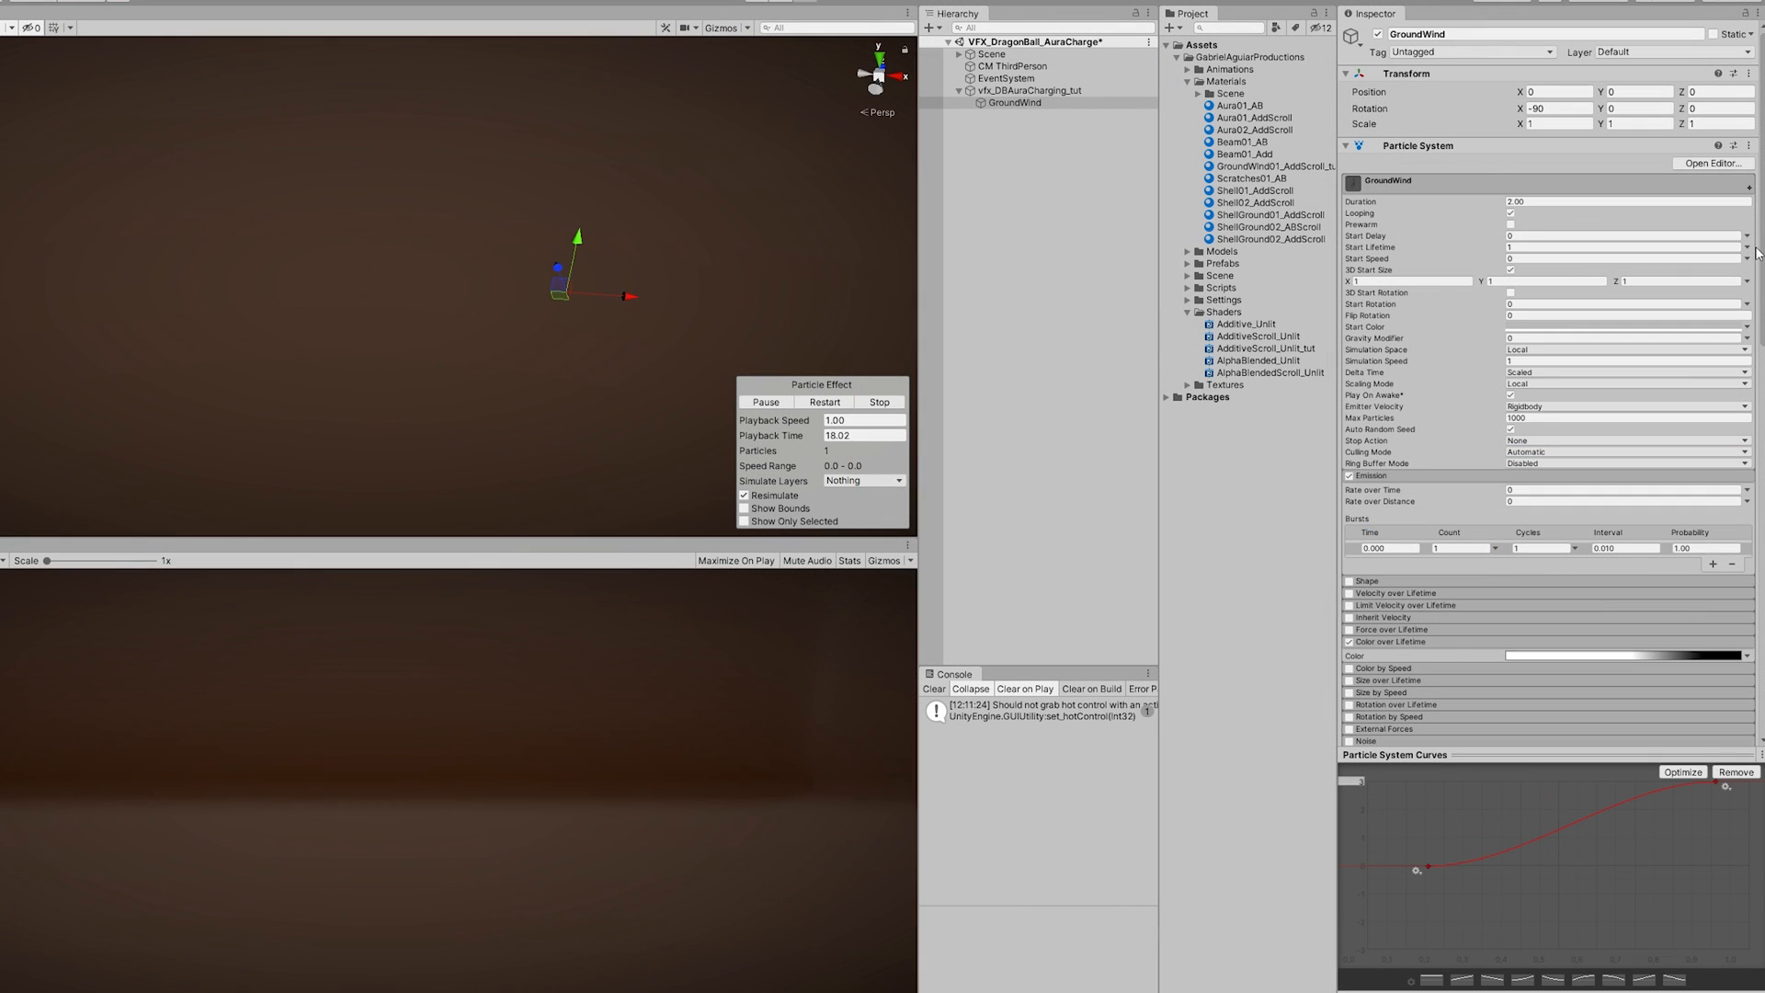
Step: Randomize GroundWind's Start Lifetime between the two constants 0.3 and 0.4
left_click(1746, 247)
left_click(1627, 281)
left_click(1573, 247)
type("5")
left_click(1674, 246)
type("0.4")
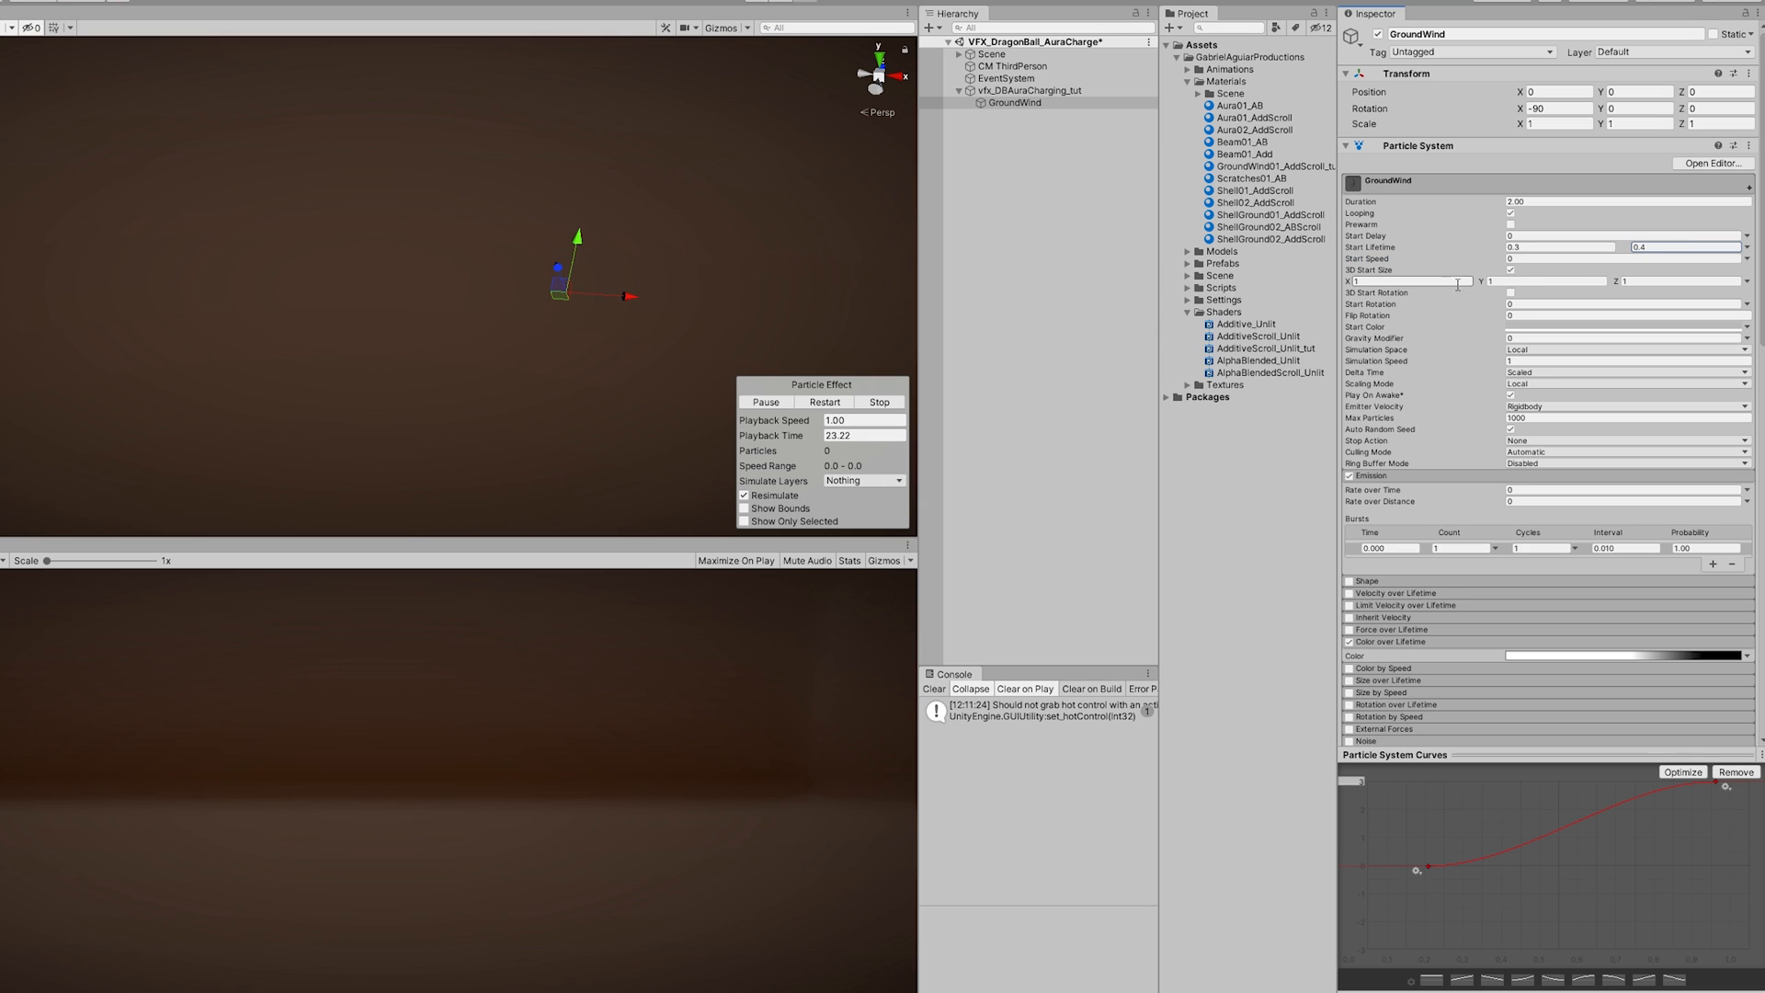
Step: Randomize 3D Start Size between 3.5, 3.5, 2 and 2.5, 2.5, 1, and Start Rotation between 360 and -360
left_click(1747, 281)
left_click(1627, 316)
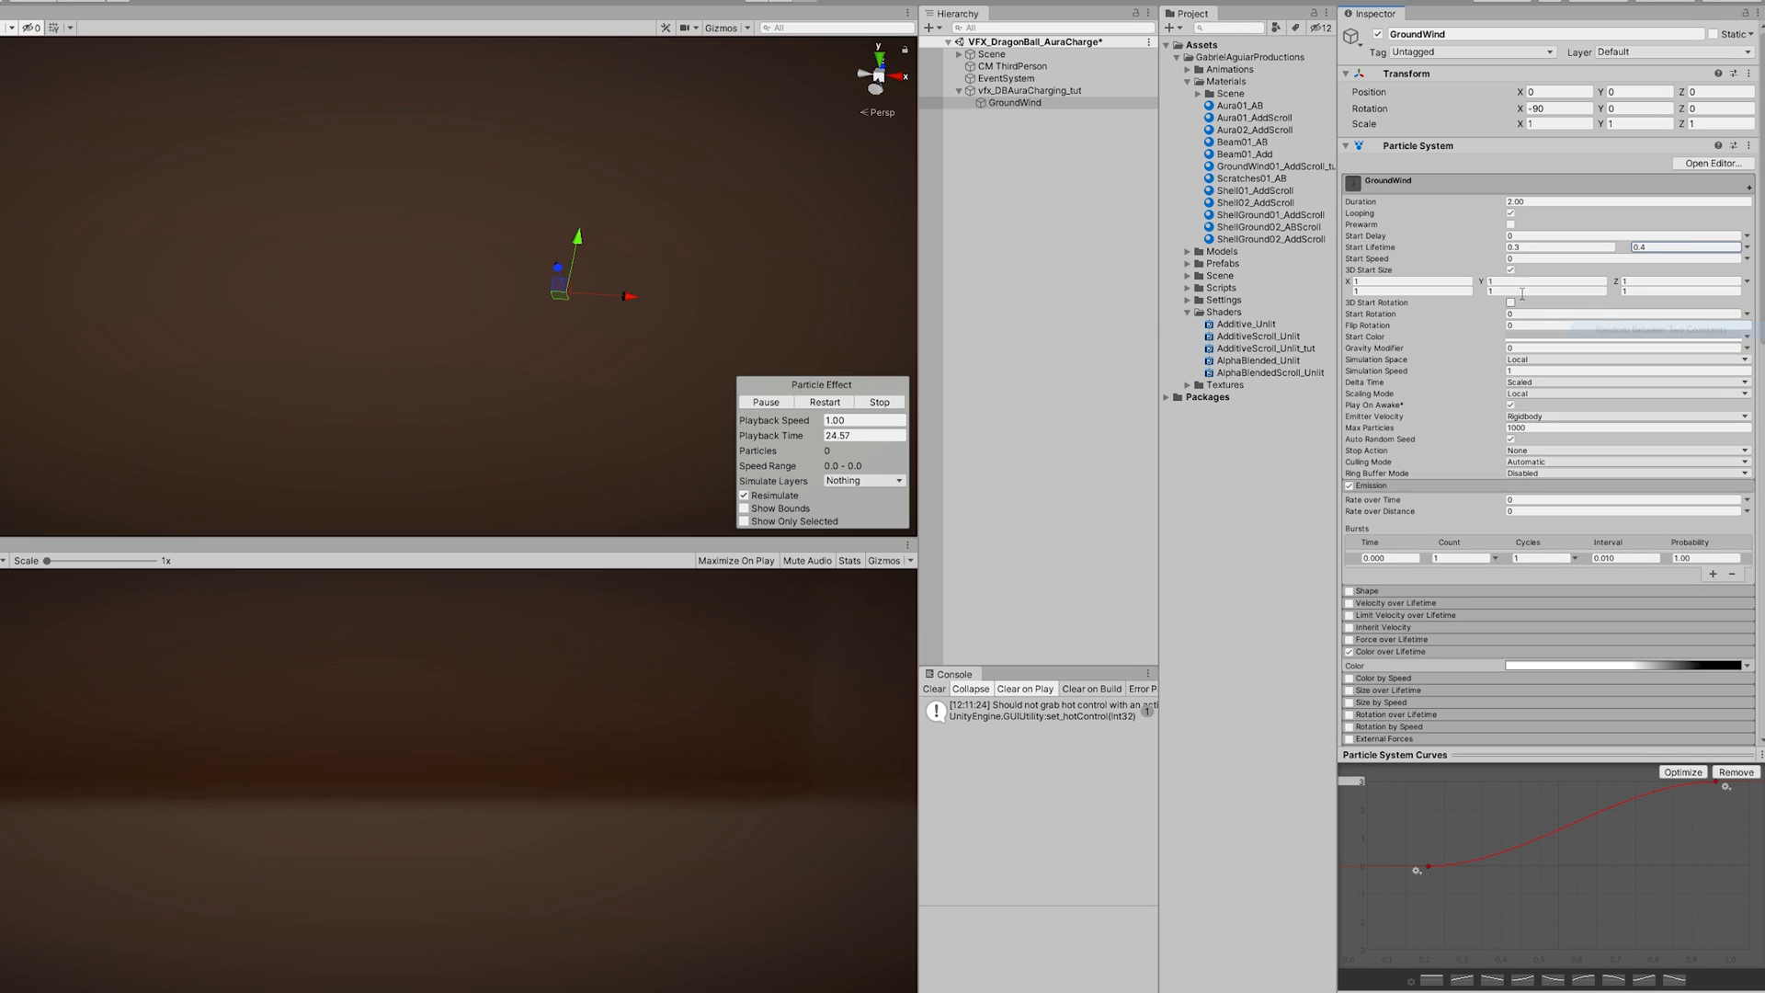
left_click(1439, 282)
type("3.5")
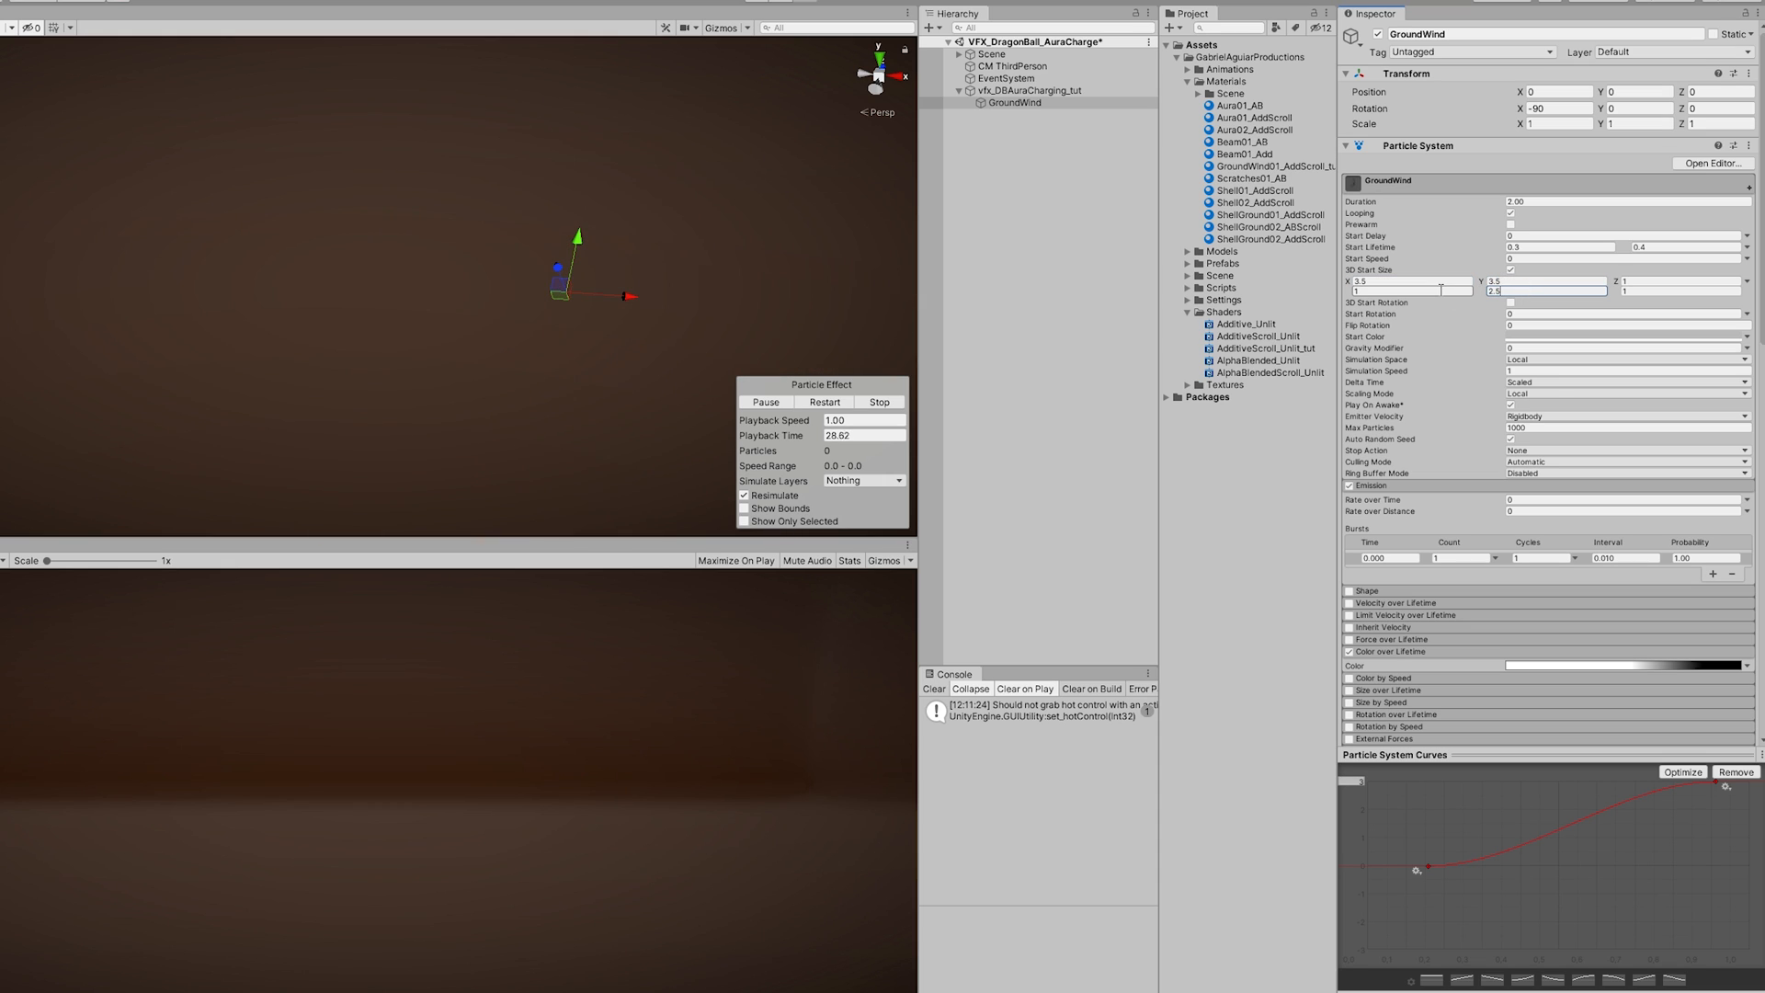
key("Return")
key("f")
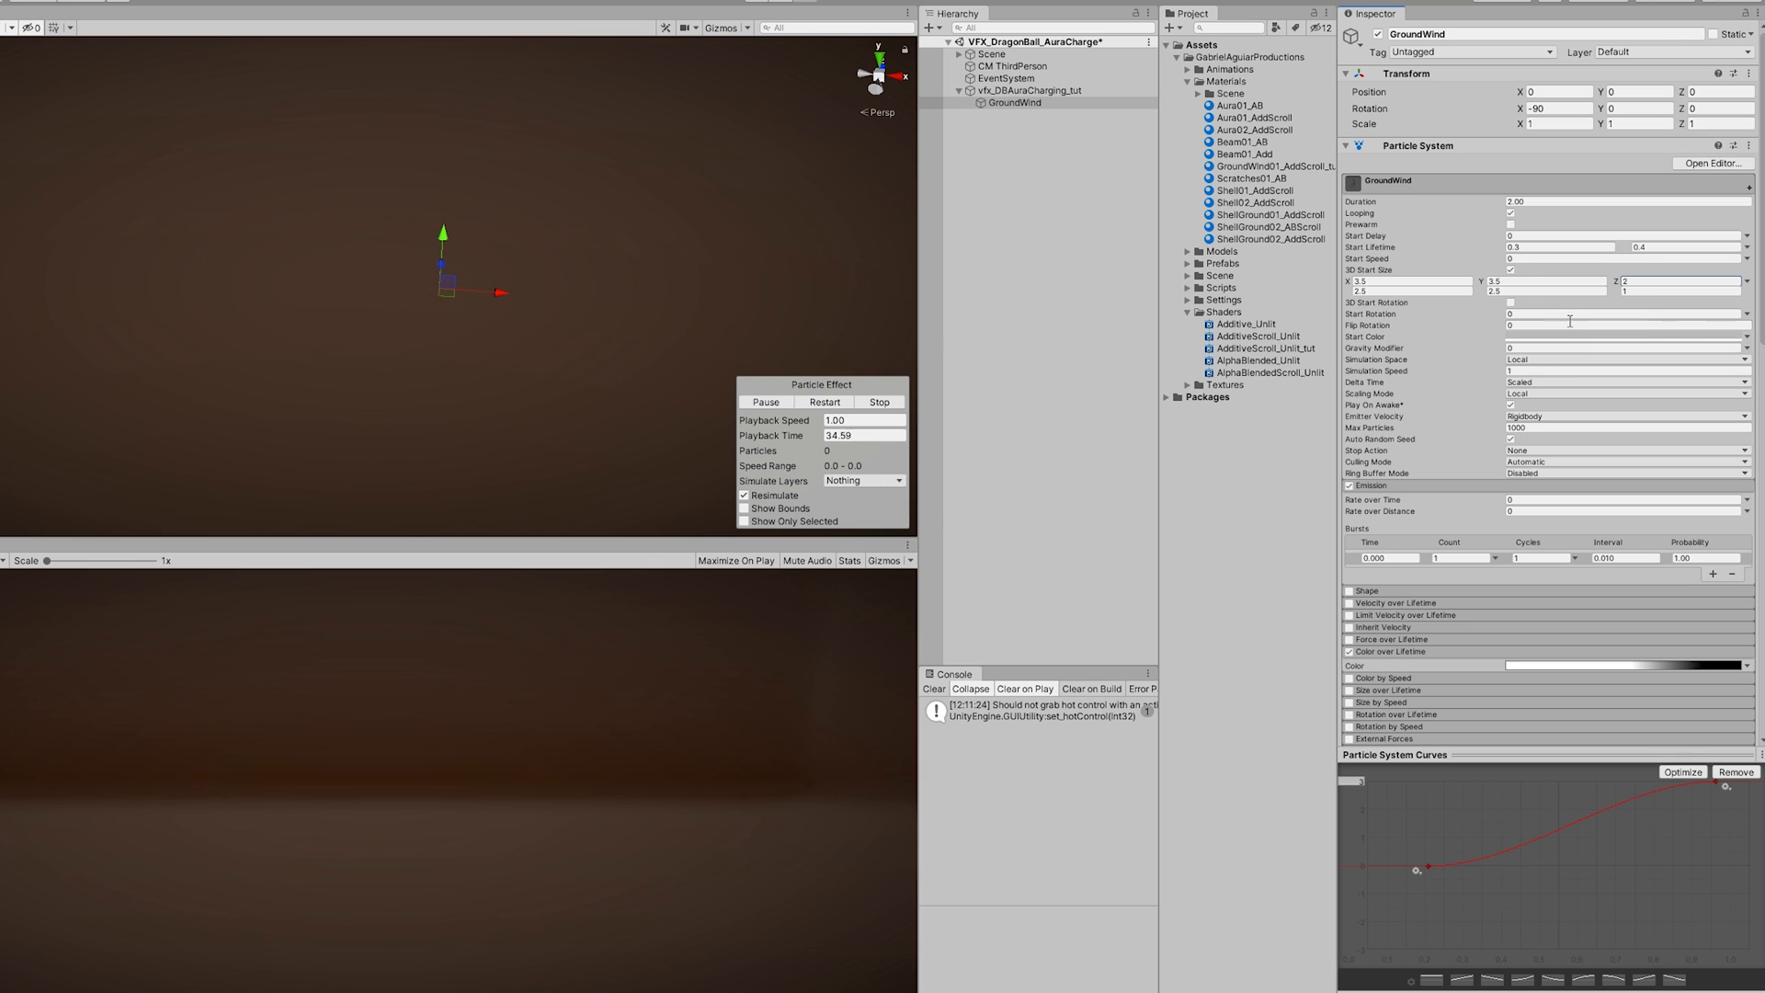
left_click(1746, 314)
left_click(1617, 362)
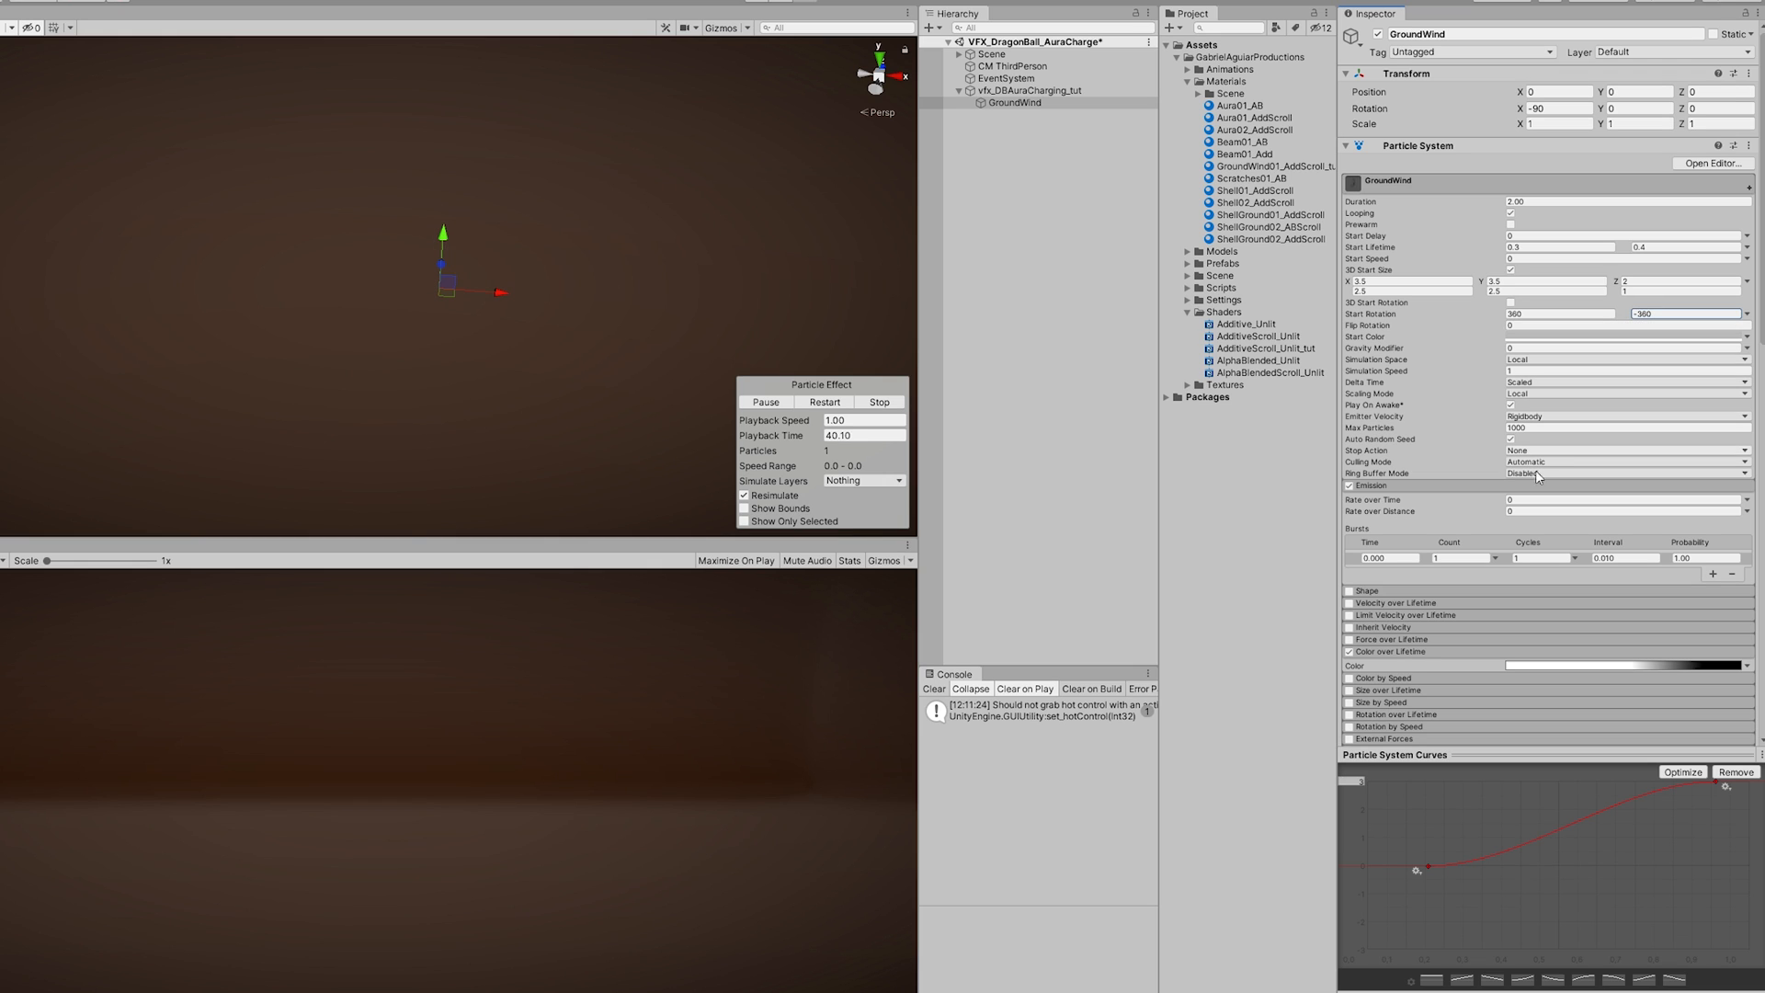
Step: Set GroundWind's emission Rate over Time to 10 and remove the emission burst
left_click(1535, 499)
type("10")
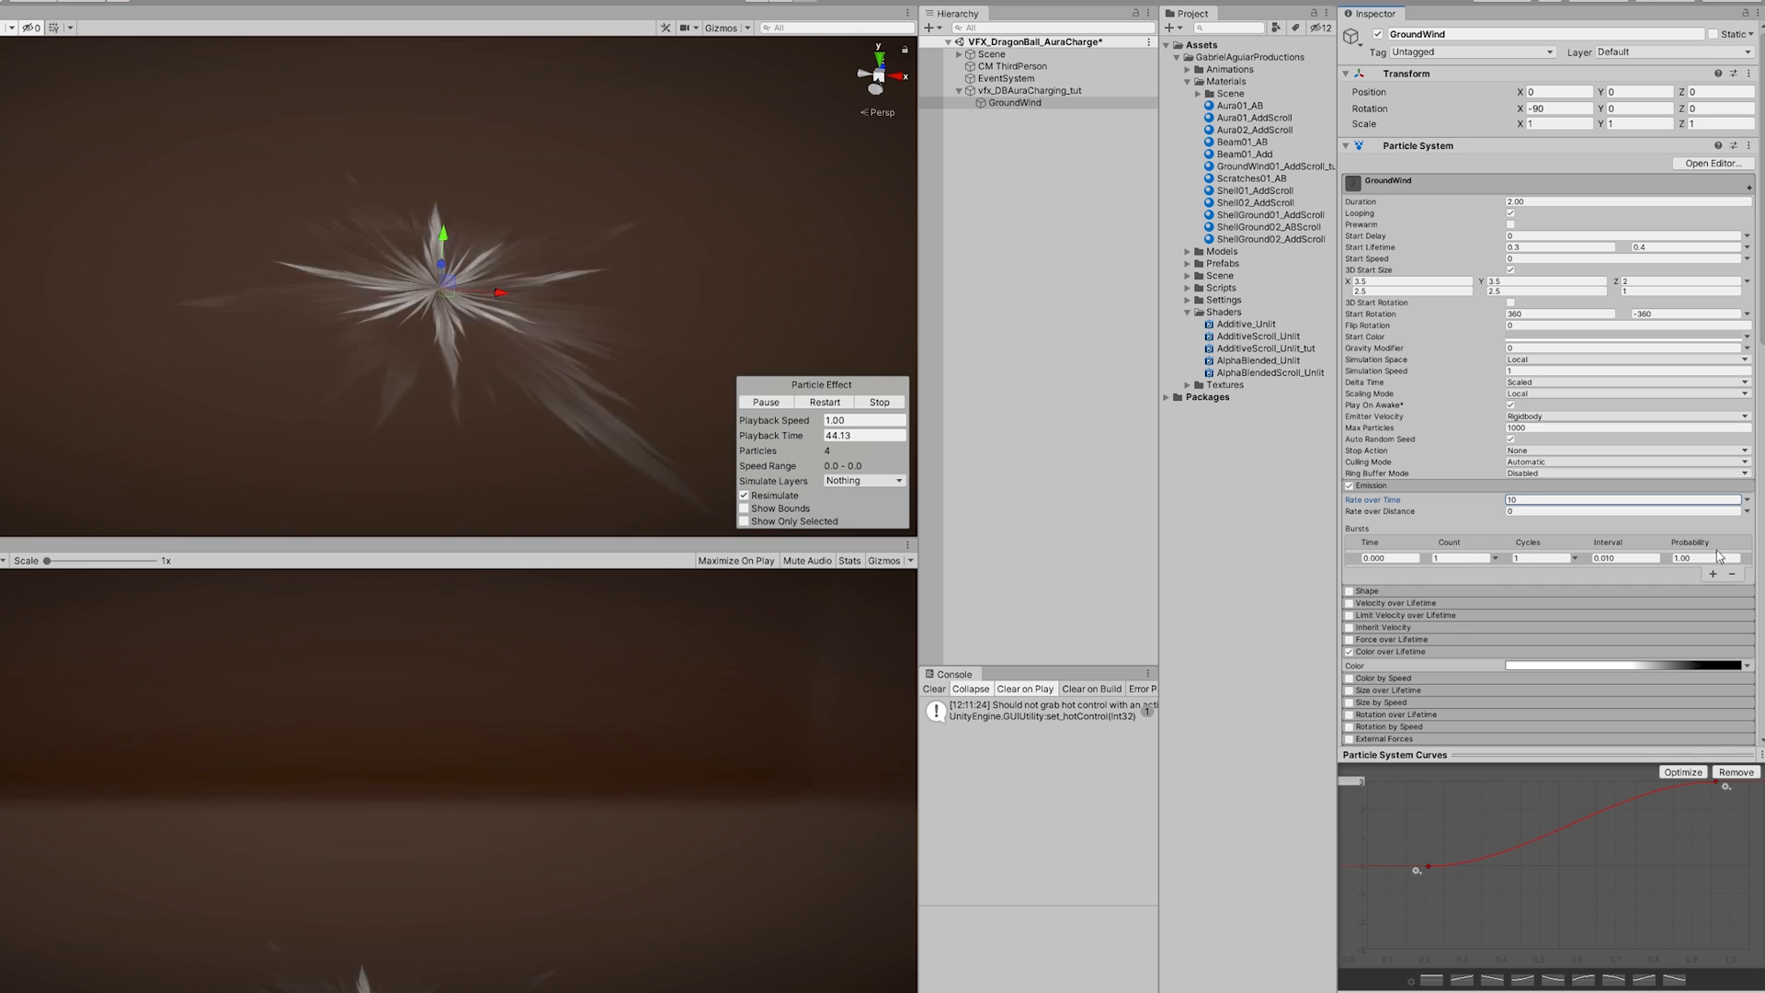
left_click(1749, 560)
left_click(1731, 573)
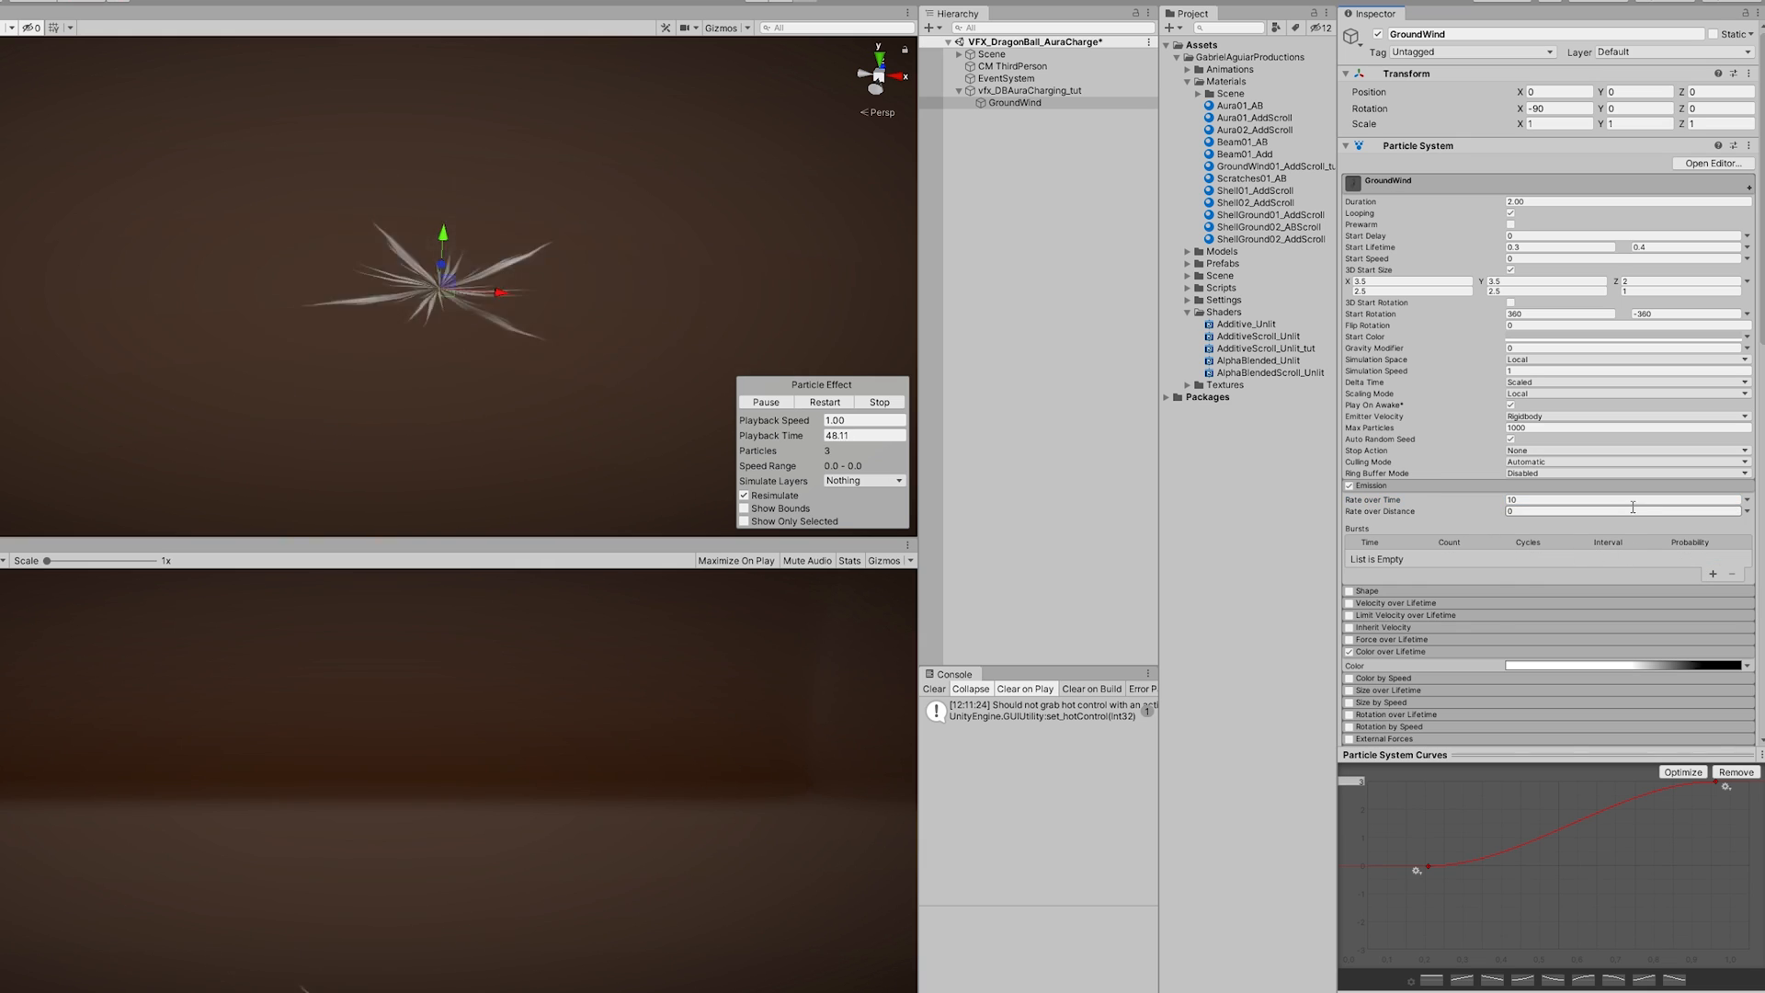
Step: Enable Size over Lifetime for GroundWind with a preset curve that rises quickly and eases out
scroll(1368, 424, "down", 5)
left_click(1348, 417)
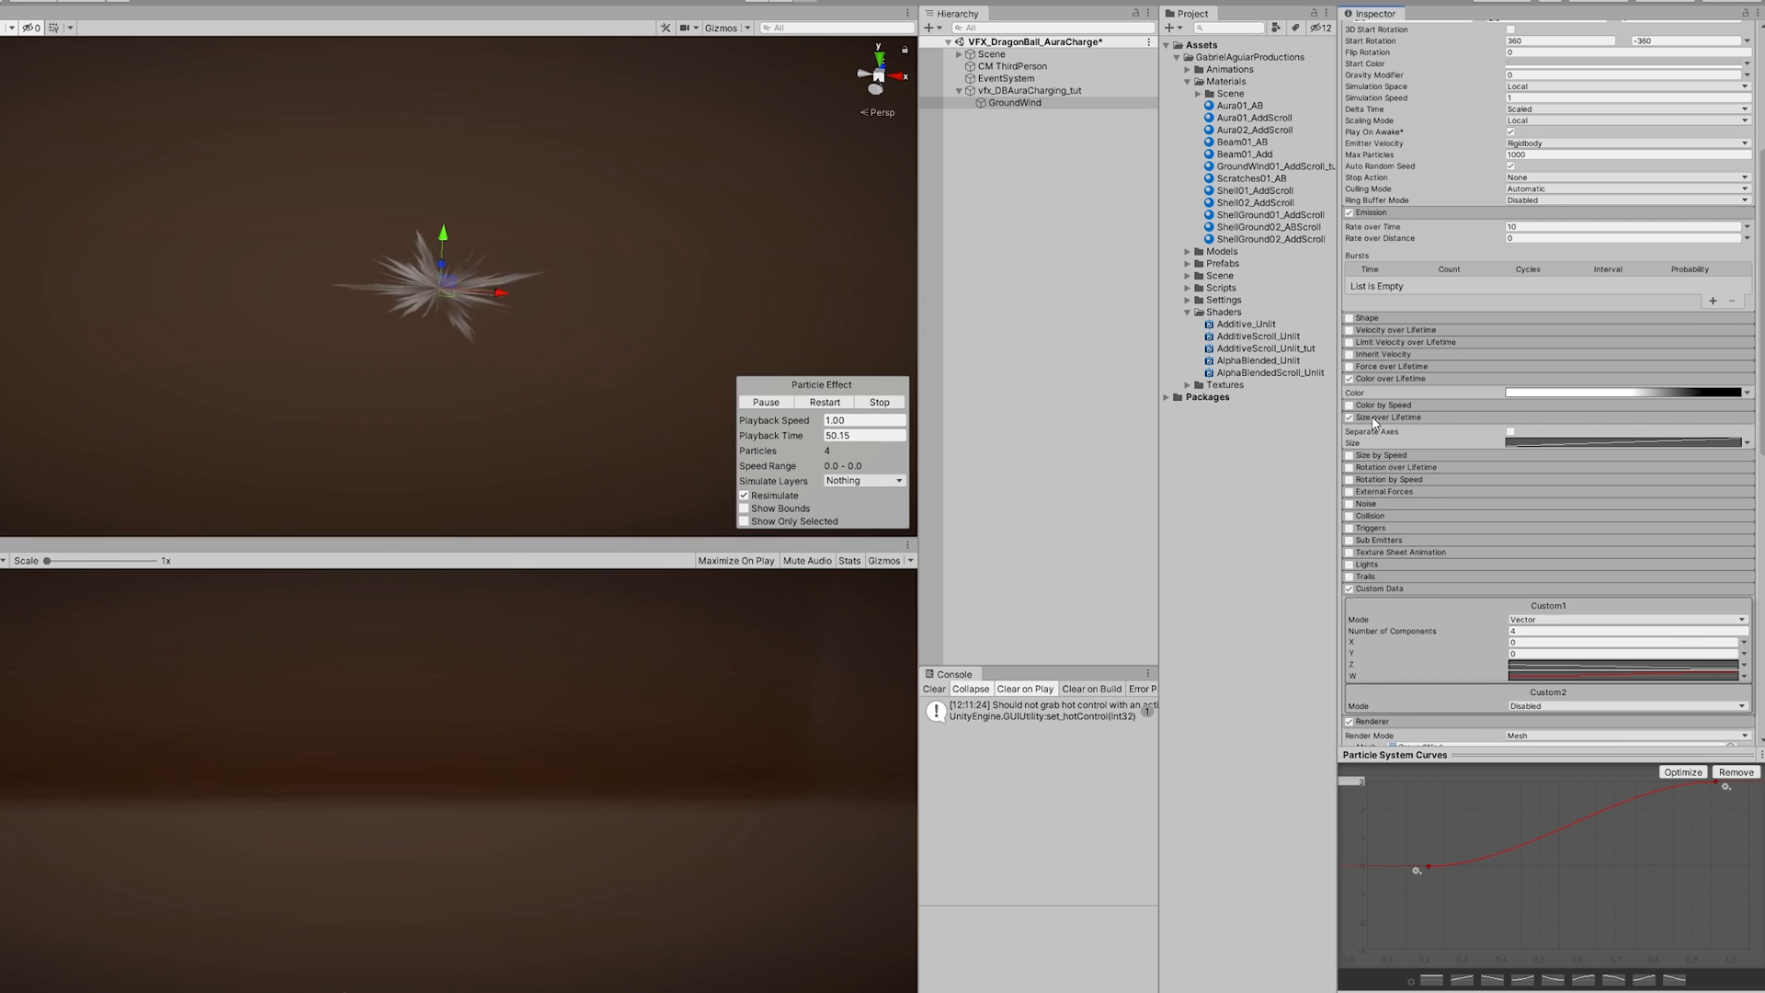
left_click(1551, 443)
left_click(1589, 981)
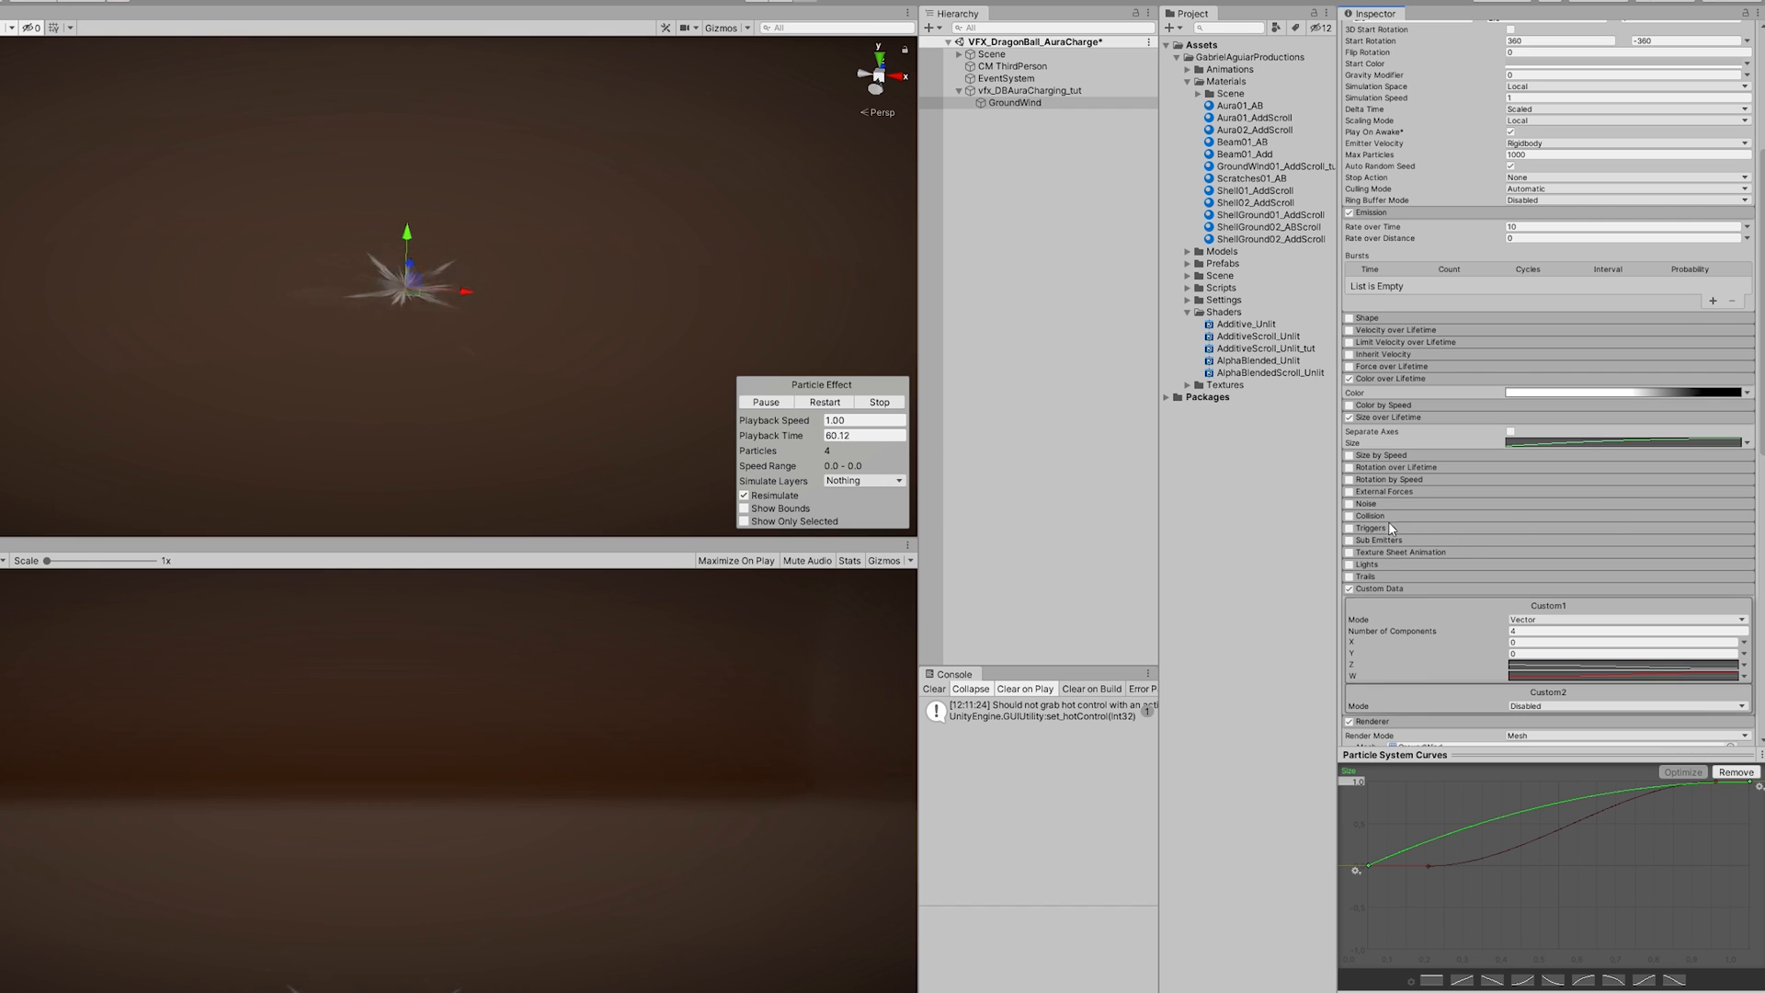
Step: Set GroundWind's Start Color to the purple C739FF
left_click(1378, 588)
scroll(1383, 515, "down", 3)
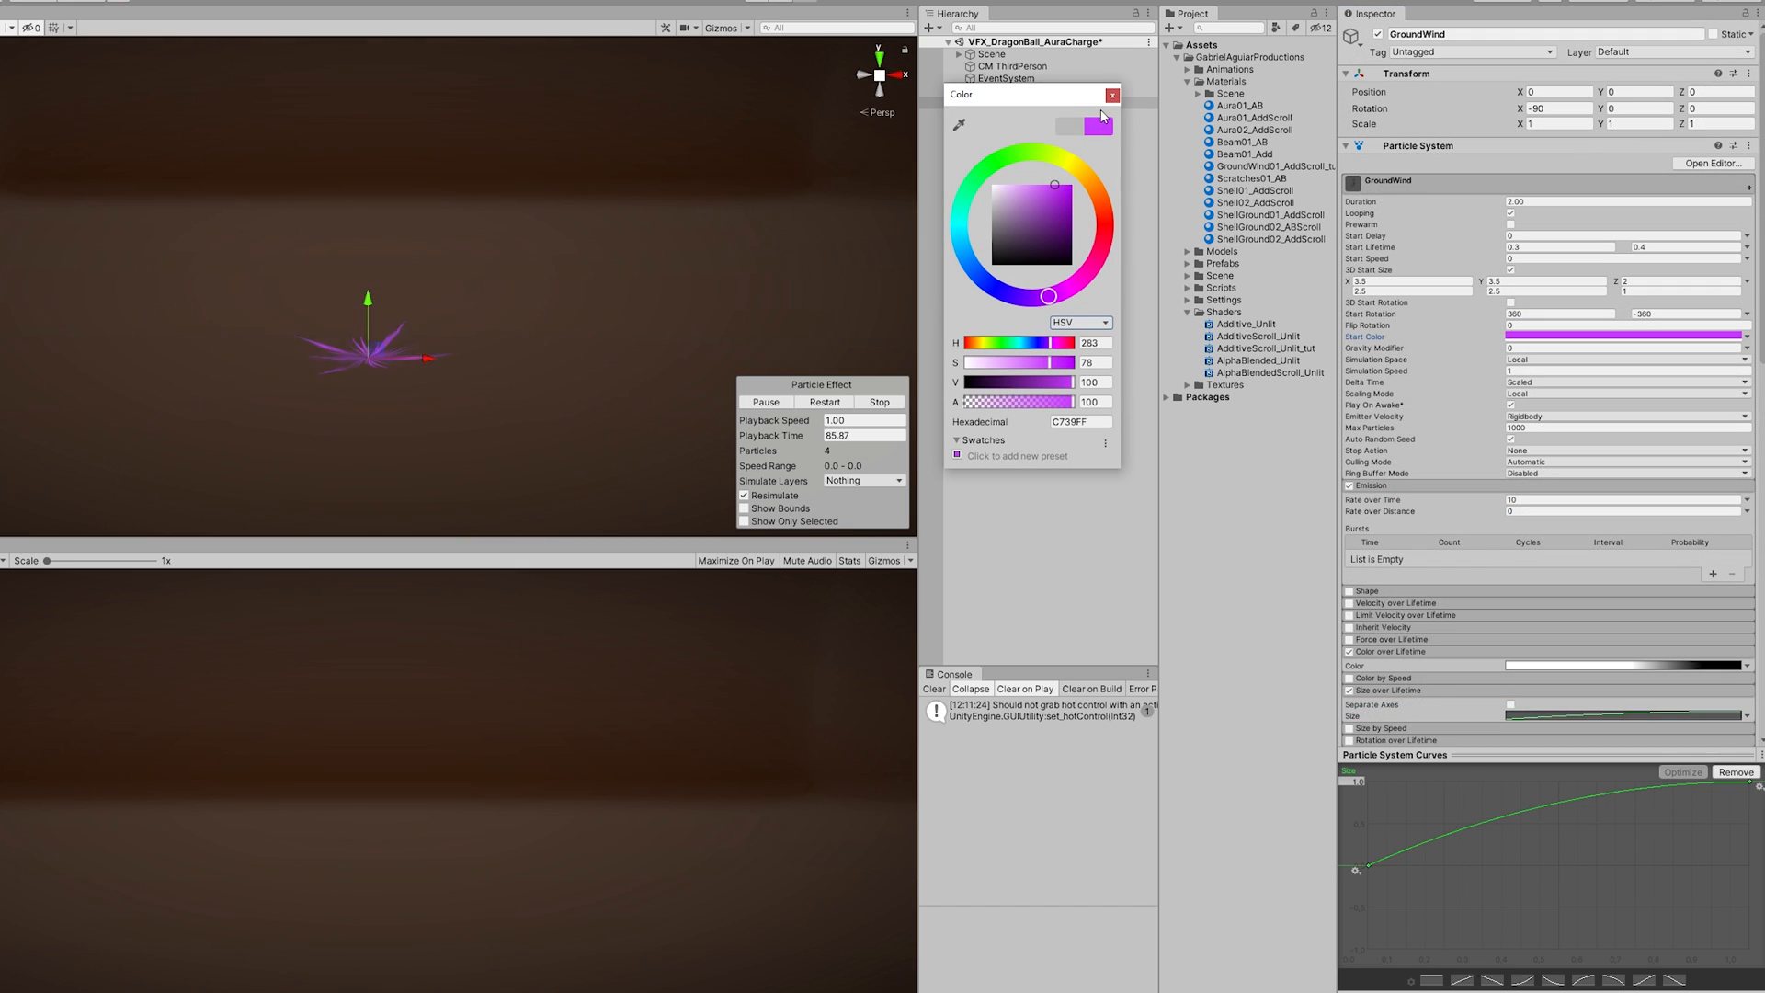
left_click(1112, 95)
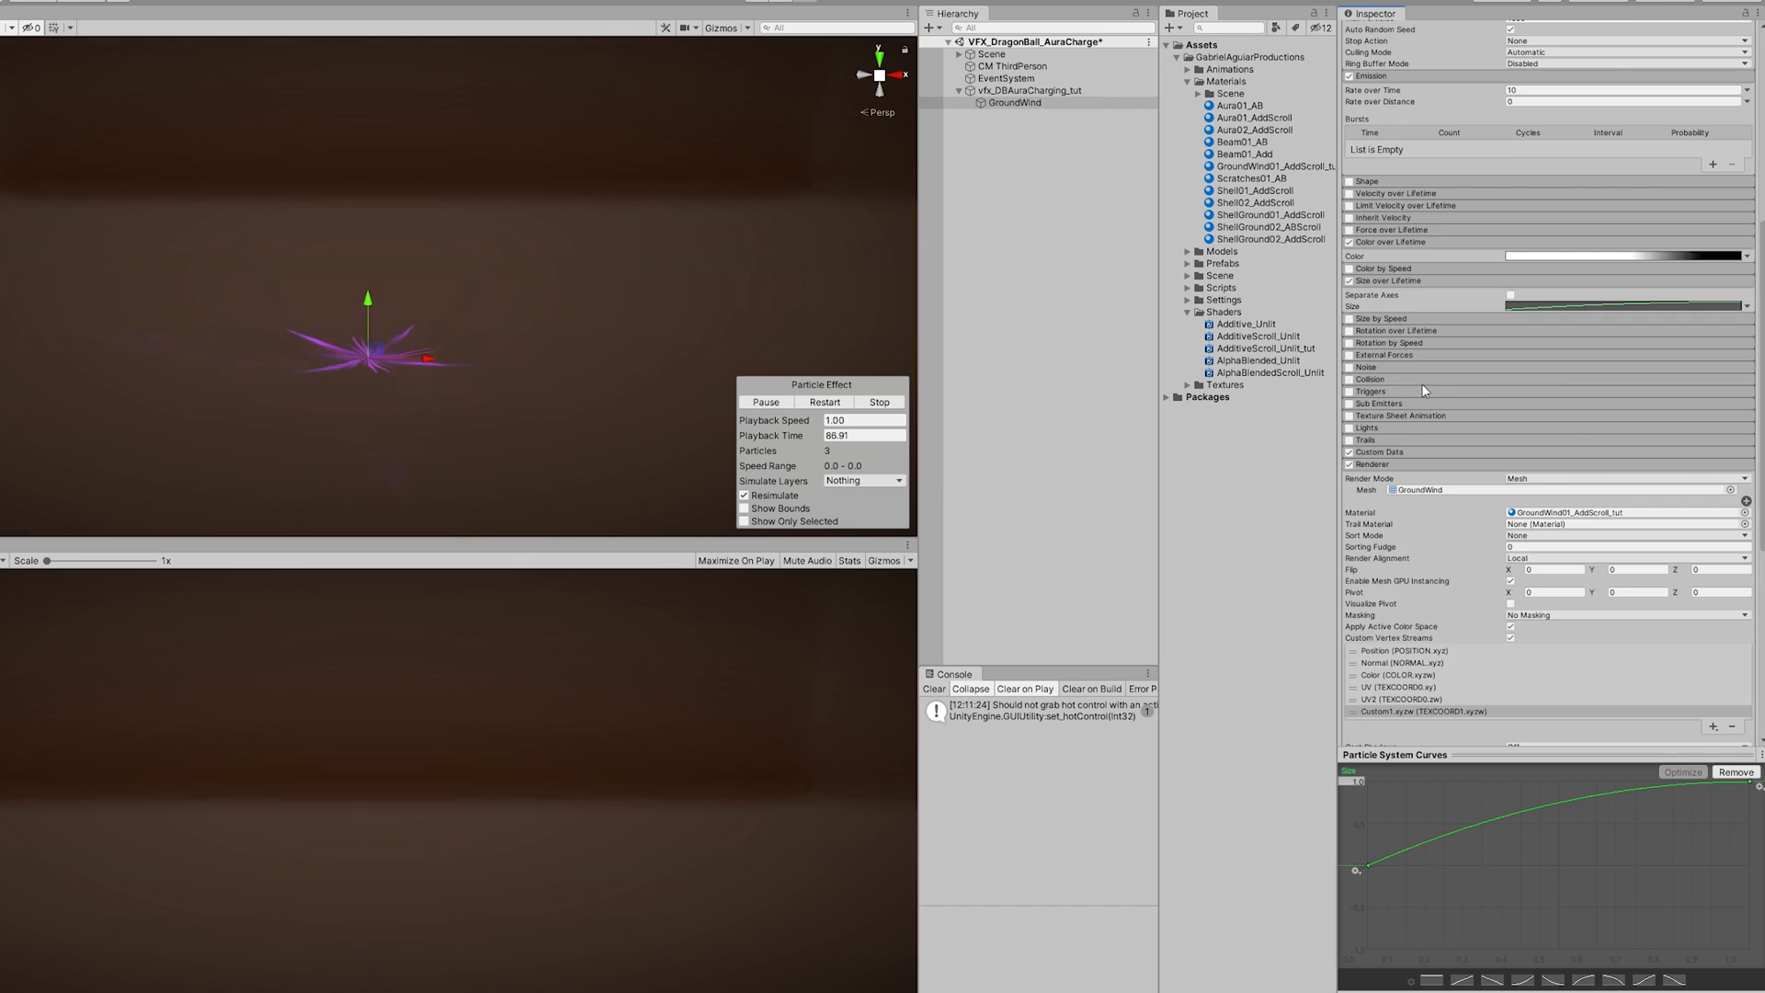
Step: Set the HDR color intensity of the GroundWind01_AddScroll_tut material to 2.2
scroll(1544, 367, "down", 15)
left_click(1725, 482)
left_click_drag(1034, 427, 1045, 431)
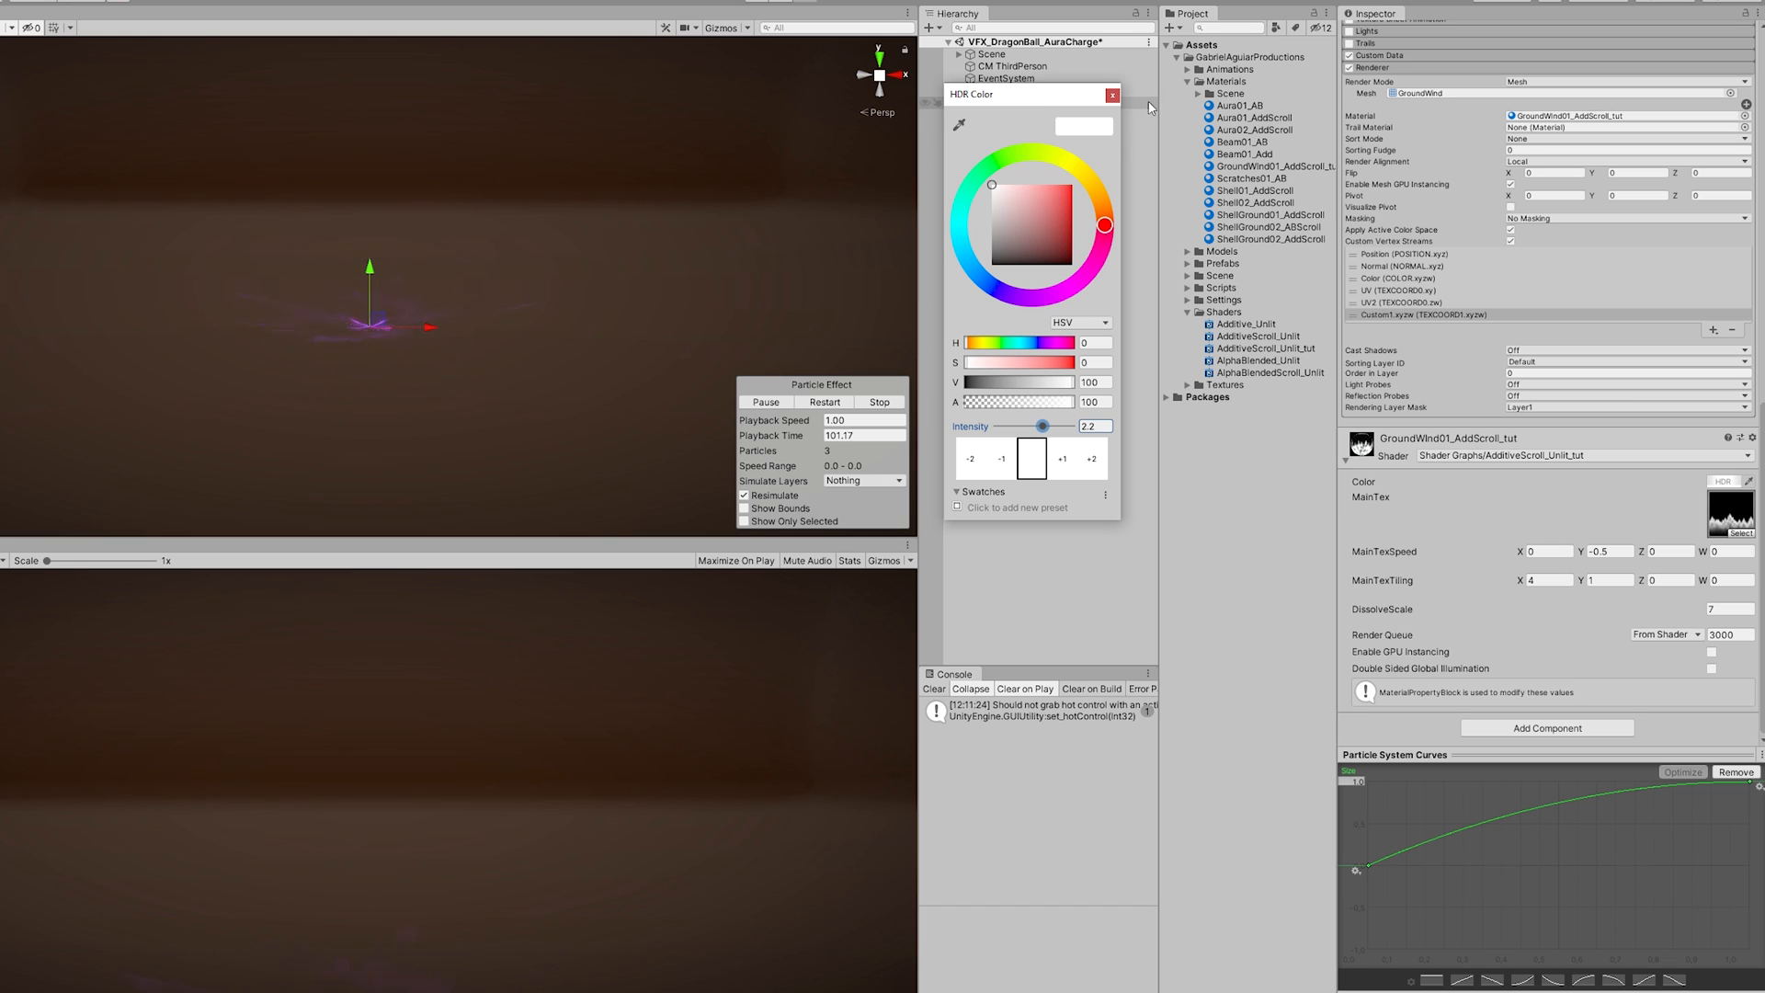
left_click(1111, 94)
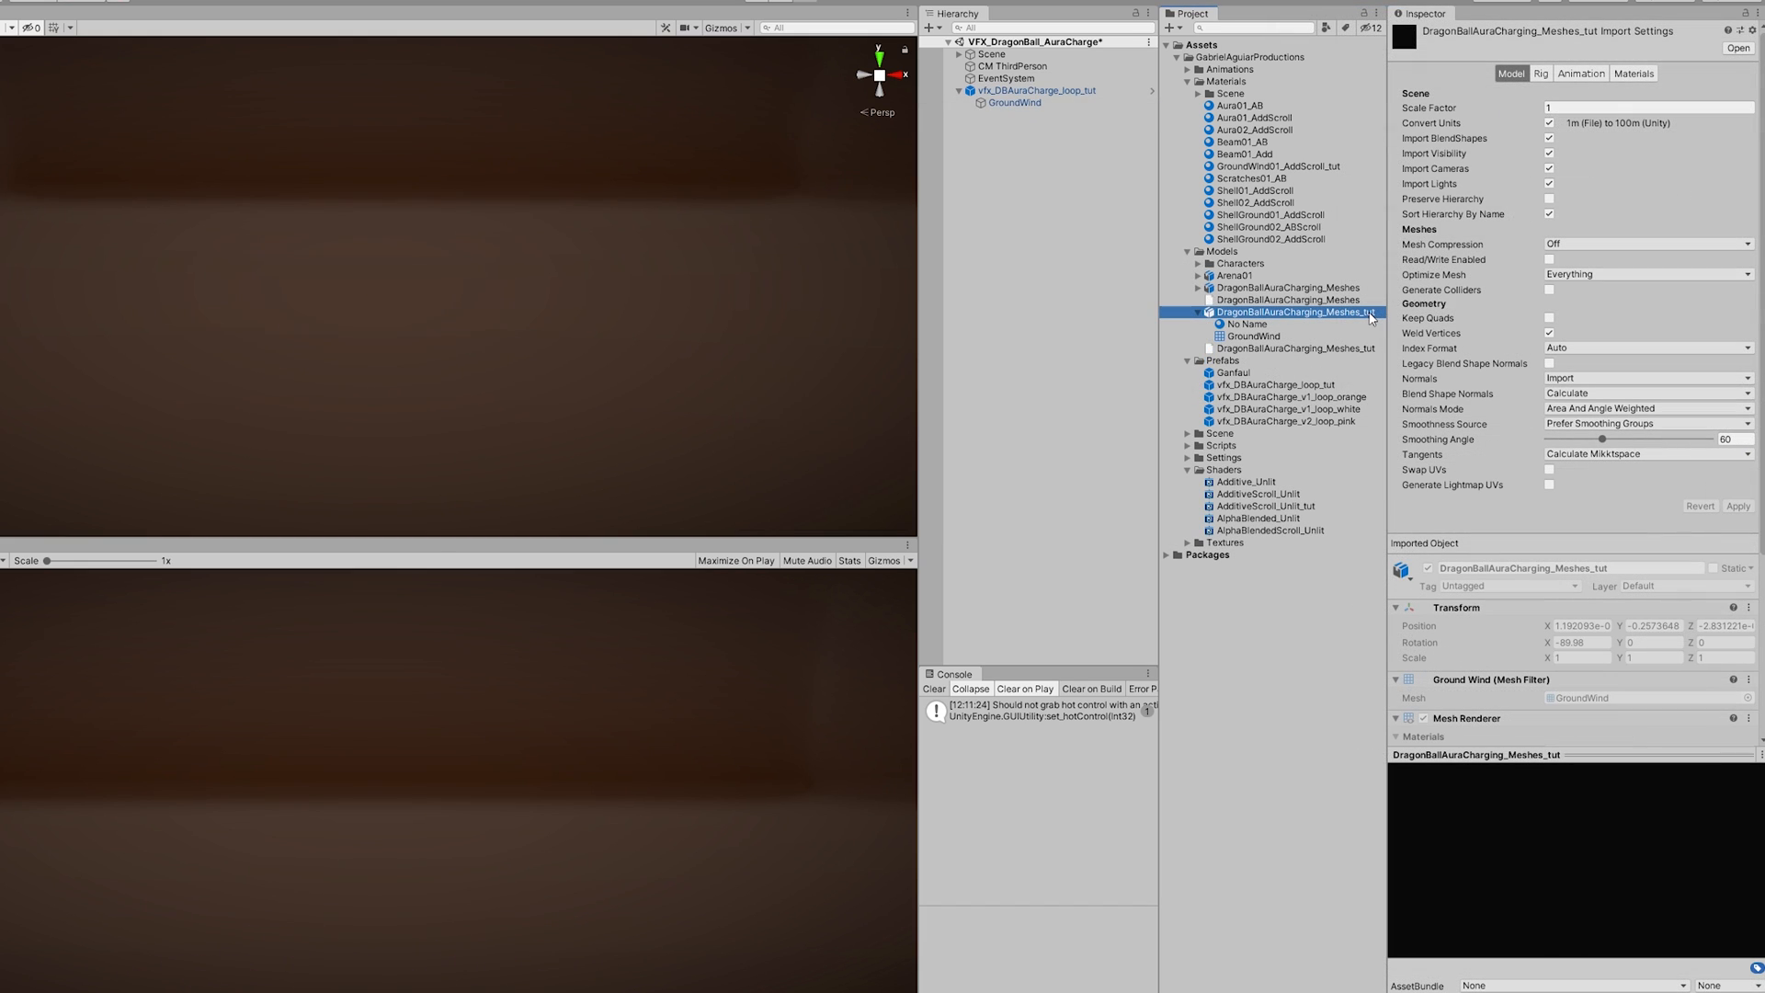
Step: Open the DragonBallAuraCharging_Meshes_tut model in Blender and add a UV sphere in Object Mode
double_click(1370, 313)
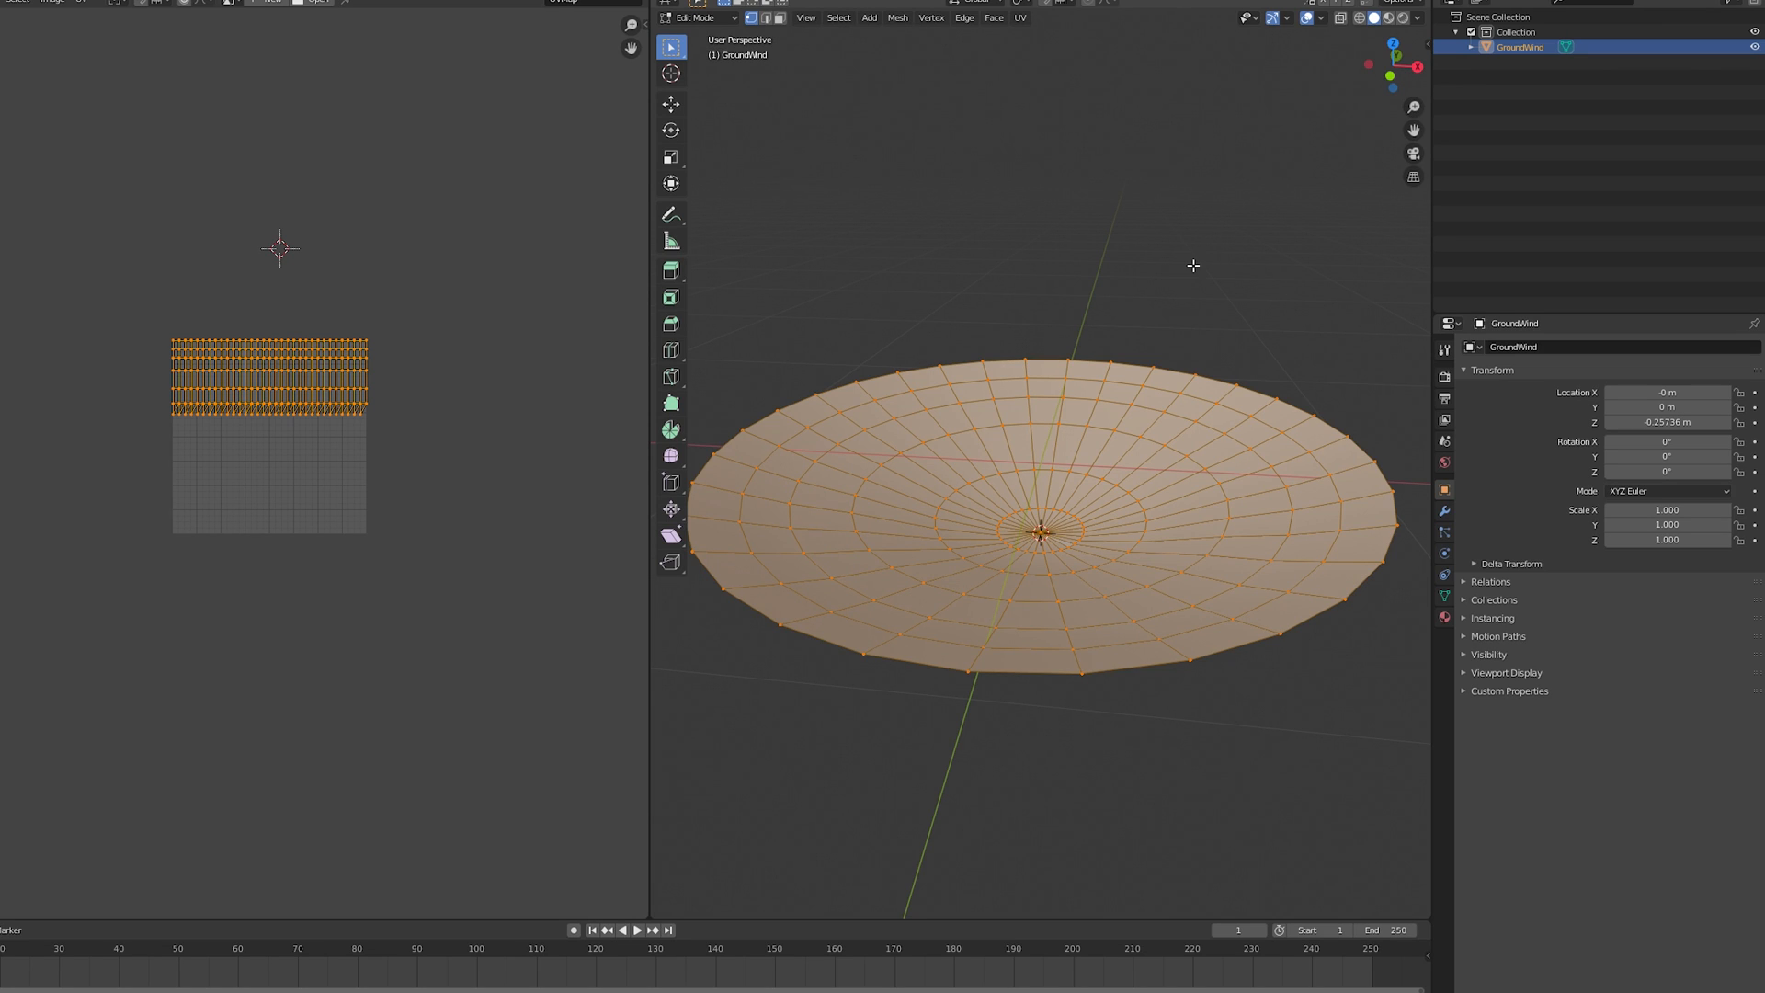
middle_click_drag(1193, 266, 1196, 256)
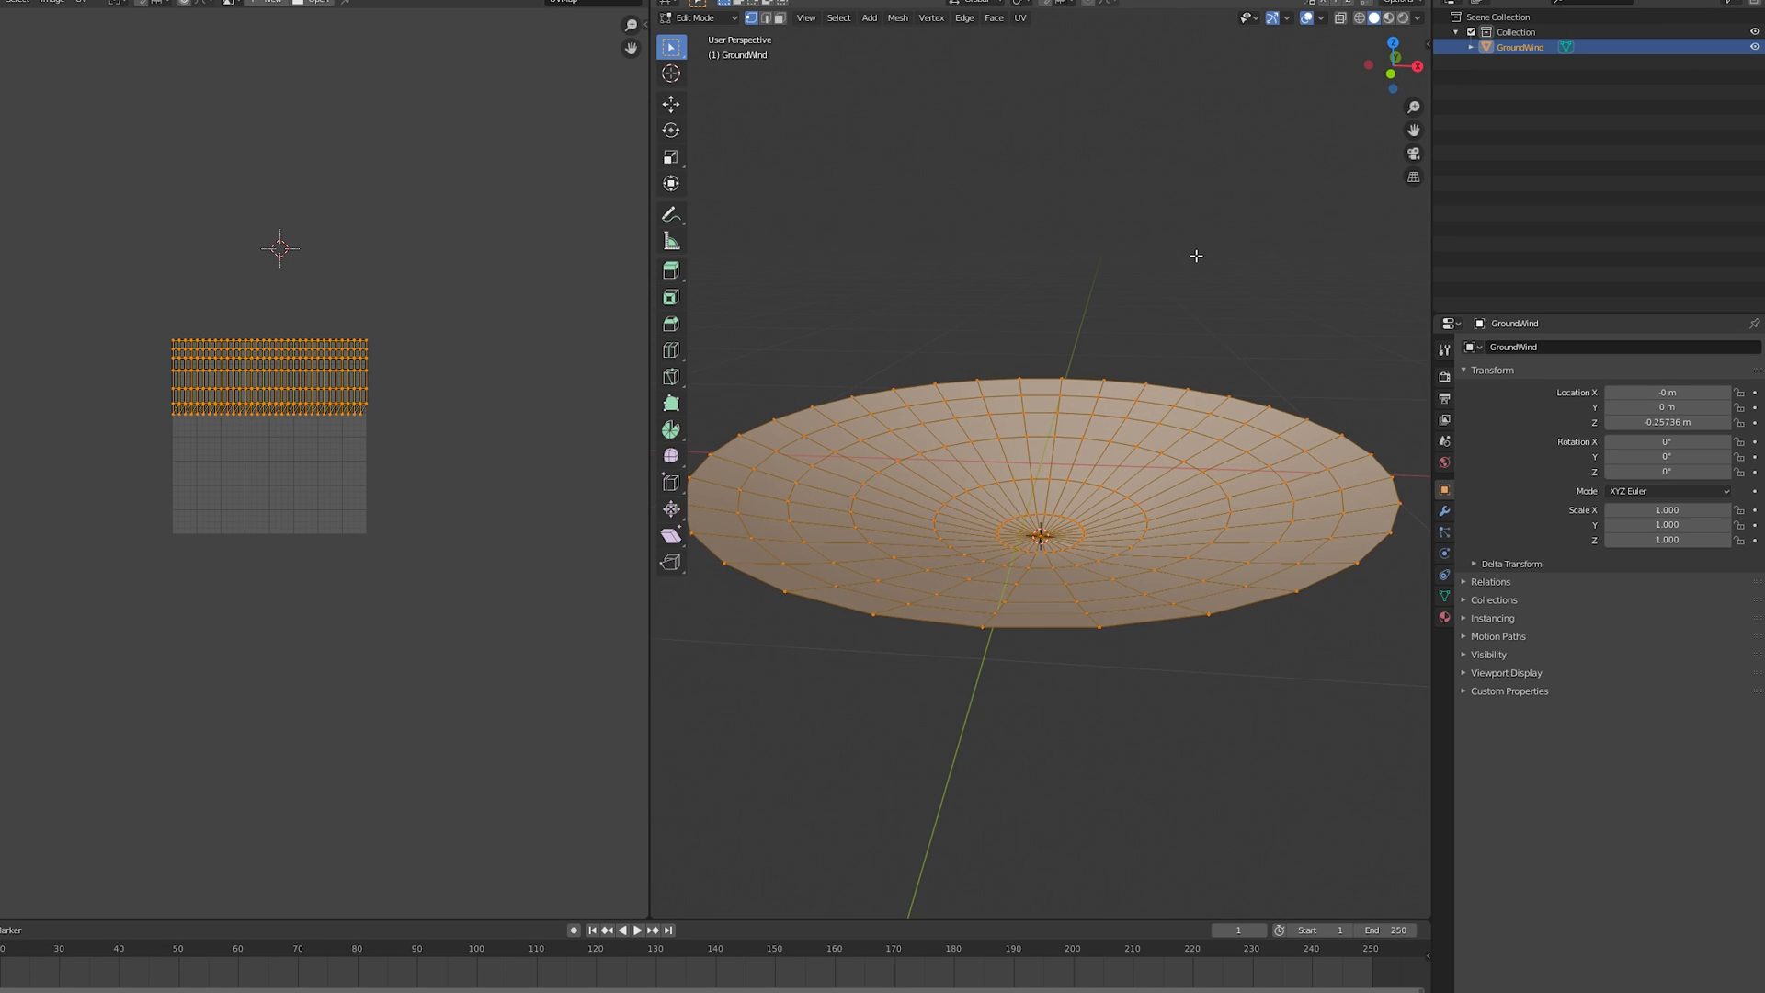
key("Tab")
key("shift+a")
mouse_move(1103, 367)
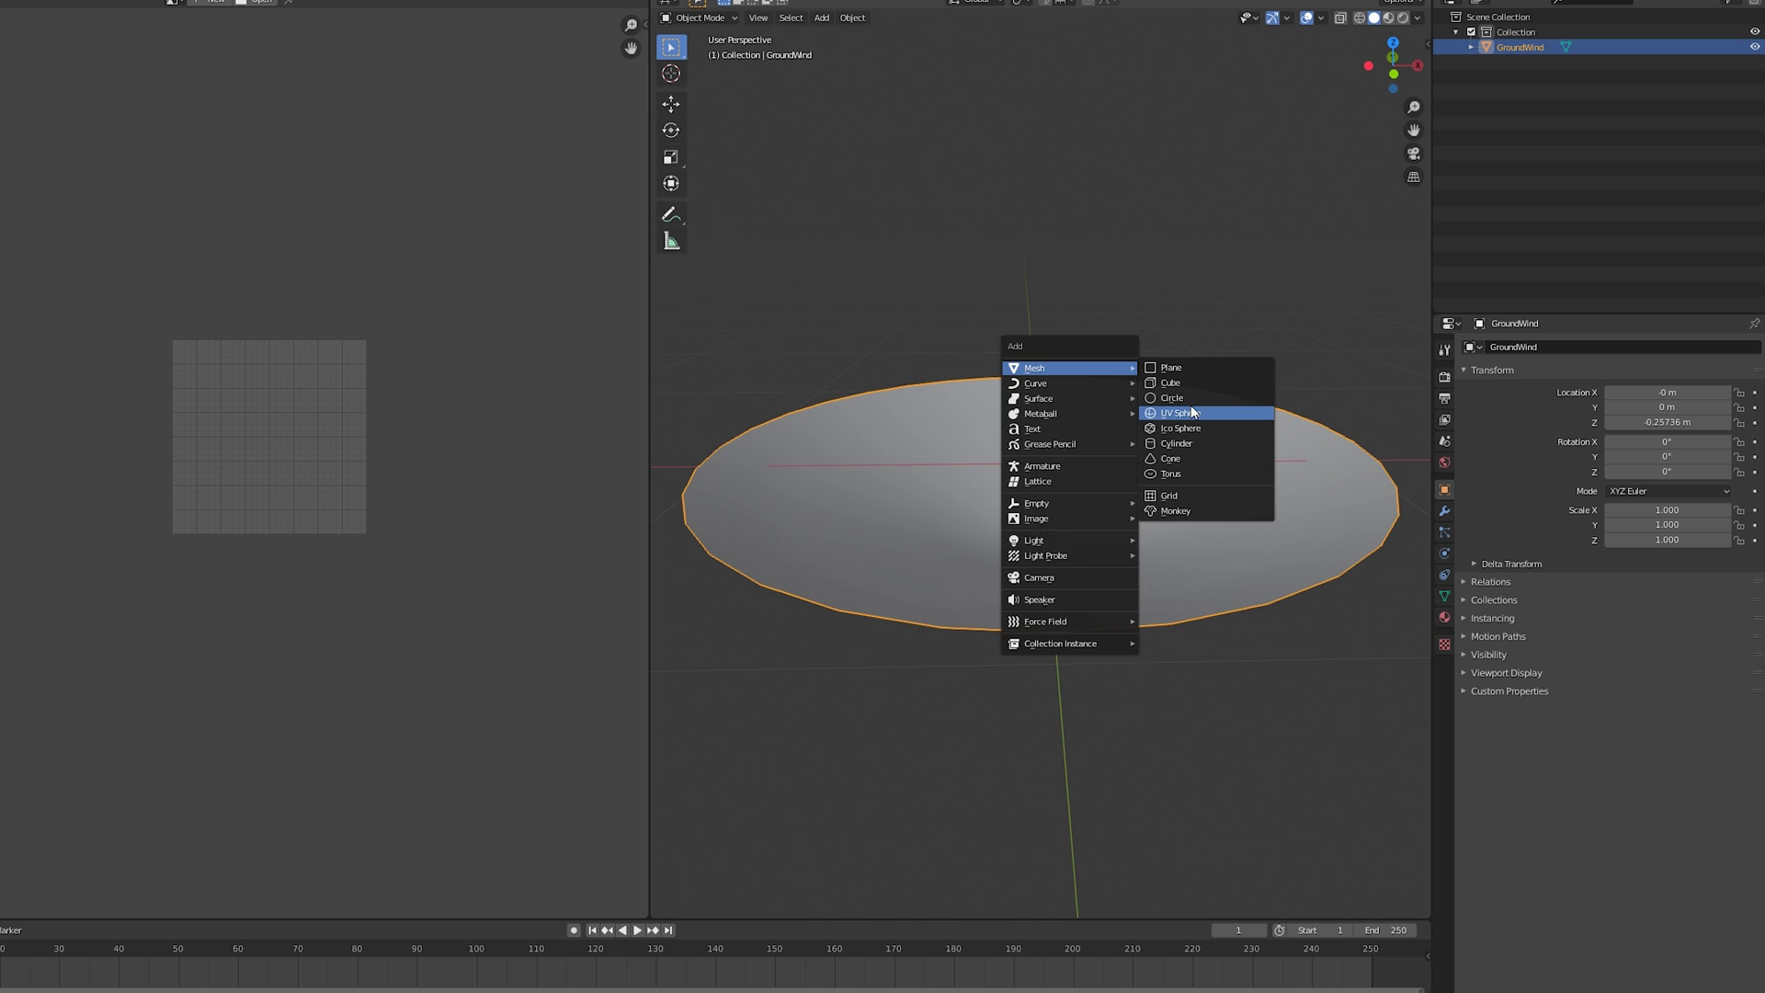
left_click(1192, 412)
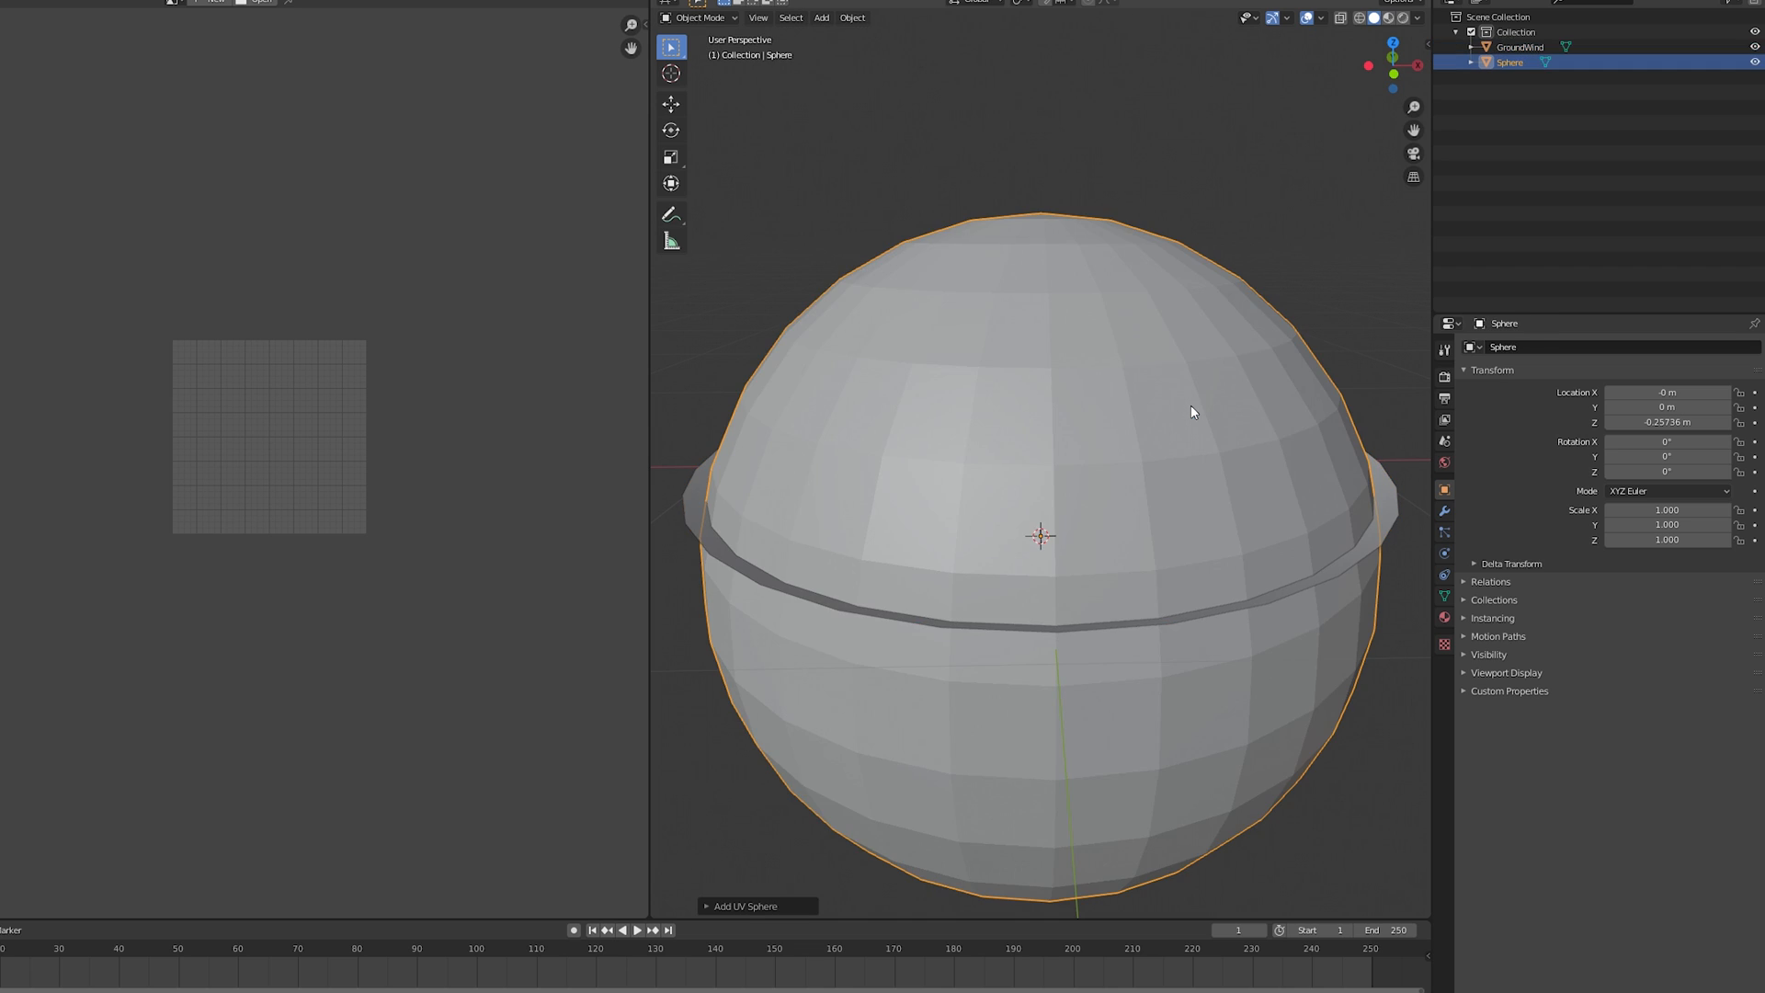
Step: Shade the sphere smooth and move it up along Z to about 0.76 m, resting in the GroundWind dish
key("KP_1")
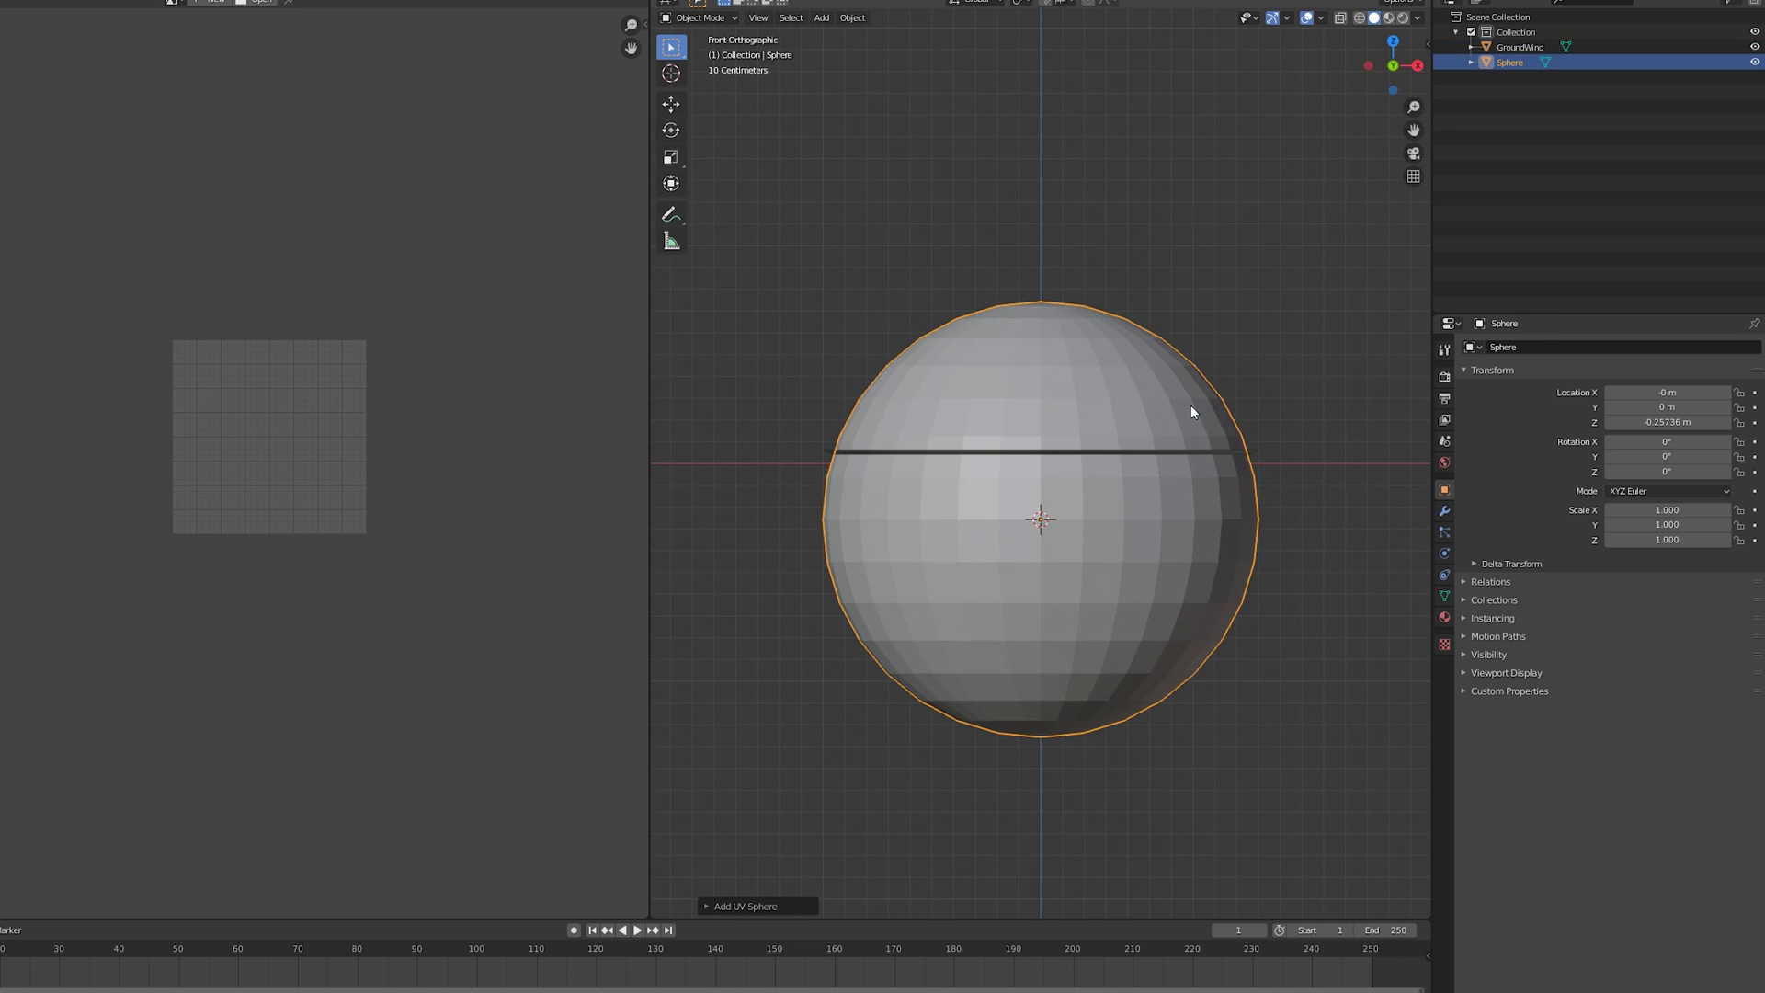
key("F3")
type("Shade Smooth")
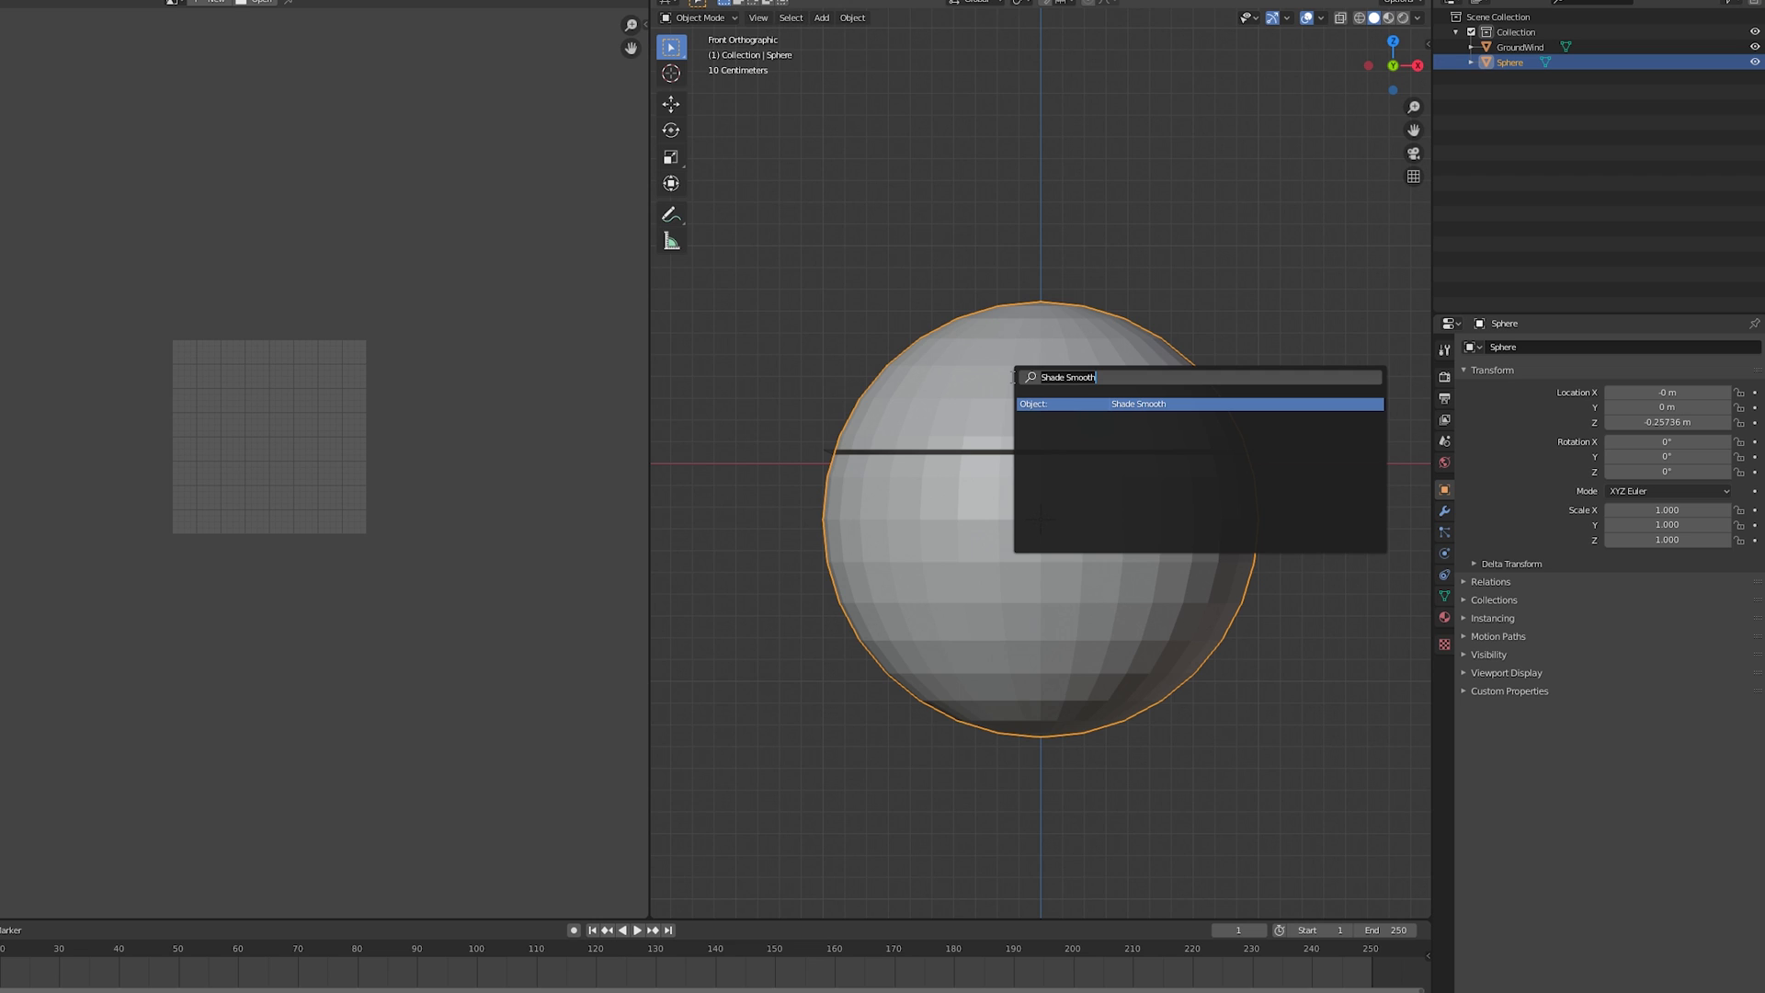
key("Return")
key("g")
key("z")
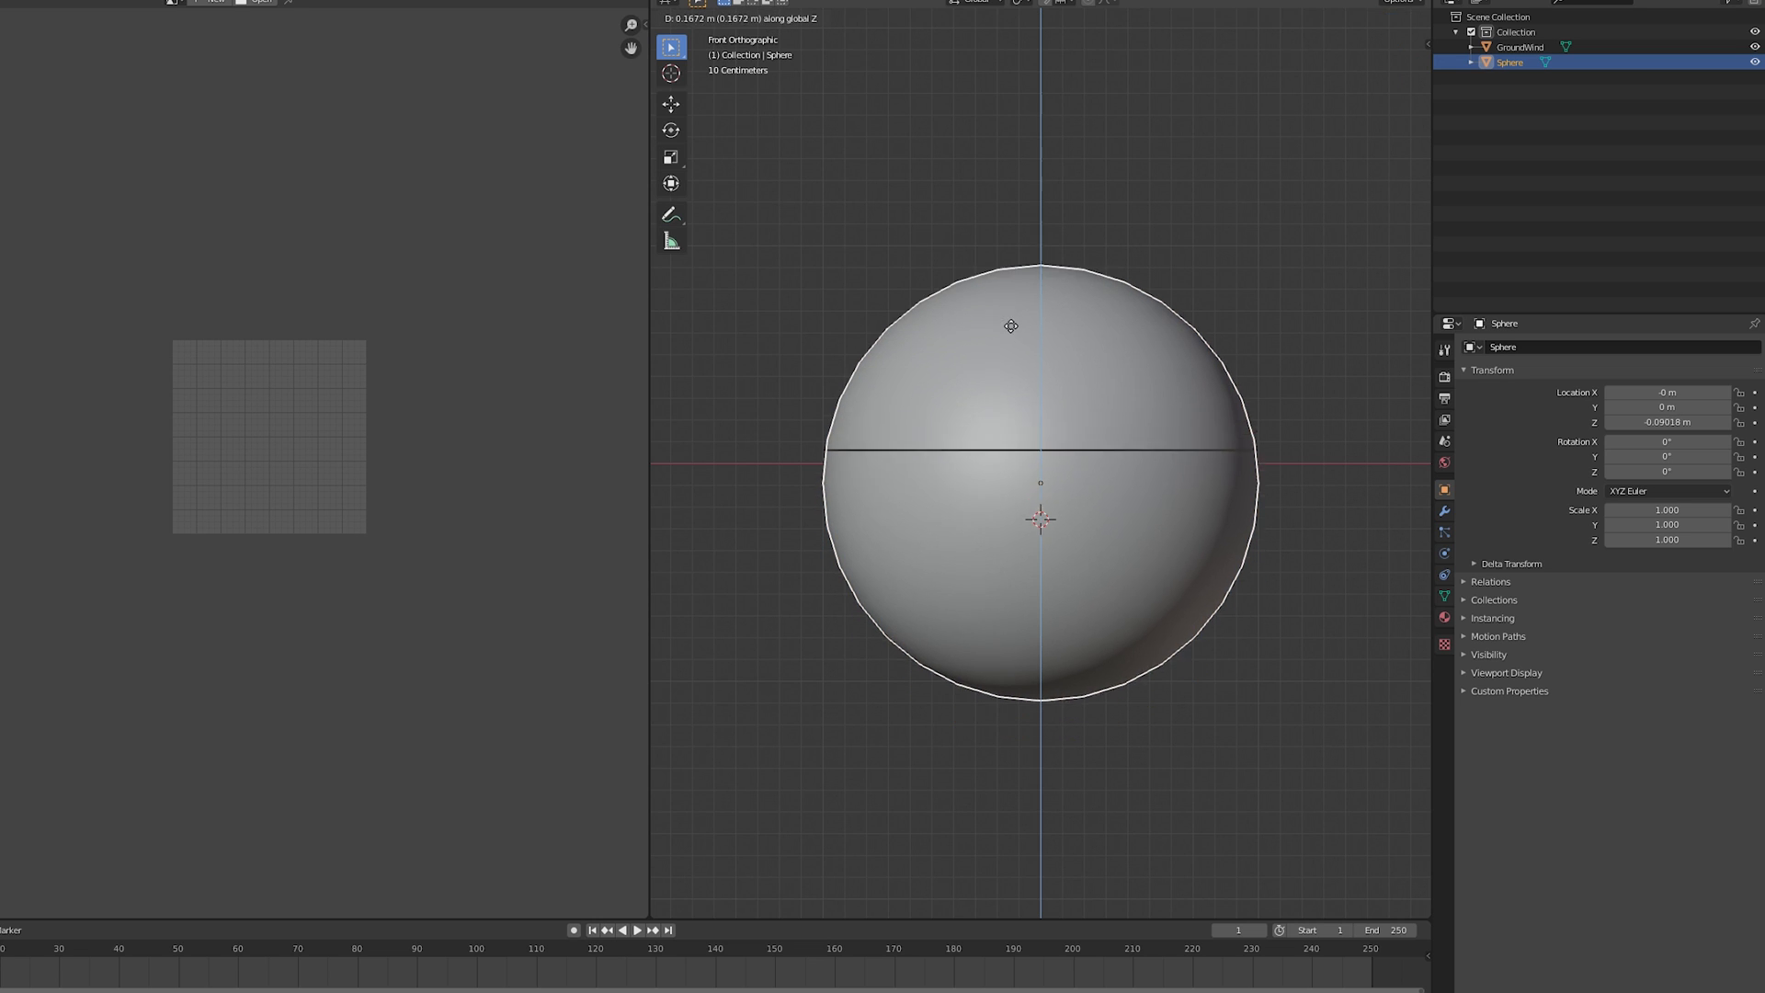
left_click(1001, 158)
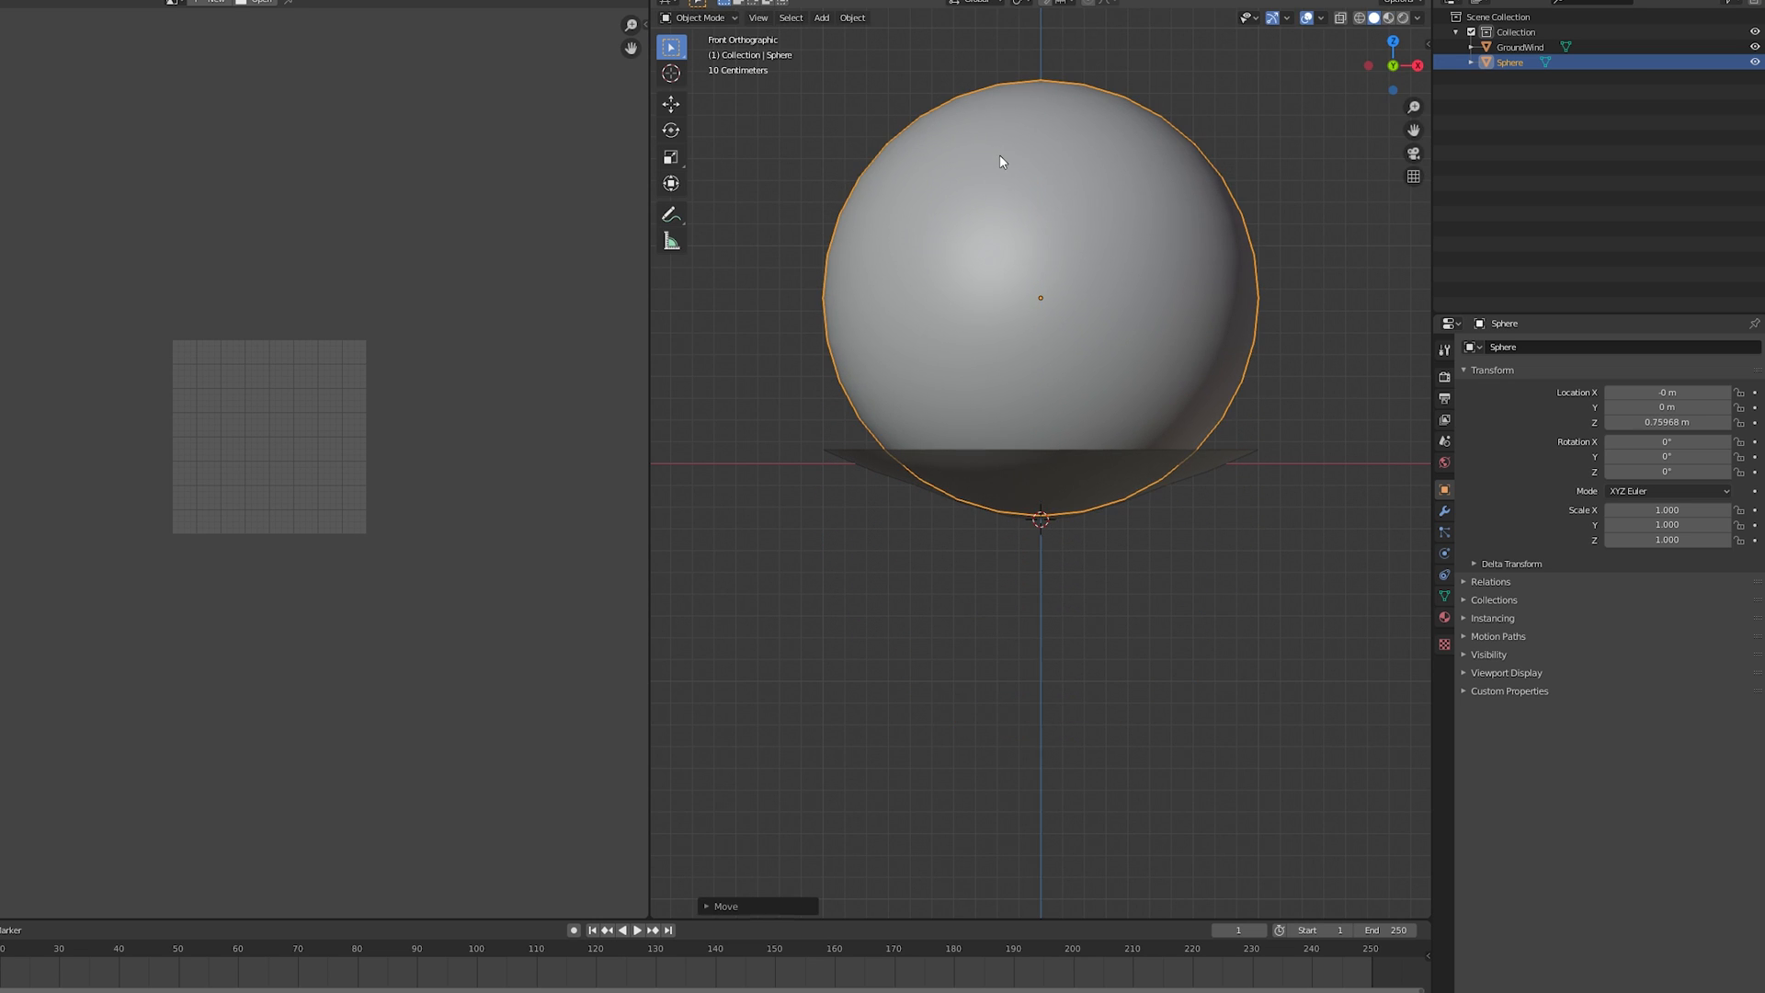
Step: Delete the vertices of the sphere's top cap in wireframe view to leave the top open
key("Tab")
middle_click_drag(1050, 187, 1039, 268, "shift")
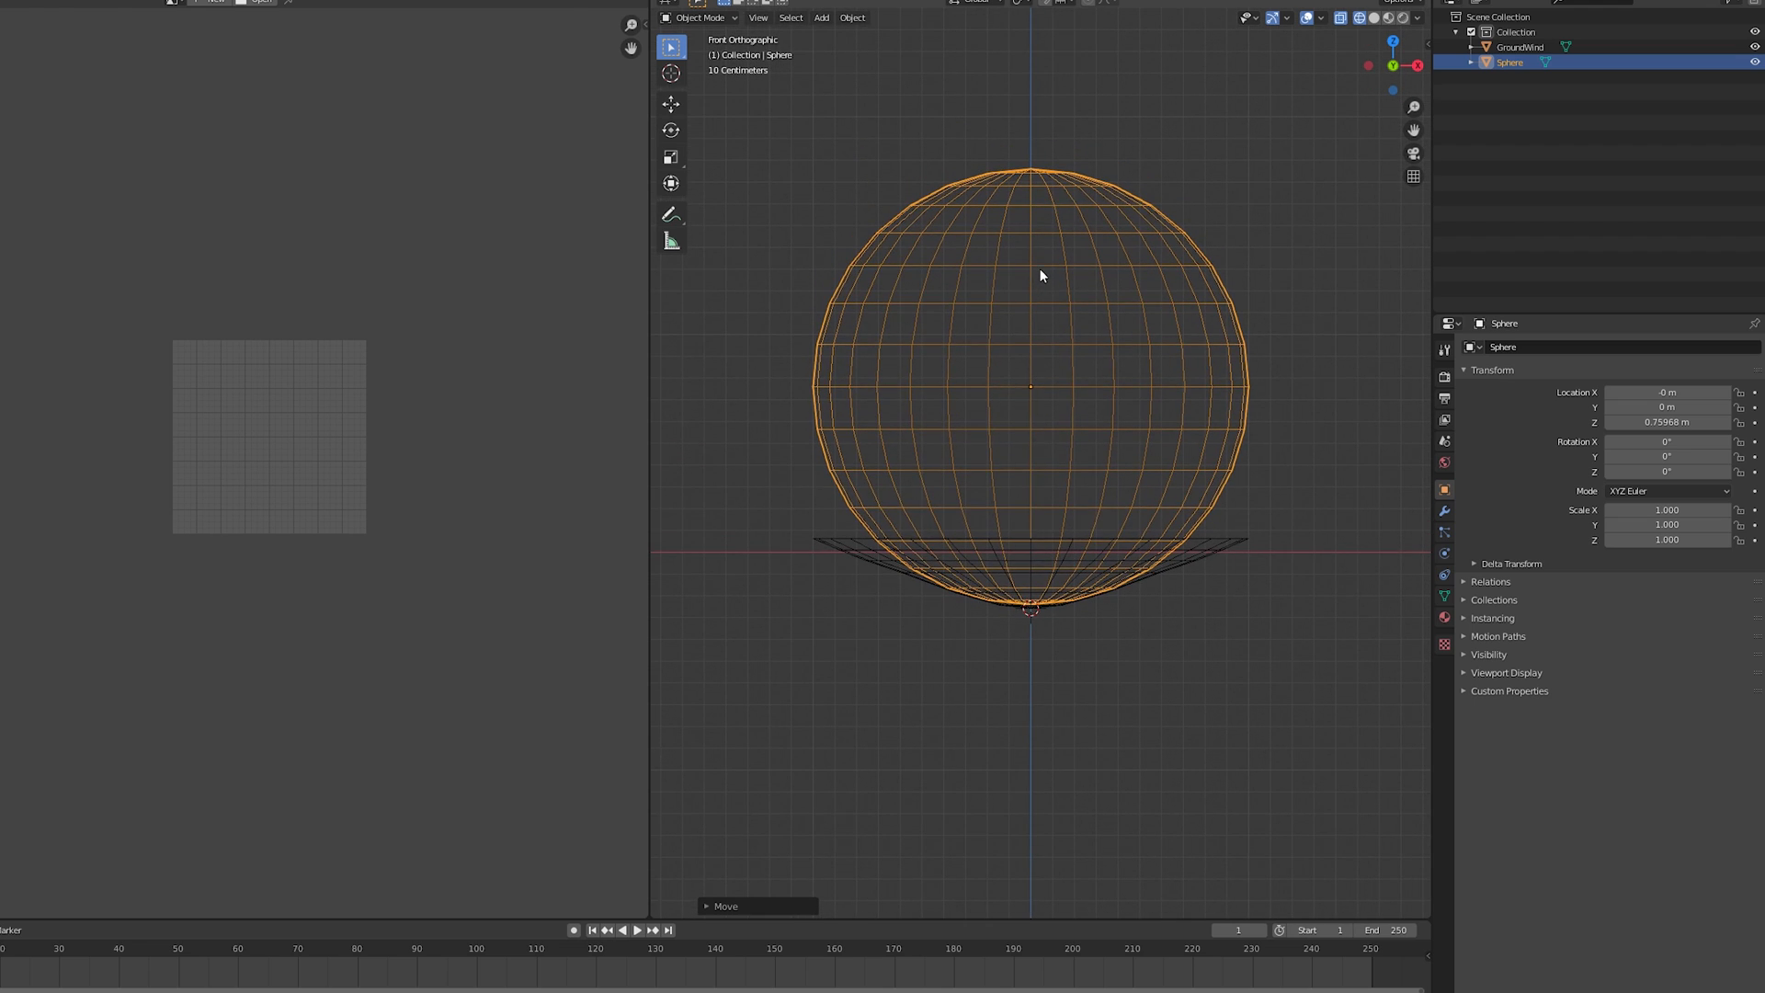
key("a")
key("alt+a")
left_click_drag(1314, 259, 798, 123)
key("x")
left_click(1139, 129)
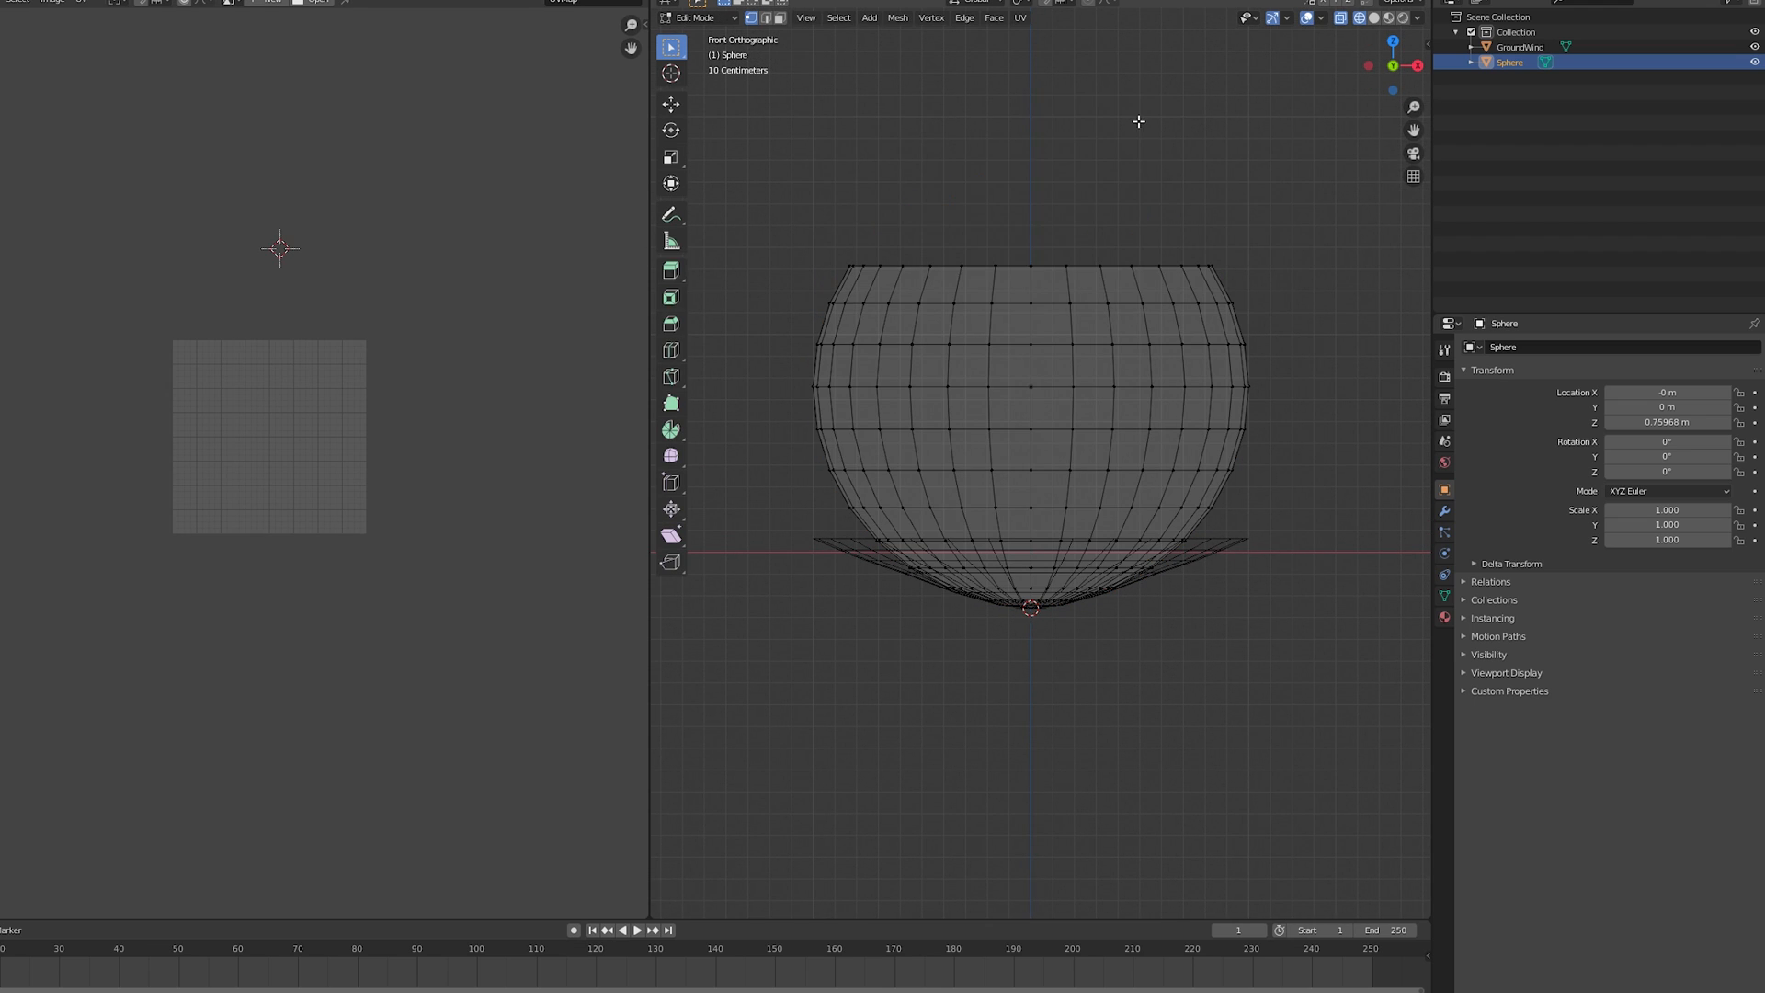
Step: Scale the sphere's open top rim inward to about 0.81 with proportional editing at a size of about 0.91
left_click(1047, 260, "alt")
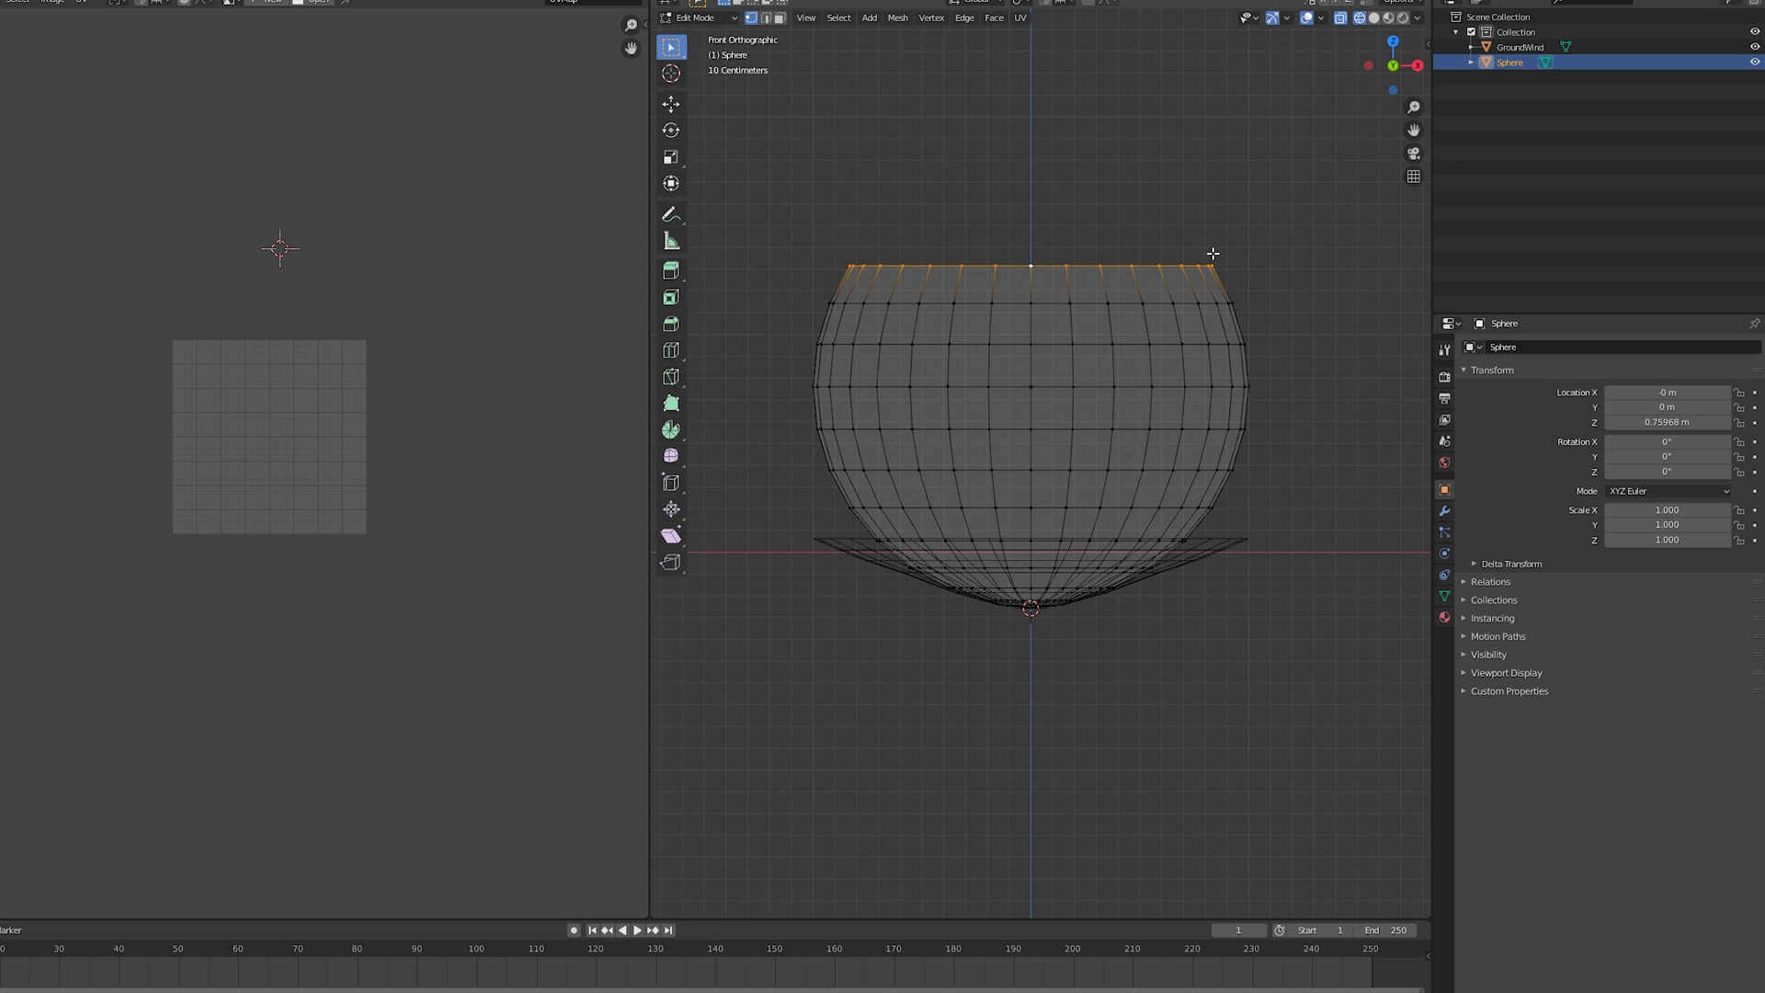
key("s")
scroll(1241, 204, "down", 12)
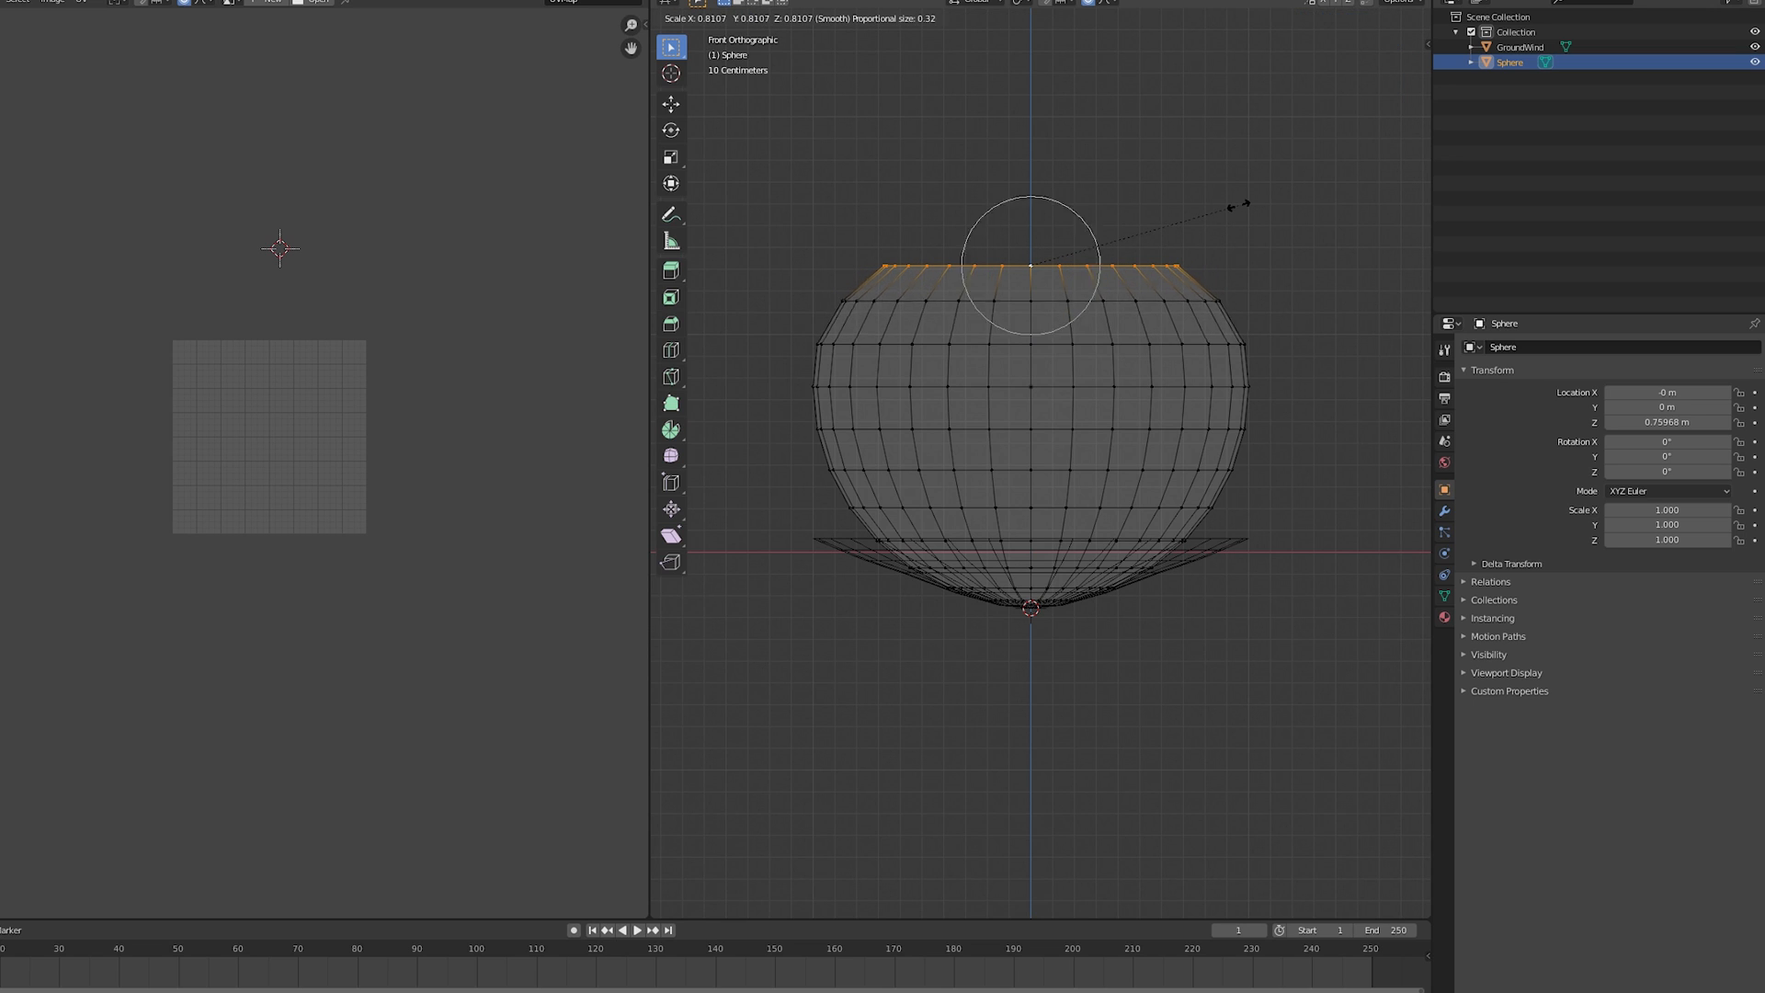
scroll(1239, 204, "down", 2)
left_click(1238, 204)
Step: Raise the top rim along Z and scale it inward to about 0.74 with proportional editing
key("g")
key("z")
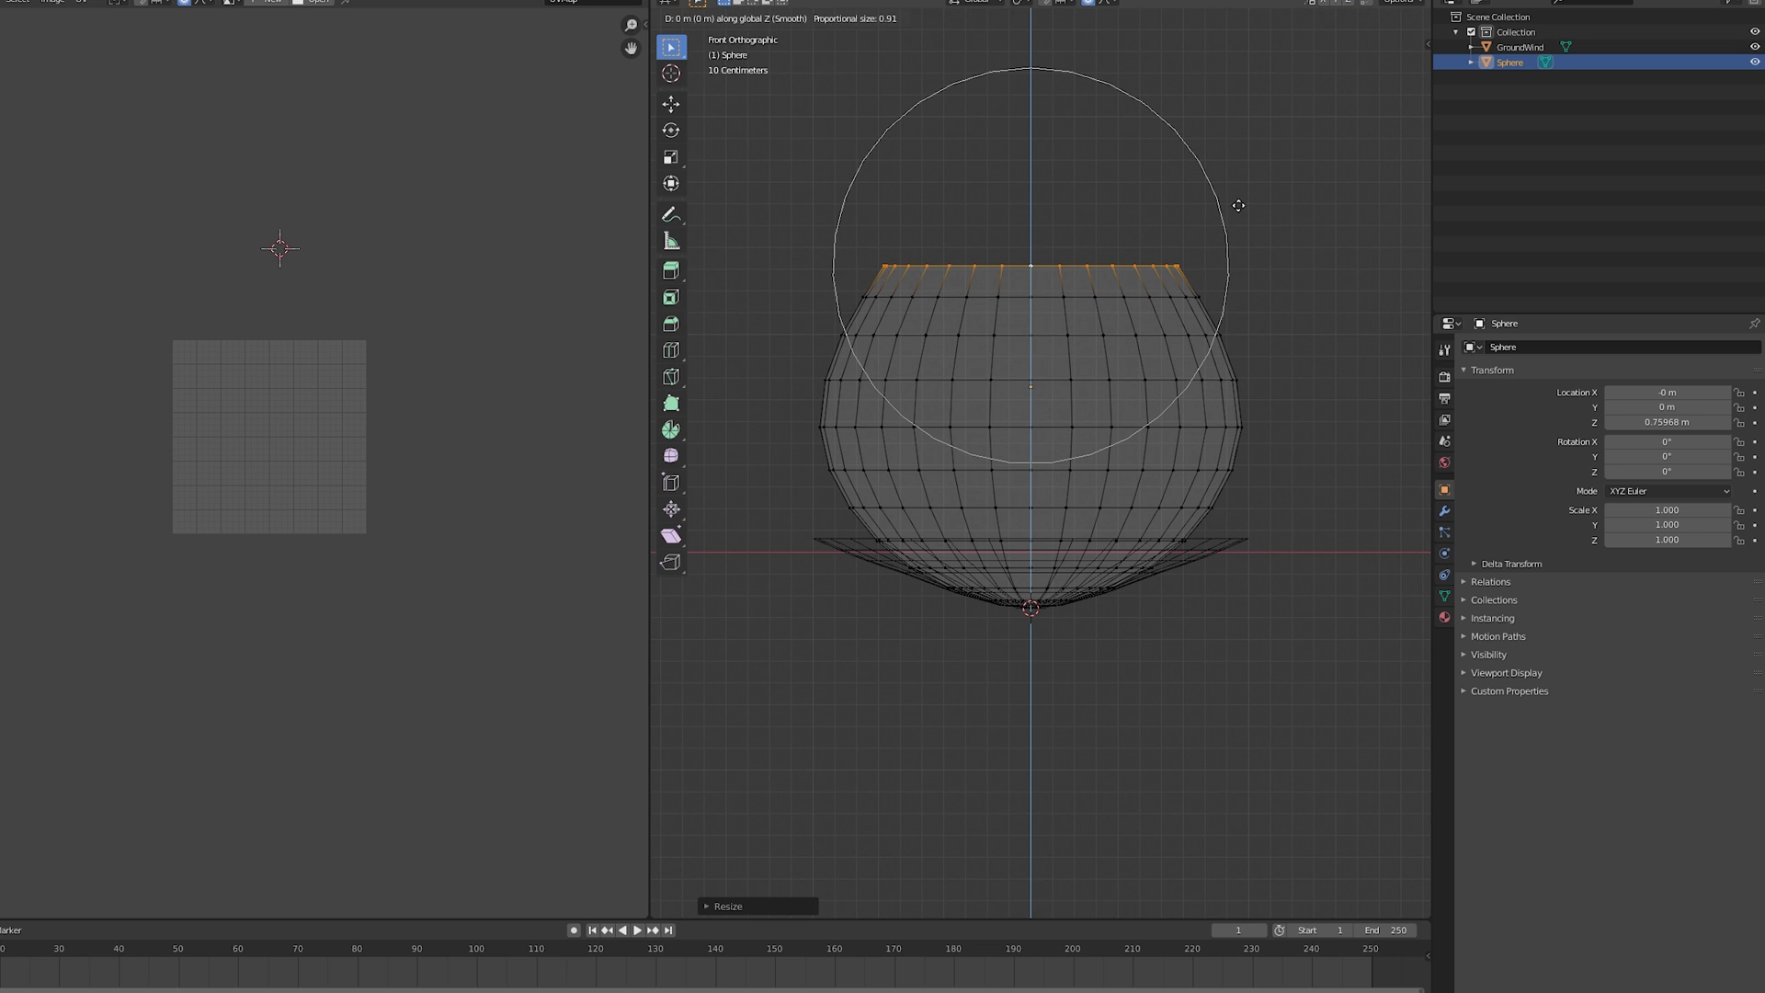
left_click(1236, 138)
key("s")
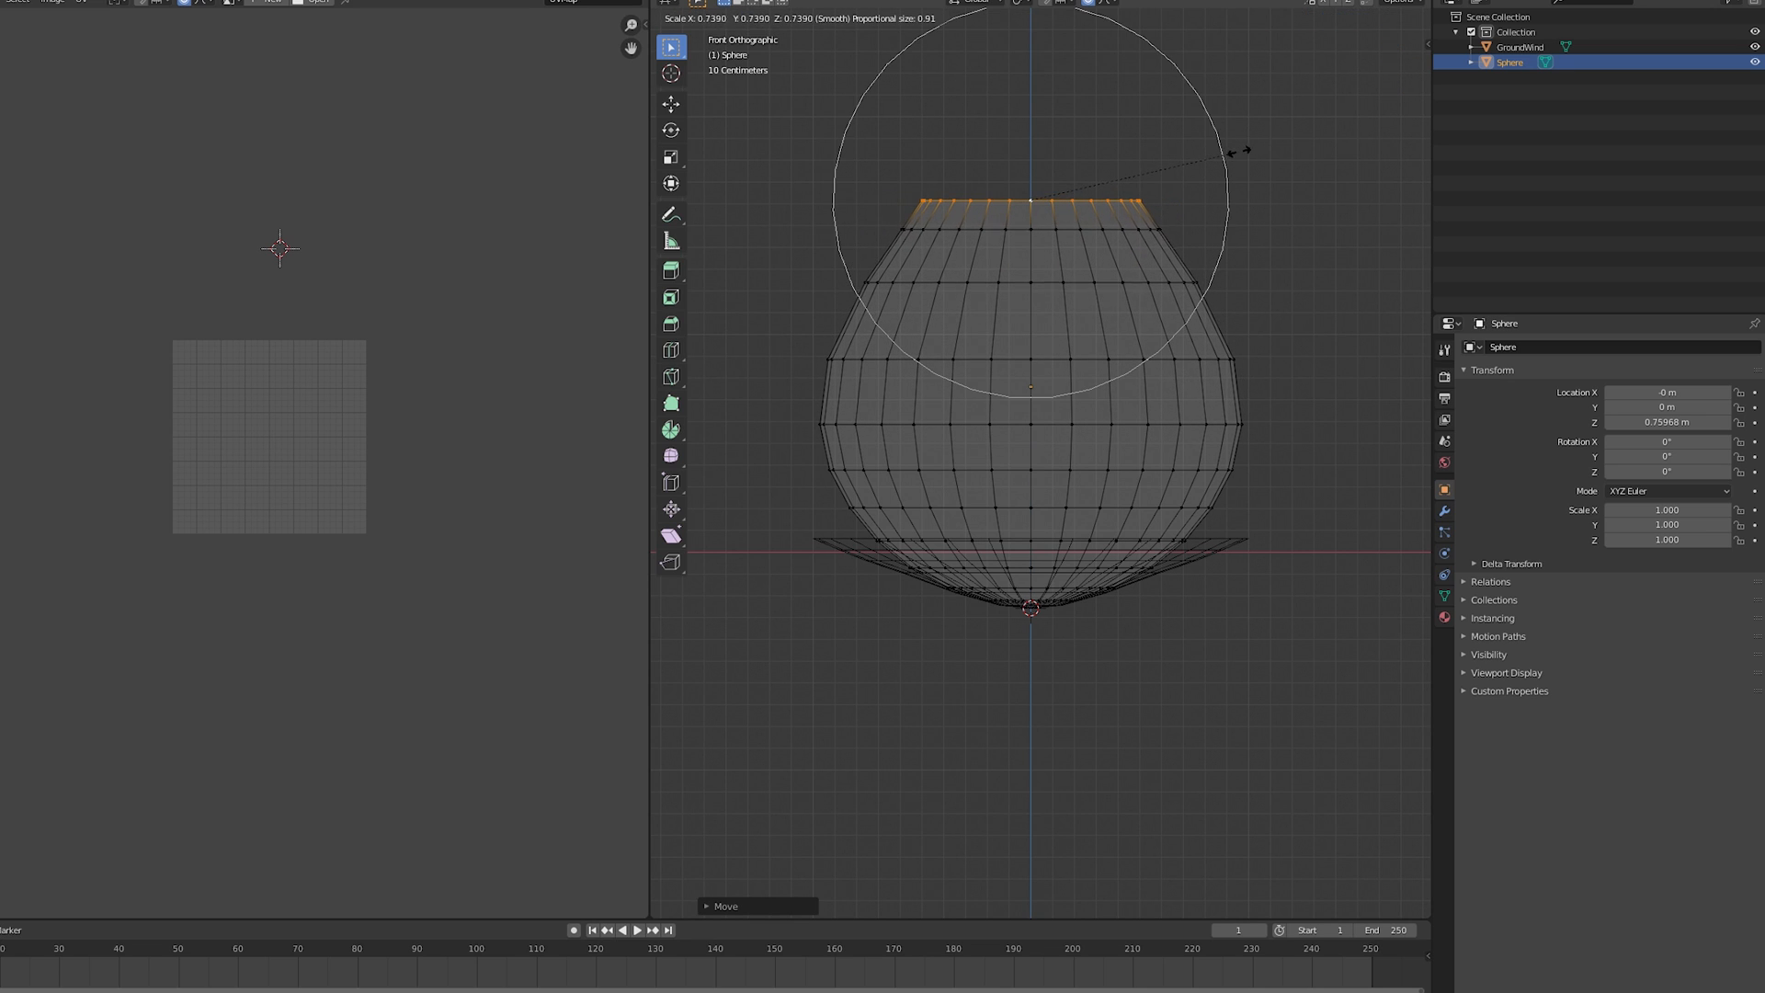
left_click(1241, 153)
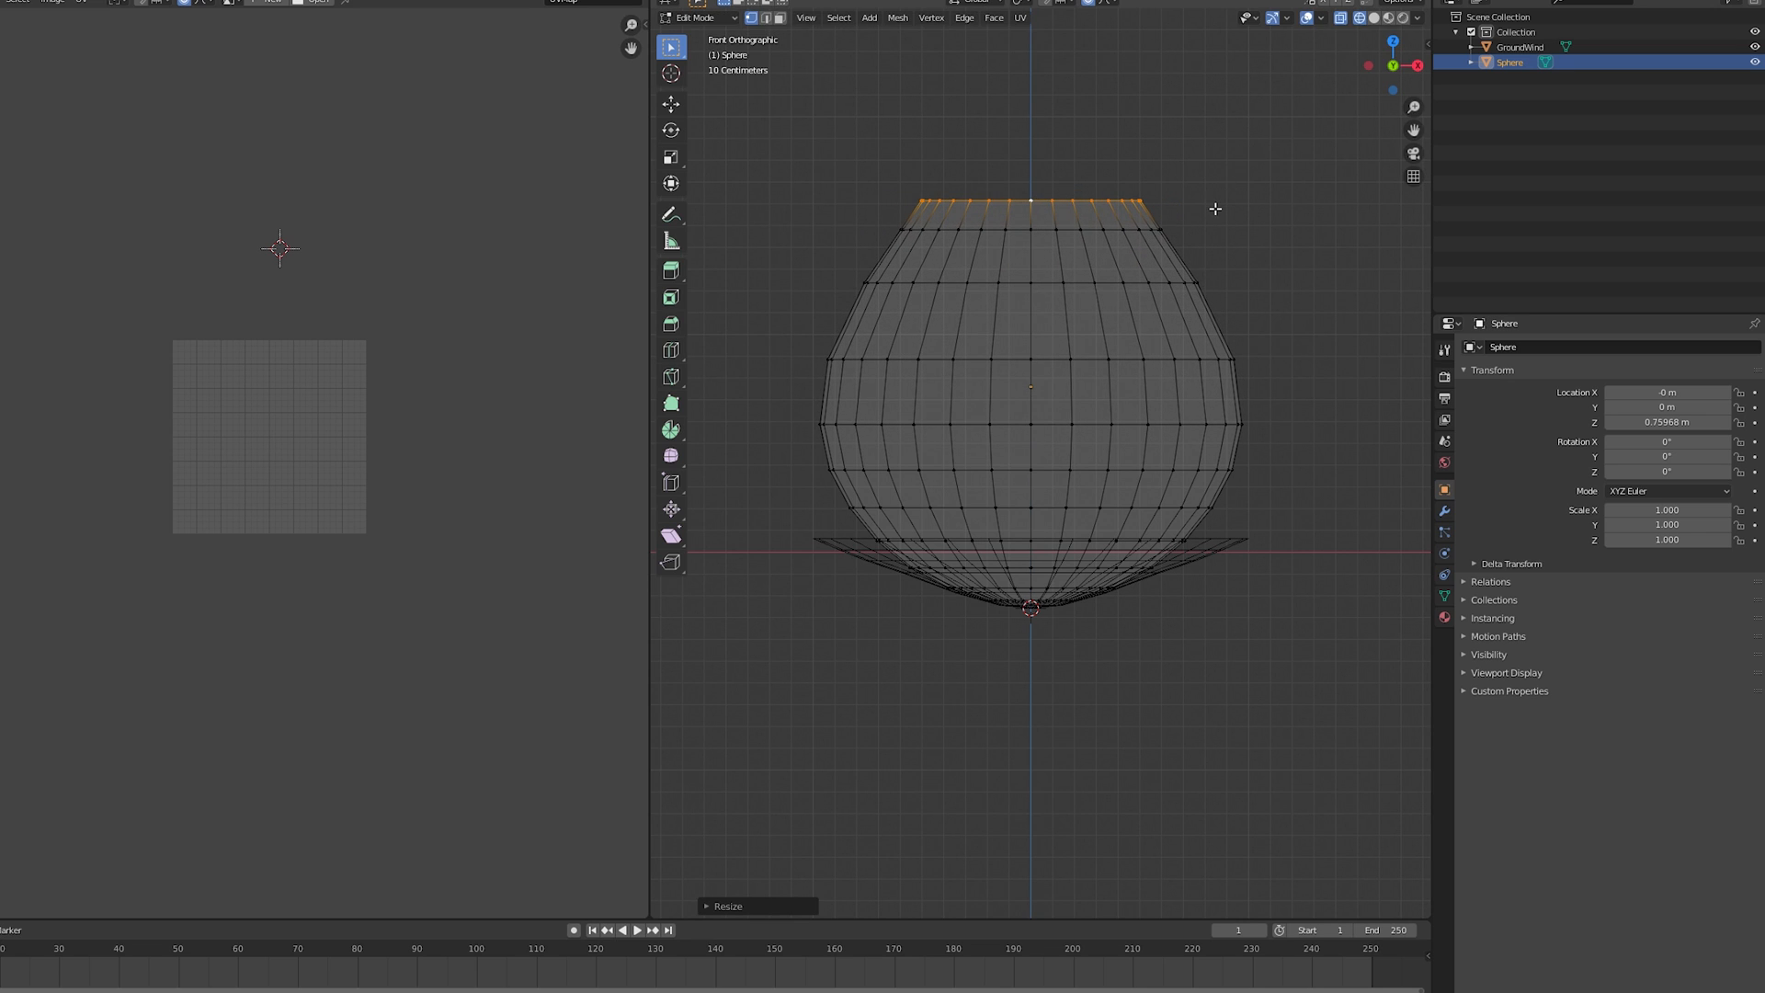
Step: Raise the top rim about 0.25 m along Z with the proportional size reduced to 0.32
key("g")
key("z")
scroll(1094, 183, "up", 11)
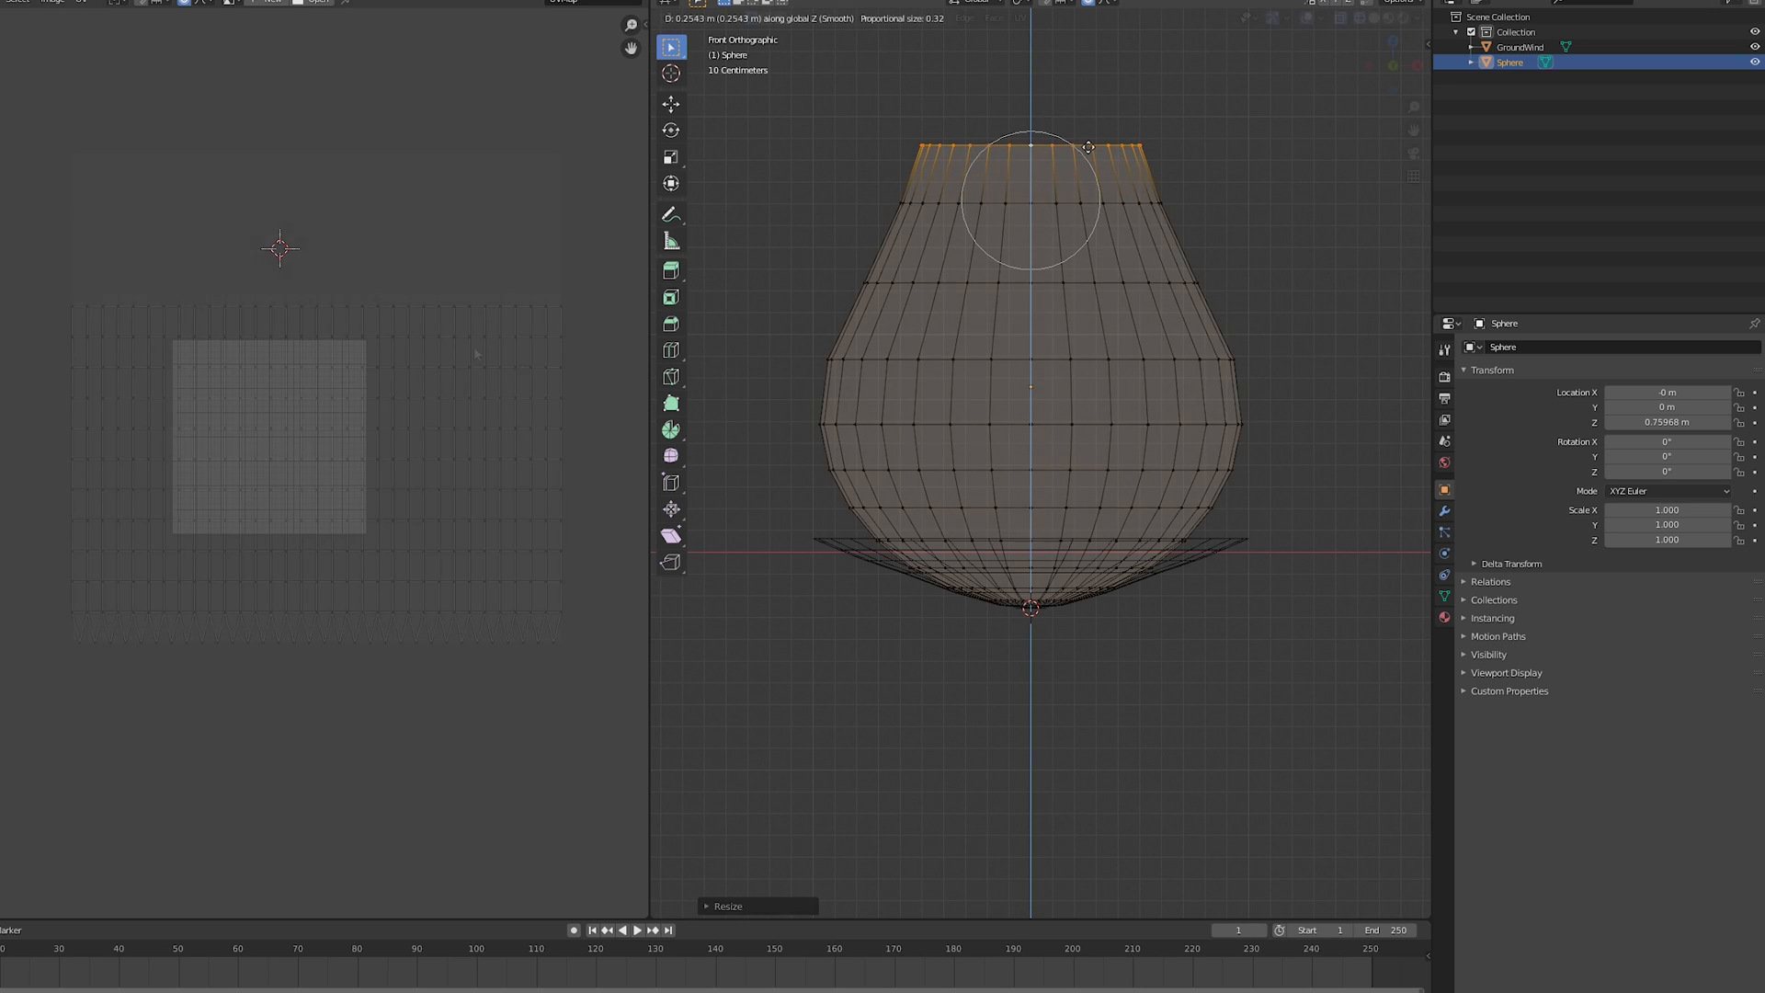
left_click(1090, 147)
Step: Turn on Constrain to Image Bounds for the UVs and move the sphere's entire UV layout upward
key("a")
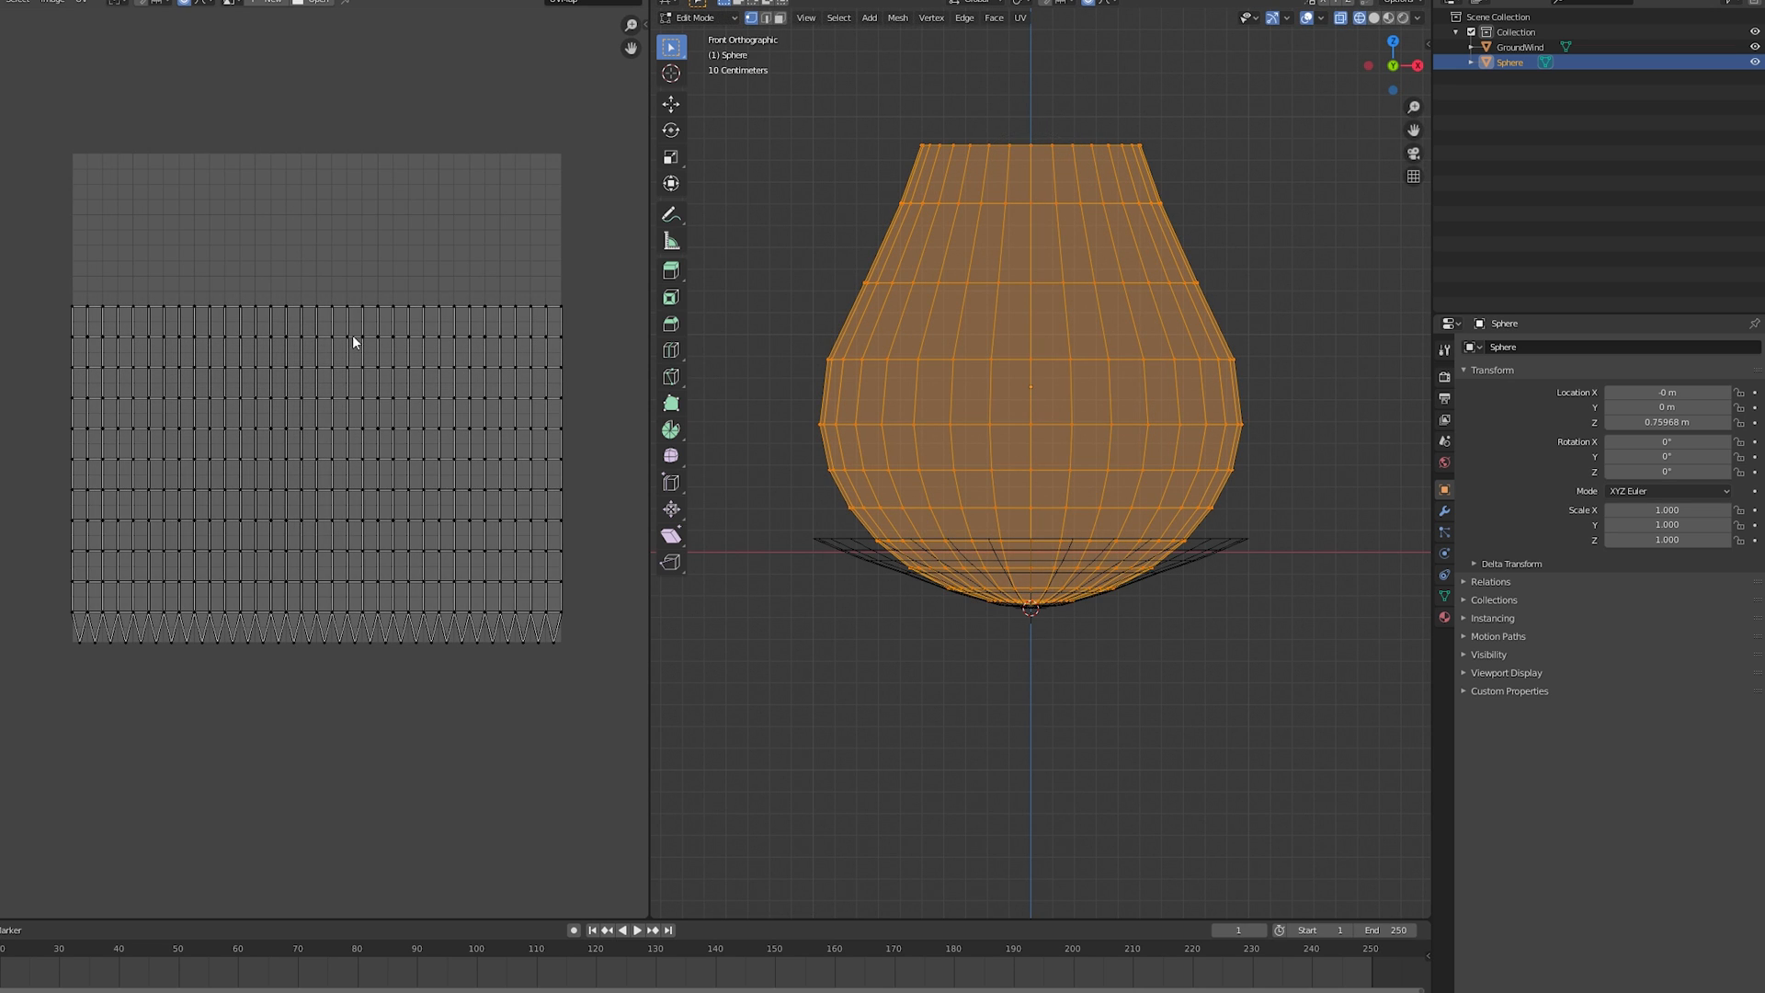
left_click(81, 2)
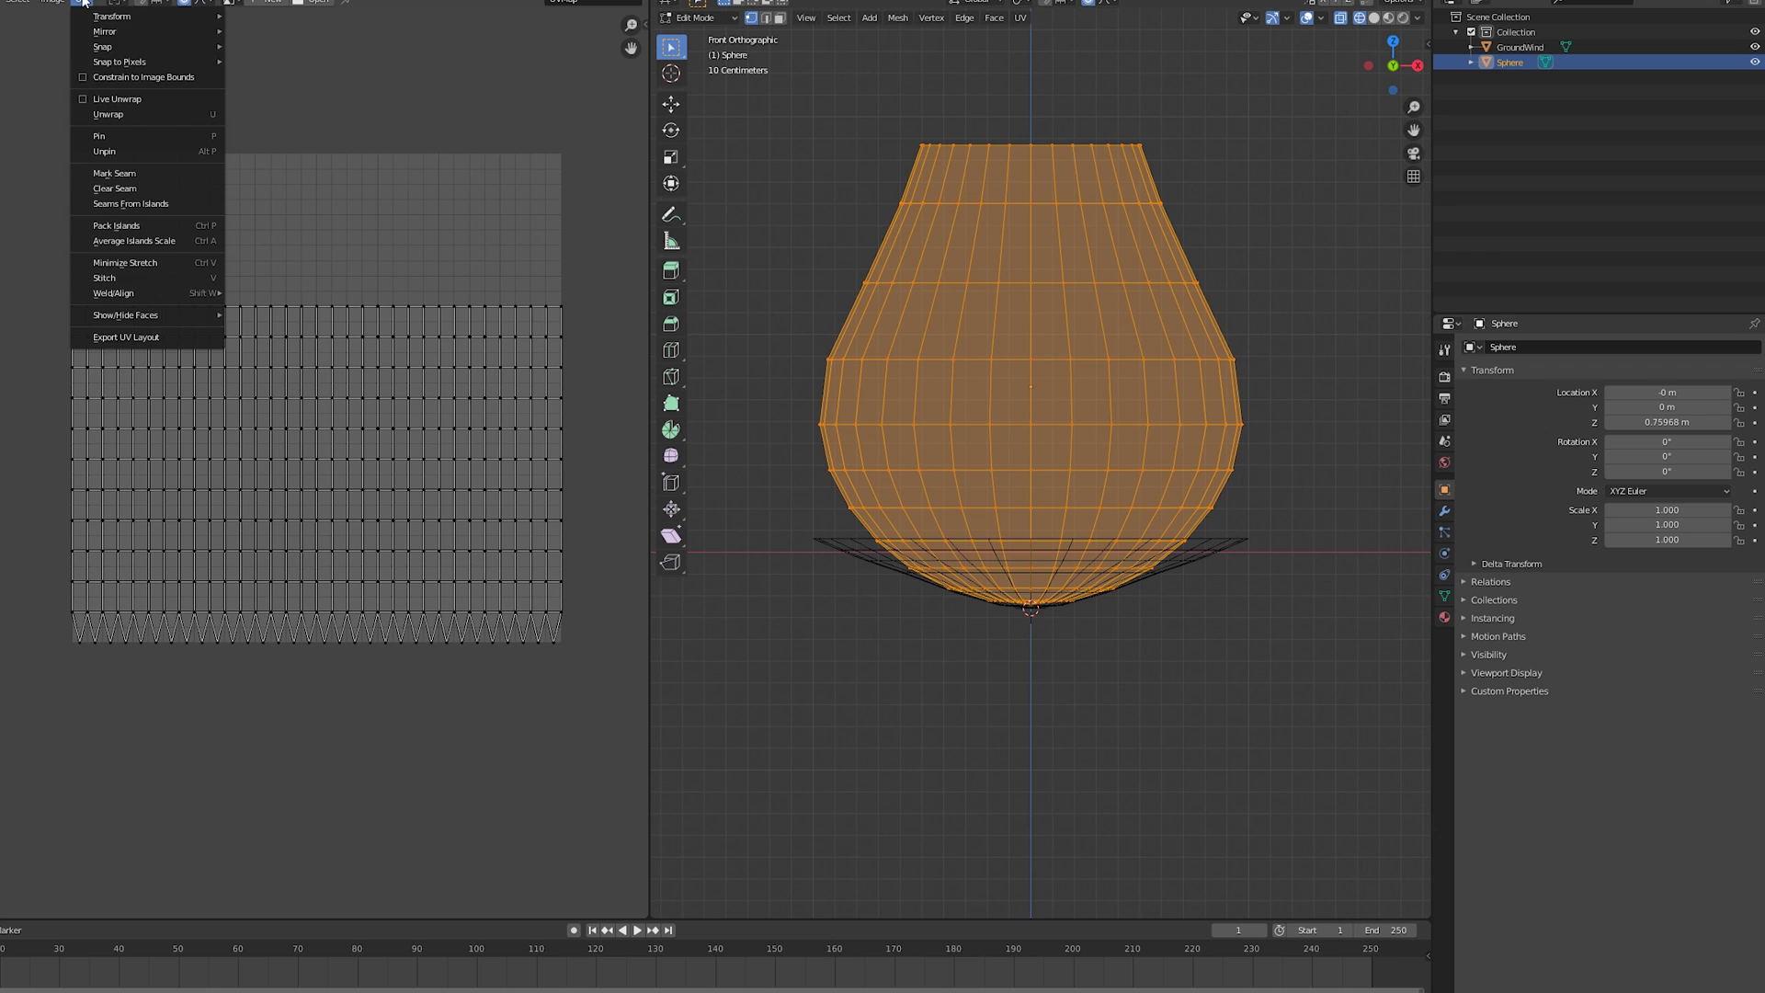
left_click(86, 78)
key("a")
key("g")
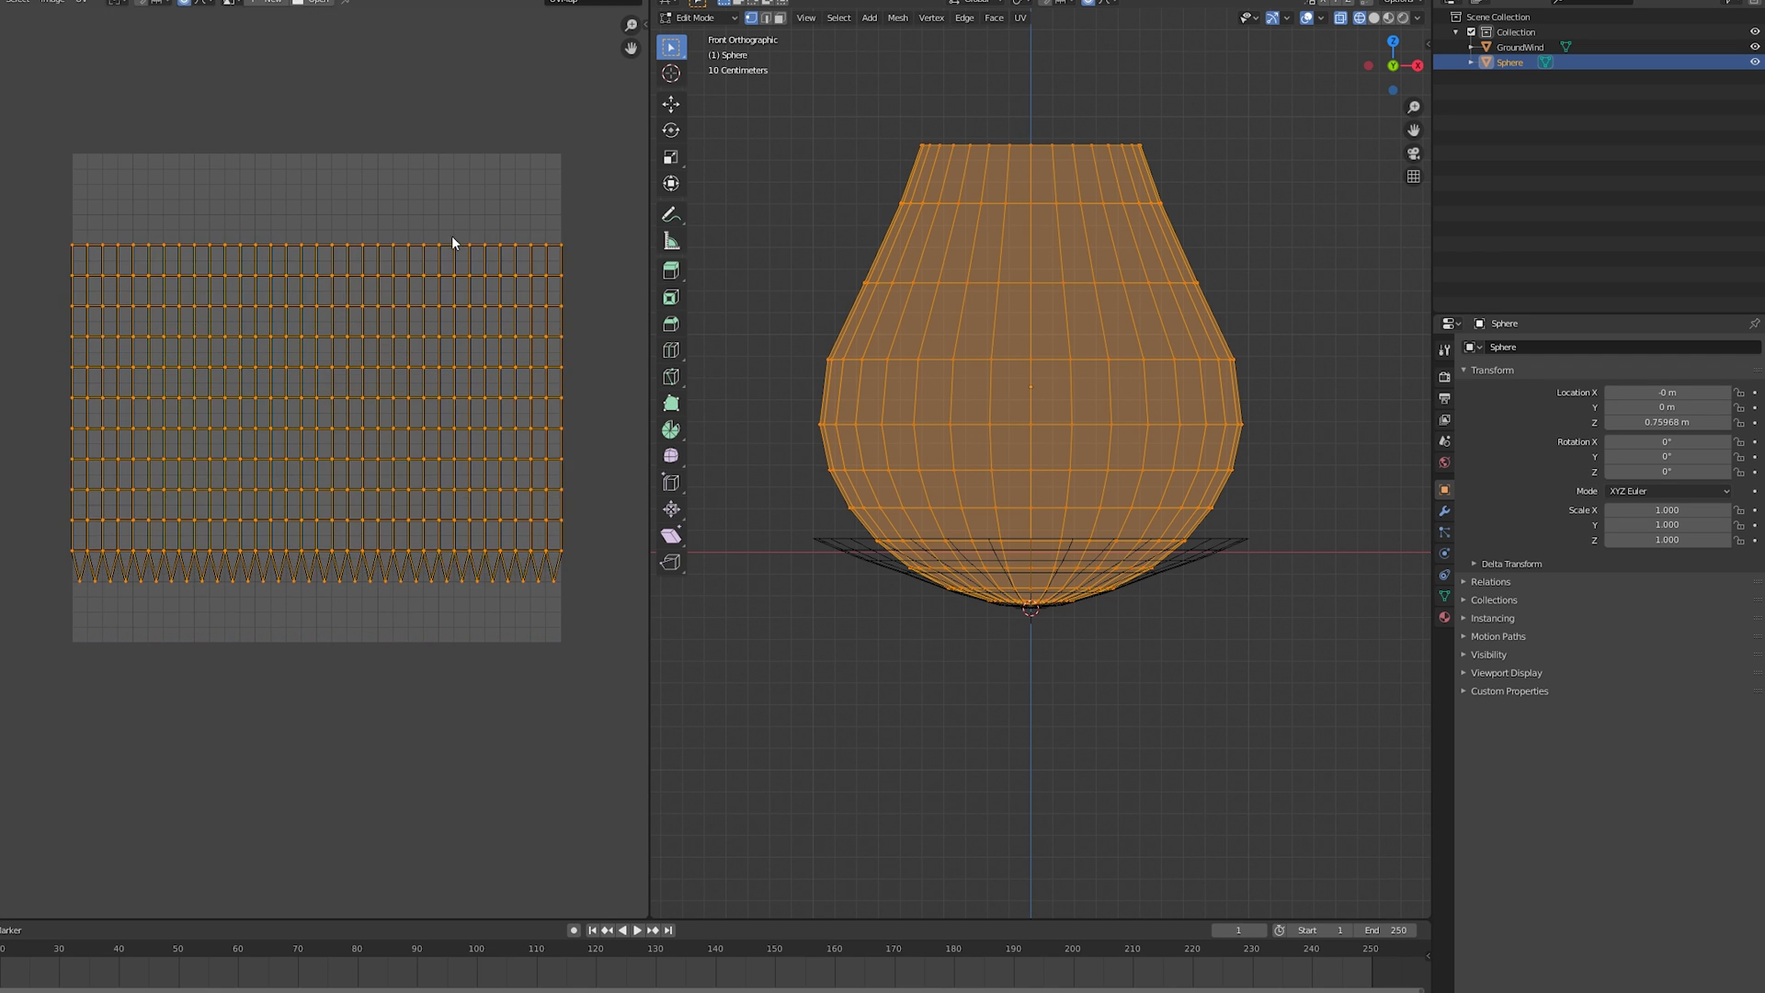
left_click(437, 57)
Step: Scale the sphere's UV layout along the Y axis and toggle proportional editing
key("s")
key("y")
left_click(448, 581)
key("s")
key("y")
key("o")
mouse_move(815, 581)
middle_mouse_down()
mouse_move(839, 670)
mouse_move(807, 561)
mouse_move(809, 593)
middle_mouse_up()
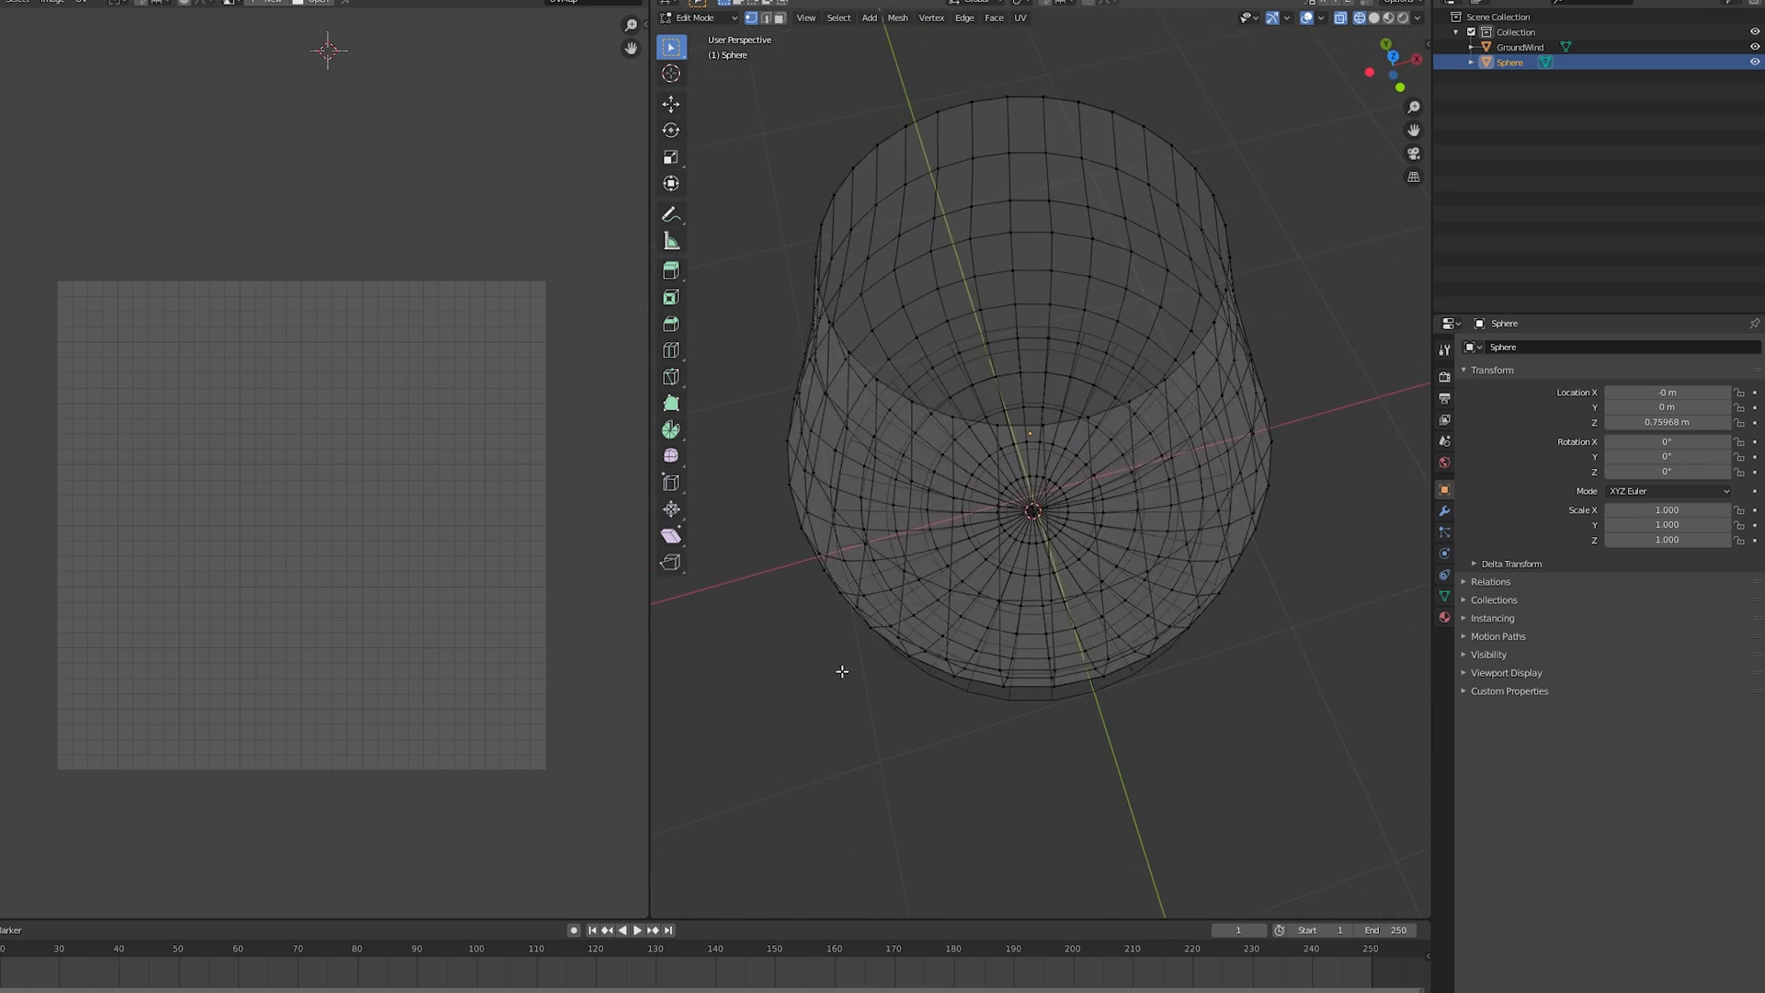
Step: Return the sphere to Object Mode and display it with solid shading
key("Tab")
key("shift+z")
scroll(840, 636, "down", 3)
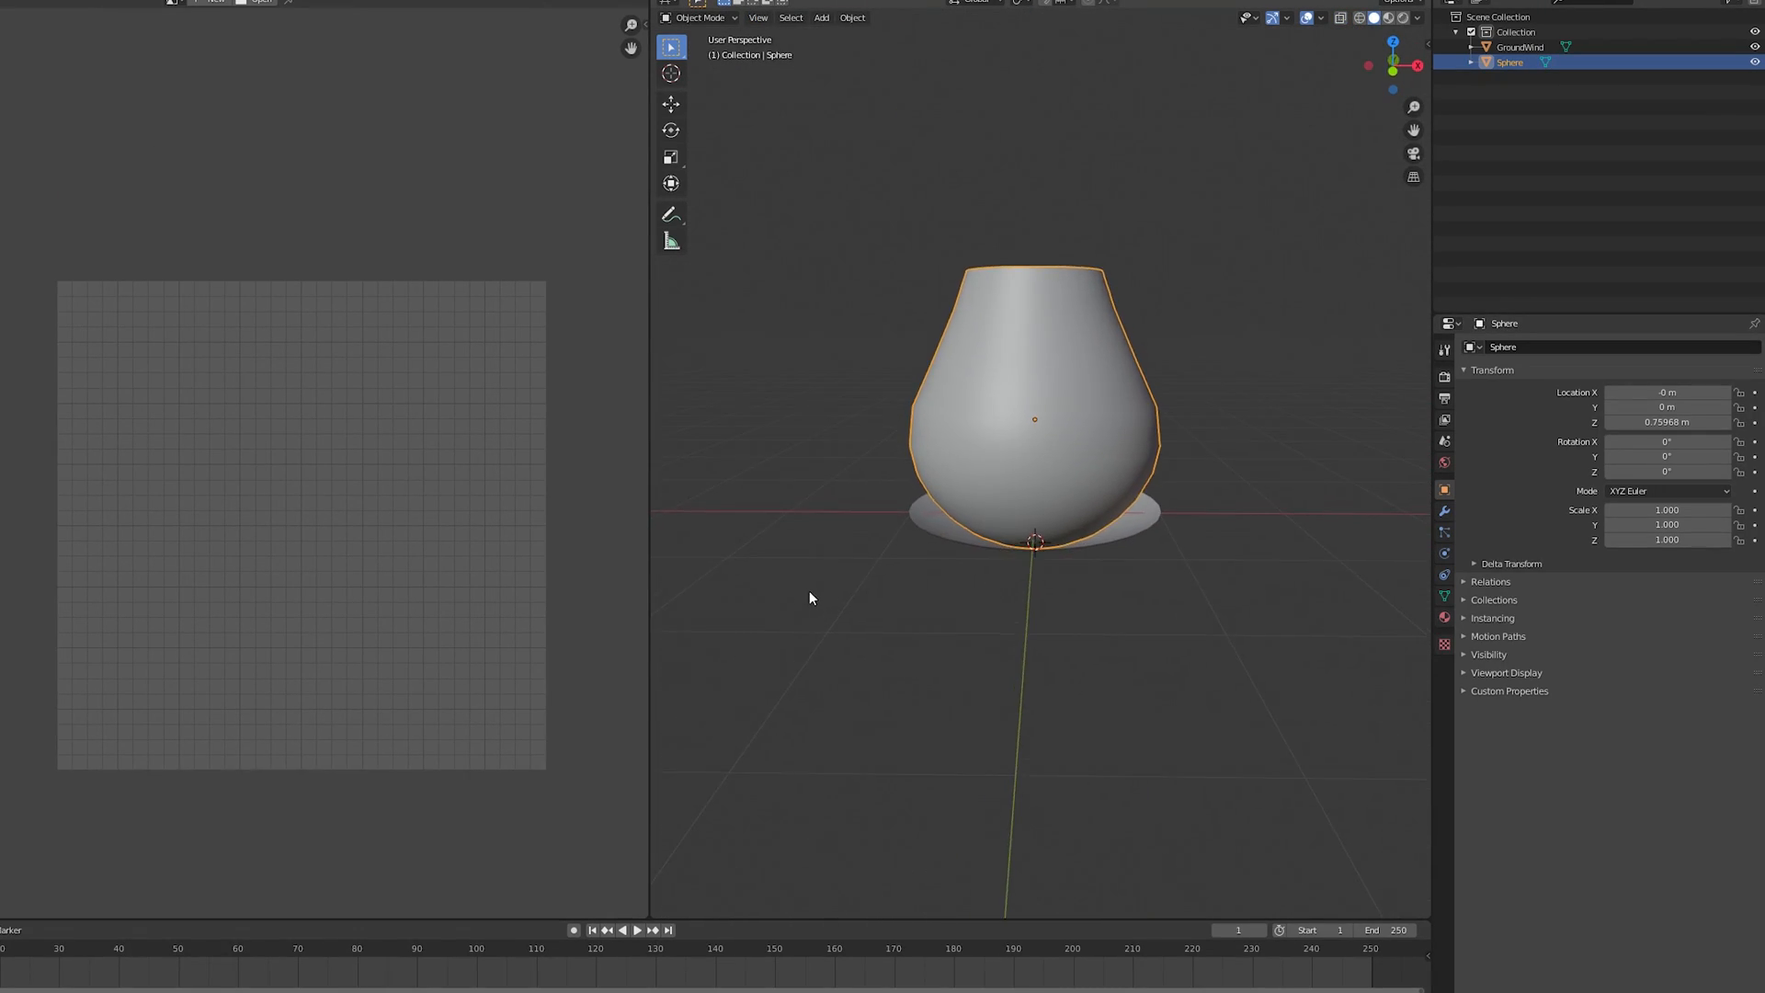
Step: Switch to Unity, duplicate the GroundWind particle system and rename the copy Shell
left_click(1012, 103)
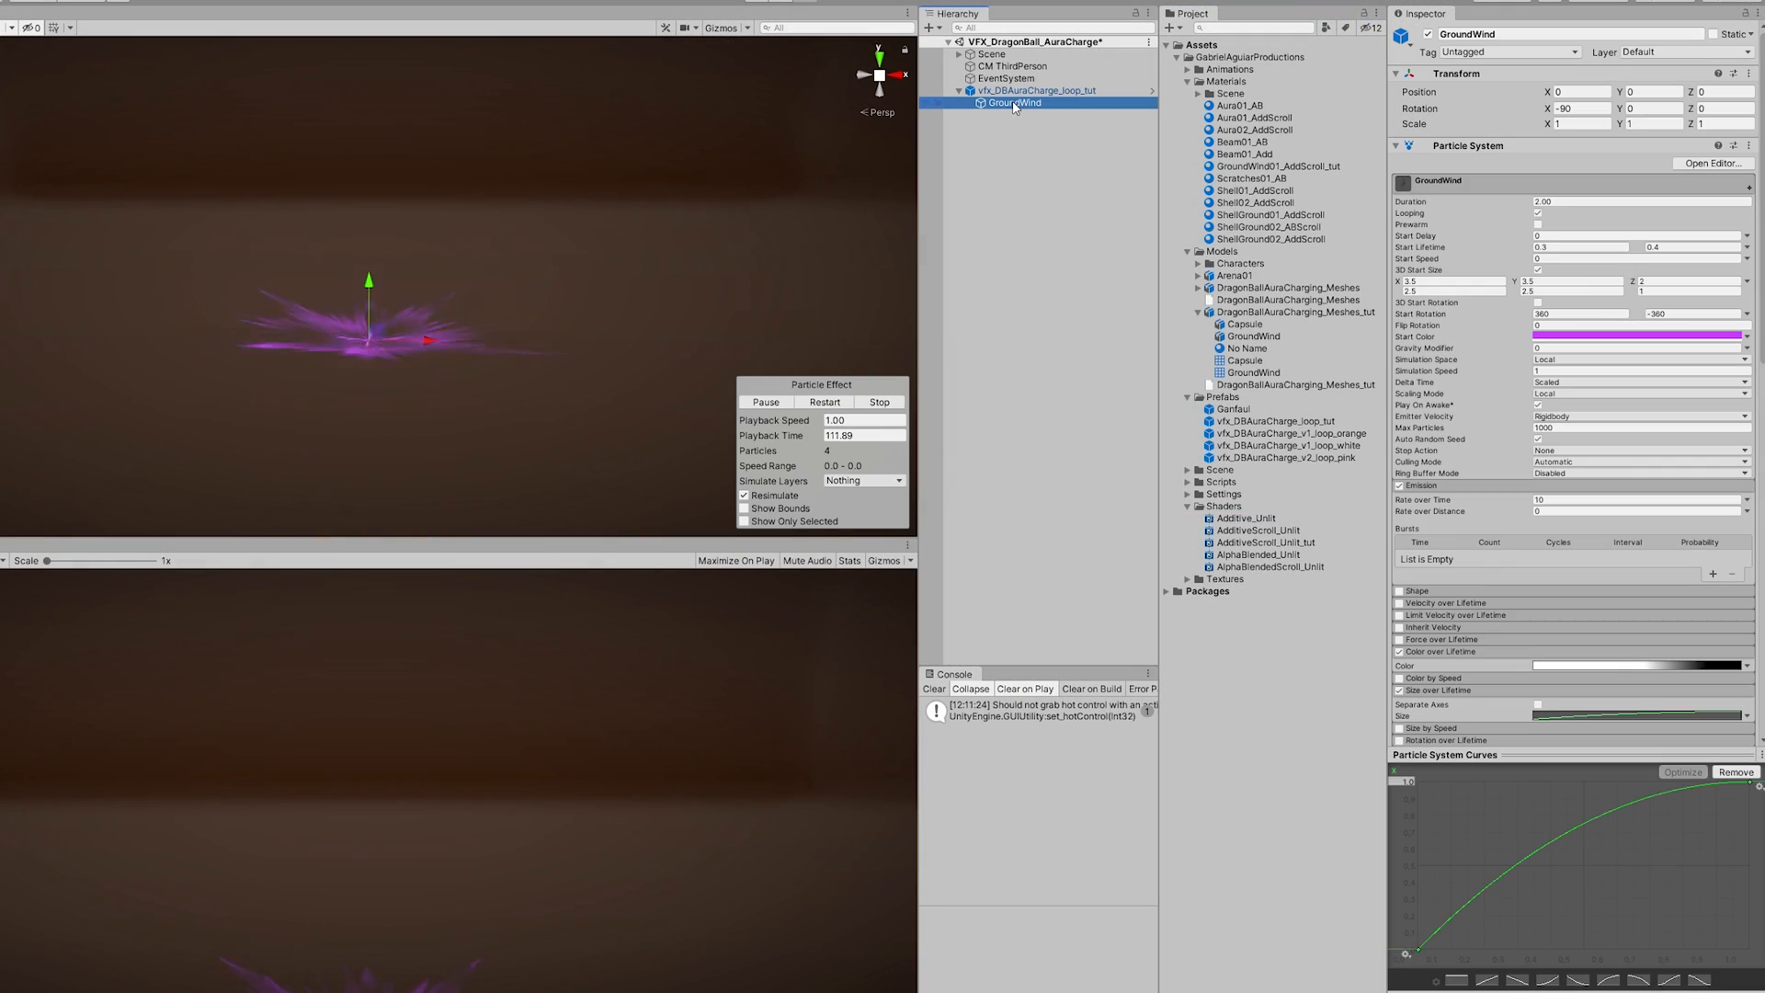
key("ctrl+d")
key("F2")
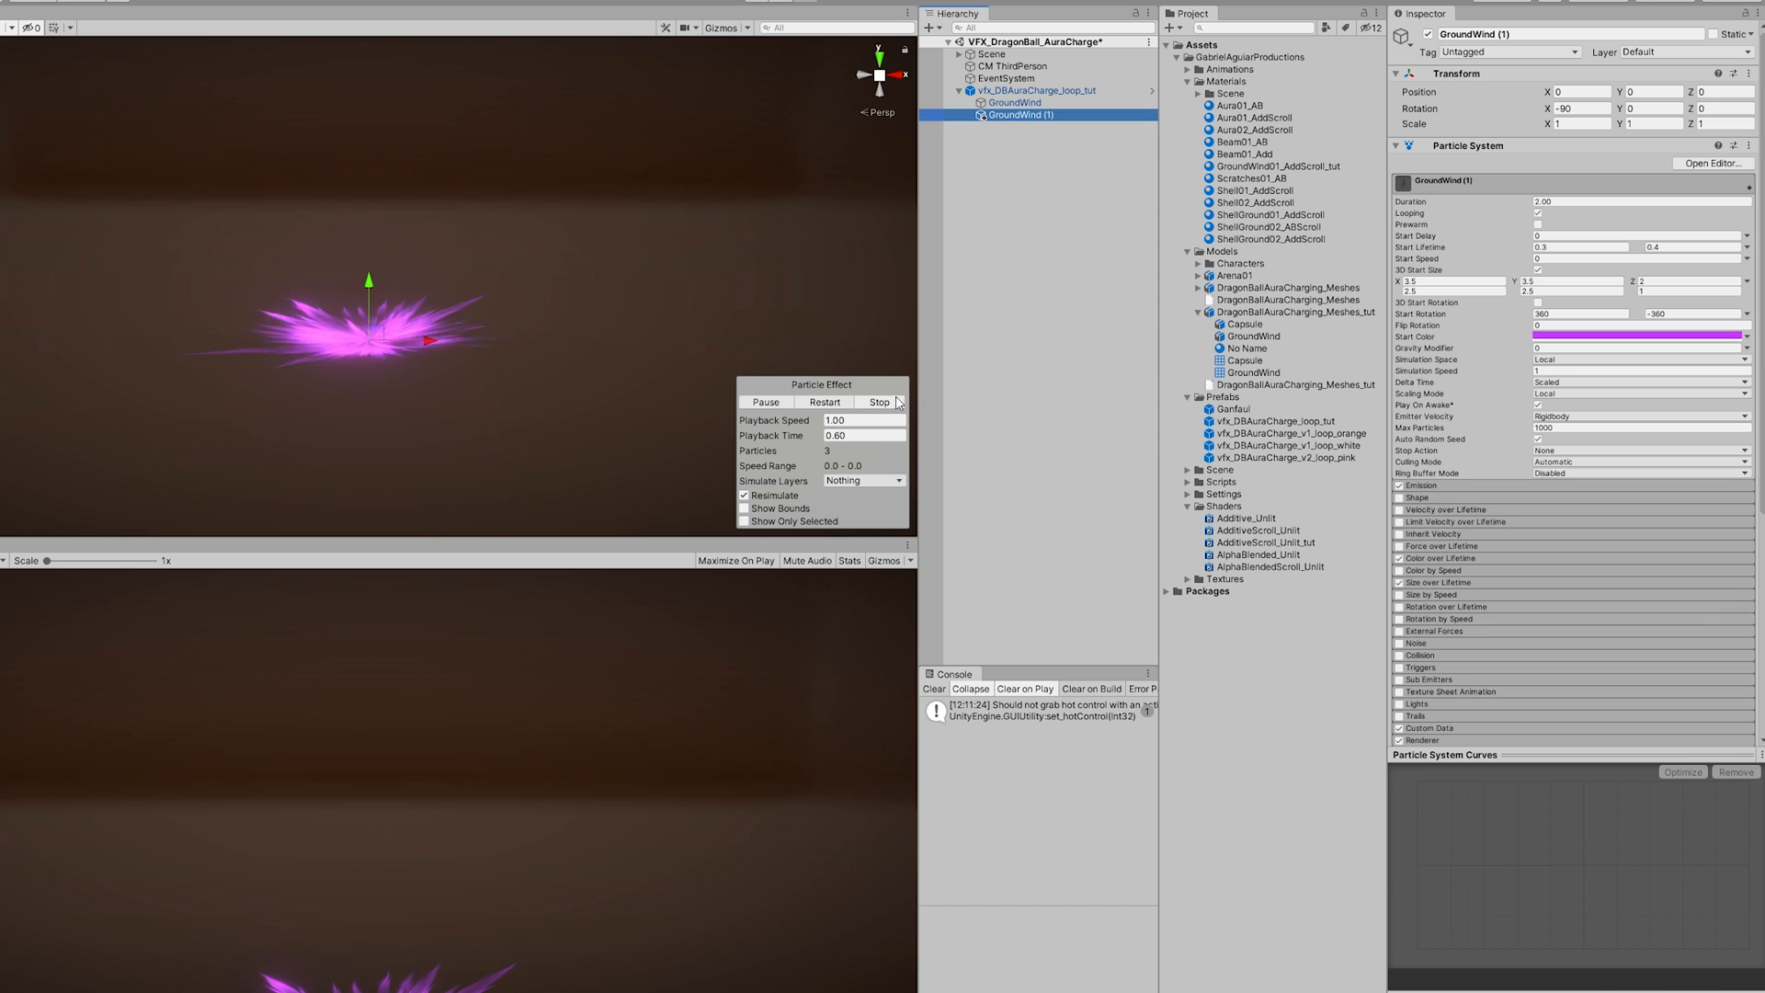
type("Shell")
key("Return")
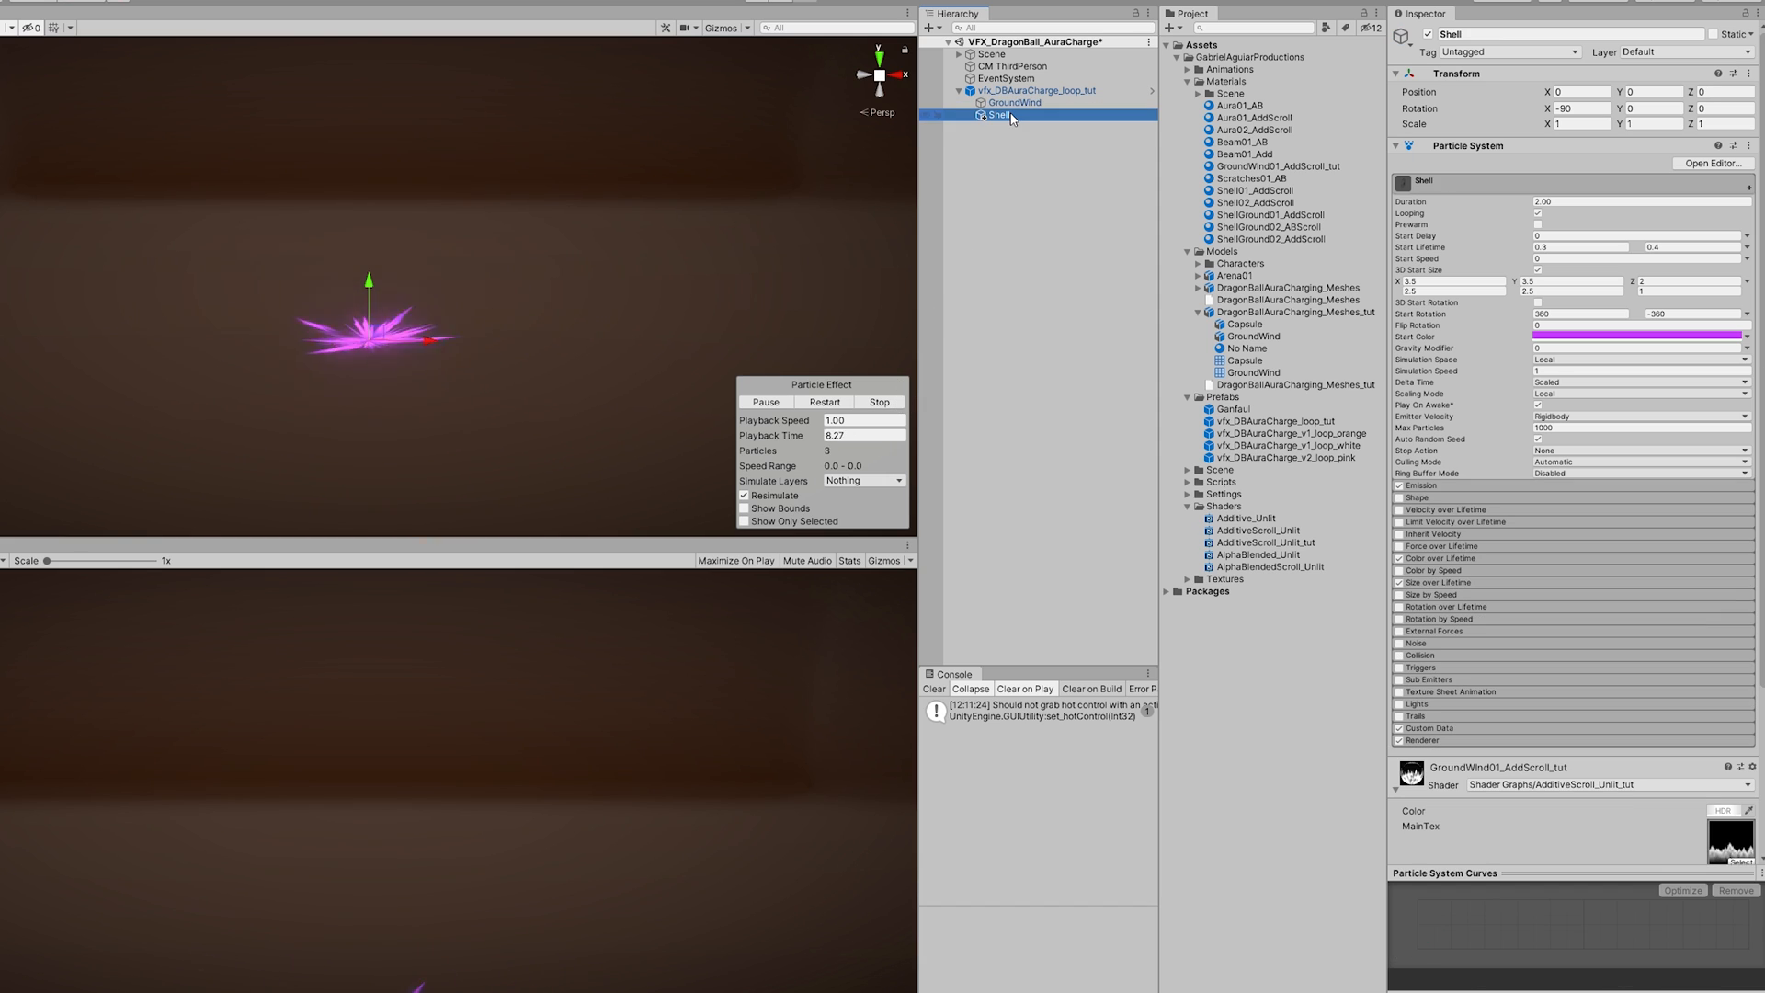
Step: Replace the GroundWind mesh in Shell's particle renderer with the Capsule mesh from DragonBallAuraCharging_Meshes_tut
left_click(1502, 741)
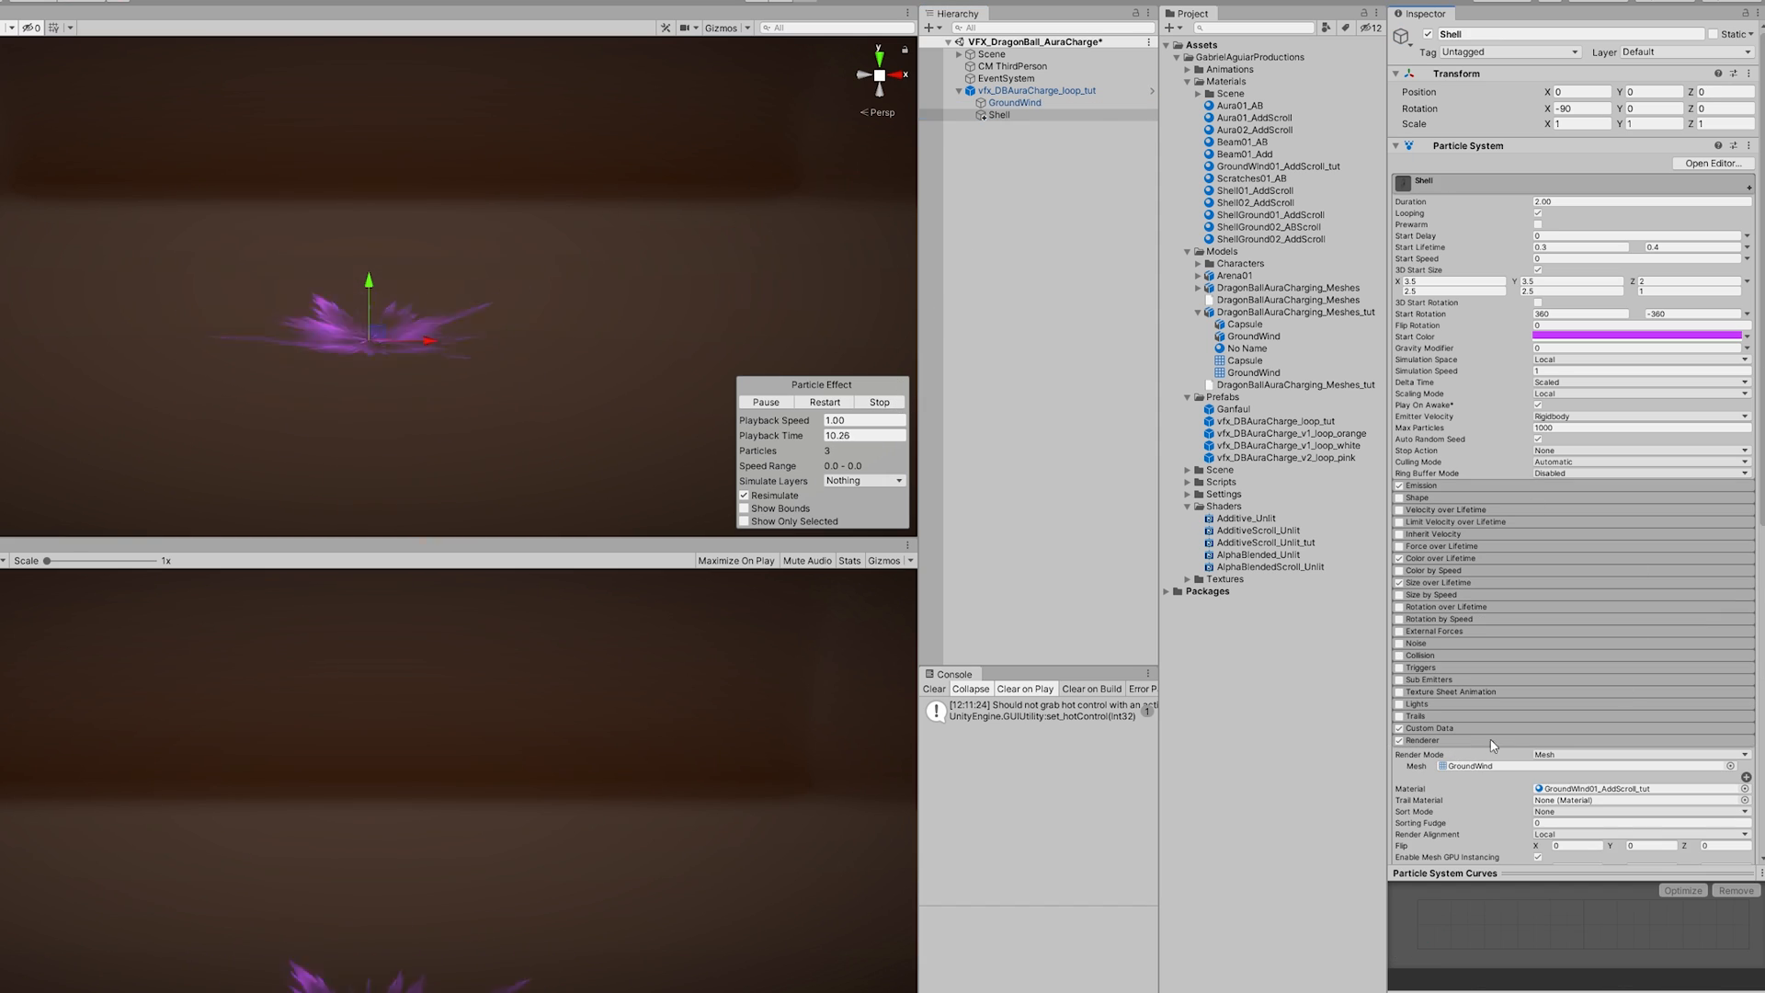
scroll(1557, 743, "down", 5)
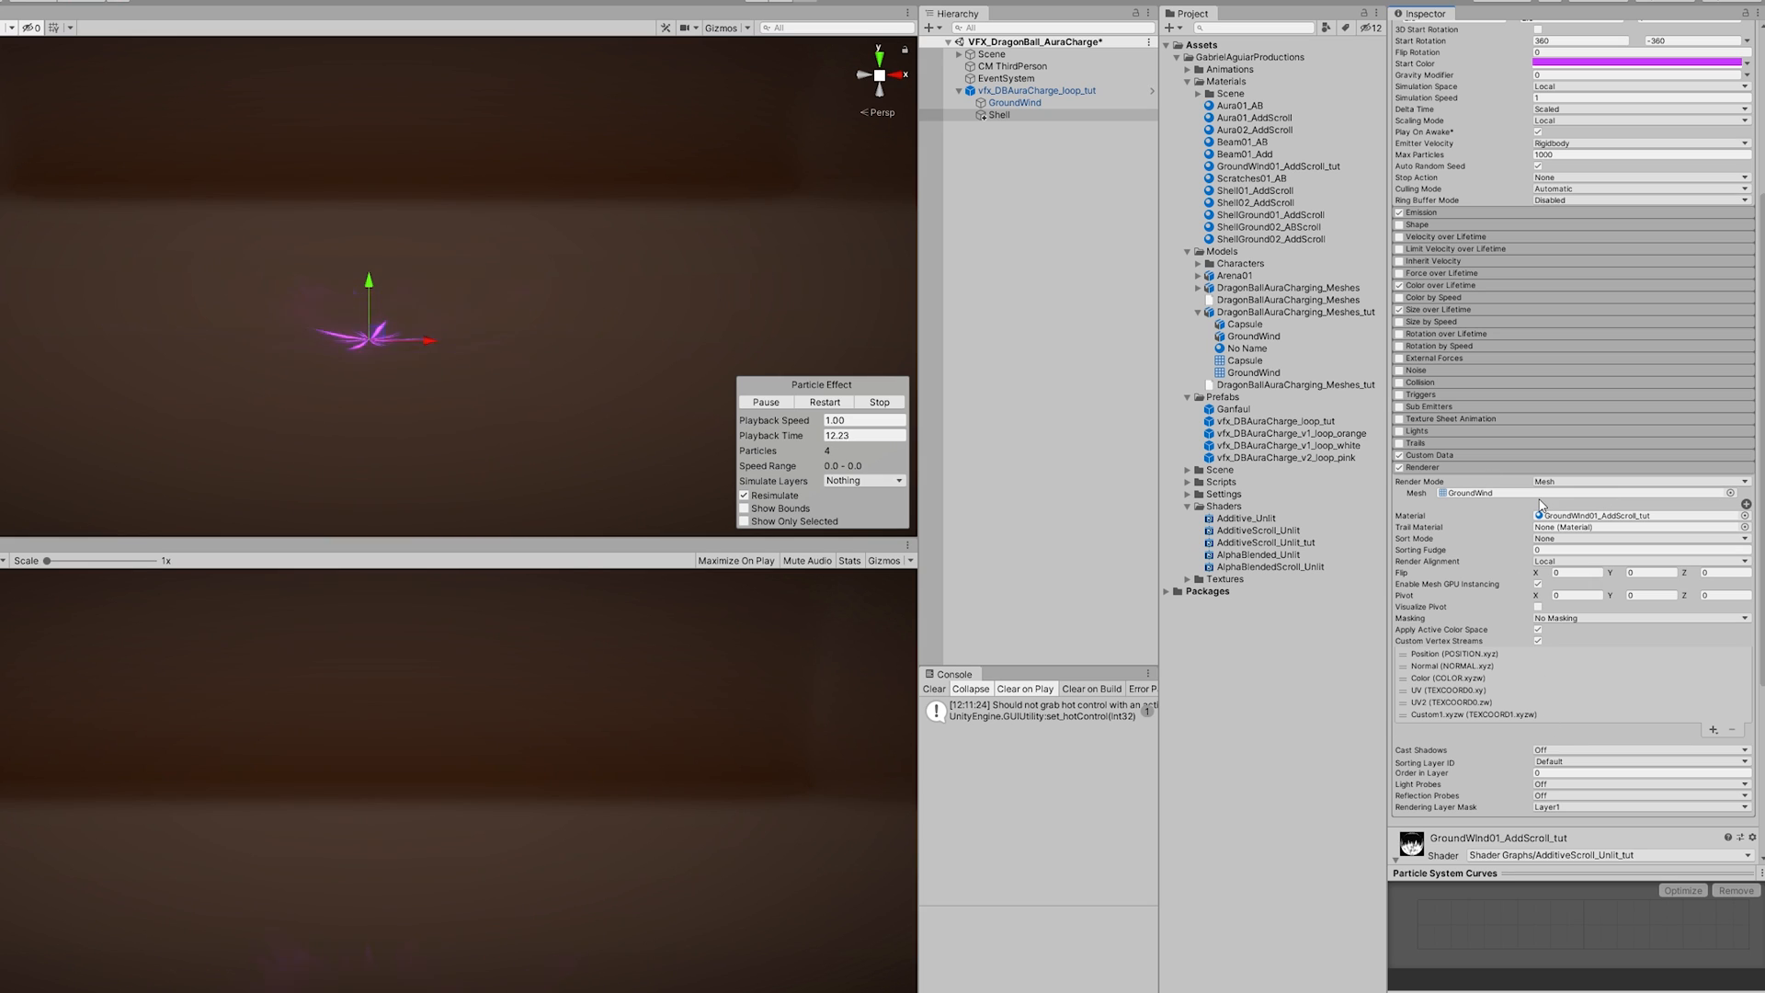
left_click(1507, 492)
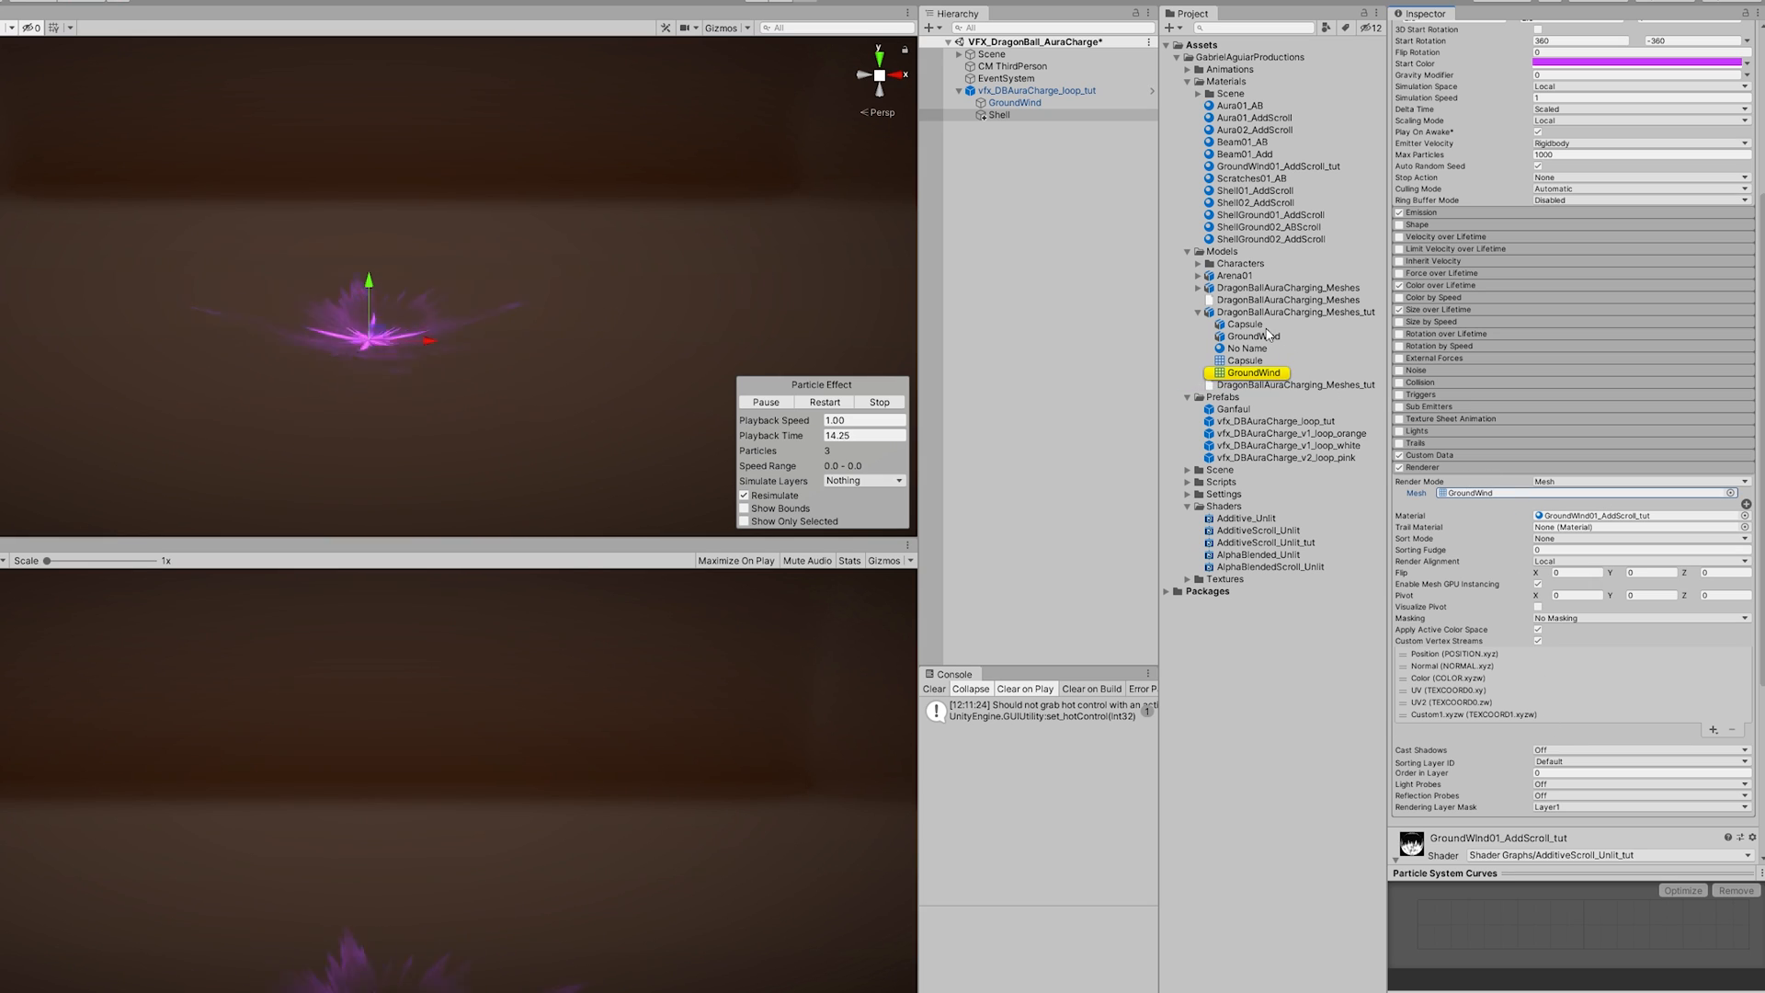
left_click_drag(1253, 372, 1471, 493)
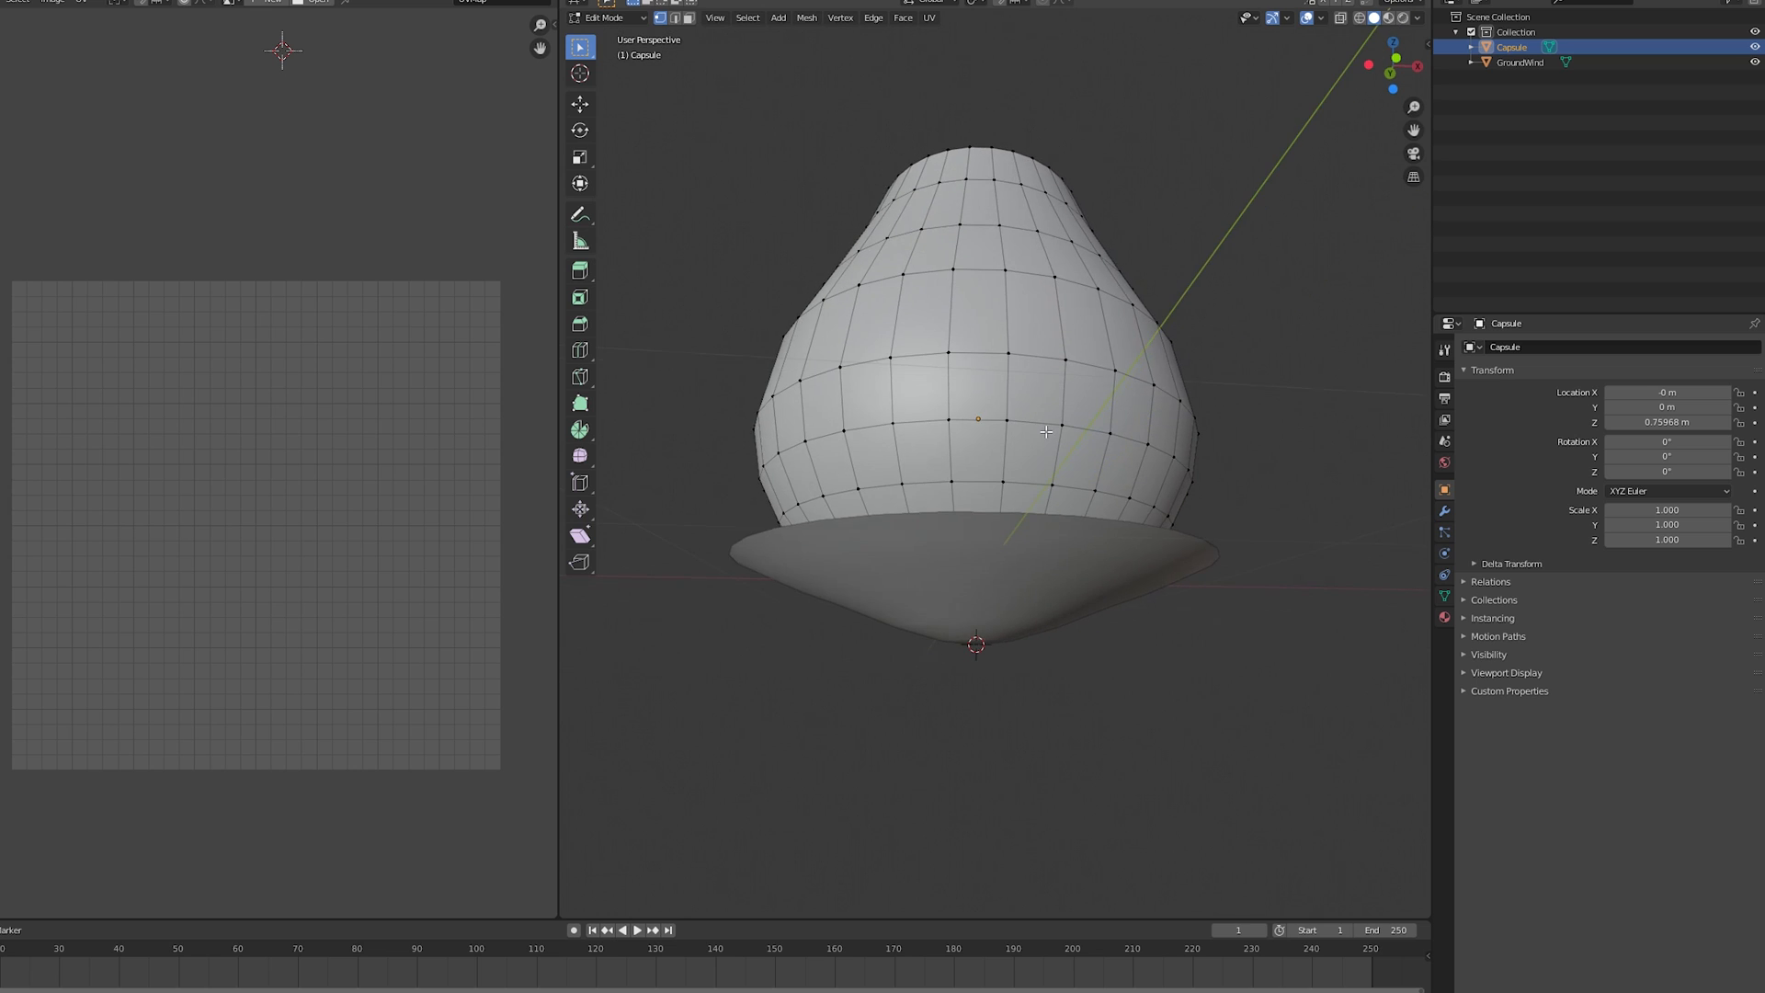
Step: In Blender, snap the 3D cursor to the selected bottom centre vertex of the Capsule mesh
middle_click_drag(1024, 542, 978, 620)
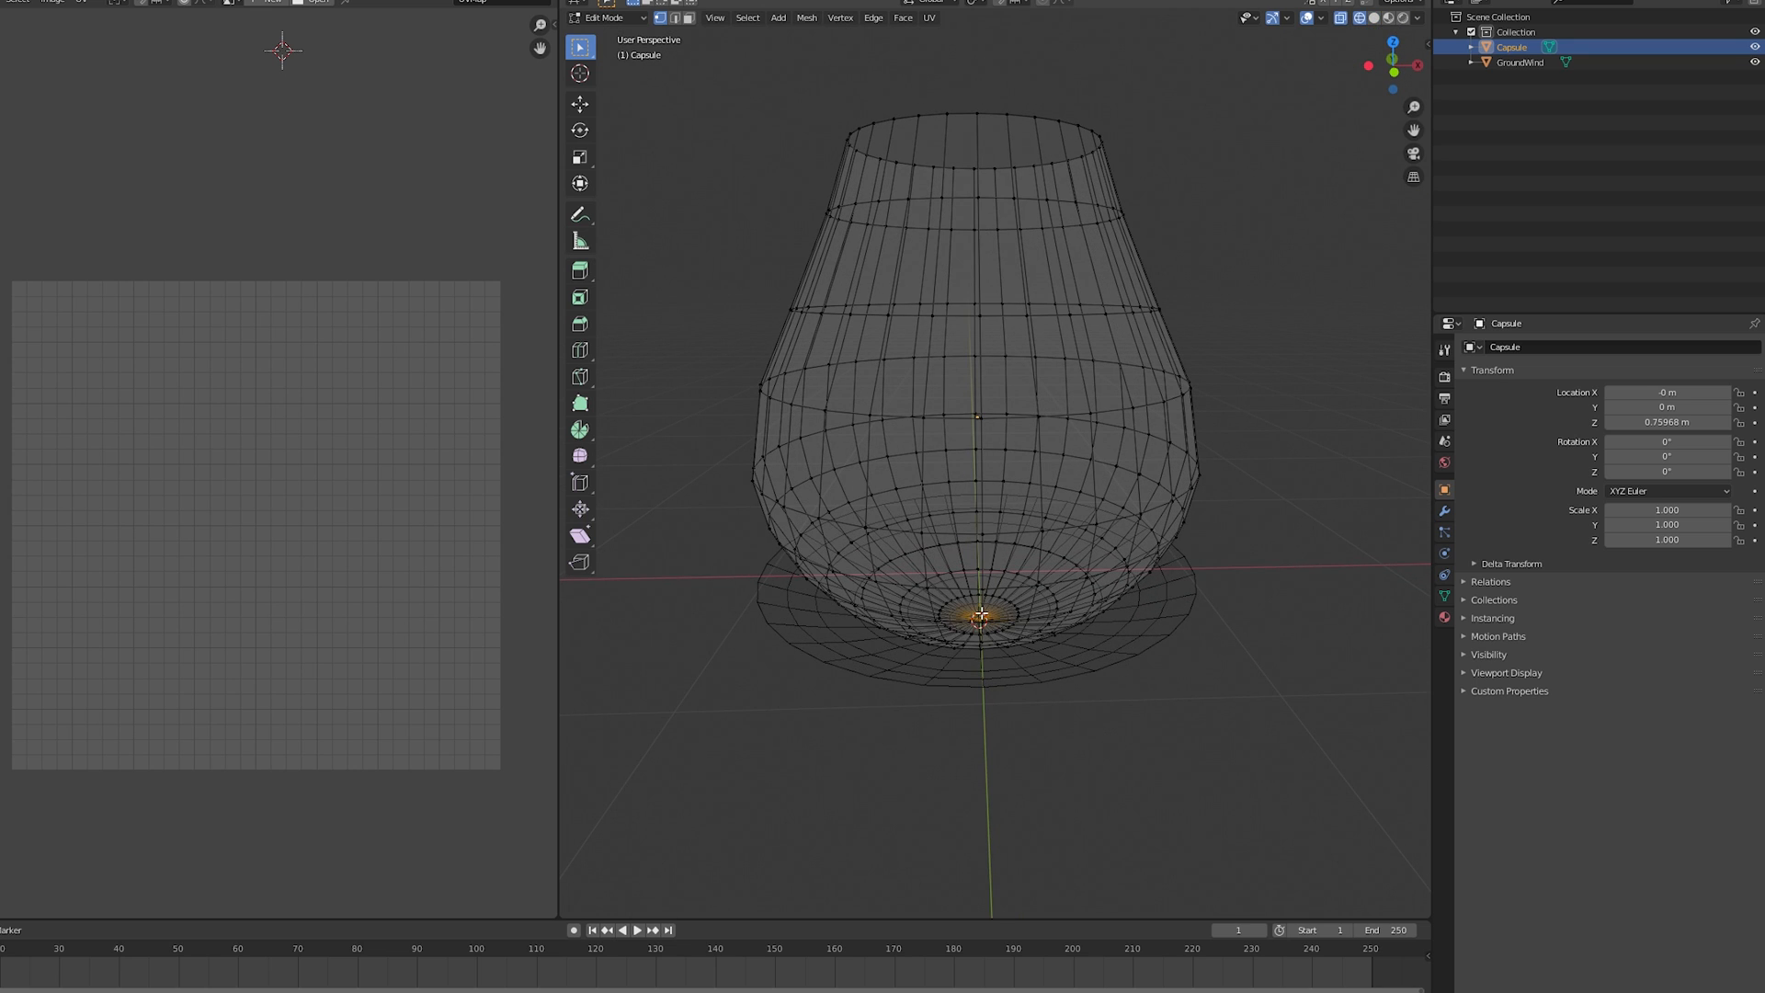
scroll(981, 614, "up", 5)
middle_click_drag(1000, 716, 1037, 658)
key("shift+s")
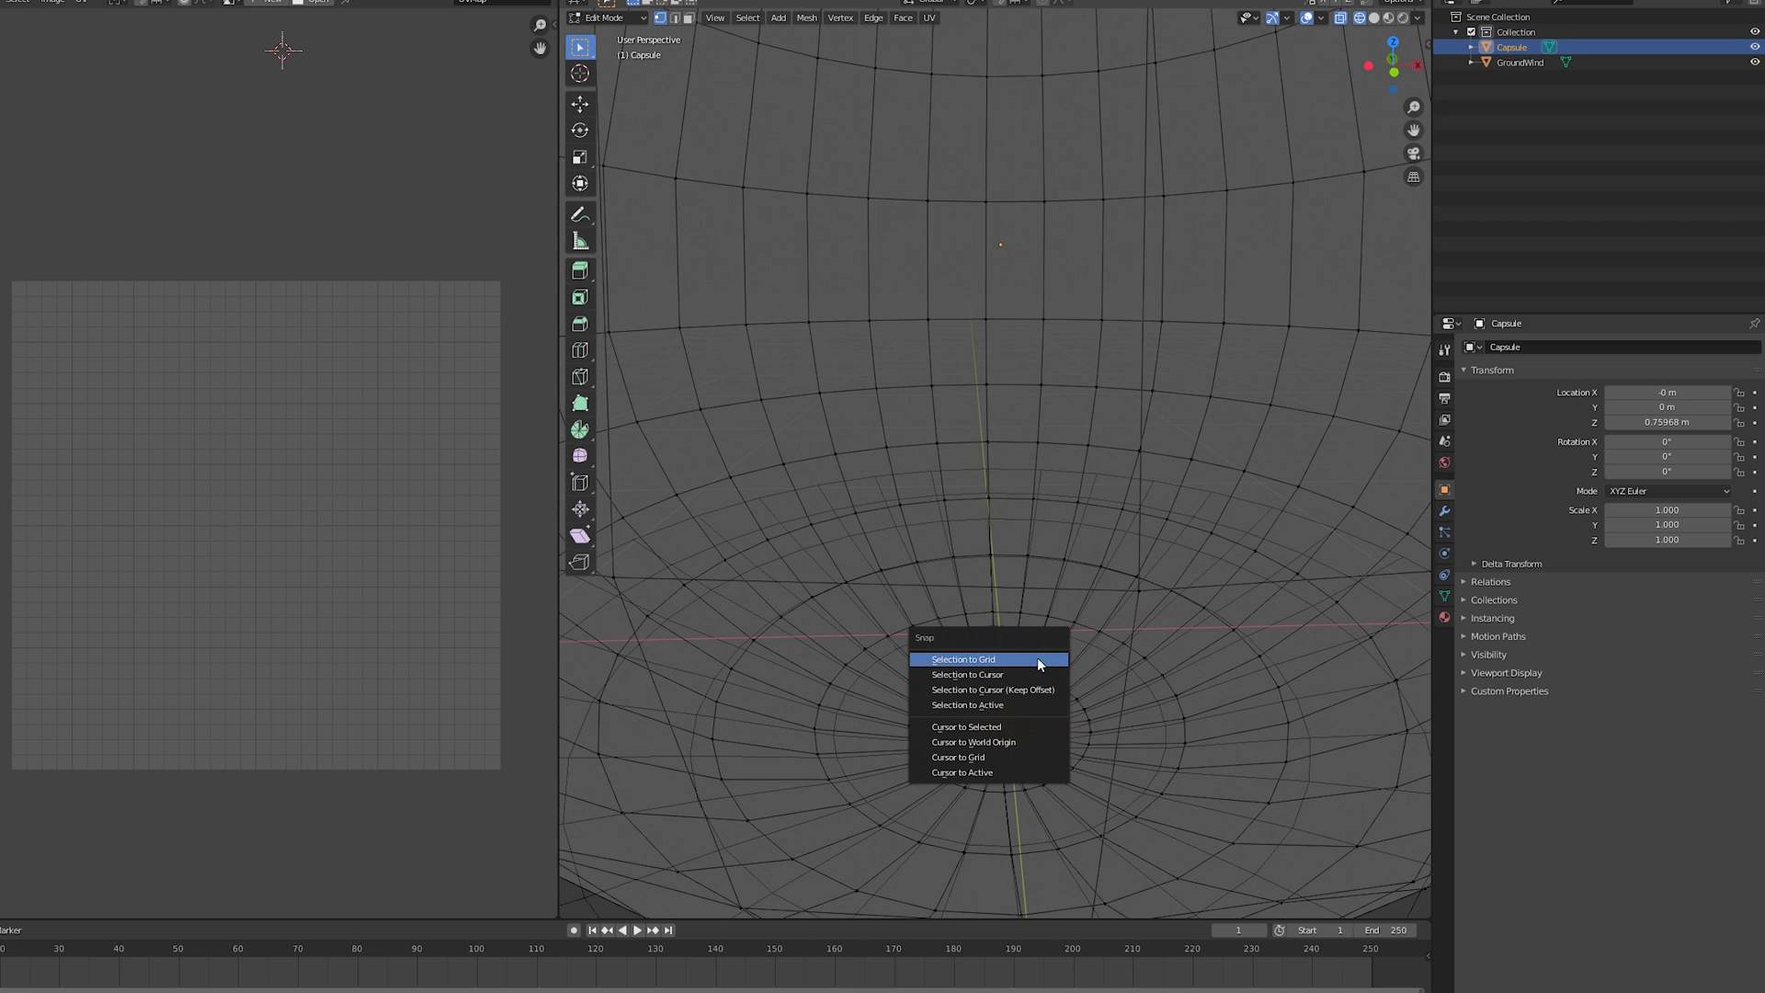
left_click(983, 728)
scroll(1092, 692, "down", 5)
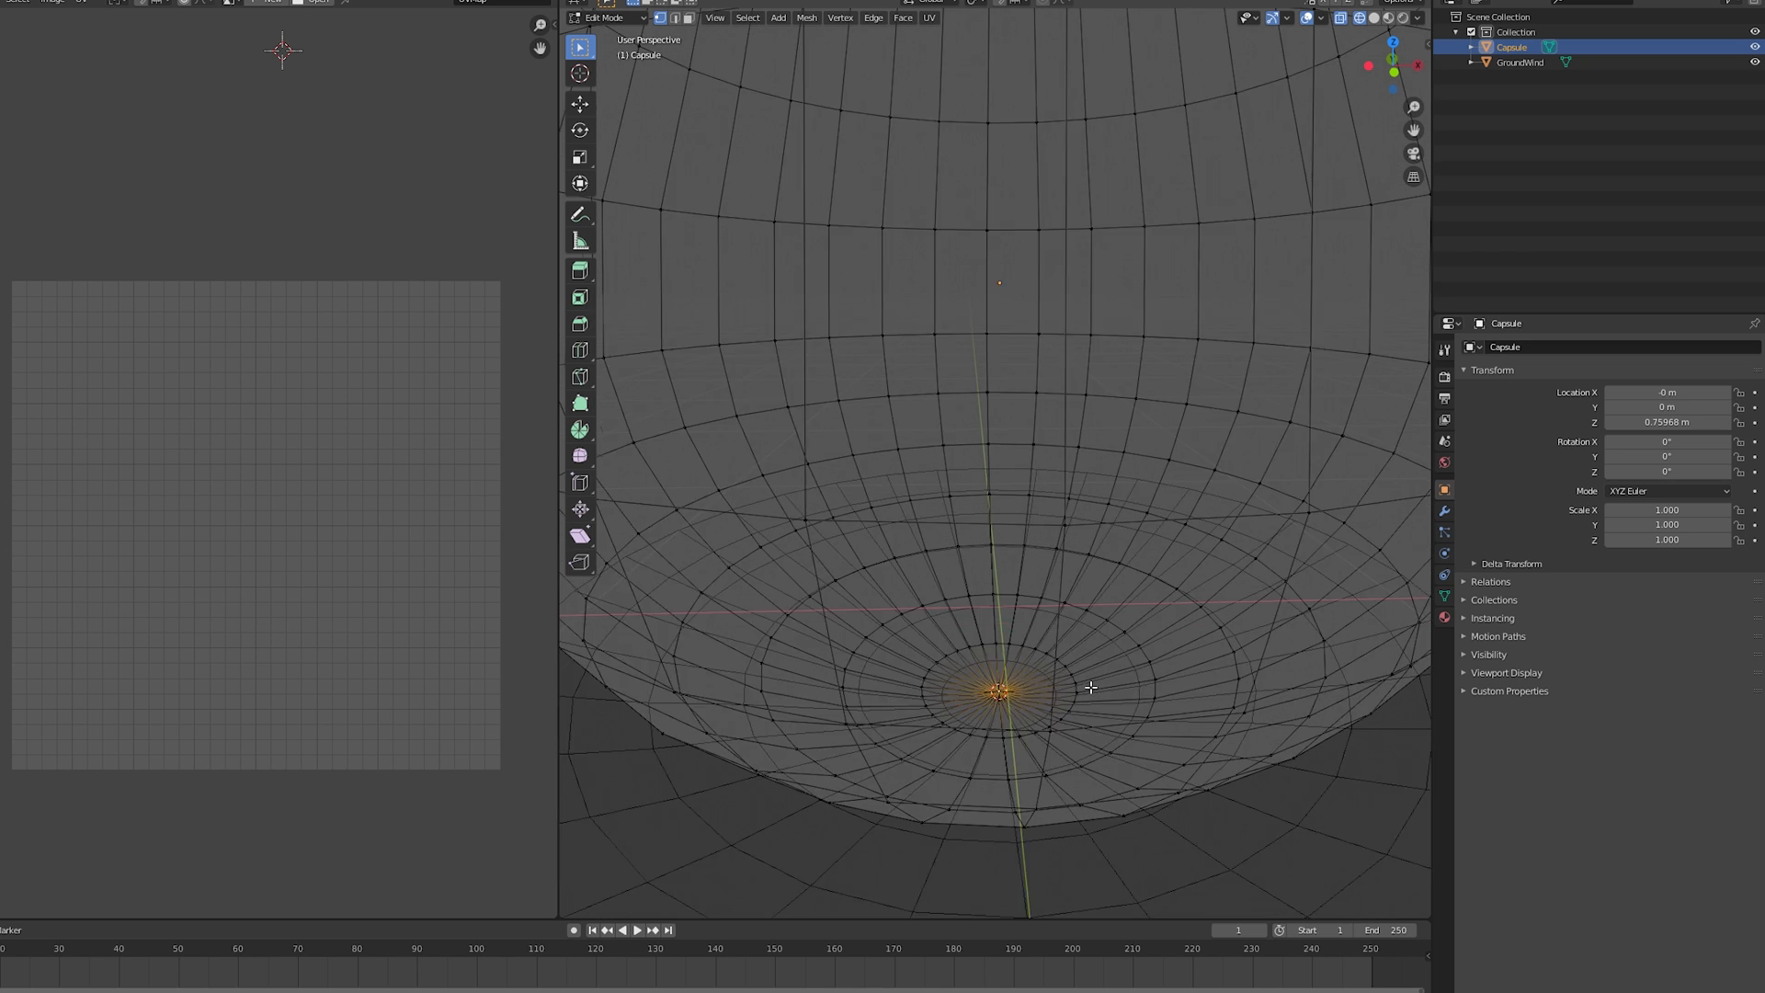
Step: Return to Object Mode and set the Capsule's origin to the 3D cursor
key("Tab")
scroll(1090, 685, "down", 3)
key("ctrl+shift+alt+c")
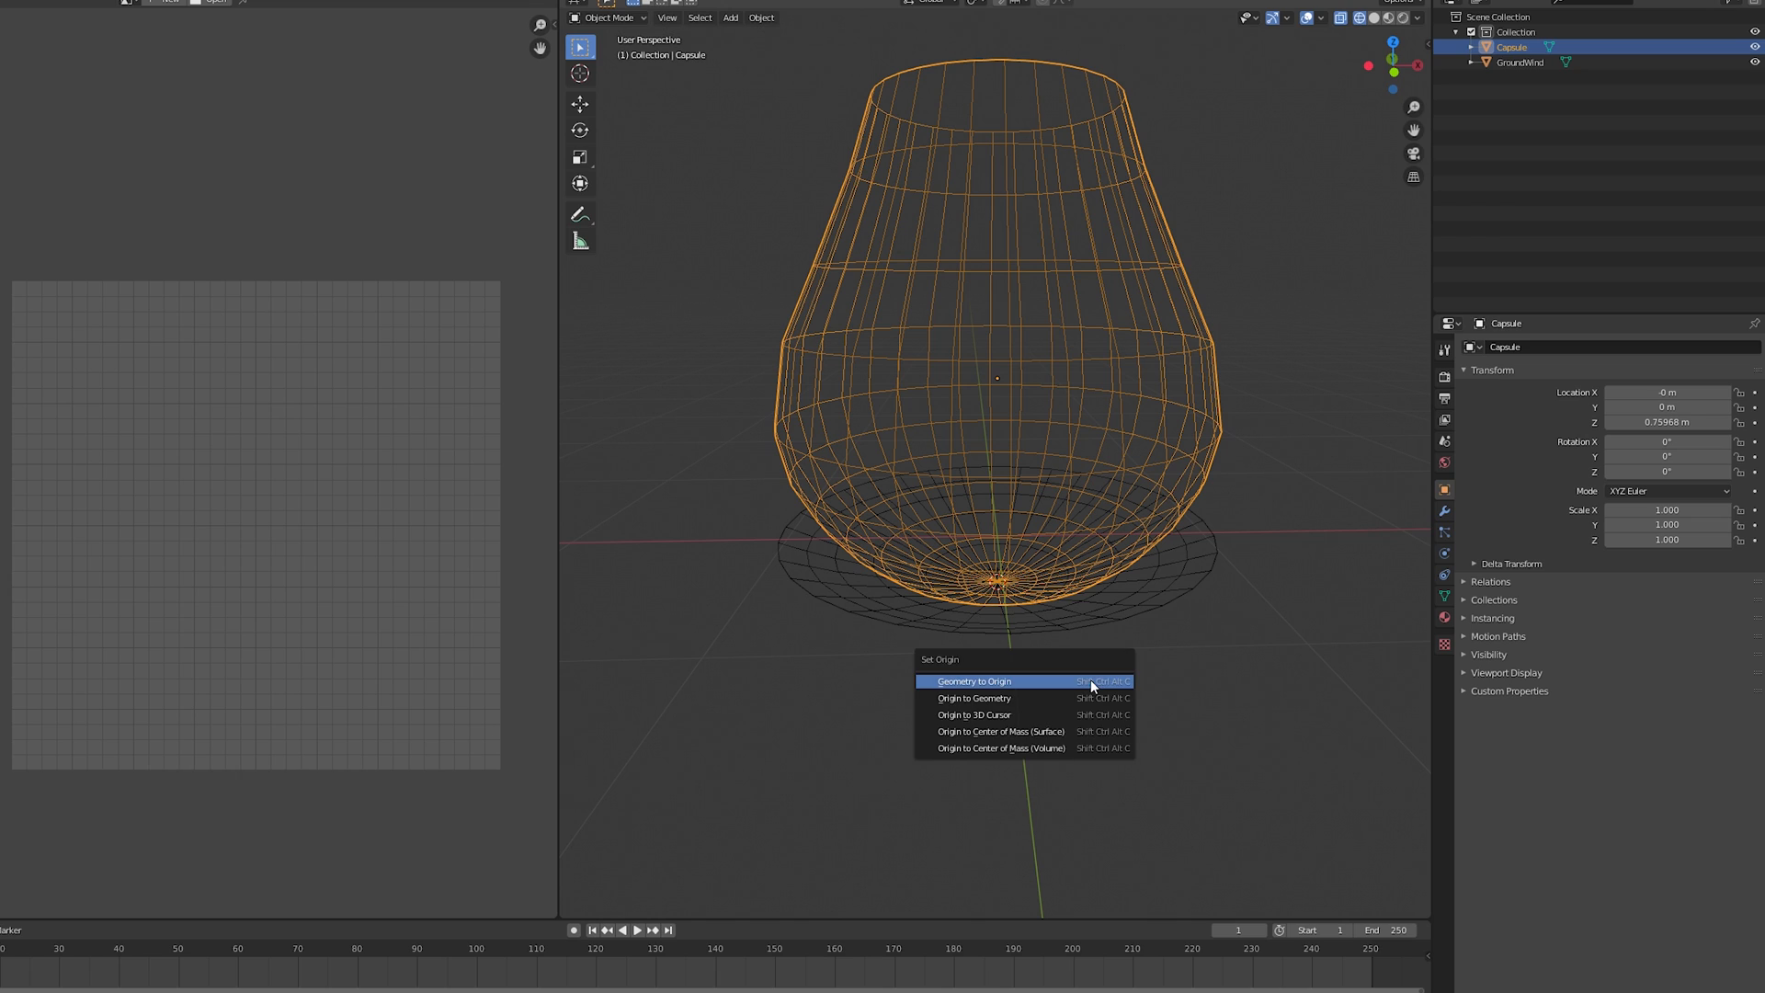
left_click(1008, 715)
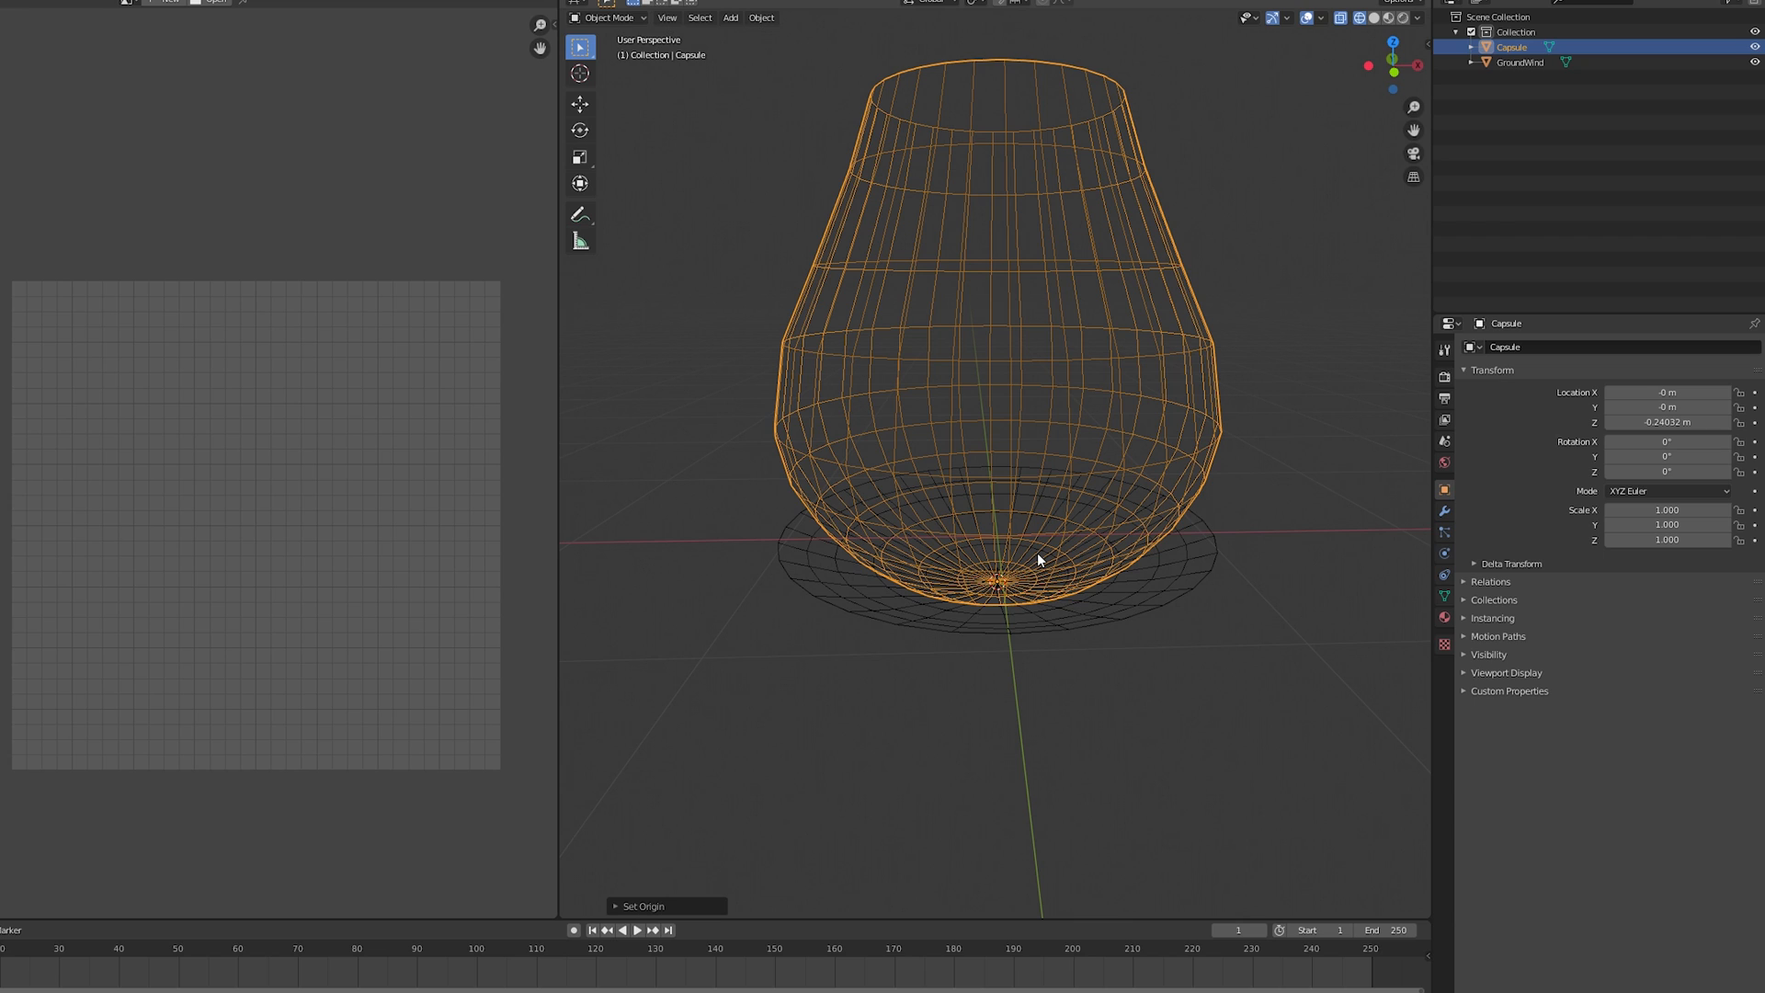
Step: Switch to Unity and set Shell's emission Rate over Time to 6
key("alt+Tab")
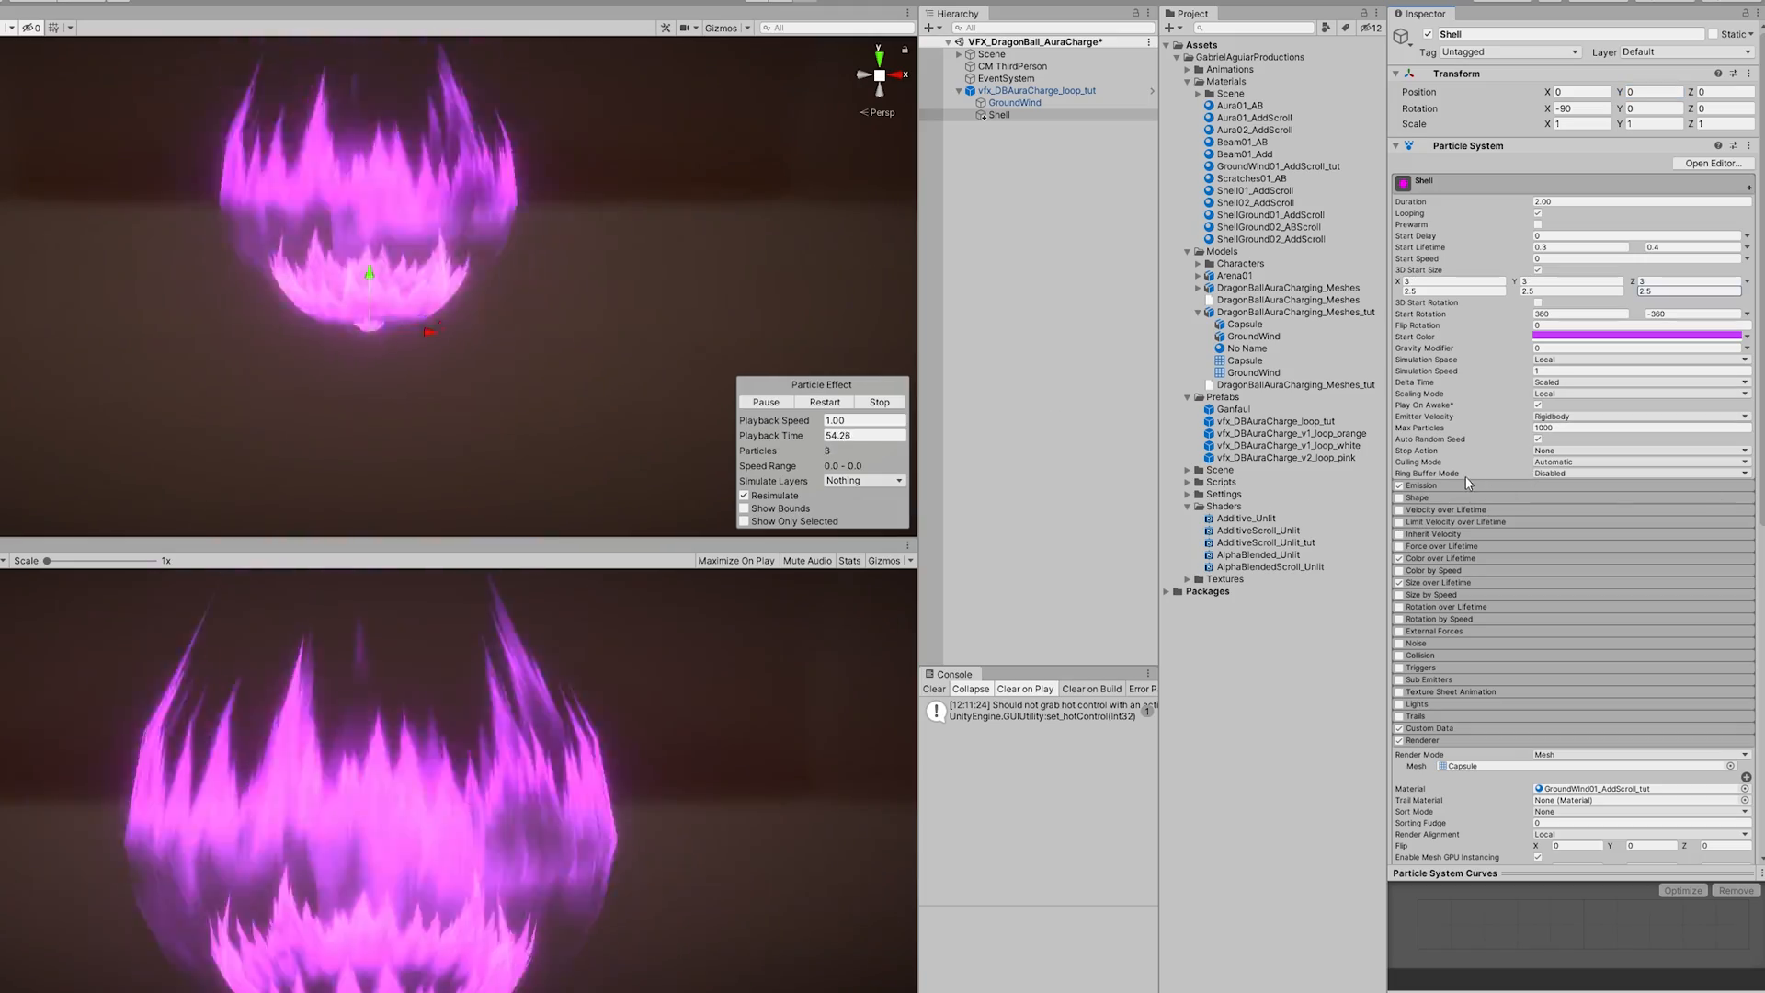
left_click(1557, 486)
type("6")
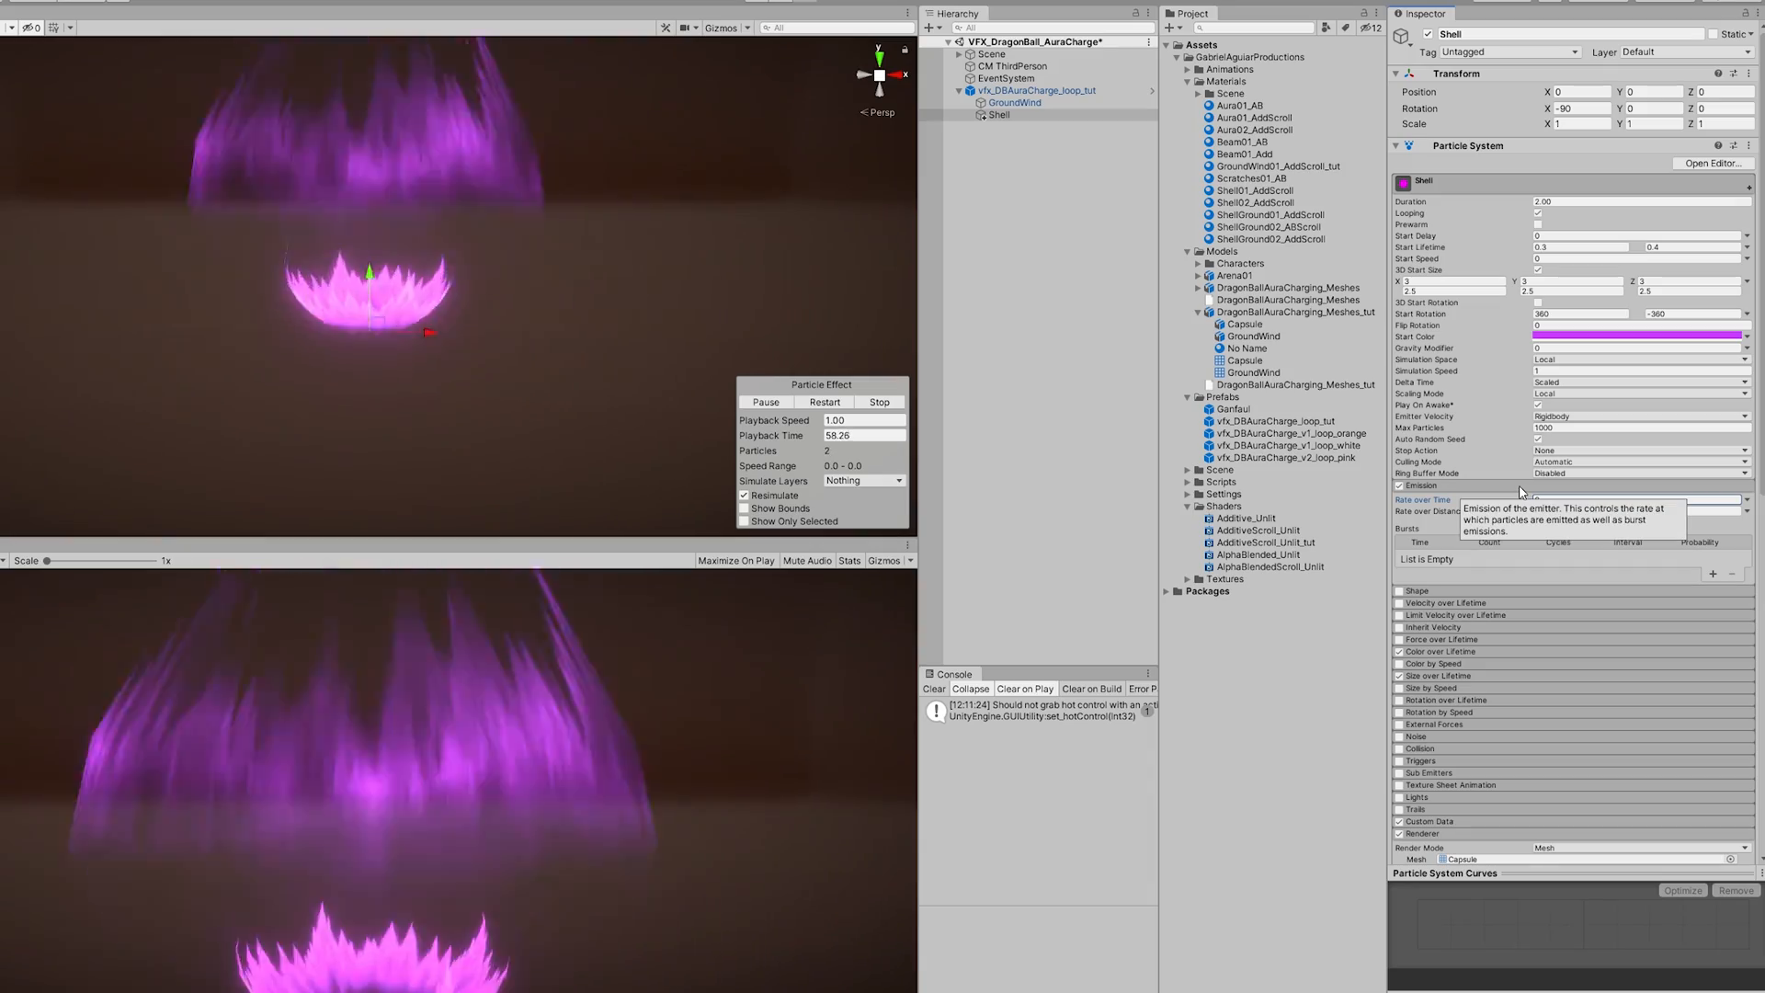
left_click(1518, 485)
Step: Enable Separate Axes for Shell's Size over Lifetime and apply the flat curve preset to the X and Y axes
left_click(1449, 582)
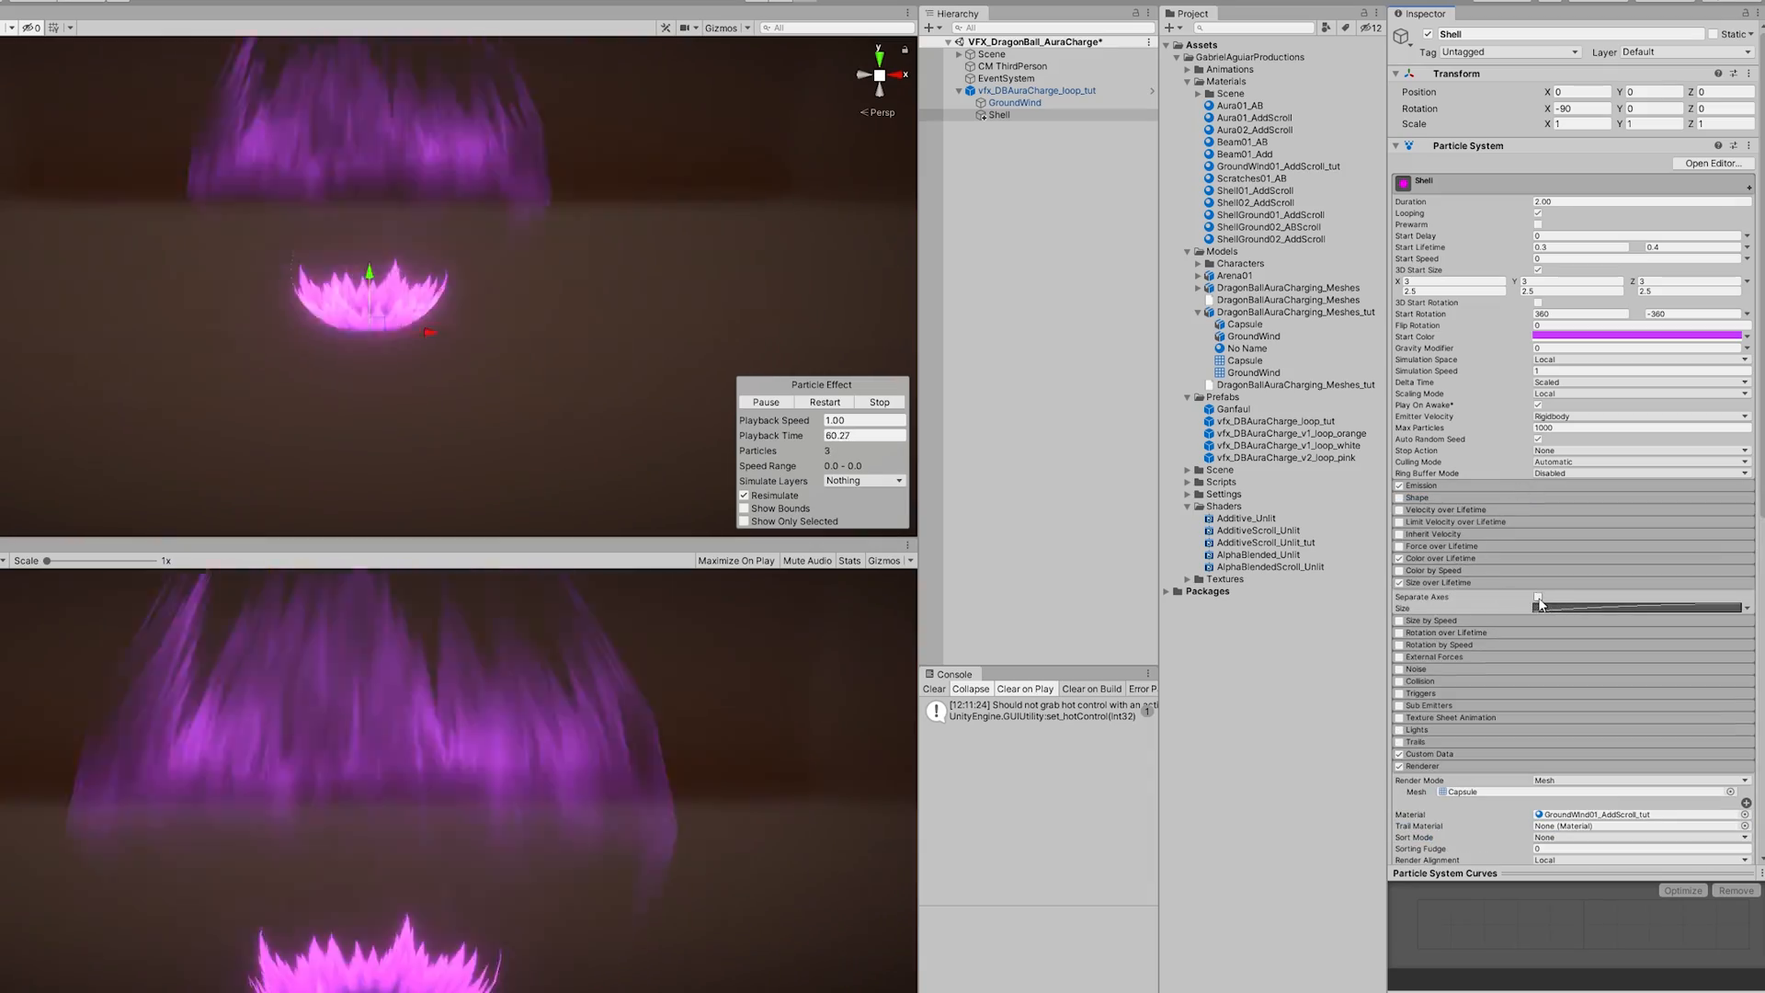
left_click(1538, 597)
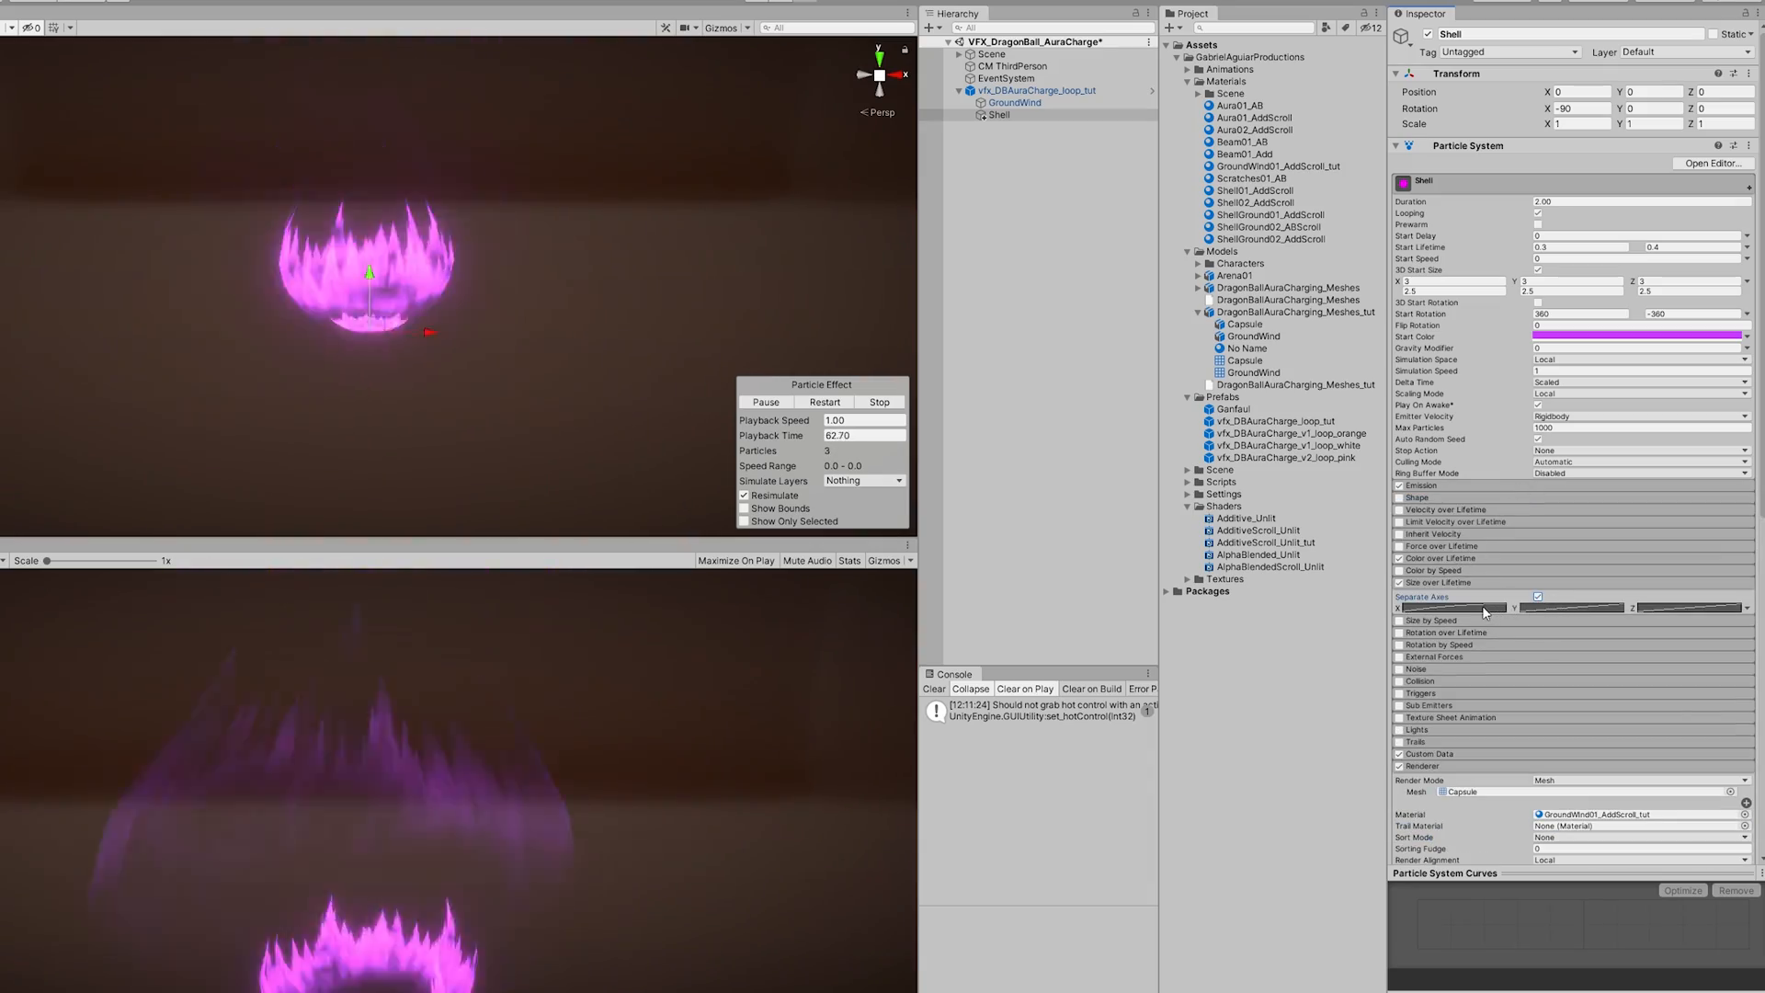
left_click(1454, 607)
left_click_drag(1508, 873, 1508, 808)
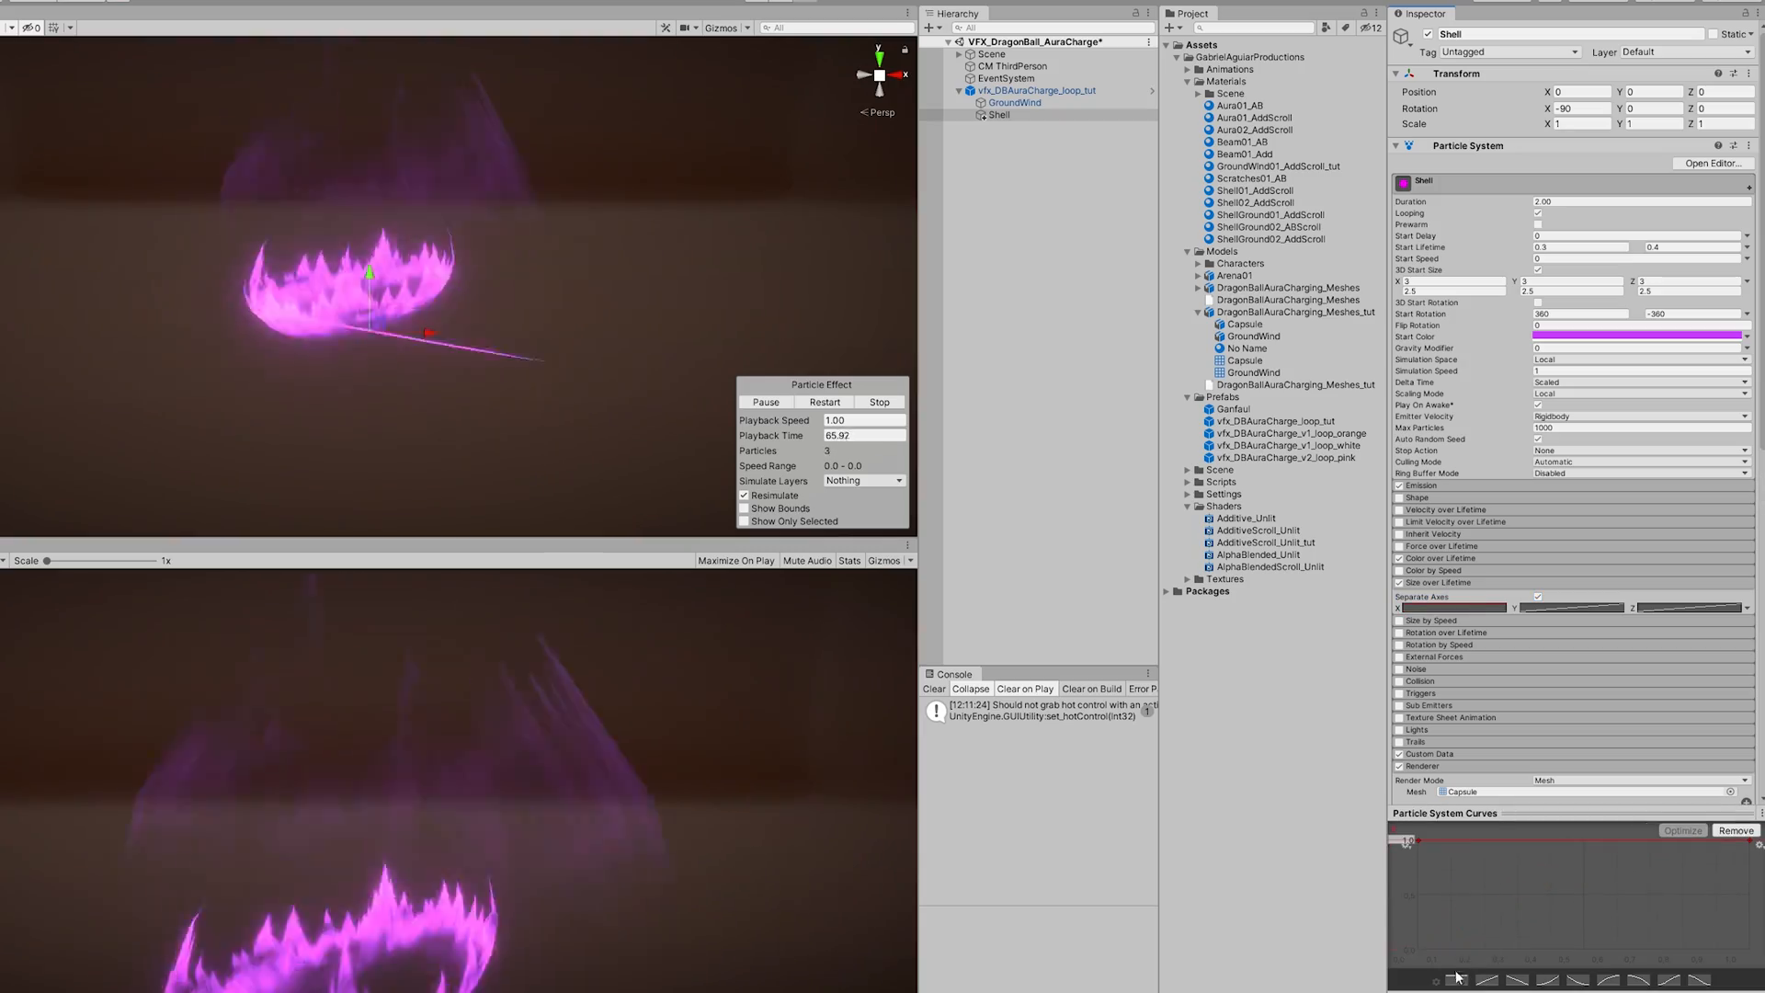
left_click(1486, 979)
left_click(1456, 979)
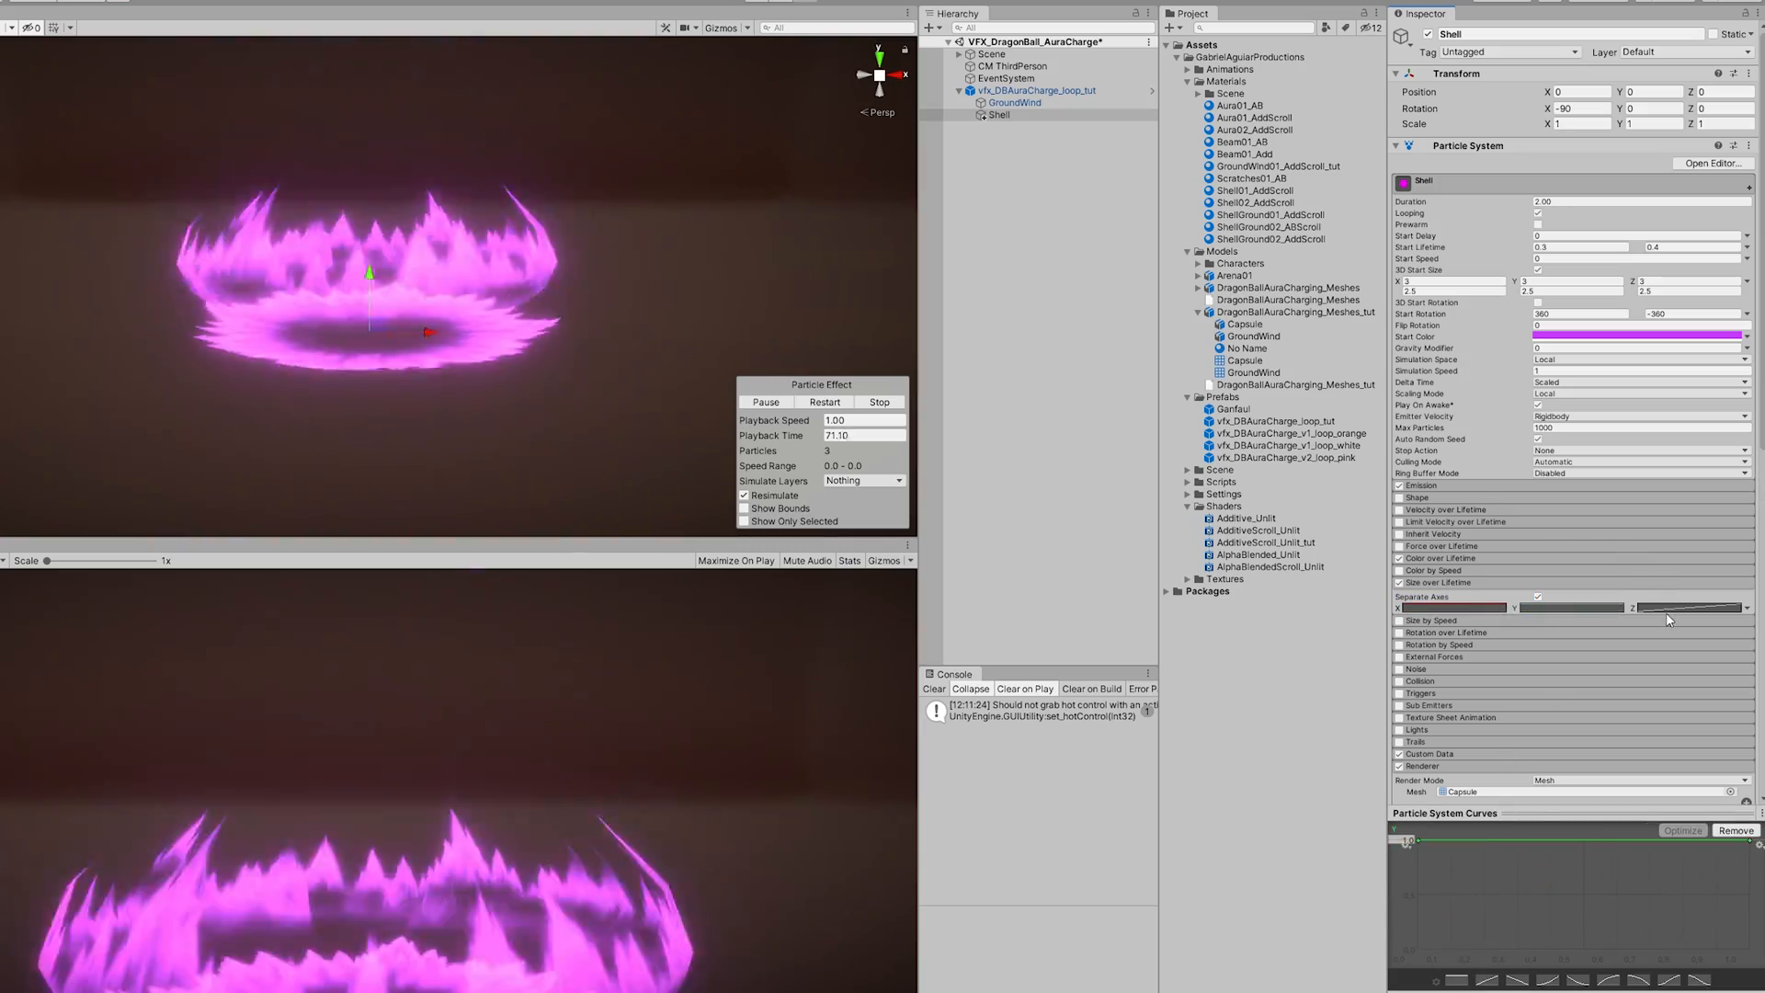
Step: Apply the ease-out preset to Shell's Z size curve, raise its start key and shift its end key to about 0.7
left_click(1663, 609)
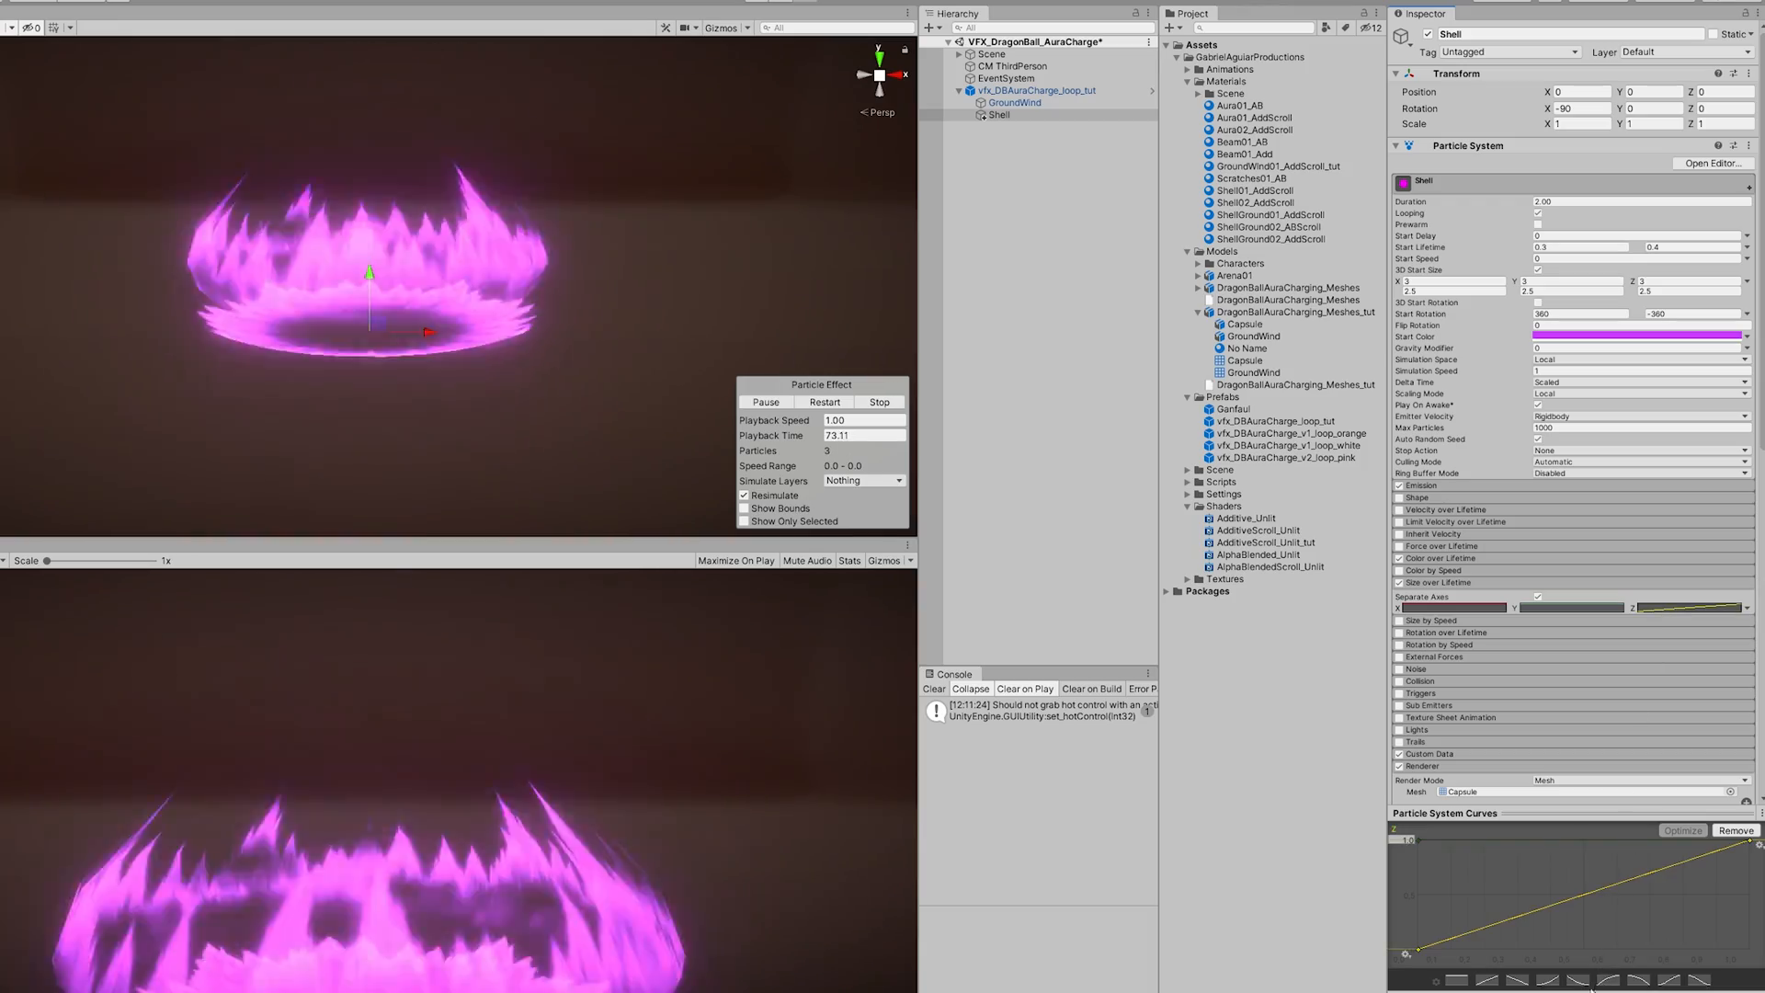
left_click(1608, 980)
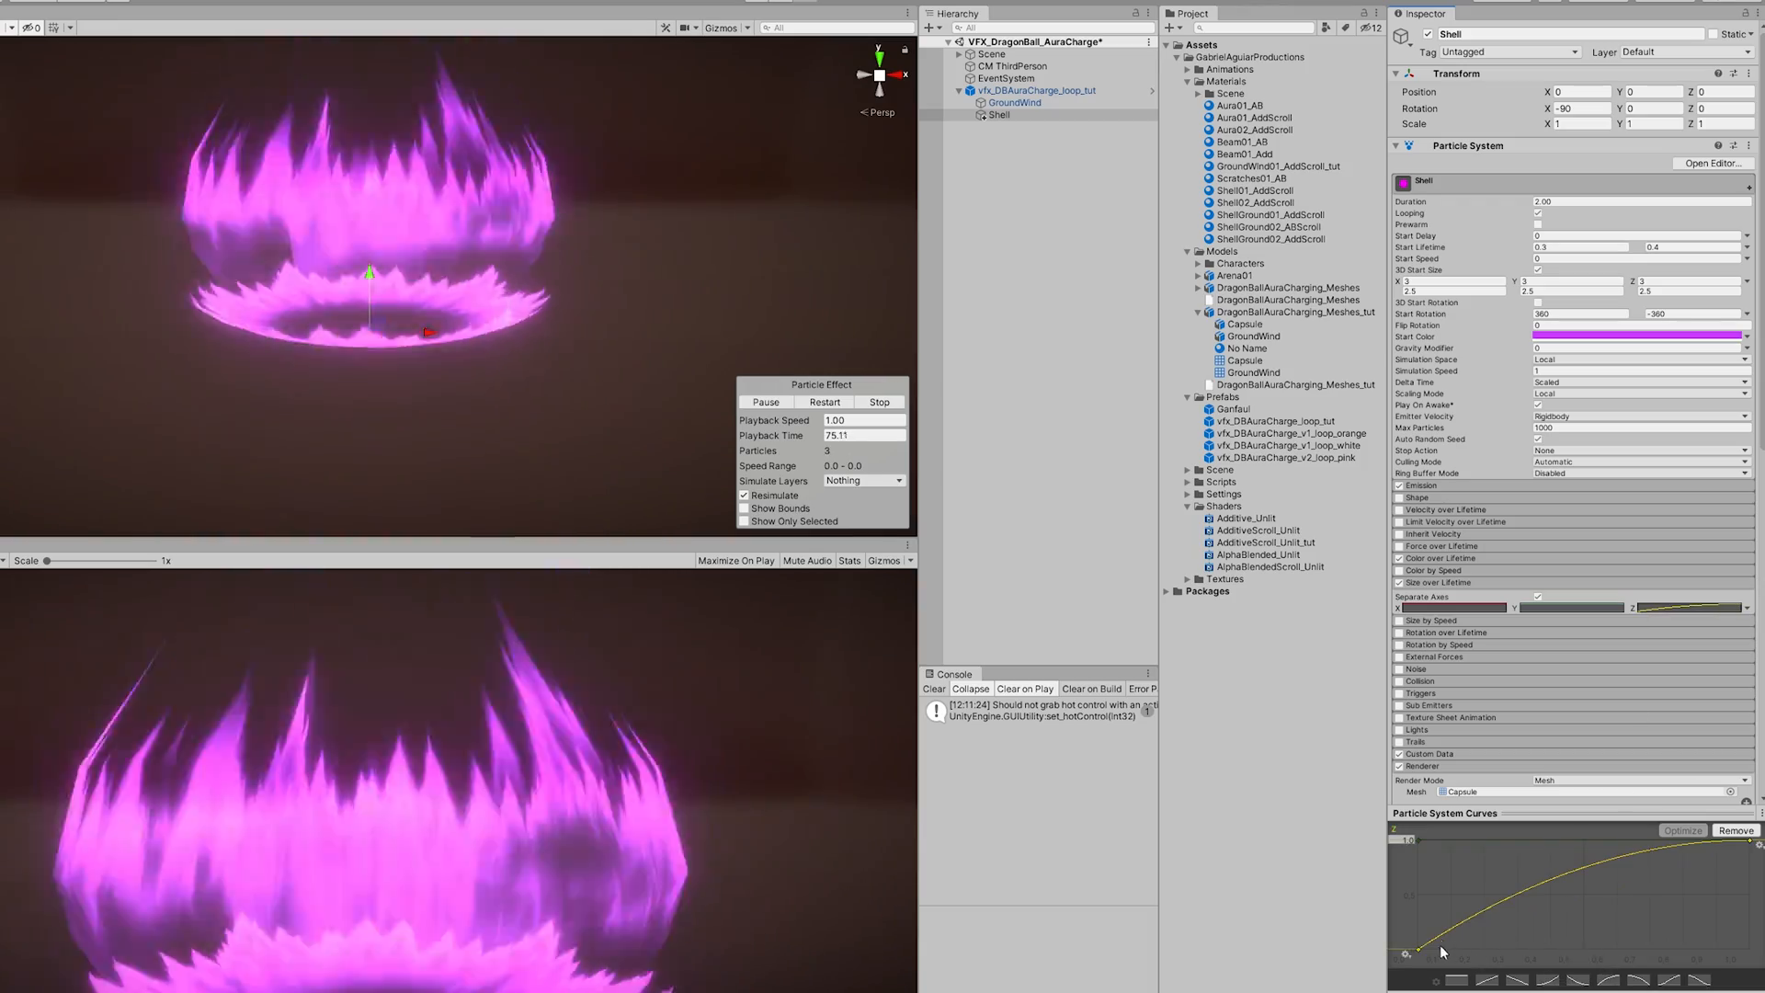
left_click_drag(1526, 807, 1525, 722)
left_click_drag(1420, 948, 1410, 890)
left_click_drag(1751, 755, 1660, 755)
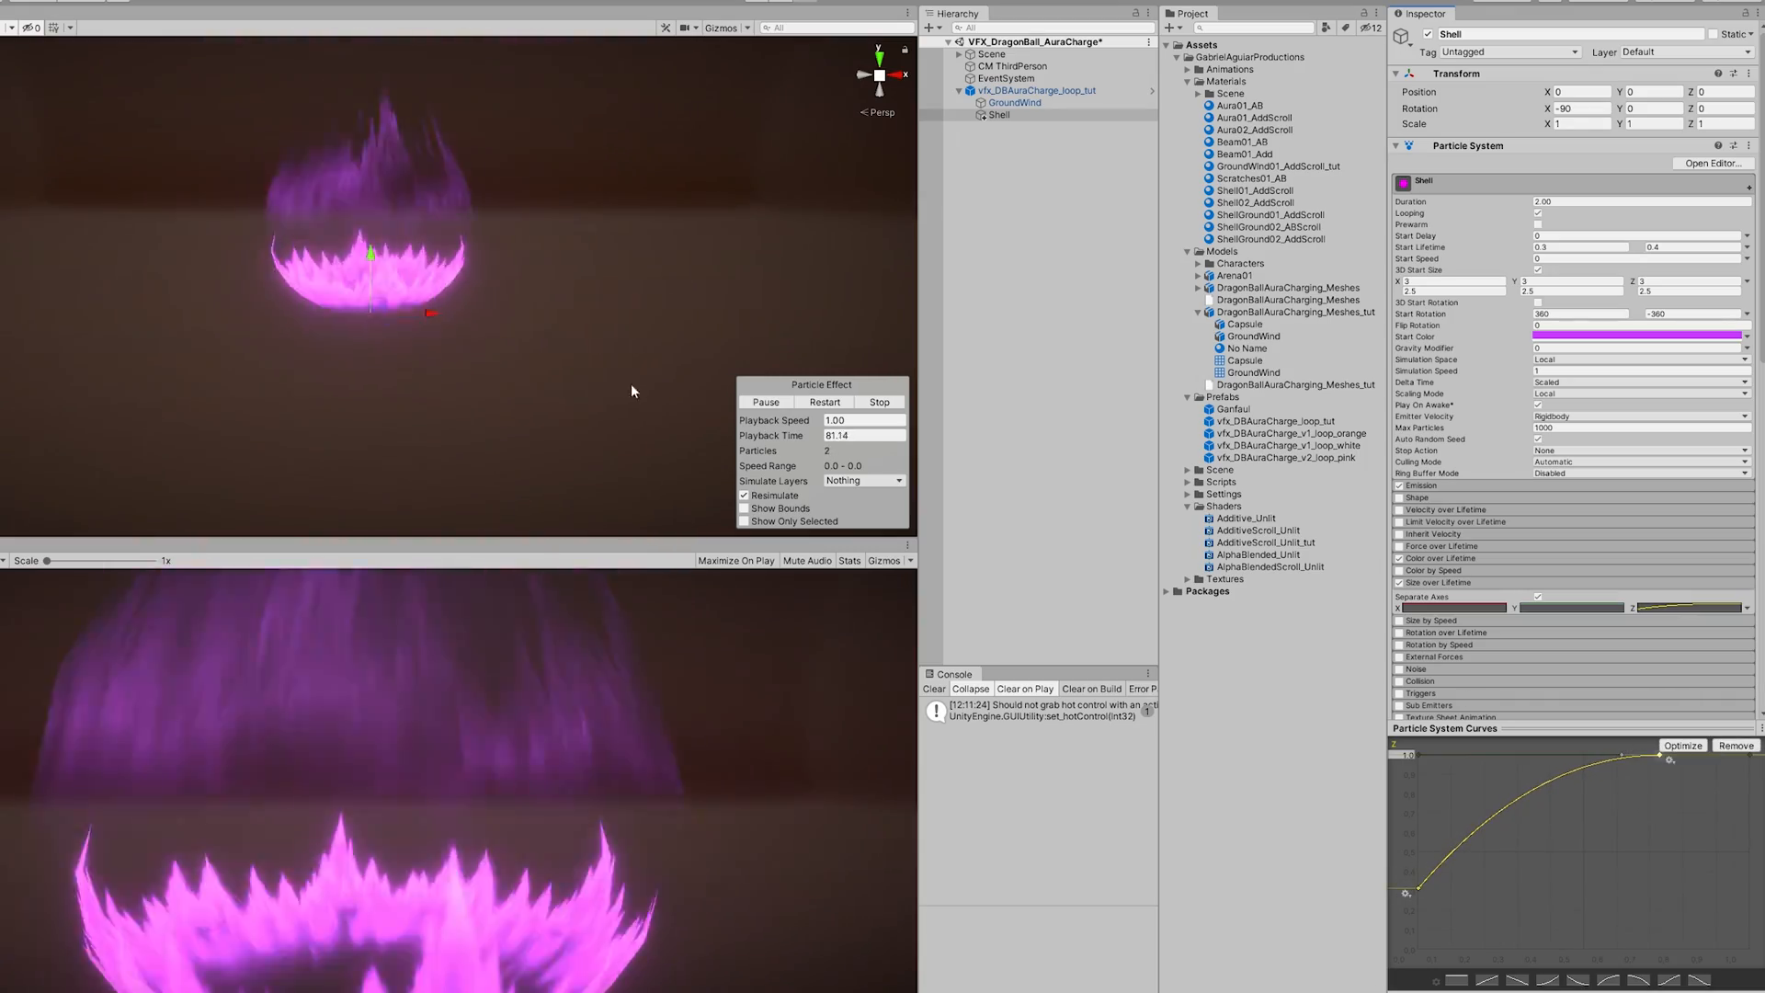
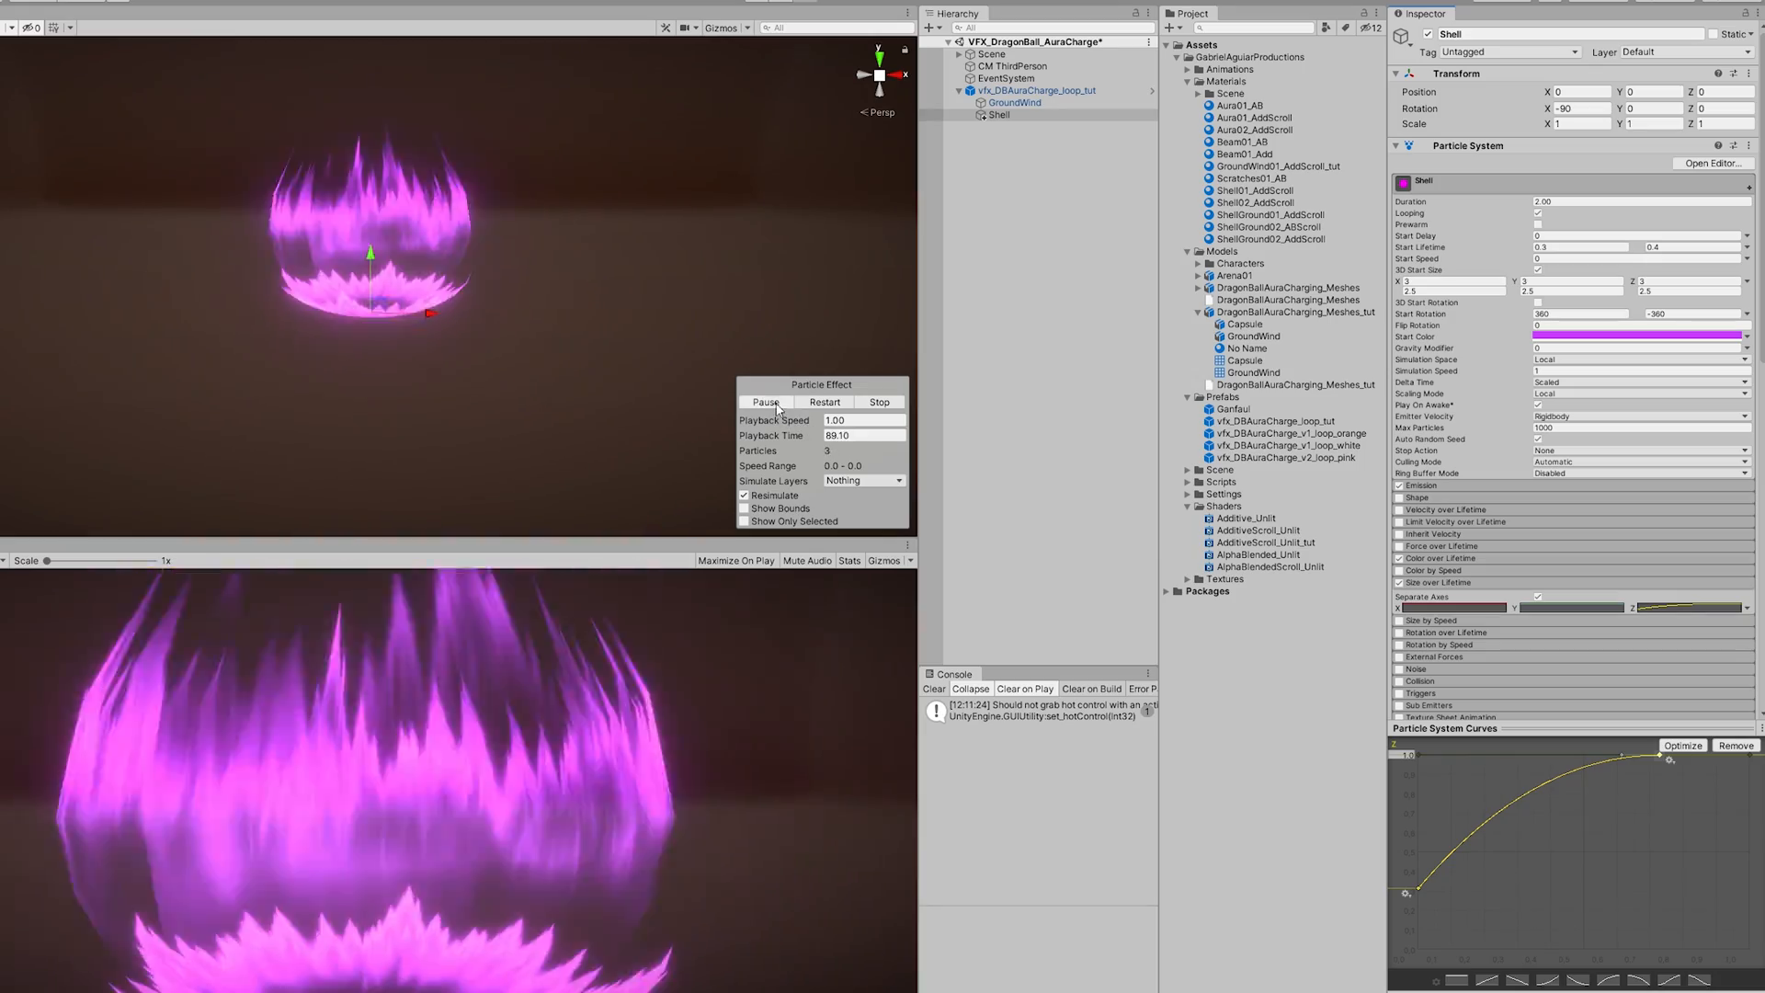
Step: Inspect the Shell effect in the scene together with GroundWind from different angles
left_click(772, 402)
scroll(375, 359, "up", 3)
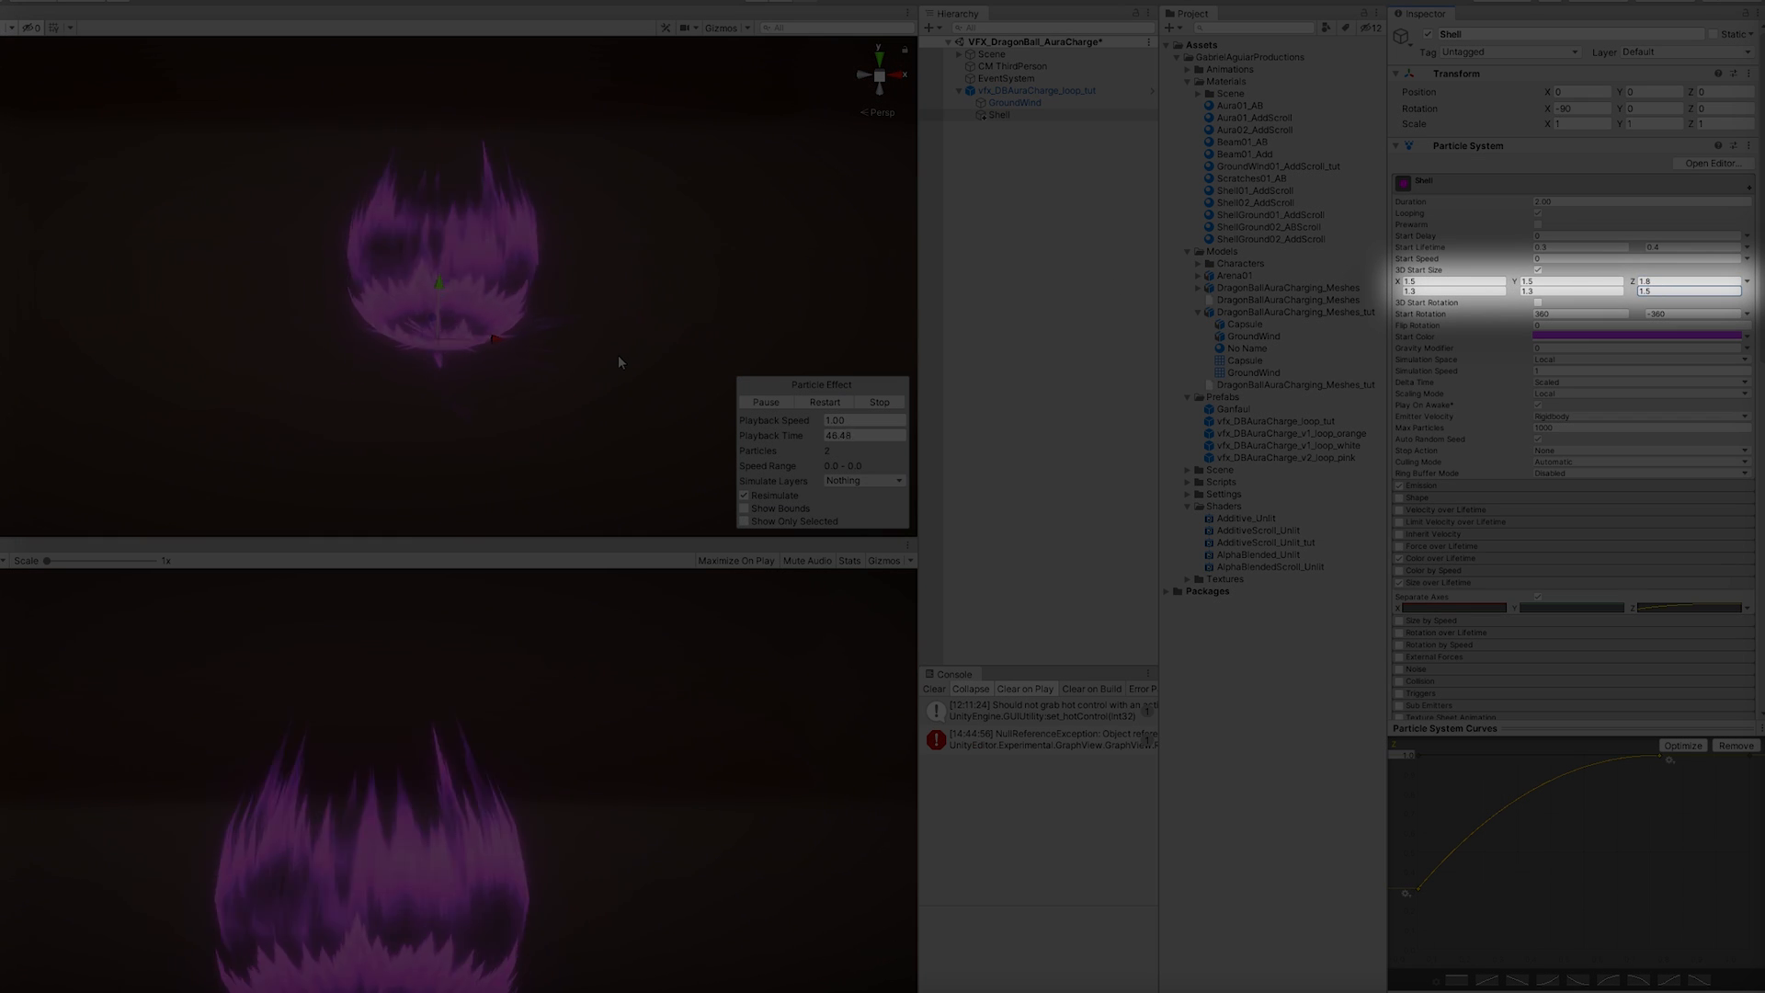
middle_click_drag(615, 355, 550, 279)
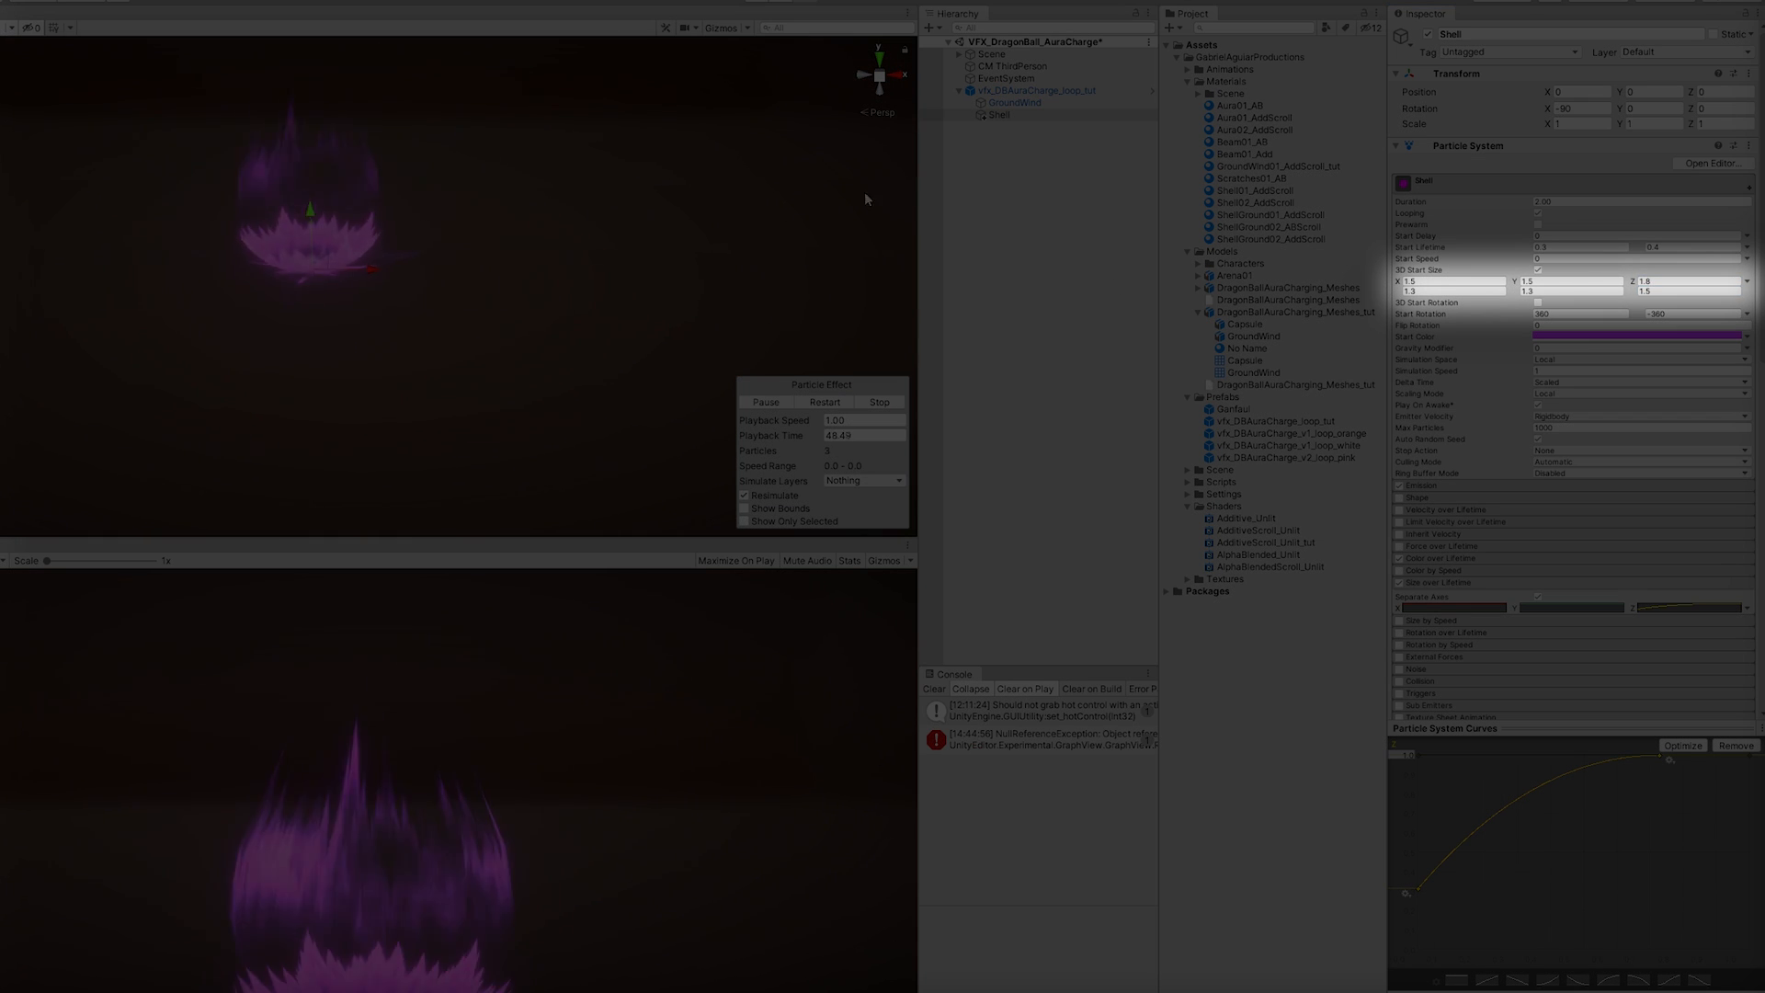
left_click(1015, 104, "shift")
right_click_drag(572, 213, 552, 145)
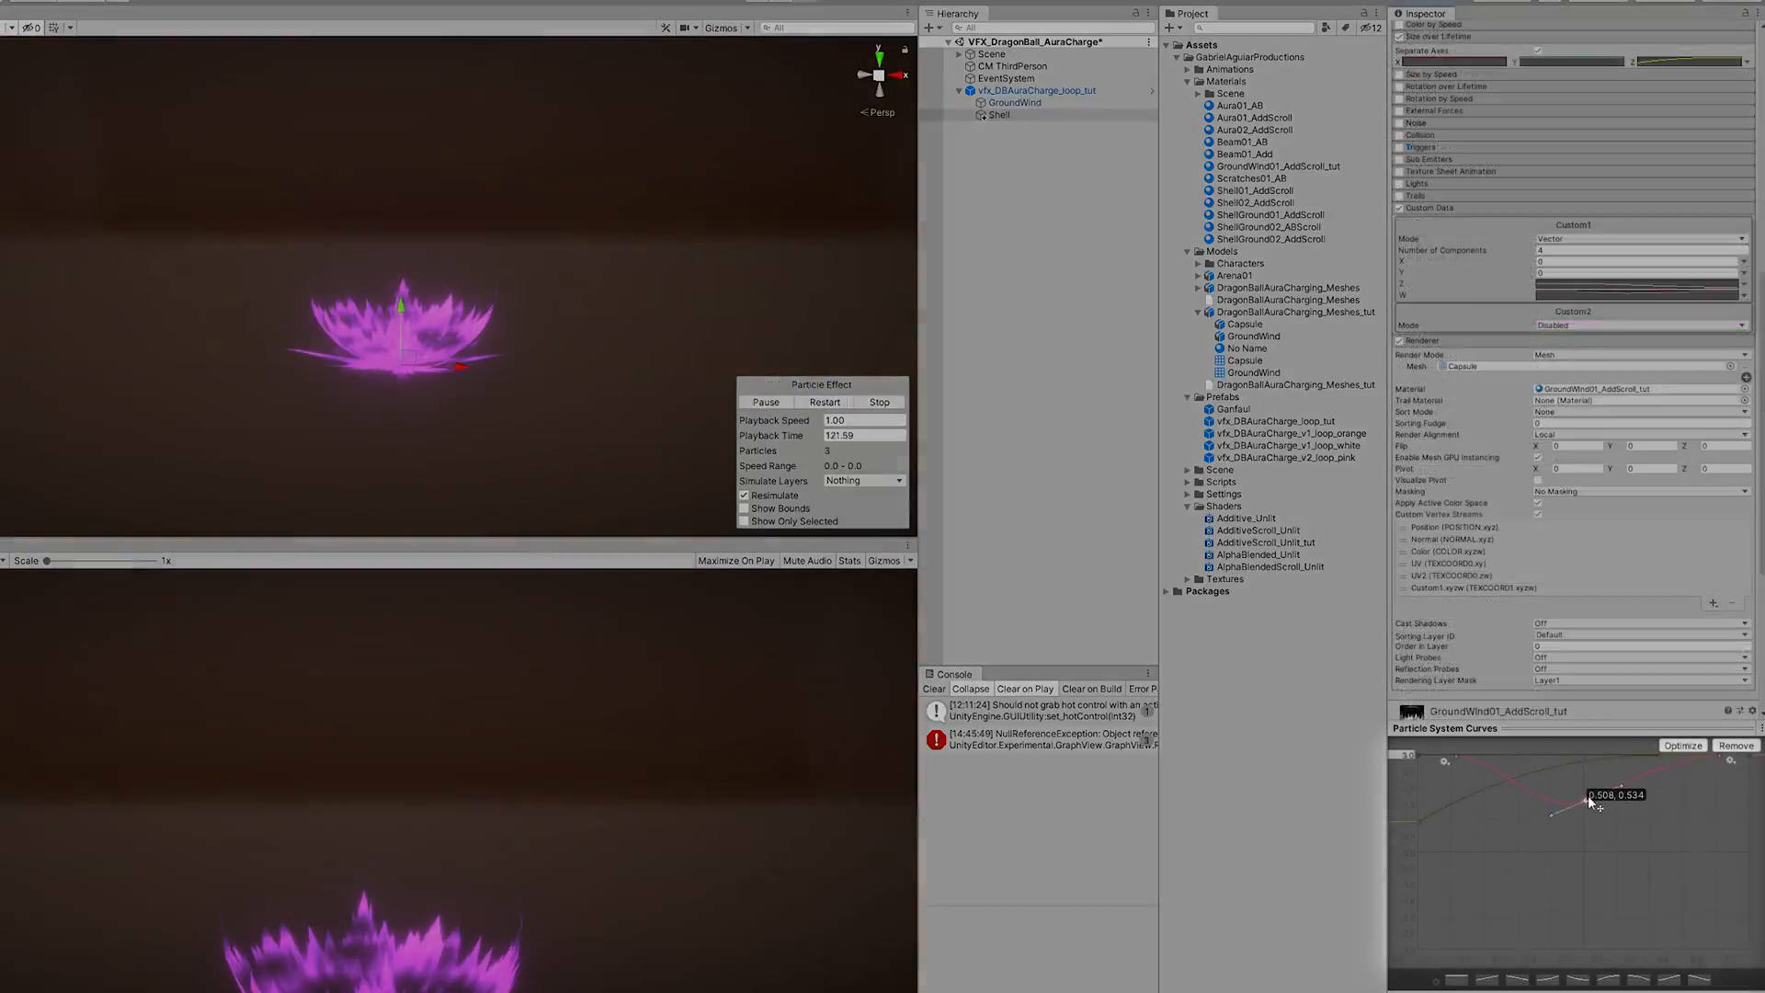
Step: Adjust the middle key of Shell's Custom1 curve to about 0.5 and set Start Color to a lighter purple, CE55FD
left_click_drag(1587, 798, 1591, 781)
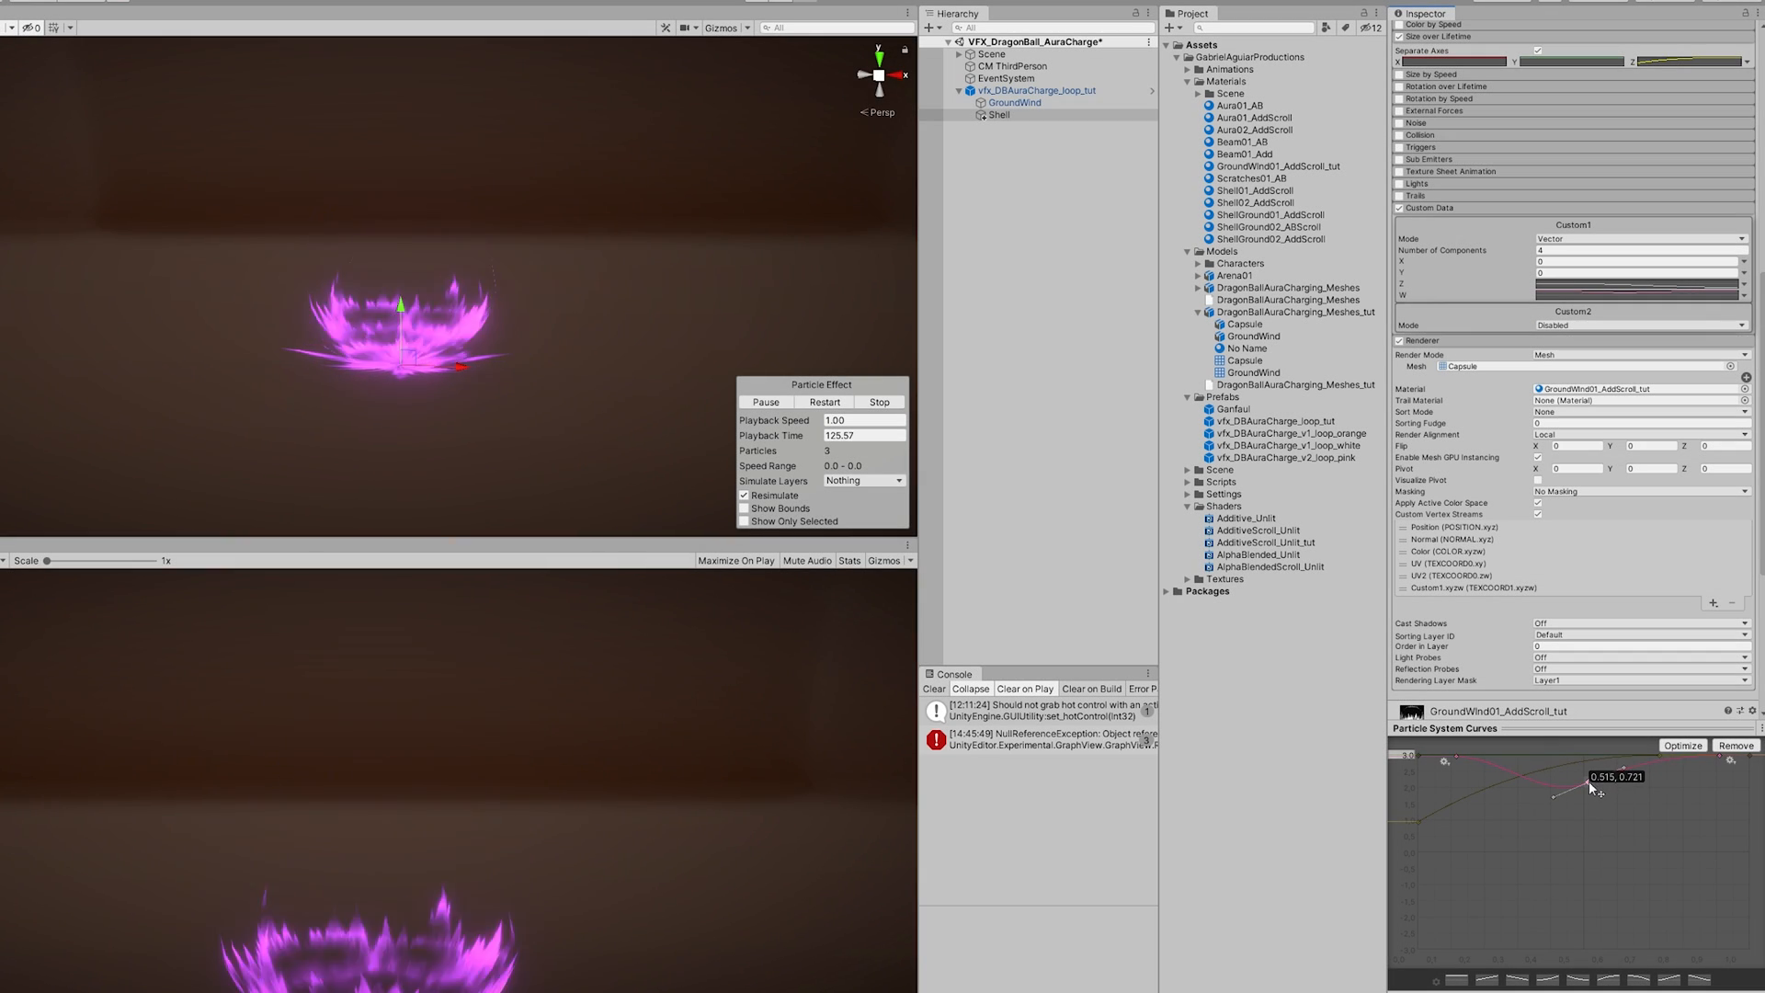
left_click_drag(1588, 780, 1585, 796)
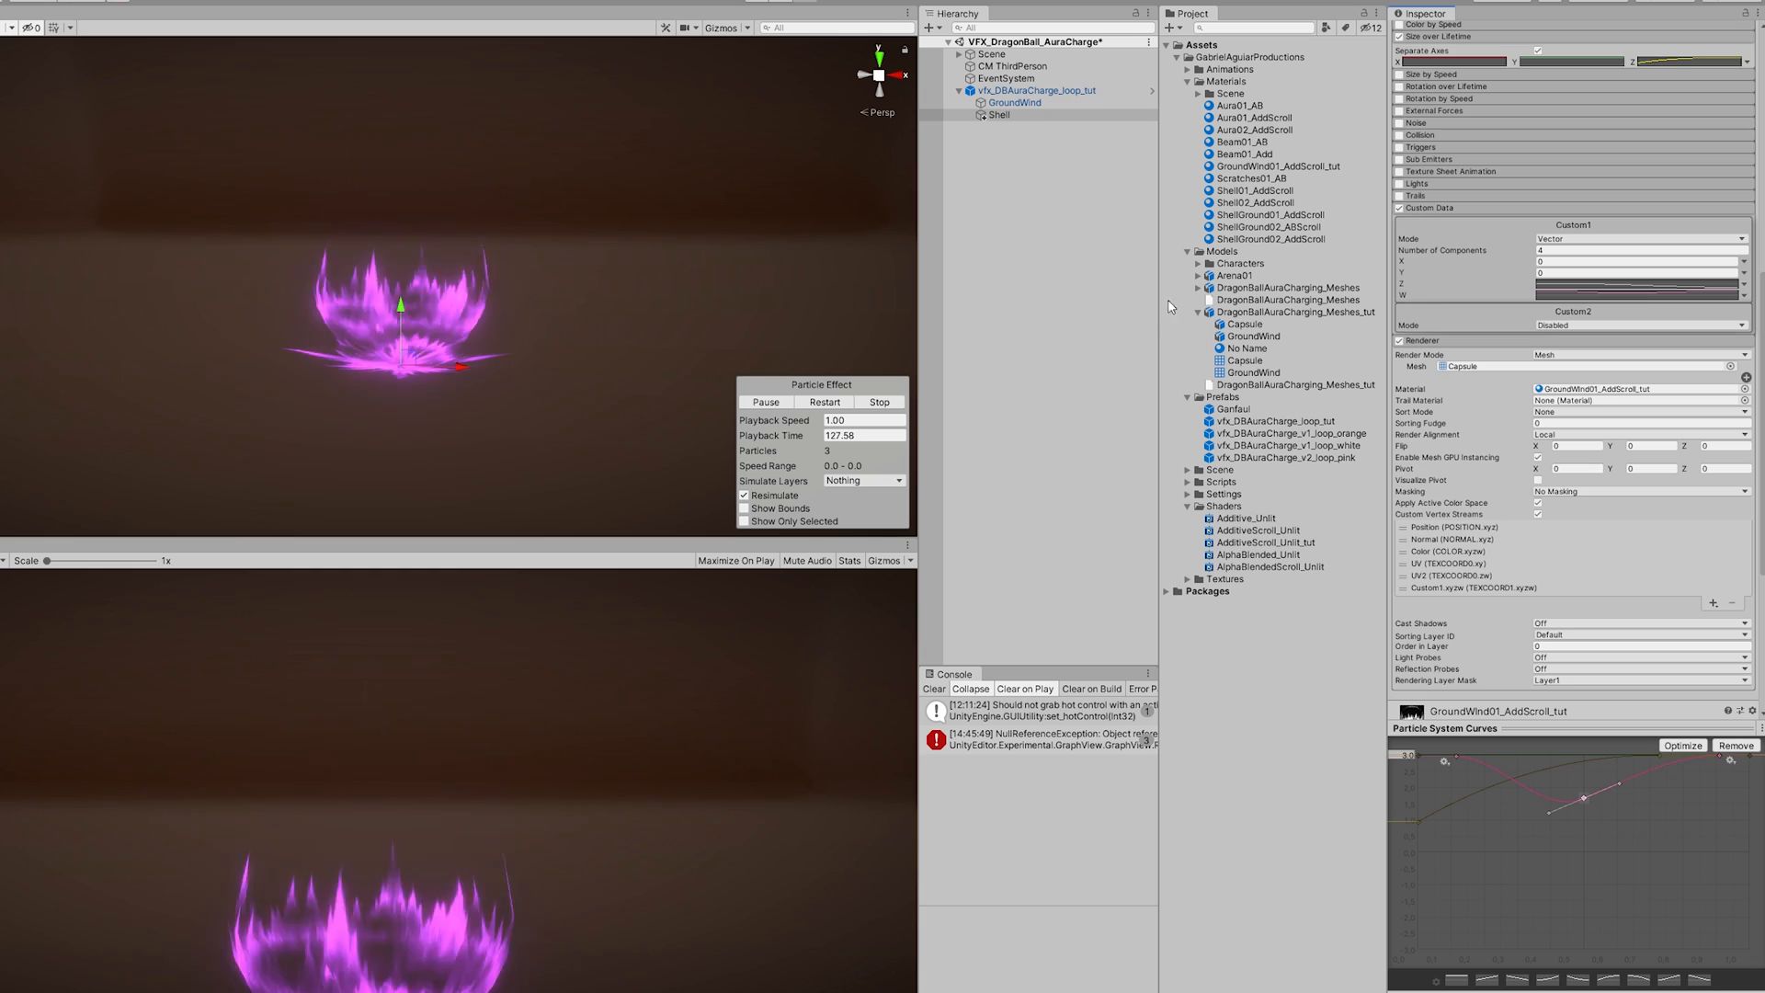
scroll(1581, 349, "up", 10)
left_click(1583, 337)
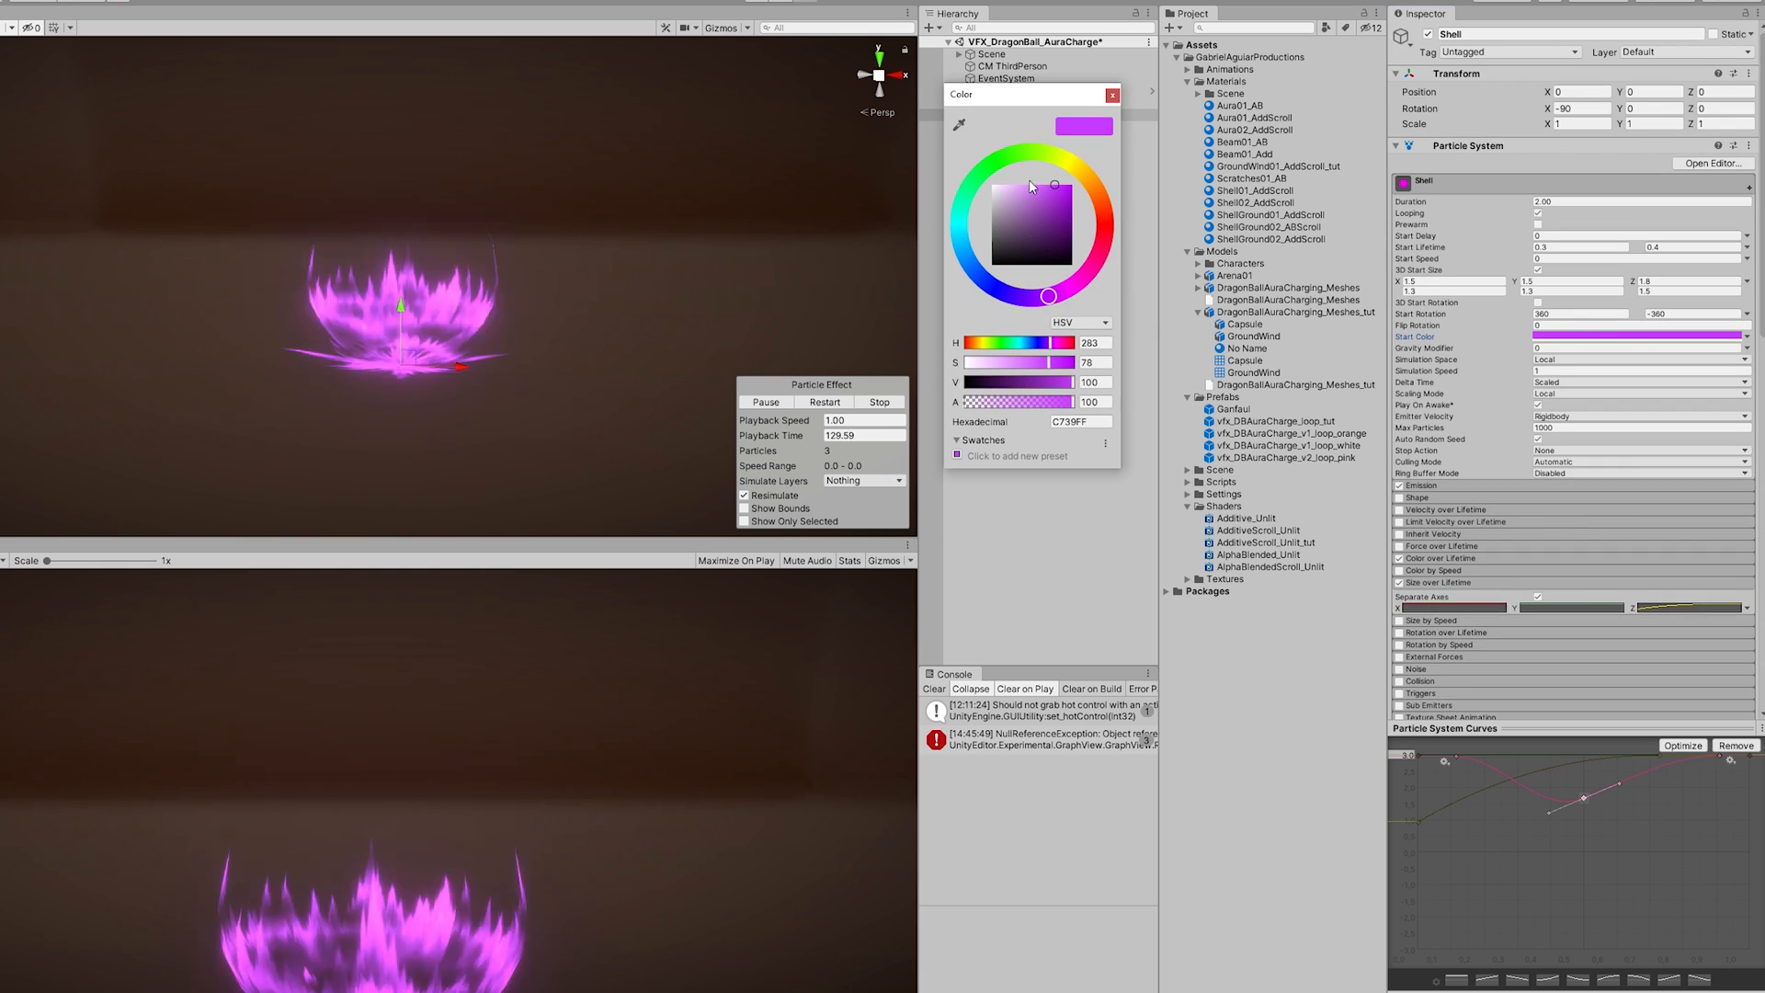
left_click_drag(1052, 186, 1045, 188)
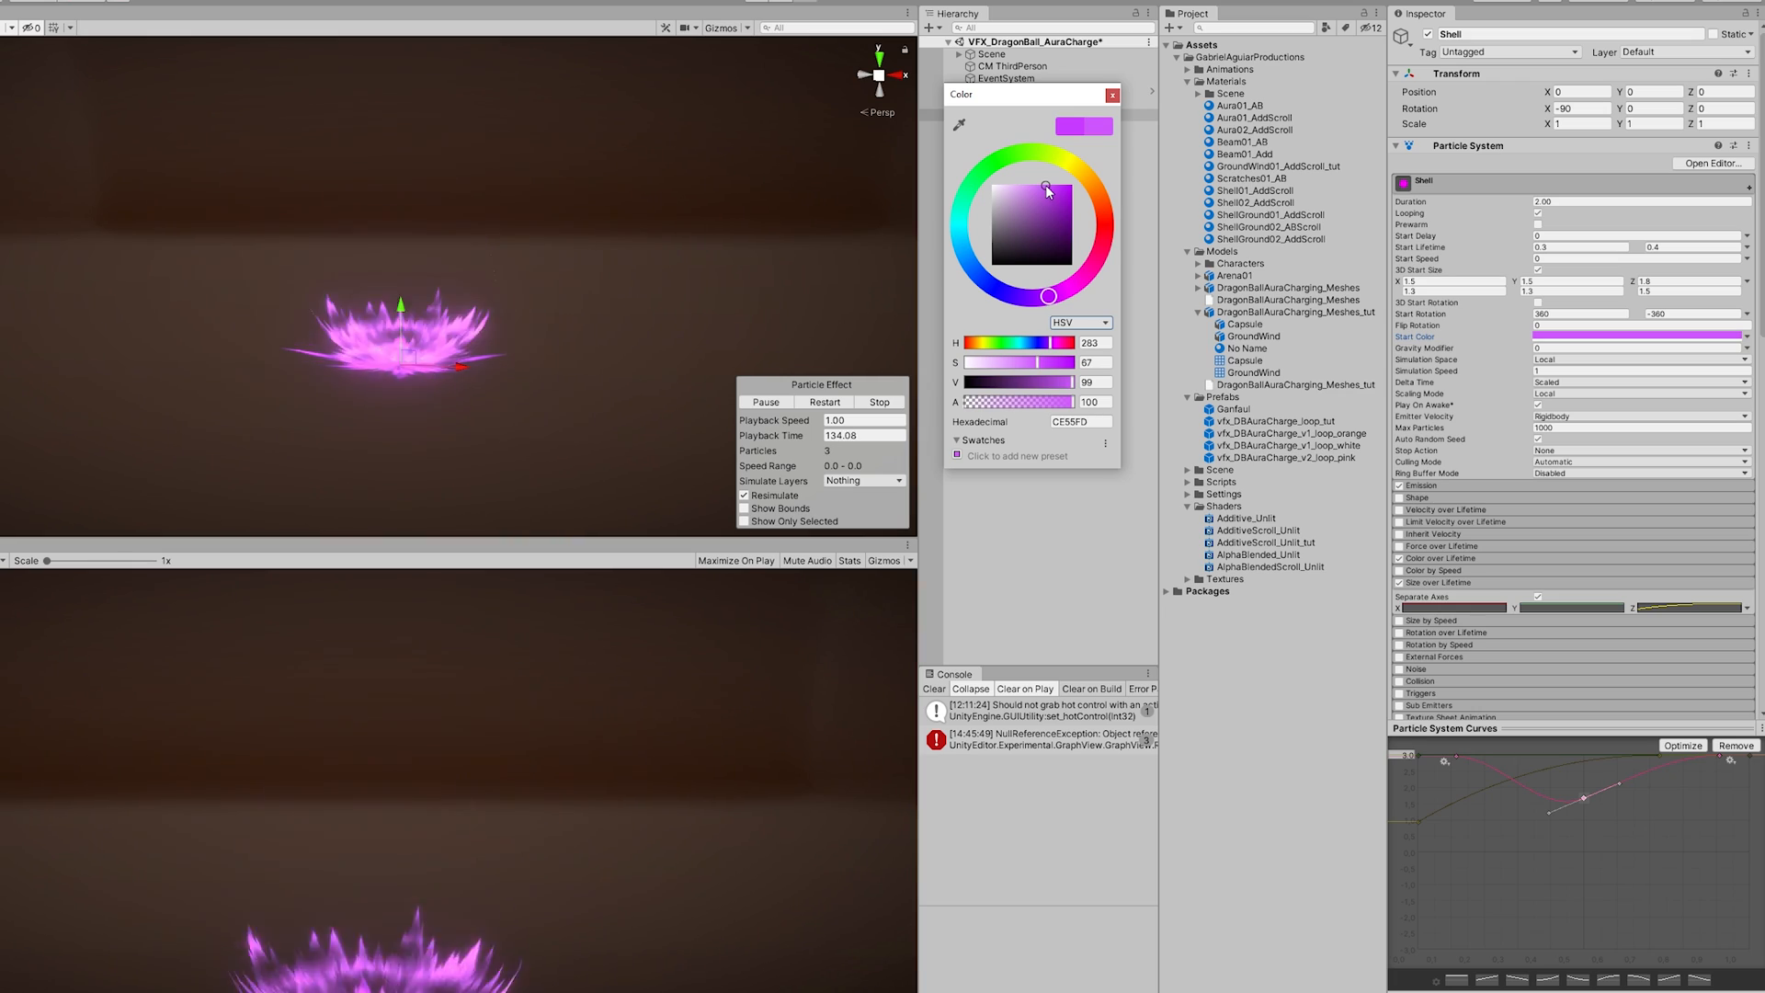
left_click(1112, 94)
Step: Preview GroundWind and Shell playing together and clear the console messages
left_click(1015, 102, "ctrl")
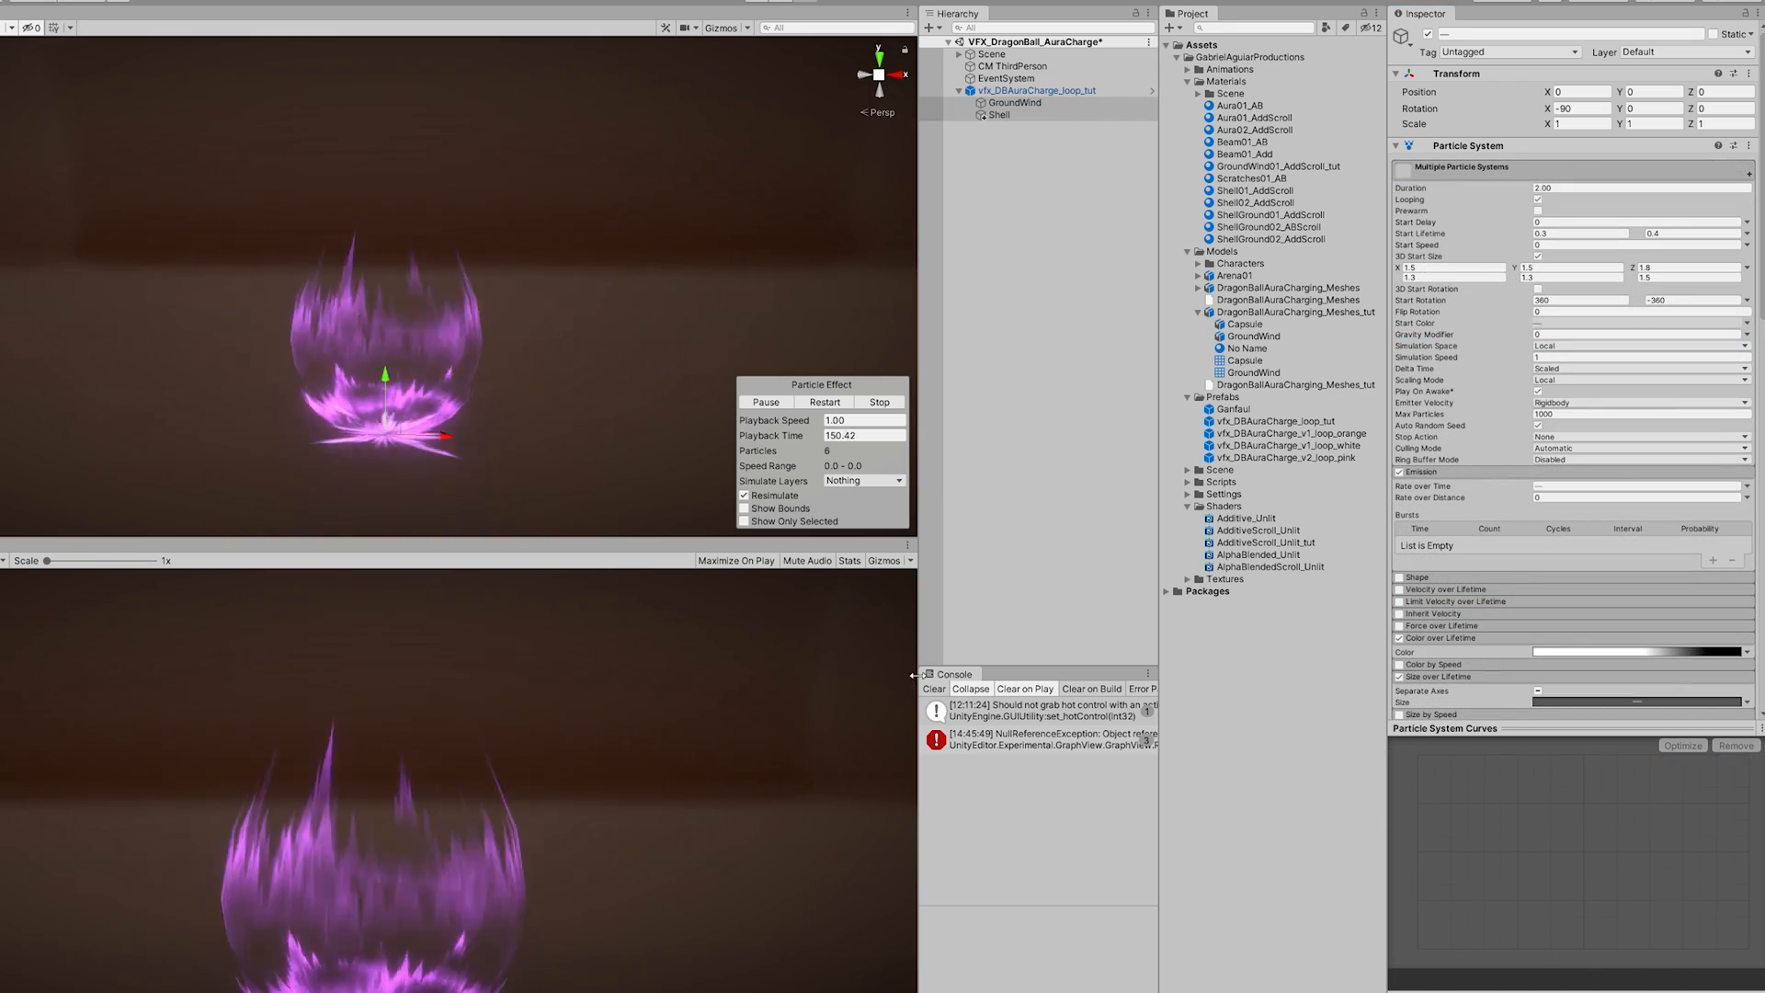
left_click(934, 689)
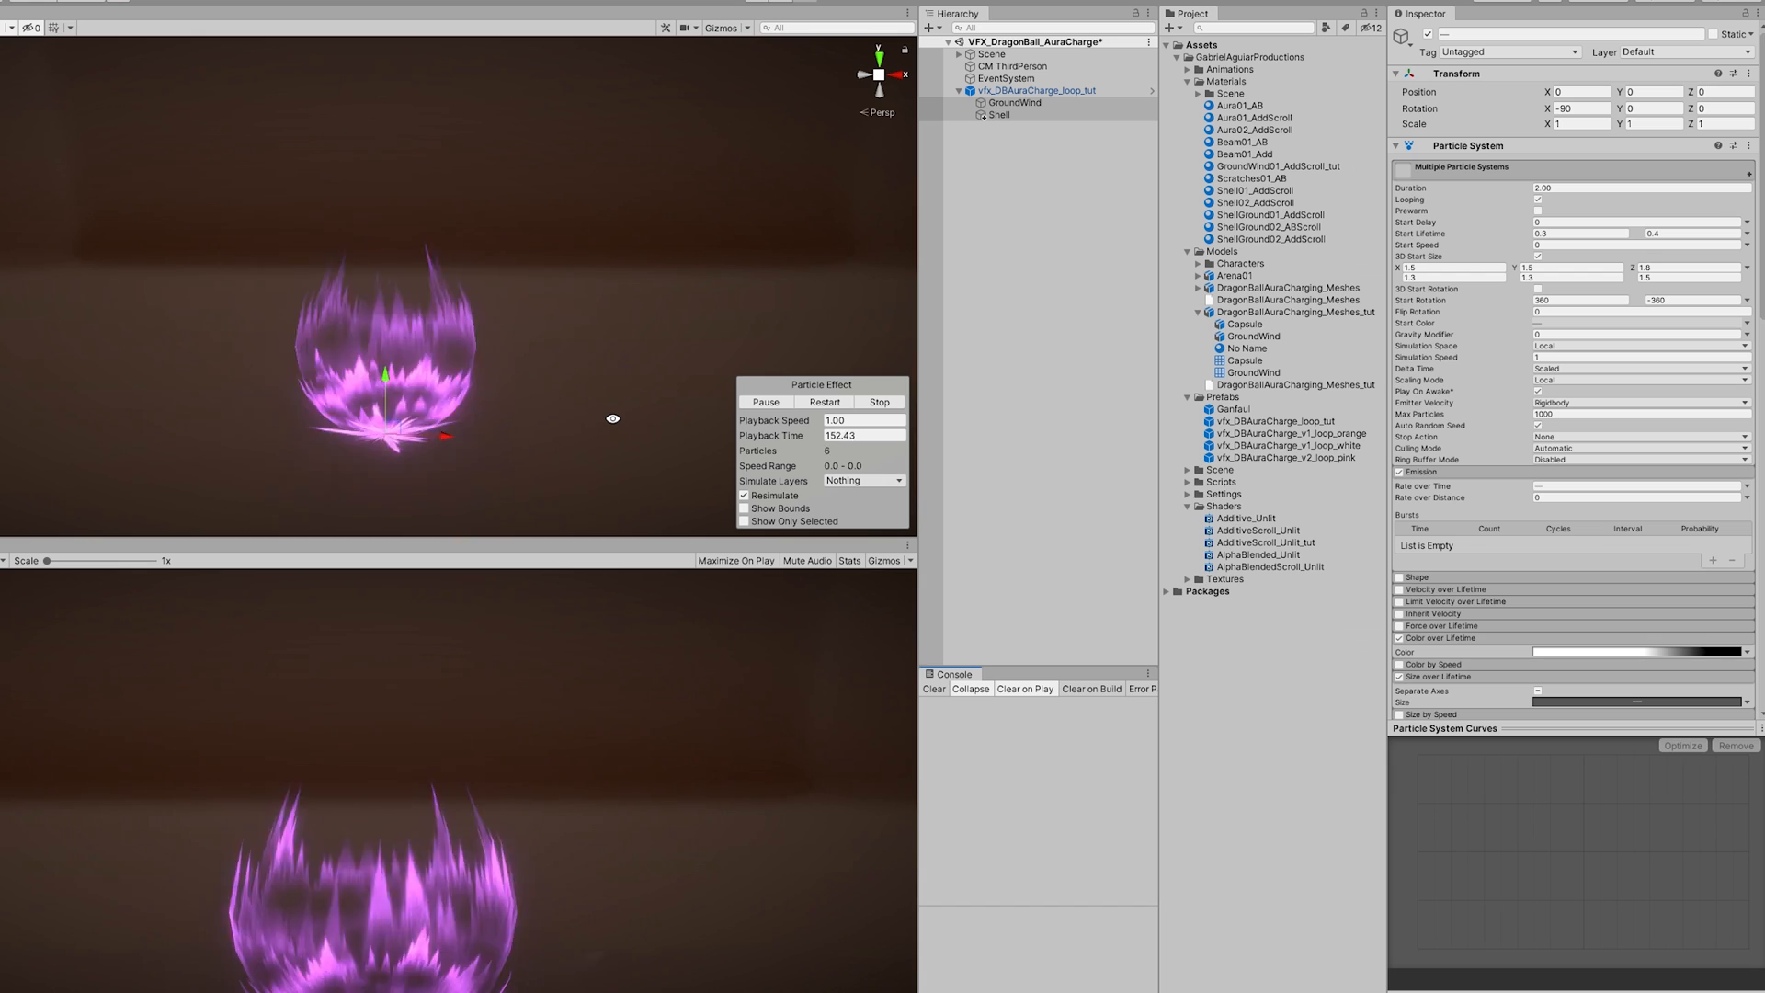
right_click_drag(613, 419, 592, 429)
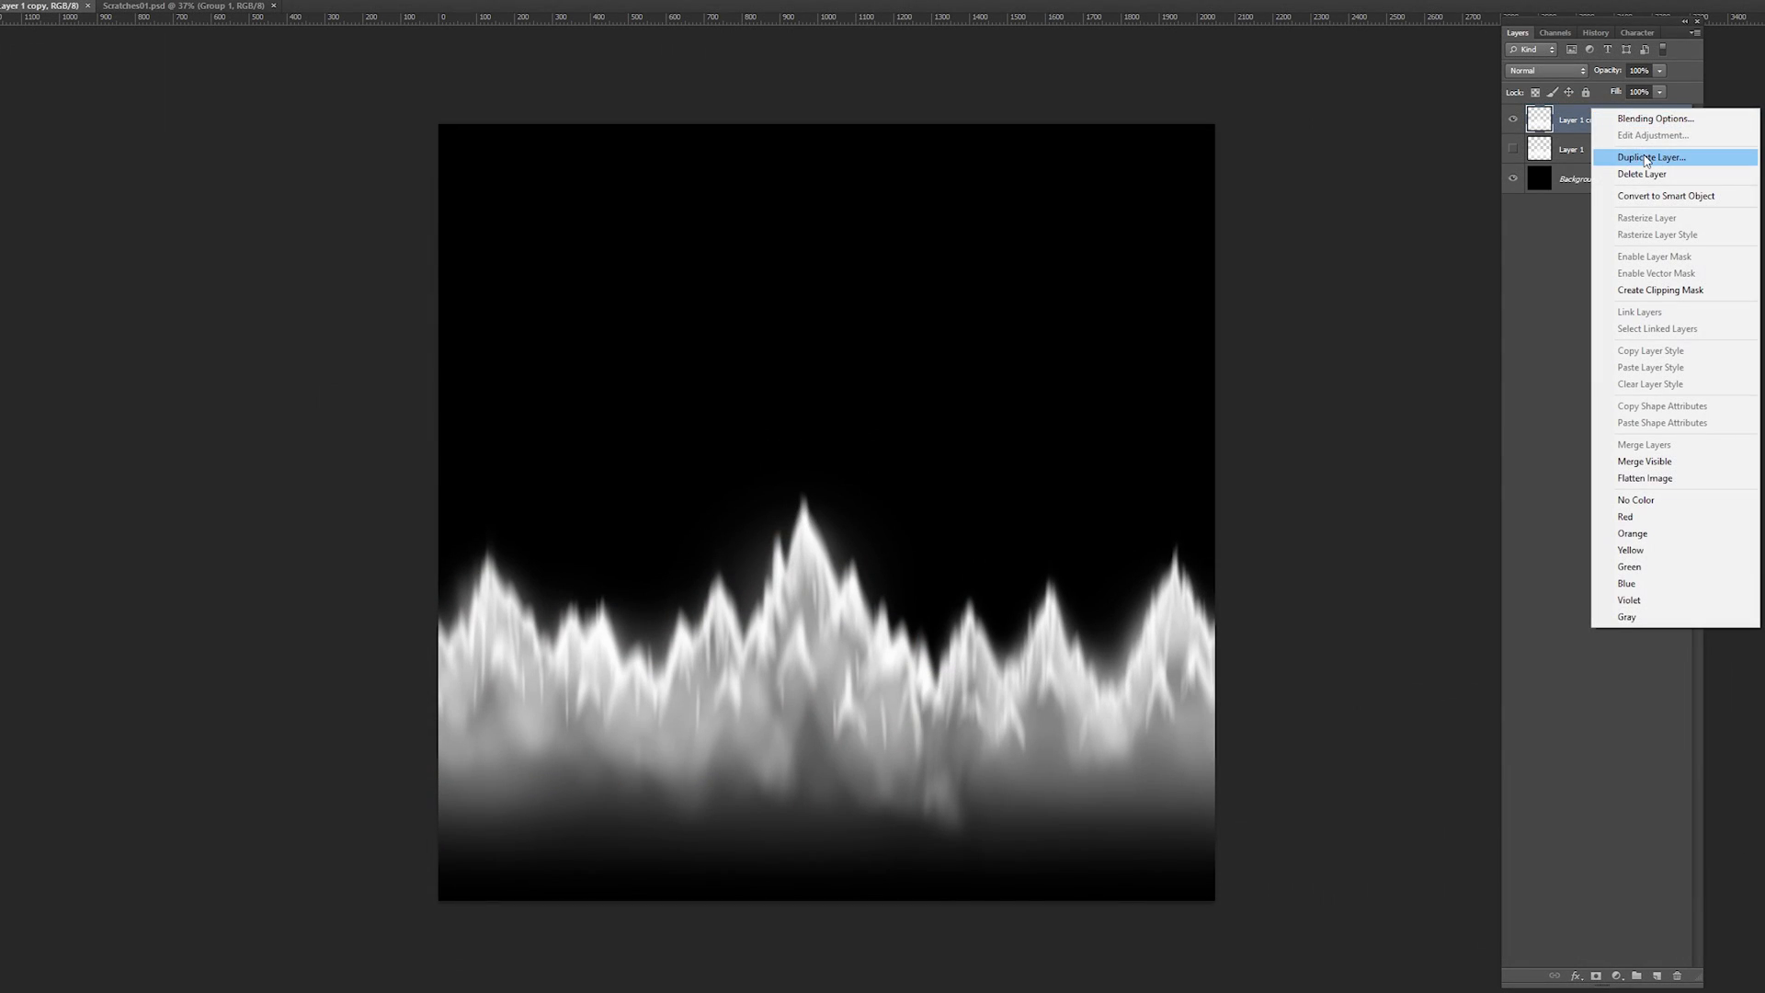
Step: In Photoshop, duplicate the Layer 1 copy layer and hide the layer it was copied from
left_click(1645, 158)
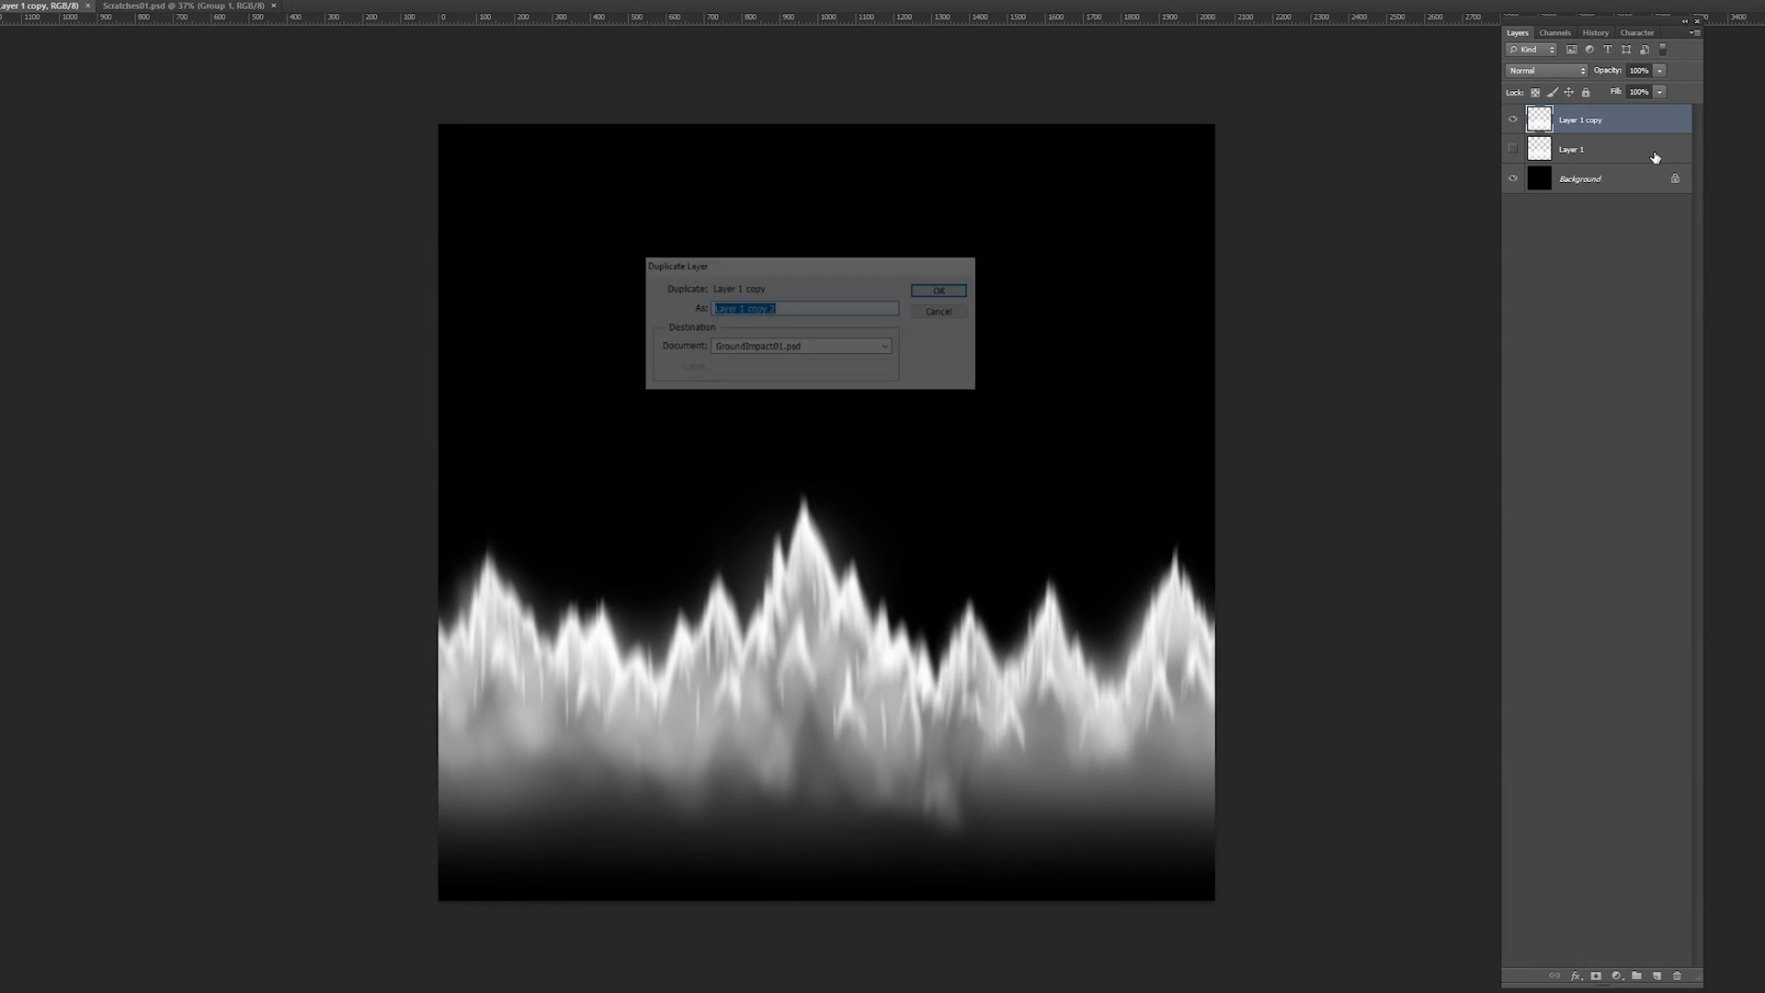
key("Return")
left_click(1512, 149)
Step: Move the flames on Layer 1 copy 2 up into the upper half of the canvas
key("ctrl+t")
left_click_drag(885, 643, 897, 424)
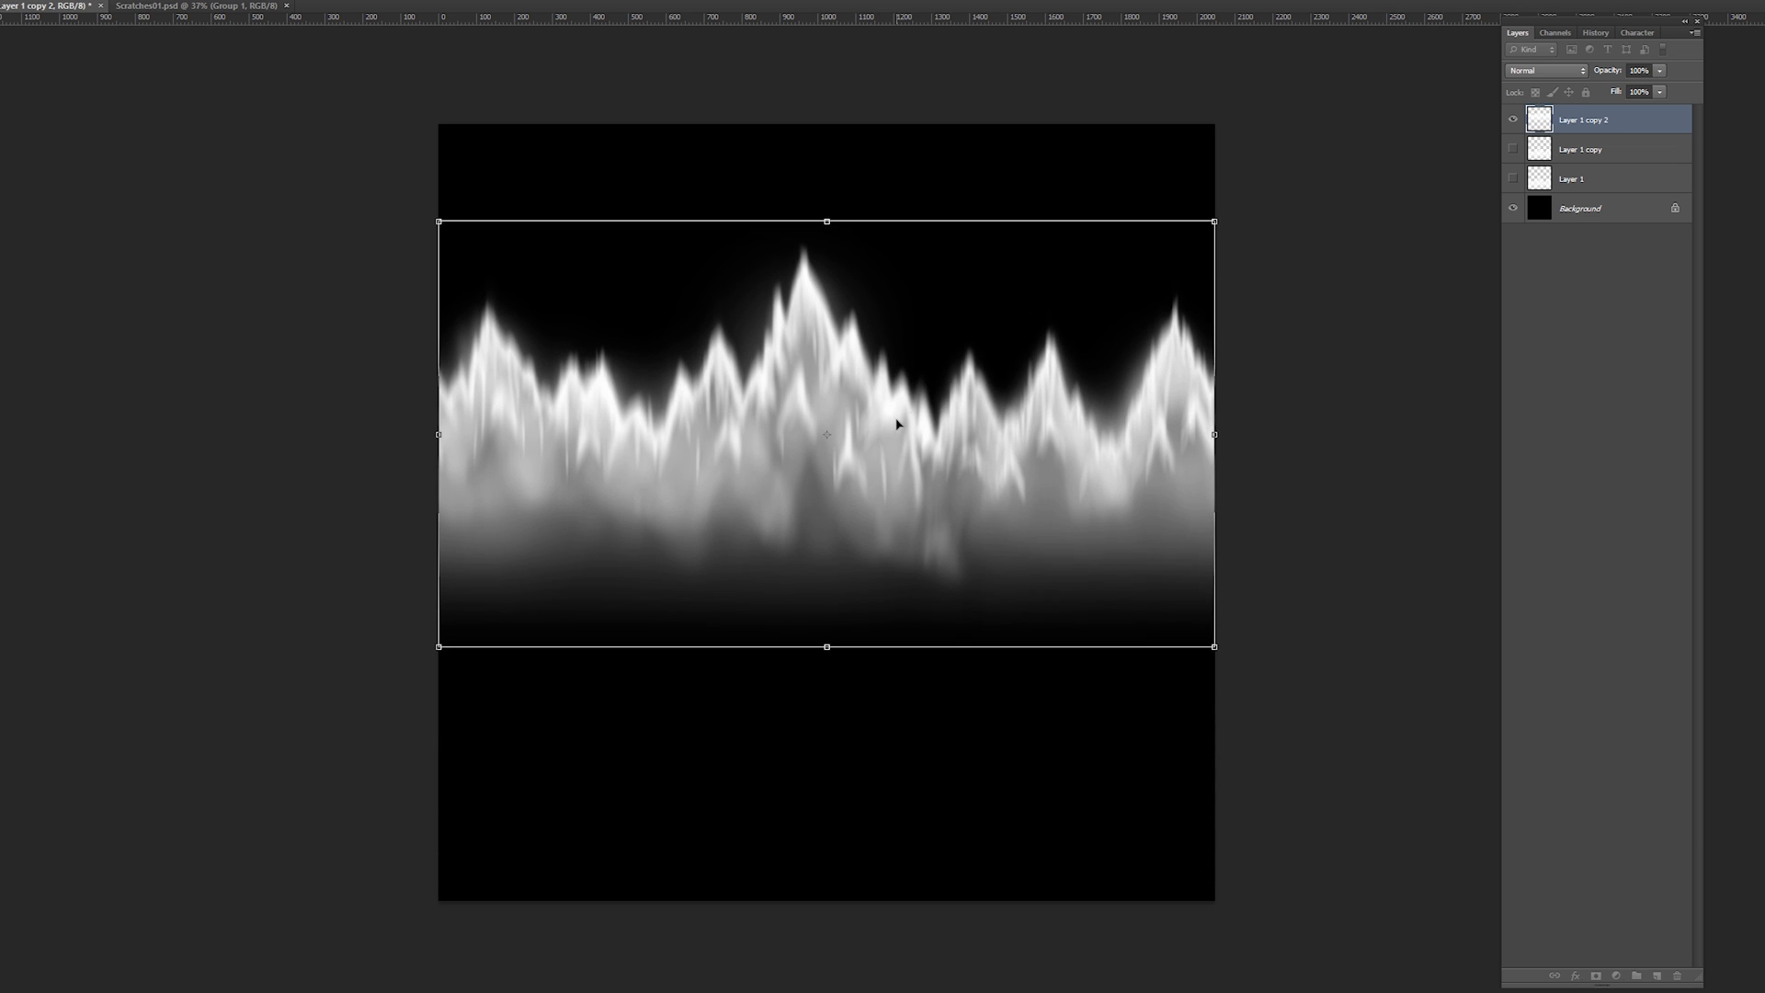
key("Return")
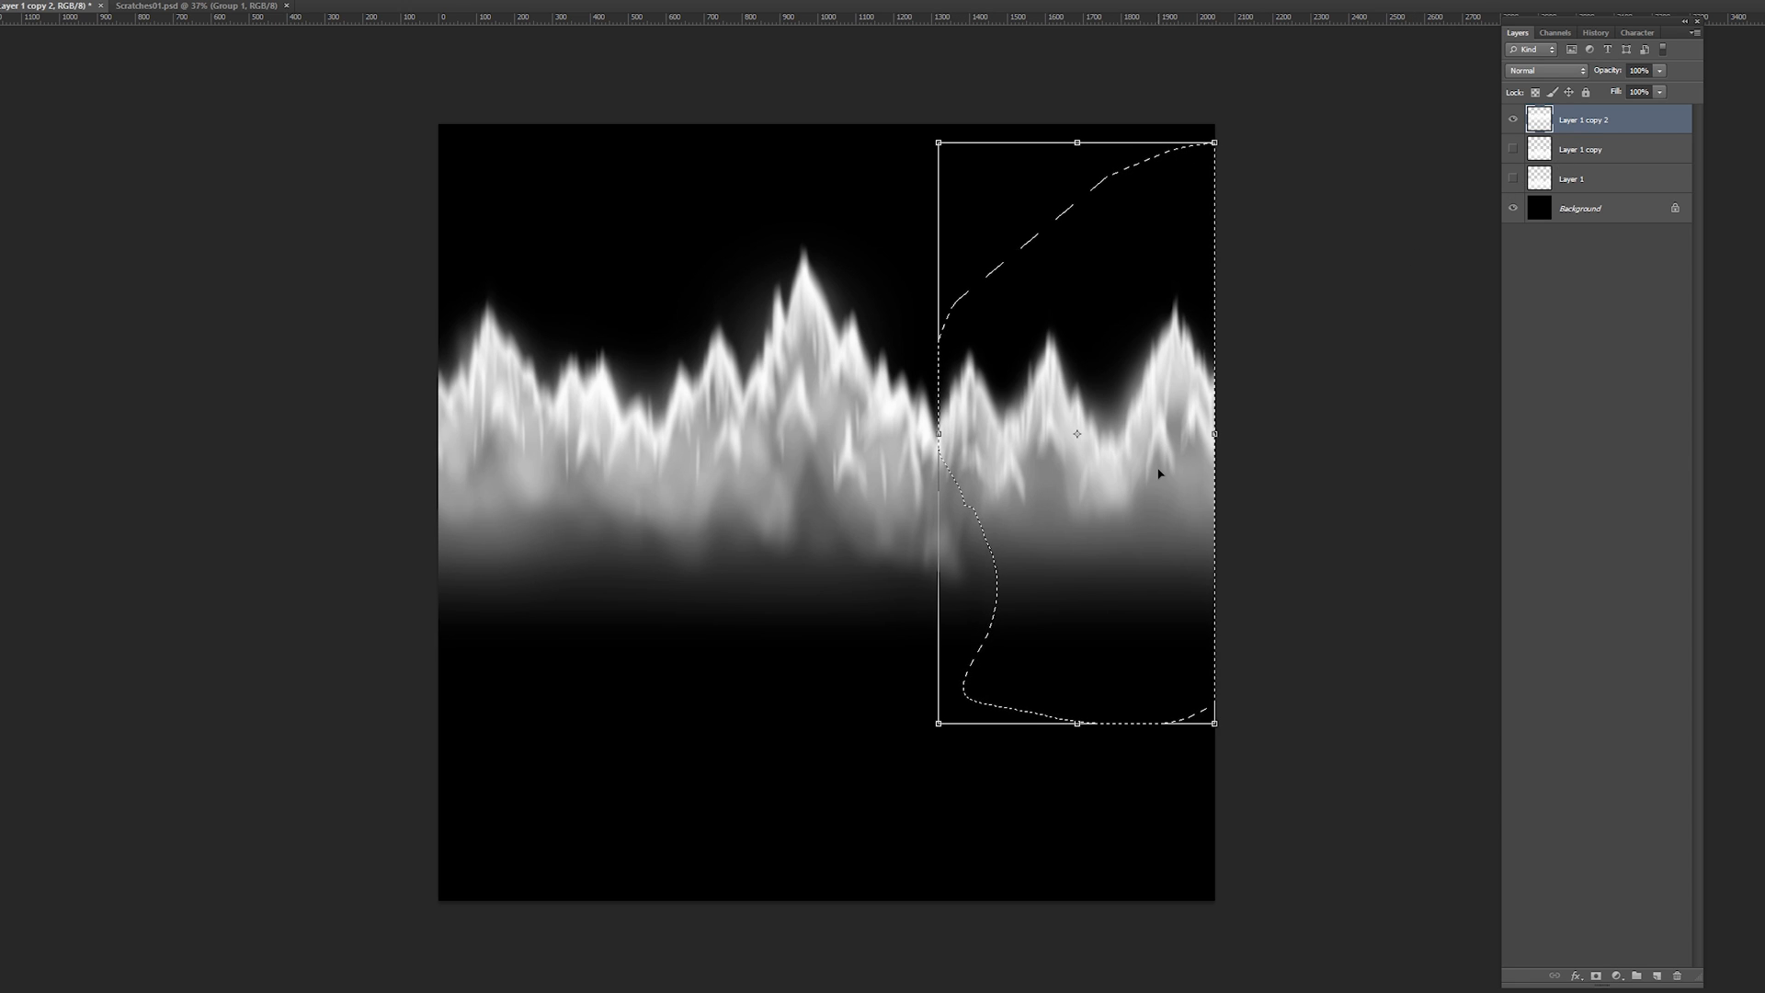
Step: Rotate the outer parts of the flame strip downward on both sides to form an arch around the central peak
left_click_drag(1231, 98, 1026, 586)
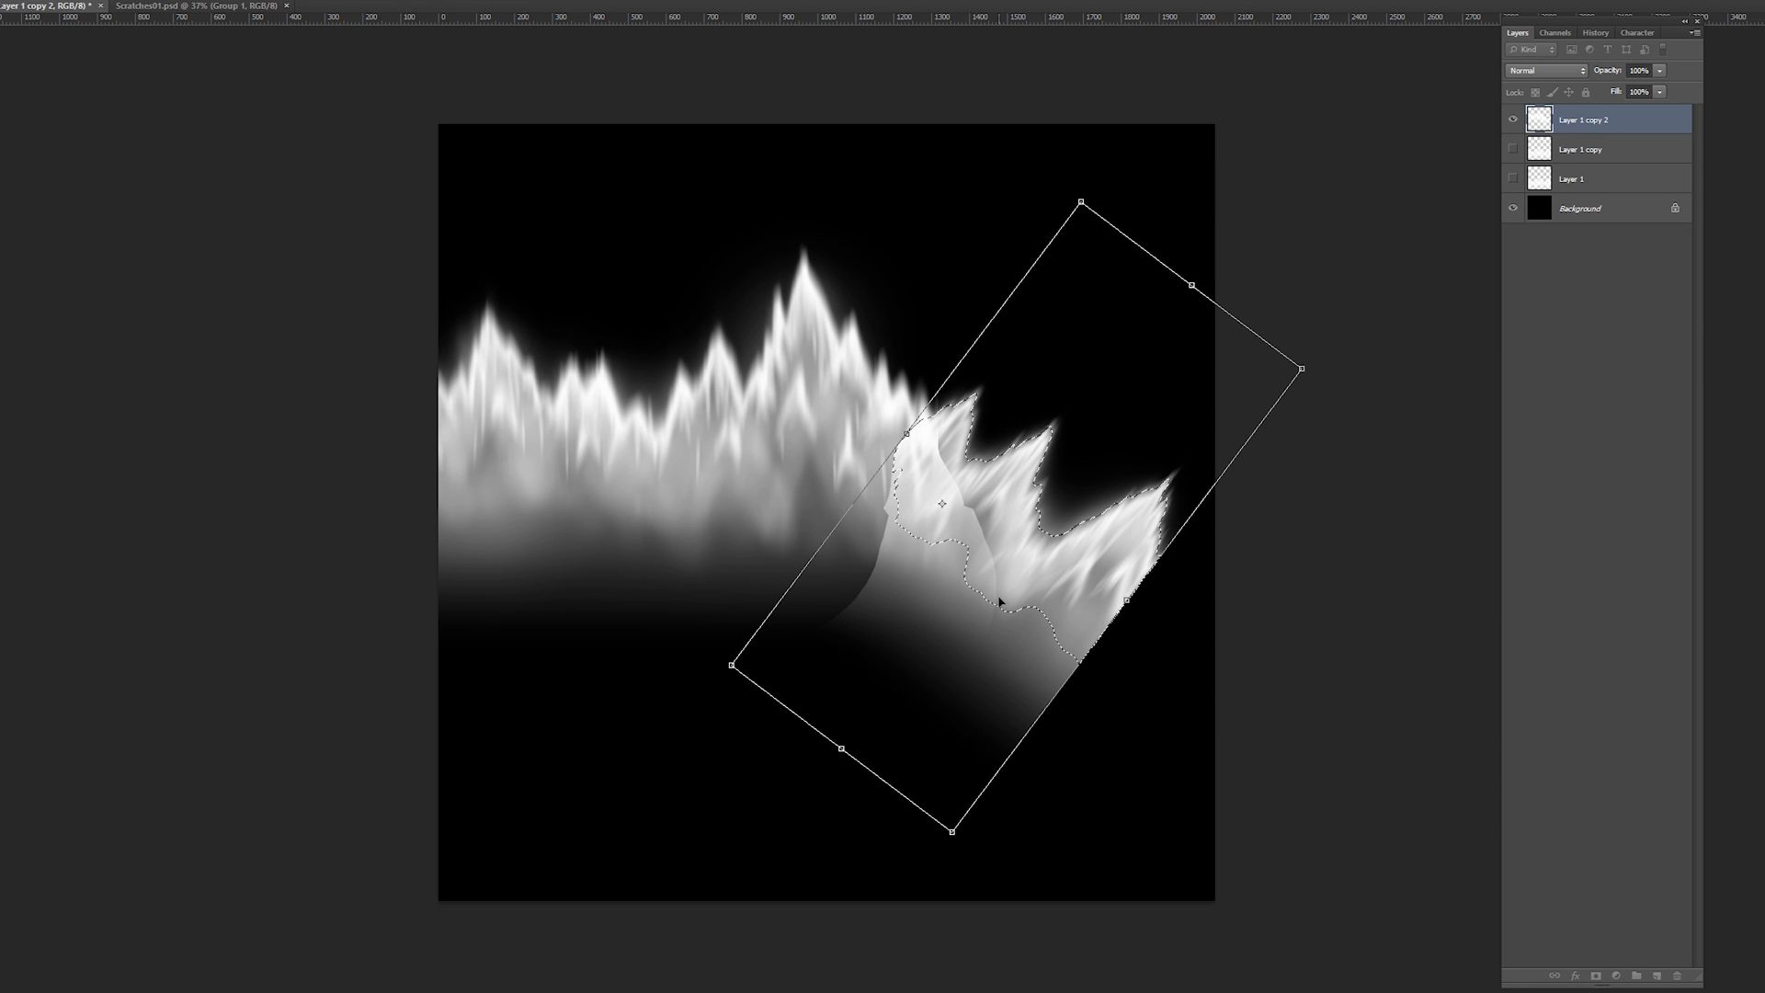
key("Return")
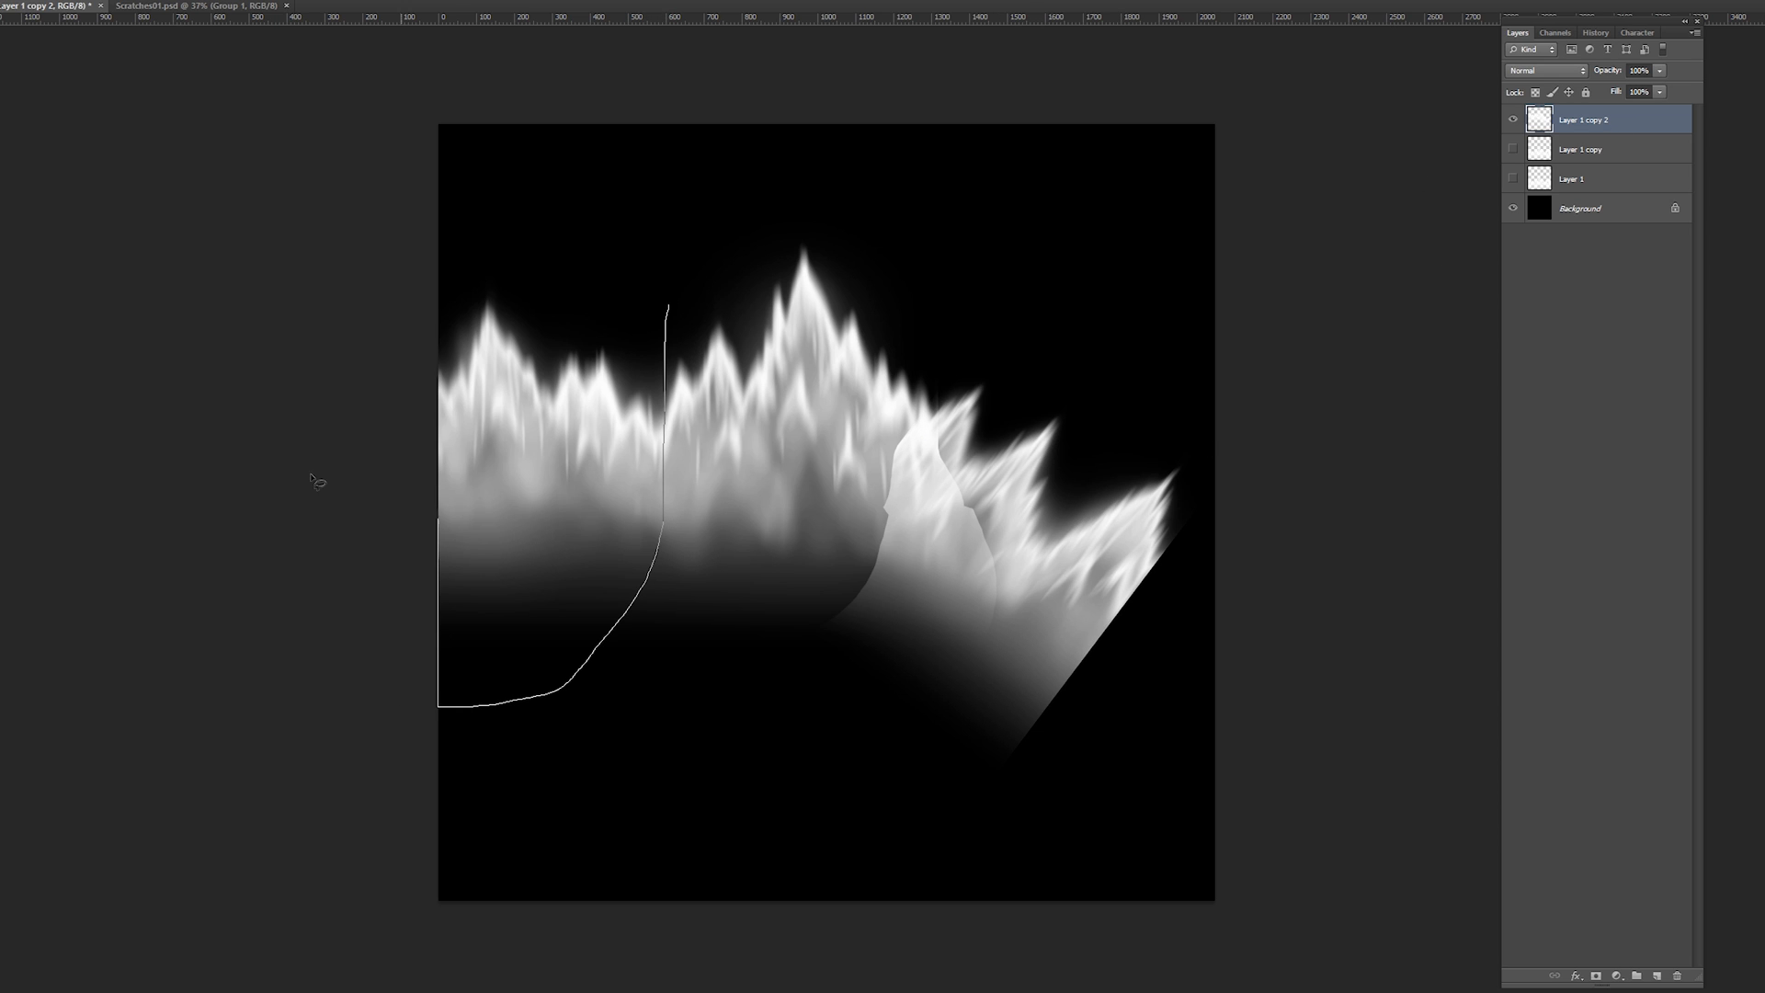
left_click_drag(452, 150, 344, 398)
key("Return")
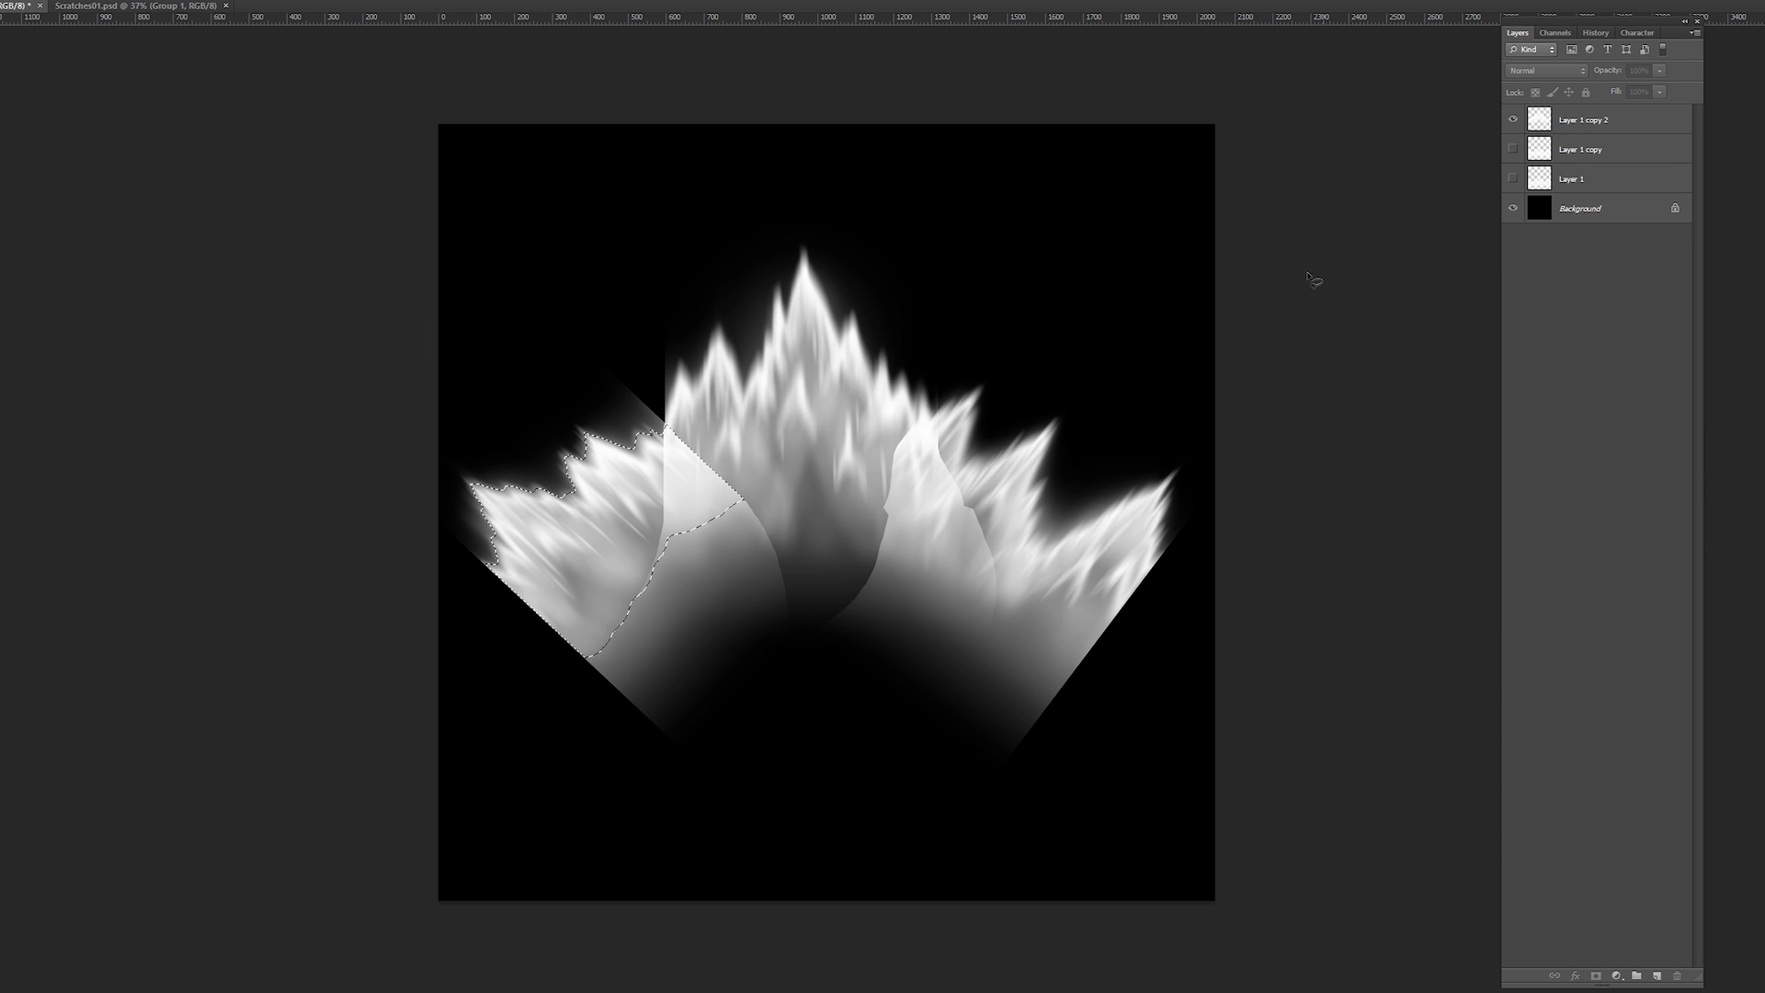
Step: Smudge the seams between the rotated flame pieces and the centre, shaping them into flame spikes
mouse_move(663, 386)
left_mouse_down()
mouse_move(603, 565)
mouse_move(647, 301)
left_mouse_up()
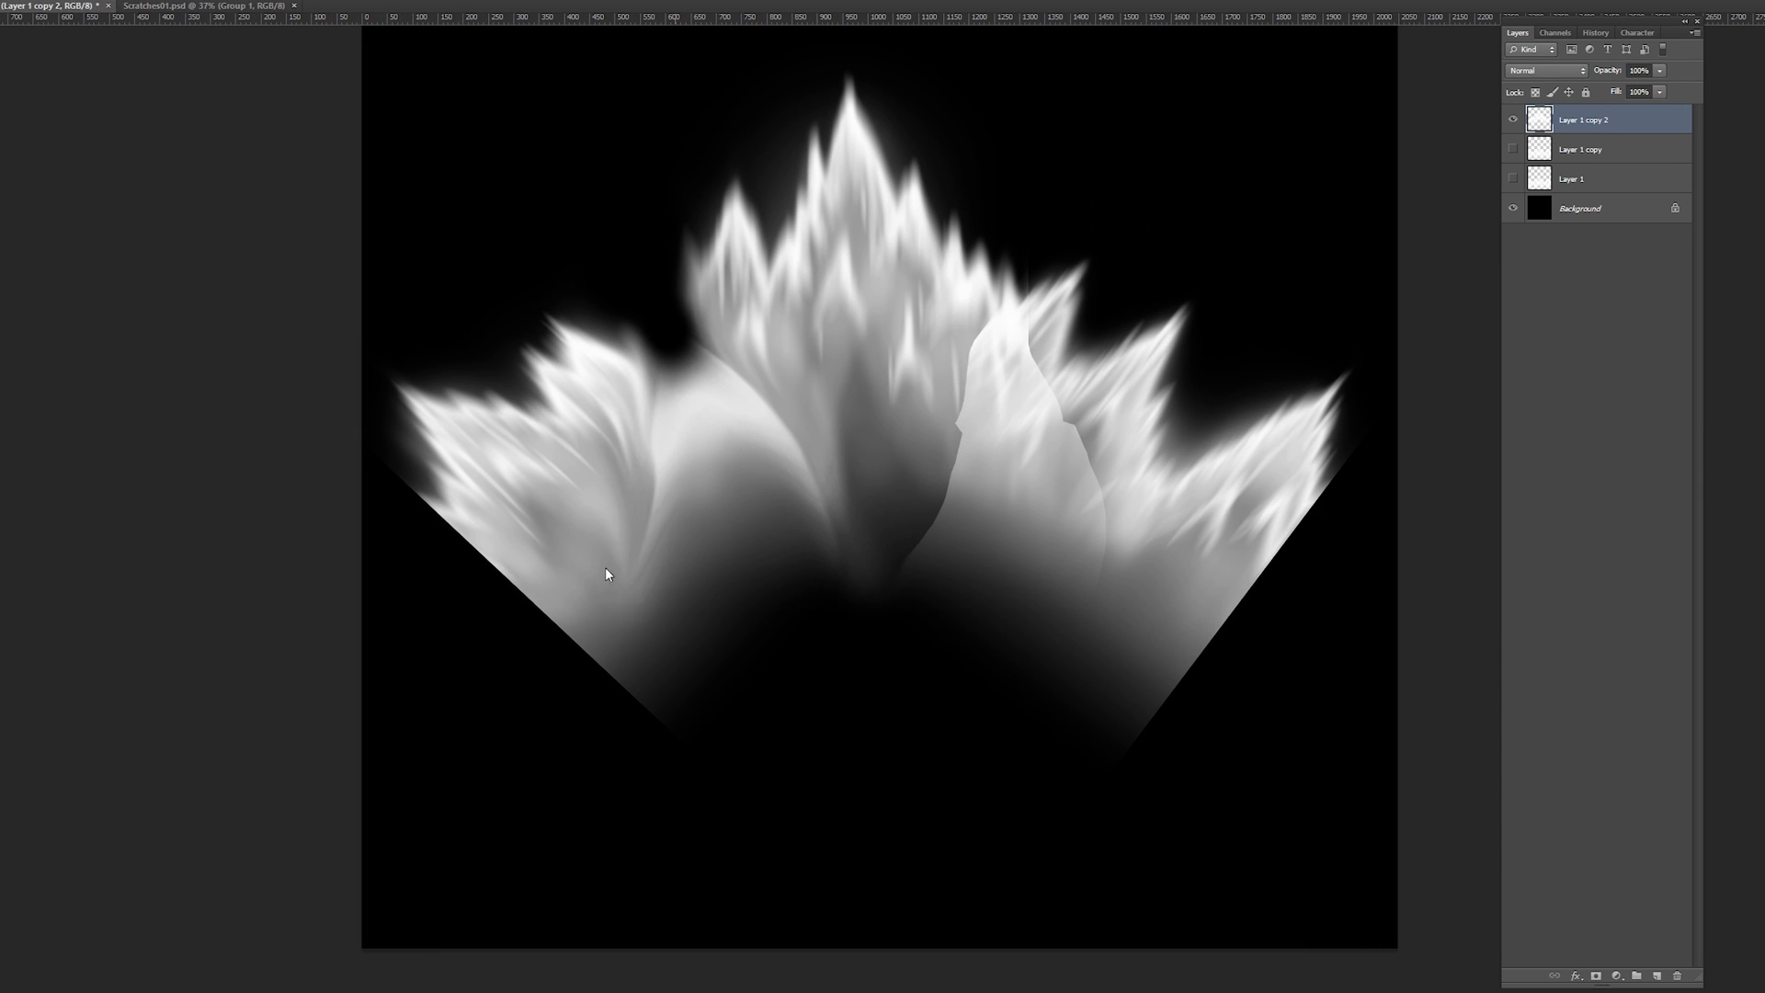
key("ctrl+z")
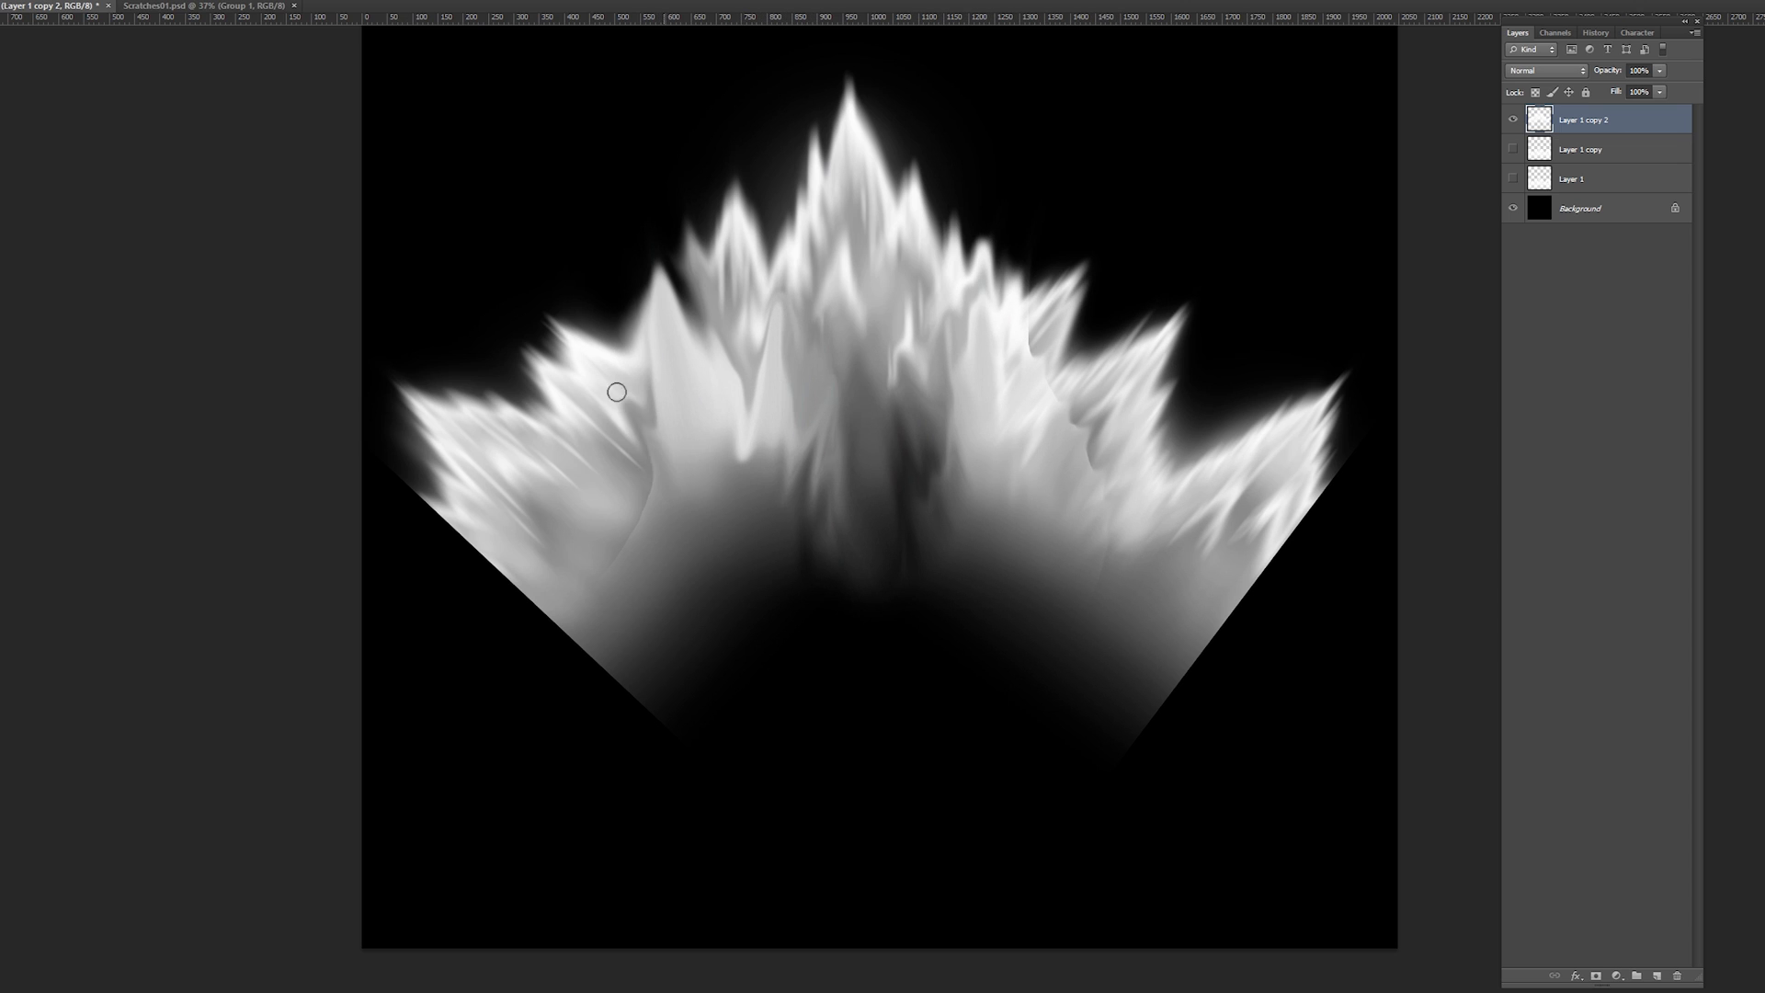
key("alt+e")
key("Escape")
Step: Erase the straight cut edges along both lower sides of the flames so they fade softly, and touch up the inner flame details
key("e")
left_click_drag(368, 501, 599, 735)
left_click_drag(1360, 551, 1112, 735)
key("ctrl+minus")
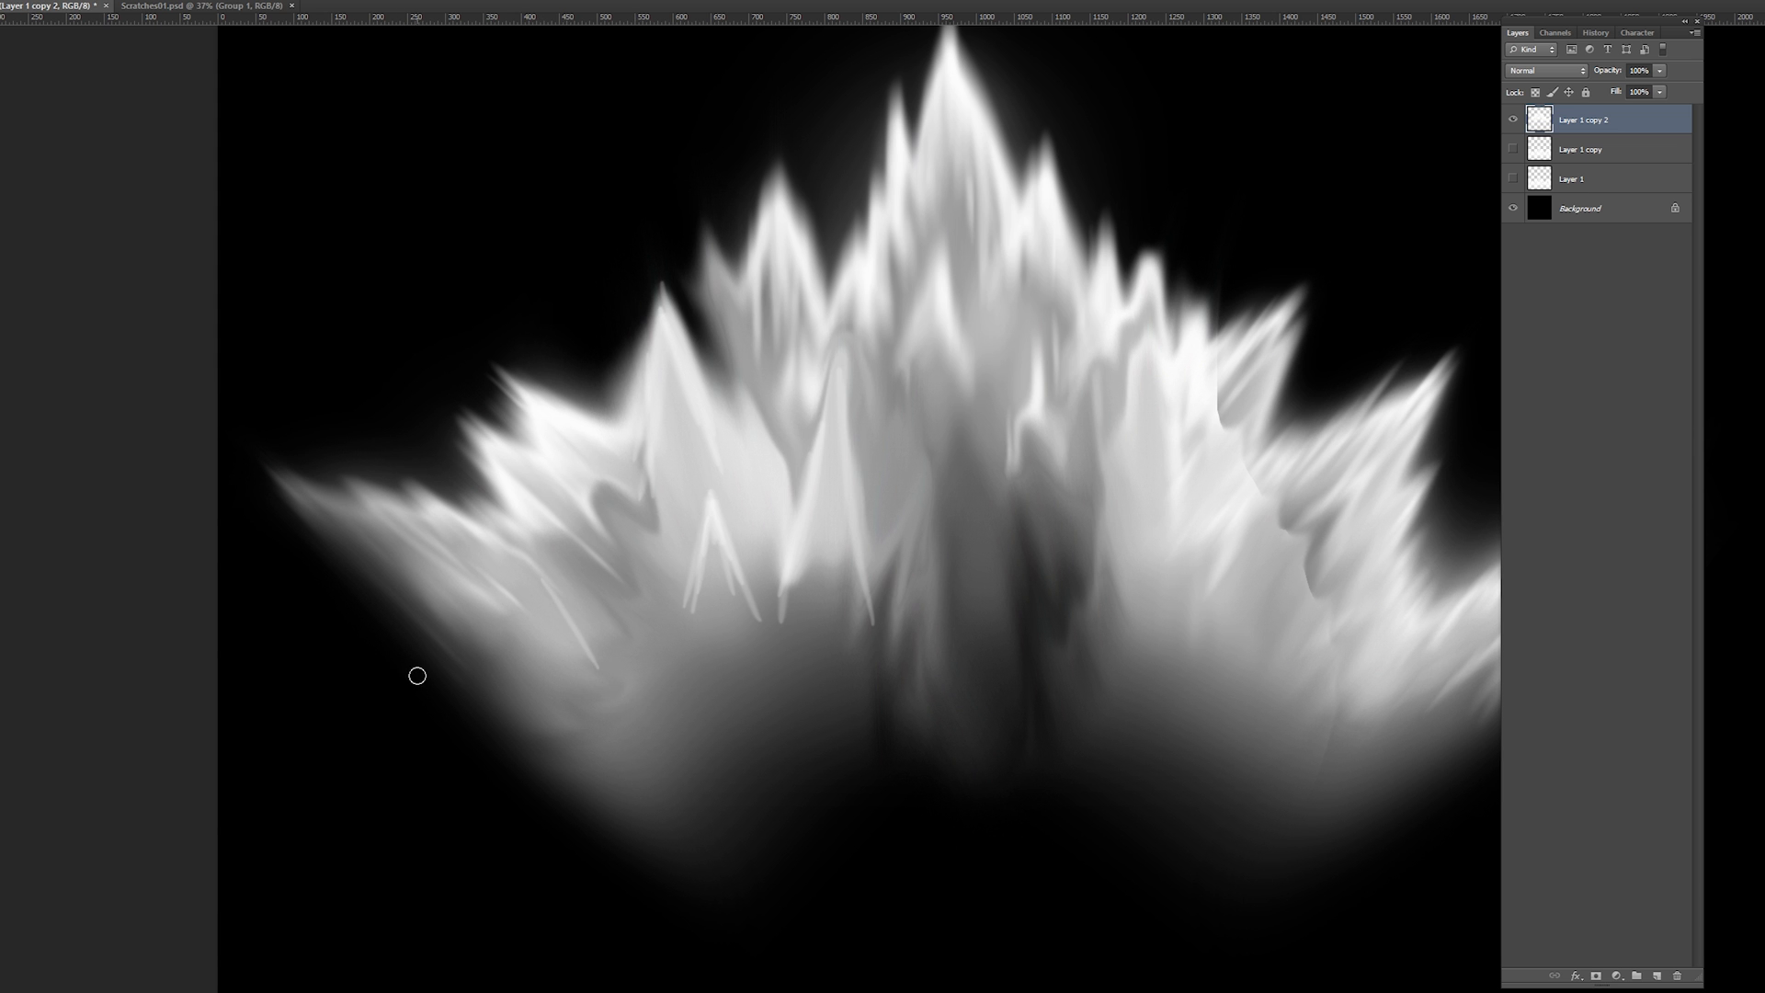
left_click(533, 644, "alt")
left_click(542, 643, "alt")
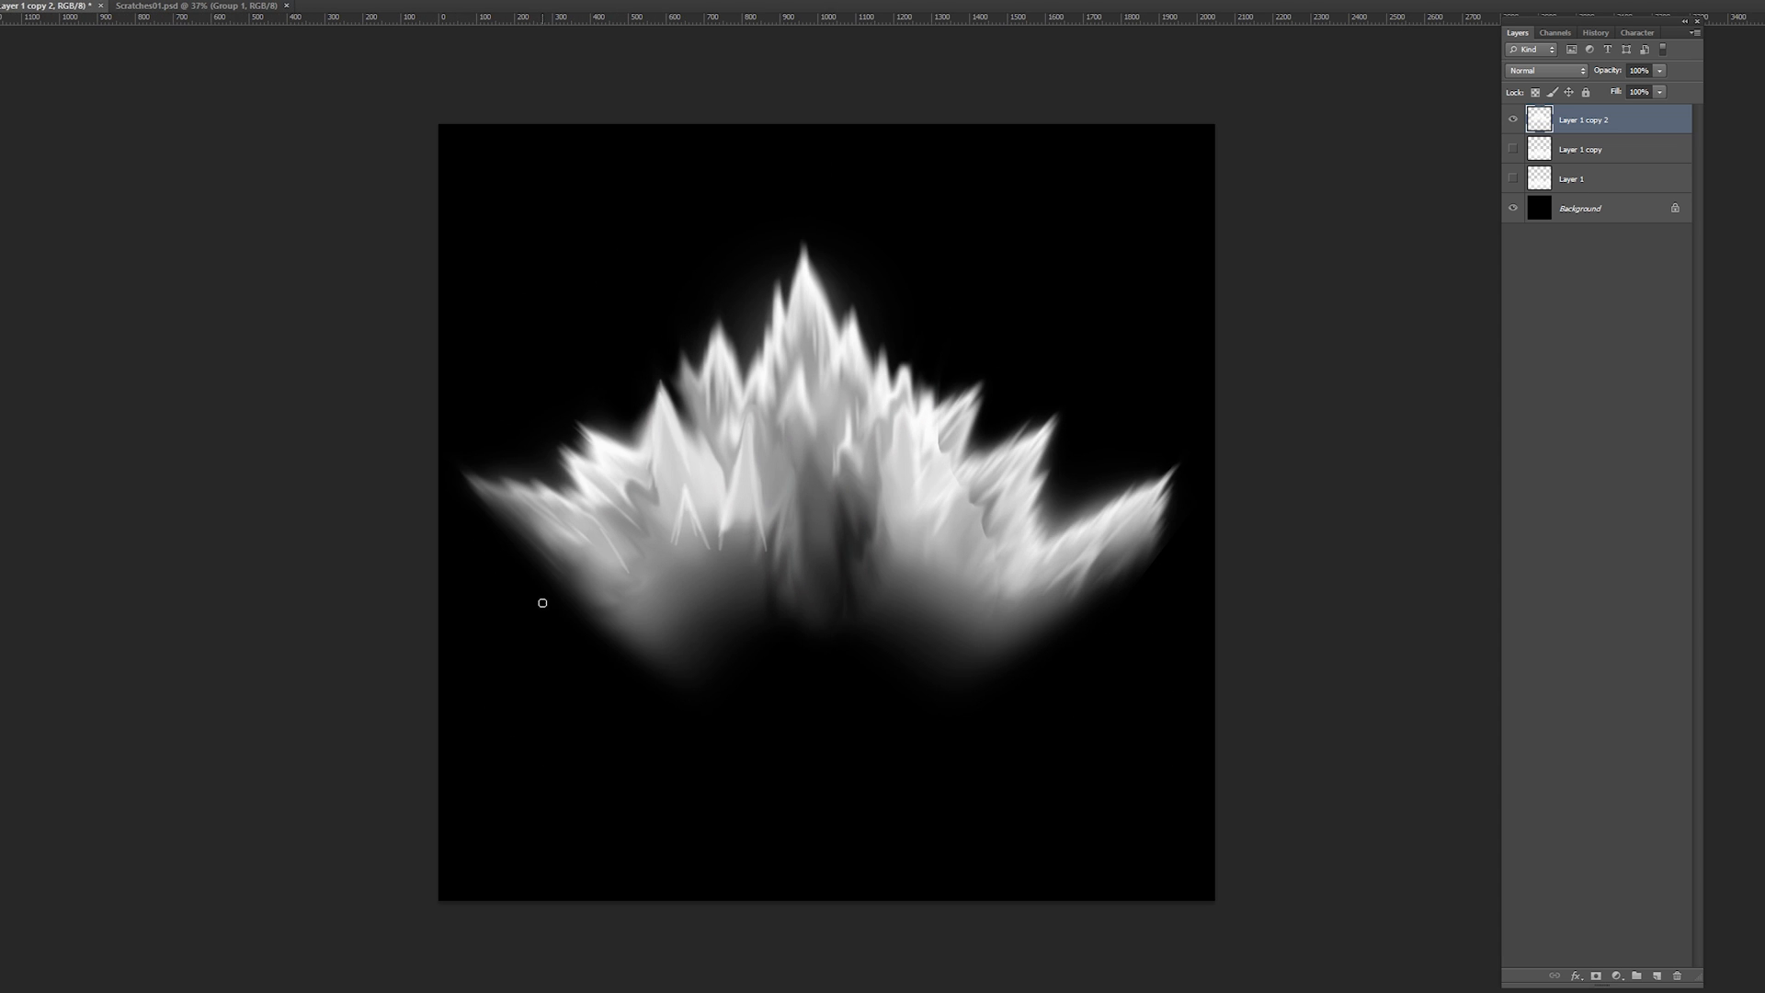
Step: Stretch the flame layer vertically until its upper bound meets the top of the canvas
key("ctrl+t")
left_click_drag(821, 218, 841, 129, "alt")
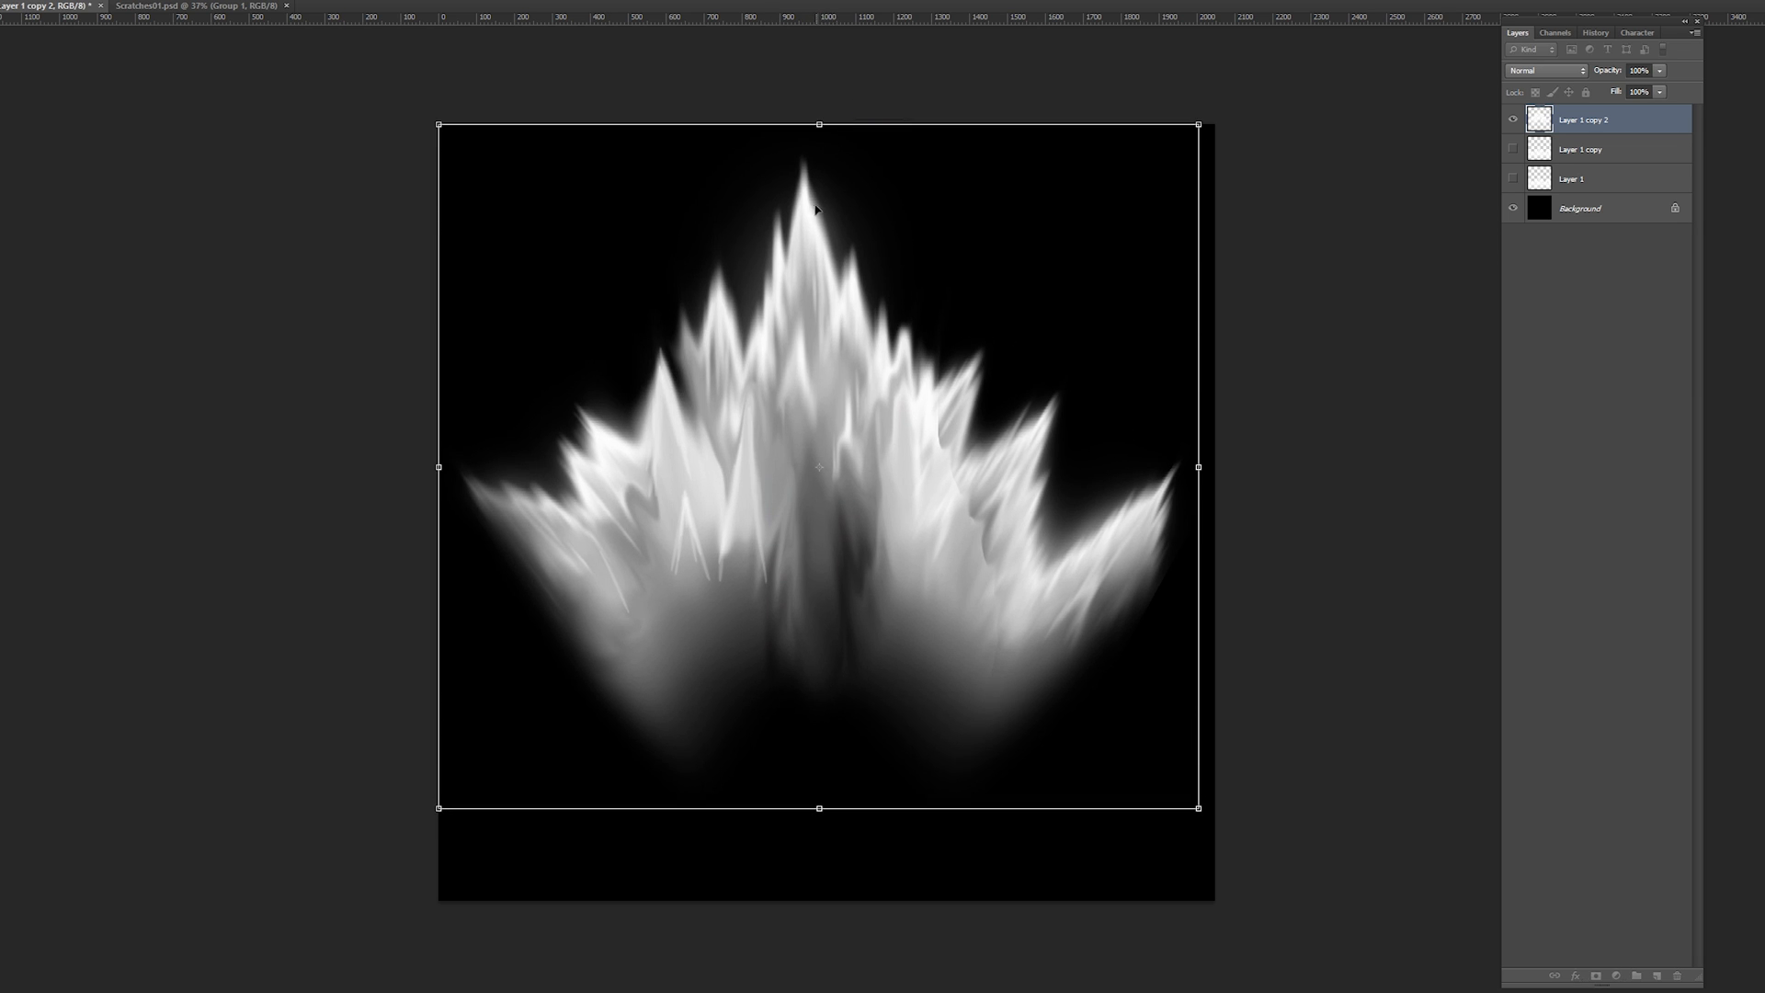
key("Return")
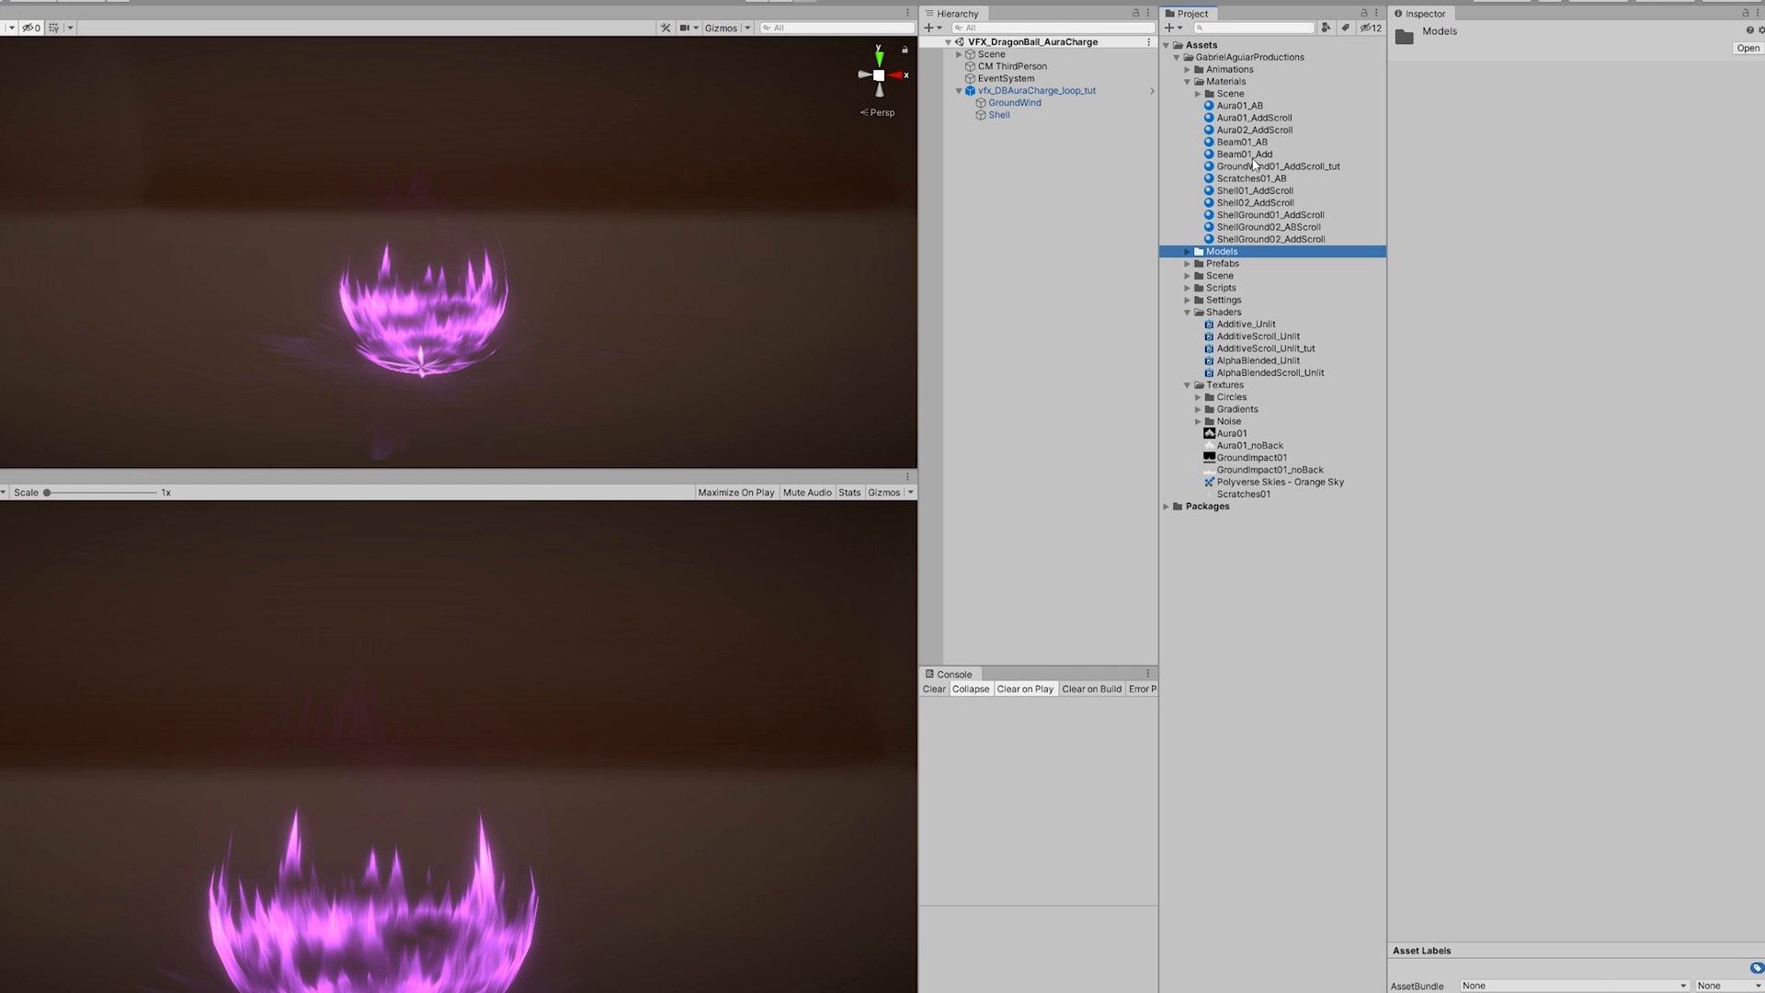
Step: In Unity, duplicate the GroundWind01_AddScroll_tut material as Aura01_AddScroll_tut and set its MainTex to the Aura01 texture
left_click(1243, 167)
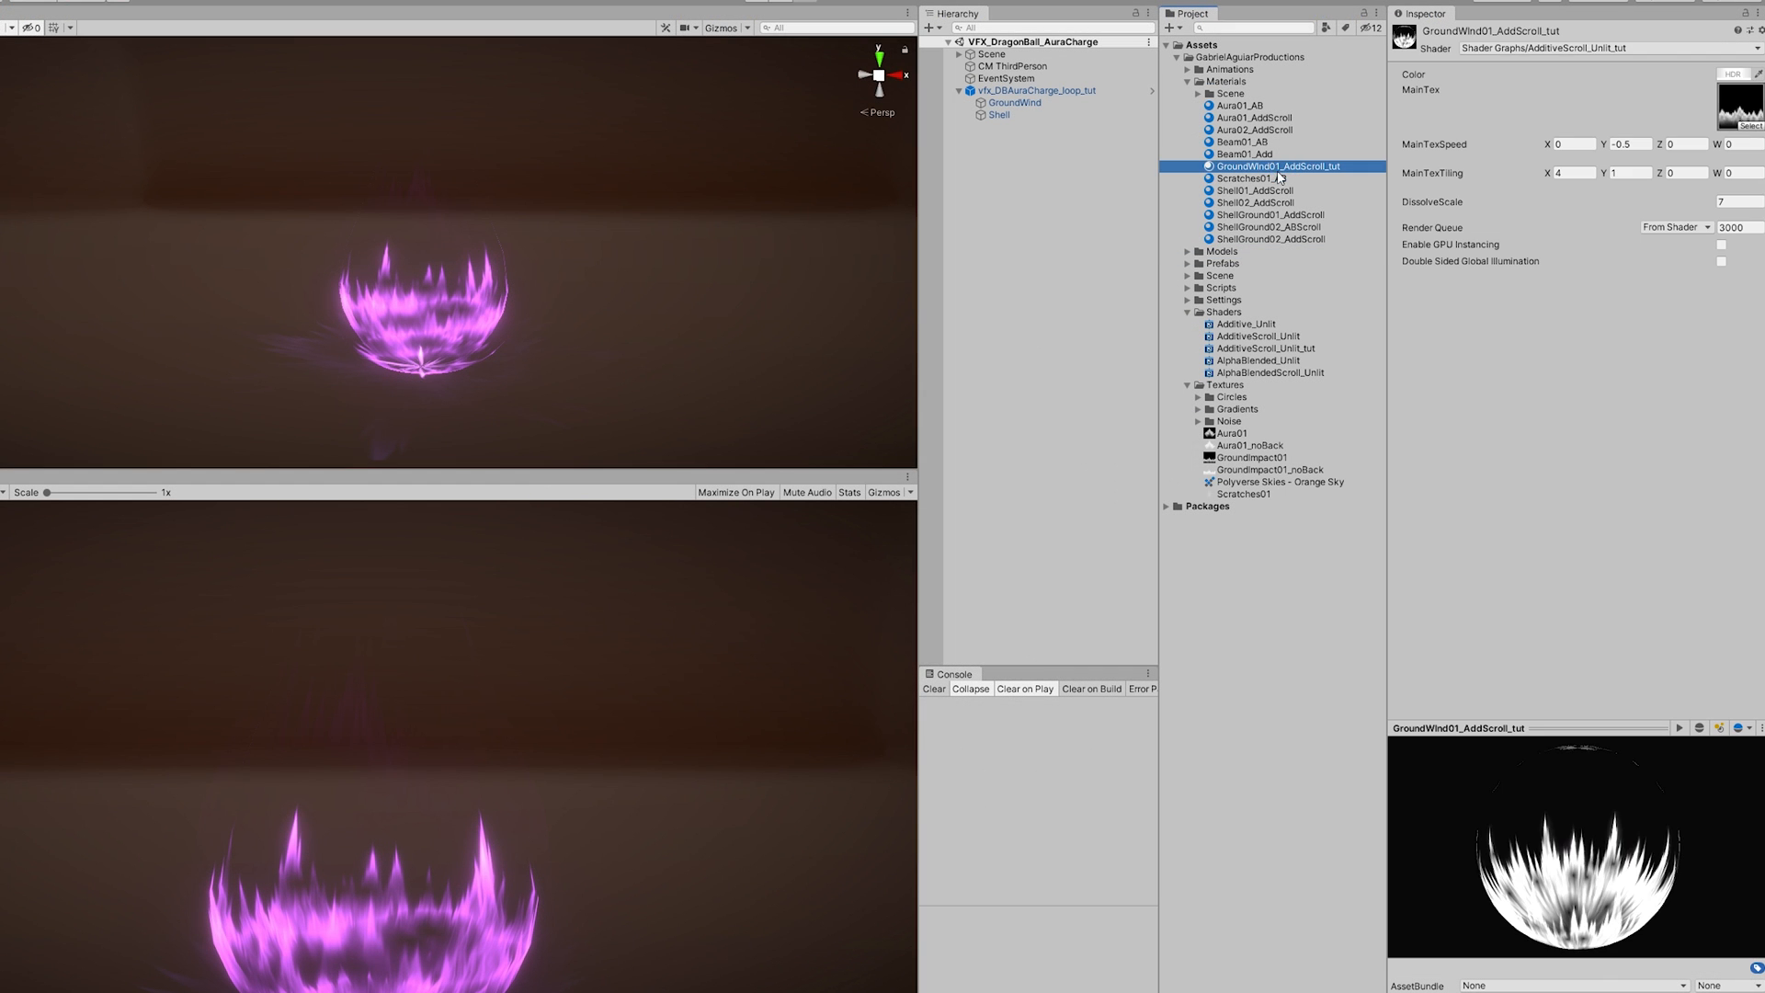
key("ctrl+d")
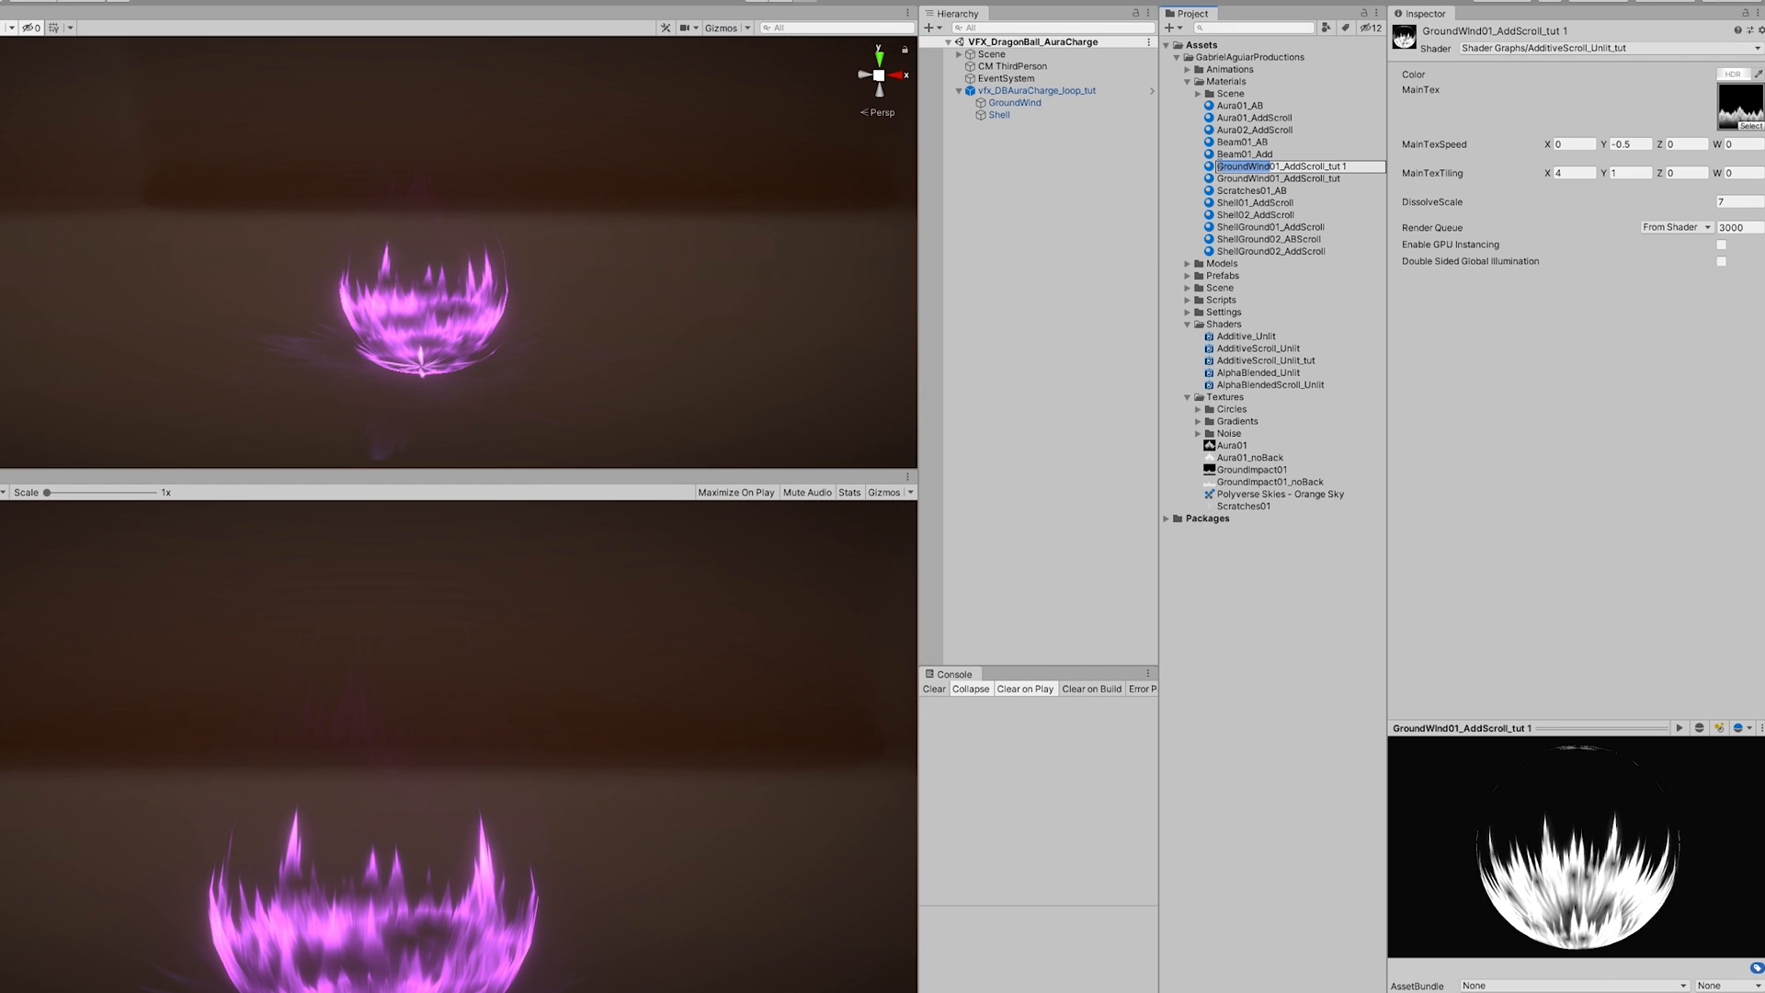
key("BackSpace")
key("BackSpace")
key("Return")
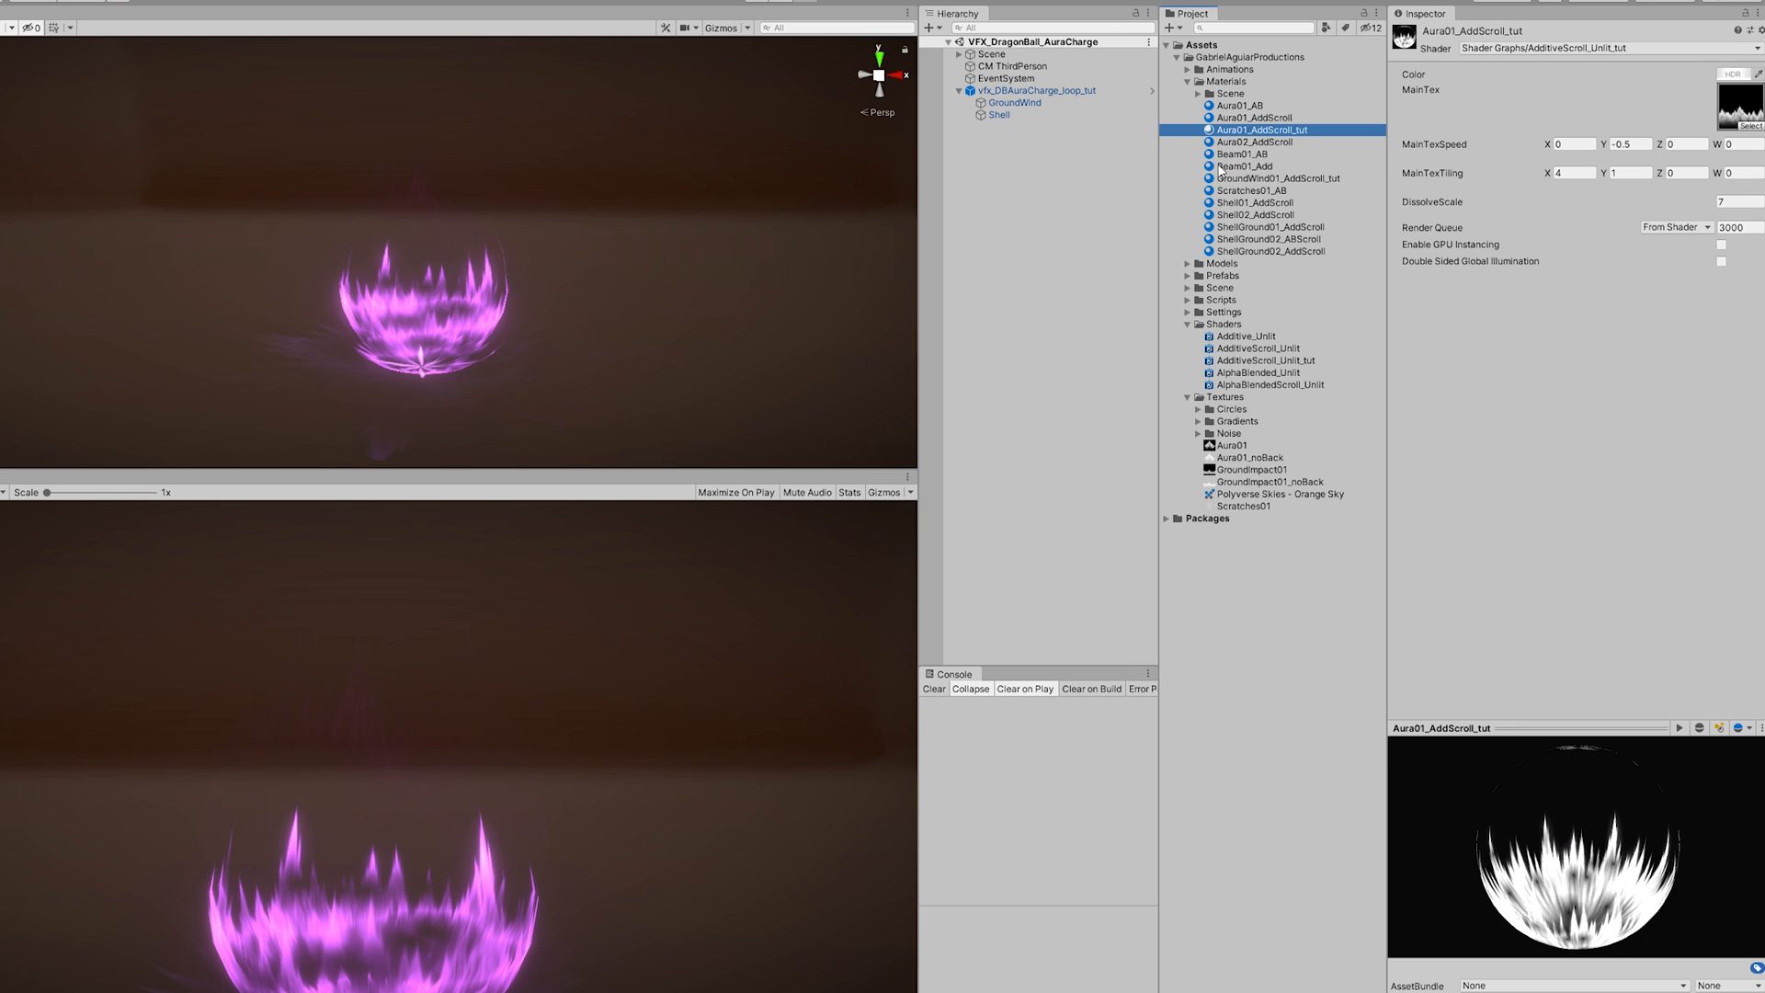
left_click_drag(1638, 210, 1731, 114)
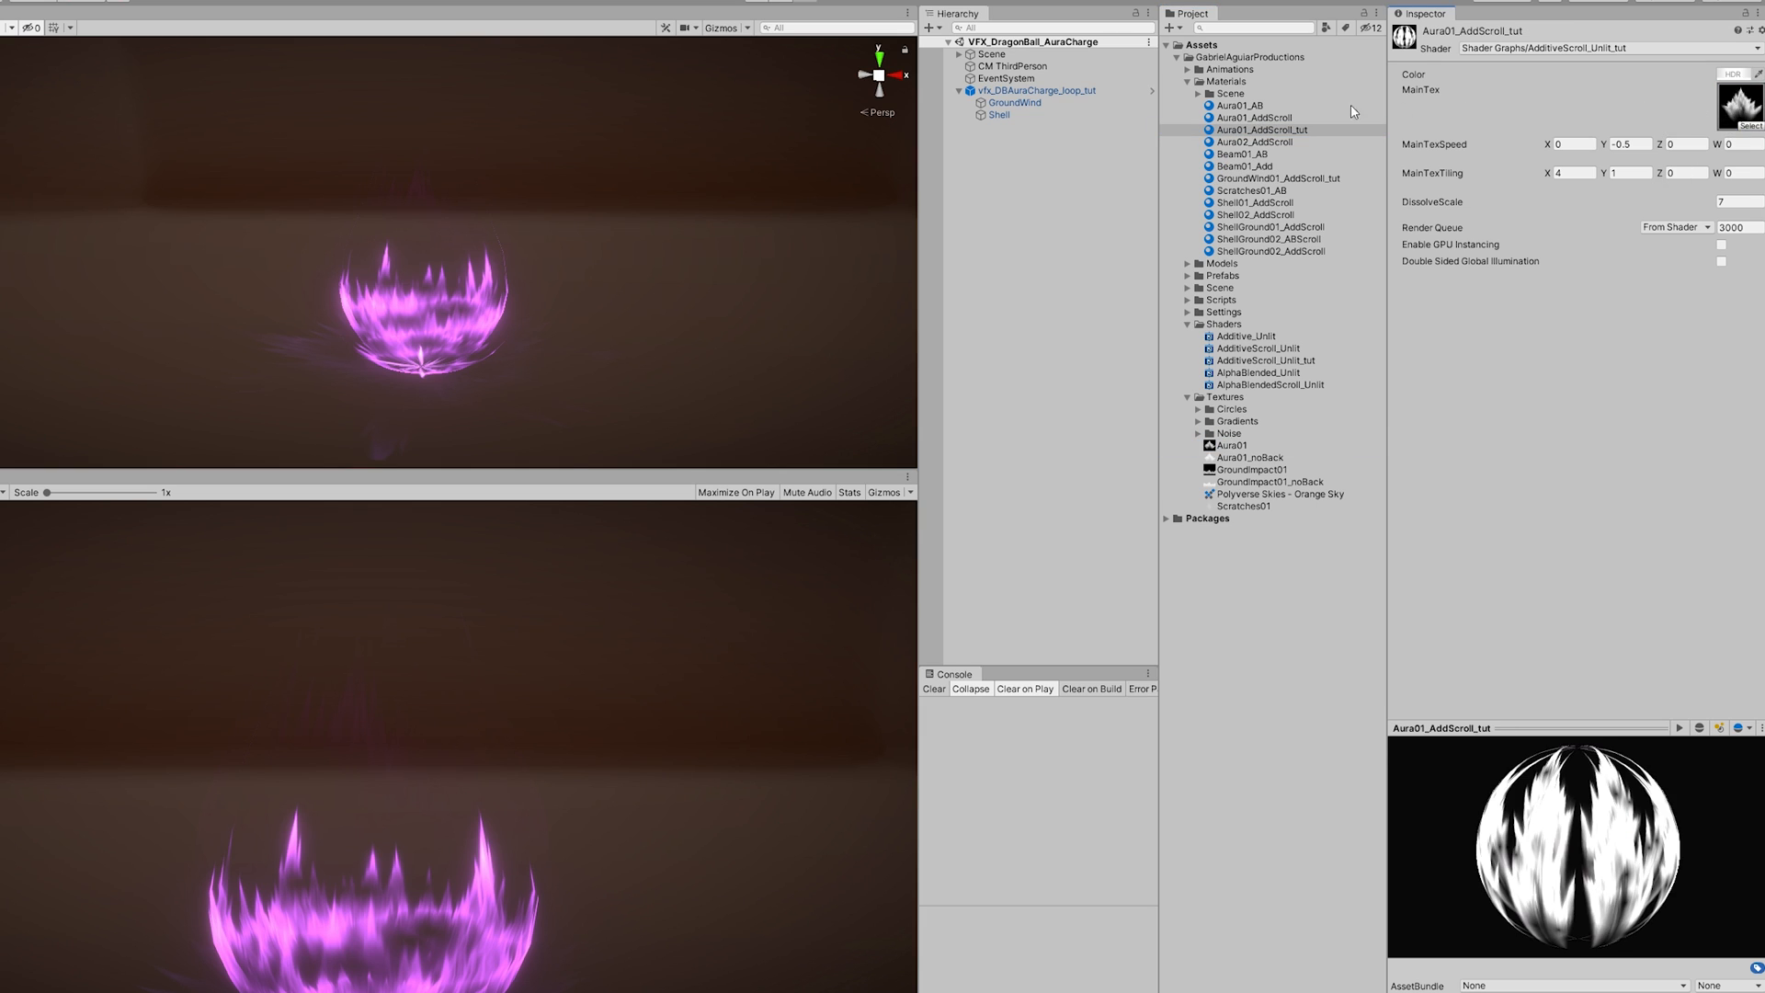
Step: Duplicate the Shell particle system and rename the copy Aura
left_click(1064, 143)
left_click(1008, 116)
key("ctrl+d")
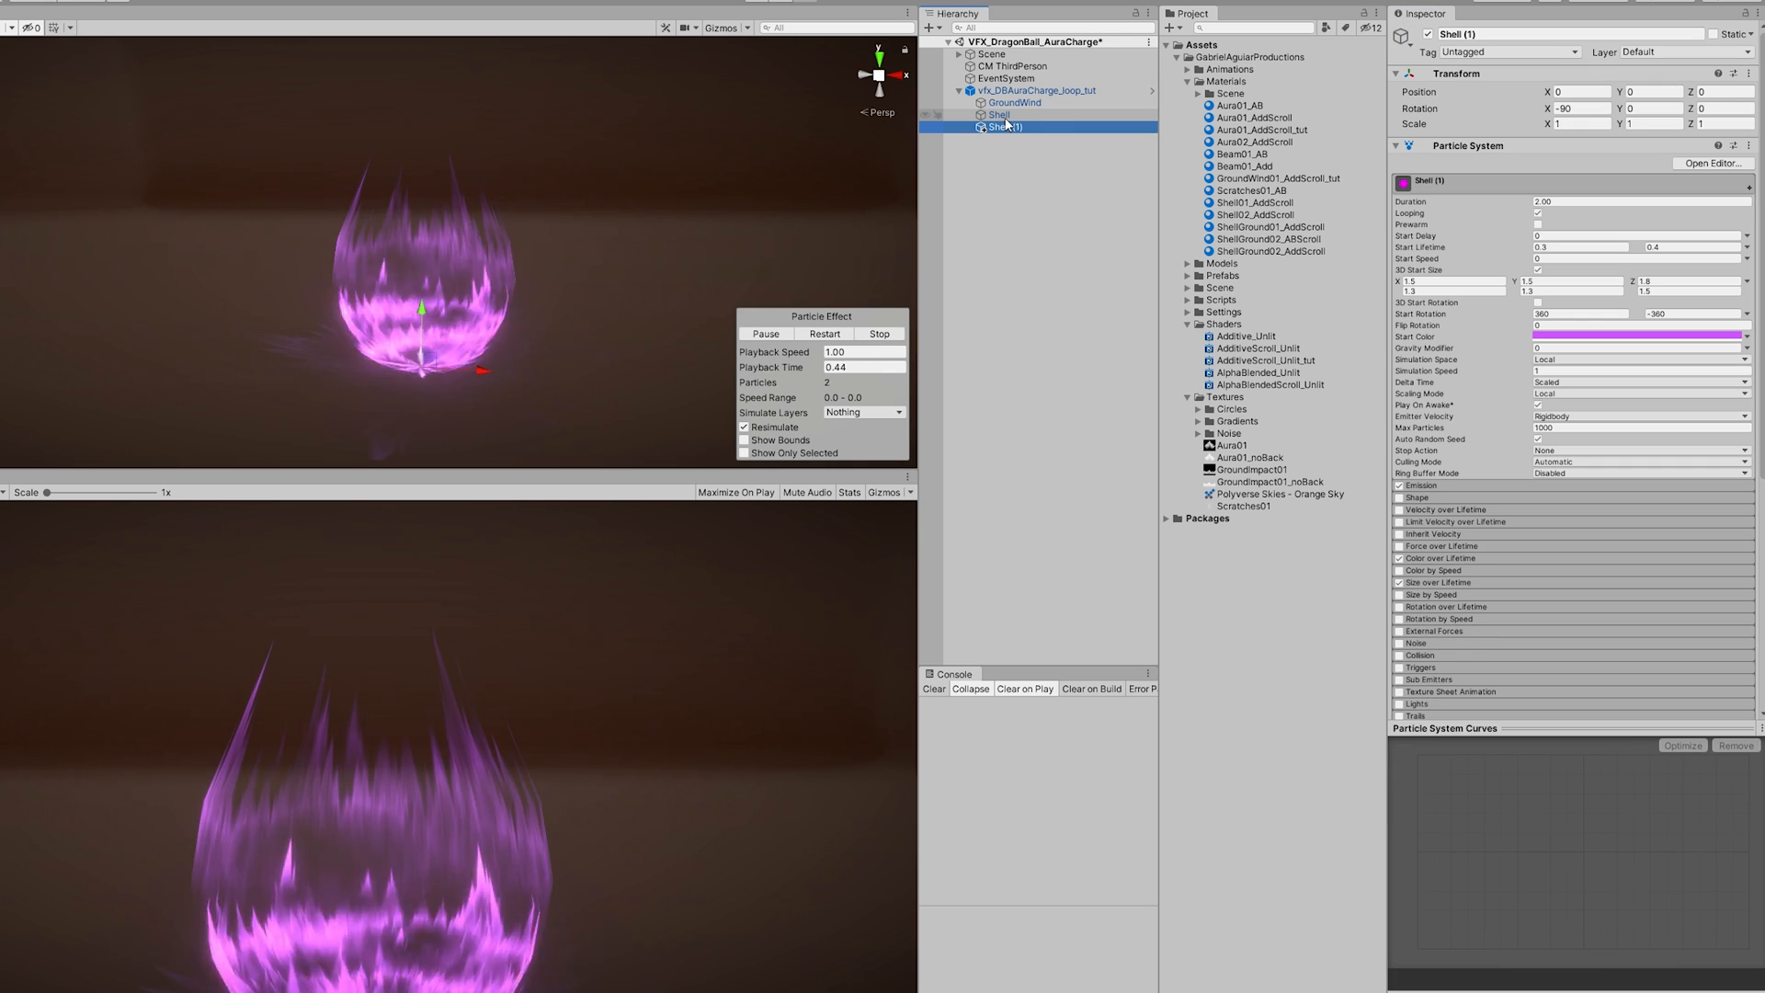
left_click(1008, 116)
left_click(1017, 107, "shift")
left_click(1005, 127)
key("F2")
type("Aura")
key("Return")
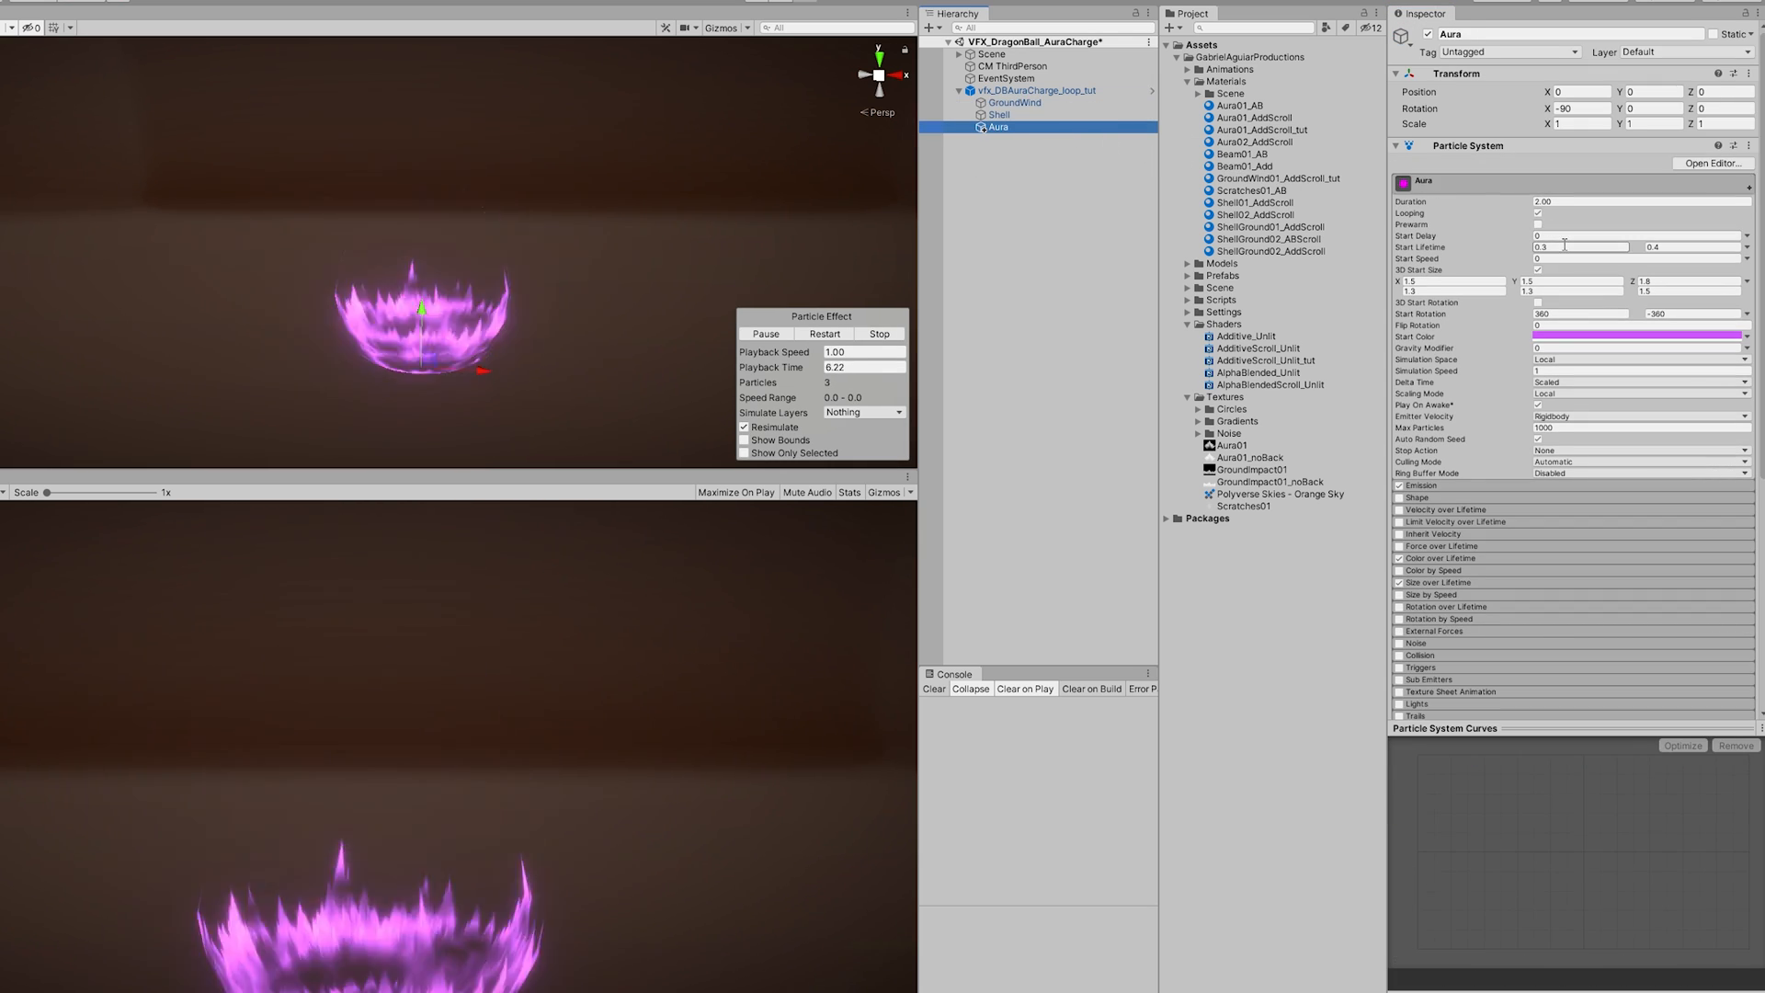
Step: Assign Aura01_AddScroll_tut to Aura's renderer and render it as a Vertical Billboard with Max Particle Size 3
scroll(1517, 322, "down", 6)
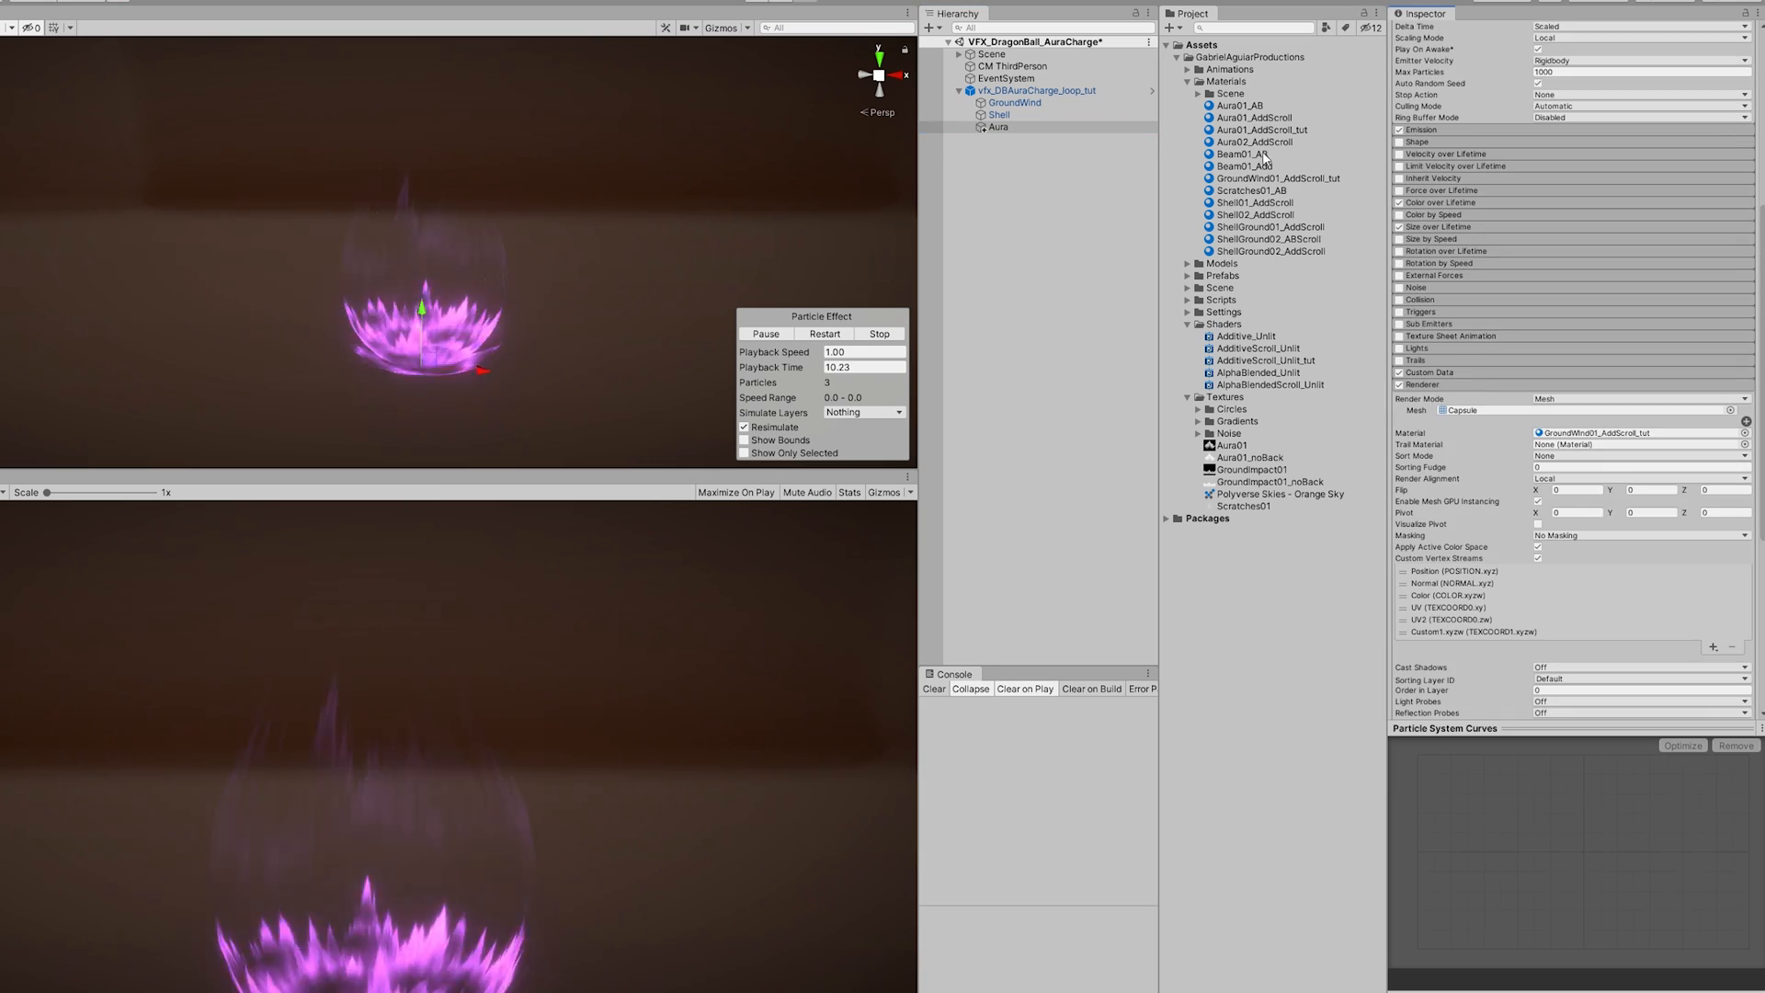
left_click_drag(1264, 132, 1562, 441)
left_click(1586, 398)
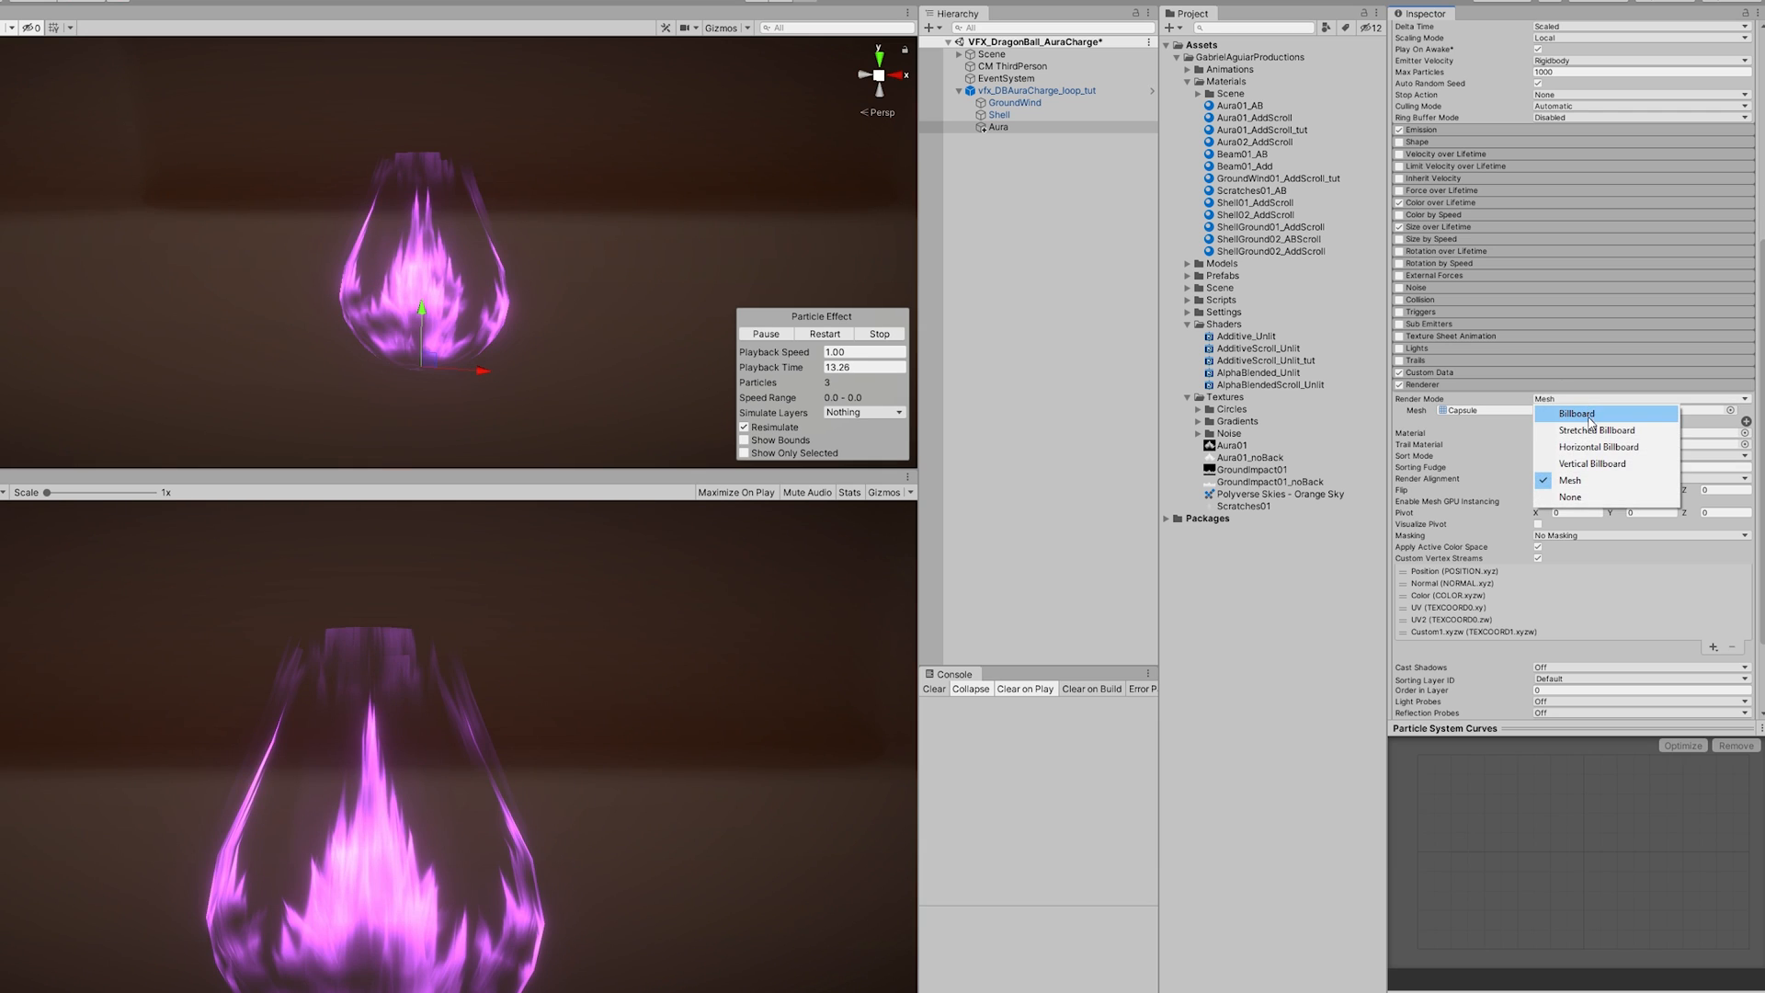
left_click(1572, 464)
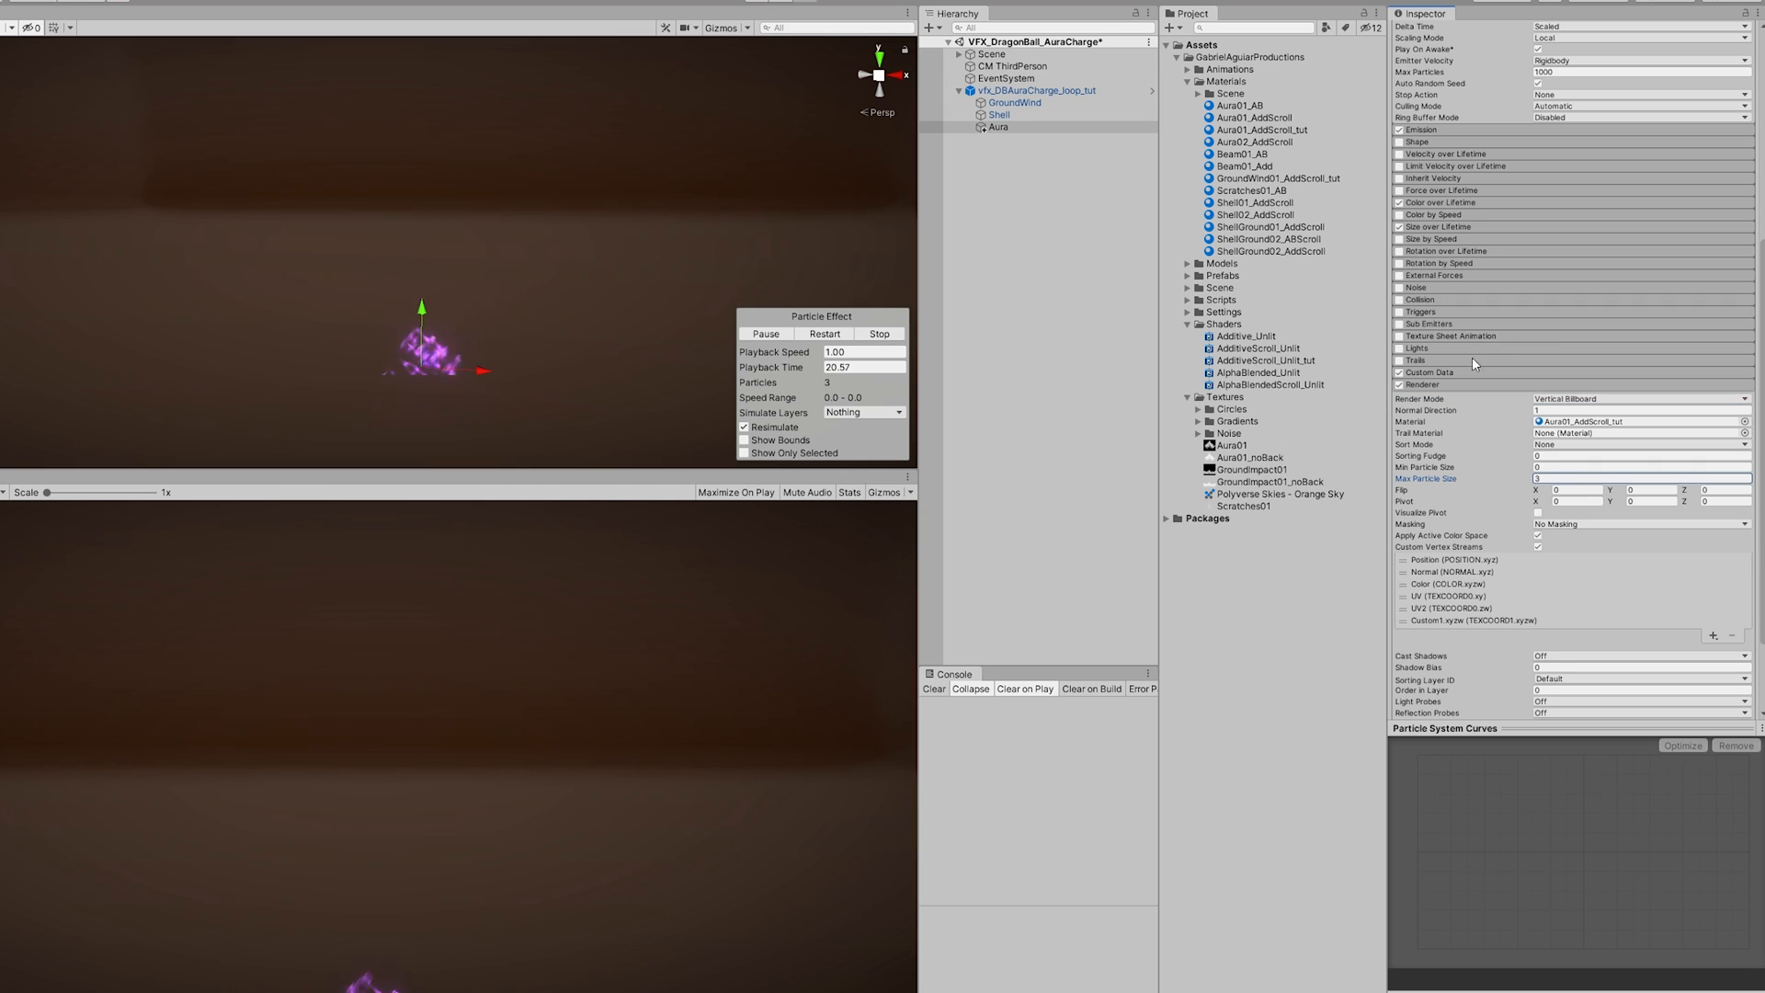
Step: Change Aura's Custom1 Z and W components to constants, with Z at 0 and W at 0.8
left_click(1455, 374)
left_click(1744, 447)
left_click(1627, 464)
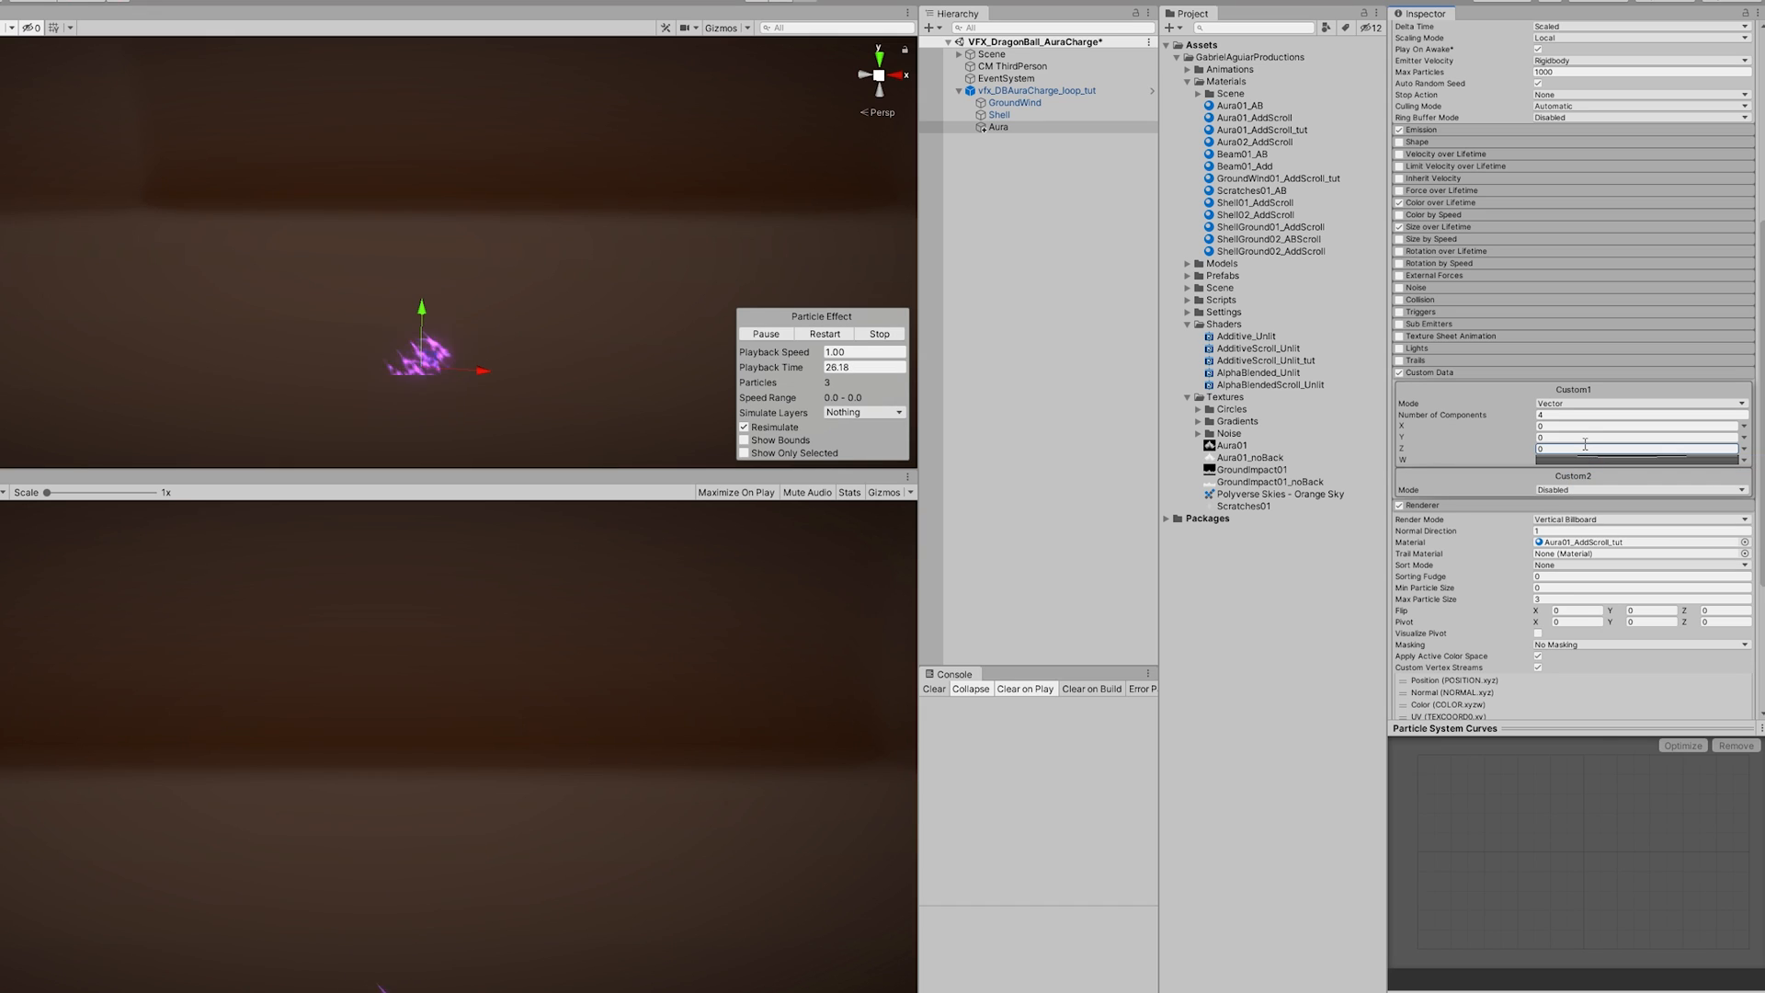
left_click(1744, 459)
left_click(1589, 474)
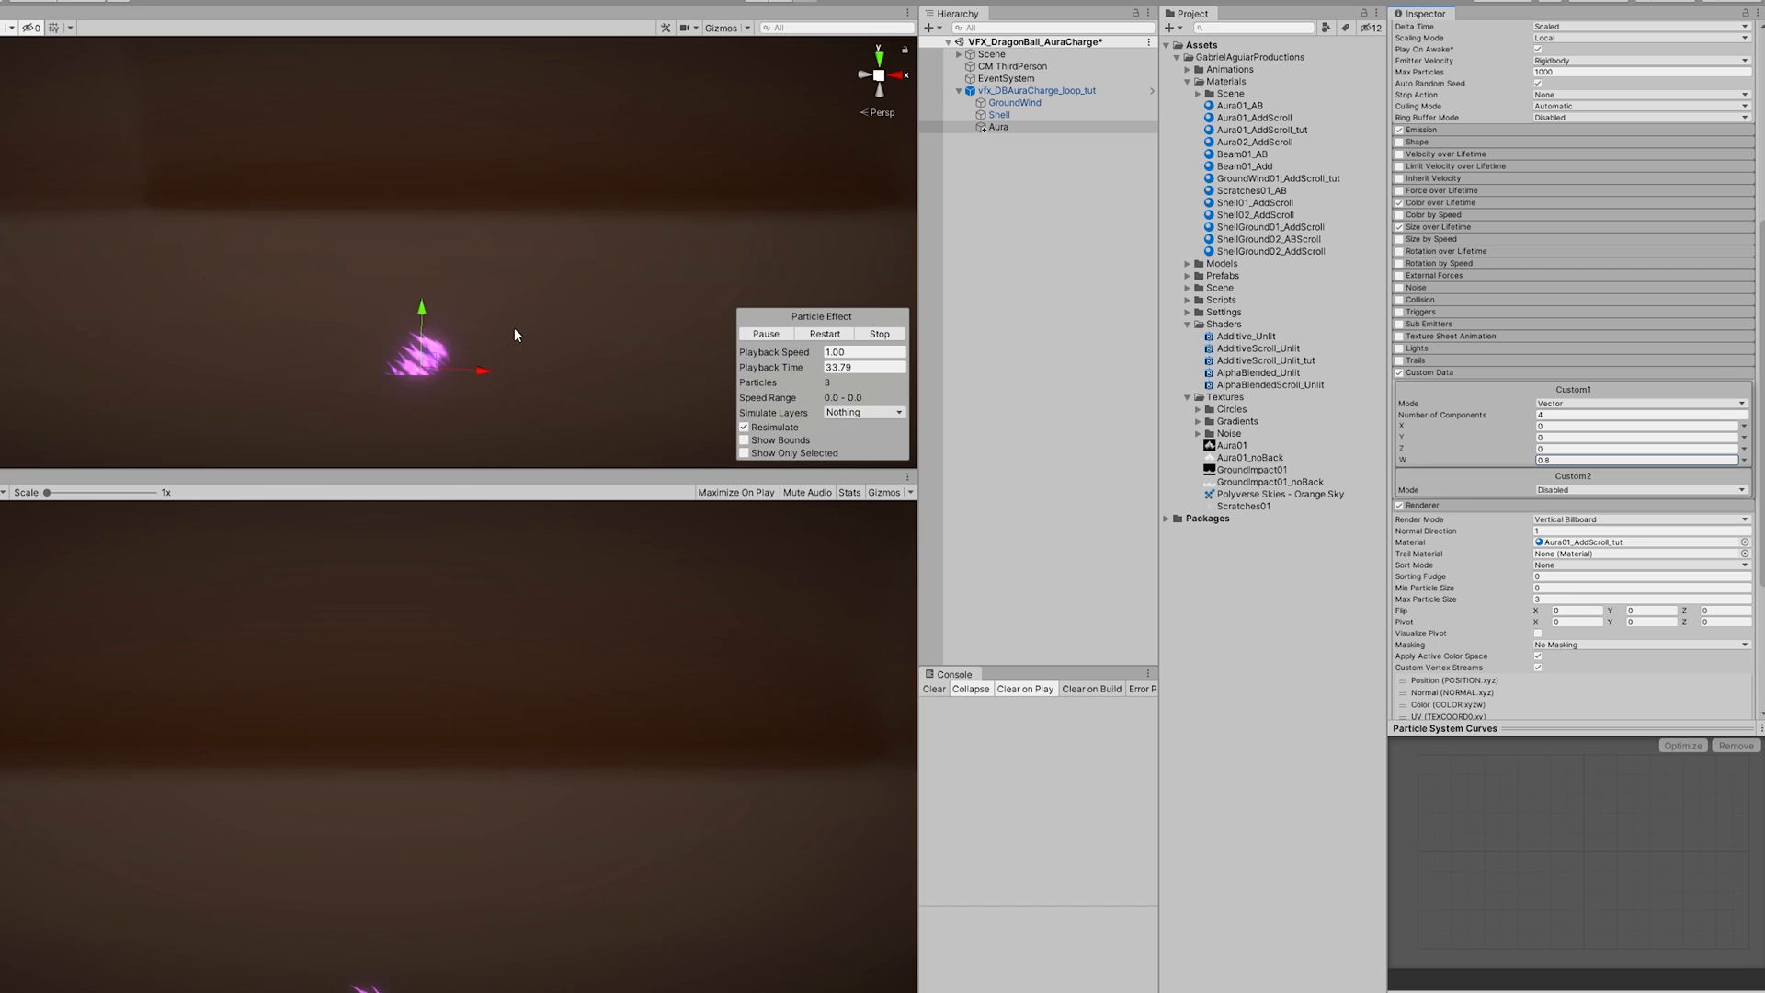
Step: Set the MainTexTiling X of Aura's material to 1
scroll(1530, 545, "down", 5)
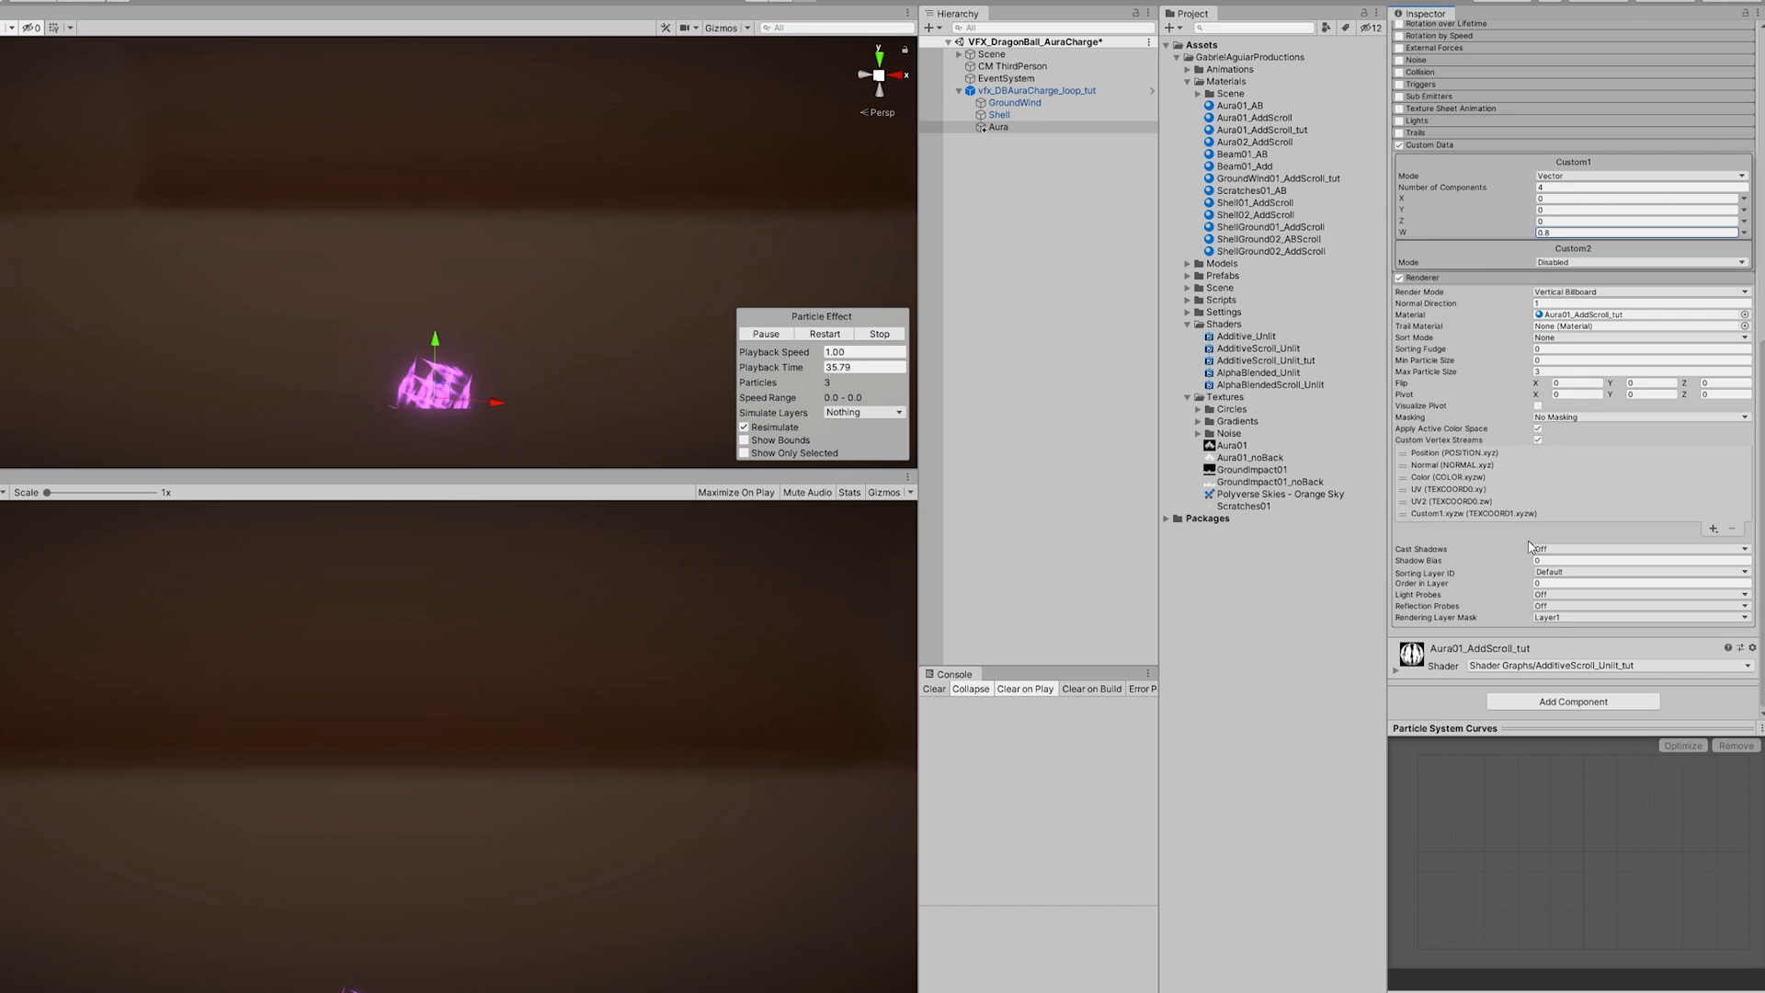
scroll(1507, 604, "down", 5)
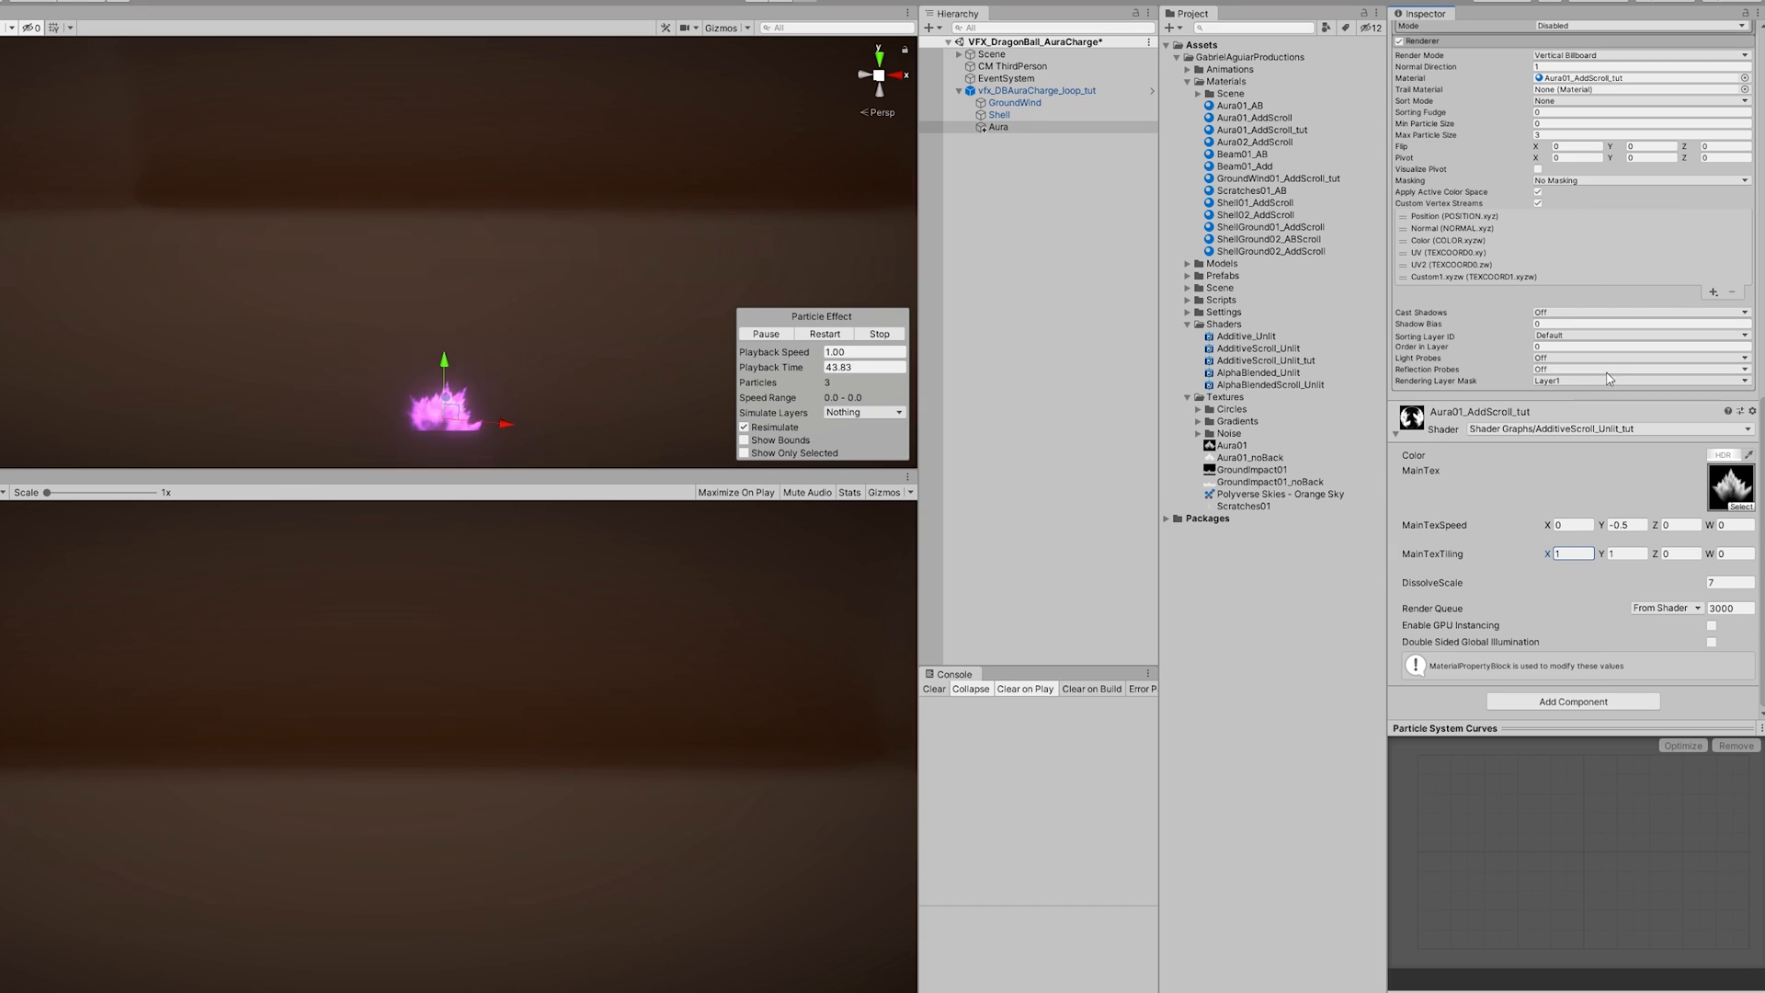
Step: Set Aura's 3D Start Size between 6, 8, 1 and 5, 7, 1, and its Start Rotation between 10 and -10
scroll(1564, 385, "up", 9)
scroll(1512, 395, "up", 3)
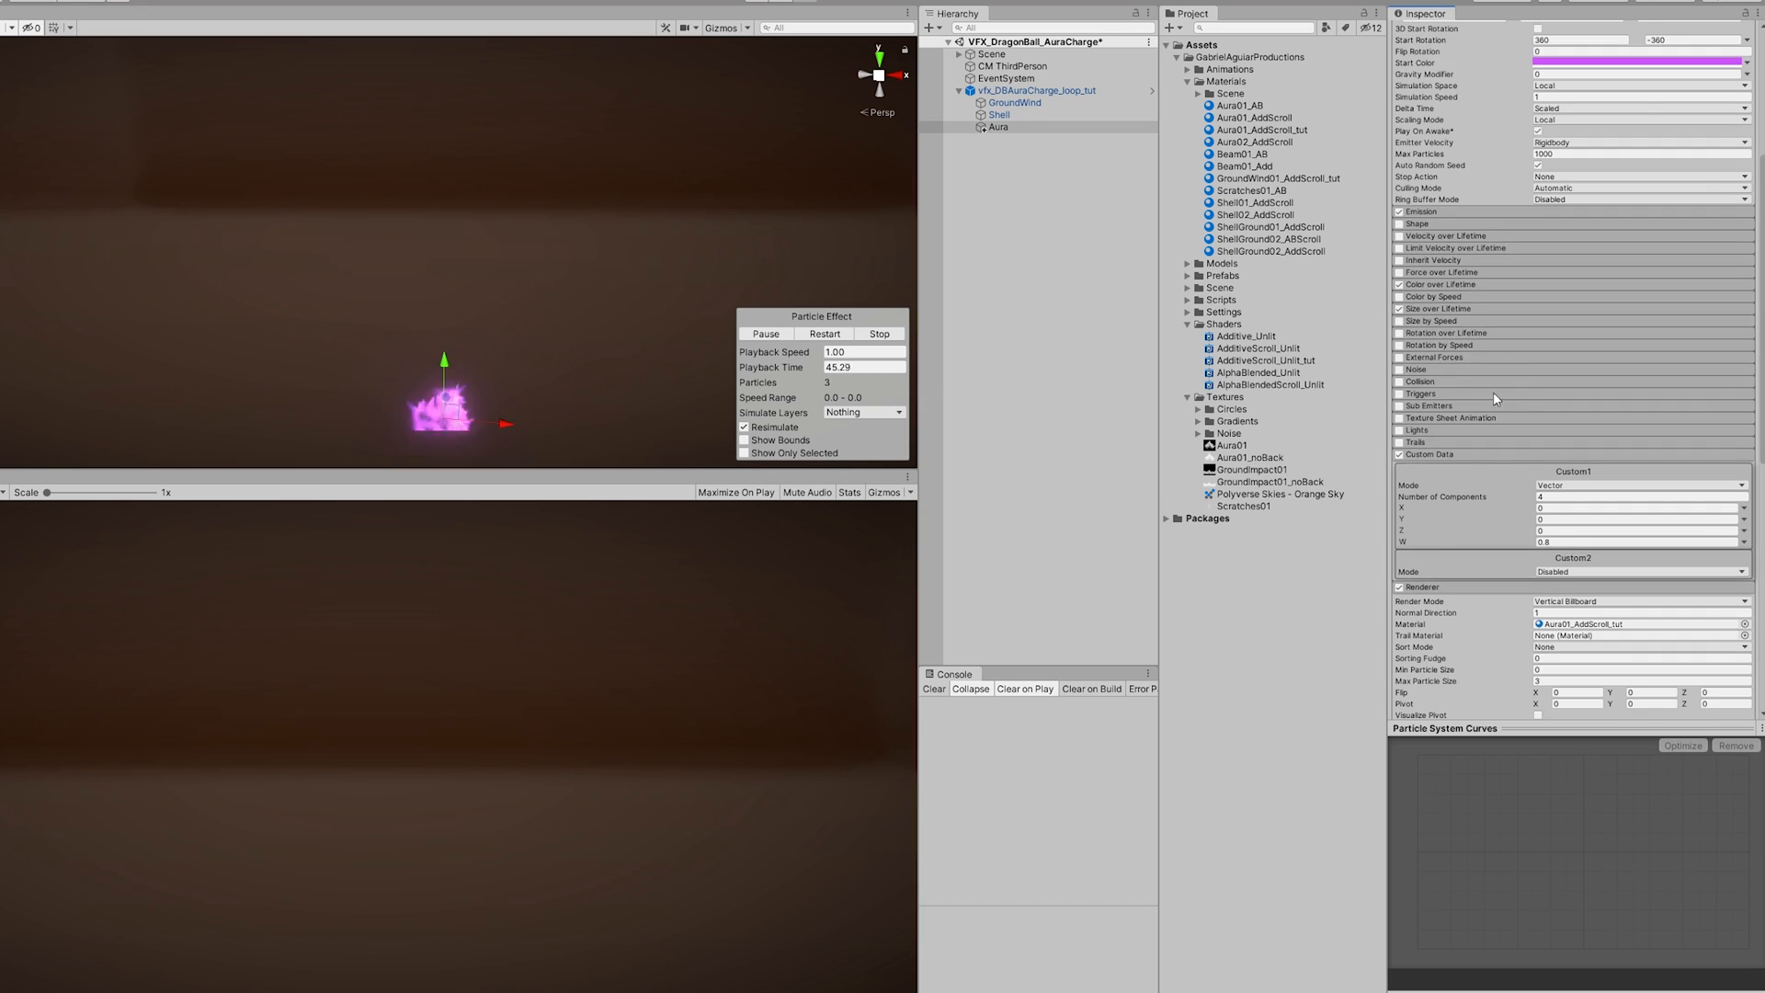
left_click(1432, 455)
scroll(1470, 395, "up", 6)
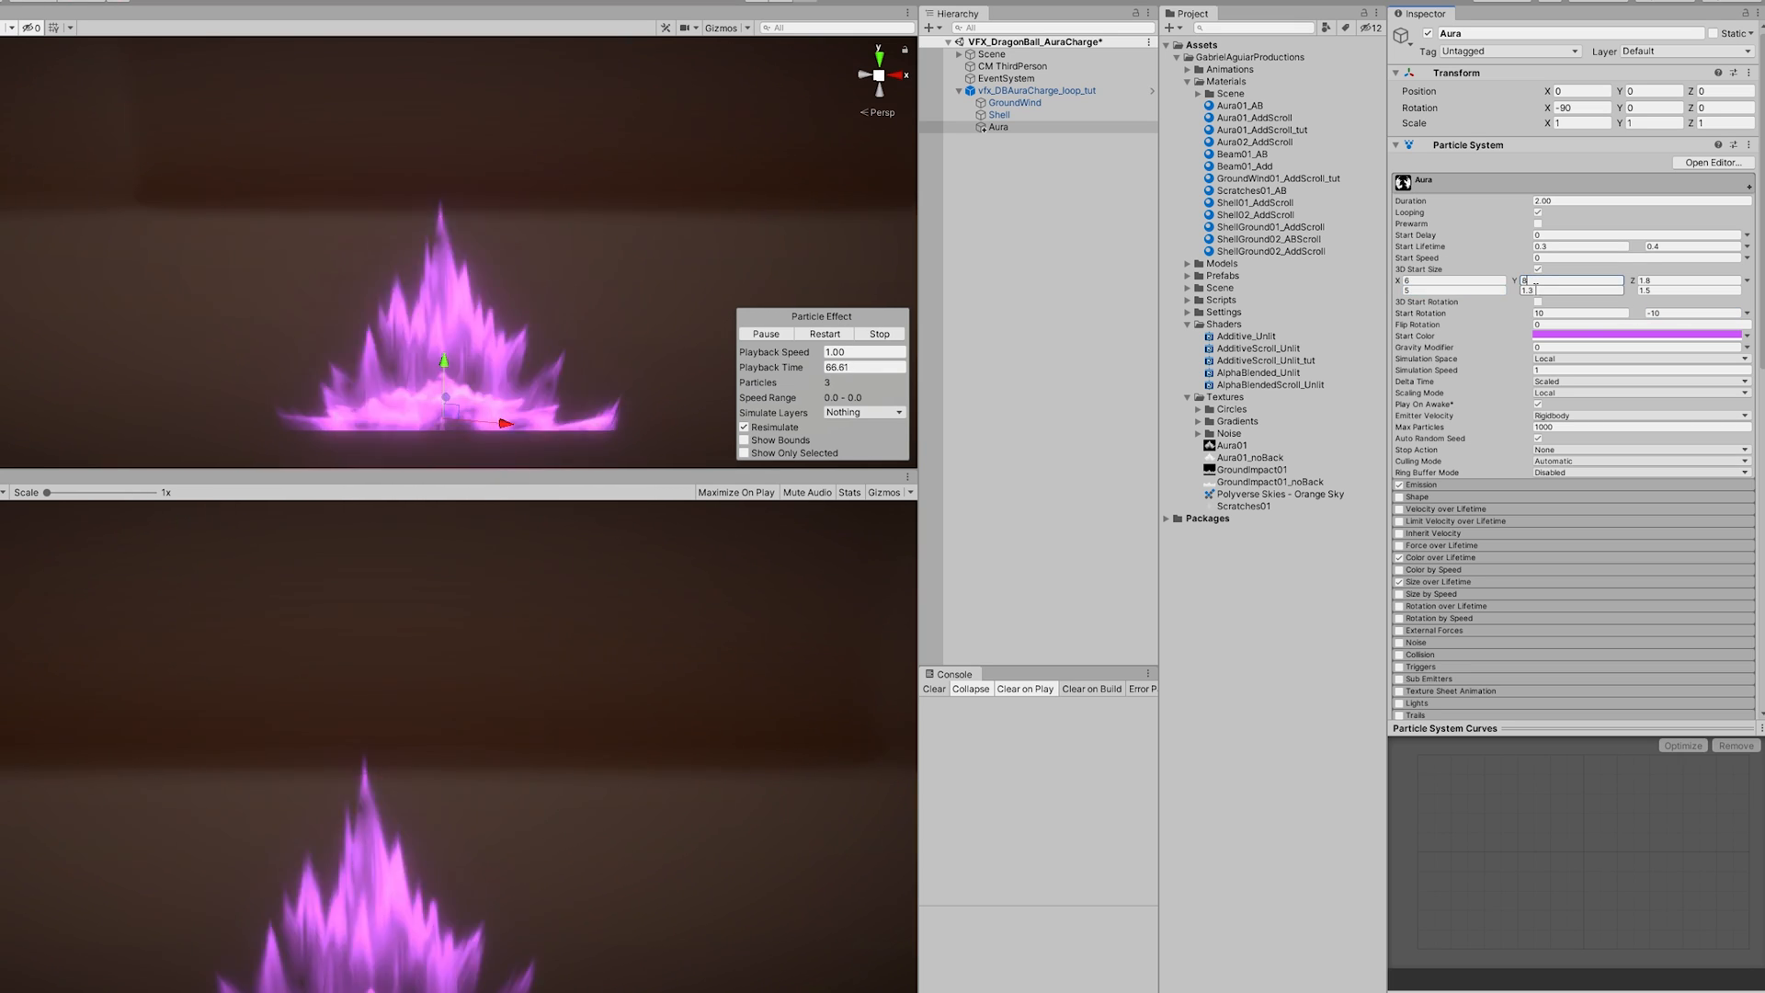
type("7")
left_click(1659, 281)
type("1")
left_click(1659, 290)
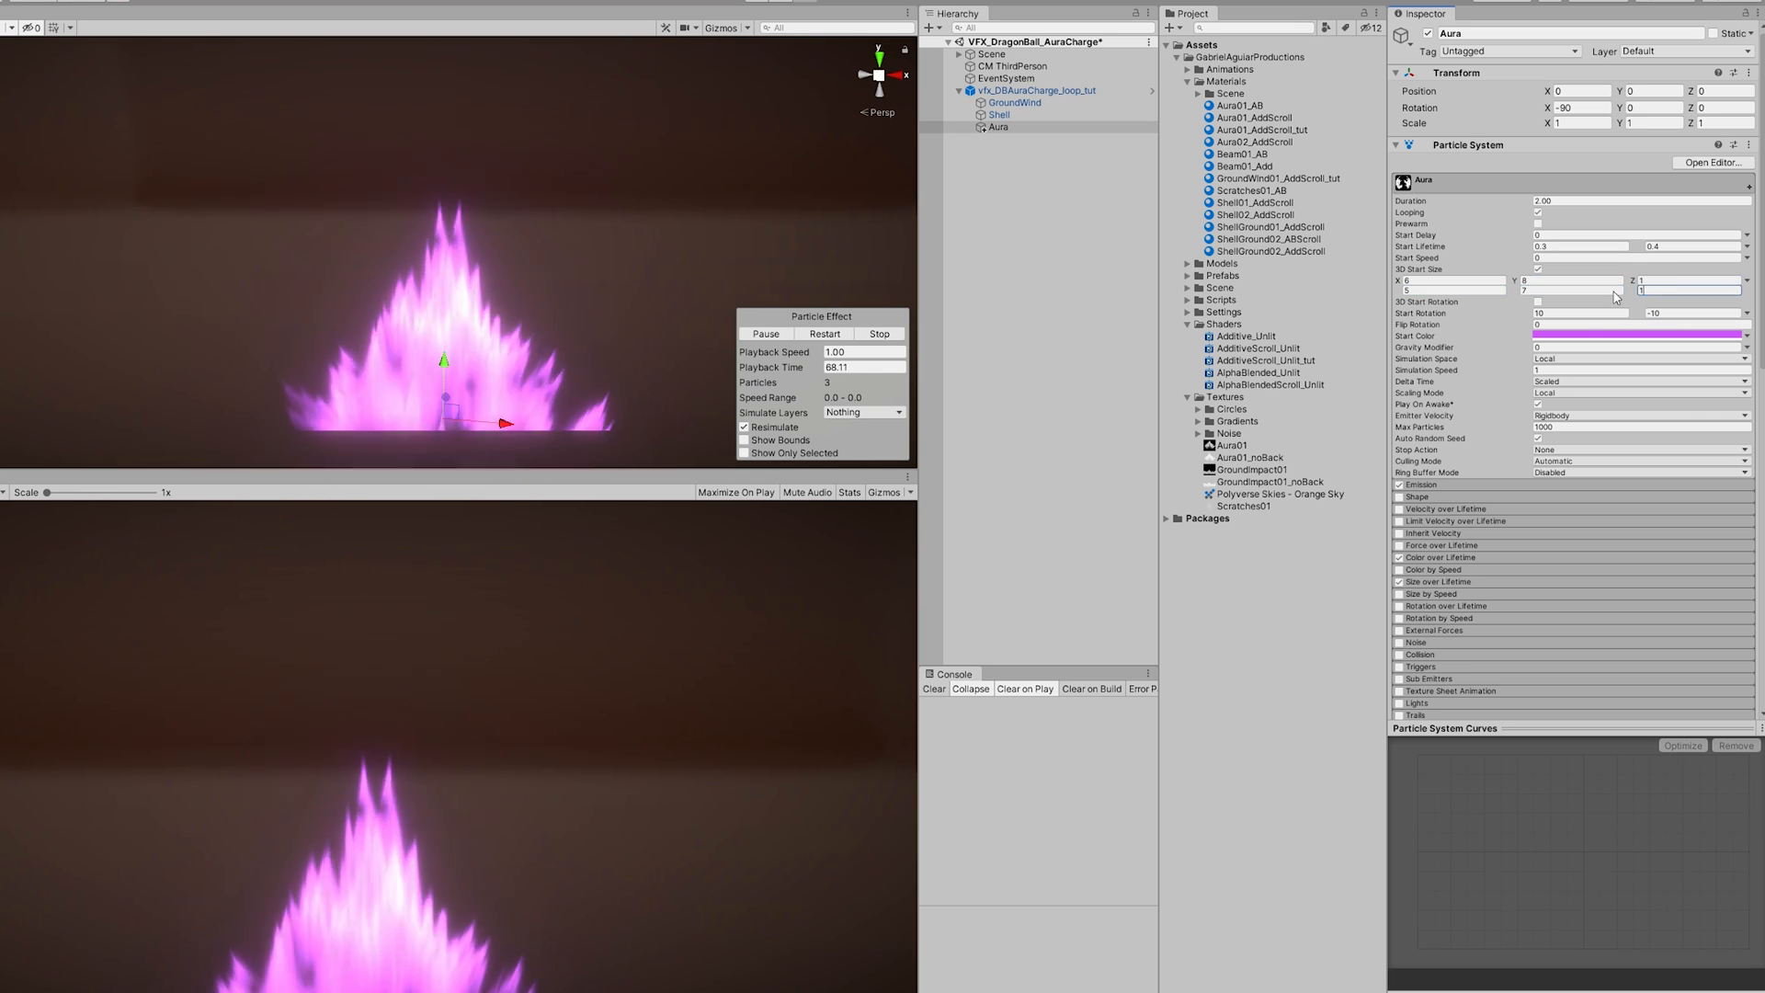
type("1")
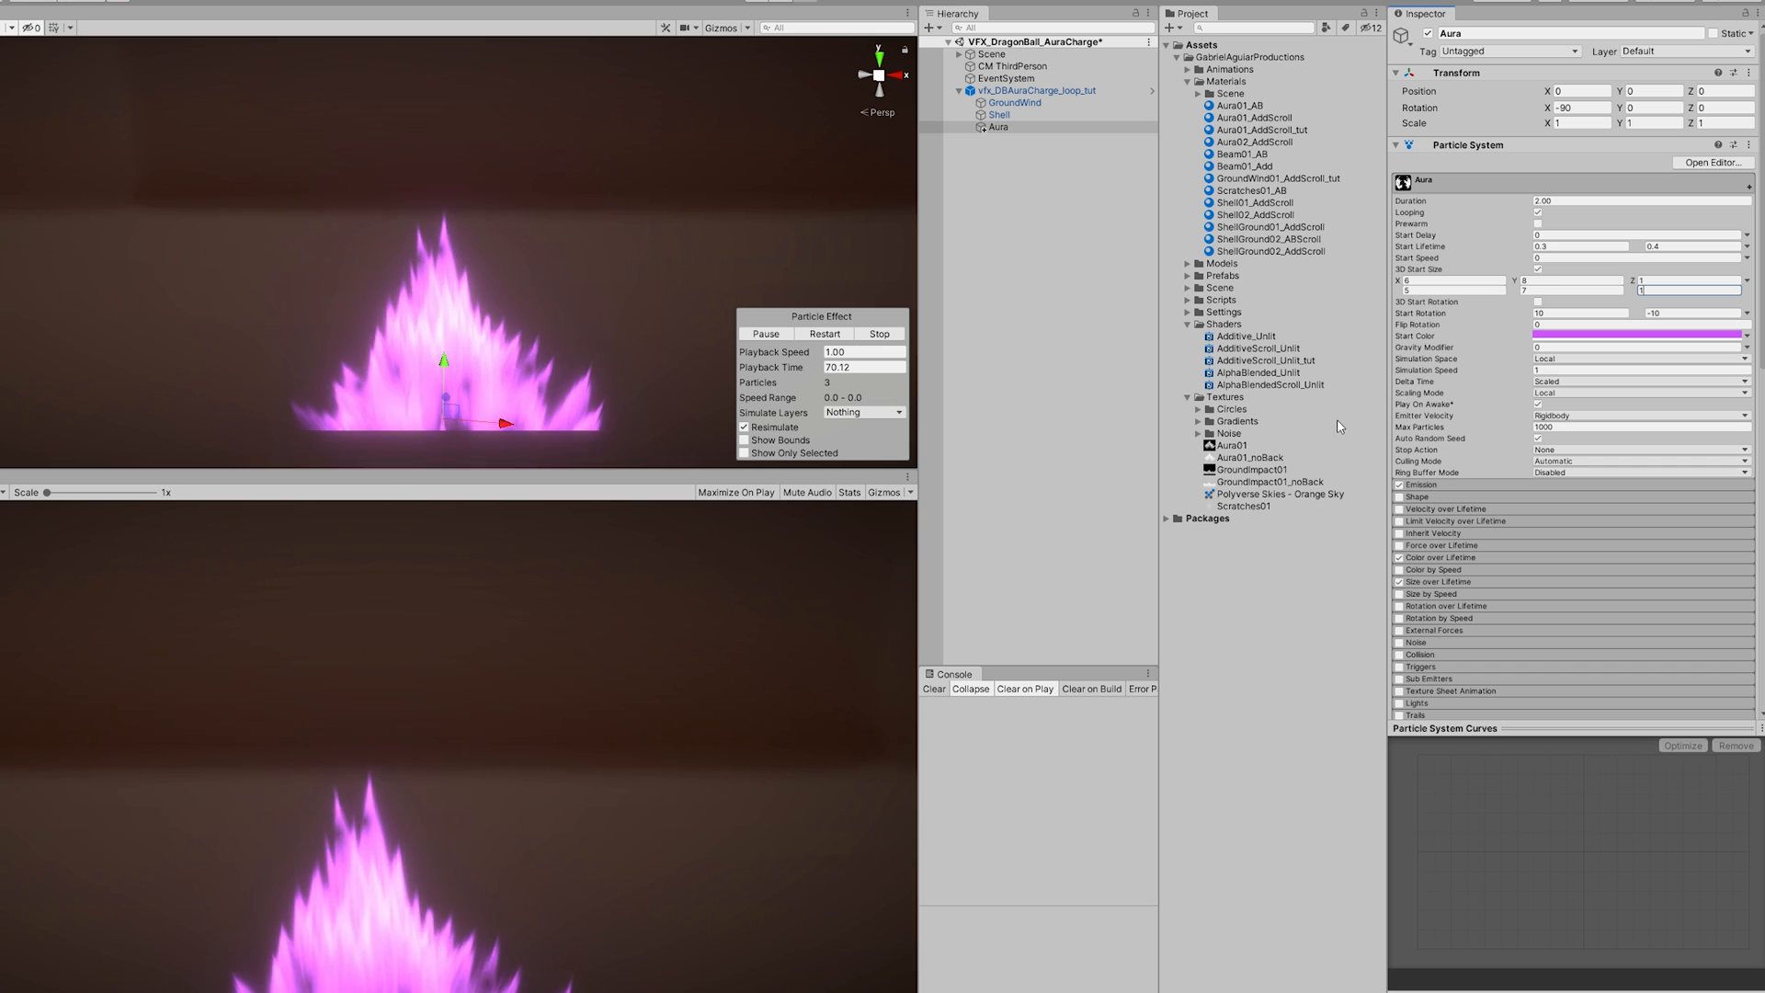
Step: Raise Aura to a Y position of about 1.56 to fit GroundWind and Shell, and set its Start Lifetime between 0.1 and 0.2
scroll(542, 267, "down", 2)
left_click_drag(423, 312, 460, 225)
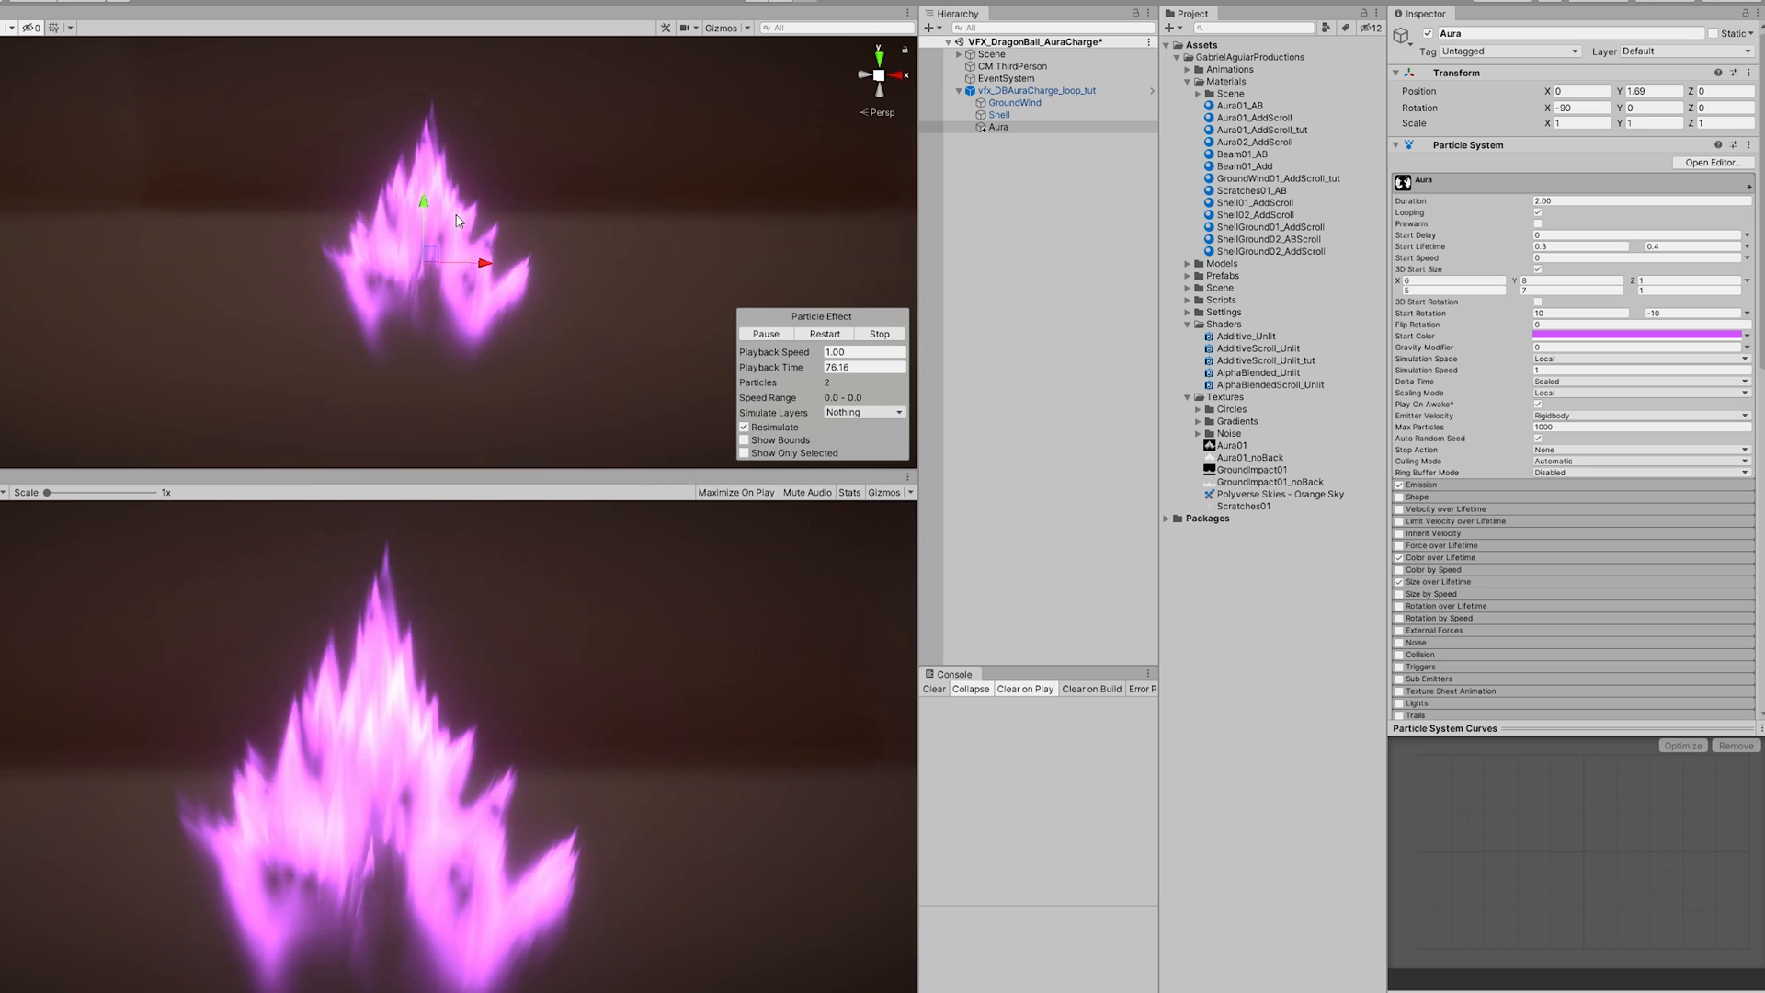
left_click(998, 103, "shift")
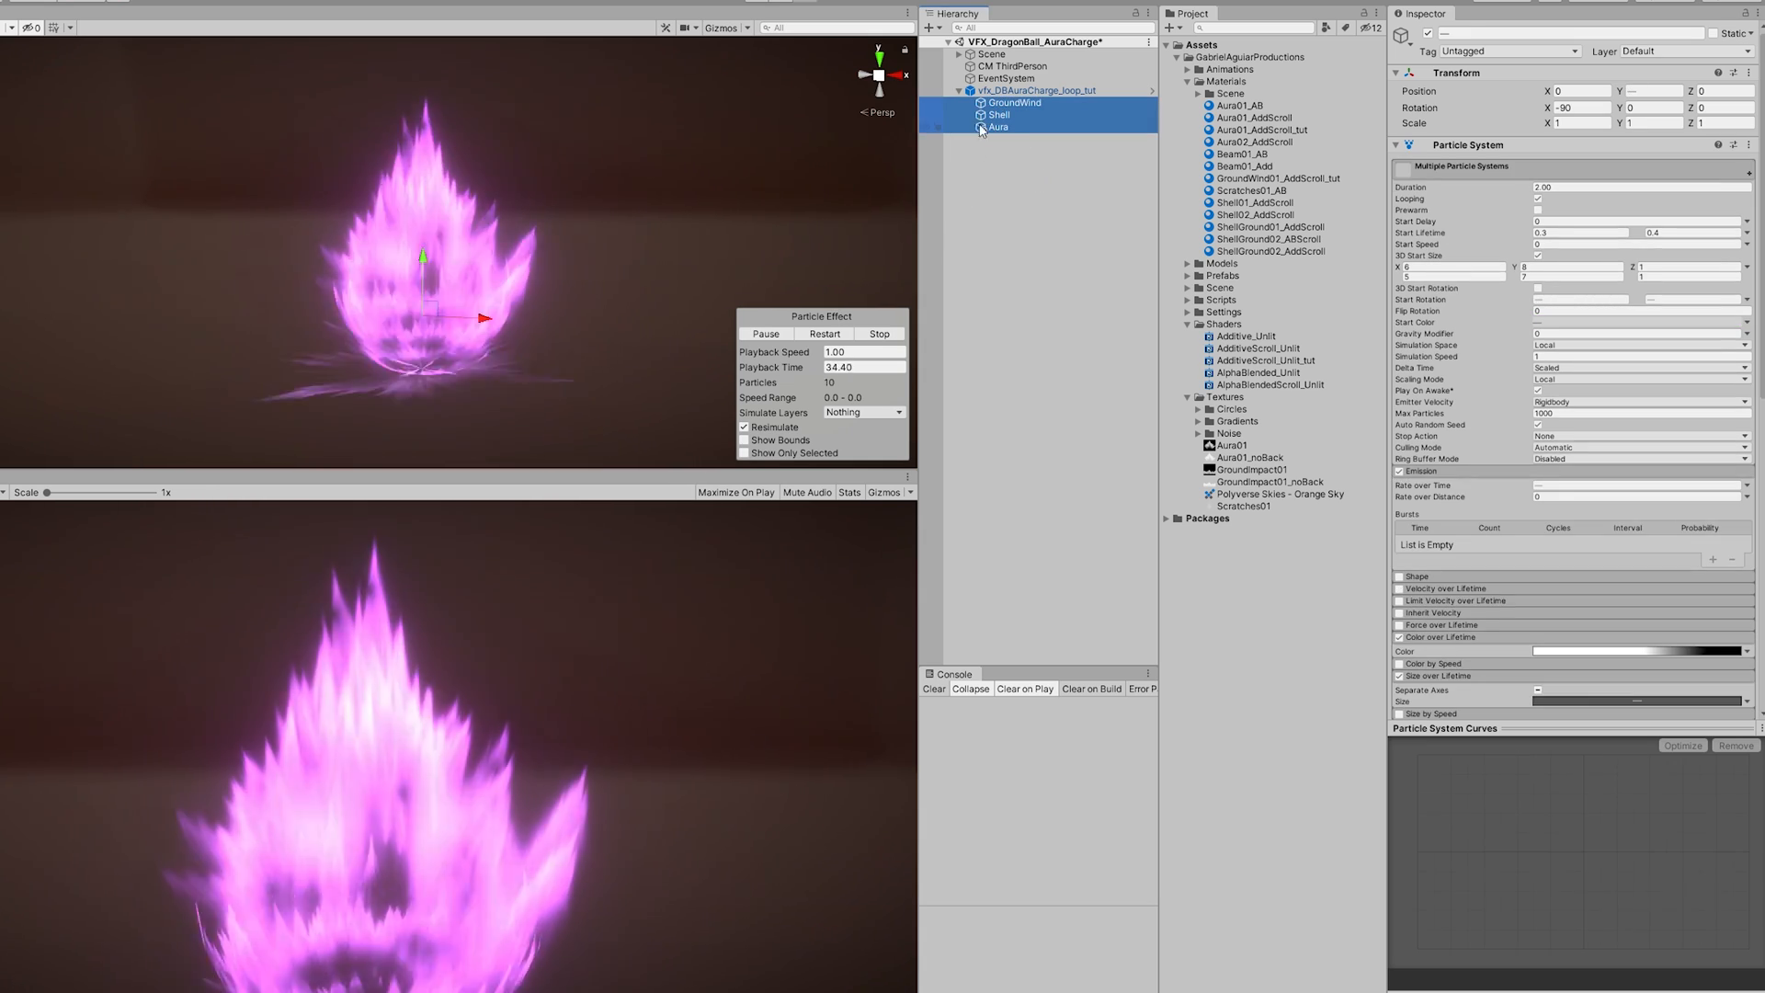
left_click(417, 228)
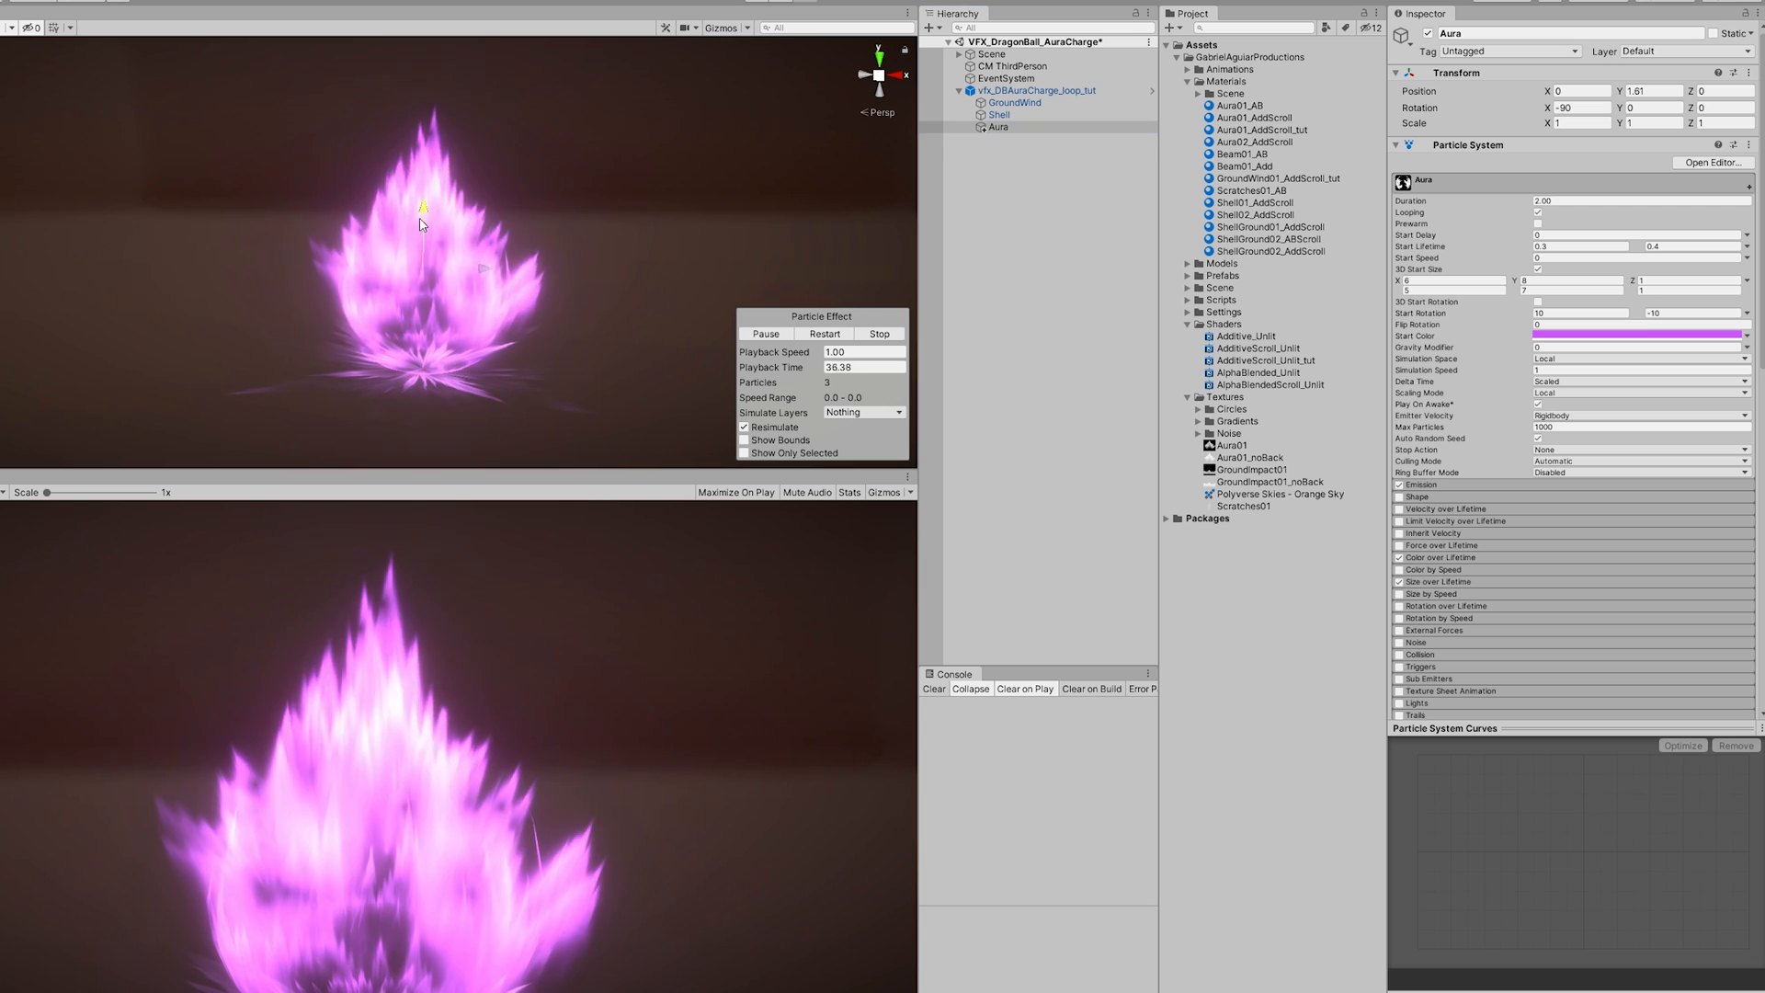
left_click_drag(418, 219, 420, 227)
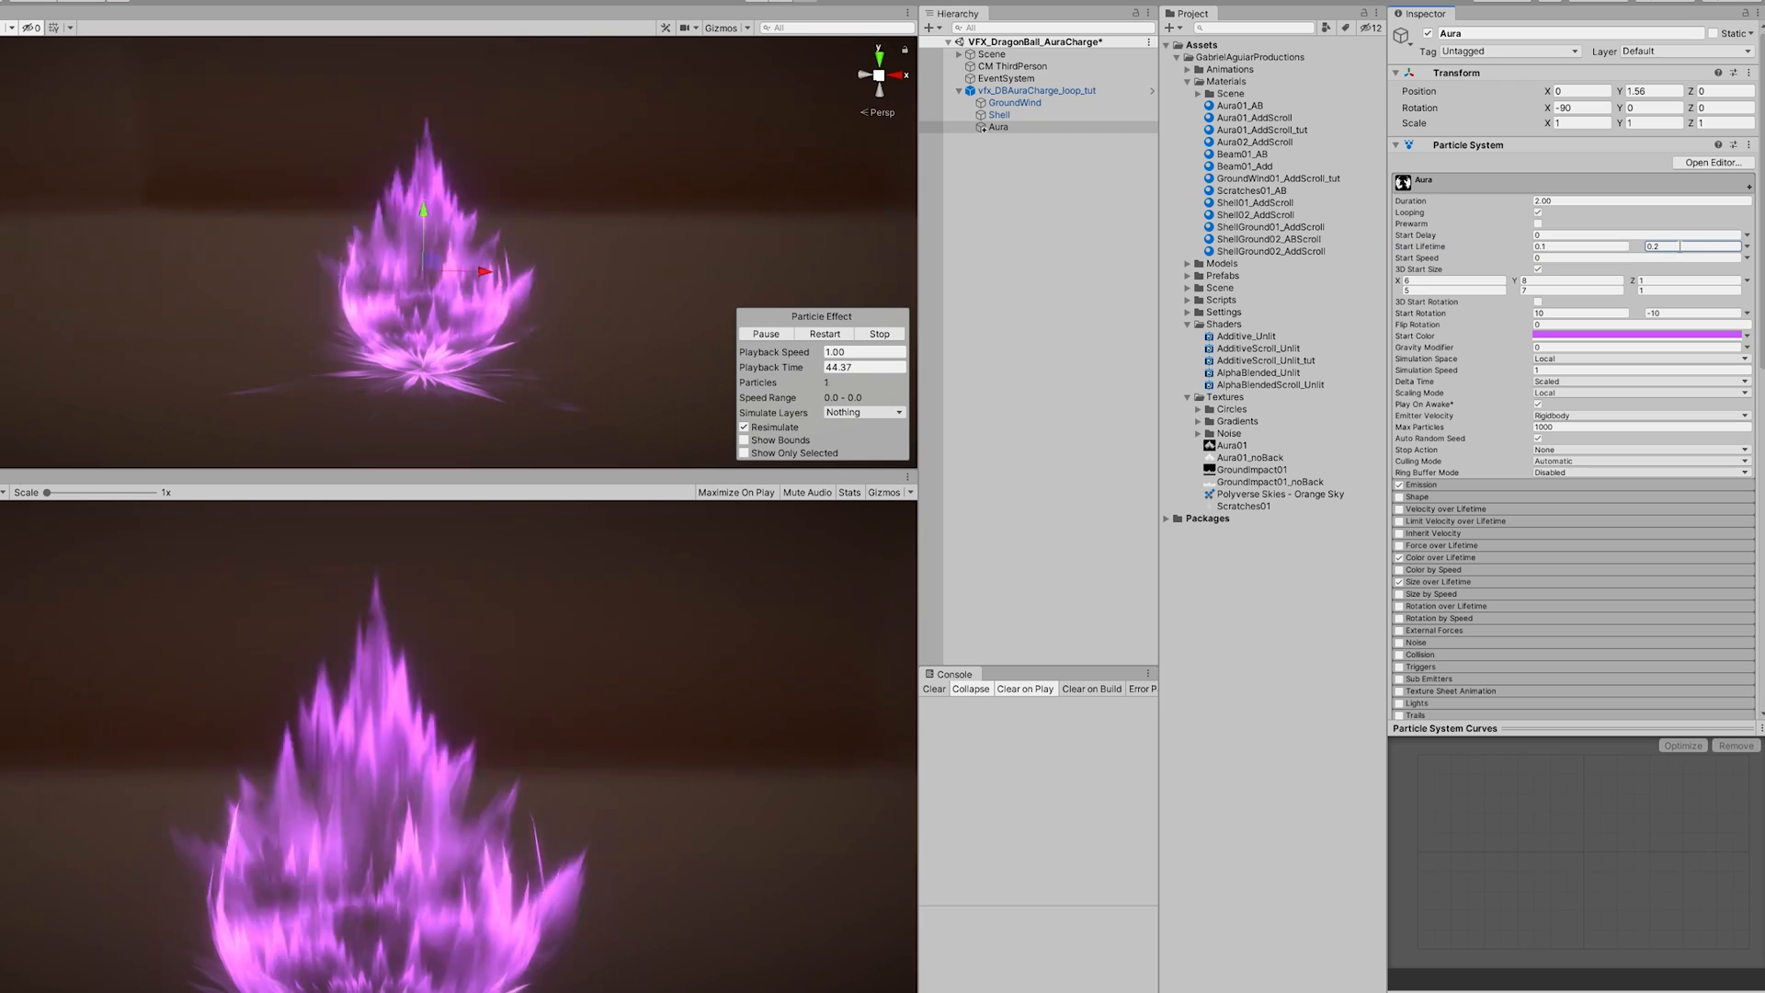
Step: Edit Aura's Color over Lifetime gradient to start black, turn white before the middle and fade to black at 89.7%
scroll(1533, 458, "down", 3)
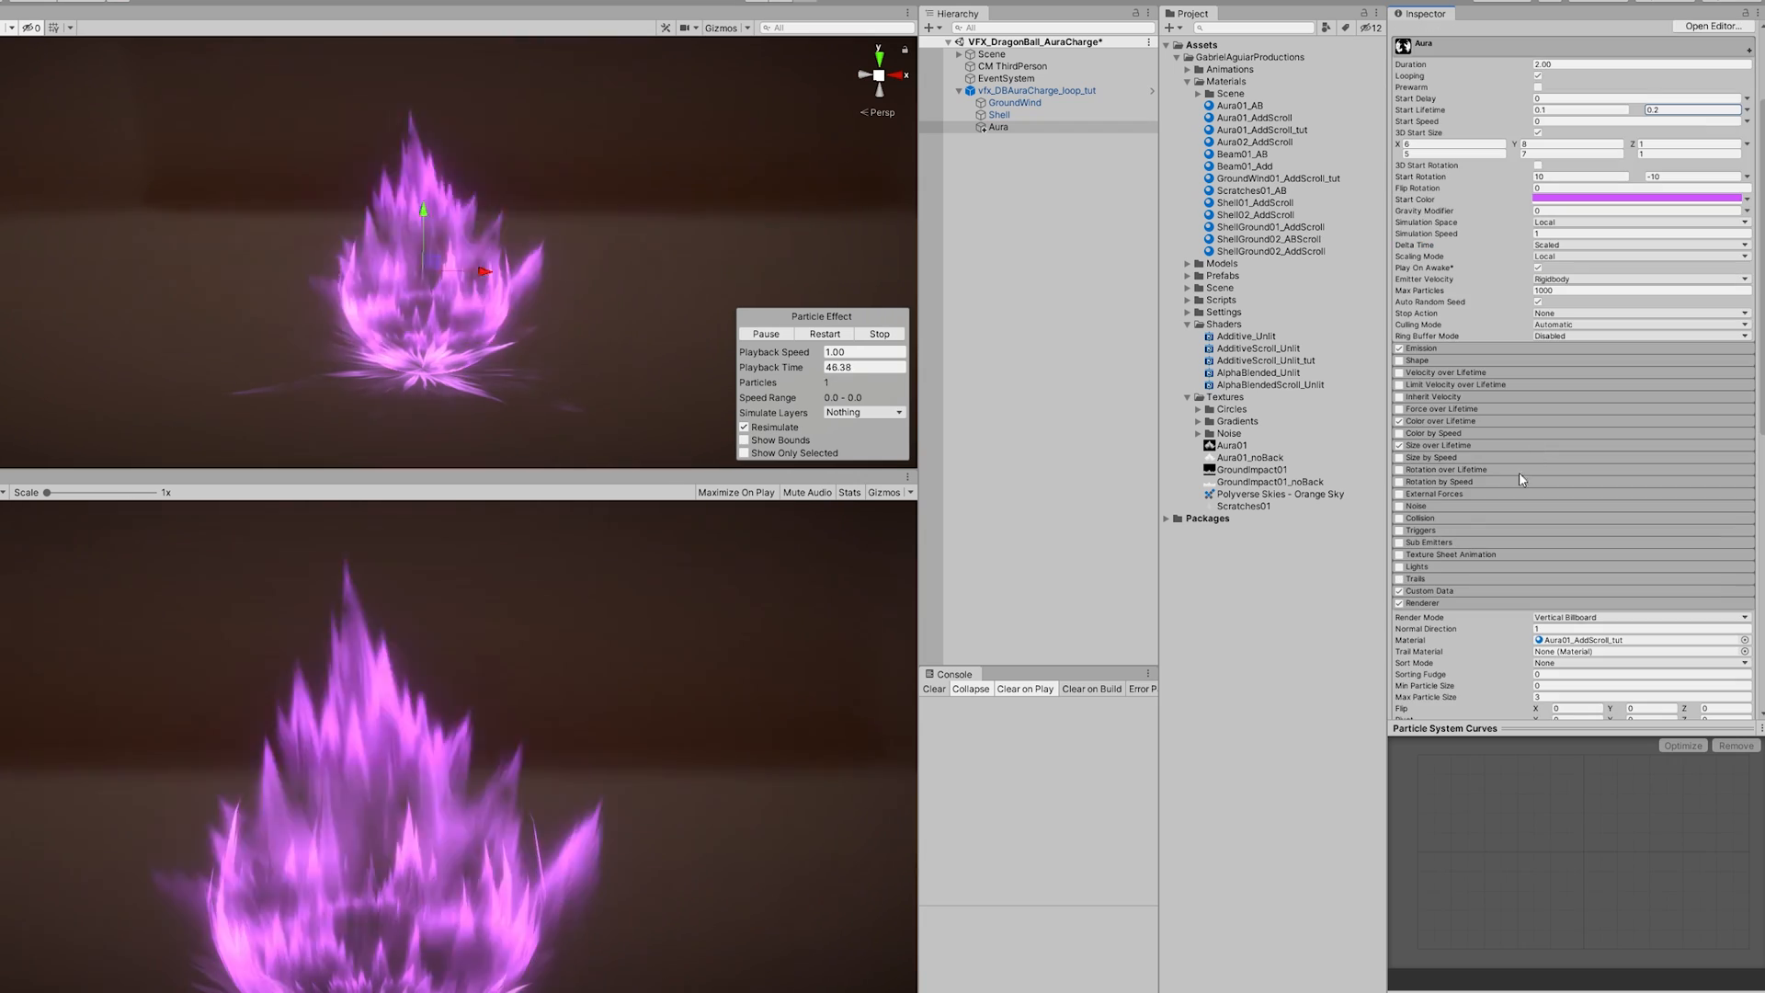
left_click(1444, 422)
left_click(1579, 434)
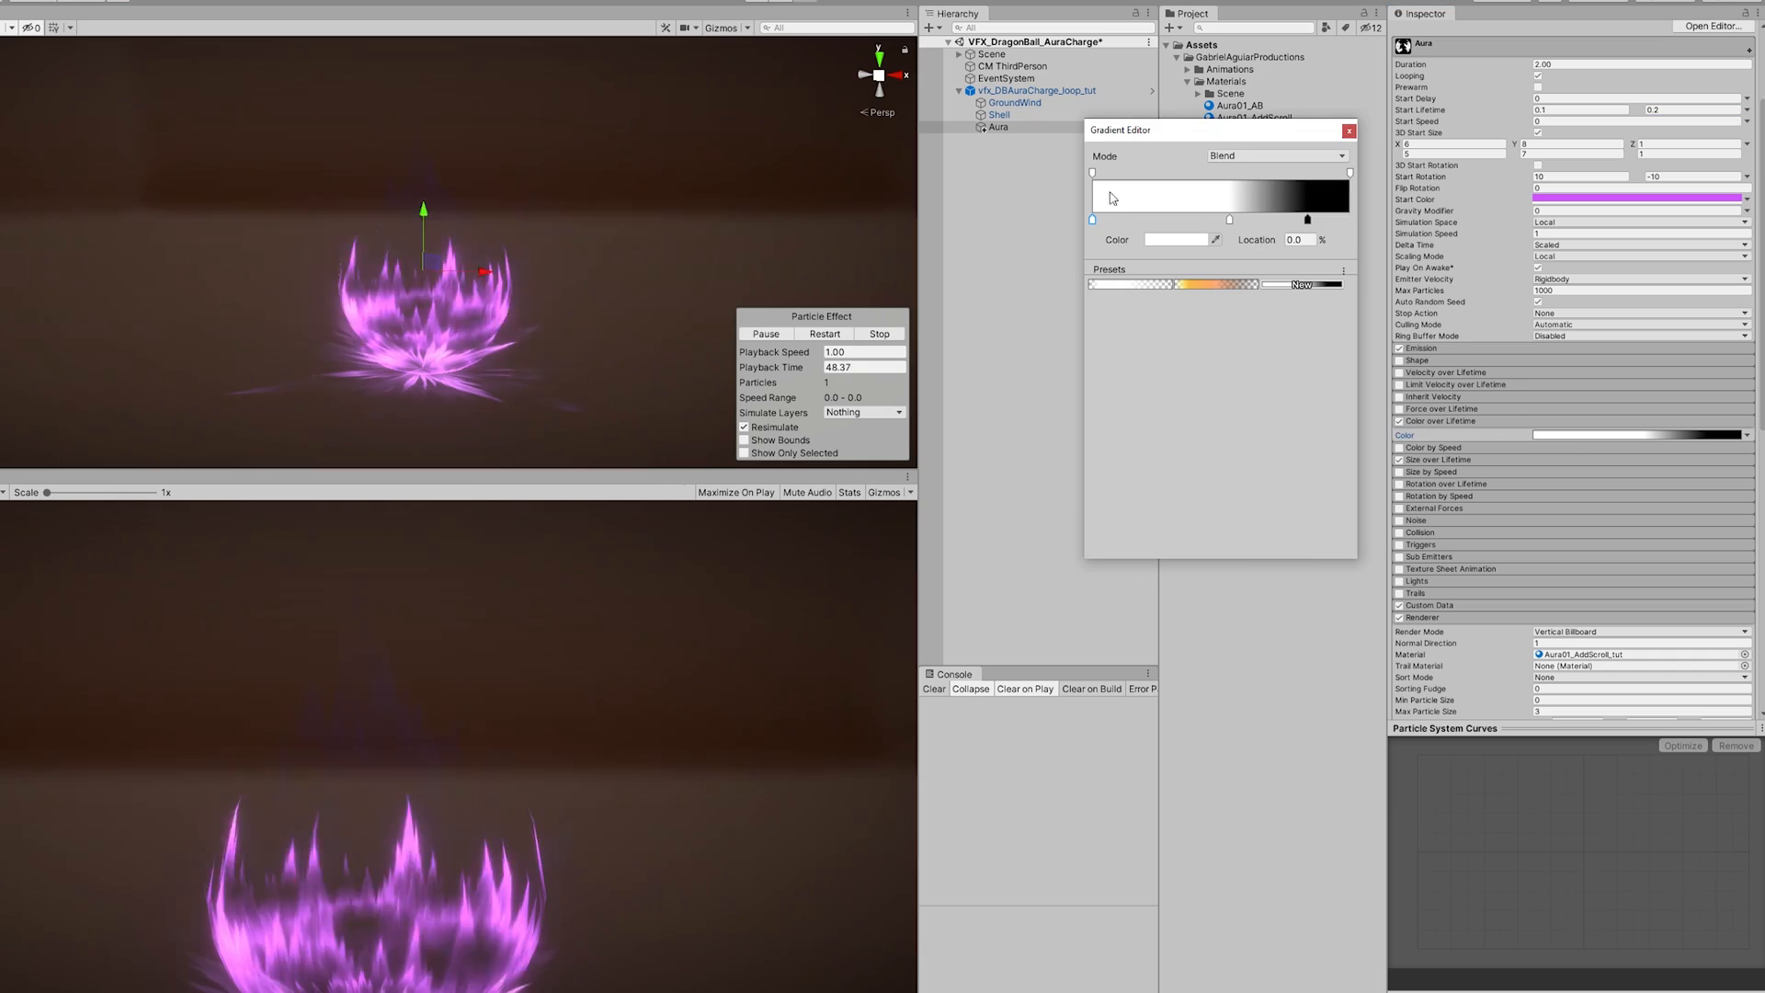
left_click(1165, 241)
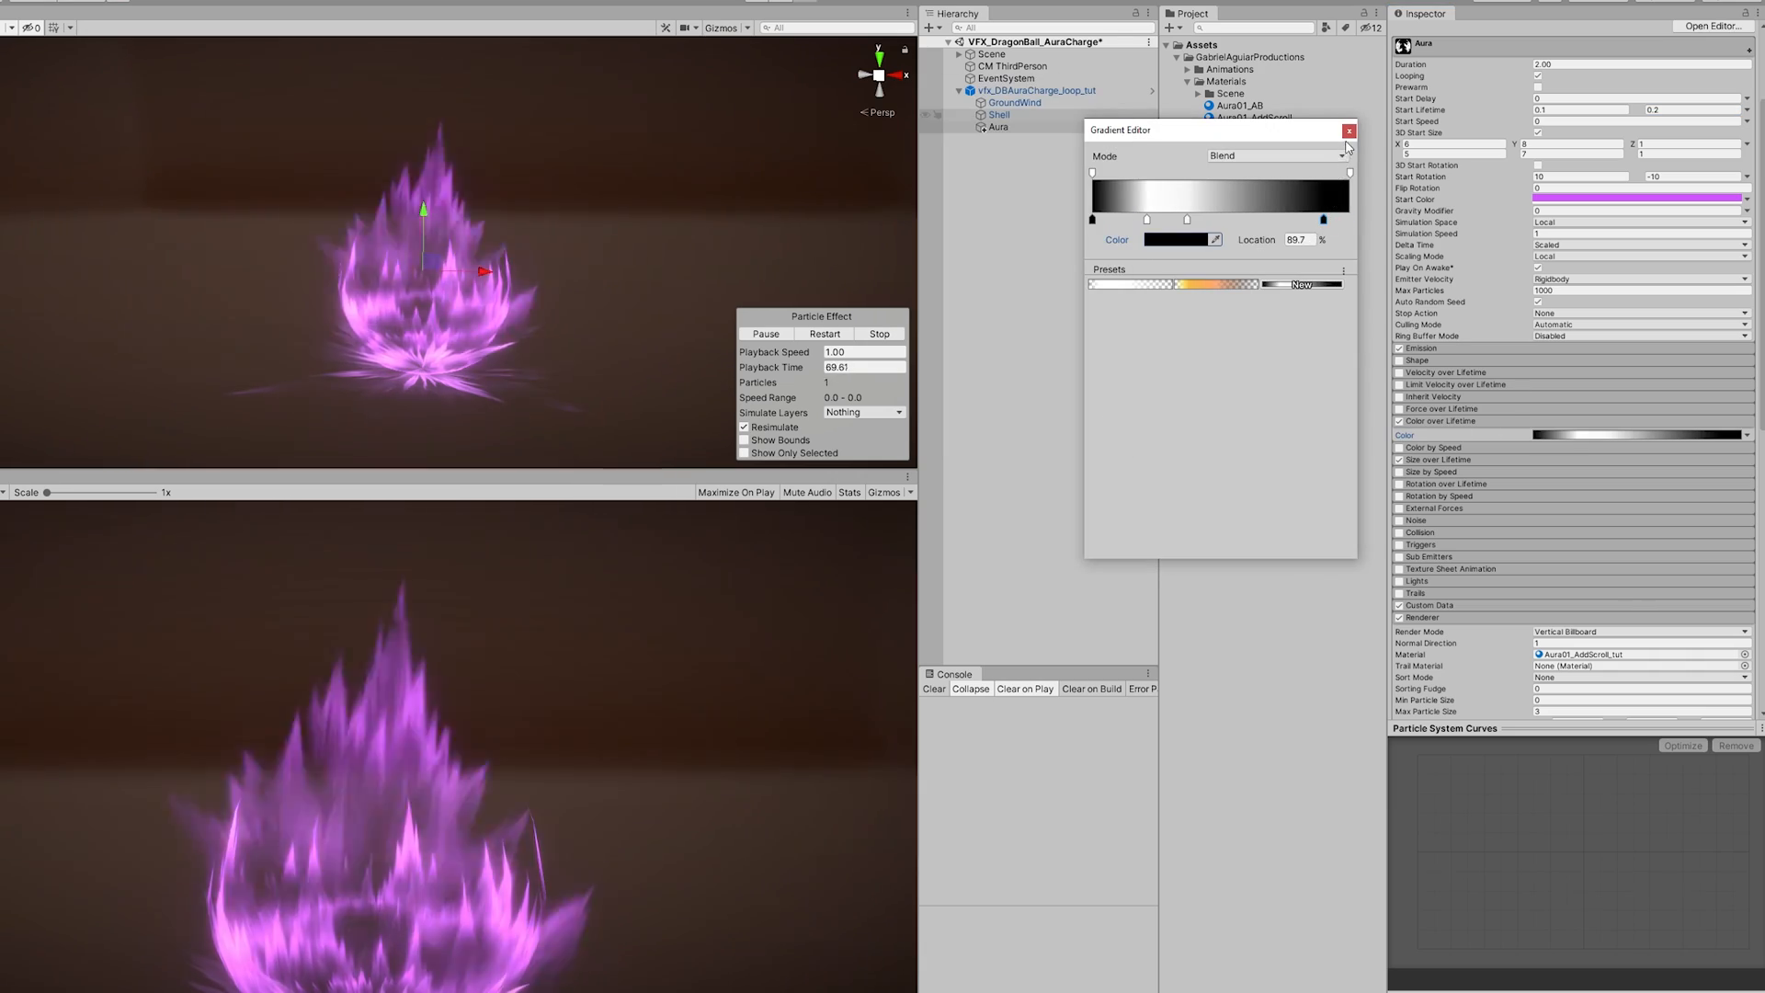
Step: Turn off Separate Axes in Aura's Size over Lifetime, reuse the Z curve as its size curve, and replay it together with Shell
left_click(1348, 132)
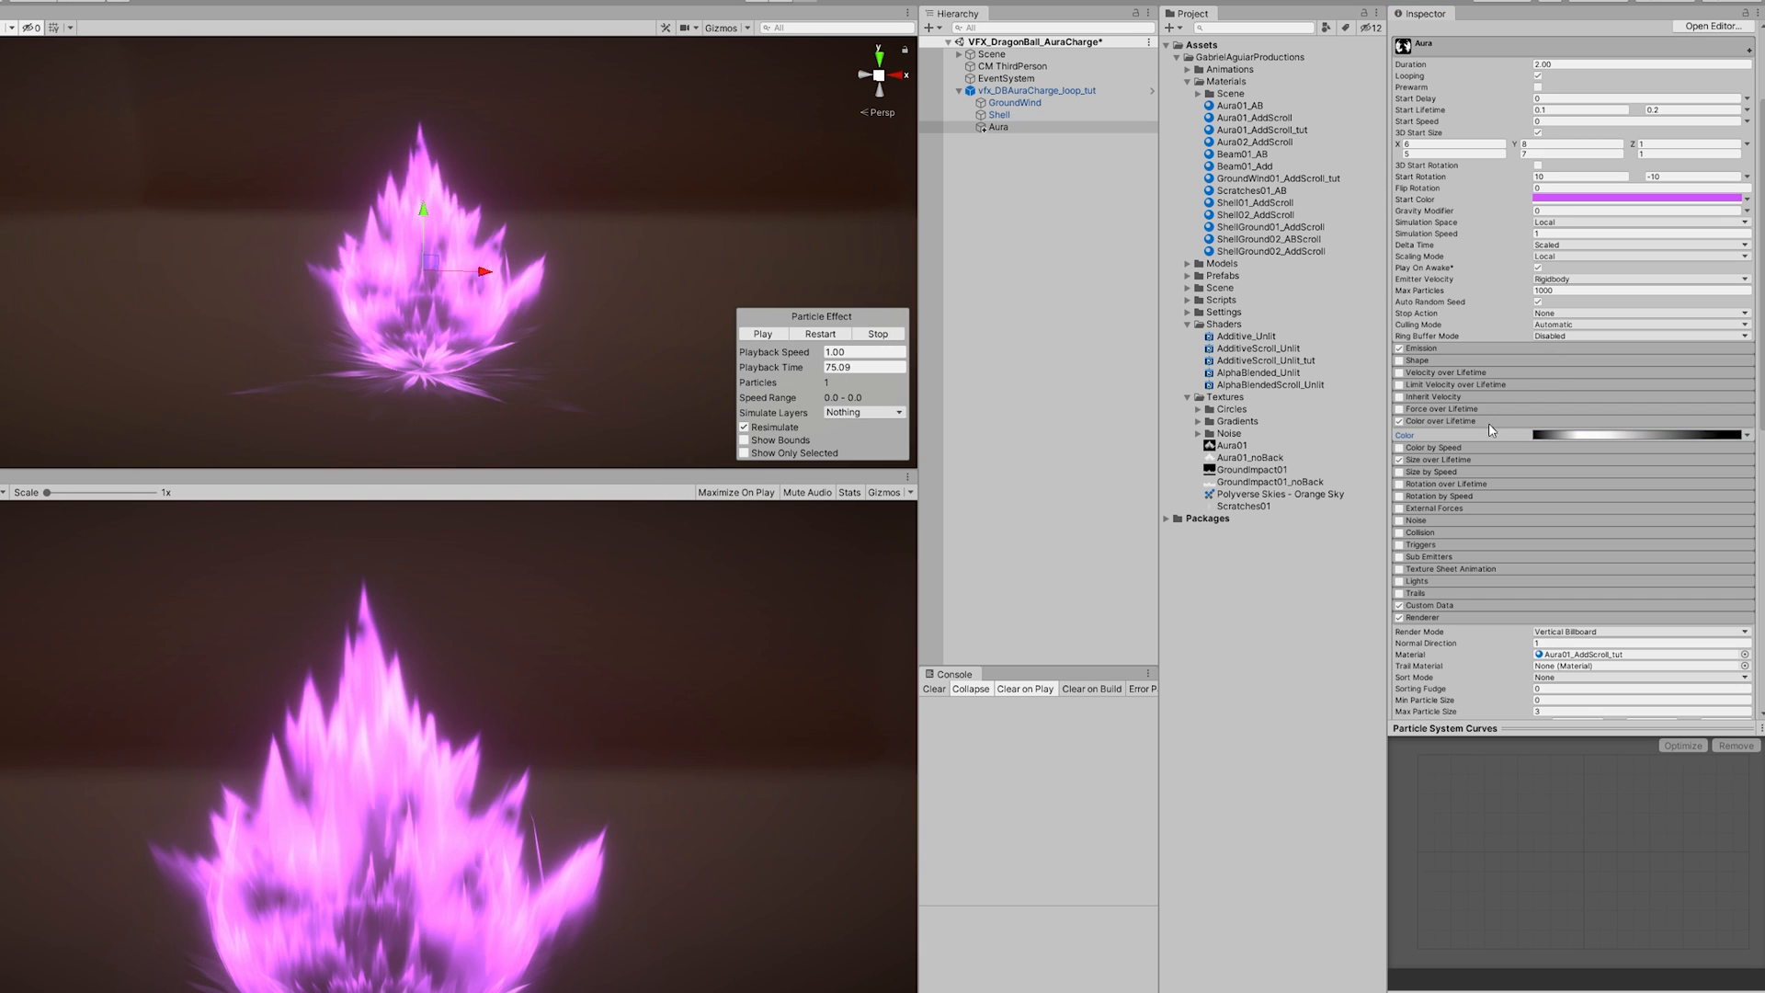
left_click(1484, 460)
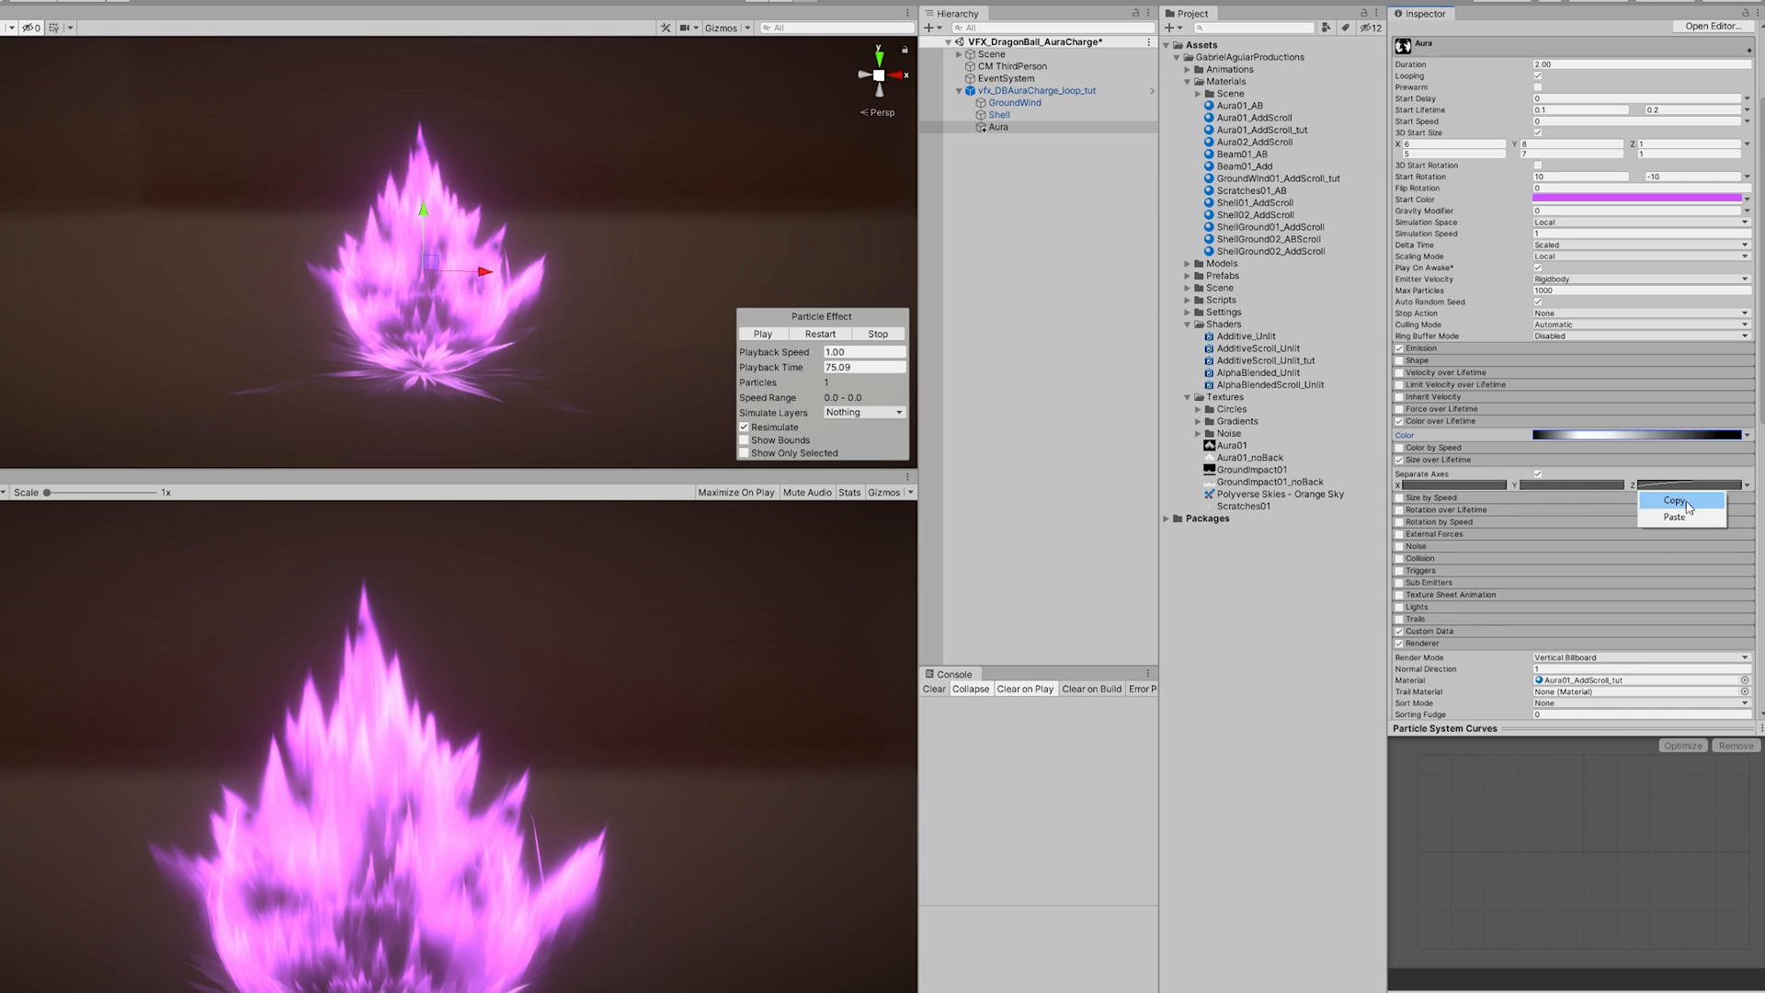
right_click(1534, 485)
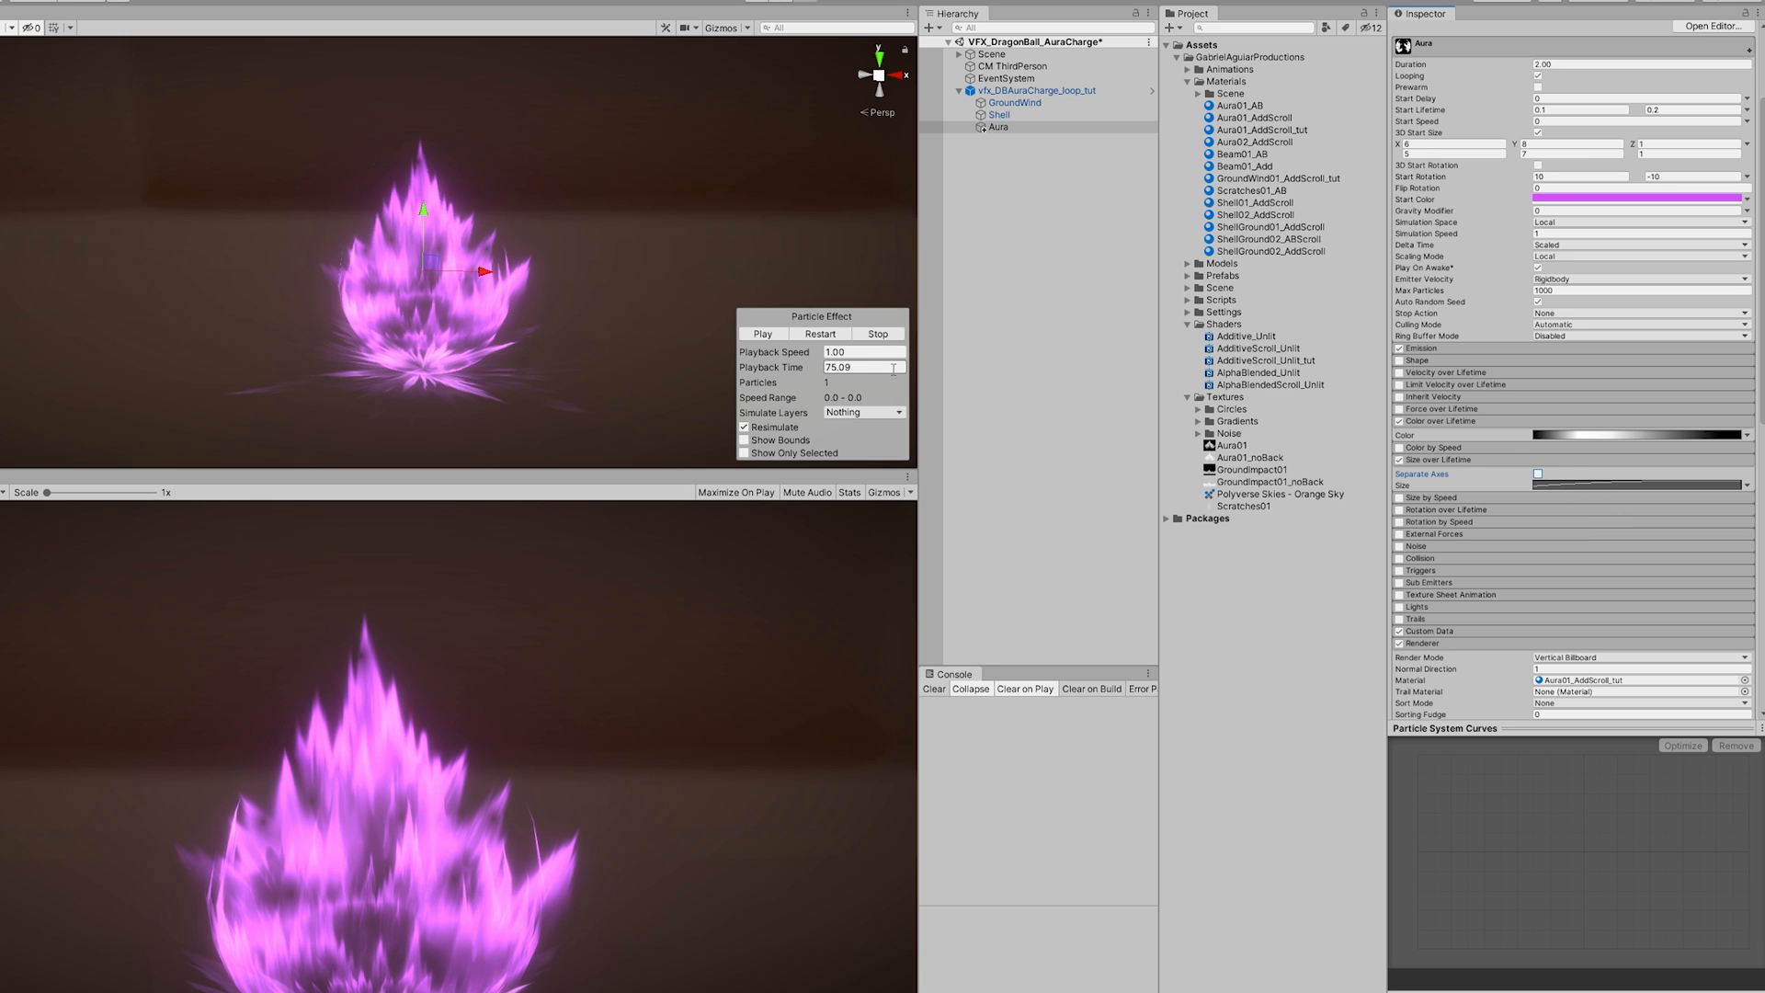
left_click(837, 335)
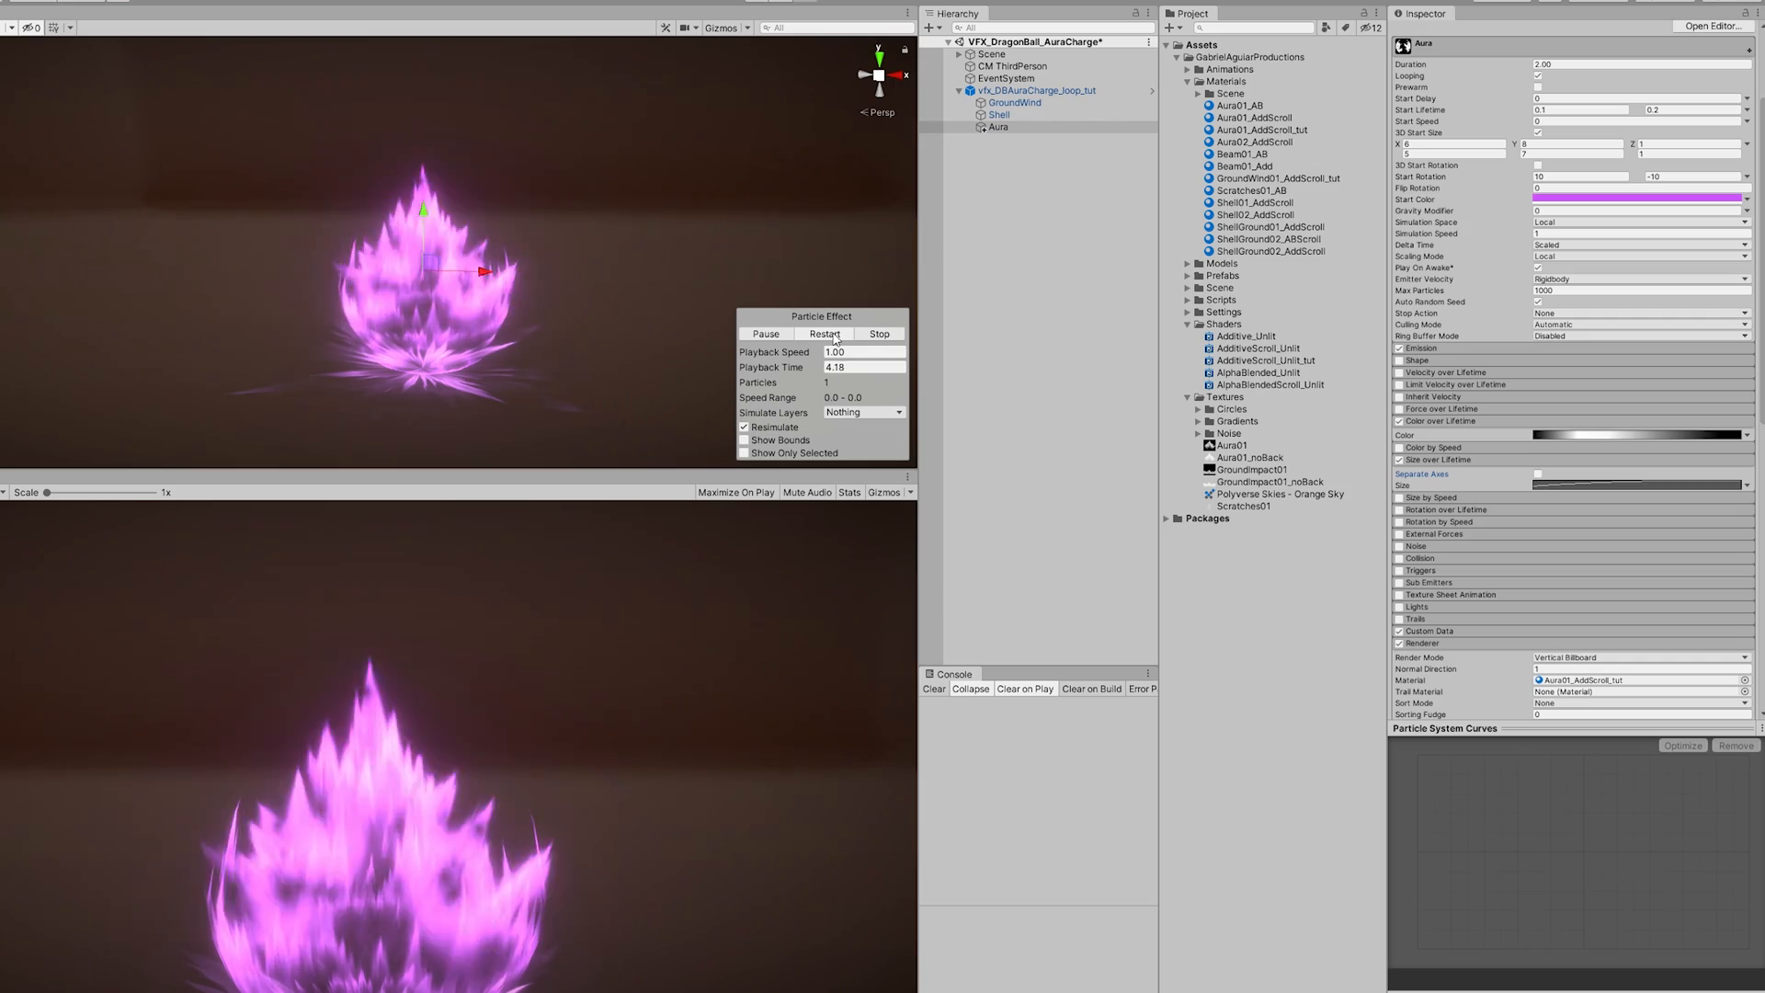
left_click(999, 106, "shift")
left_click_drag(706, 284, 701, 243, "alt")
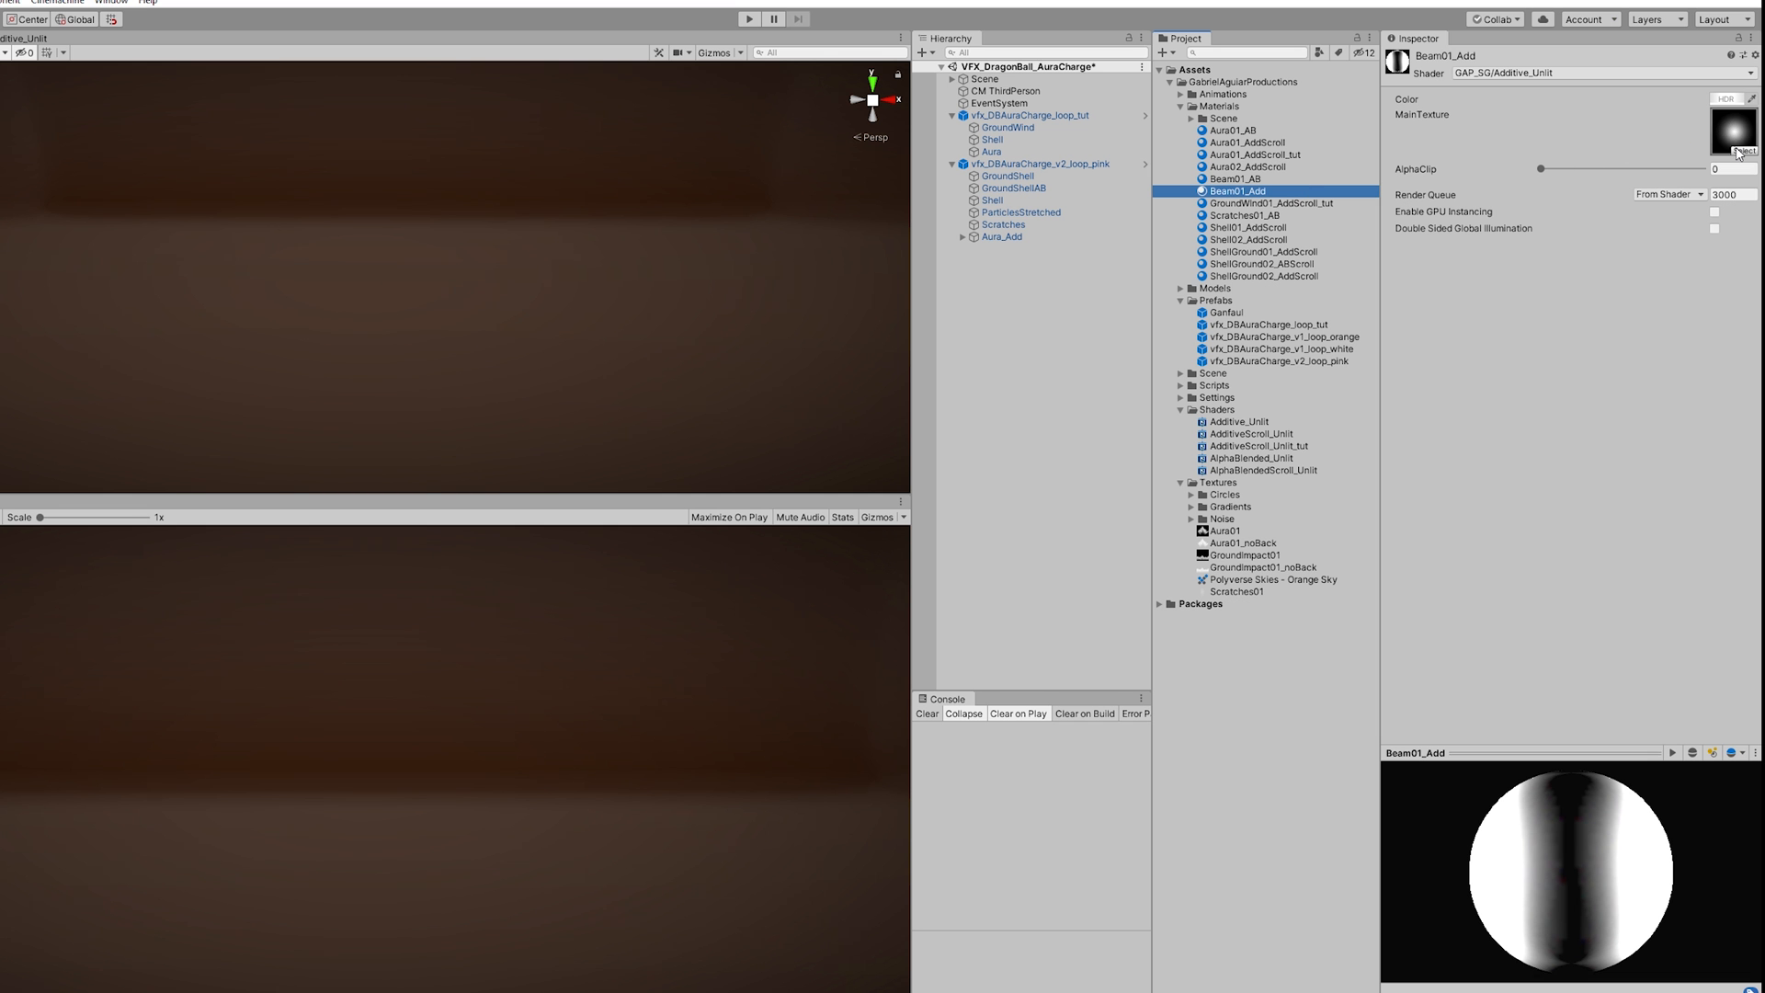
Step: Search the textures available for Beam01_Add's MainTexture for "defa"
left_click(1737, 151)
type("defa")
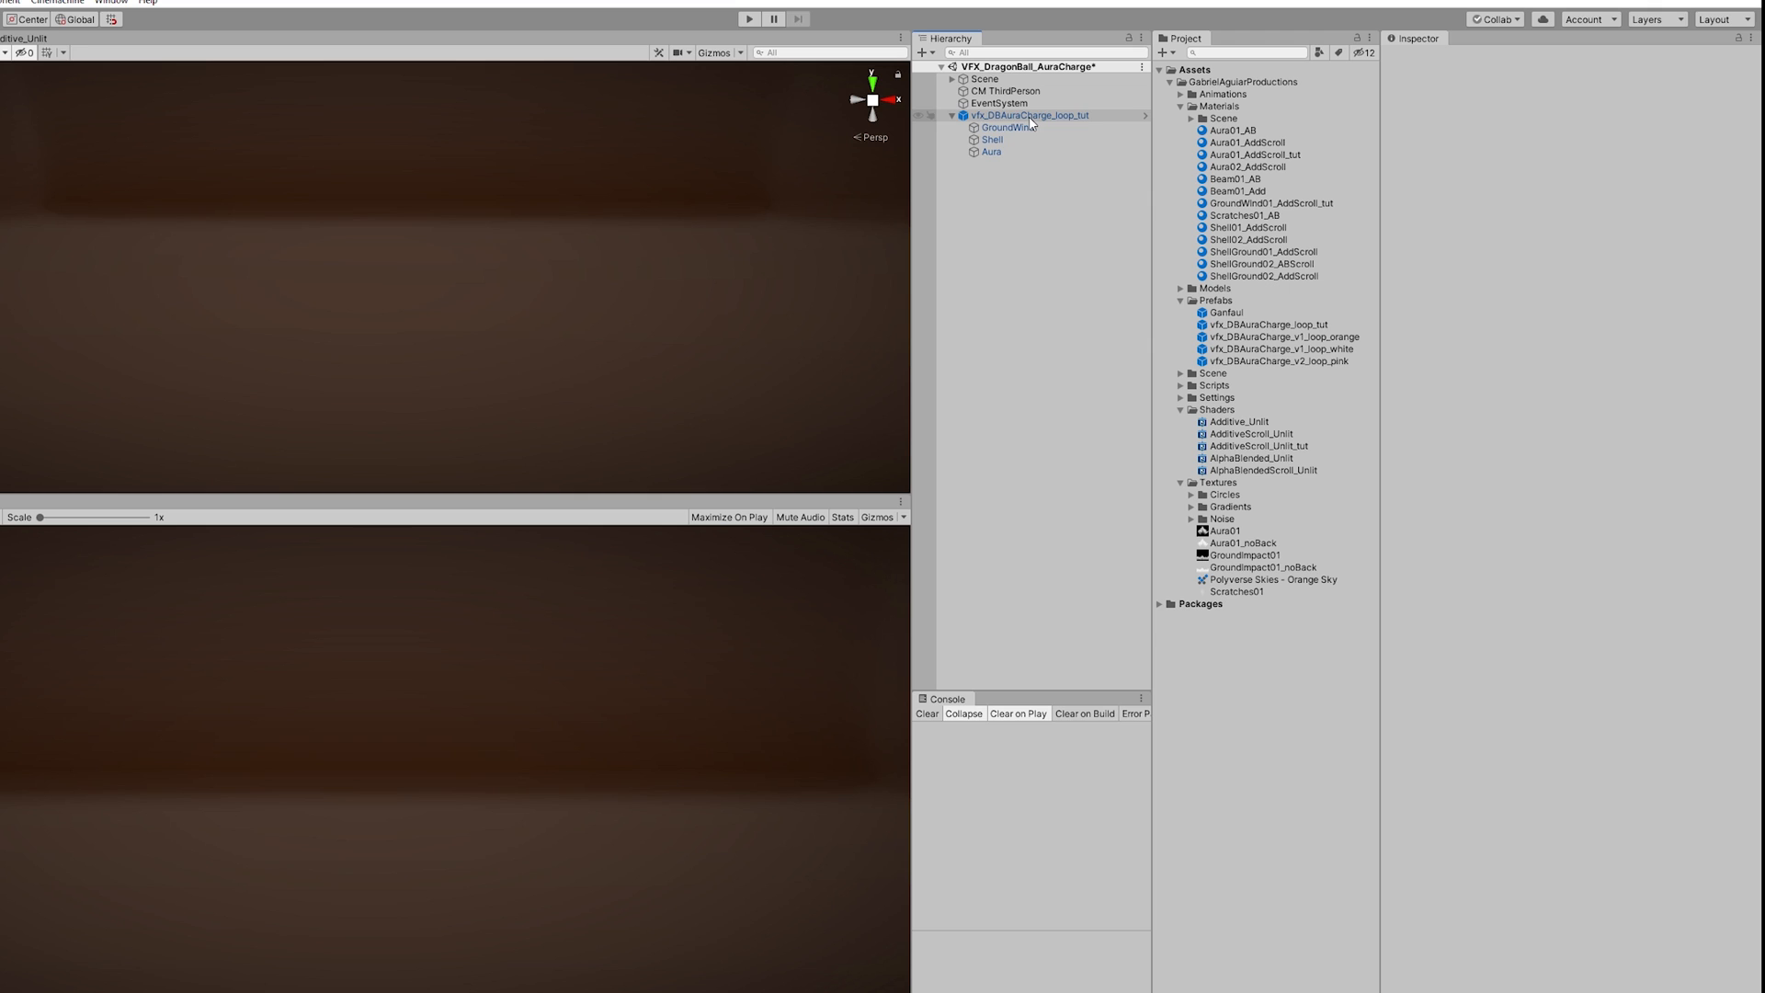
Step: Add a particle system named Particles under vfx_DBAuraCharge_loop_tut and set its Duration to 2
right_click(1012, 121)
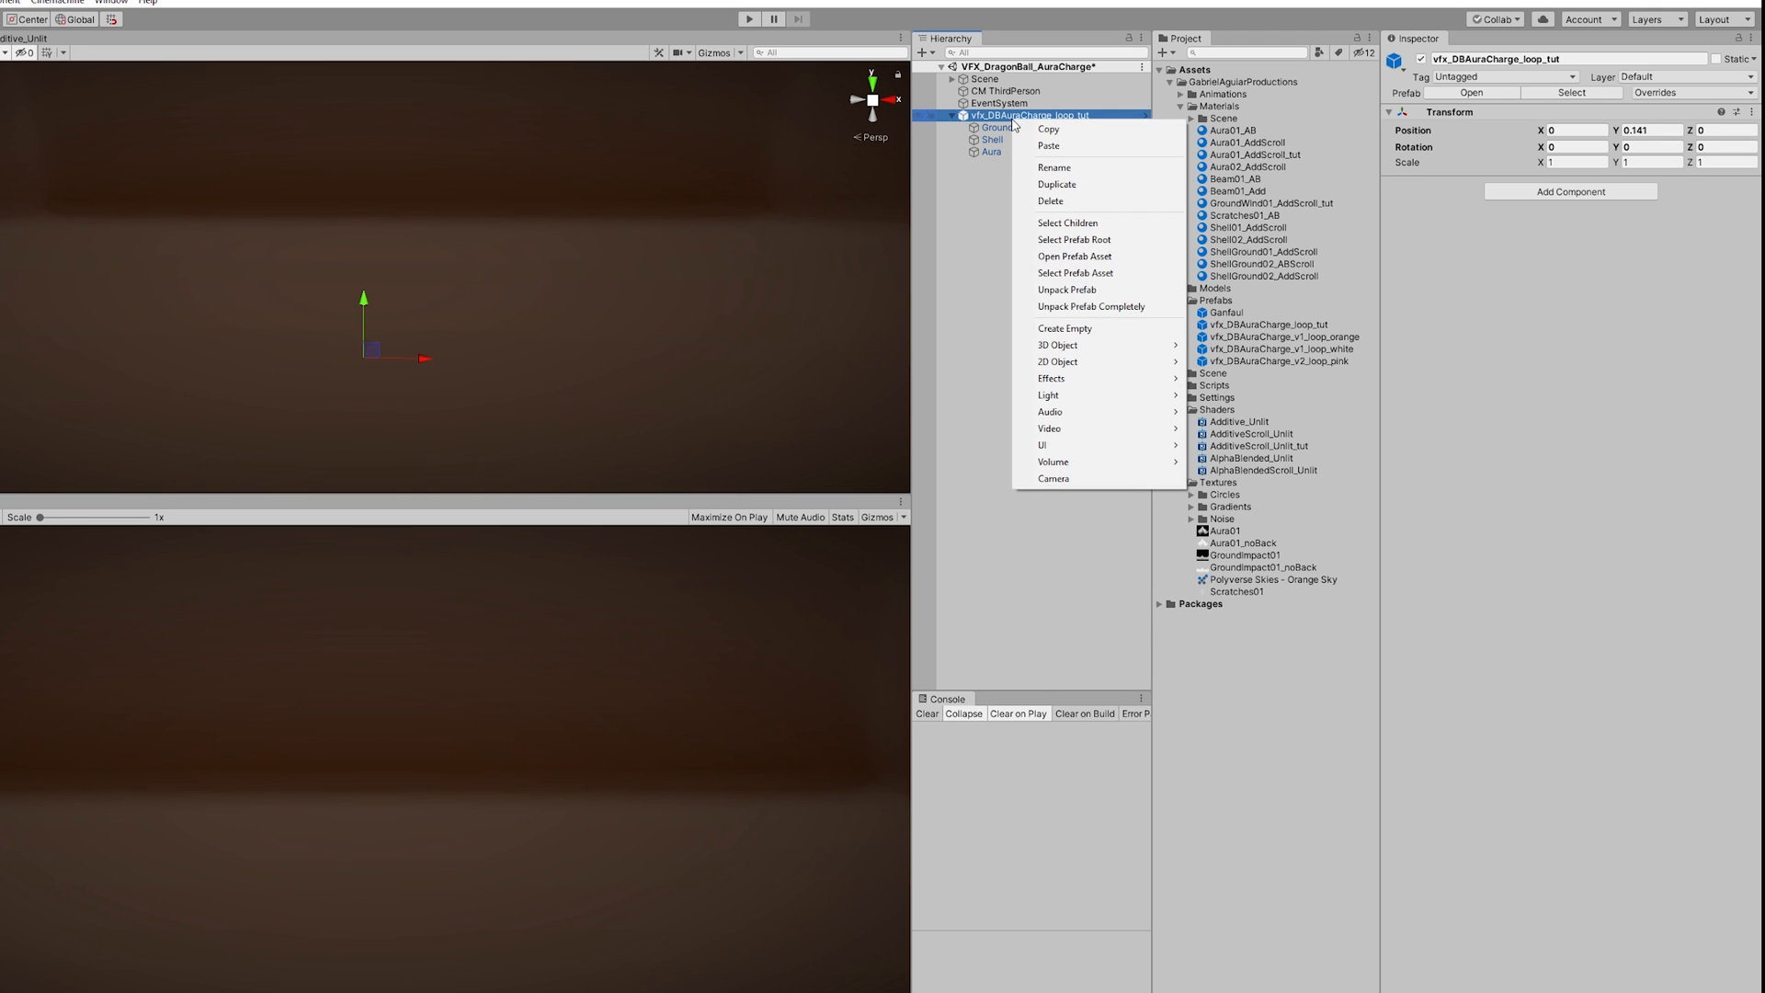
mouse_move(1077, 382)
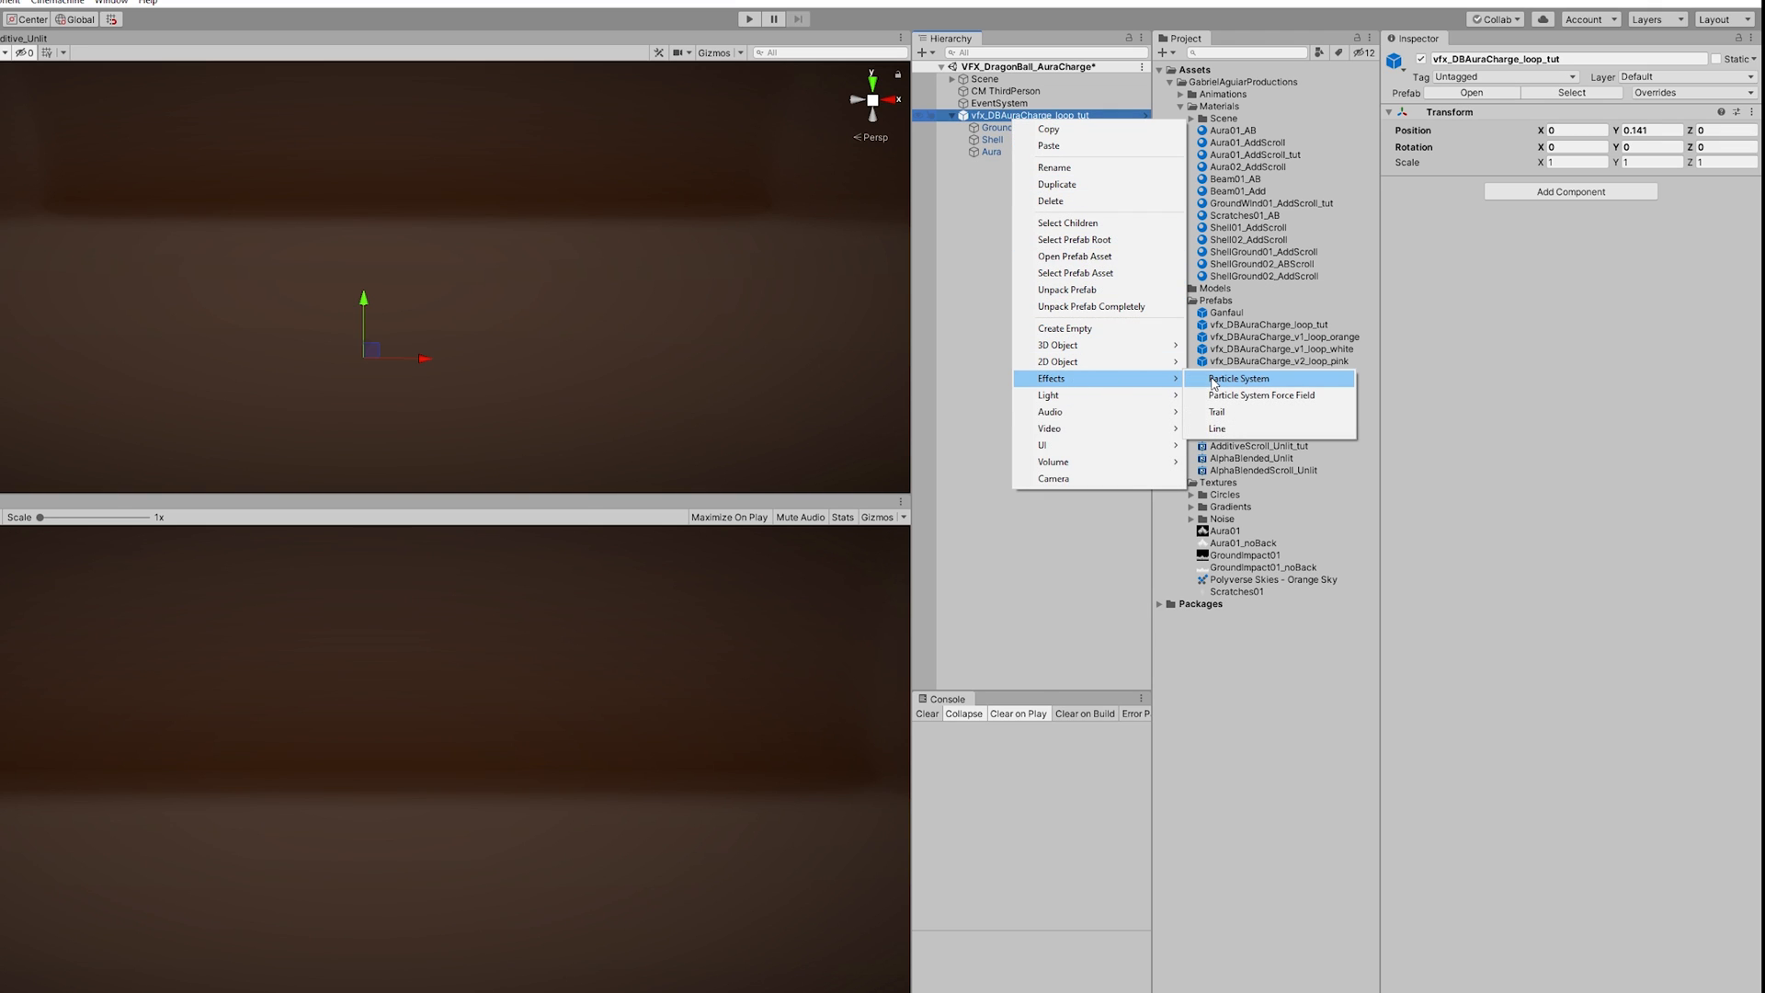
left_click(1211, 379)
type("Particles")
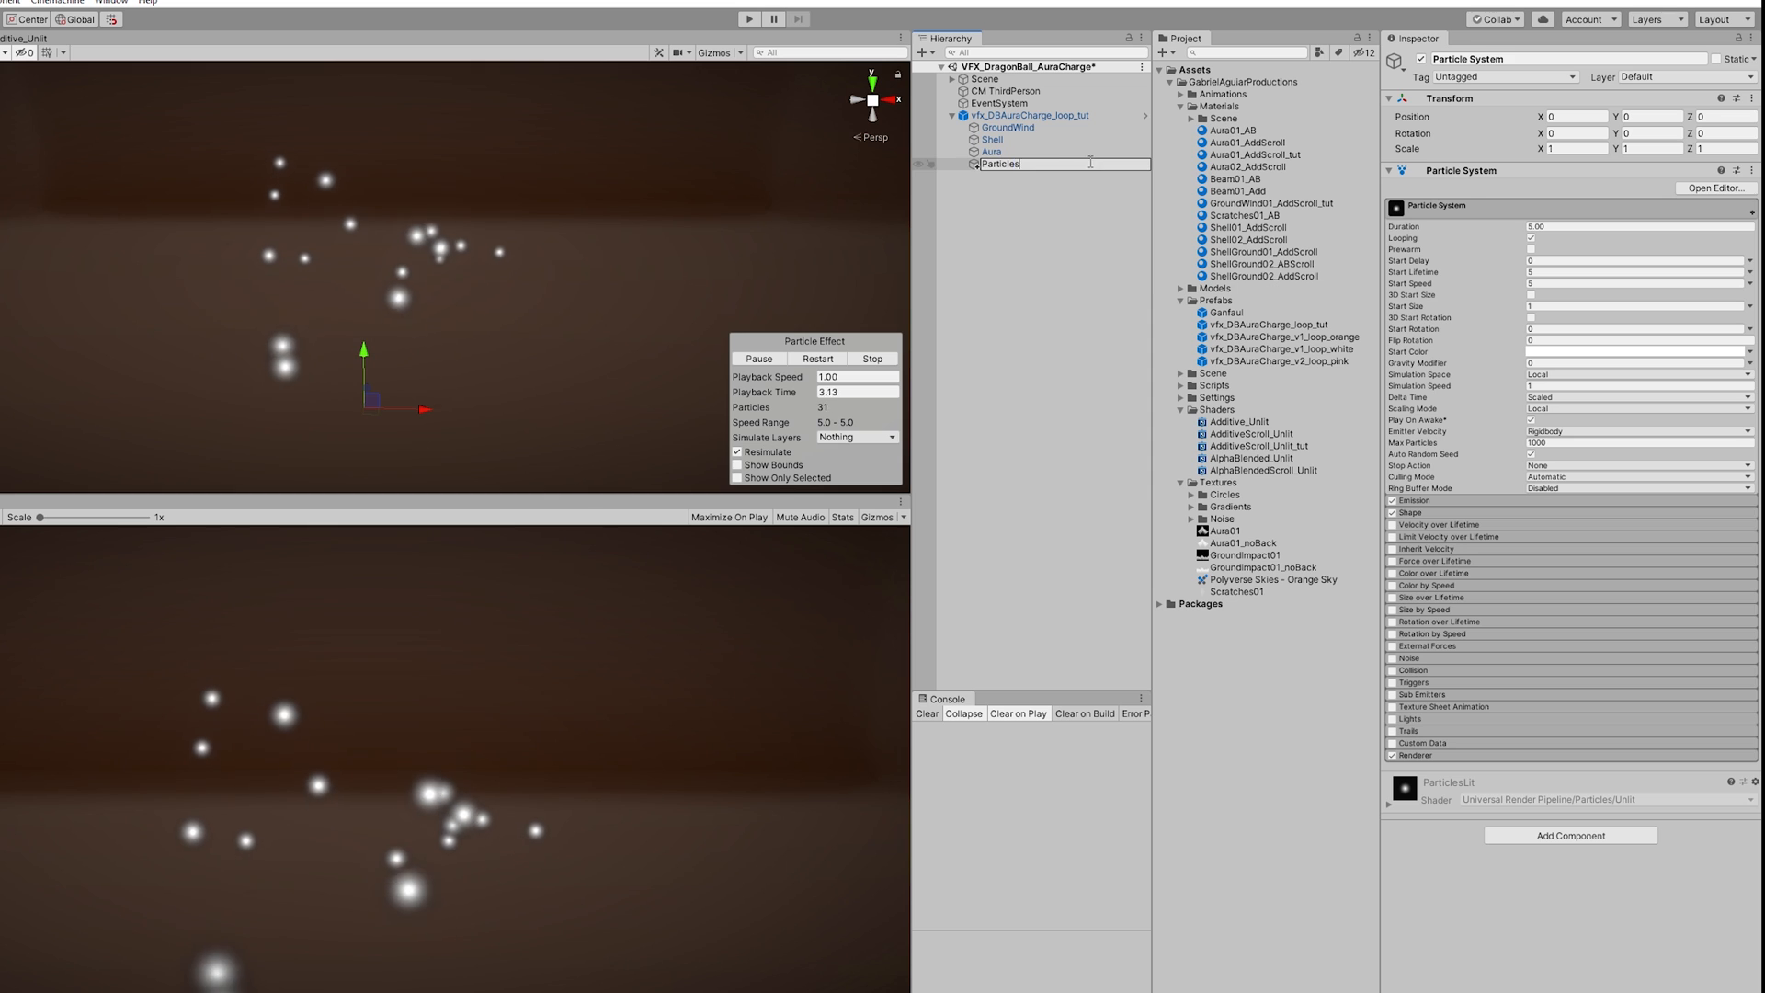
left_click(1572, 225)
type("2")
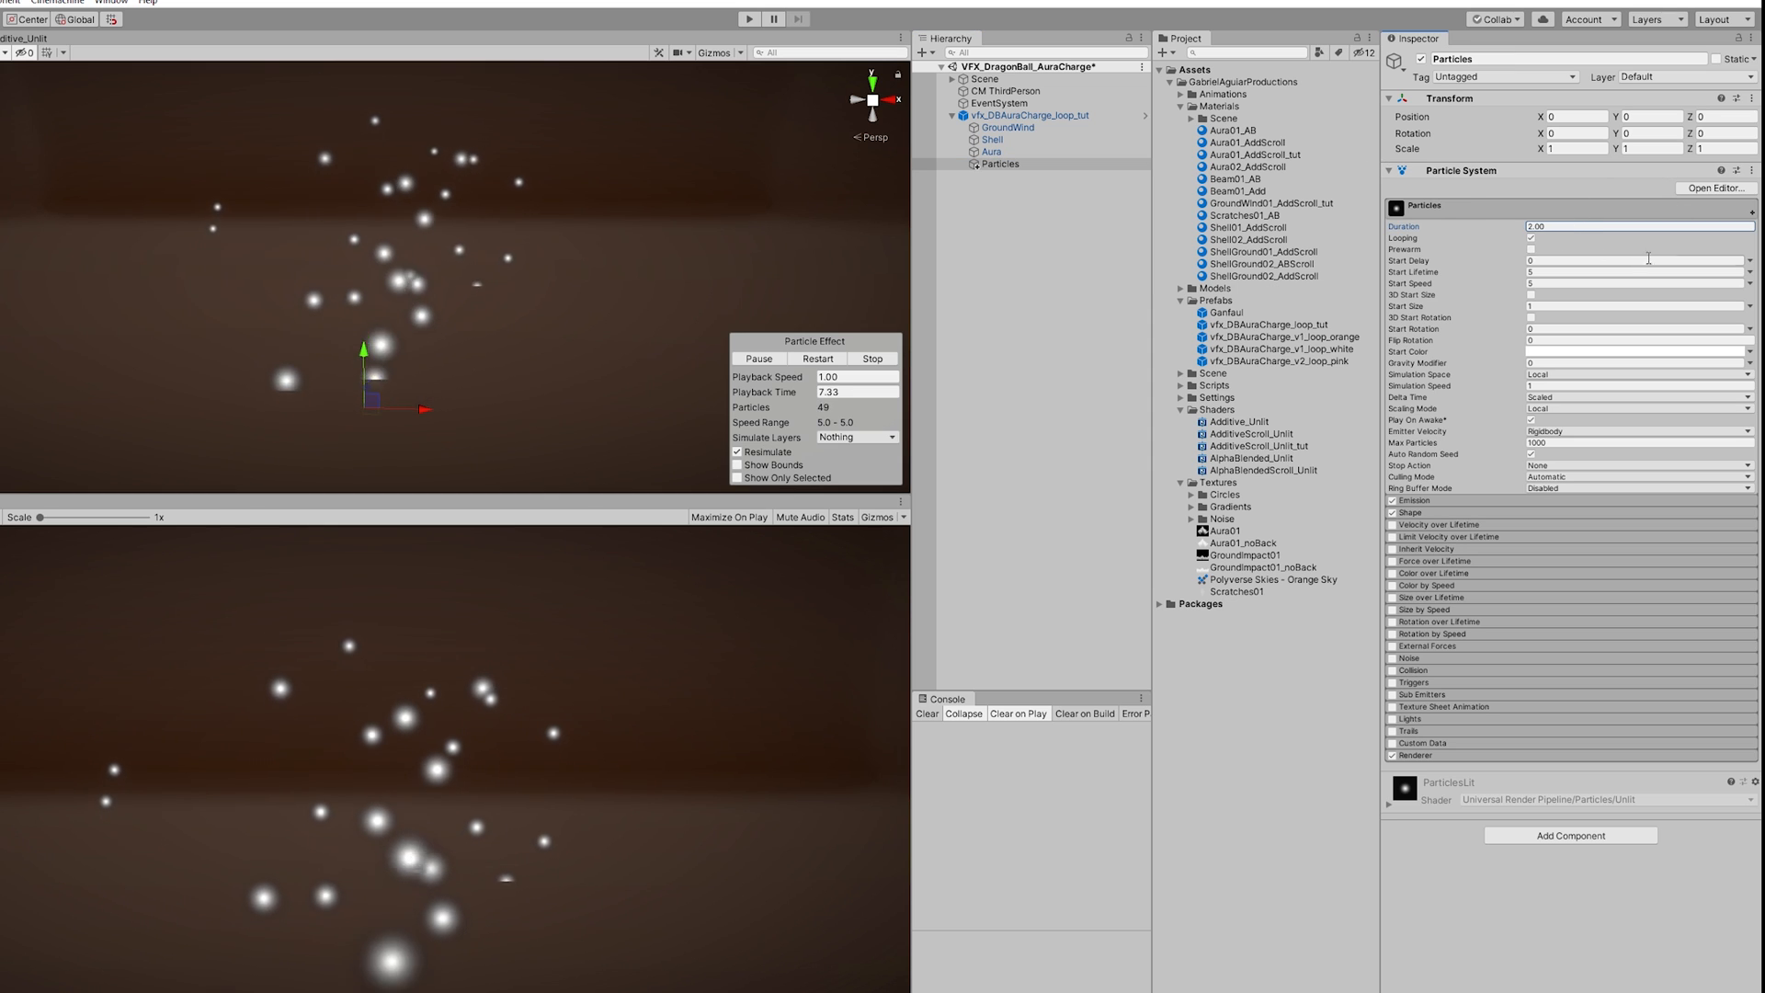
Step: Set Particles' Start Lifetime to random between two constants, 0.1 and 0.3
left_click(1749, 272)
left_click(1604, 318)
left_click(1573, 272)
type("0.1")
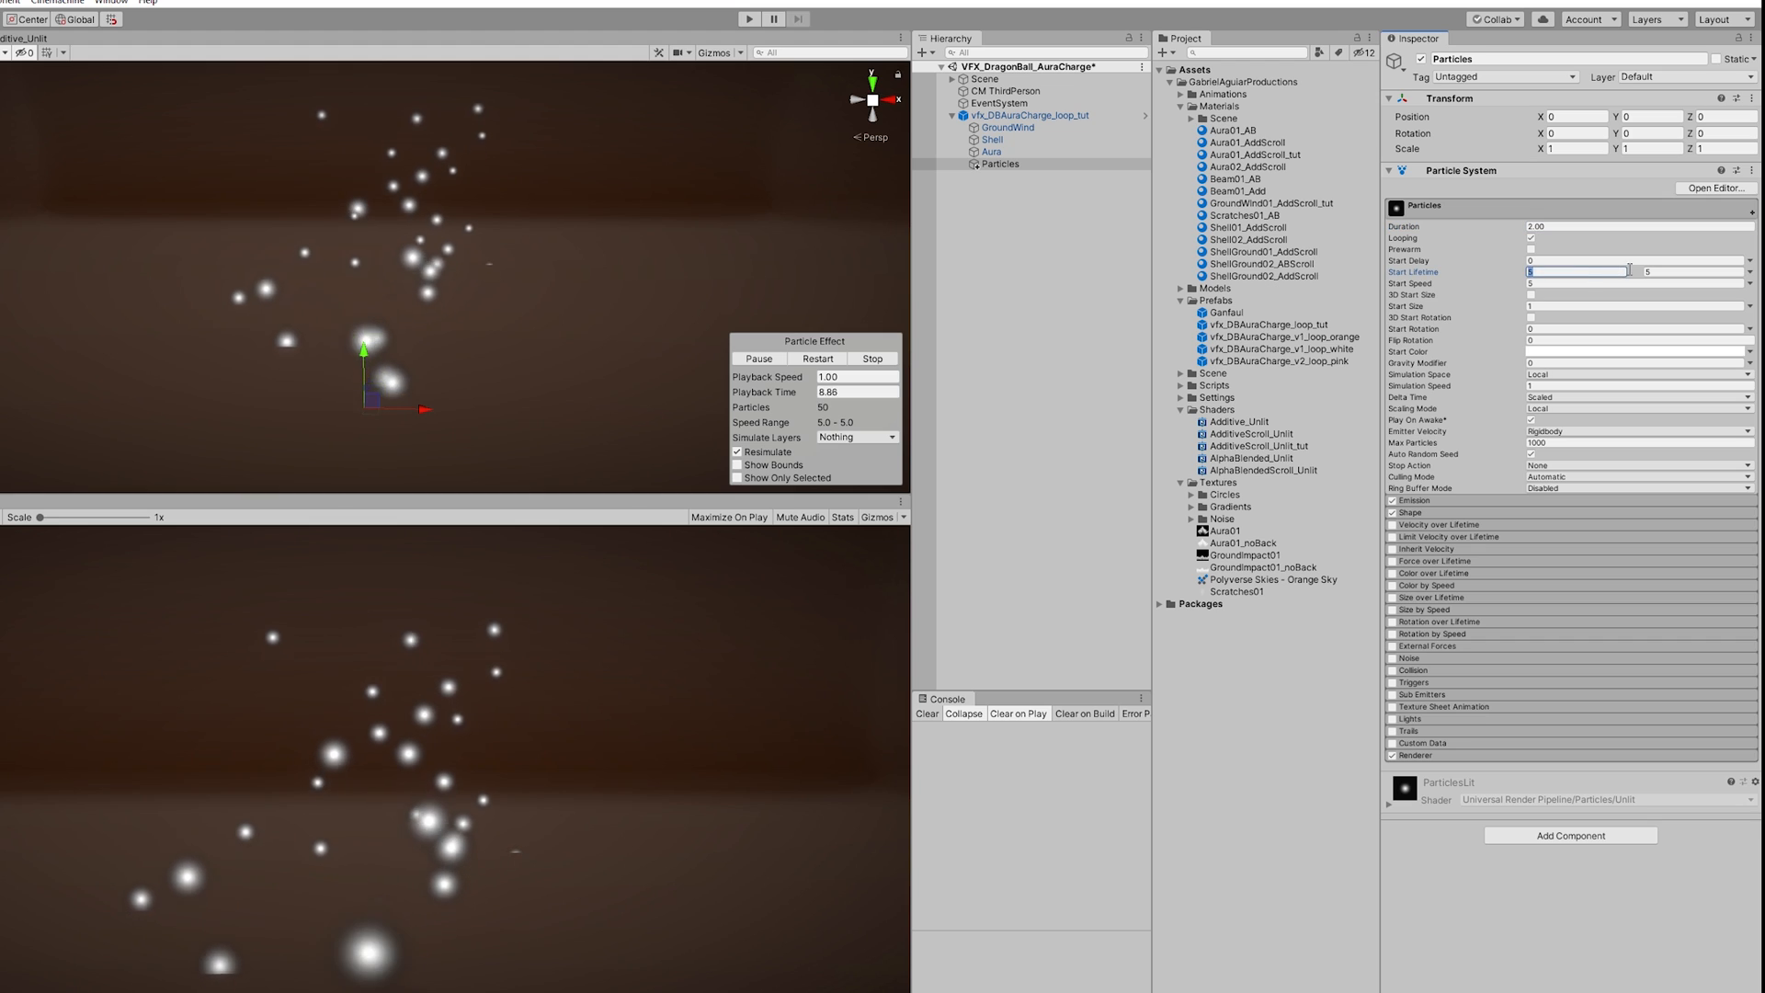
left_click(1664, 271)
type("0.3")
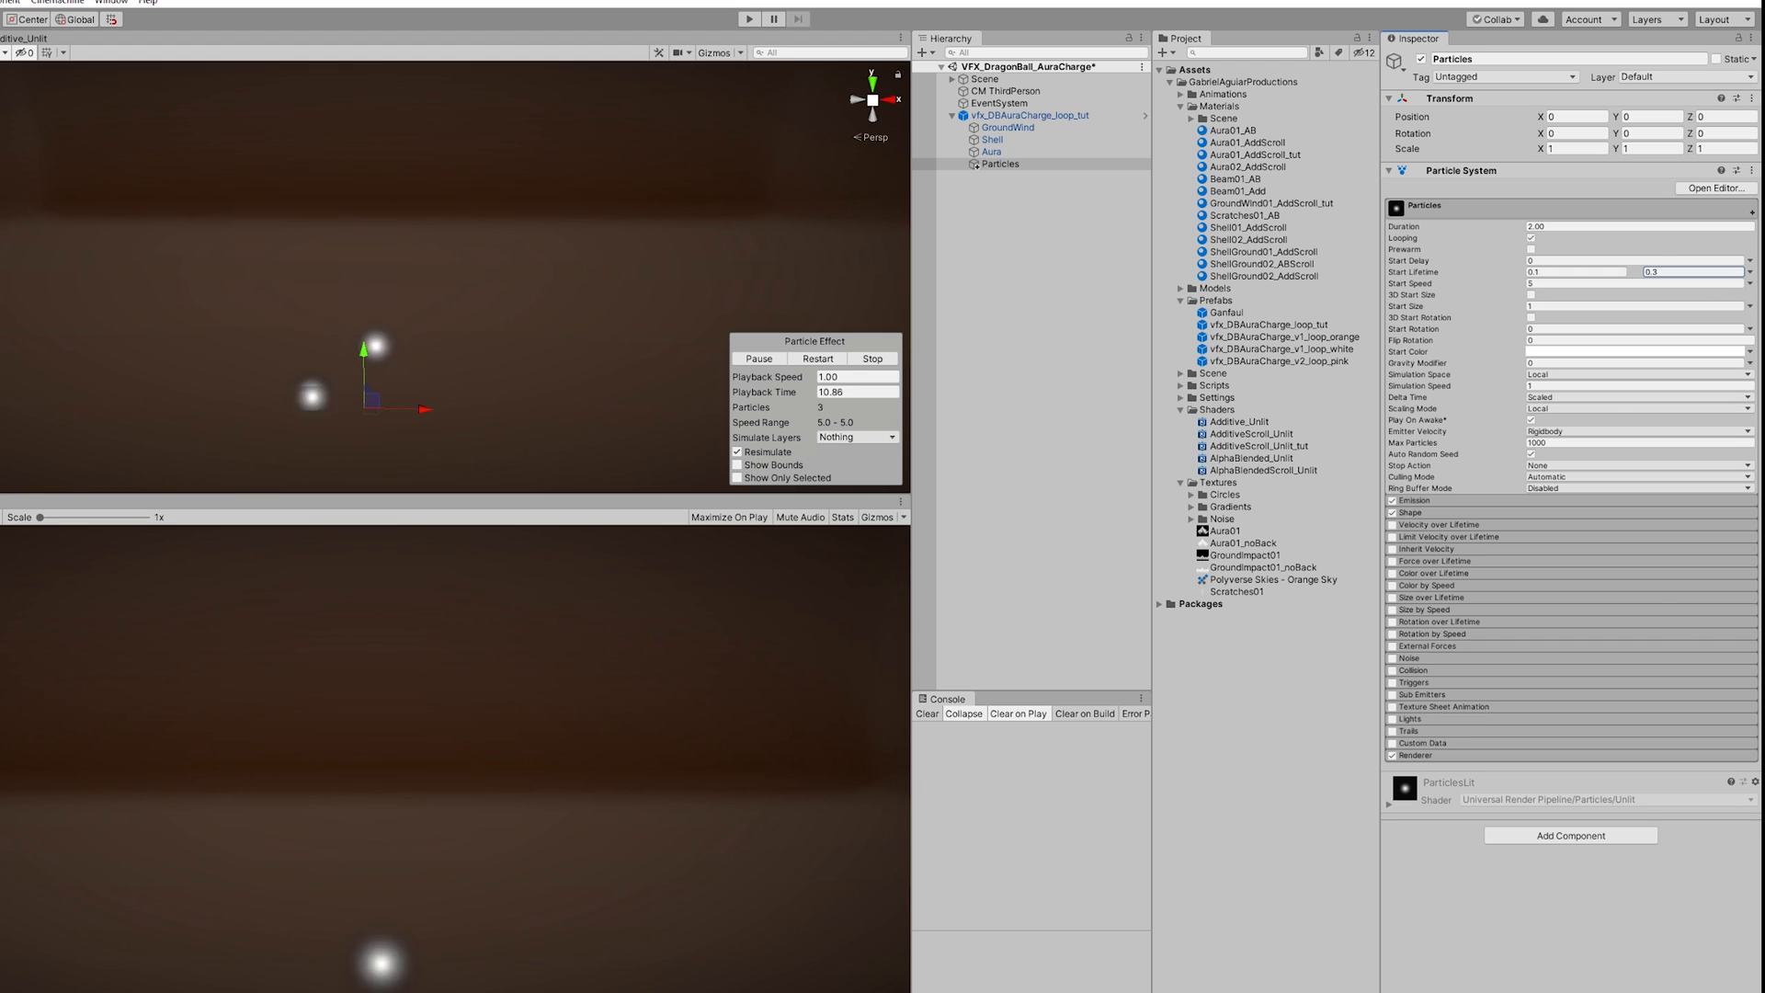
Step: Set Particles' Start Speed to random between two constants, 15 and 25
left_click(1749, 283)
left_click(1723, 335)
left_click(1574, 284)
type("15")
left_click(1672, 284)
type("2")
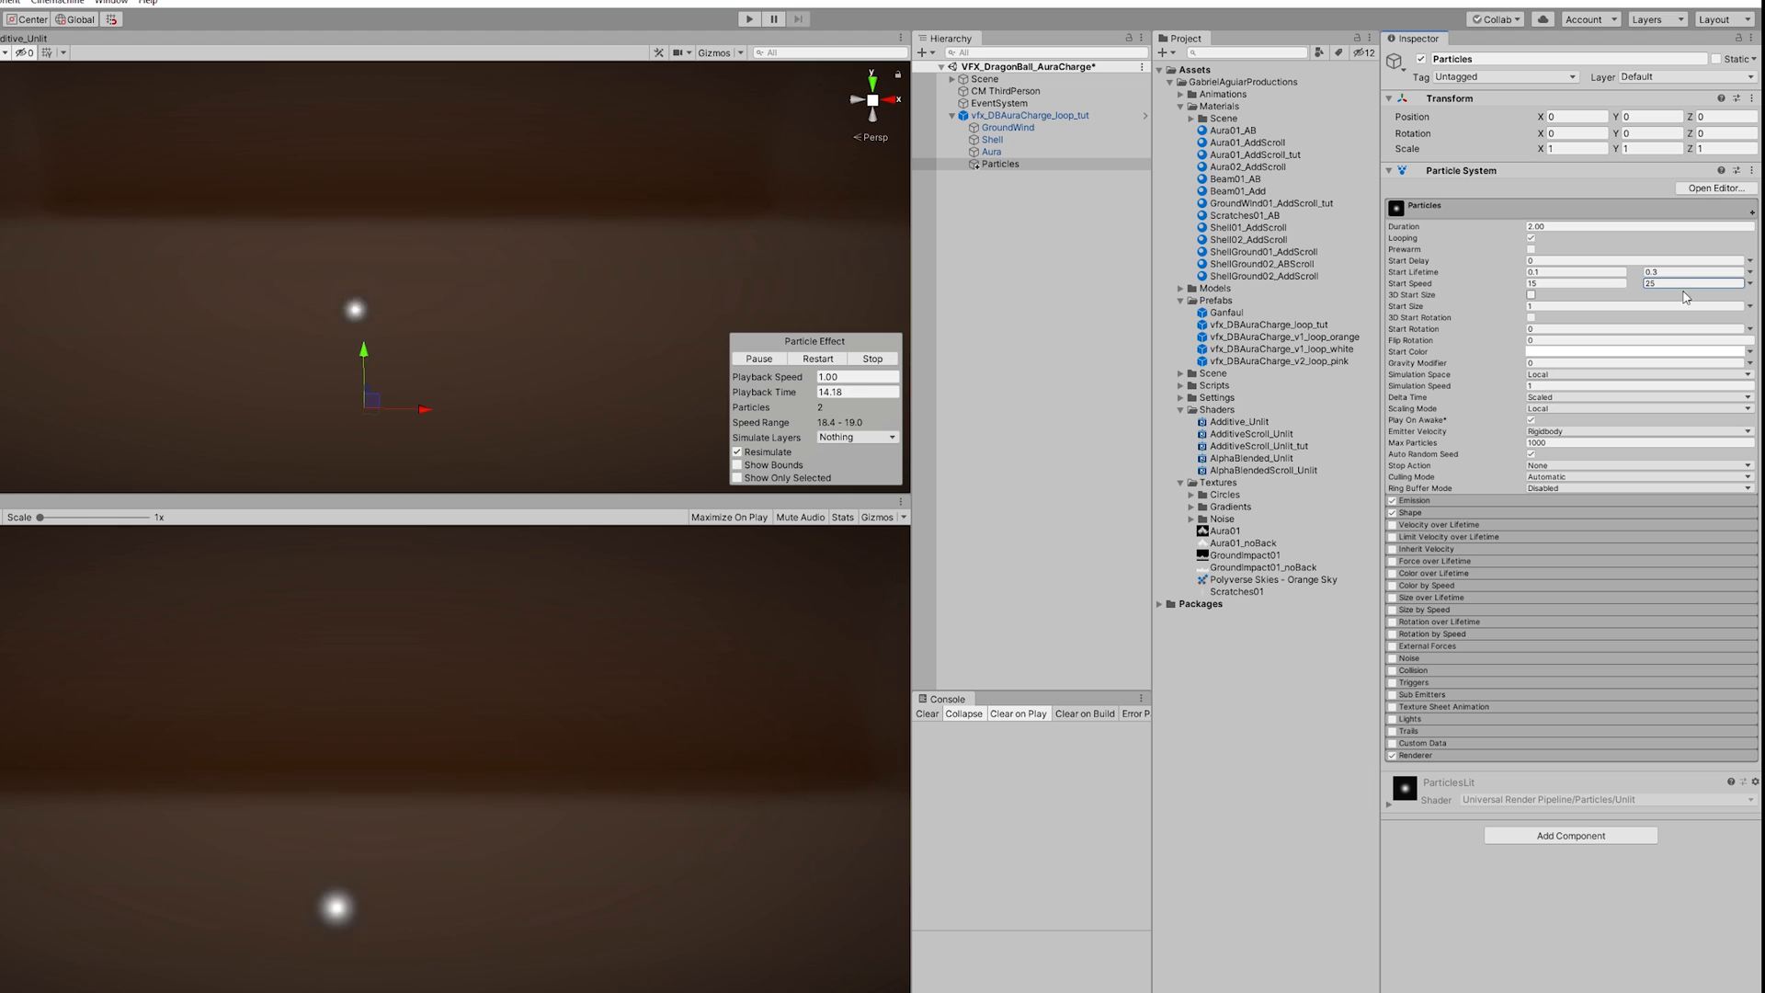
type("5")
Step: Set Particles' Start Size to random between two constants, 0.02 and 0.1
left_click(1749, 306)
left_click(1724, 357)
left_click(1592, 305)
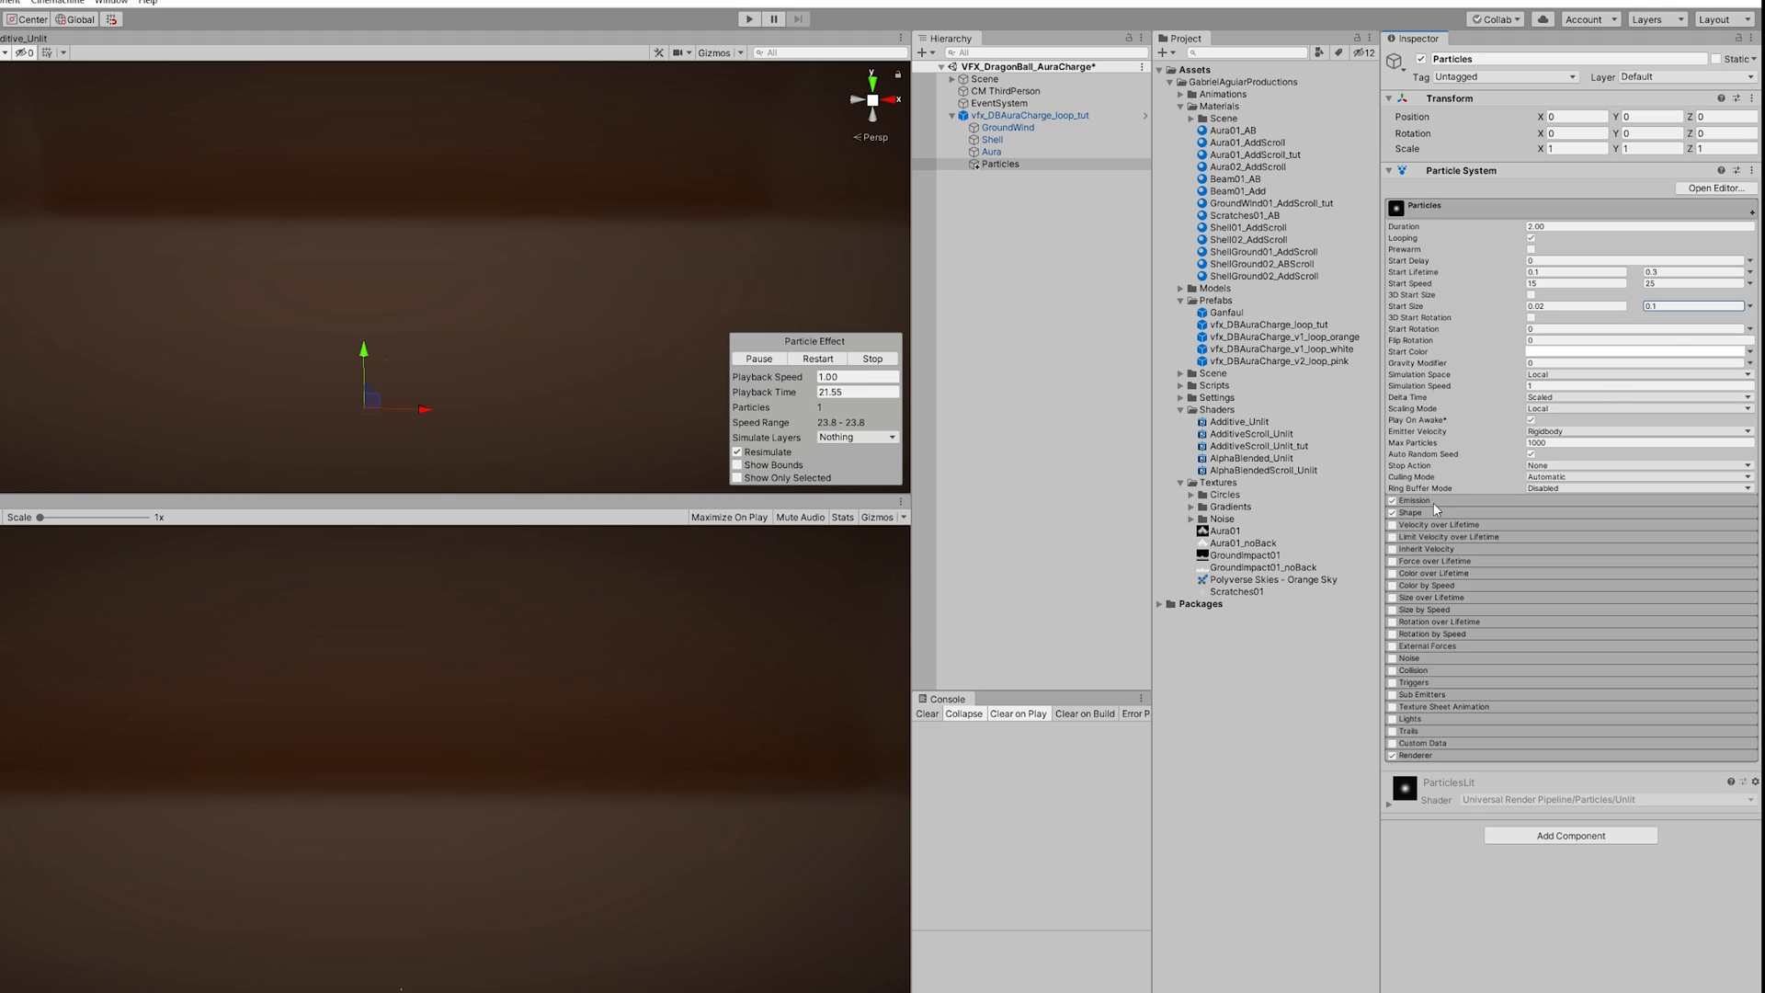
Step: Set Particles' emission Rate over Time to random between two constants, with 25 as the second value
left_click(1464, 501)
left_click(1746, 516)
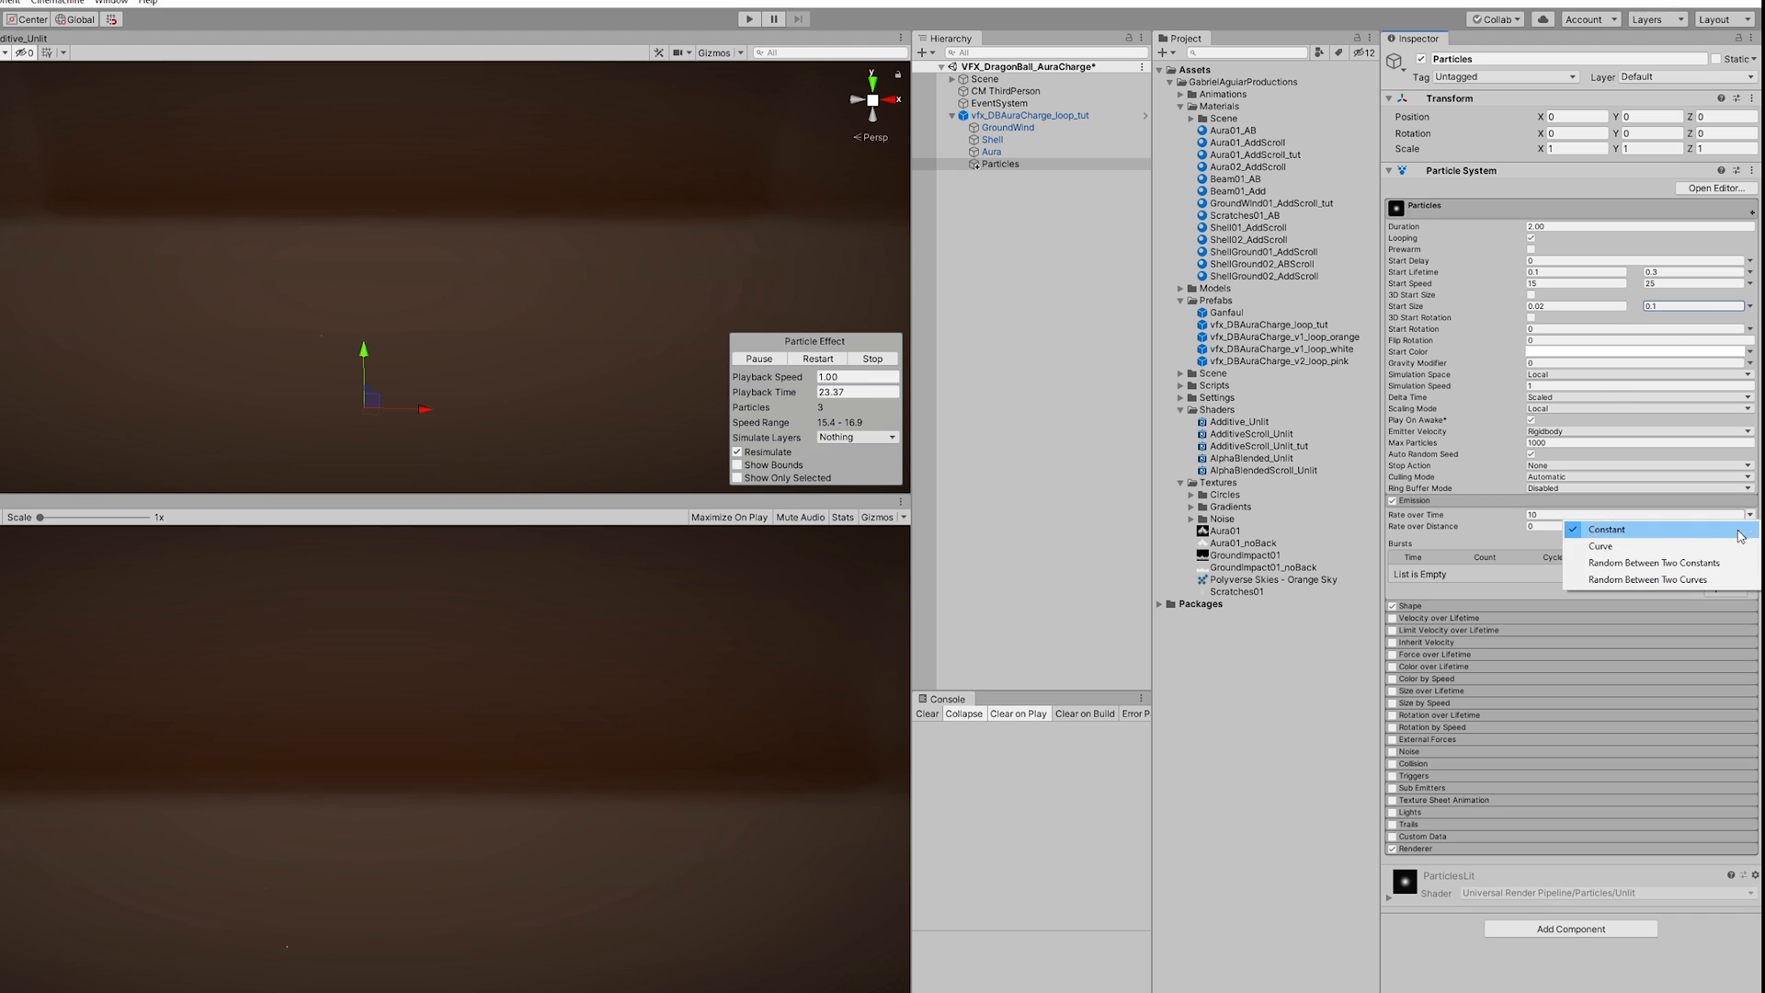
left_click(1627, 559)
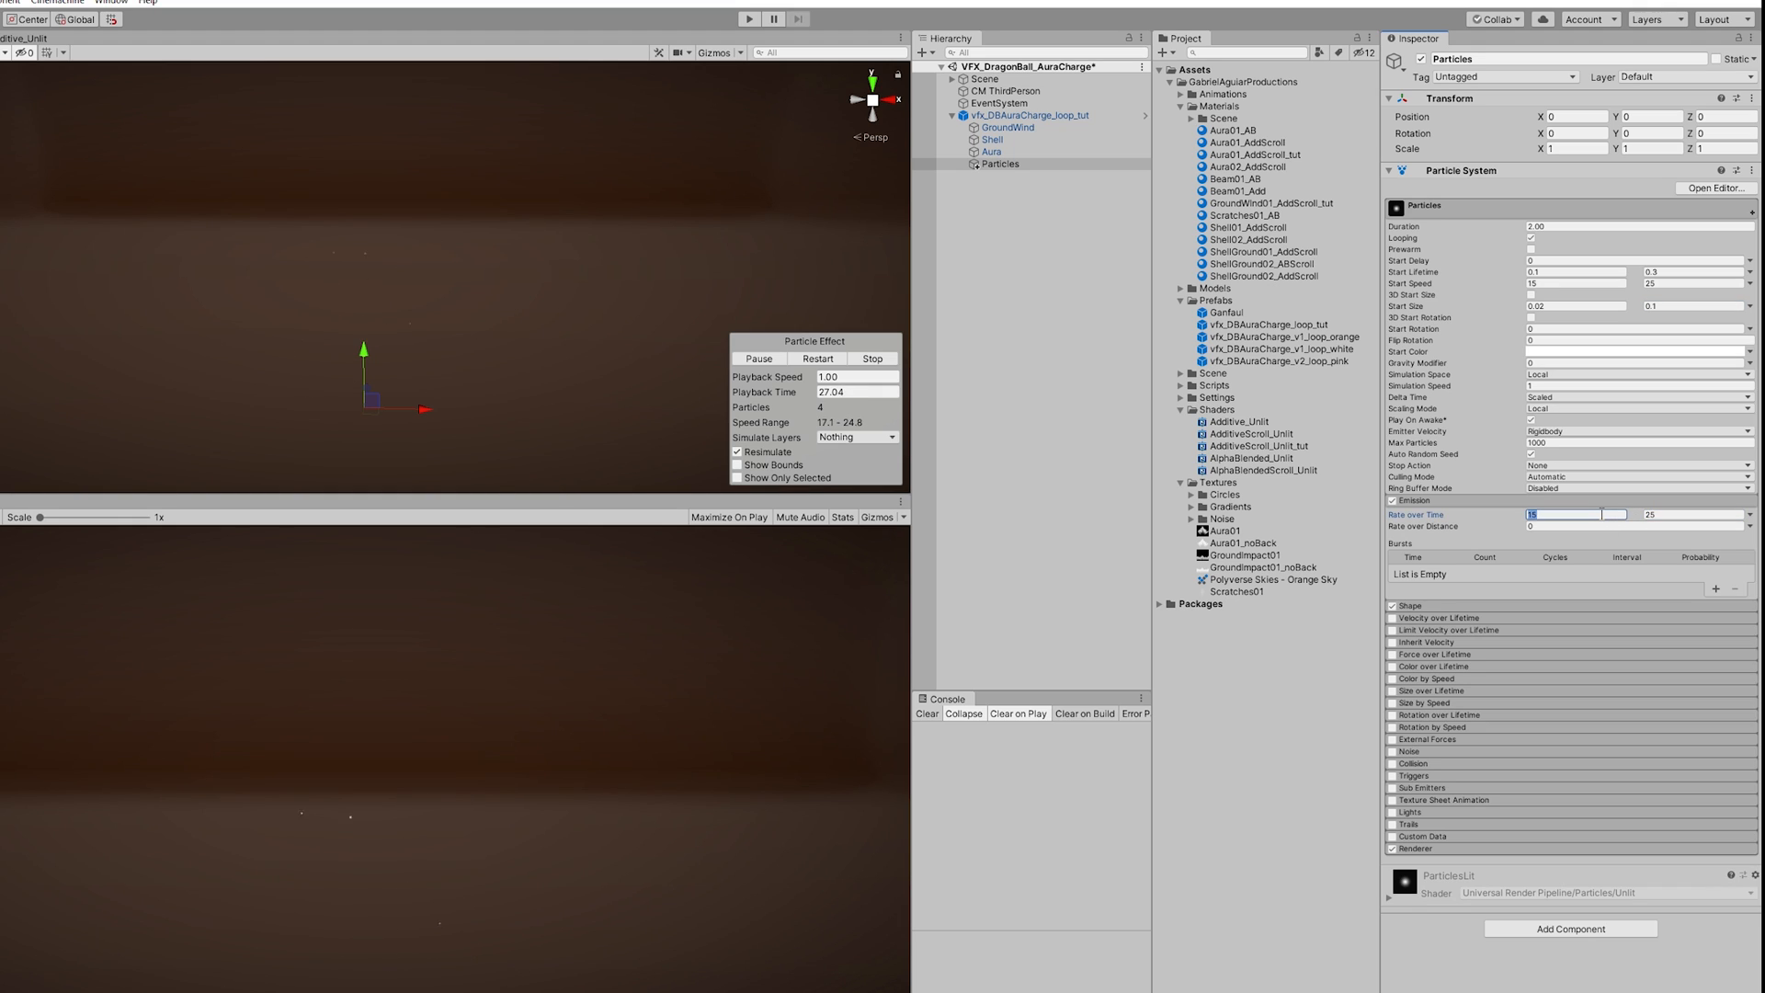
left_click(1440, 500)
Step: Rotate Particles to -90 on X so it emits upward, and set its cone shape's Angle to 10
left_click(1440, 513)
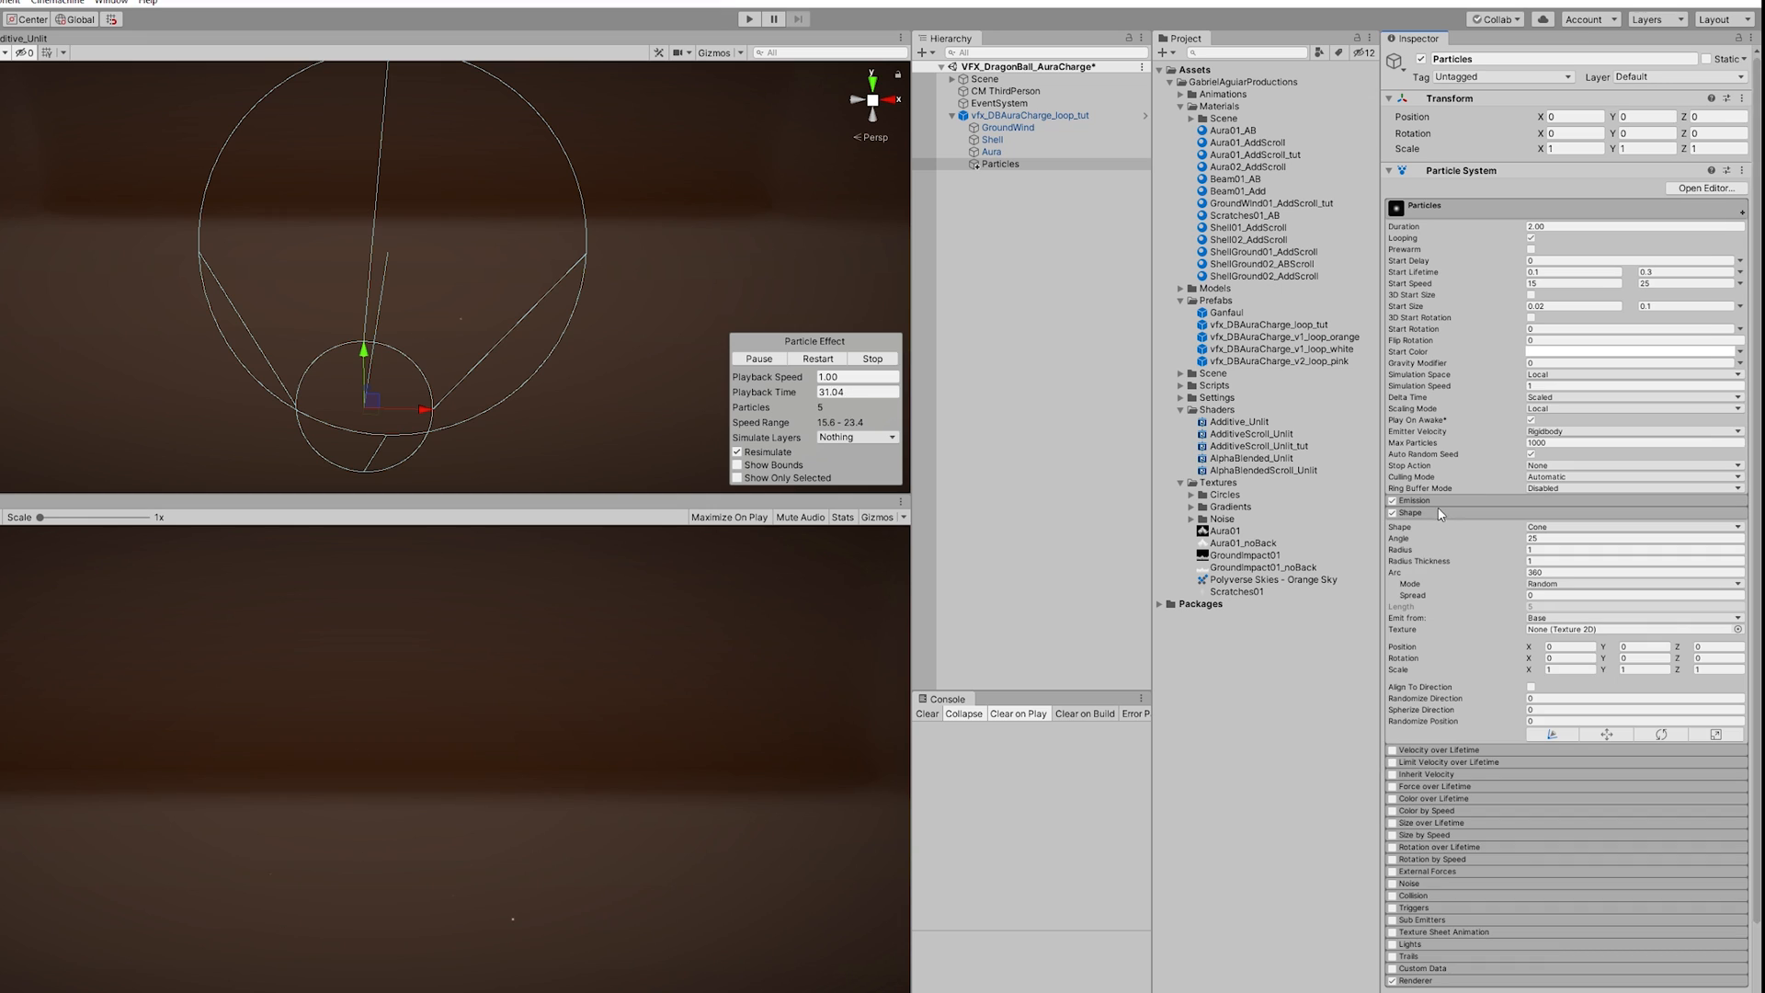
left_click(1564, 133)
type("-90")
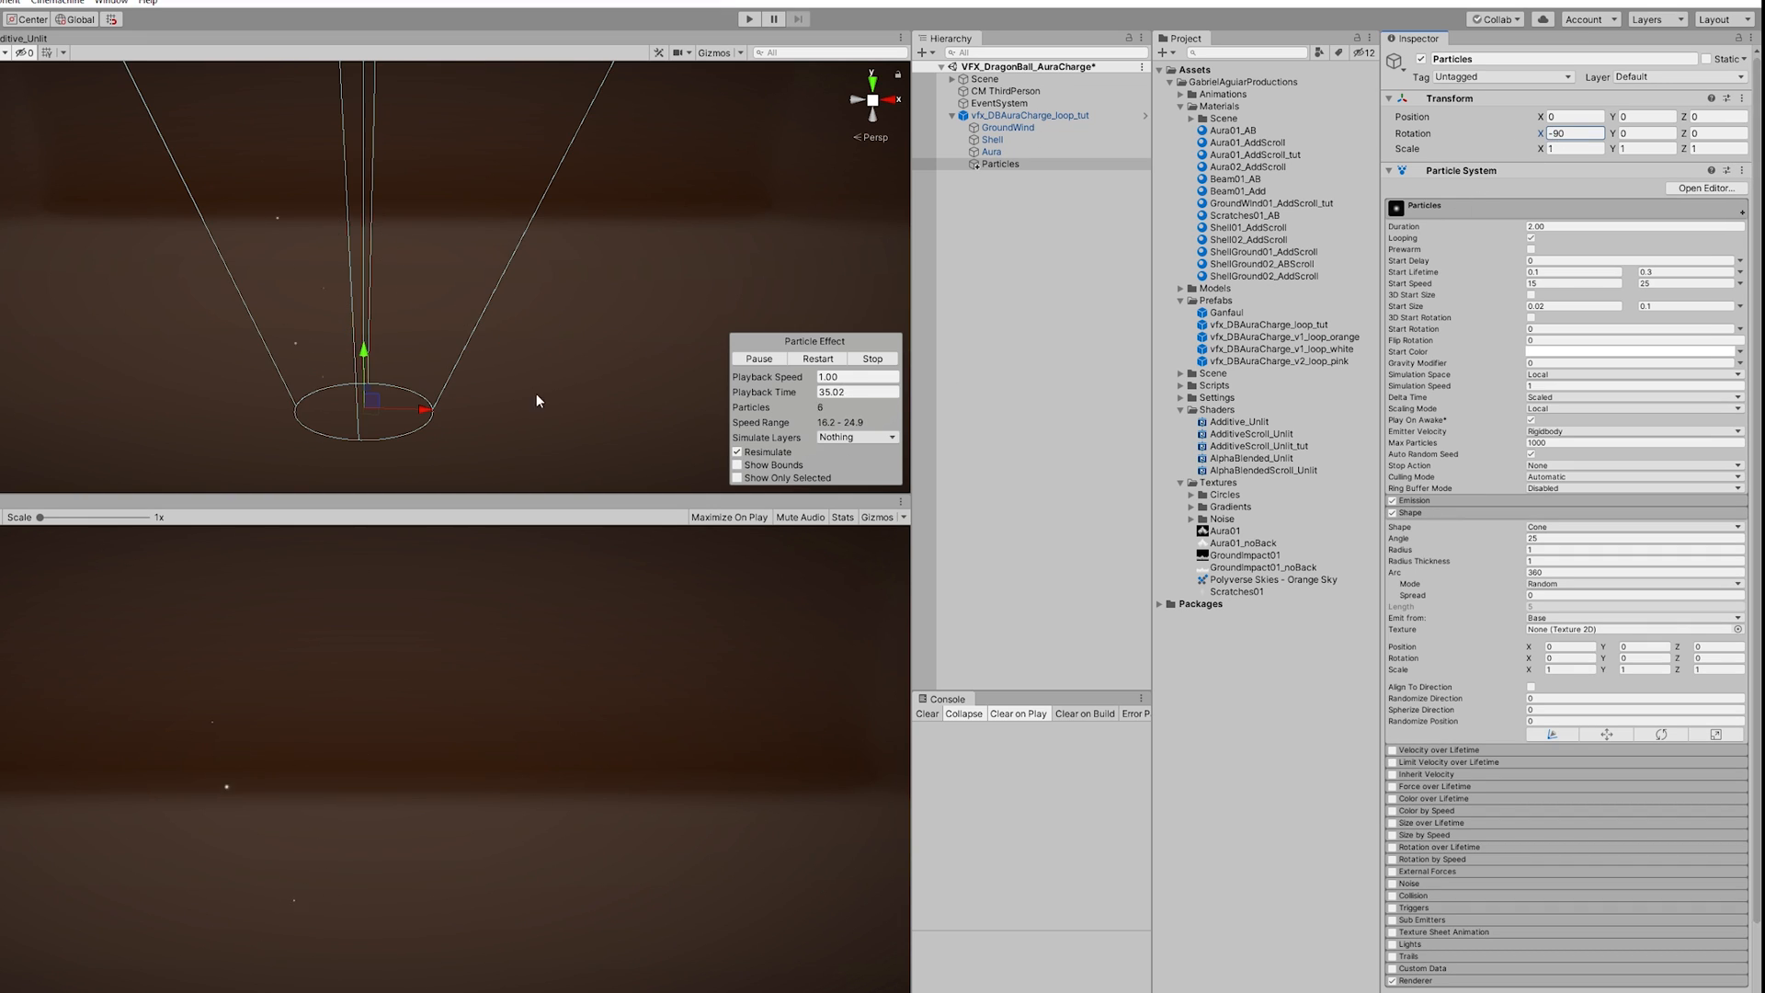
left_click(1545, 538)
type("10")
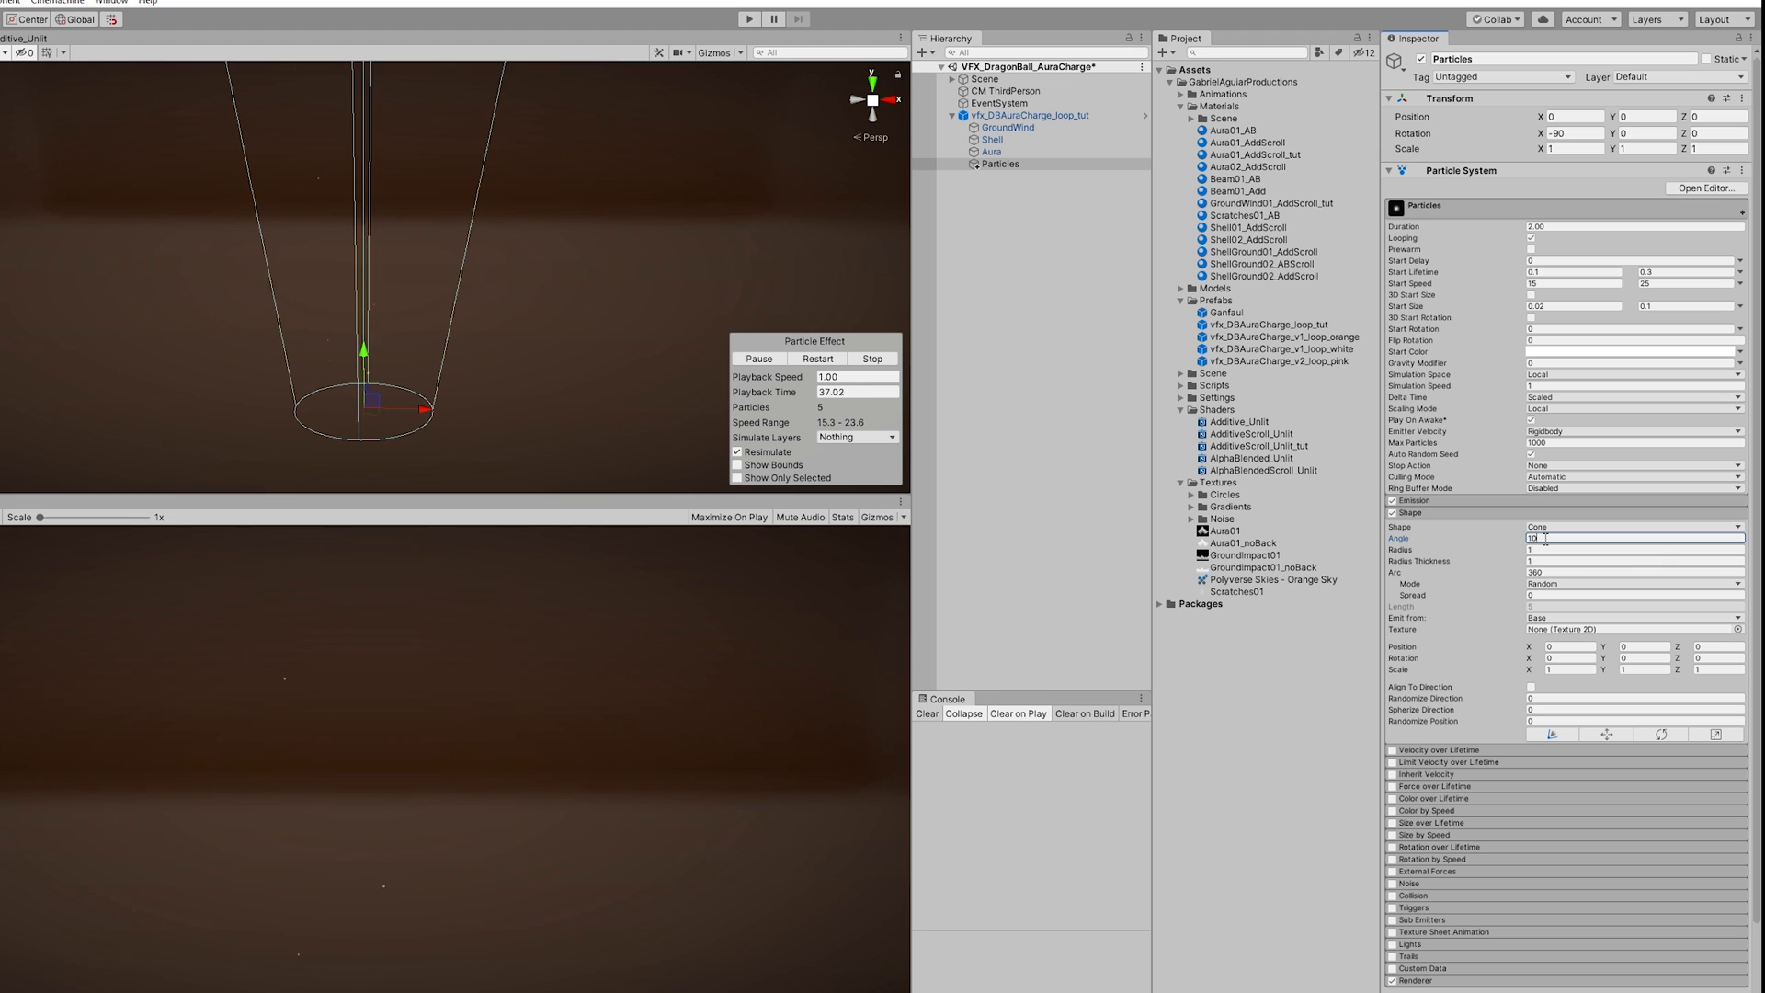
scroll(1533, 606, "down", 2)
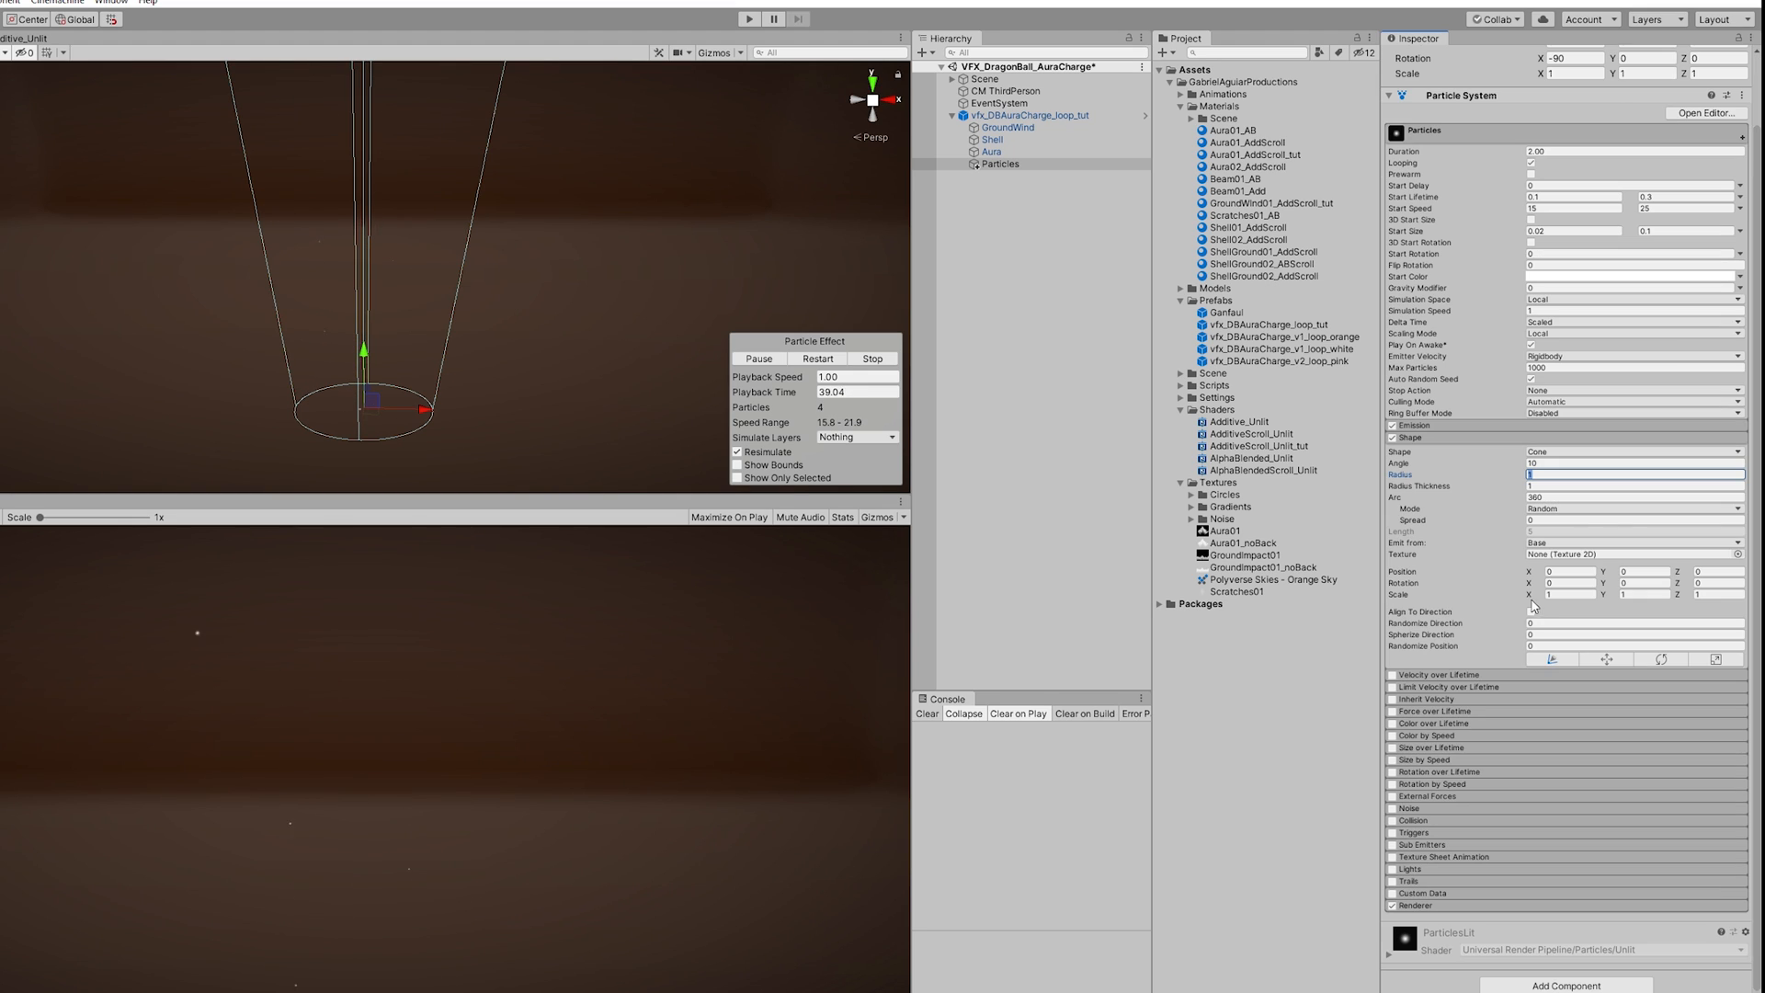
left_click(1469, 441)
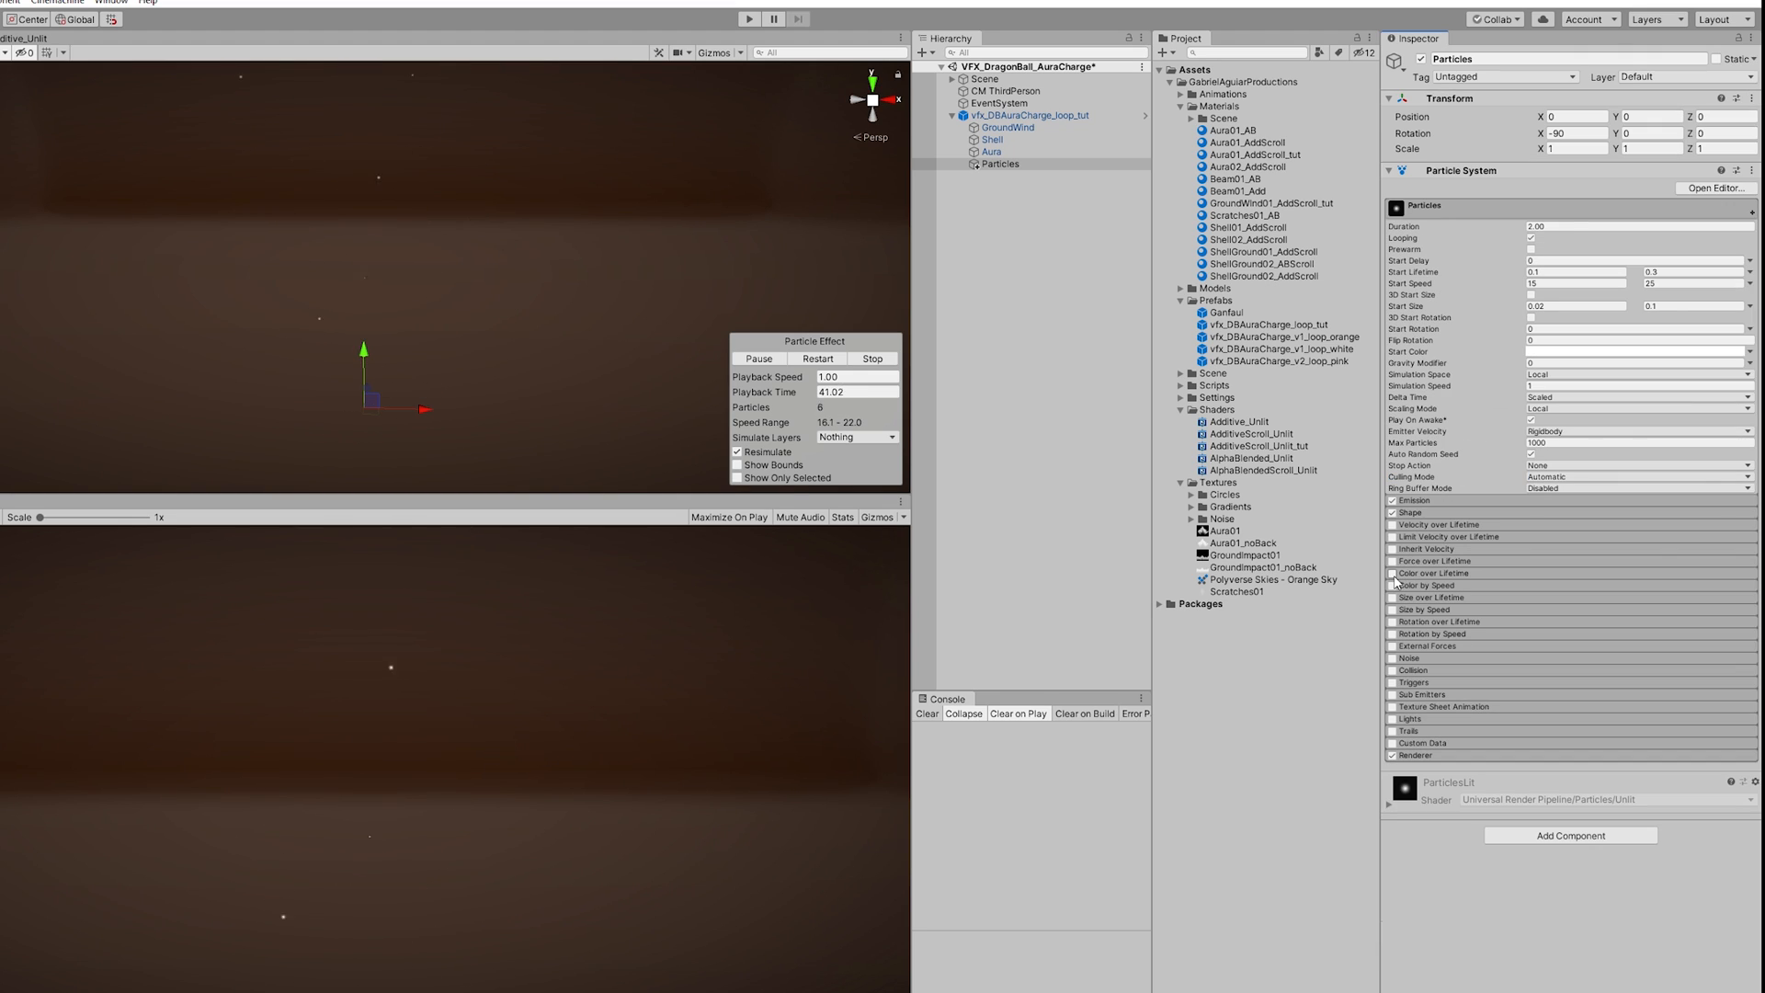
Step: Enable Color over Lifetime on Particles with a gradient that holds white for the first part and fades to black
left_click(1393, 575)
left_click(1466, 574)
left_click(1565, 587)
left_click(1343, 244)
left_click(1170, 265)
left_click_drag(1086, 245, 1167, 244)
left_click(1341, 156)
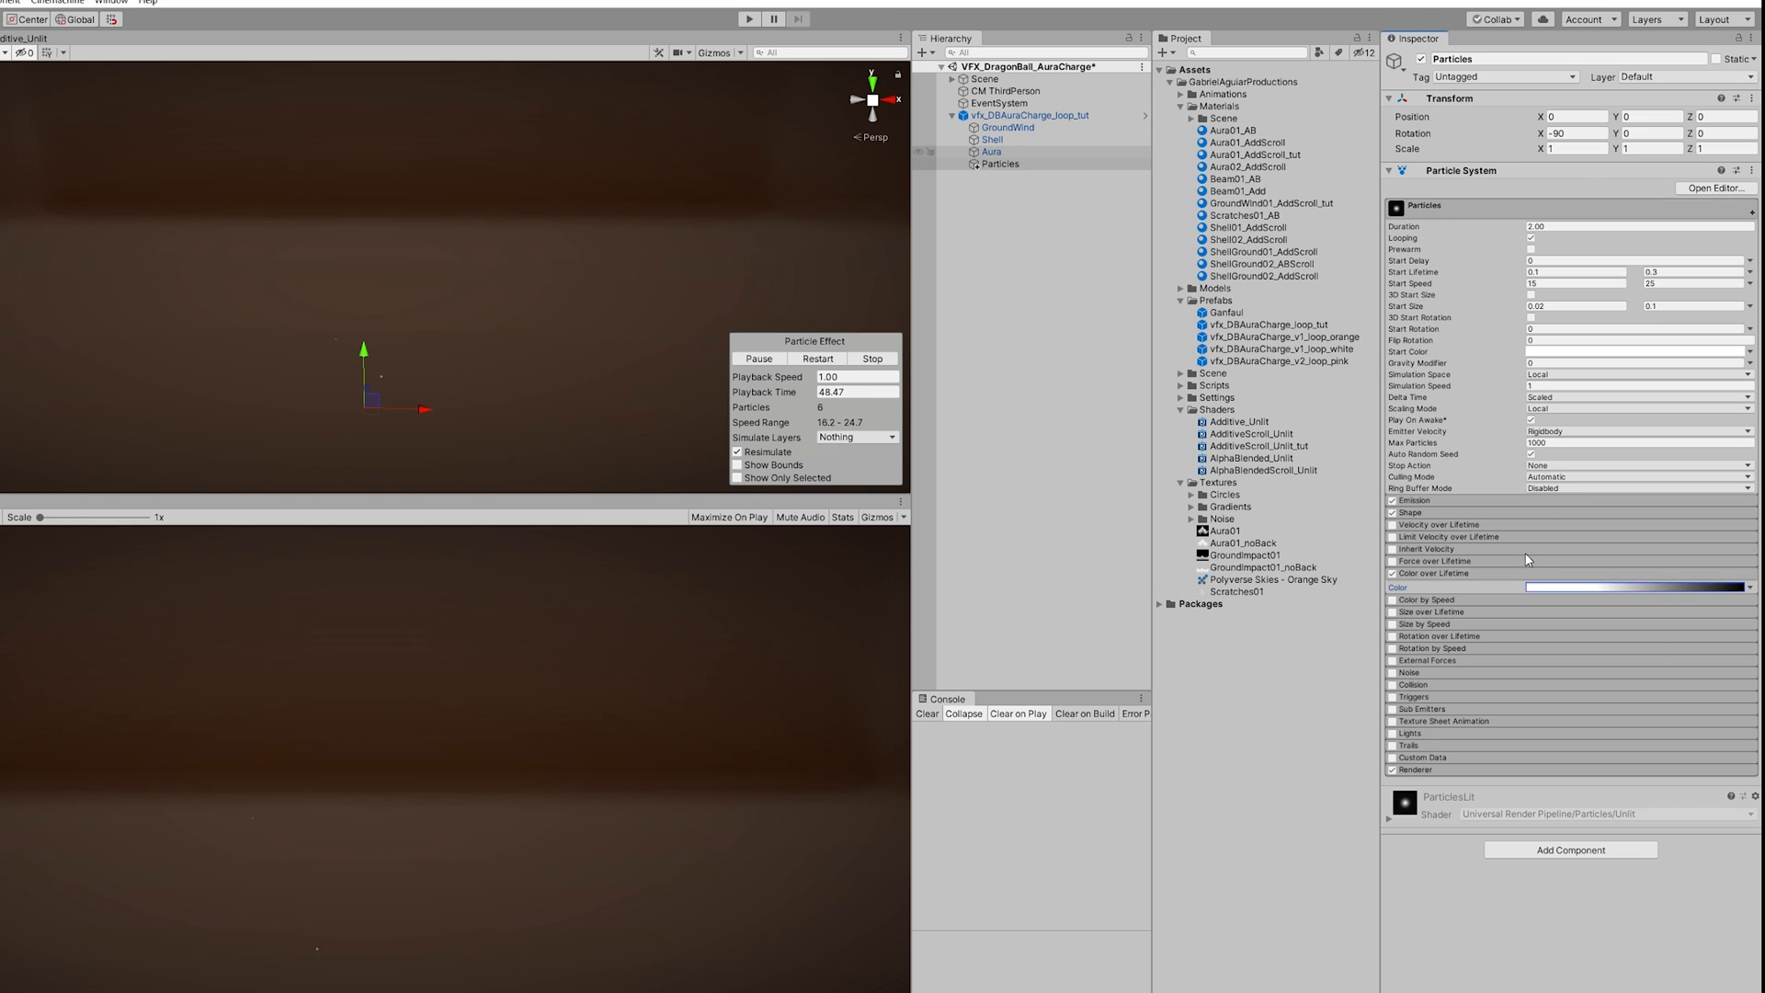
Step: Set Particles' Renderer to Stretched Billboard with a Speed Scale of 0.05 and assign the Beam01_Add material
left_click(1449, 770)
scroll(1525, 771, "down", 3)
left_click(1581, 645)
left_click(1563, 667)
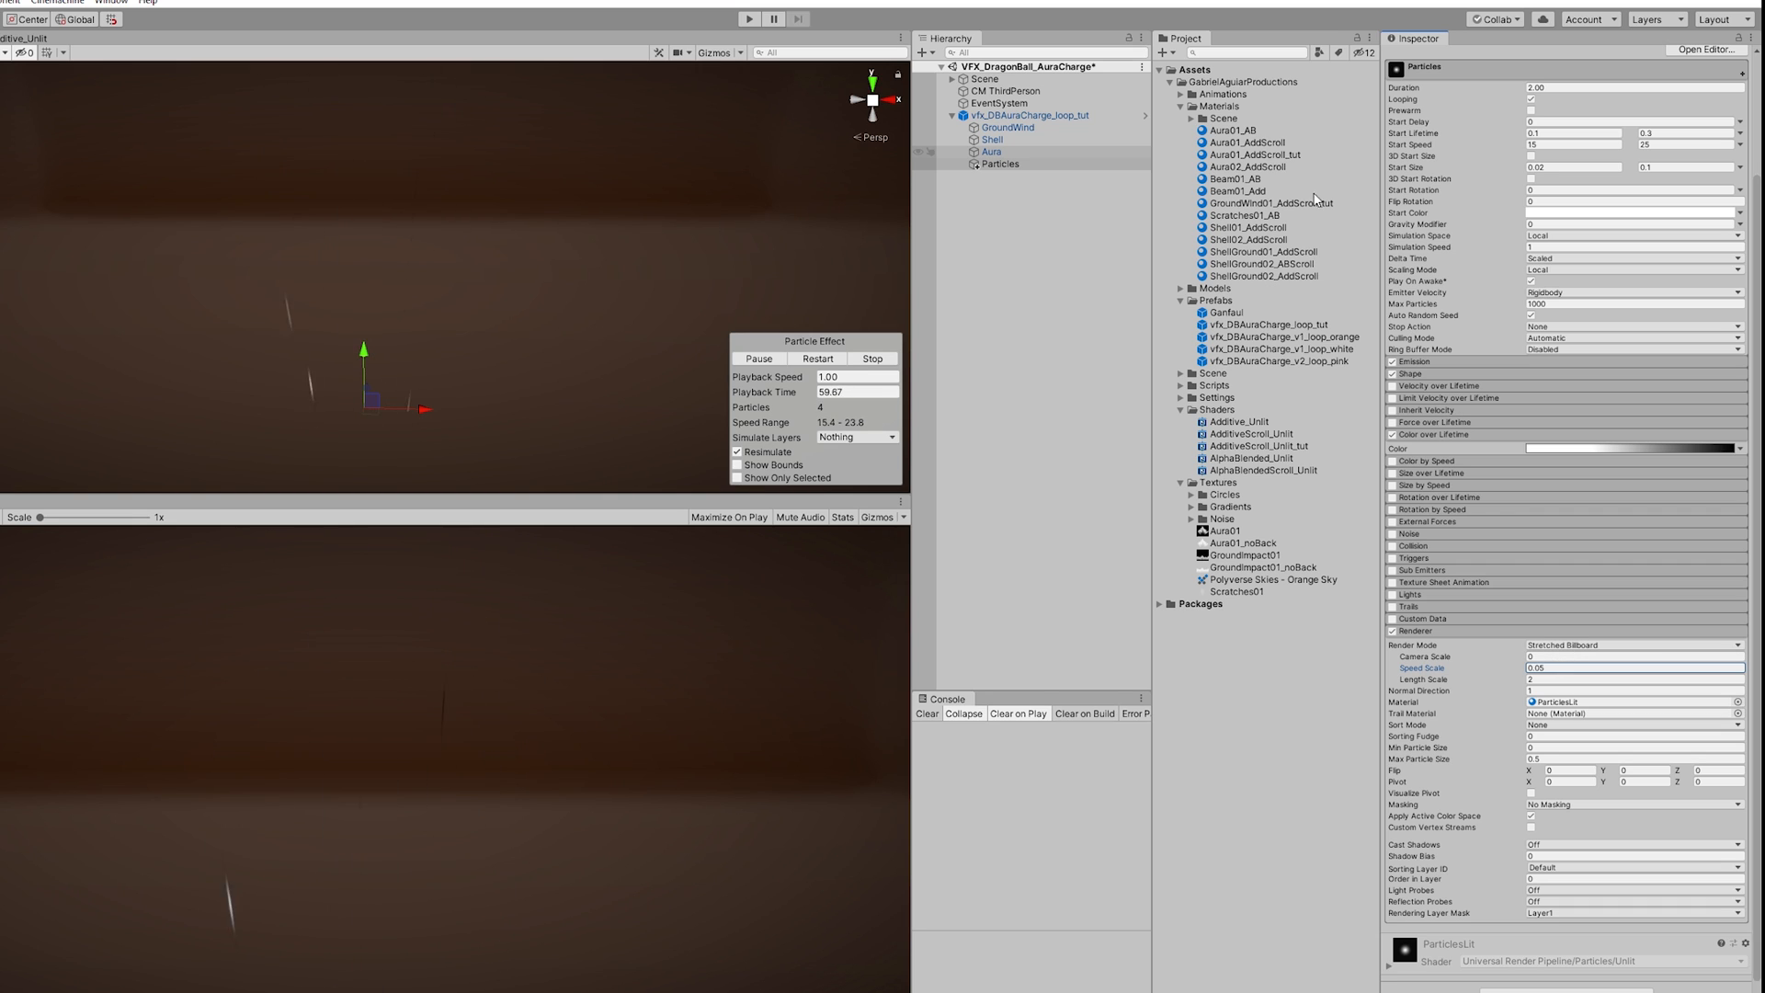
left_click_drag(1237, 190, 1567, 704)
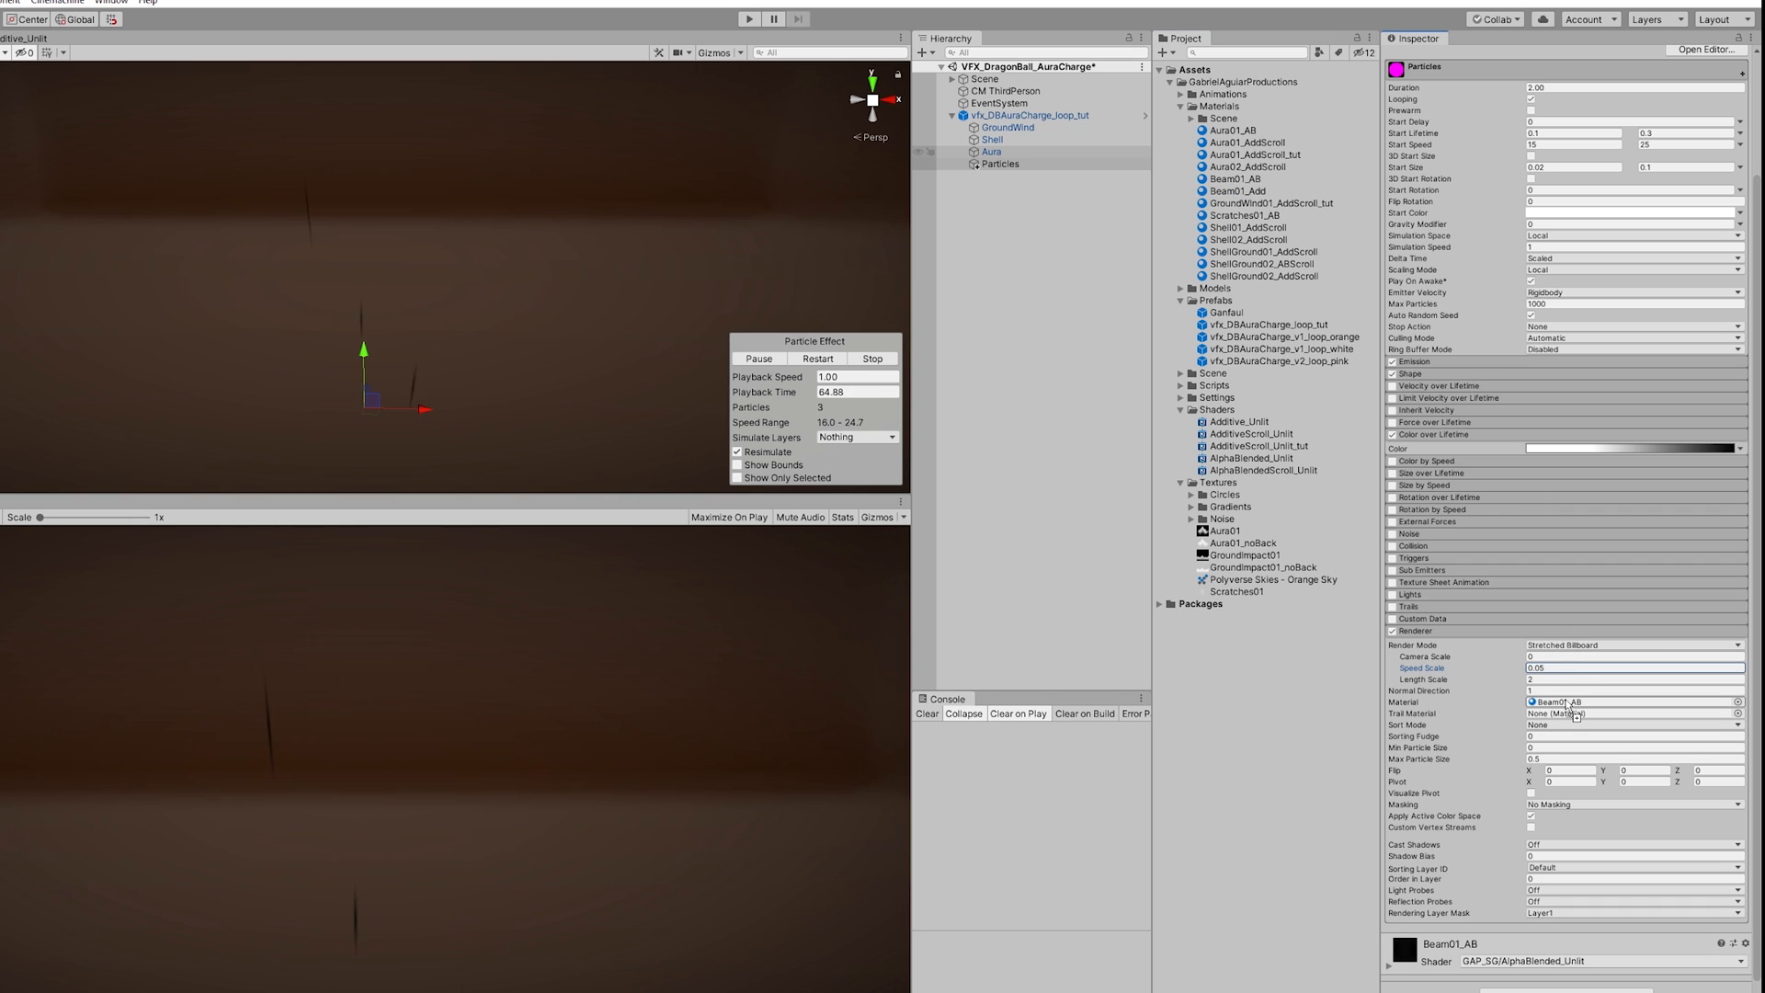
Step: Move Particles up to the lower part of the flame and set its cone shape's Radius to 1.5
left_click_drag(358, 364, 356, 269)
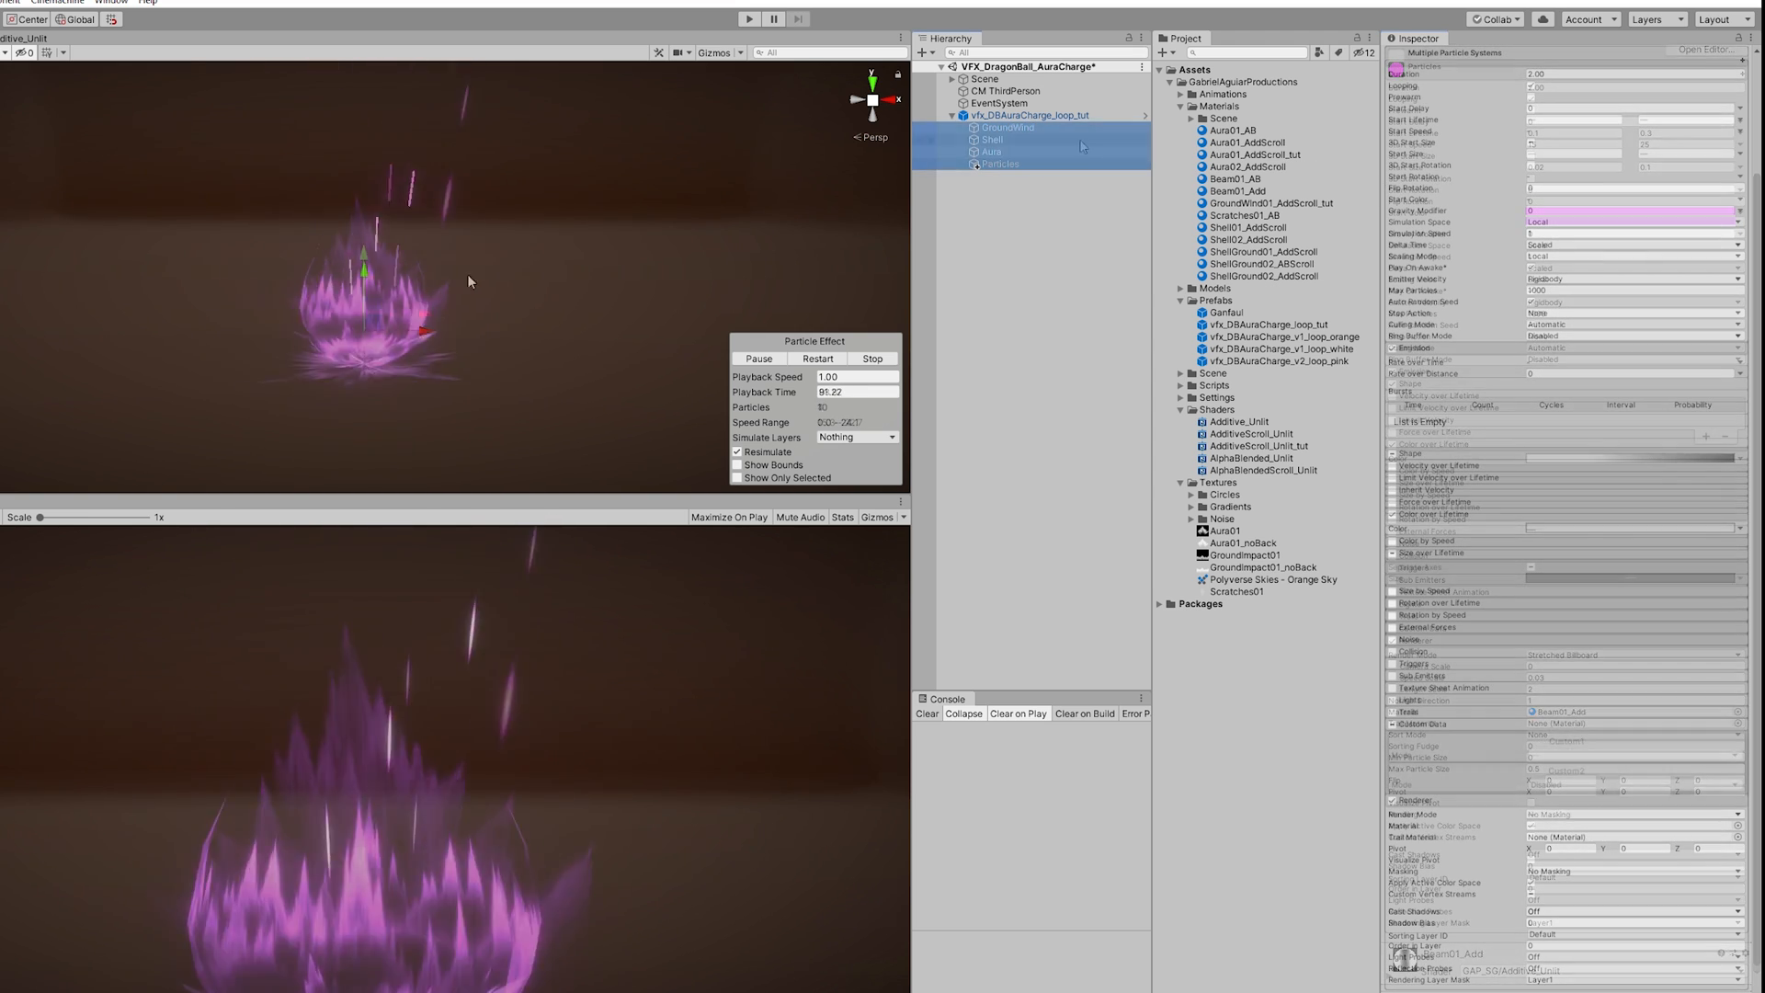
left_click(999, 163)
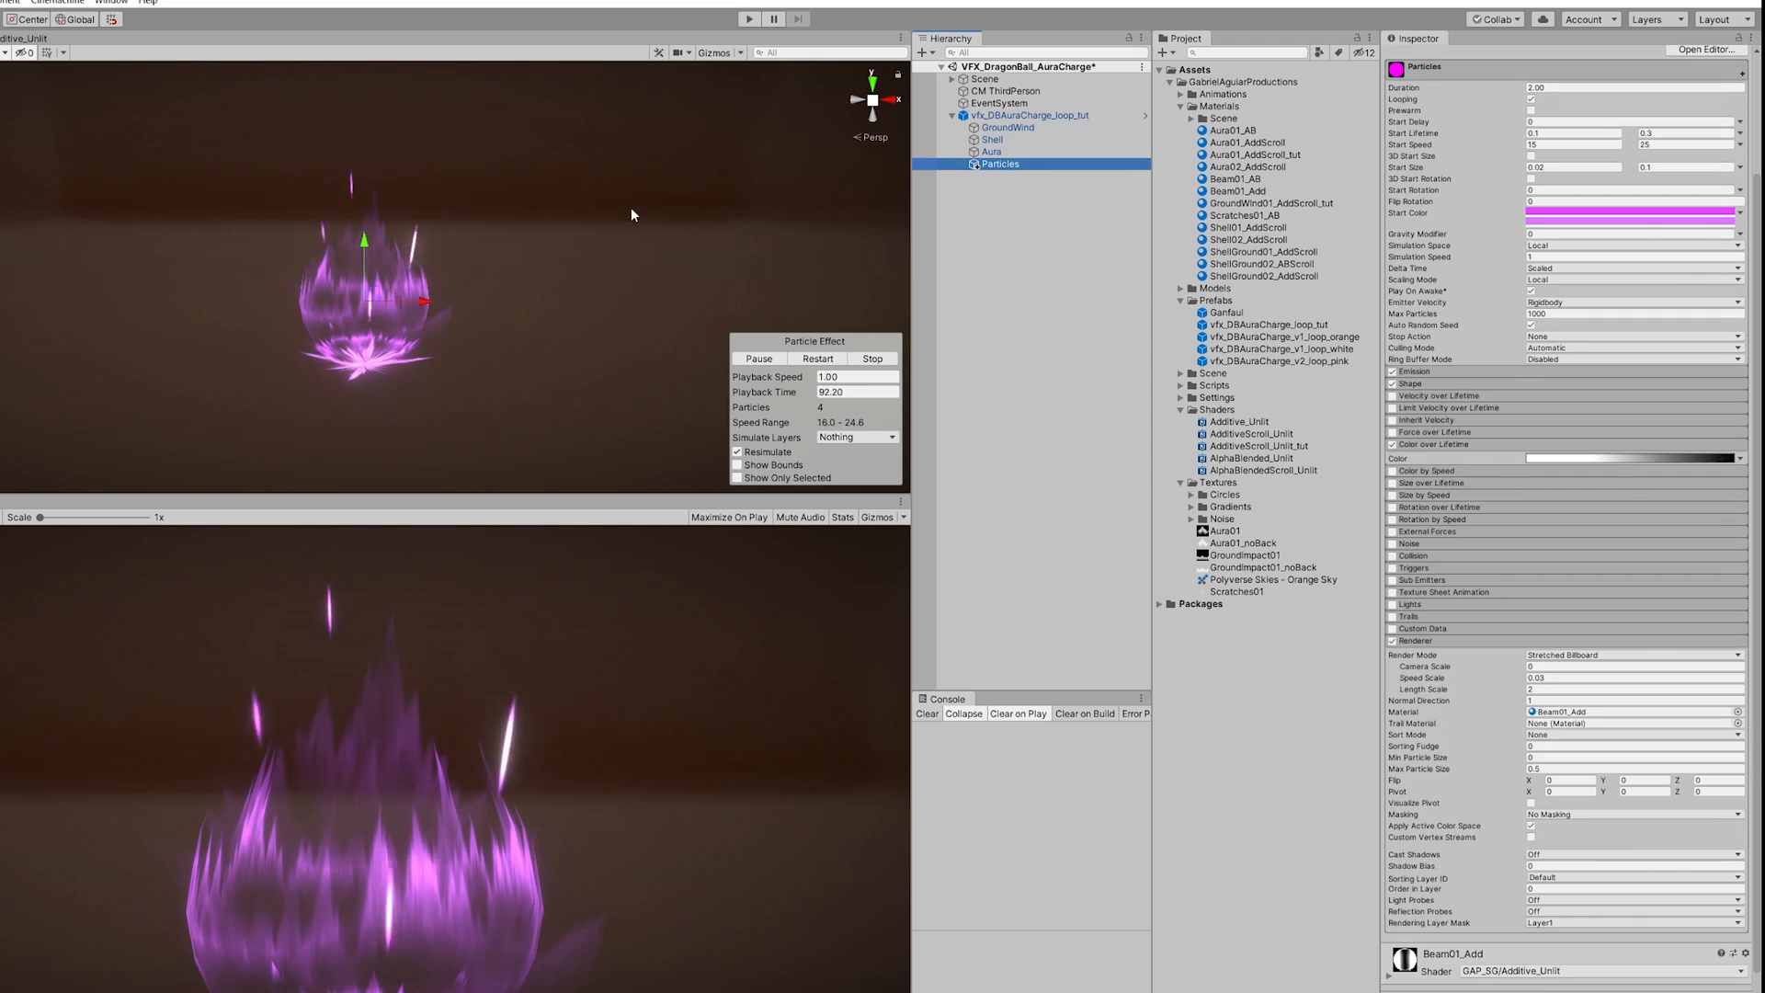
left_click(1504, 384)
left_click(1543, 419)
type(".5")
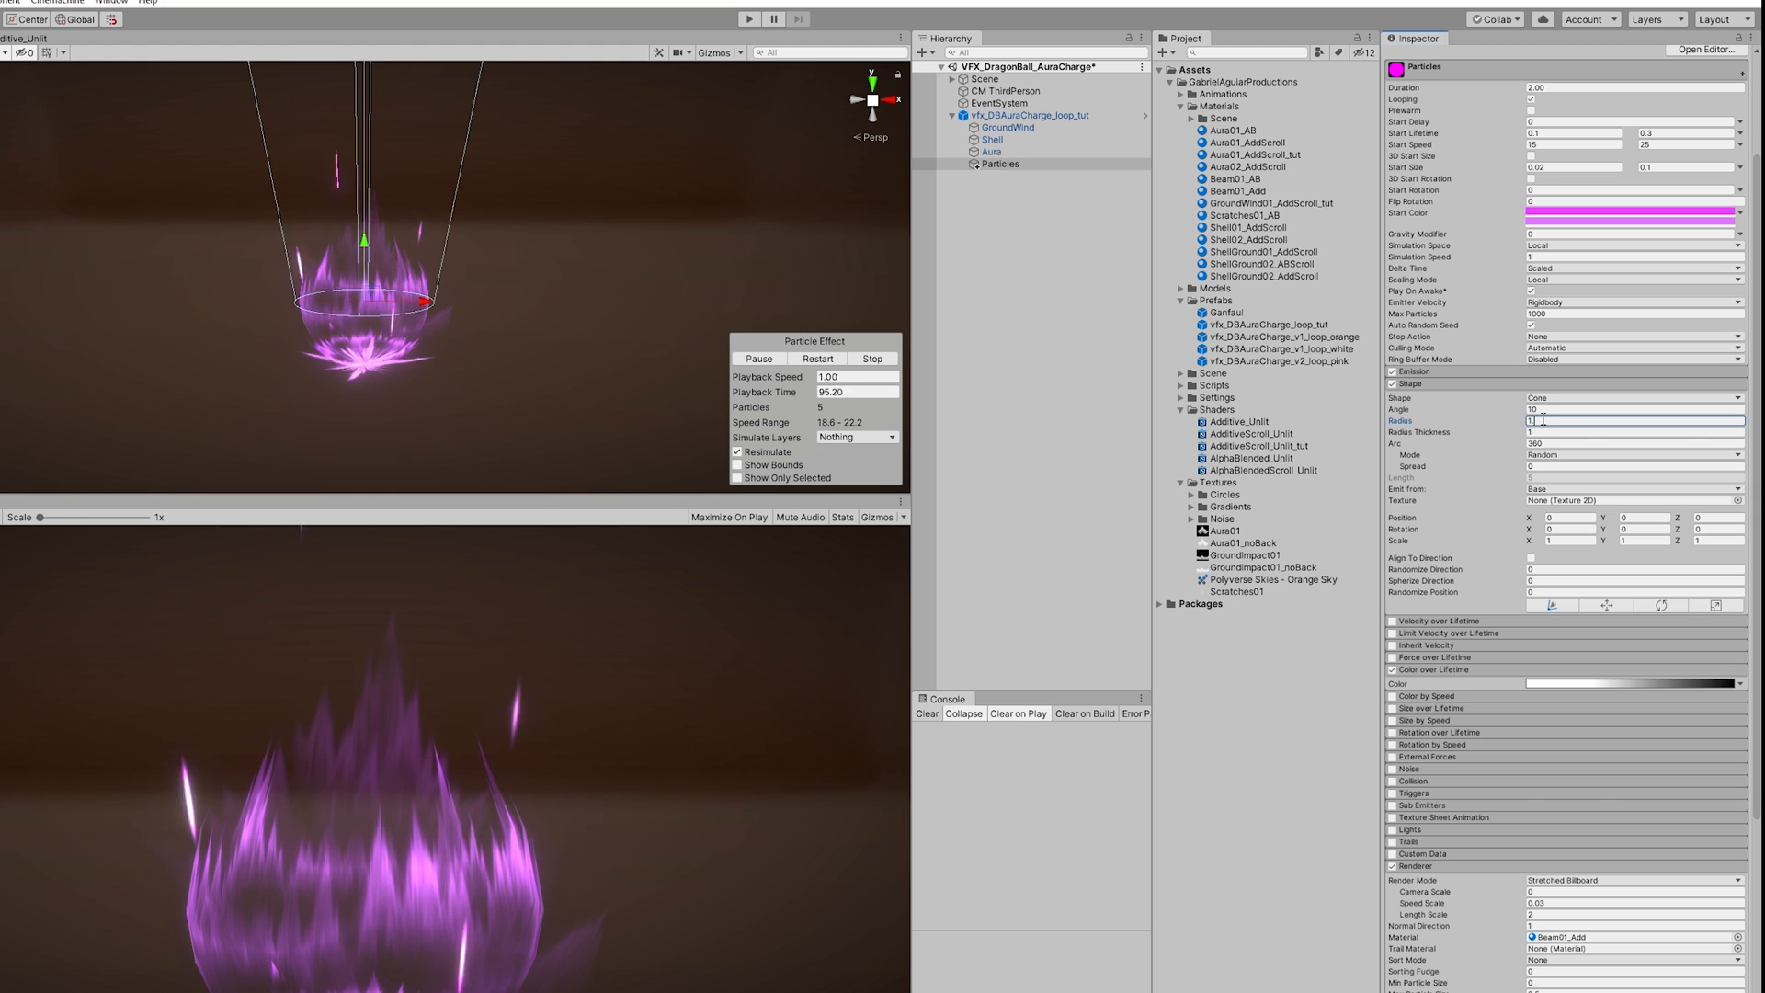
left_click_drag(365, 248, 365, 278)
Step: Set Particles' Radius Thickness to 0.5 and preview it together with GroundWind, Shell and Aura
left_click(1549, 432)
type("0.5")
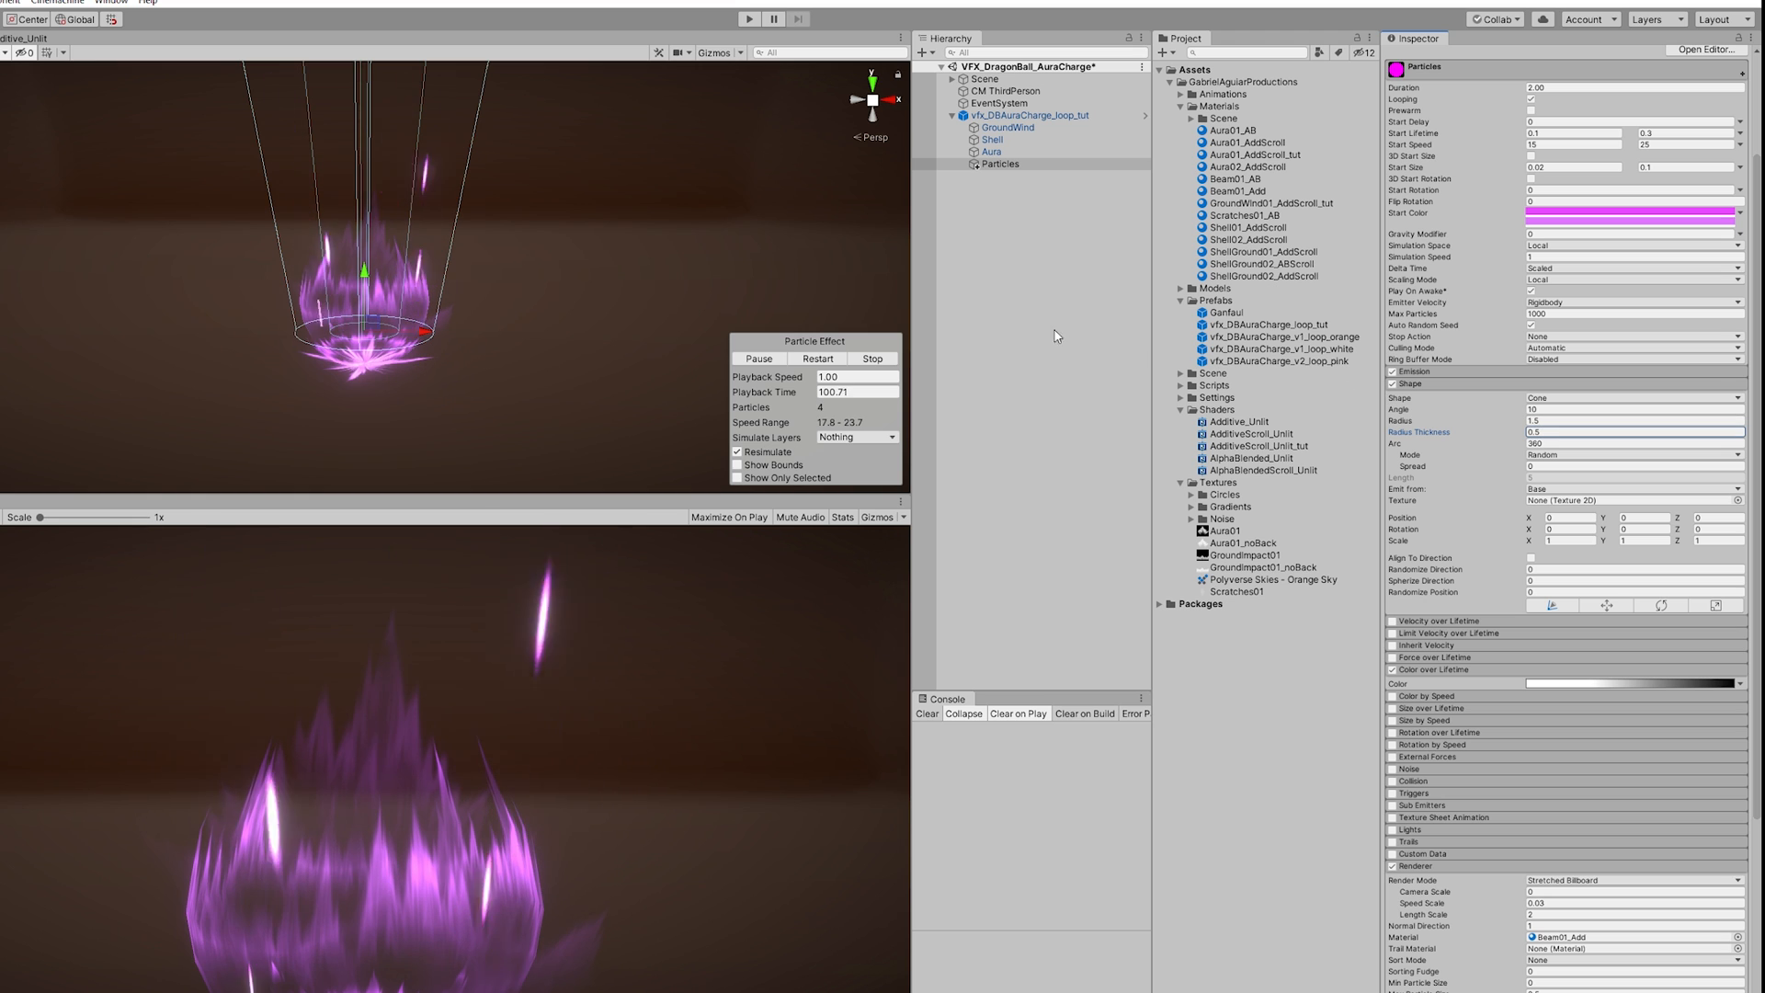
left_click(1547, 408)
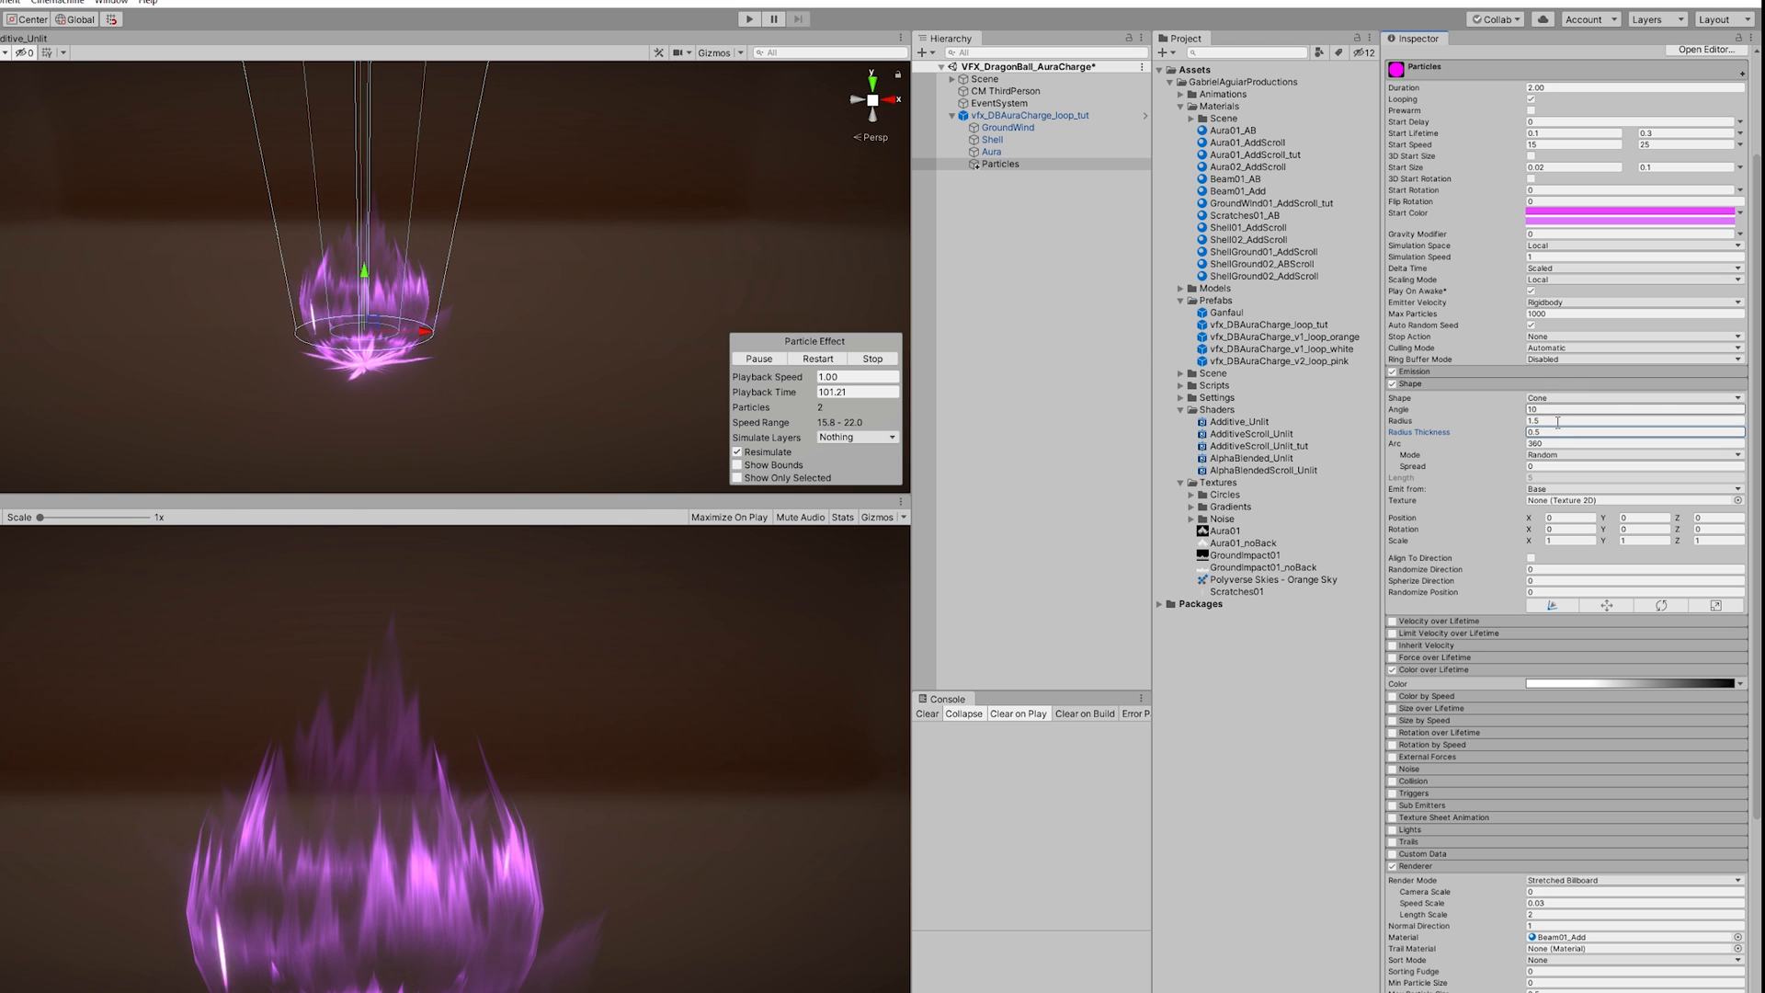
left_click(1007, 128, "shift")
left_click(1409, 453)
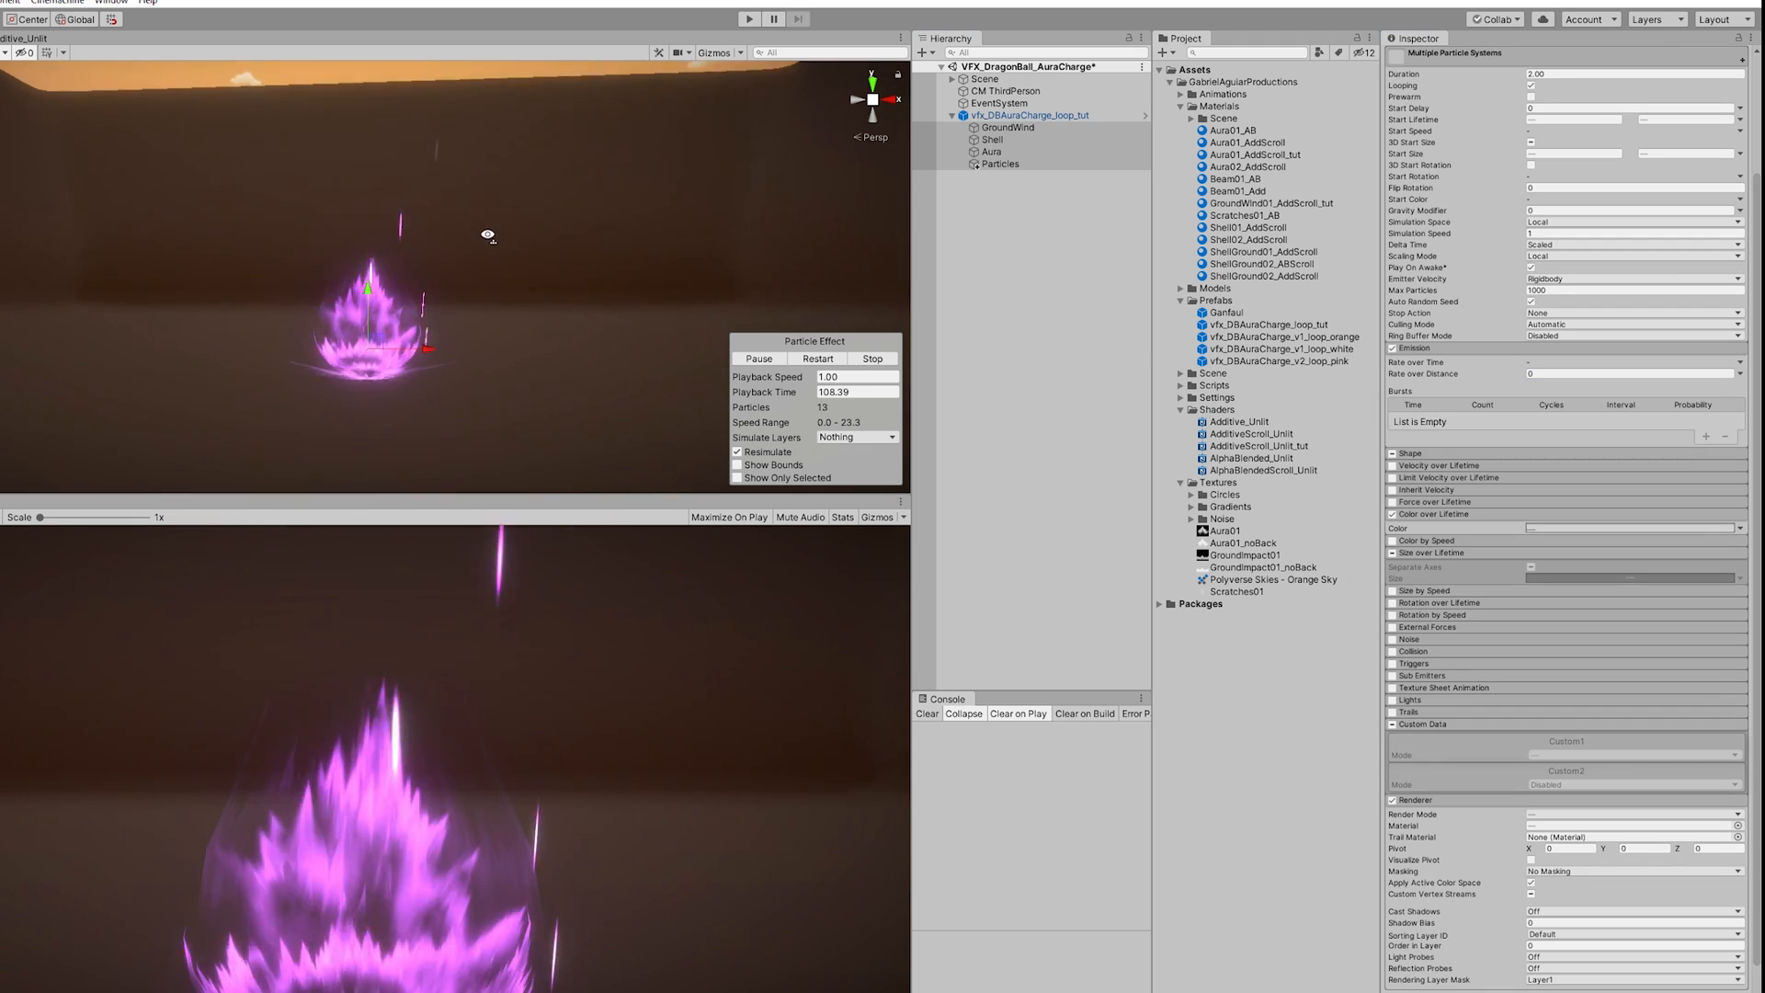
Step: Change Particles' second Start Color to the dark purple 50255E
left_click(1000, 164)
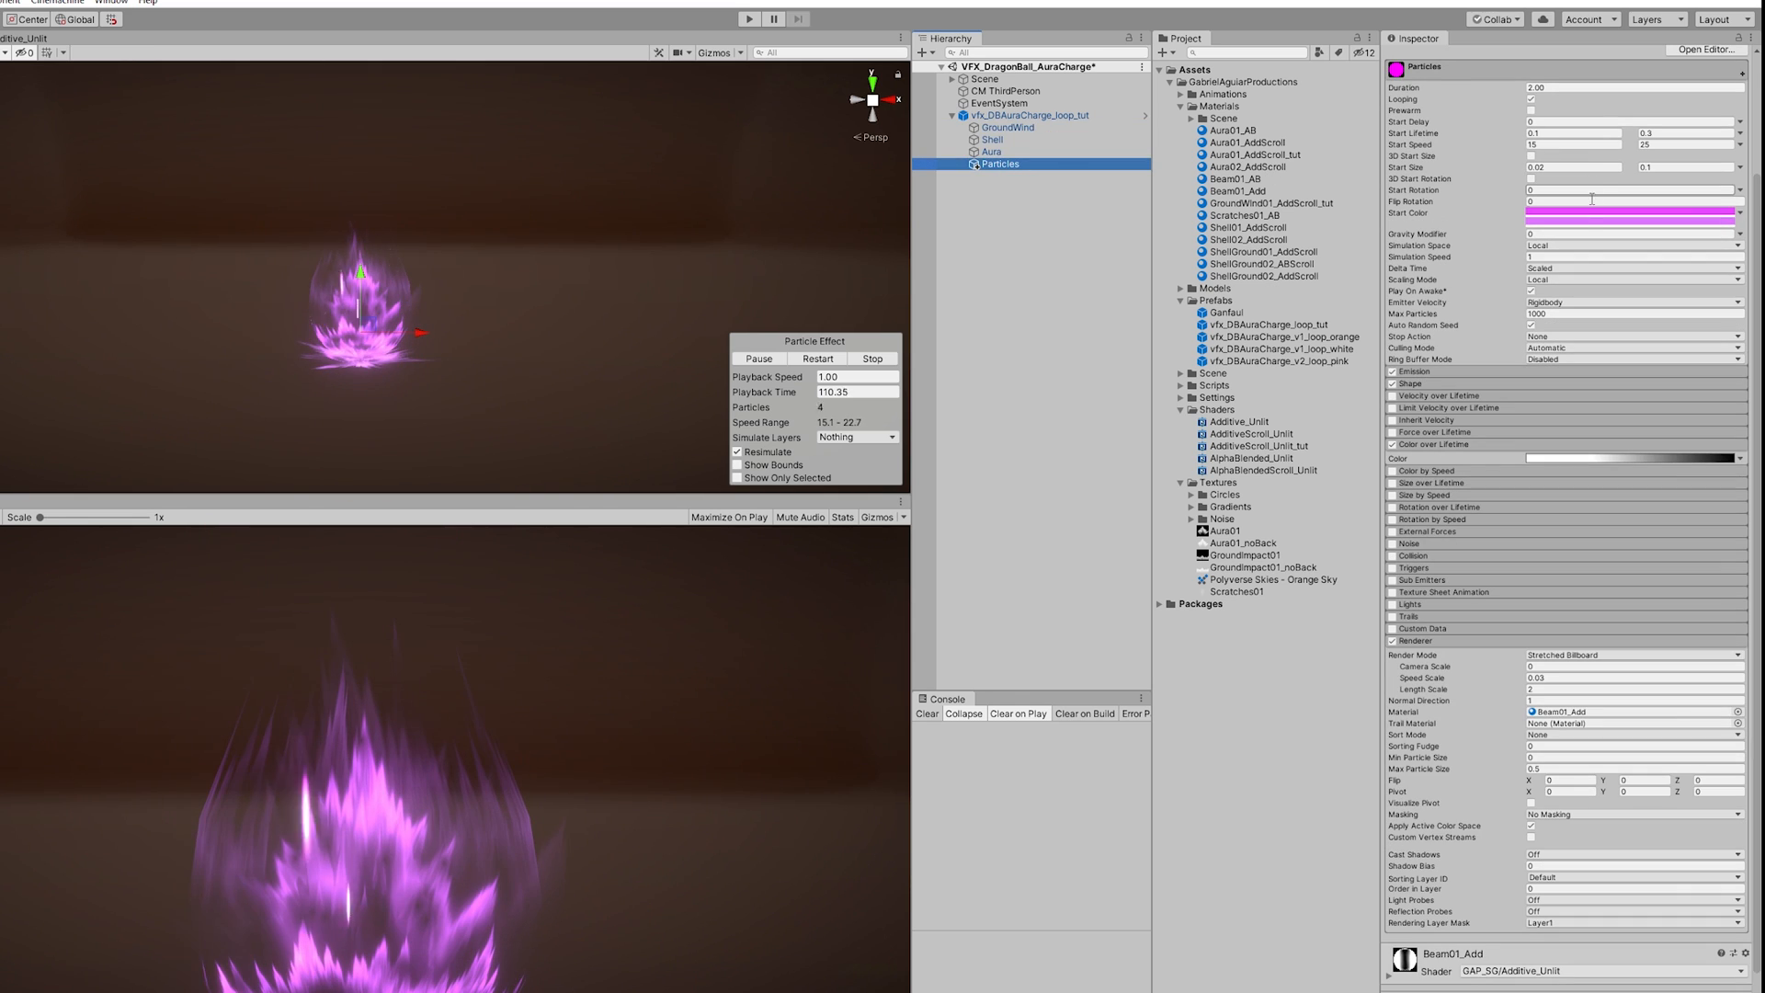
left_click(1629, 220)
left_click_drag(1031, 243, 1037, 264)
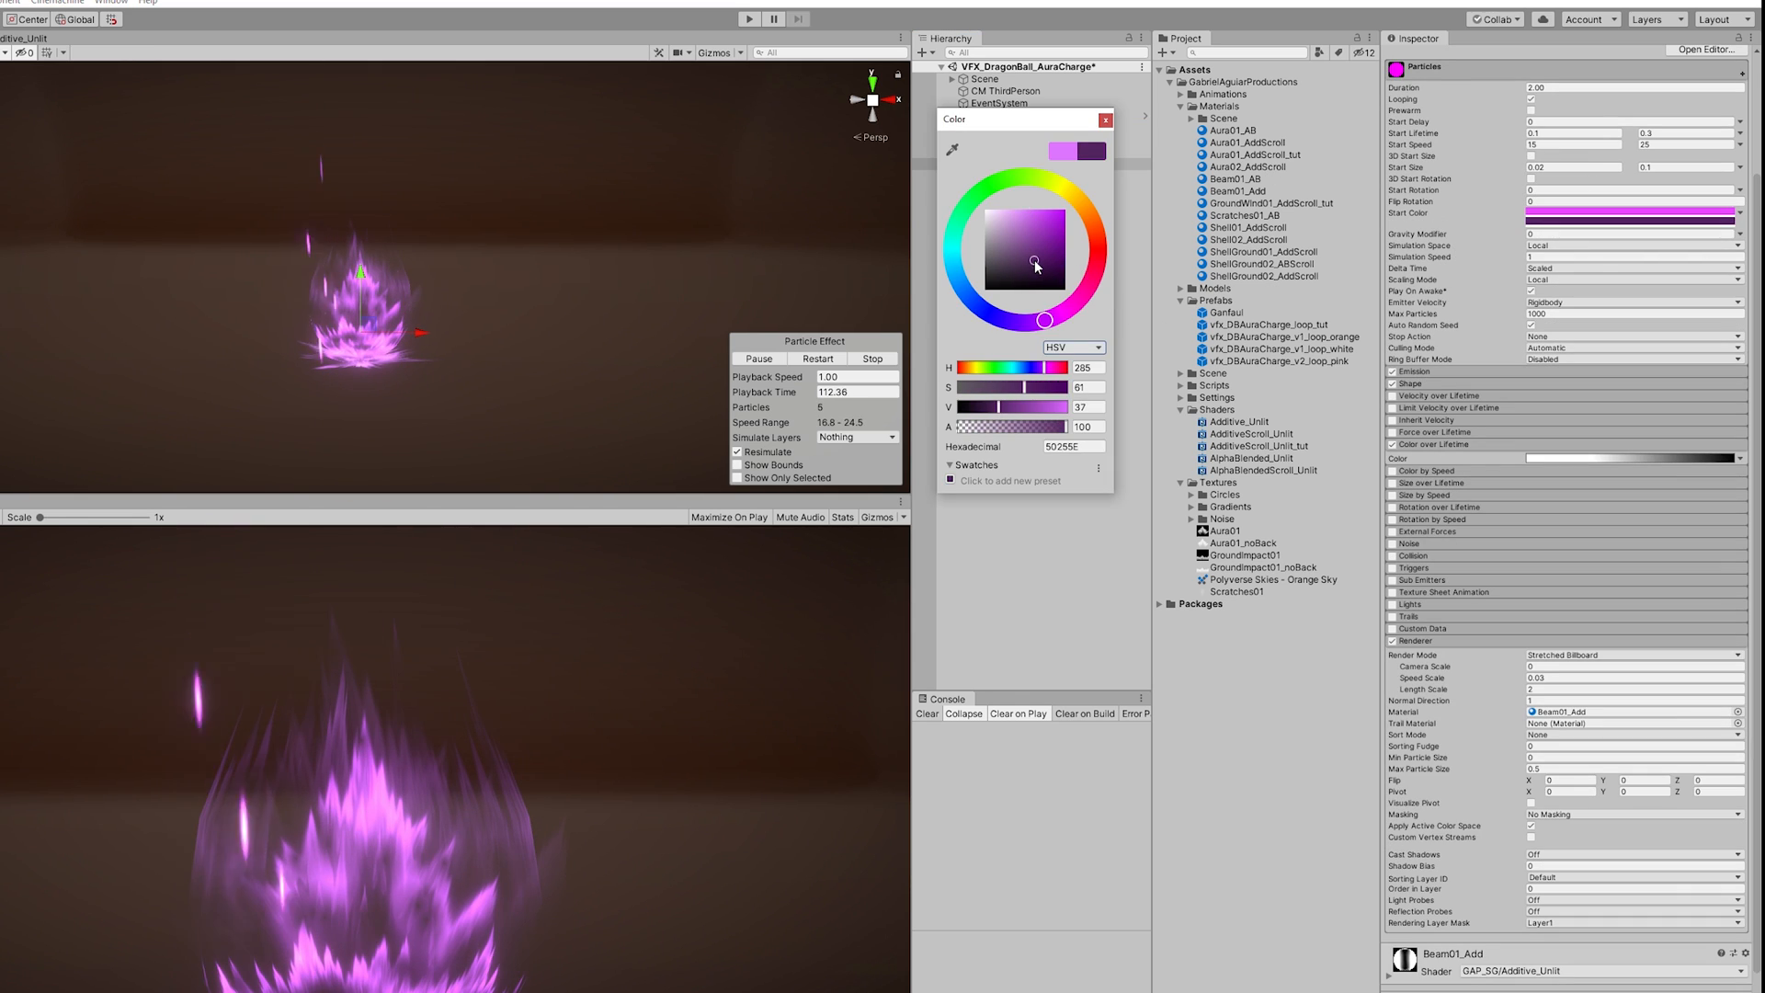
left_click(1105, 120)
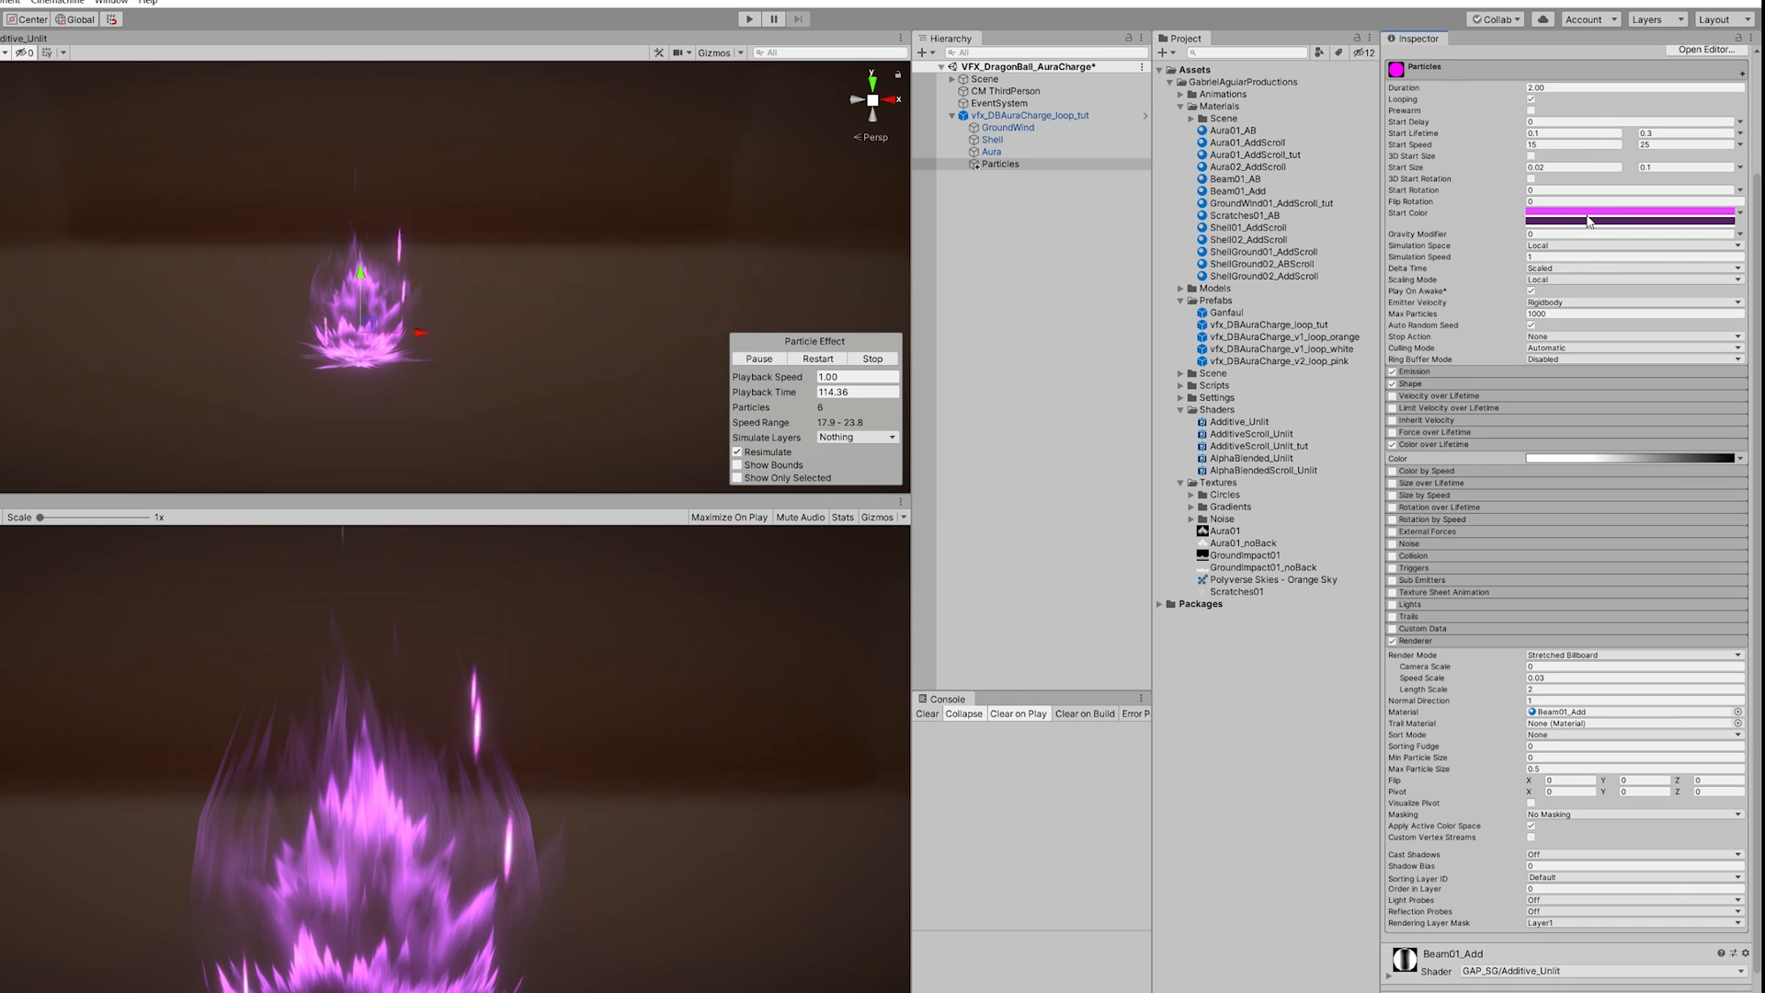
Step: Play GroundWind, Shell, Aura and Particles together and inspect the combined aura charge effect
left_click(1005, 127, "shift")
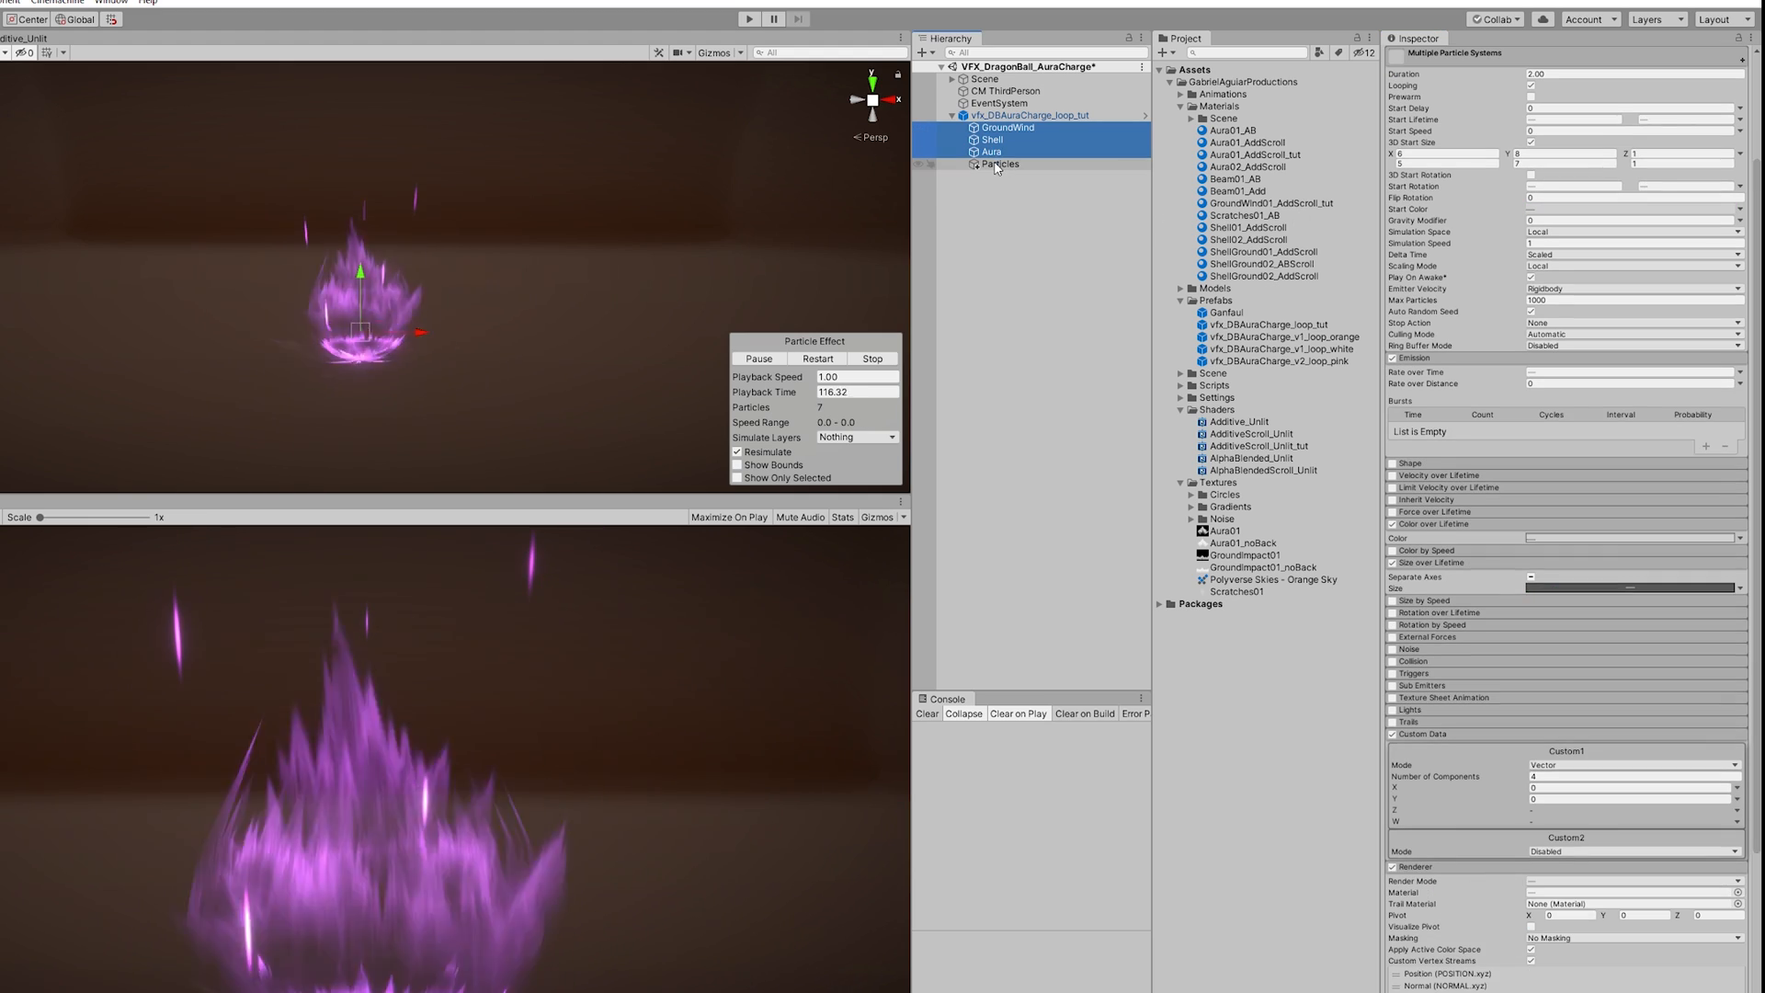
scroll(515, 342, "up", 2)
right_click_drag(485, 362, 449, 383)
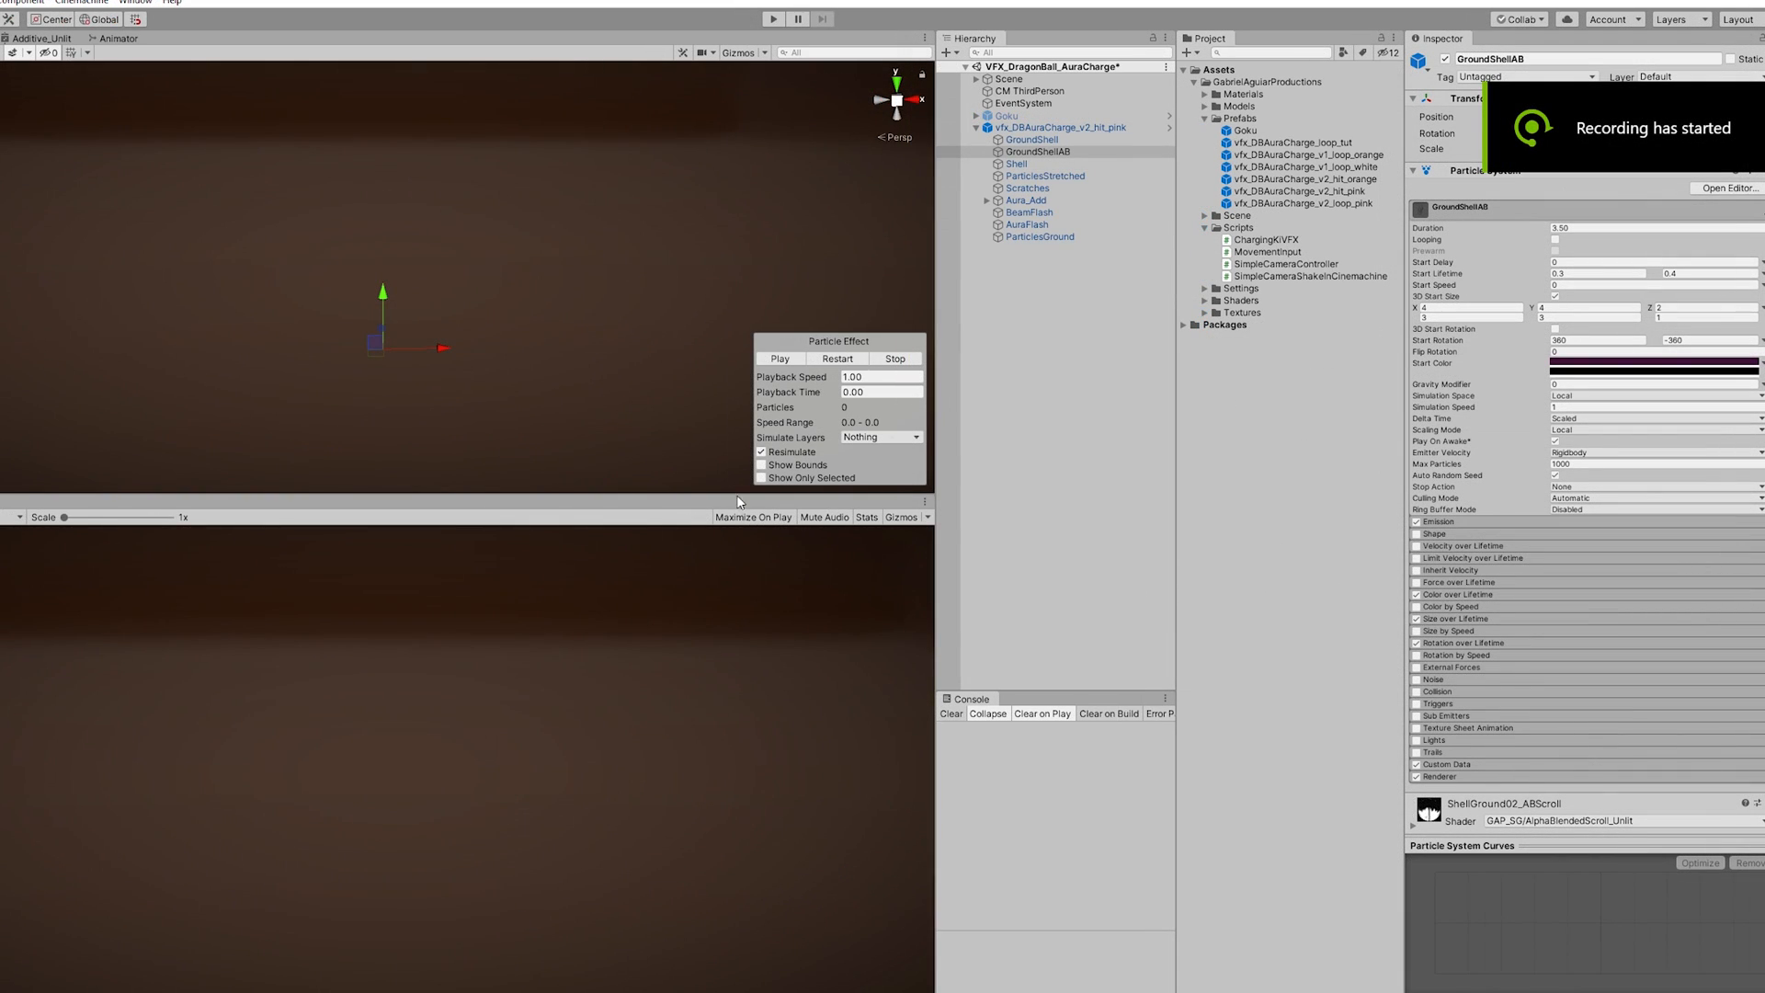
Step: Preview GroundShell in an enlarged Scene view and examine the Unlit Master's colour and alpha connections in the AlphaBlendedScroll_Unlit shader graph
left_click_drag(686, 496, 677, 557)
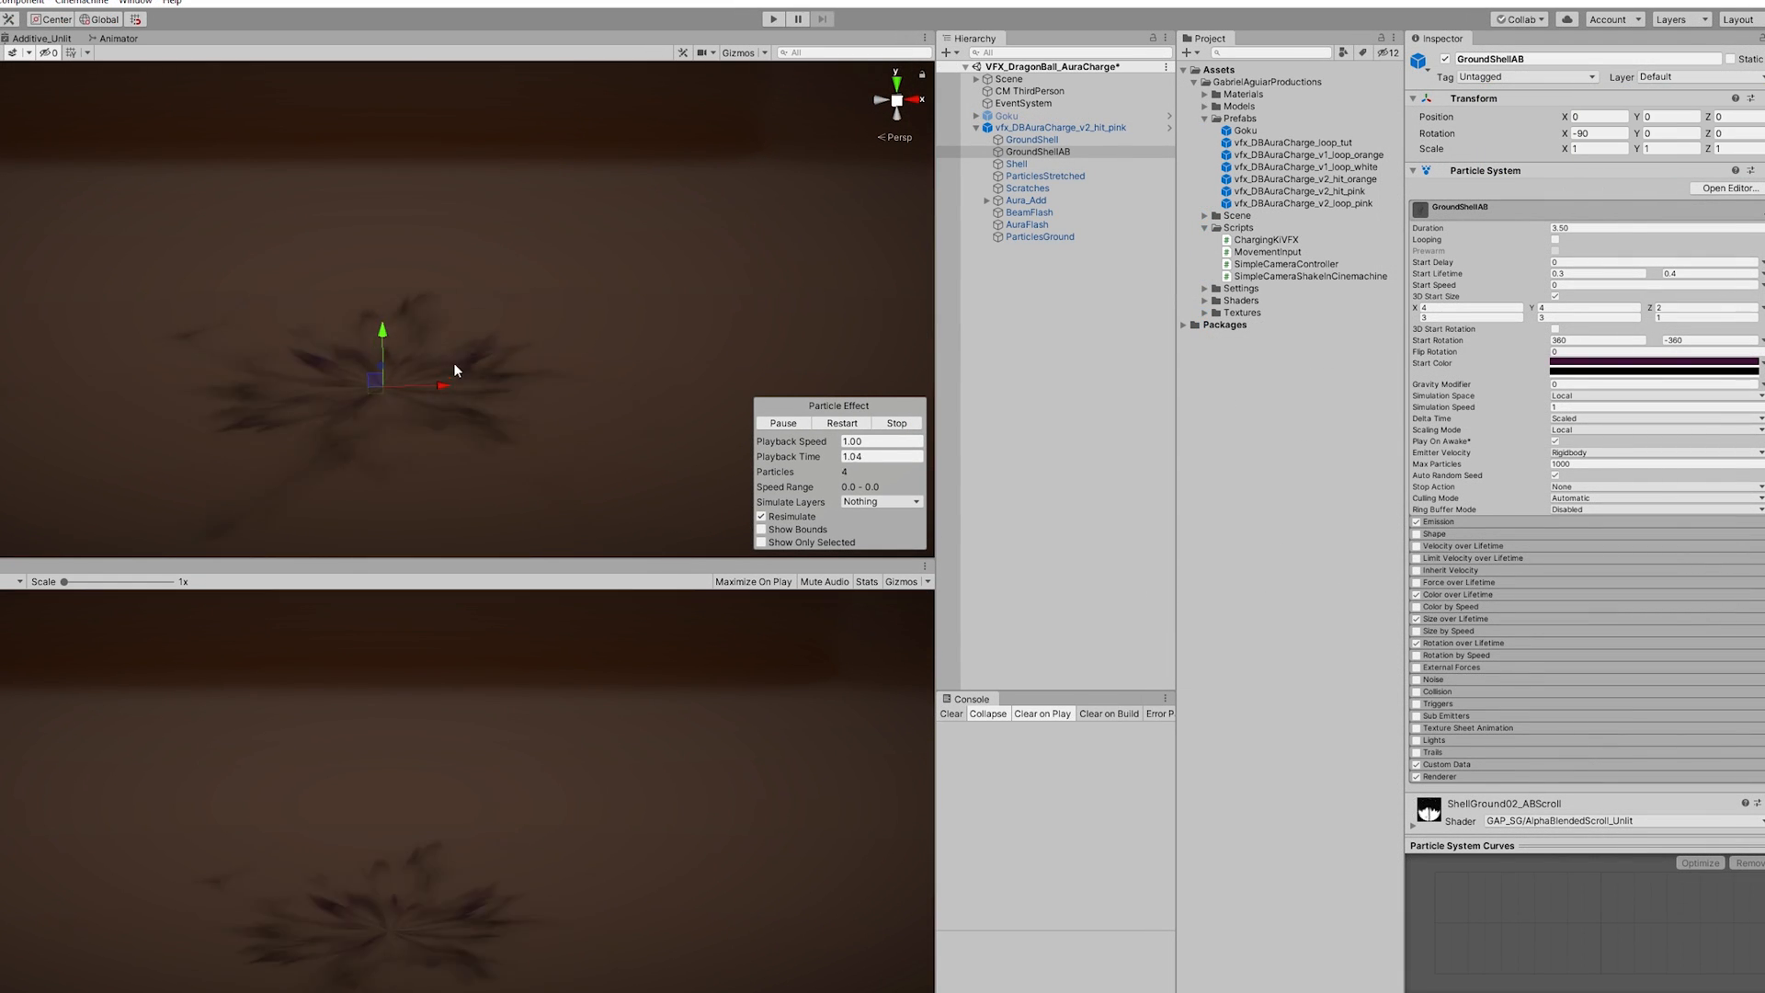
left_click(1031, 140)
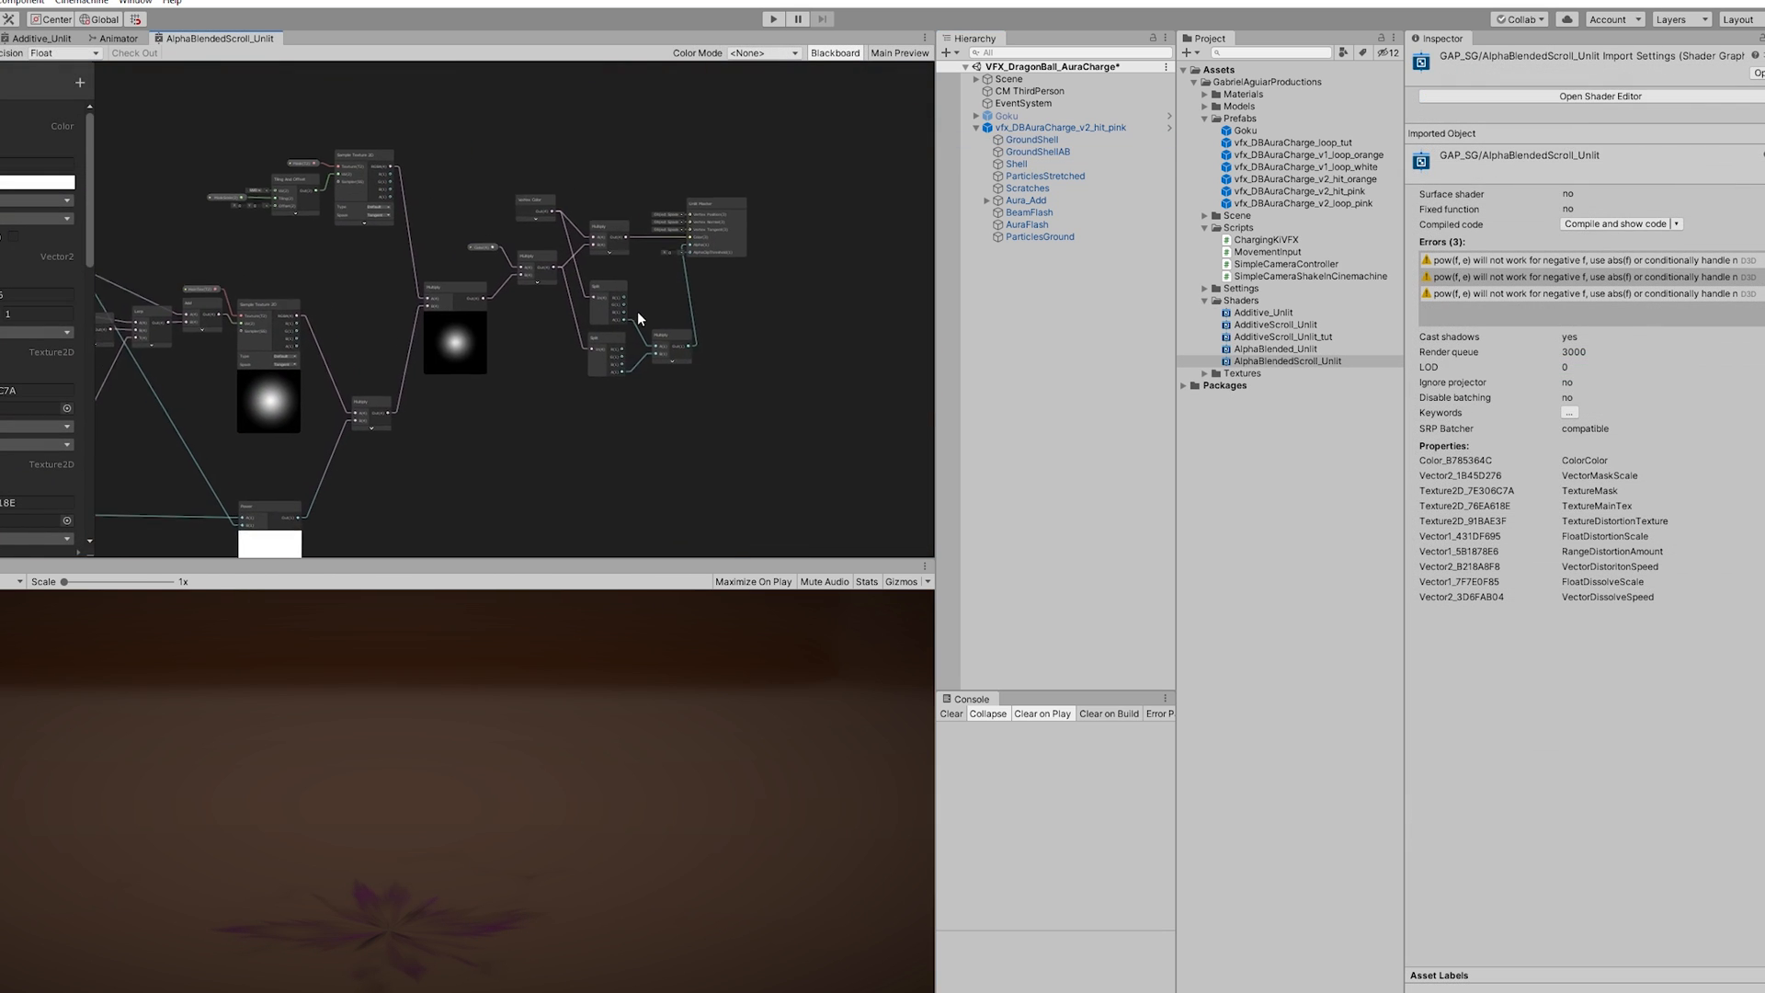
scroll(721, 244, "up", 5)
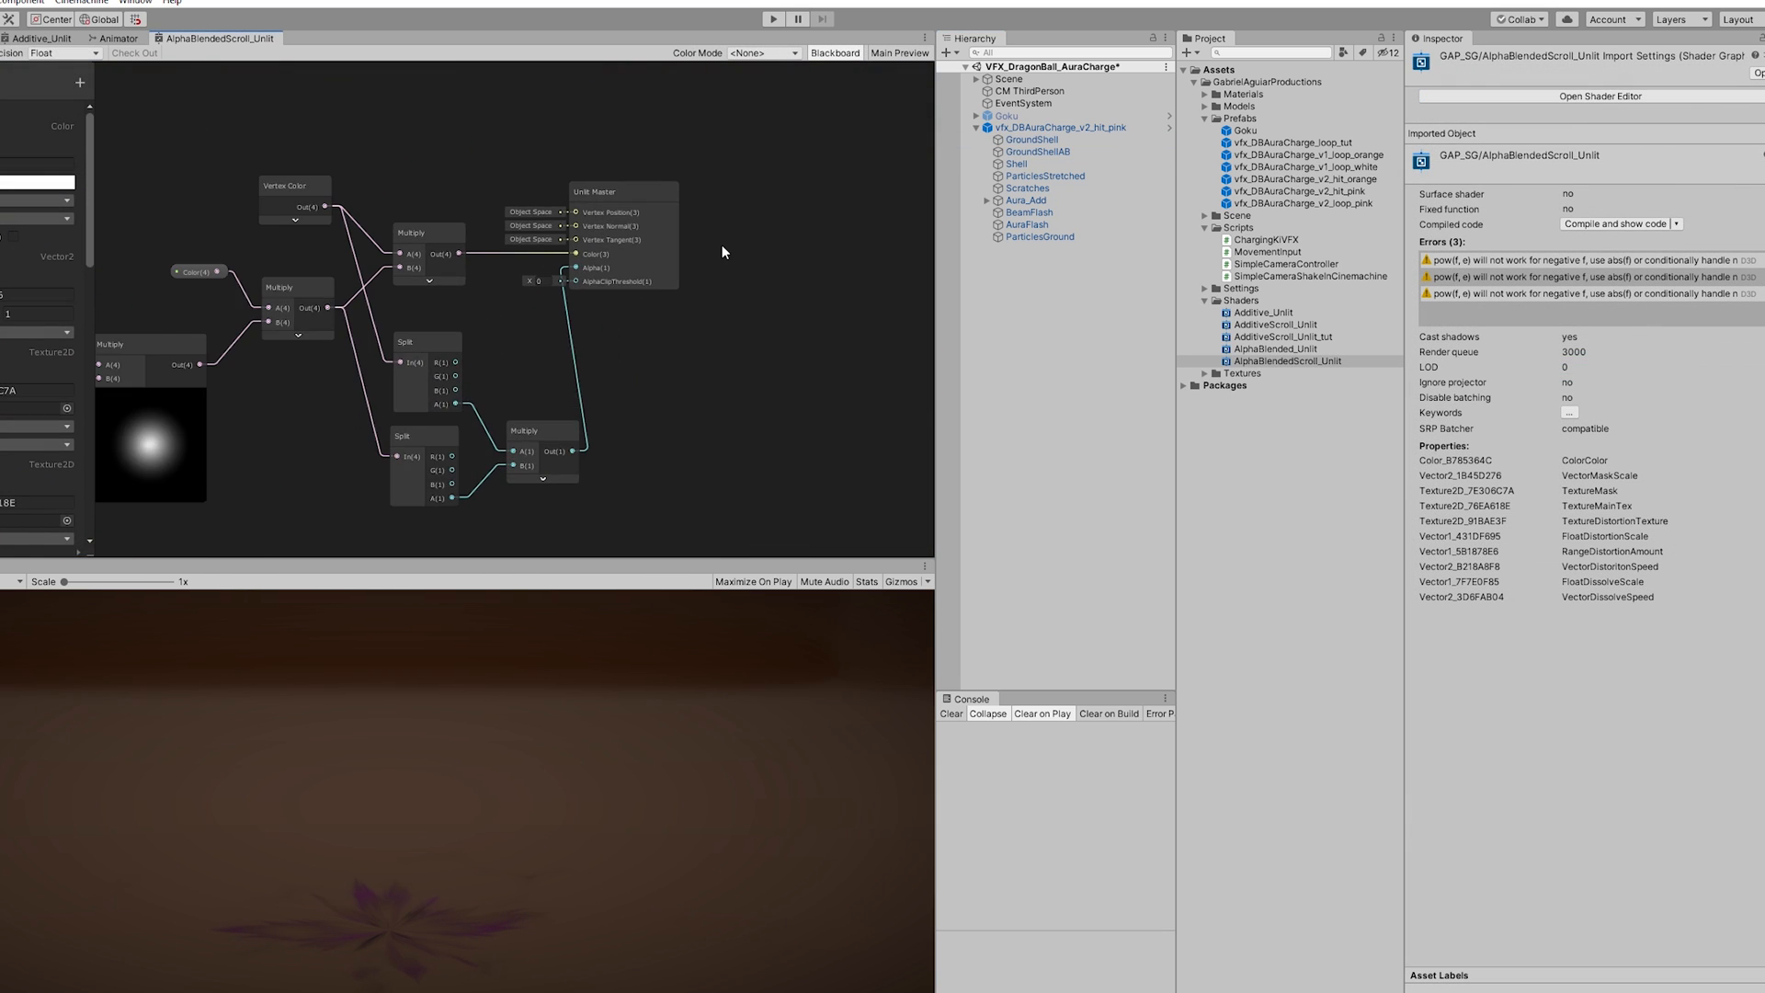
left_click(642, 175)
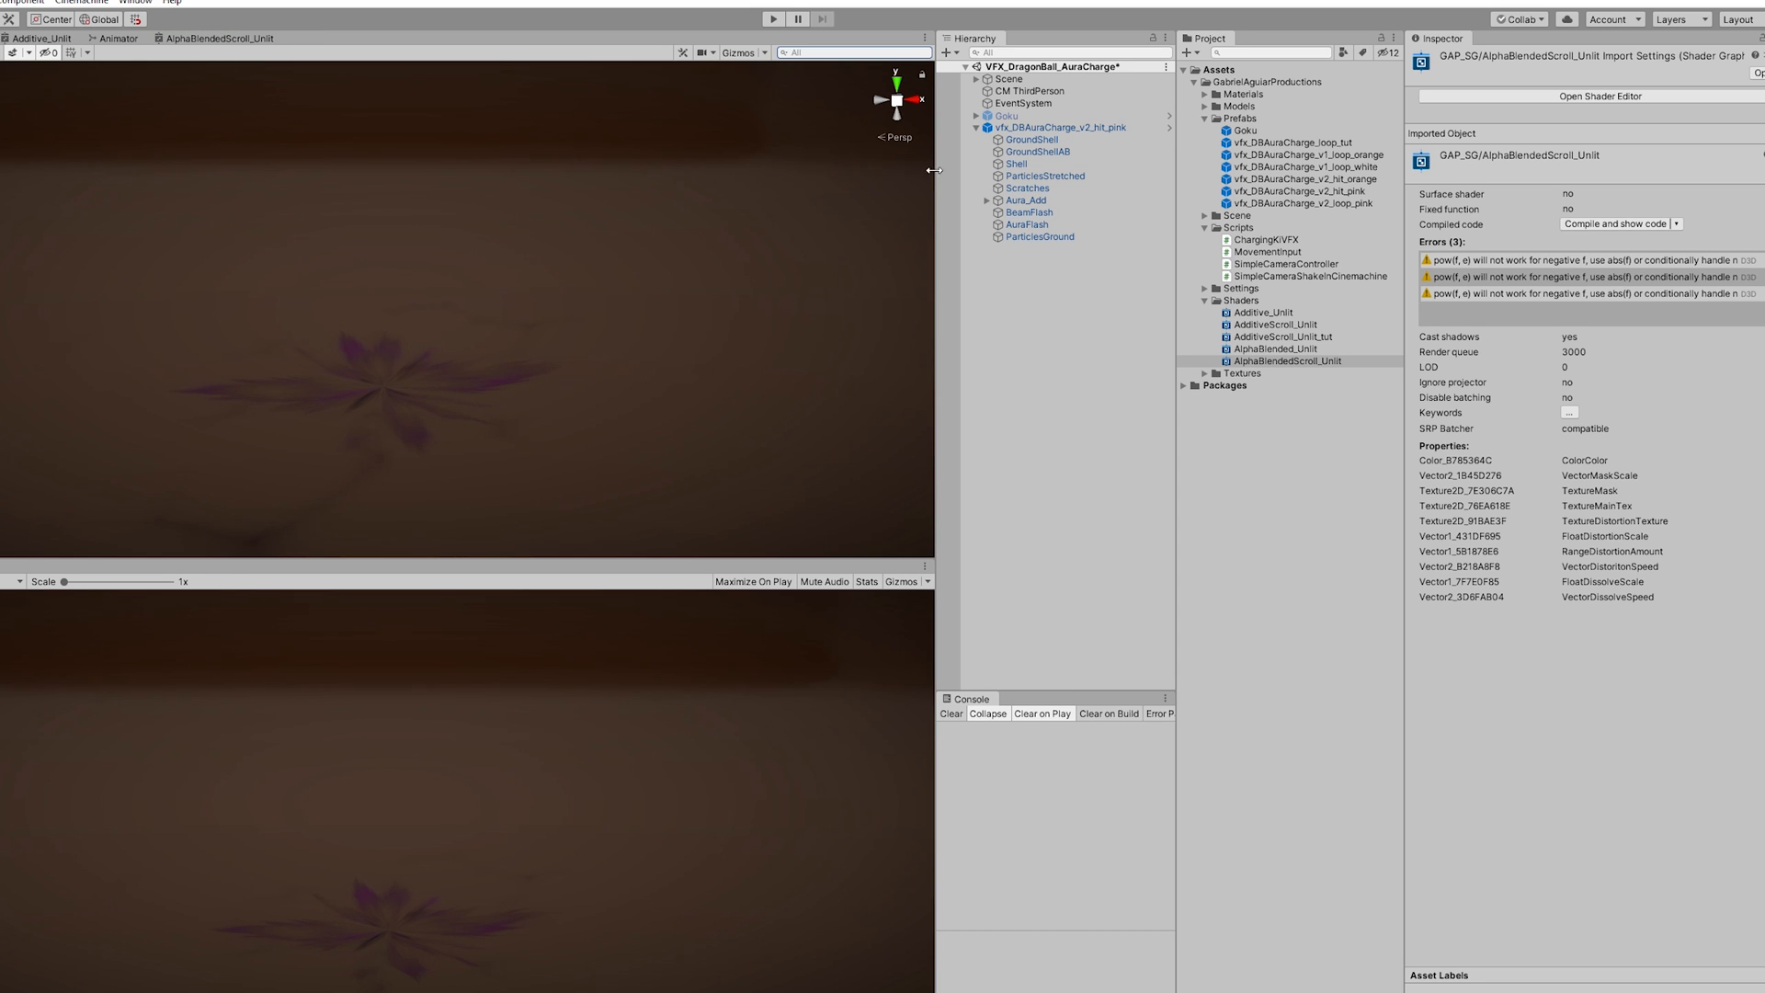
Step: Preview GroundShellAB and Aura_Add individually, and play vfx_DBAuraCharge_v2_hit_pink together with all its child particle systems
left_click(1038, 151)
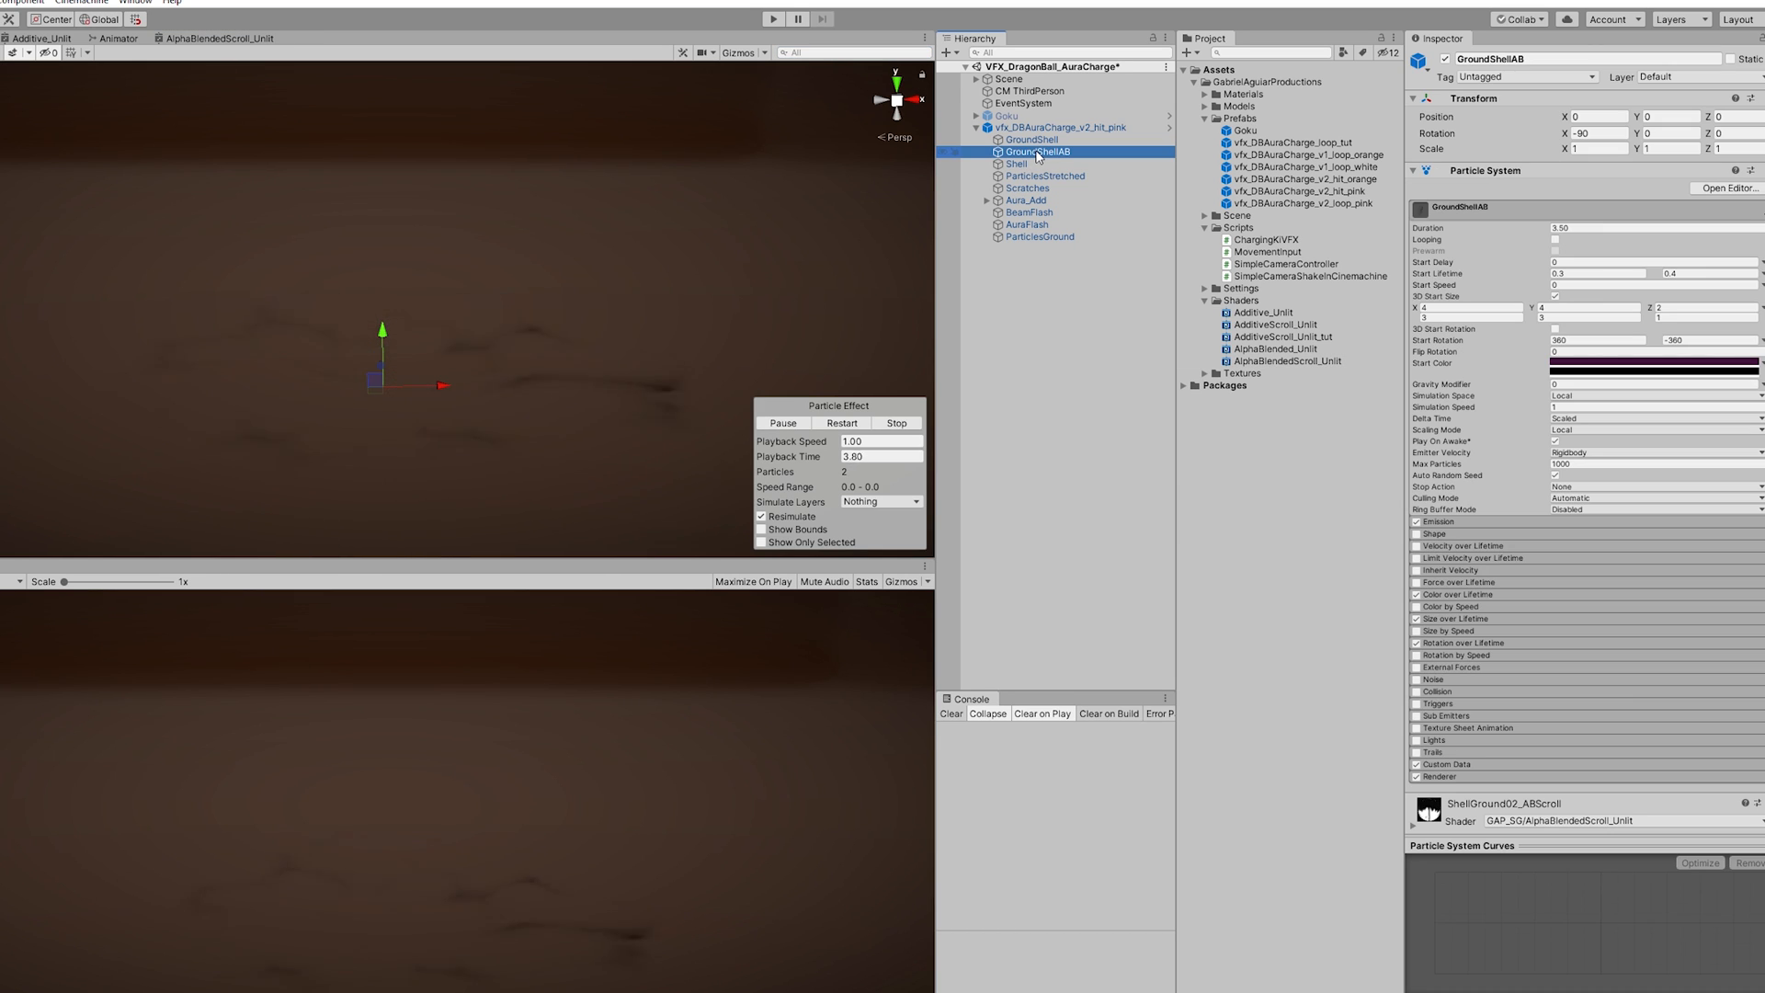
left_click(1001, 201)
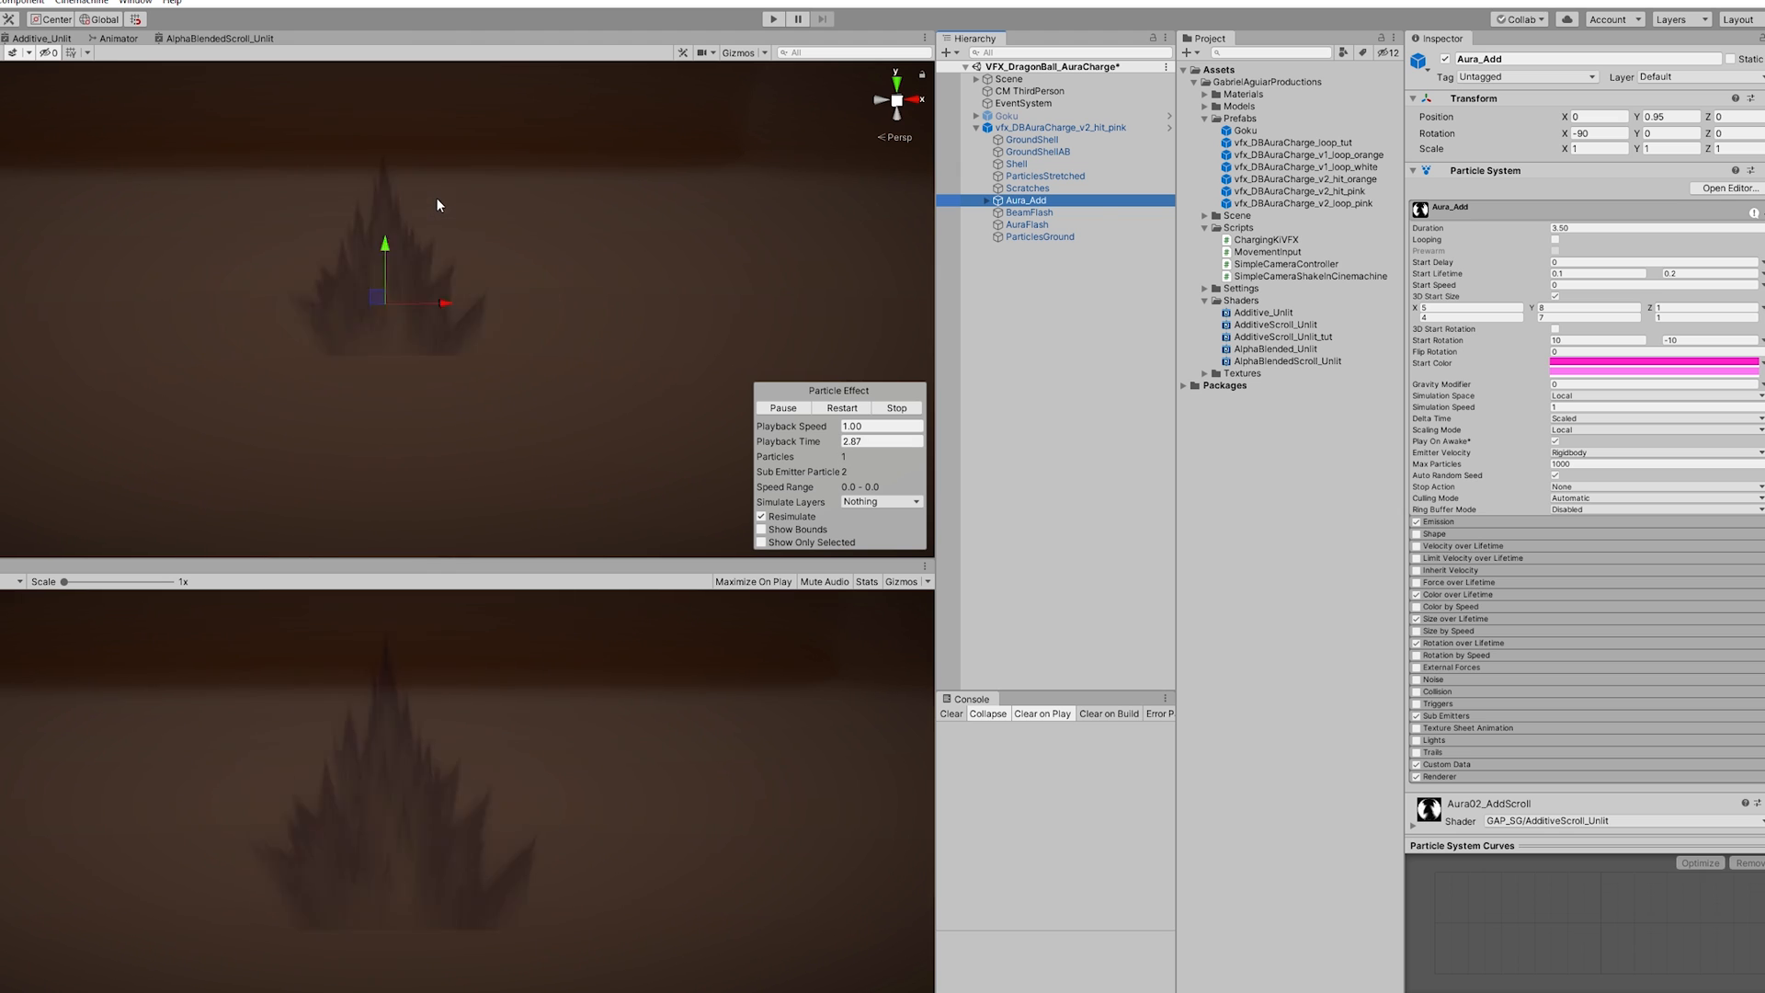
left_click(1057, 128)
left_click(1039, 237, "shift")
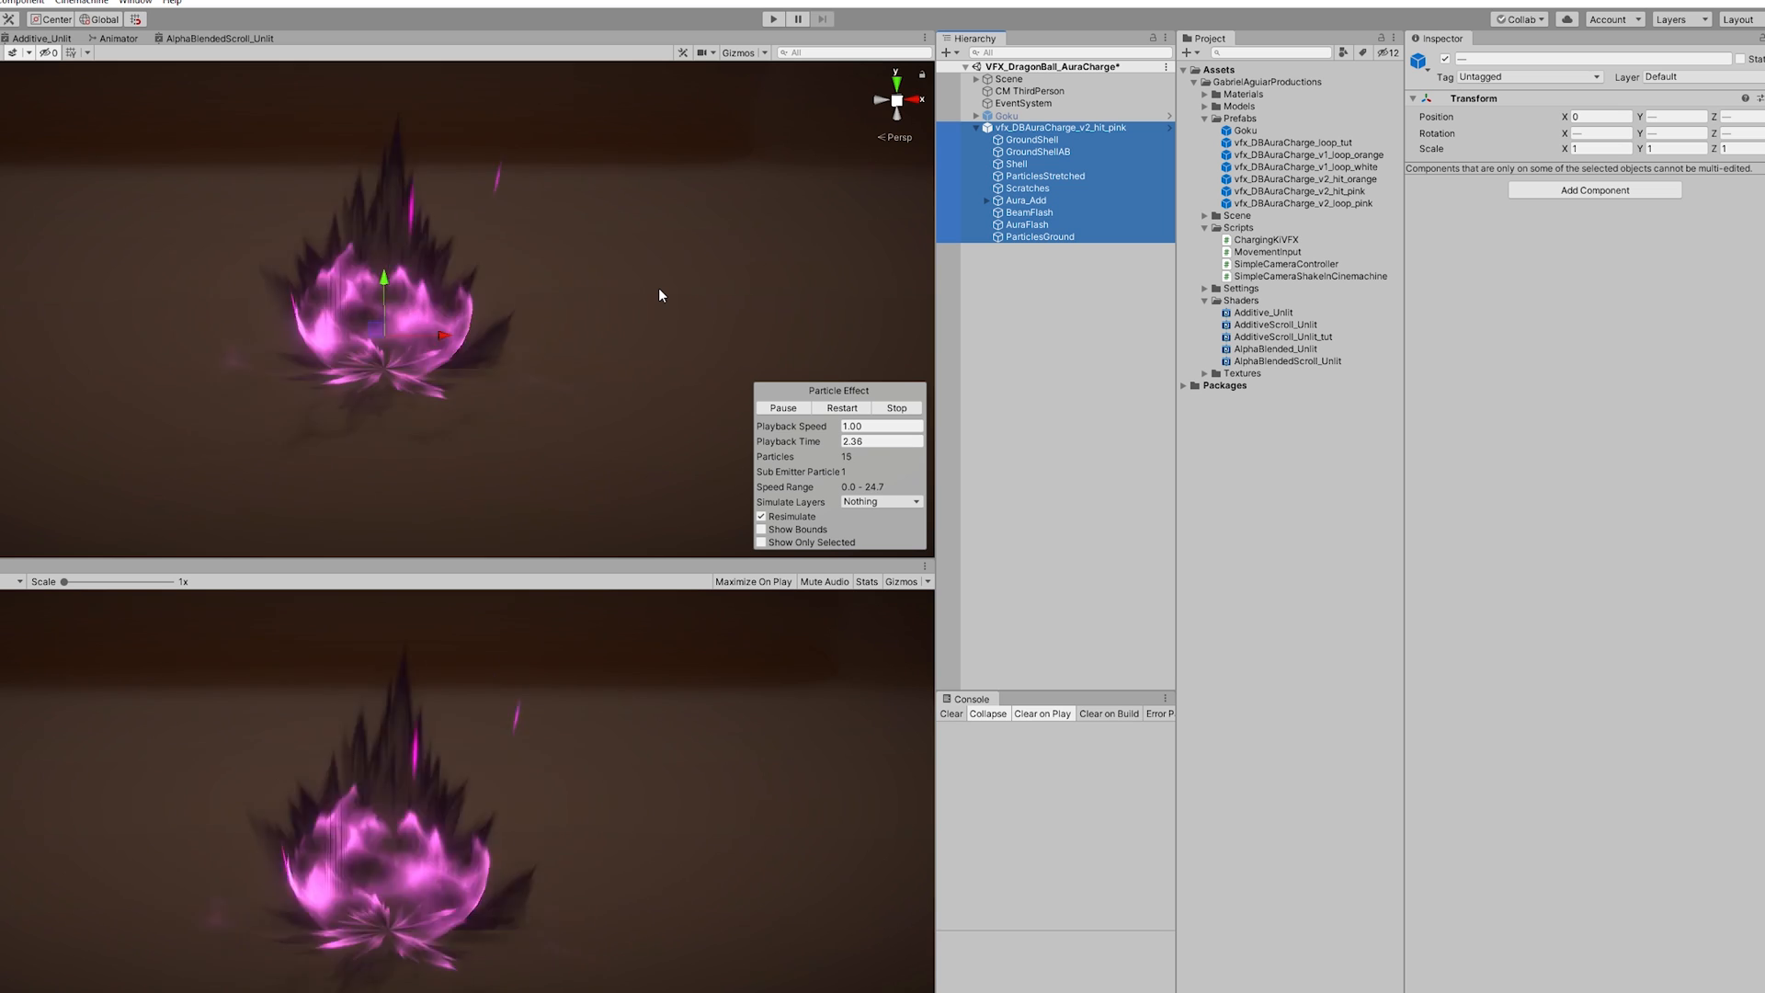
left_click(1053, 116)
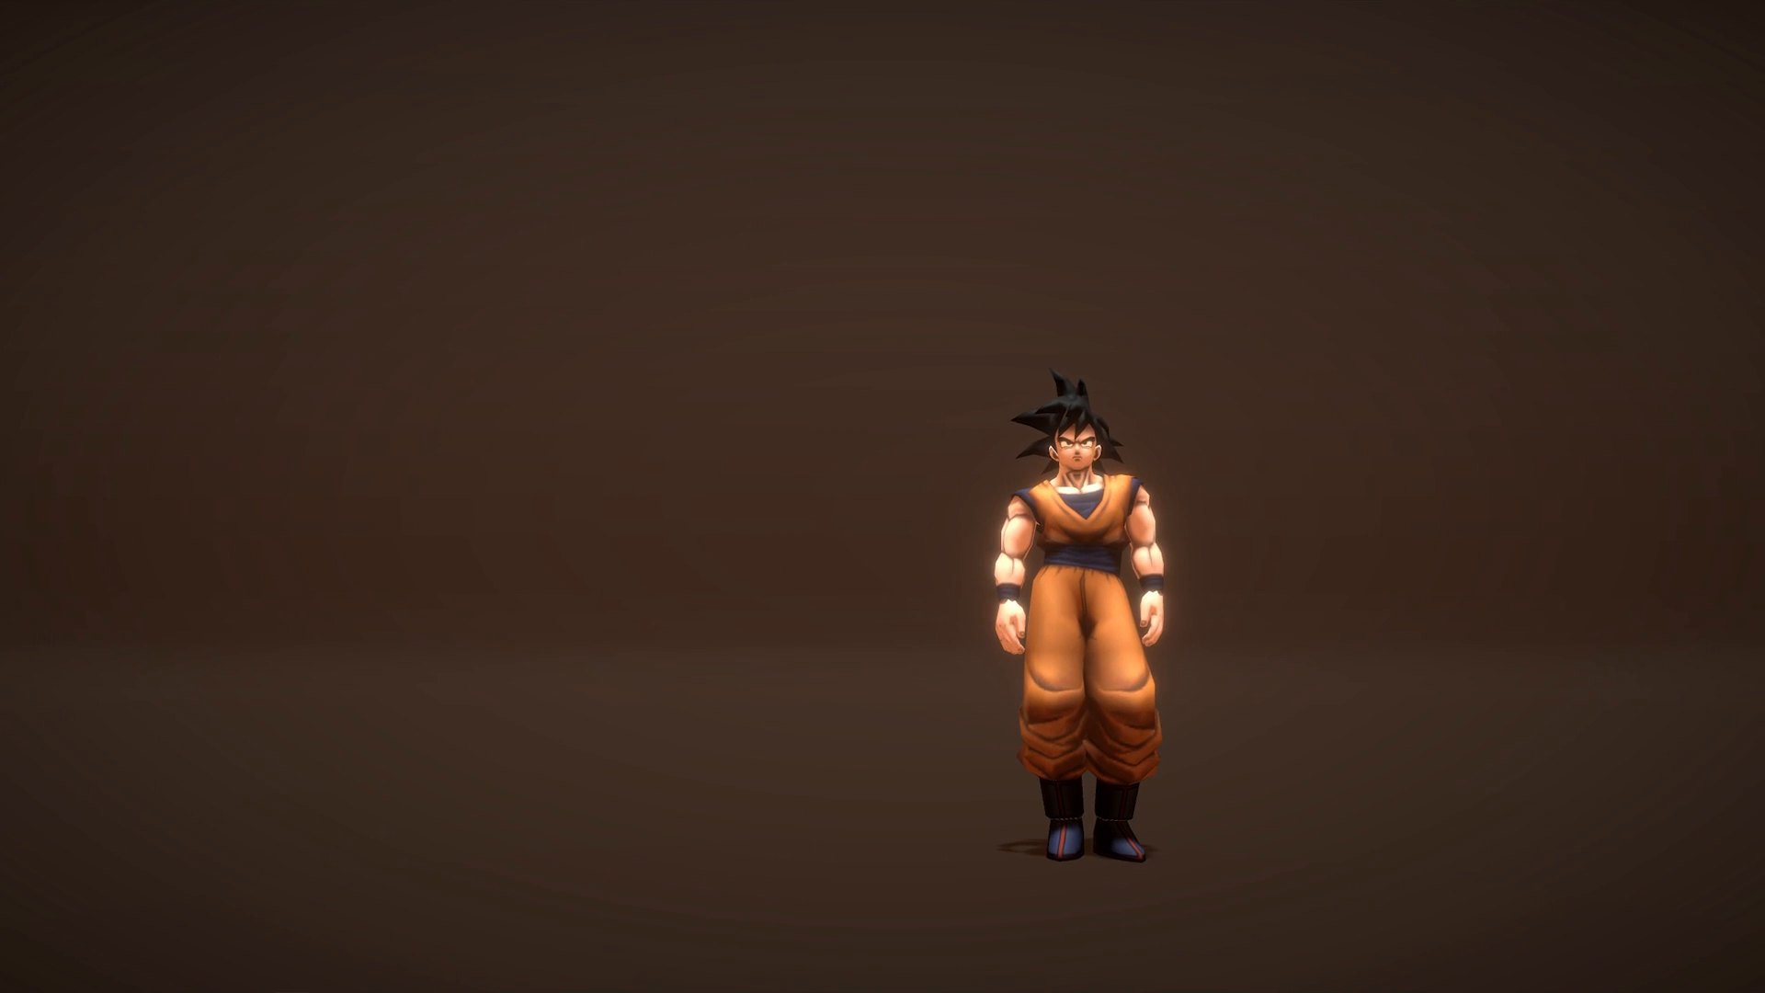